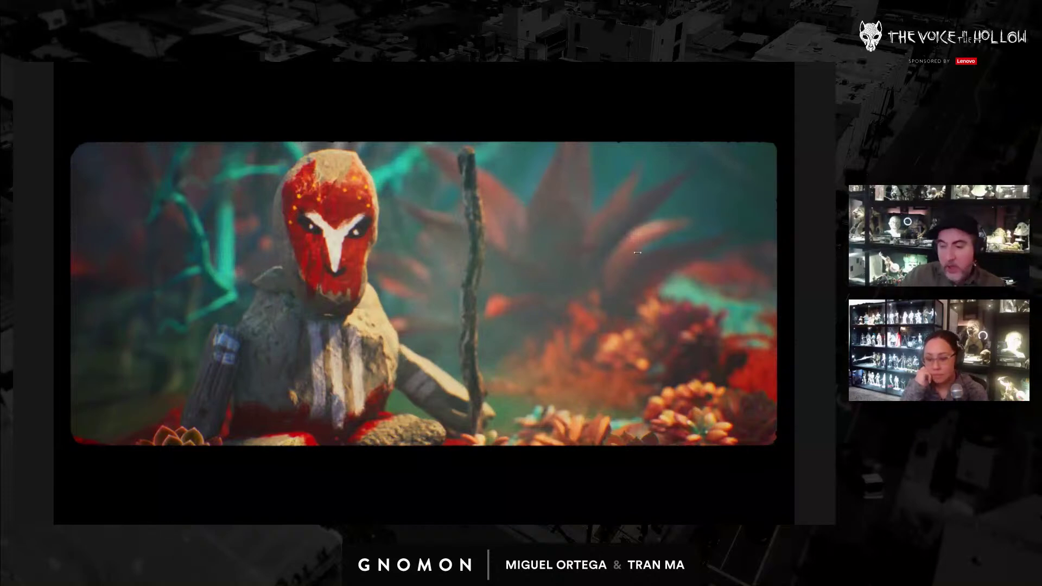
- Exit full-screen playback, returning to the Murder sequence in the Edit workspace
key(Escape)
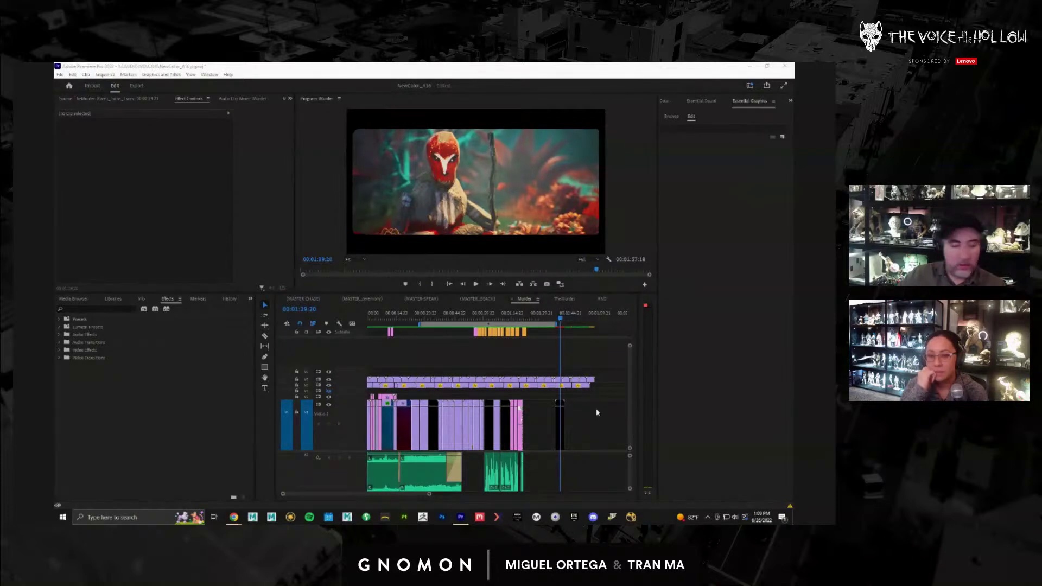
- Restore Premiere's window, open the desktop CleanUp folder, then maximize Premiere again
double_click(482, 66)
double_click(68, 76)
click(786, 116)
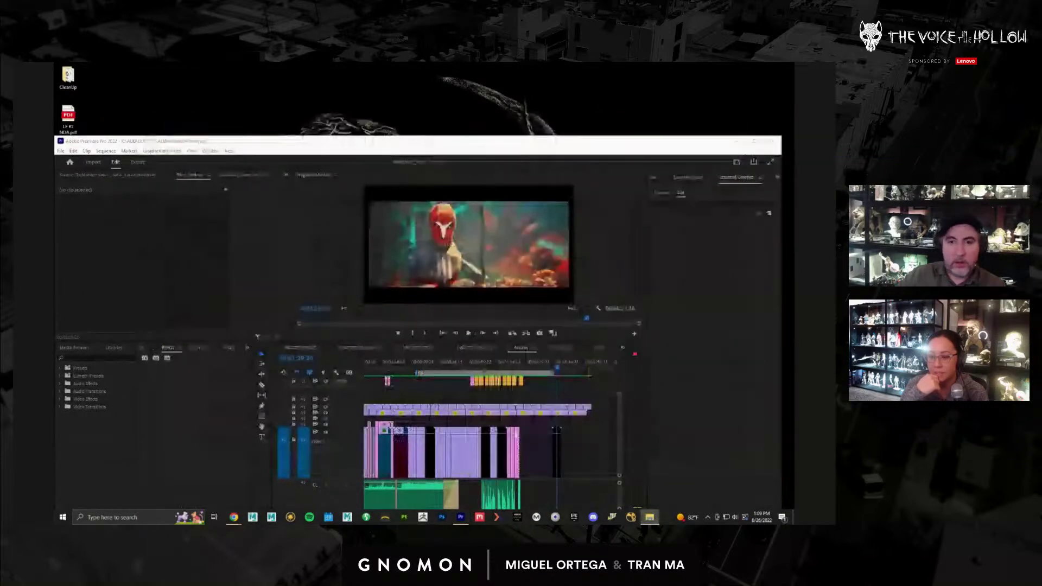
click(754, 142)
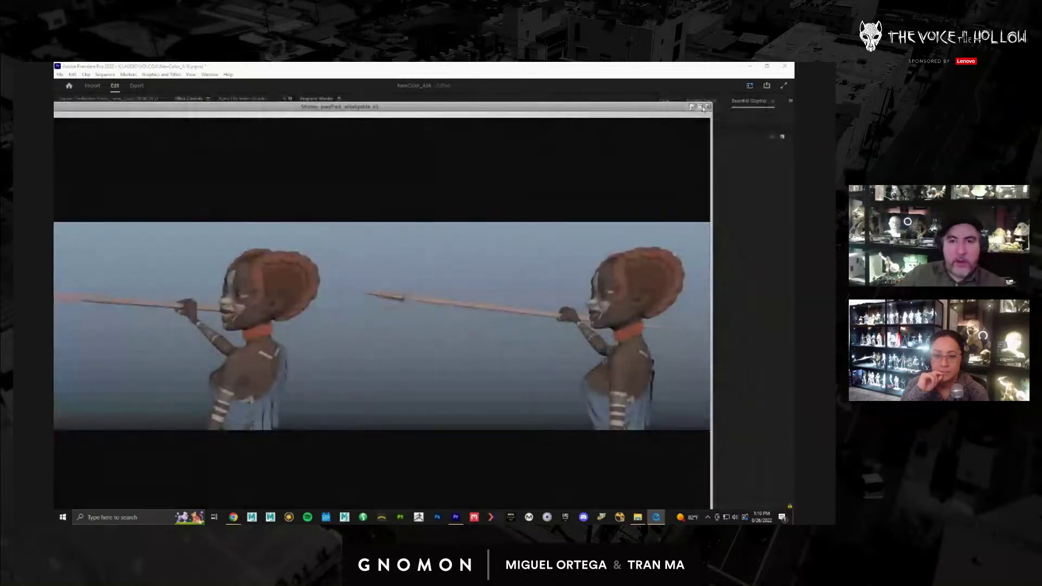
- Close the floating video player window over the edit
click(708, 106)
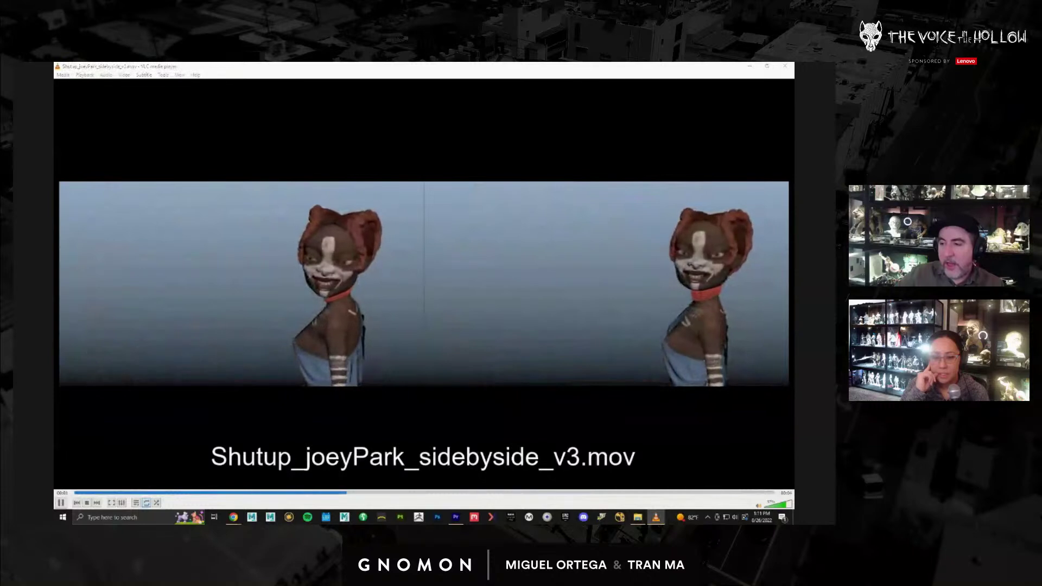
- Skip ahead to sitting_A04.mov in VLC, then close the player to return to Premiere
key(n)
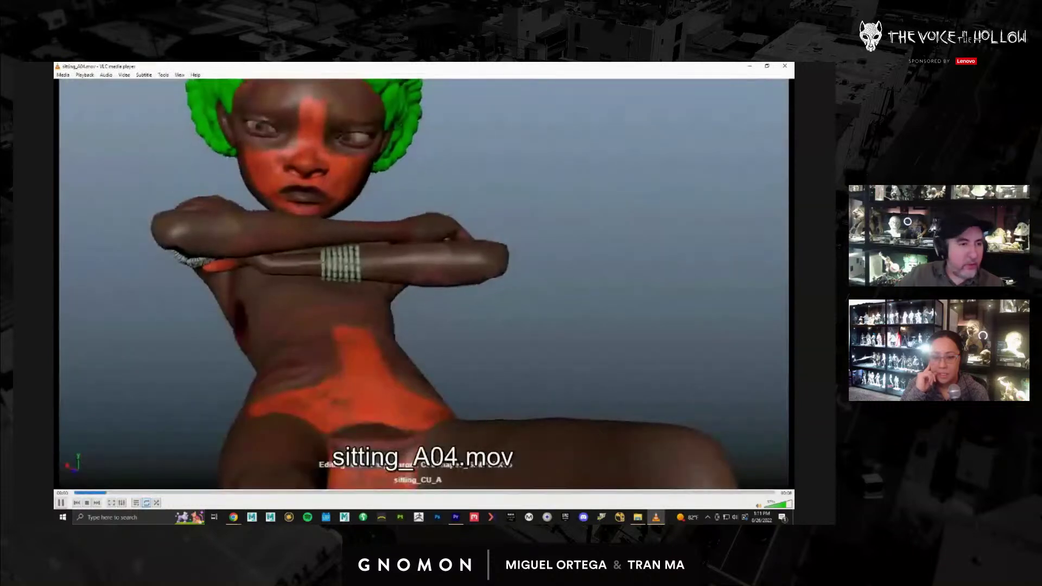
click(785, 67)
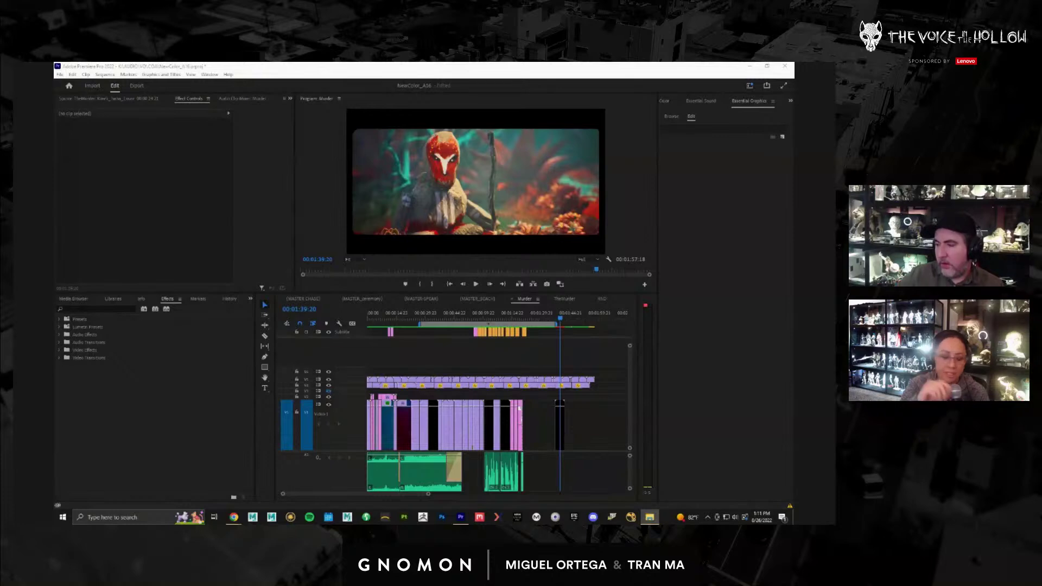
click(421, 339)
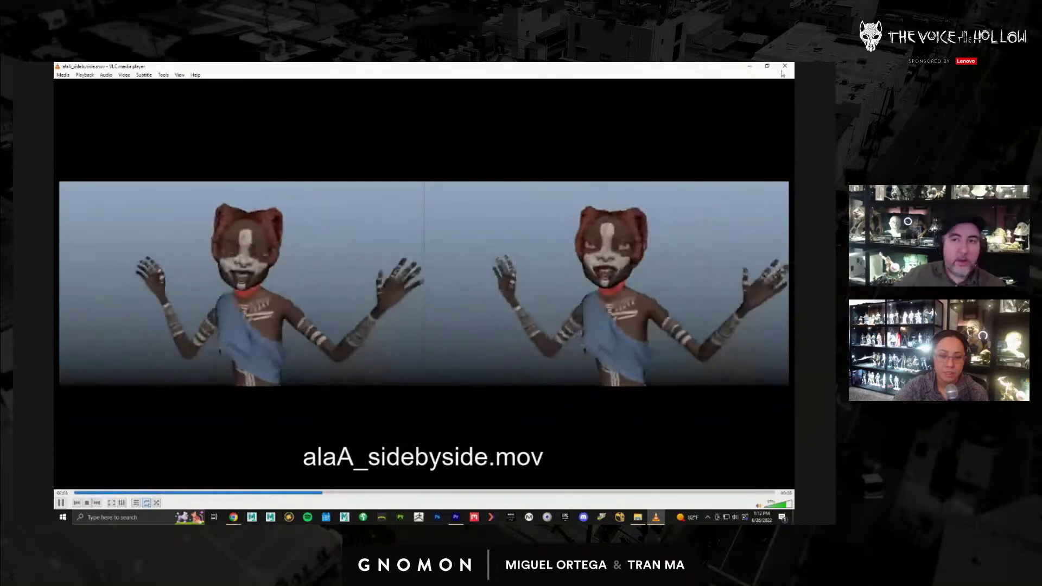
key(alt+Tab)
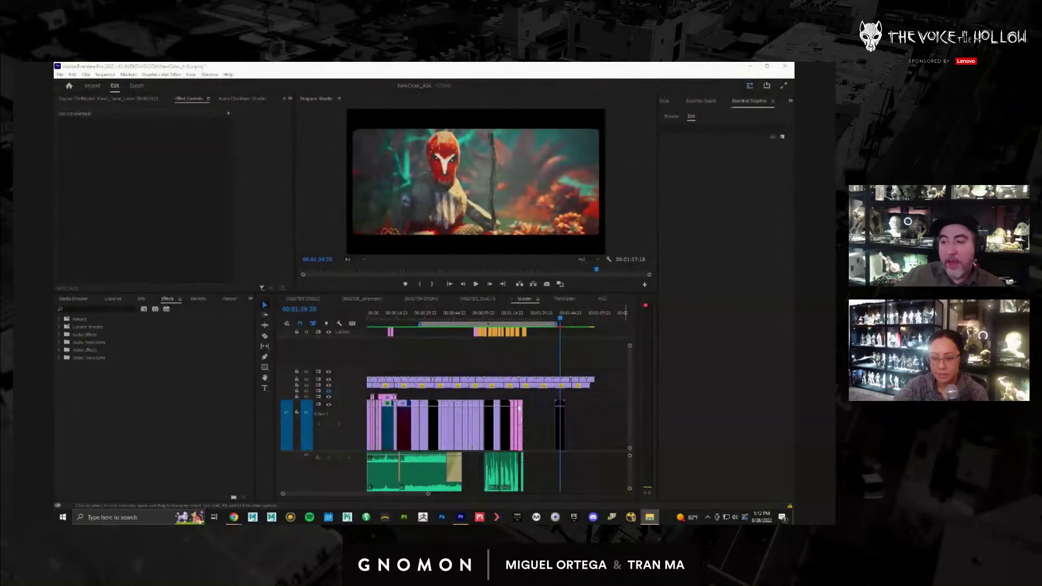
key(alt+Tab)
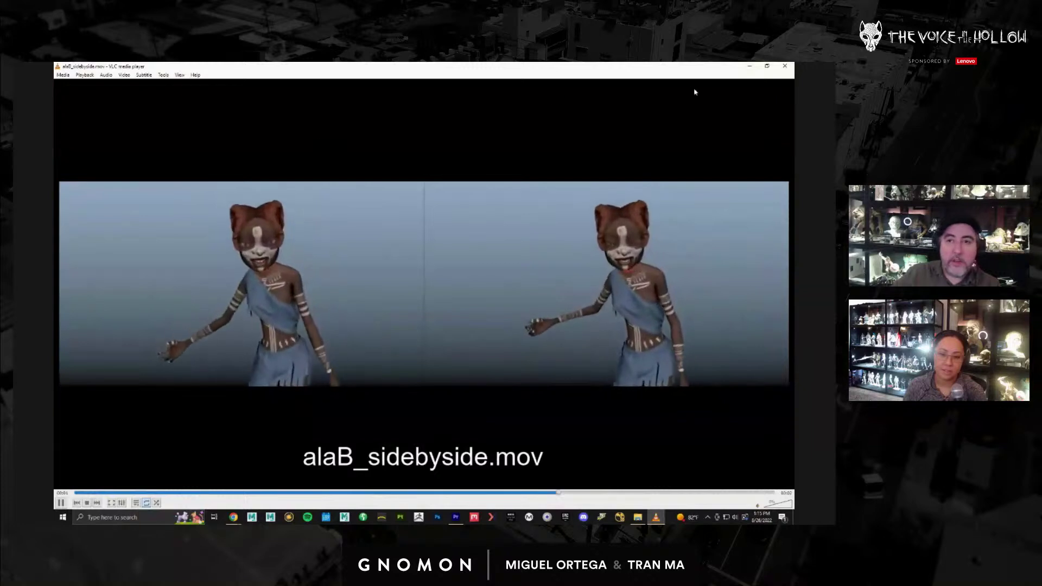
- Close the previous player window and raise VLC playback volume to about 73%
click(785, 66)
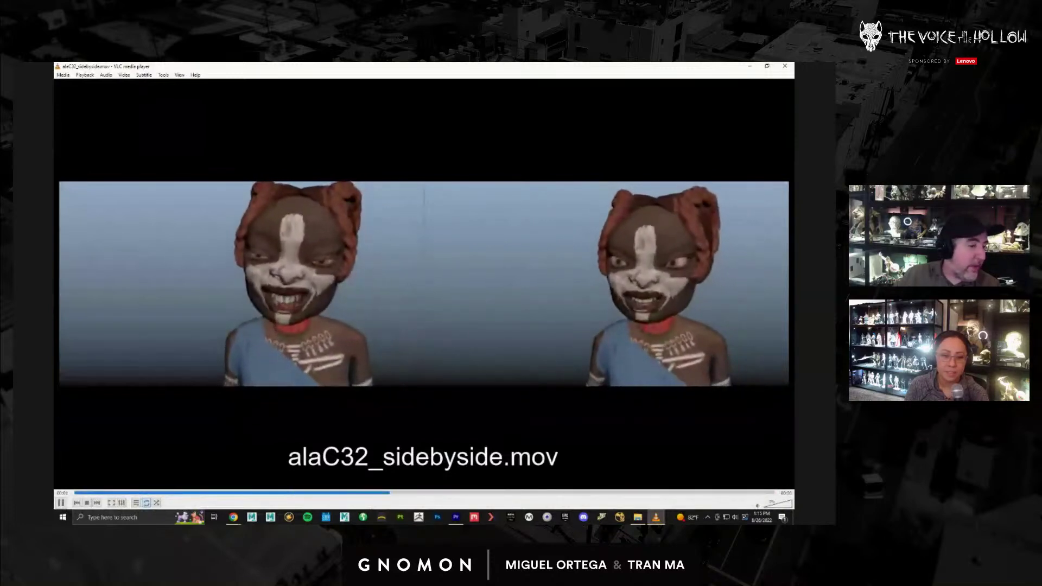
click(781, 507)
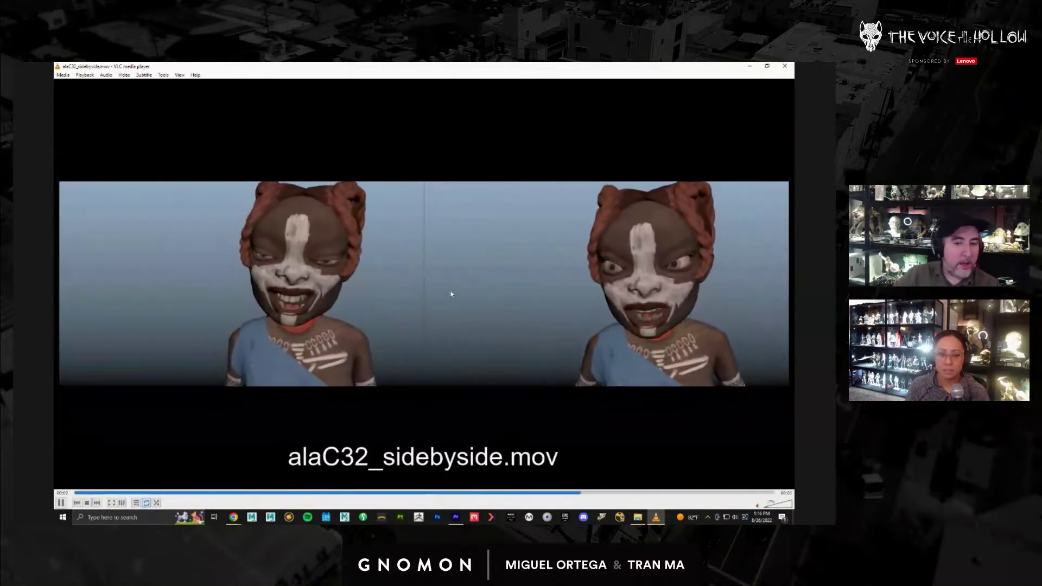
- Close the alaC32 side-by-side clip in VLC
click(784, 65)
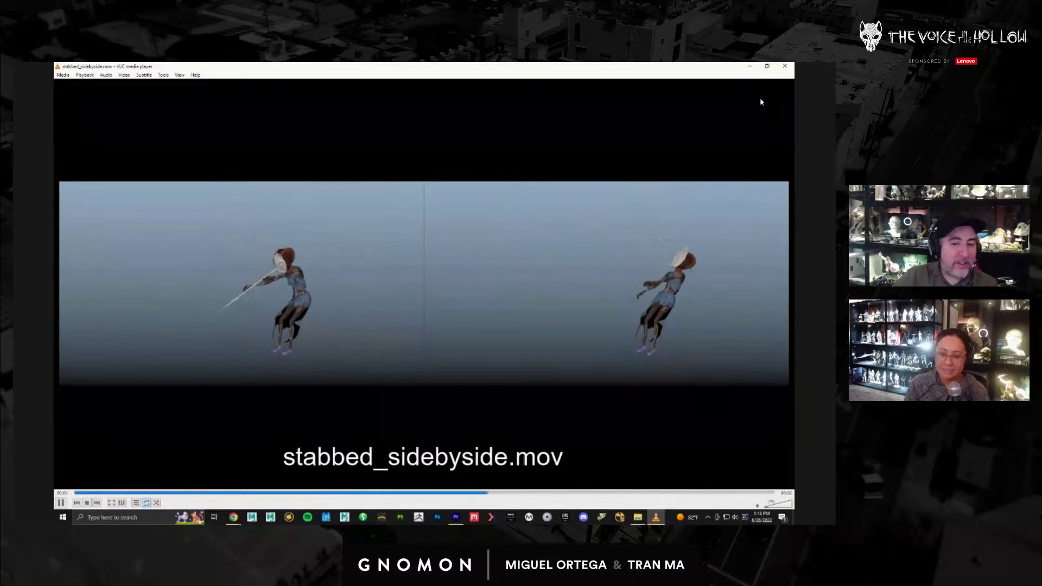
- Close the stabbed clip, skip ahead from GroseTest2.mov, then close that clip
click(790, 67)
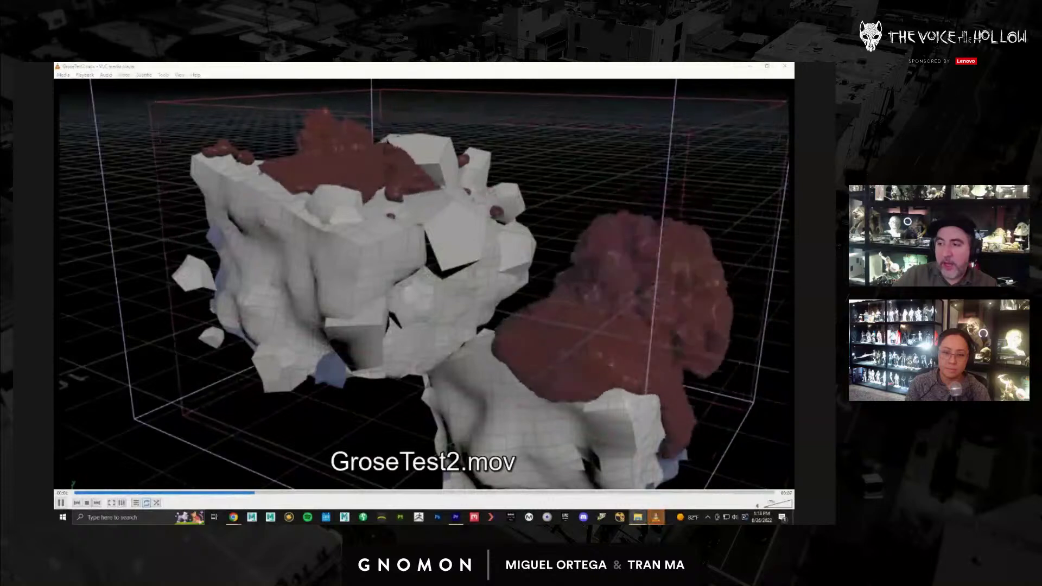
key(n)
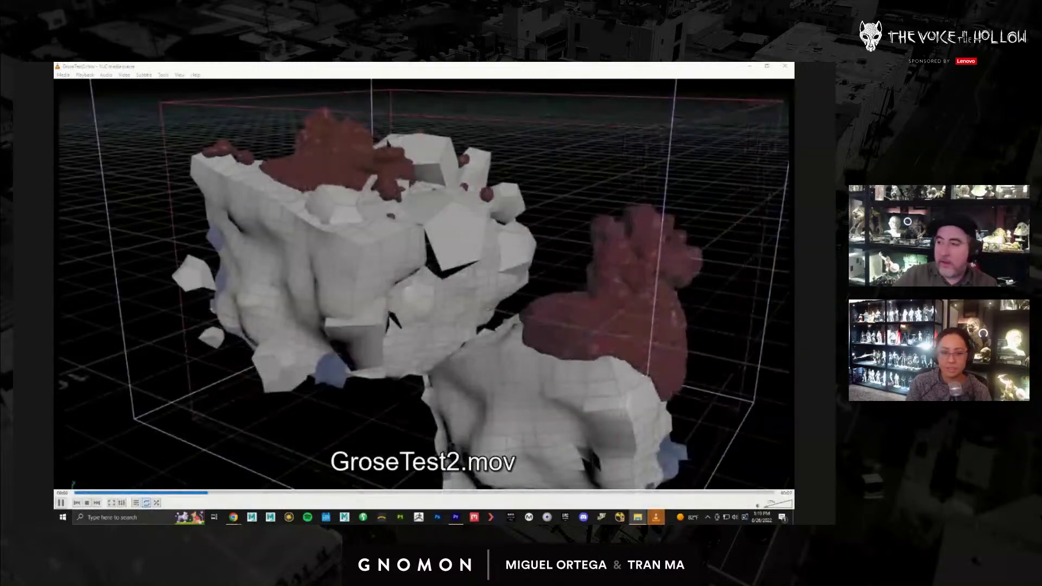
click(784, 66)
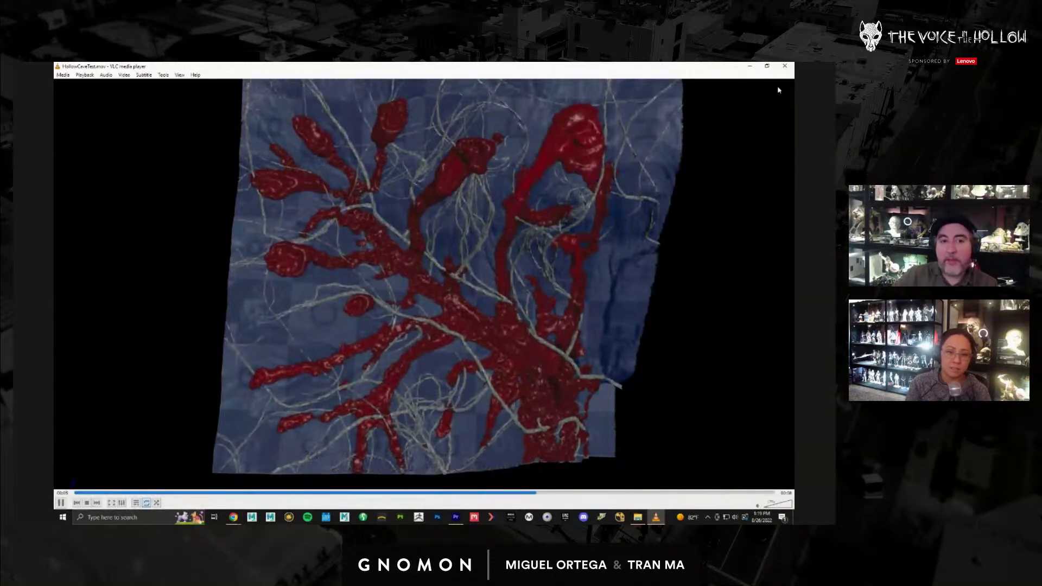
- Close the red veins and WeirdResult clips, then jump ahead in babaLook5.mov
click(785, 66)
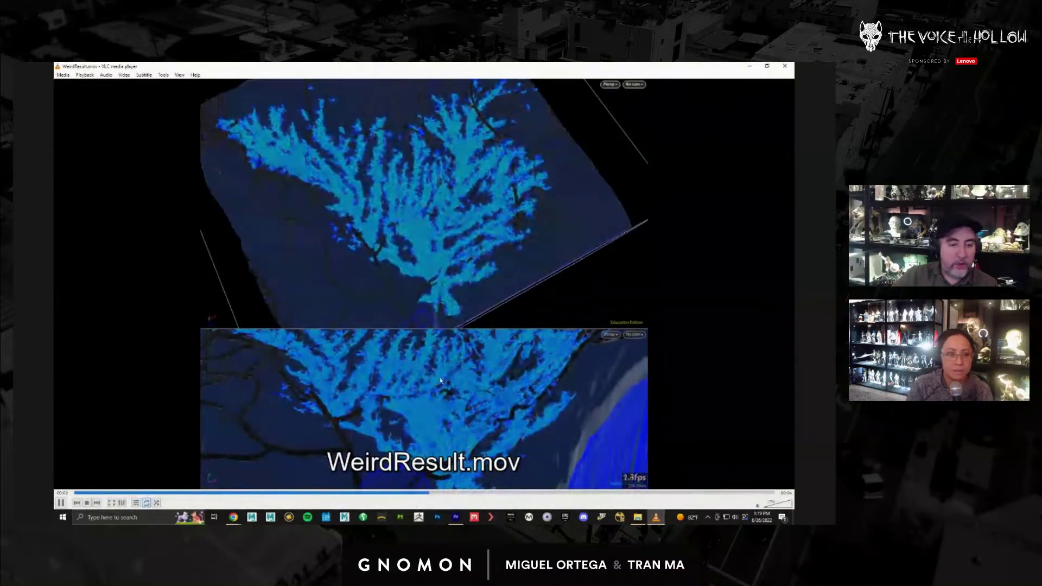
click(785, 66)
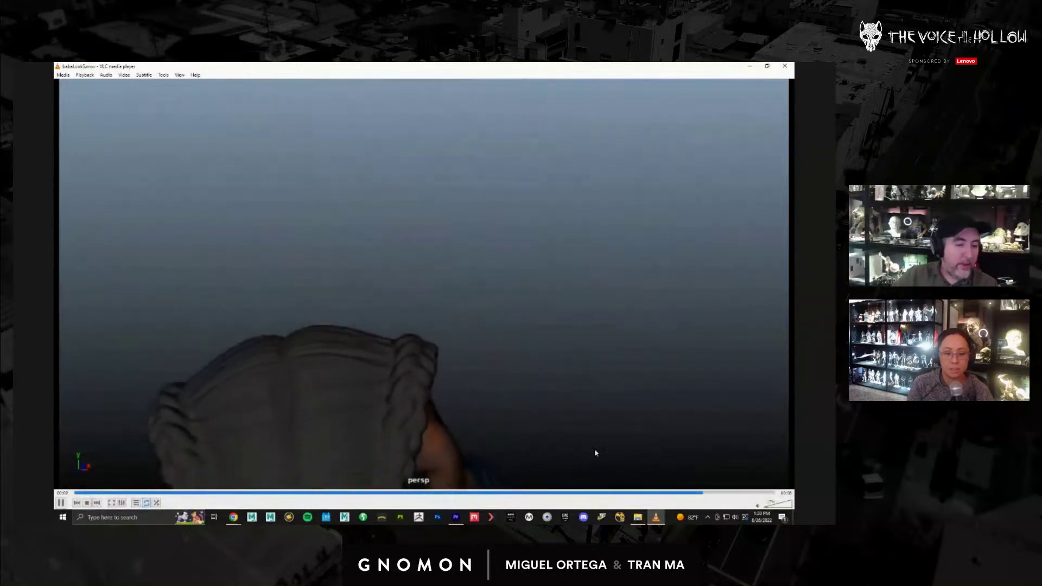
click(598, 494)
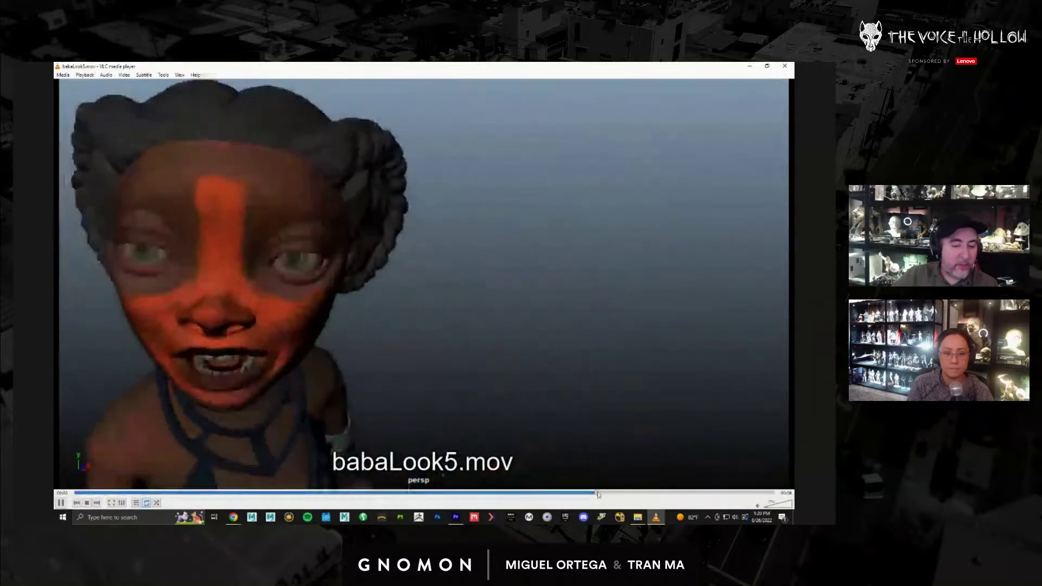
- Close VLC and scrub the Murder timeline to 00:00:57:20, 00:00:47:05, then near the start
click(786, 67)
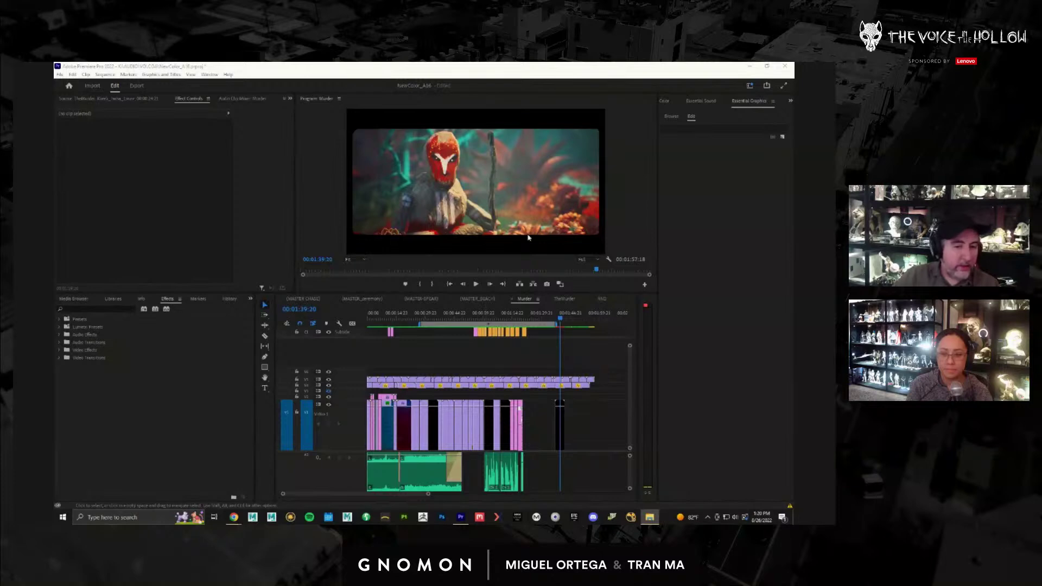
click(478, 317)
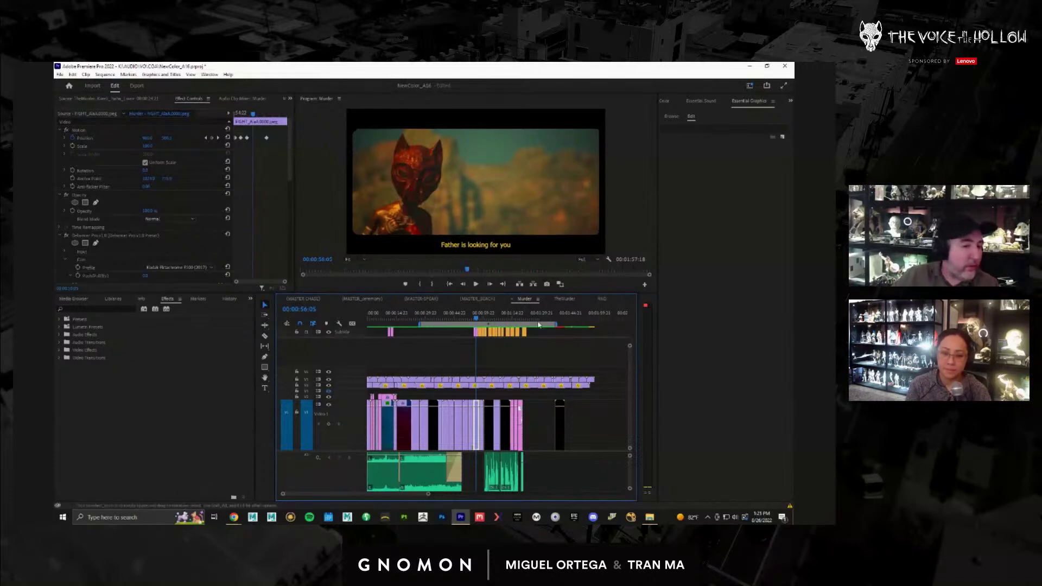
click(459, 315)
click(380, 315)
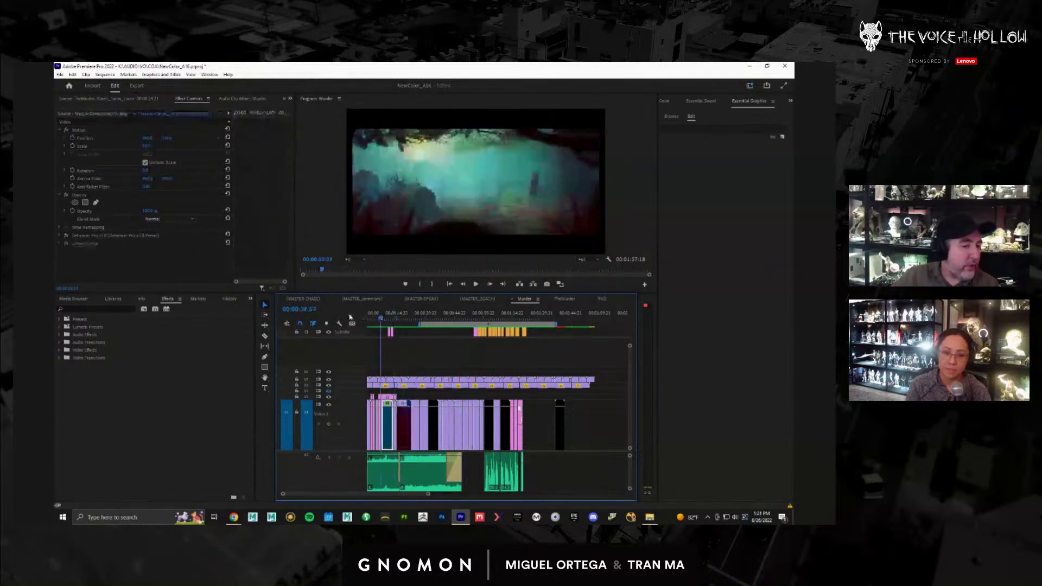
- Return the Murder sequence playhead to the very start with Home
key(Home)
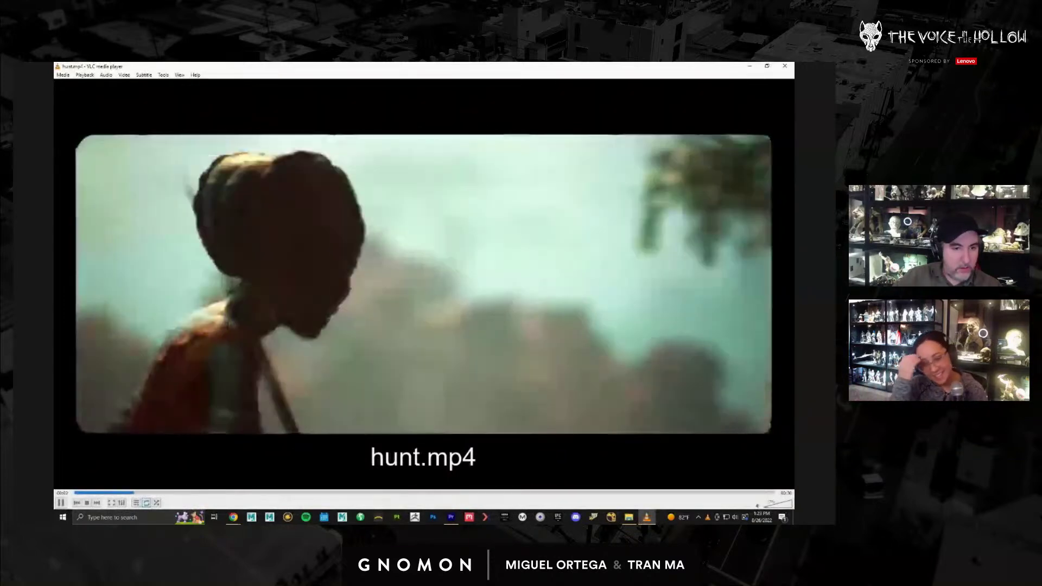
- Pause hunt.mp4, reopen it from the start, and maximize the VLC window
key(space)
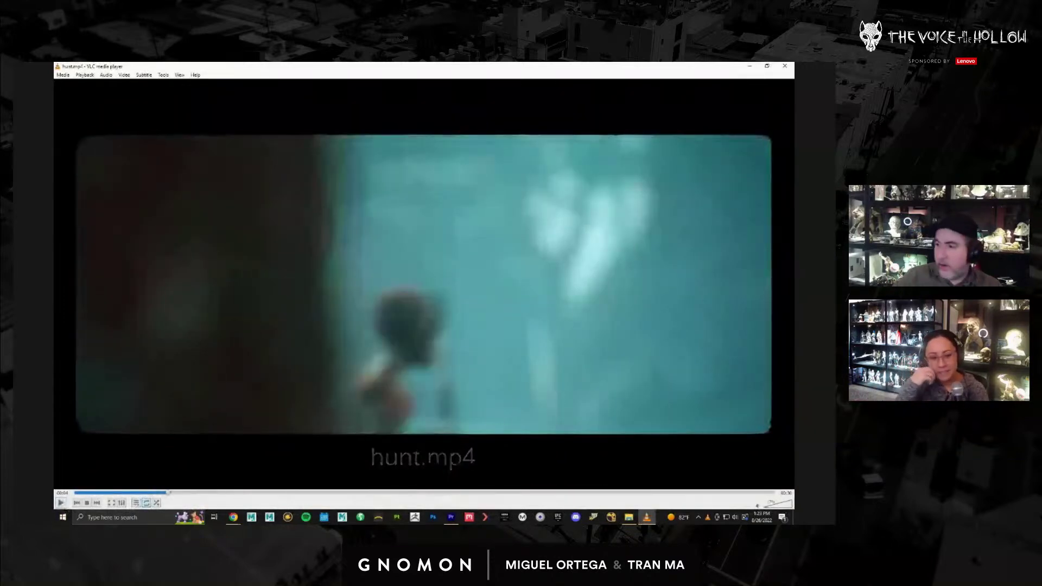
key(alt+Tab)
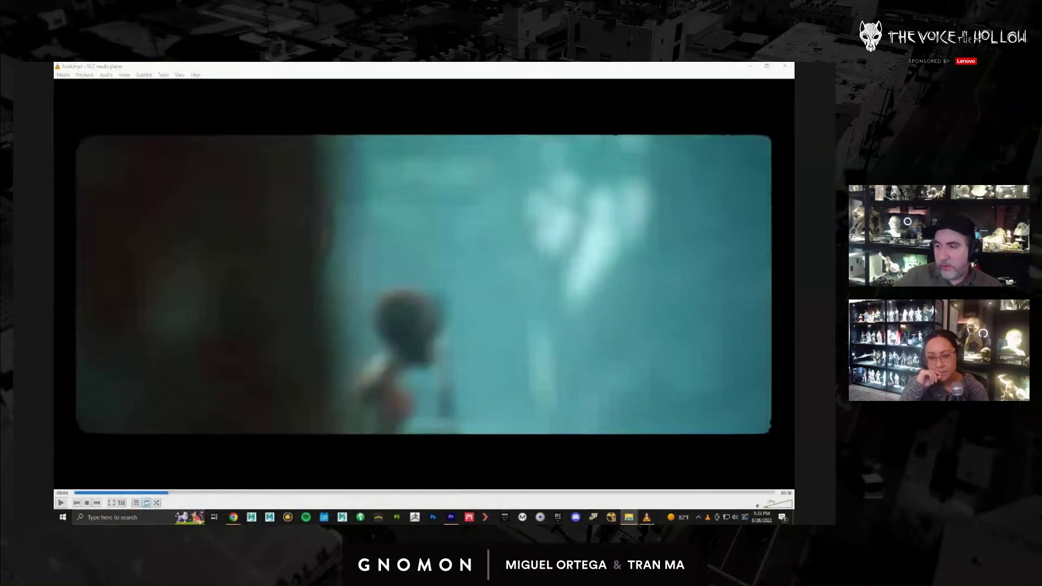
key(Return)
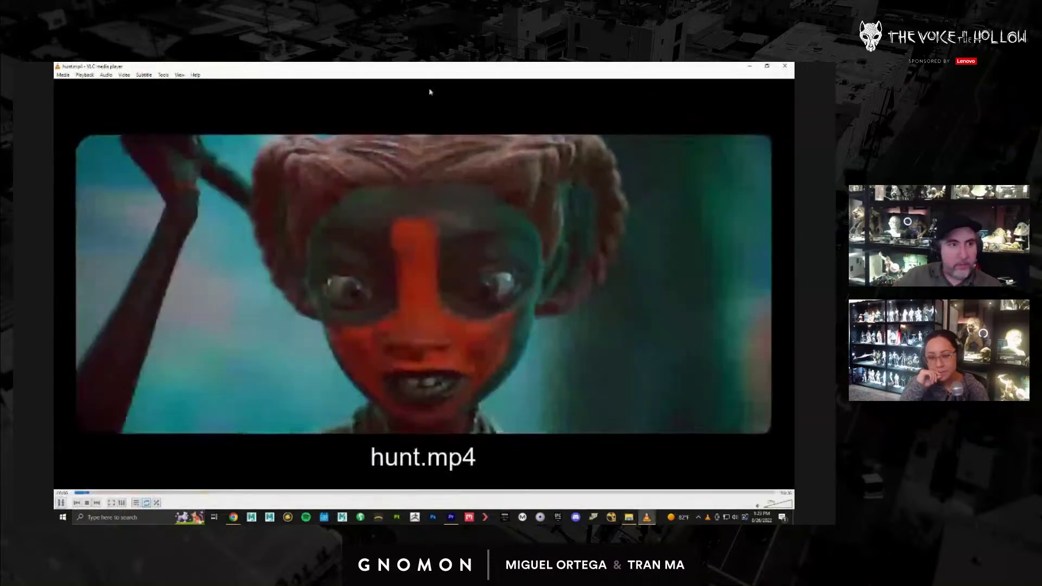
click(766, 66)
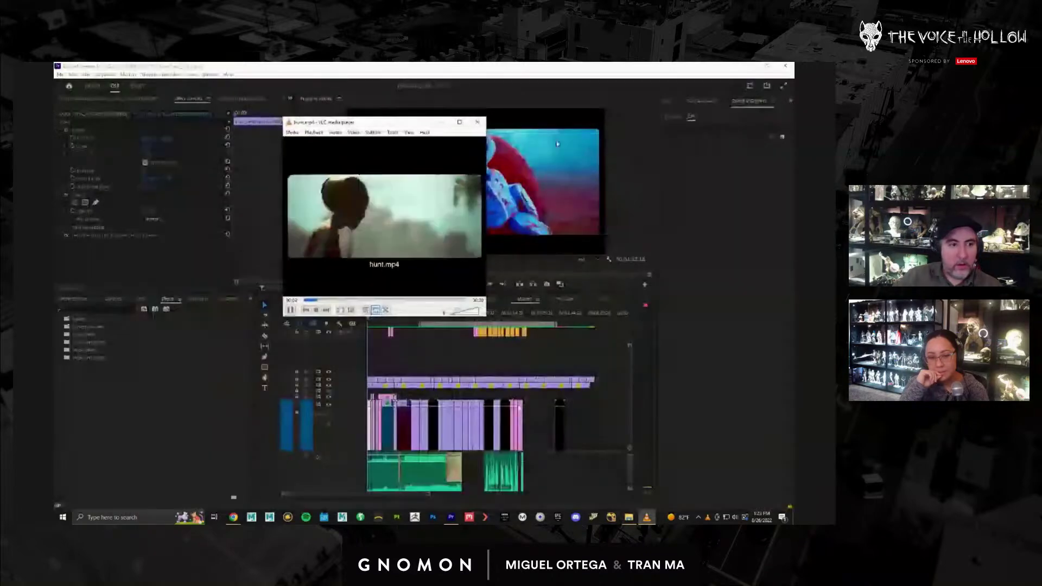
click(459, 121)
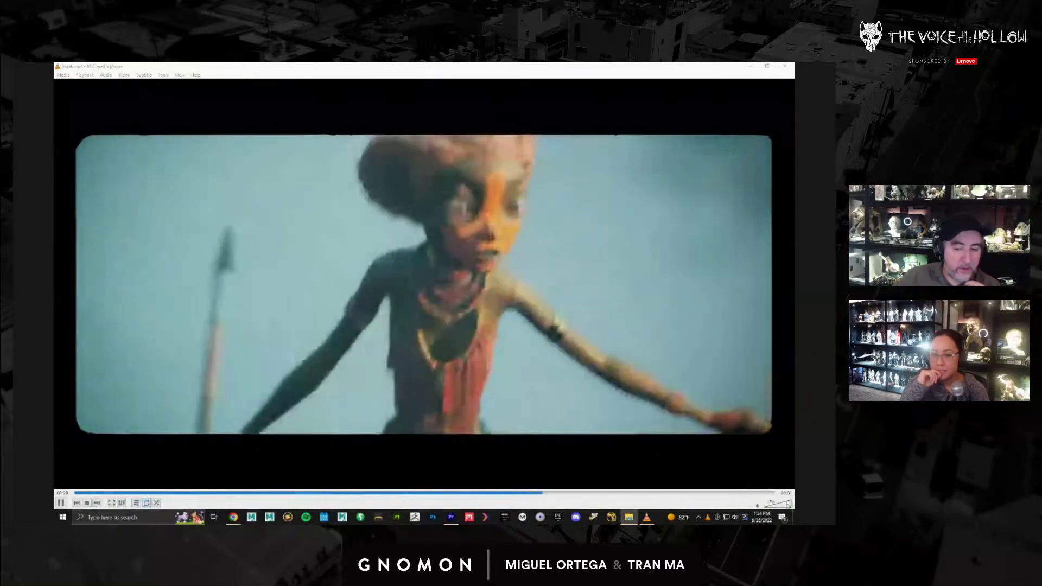
- Adjust VLC's volume, rewind hunt.mp4 to earlier shots, then close the player
click(779, 506)
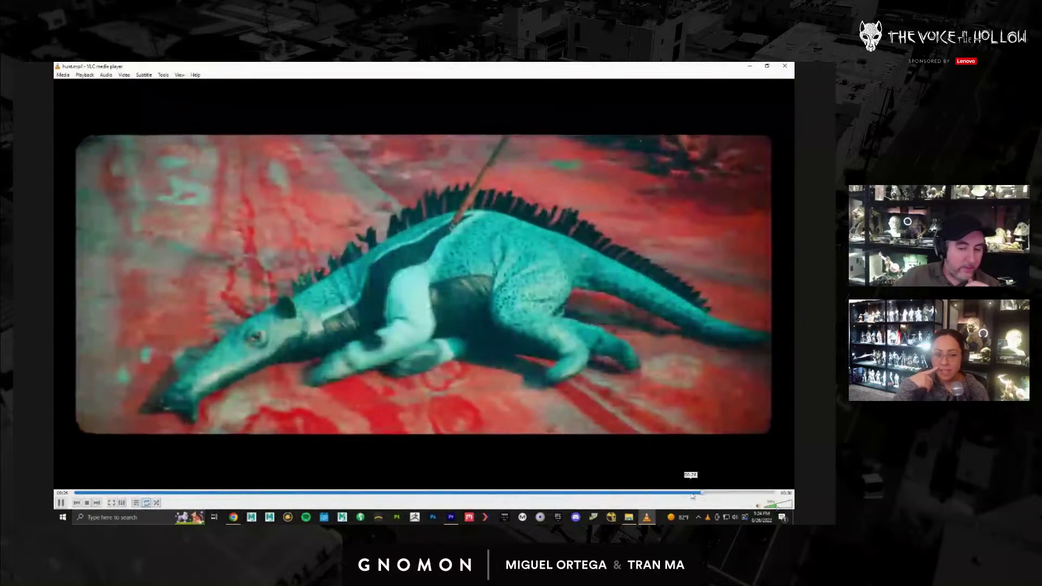
drag(697, 496, 594, 495)
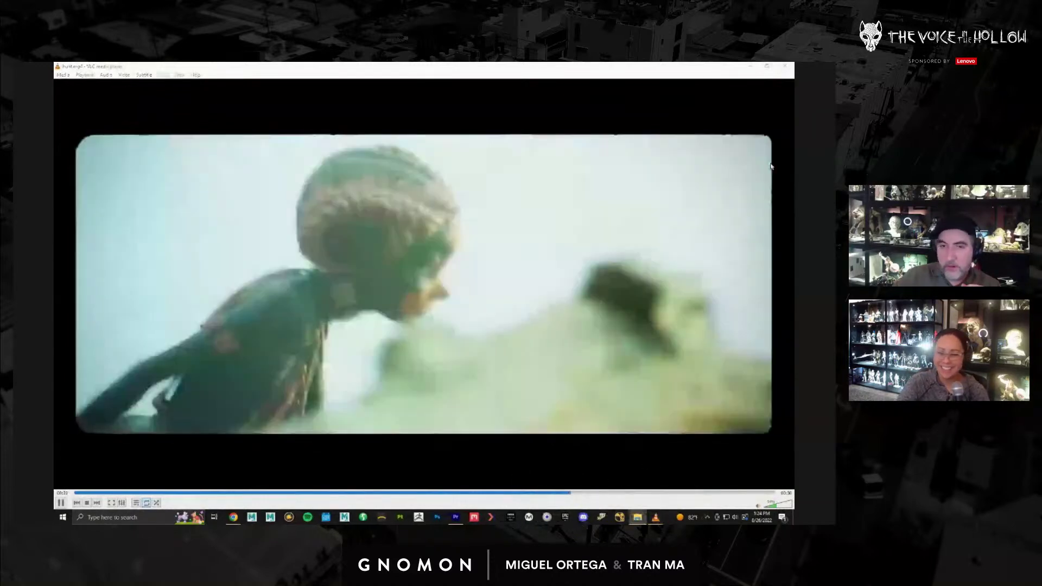
click(784, 70)
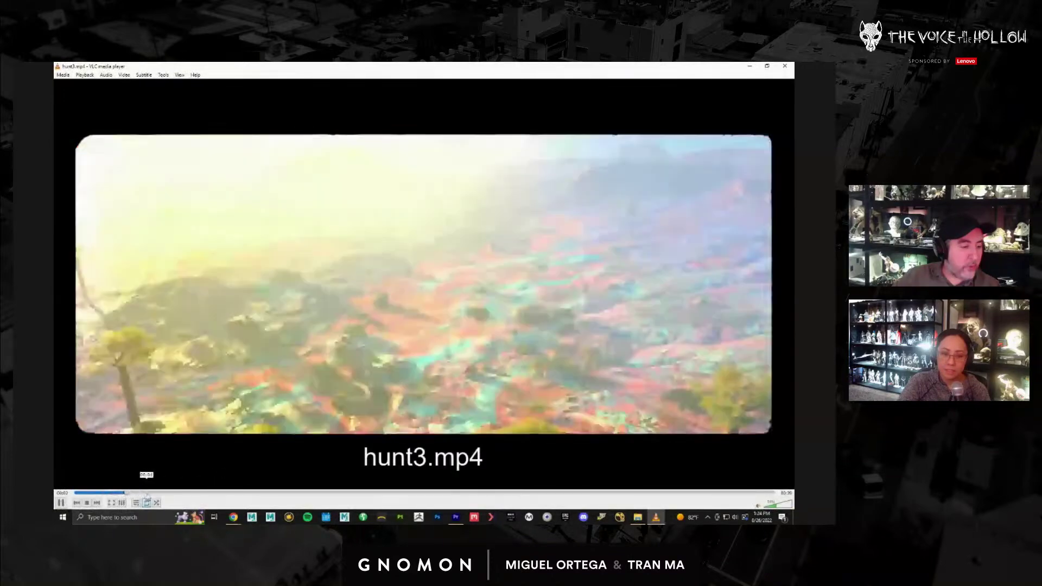
- Scrub paused hunt3.mp4 back and forth to the character's close-up near nine seconds
drag(154, 495, 327, 495)
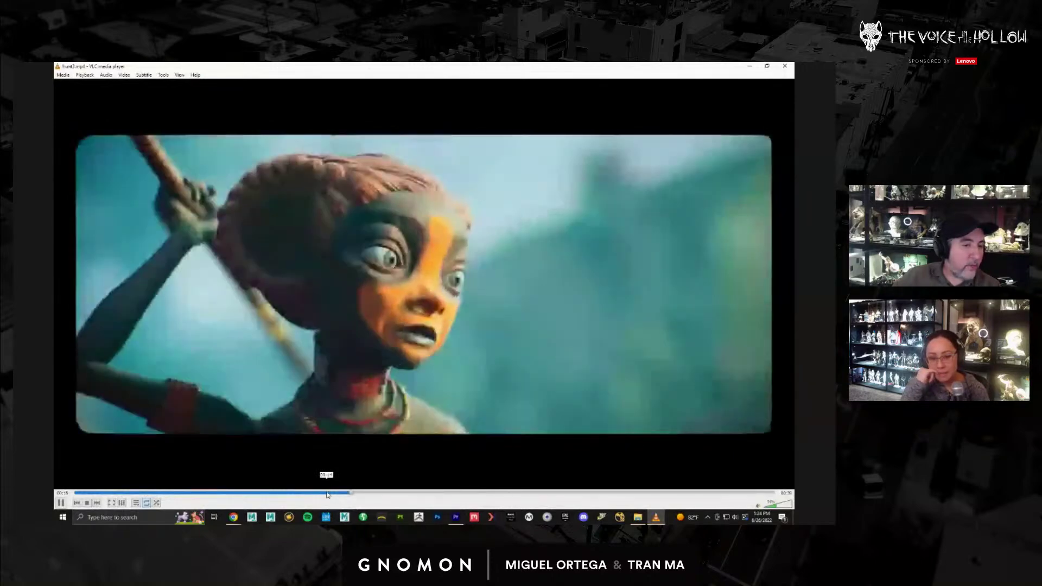
click(327, 495)
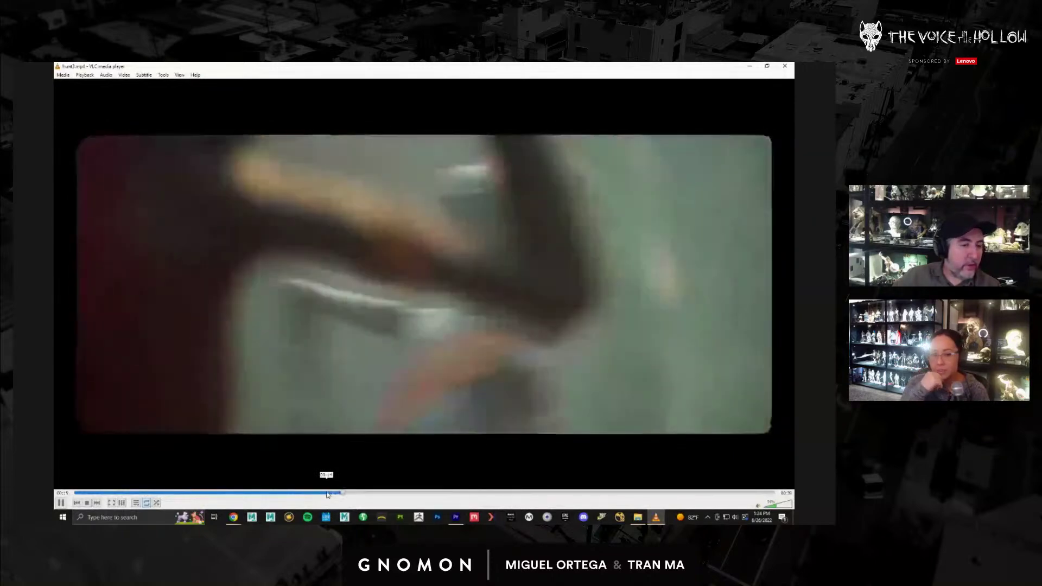
click(306, 494)
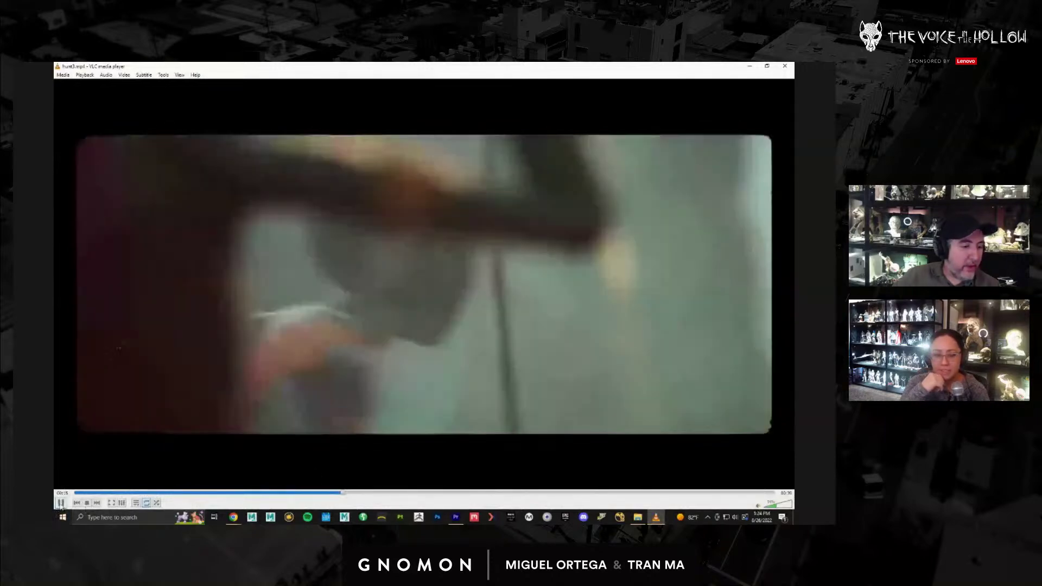
click(61, 503)
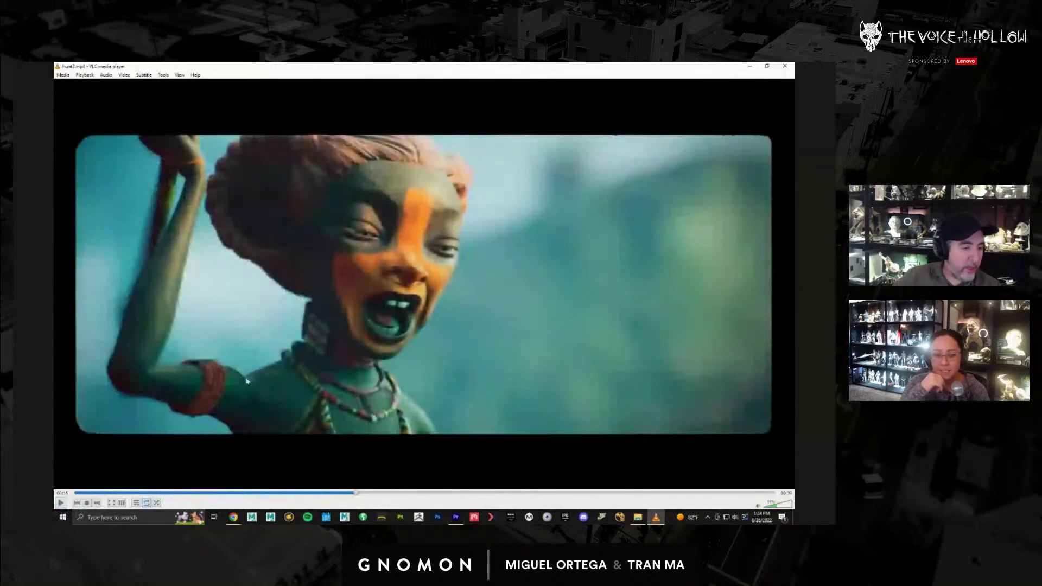
drag(356, 493, 350, 494)
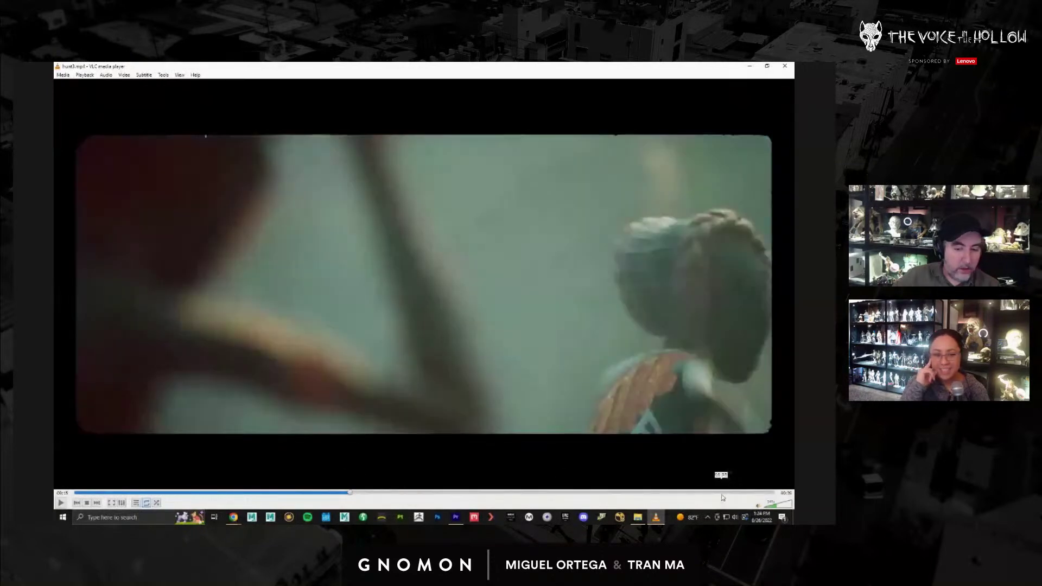
click(723, 494)
drag(723, 493, 367, 496)
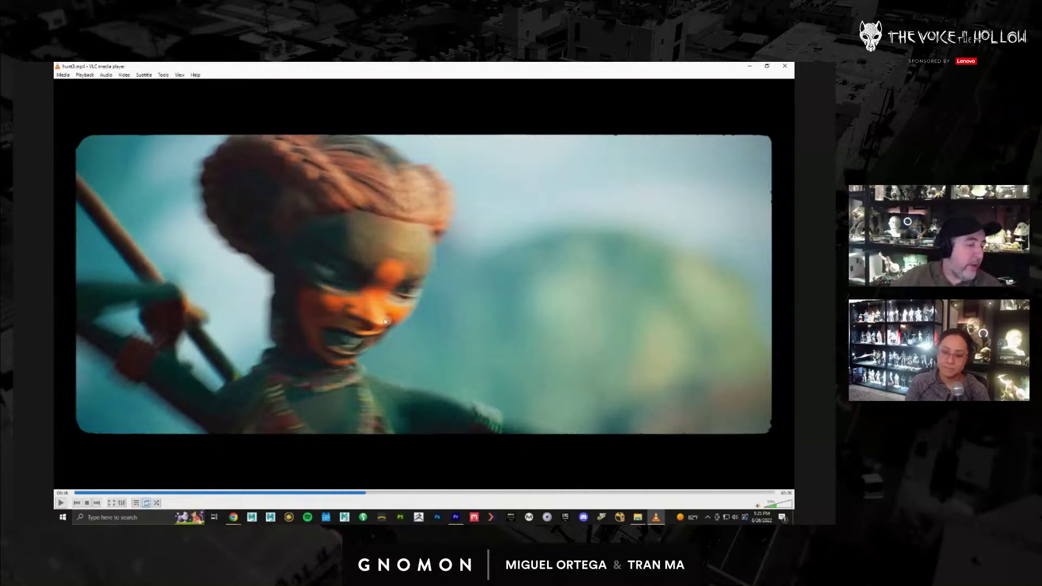
click(239, 493)
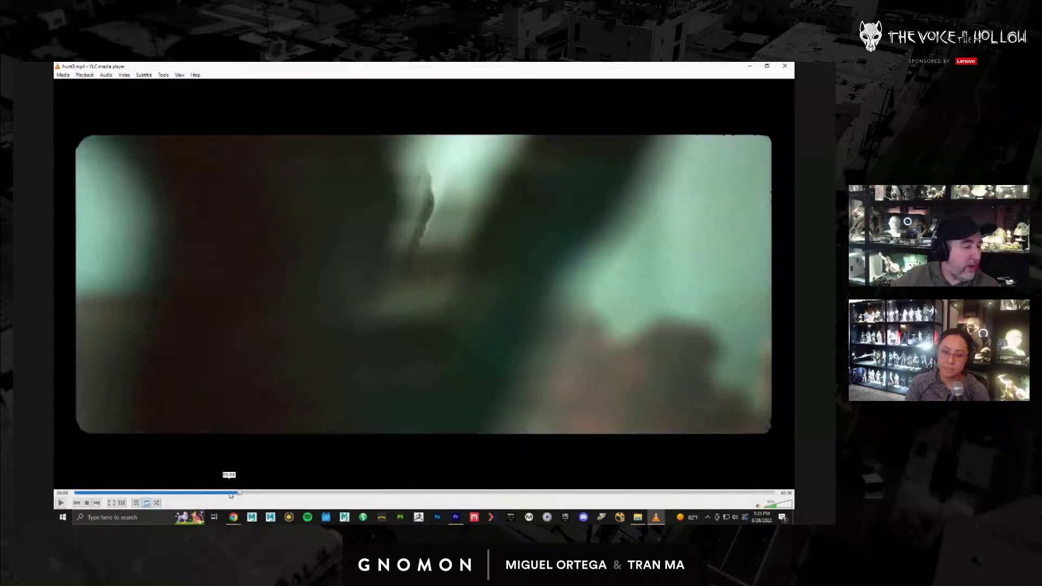
mouse_move(211, 496)
mouse_down()
mouse_move(186, 495)
mouse_move(211, 496)
mouse_up()
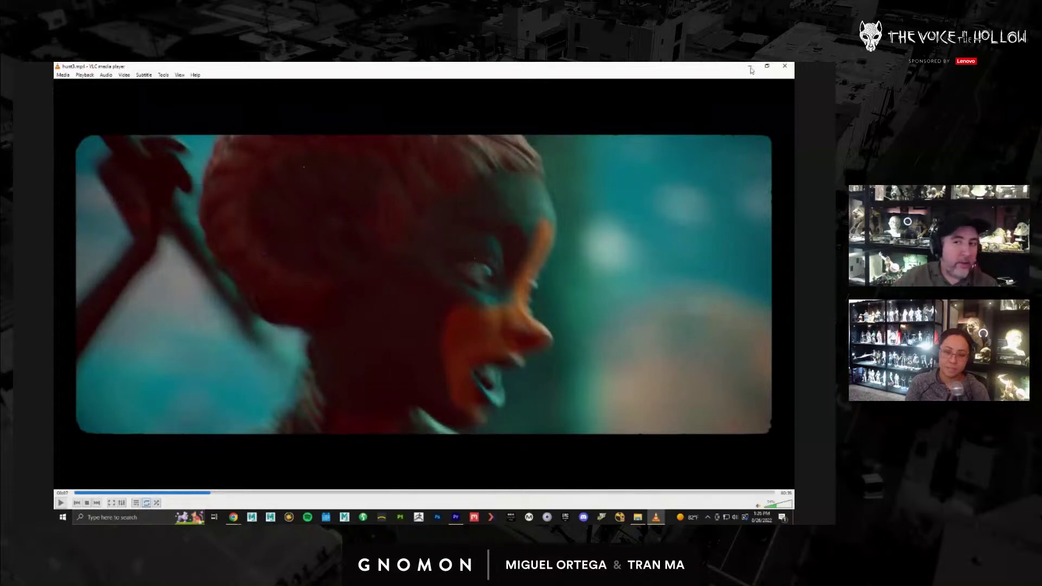
- Set the Murder playhead to about 00:00:28:07 and briefly preview stabbed_widecamera.mov in VLC
click(790, 68)
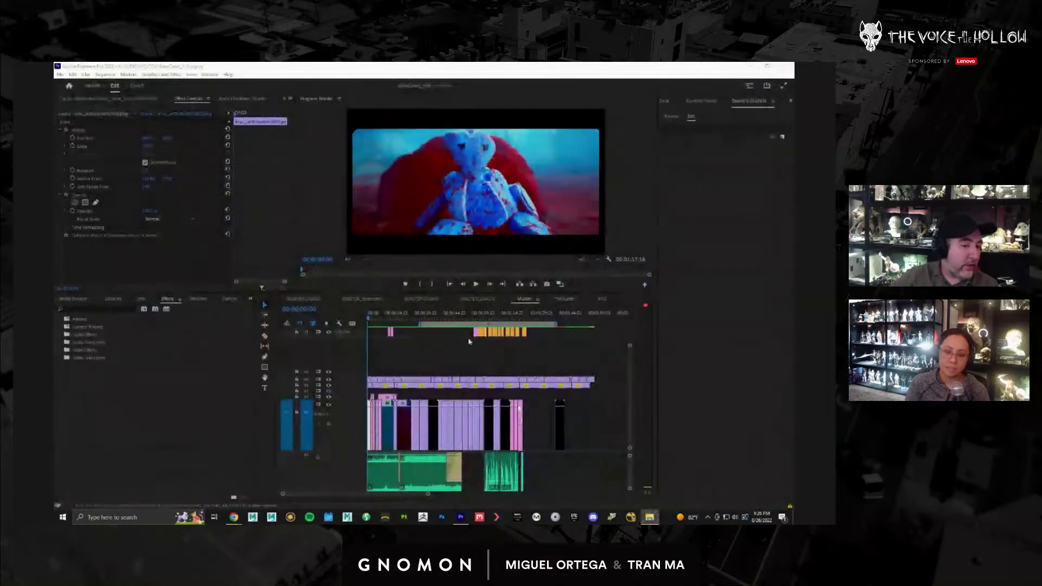
click(429, 320)
click(423, 319)
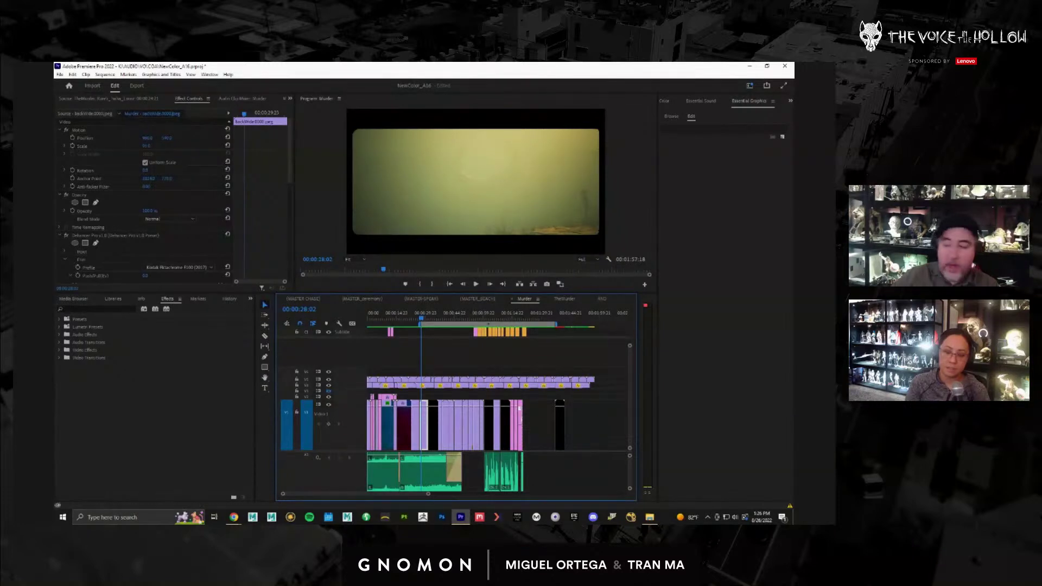
click(649, 518)
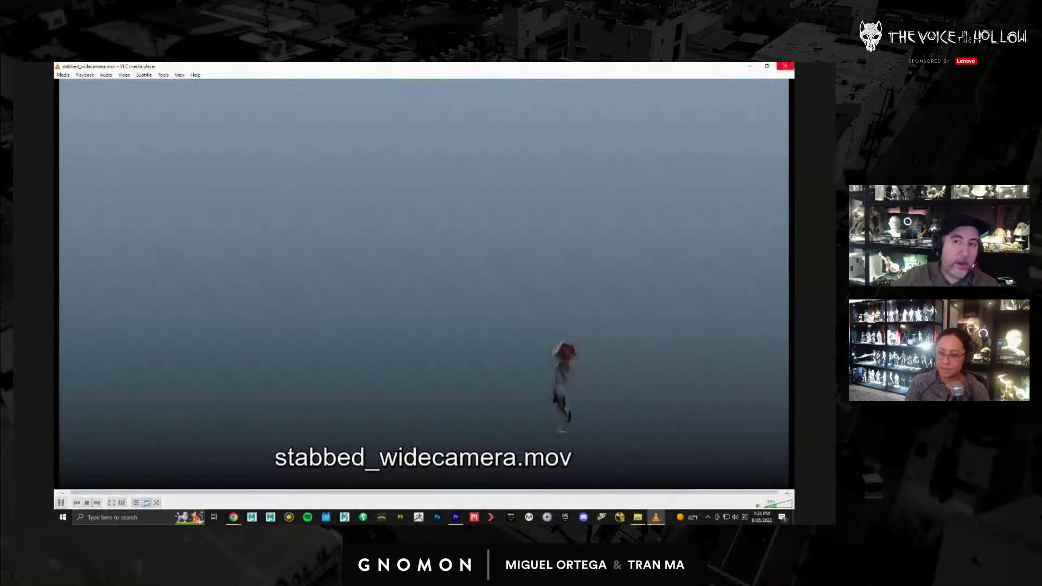
click(791, 67)
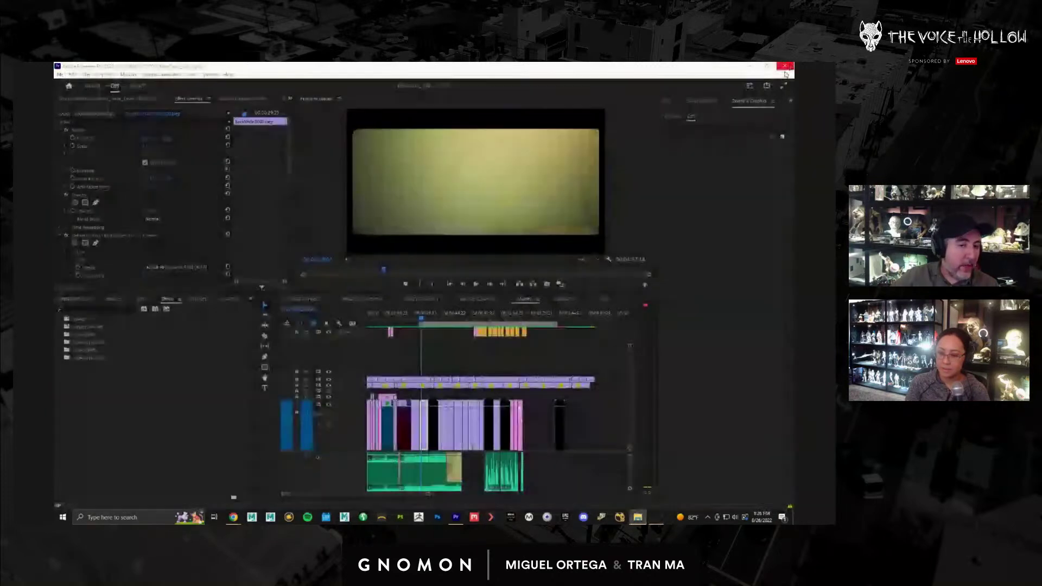
- Play the Murder sequence full screen from the 00:00:28 underwater shot
click(420, 323)
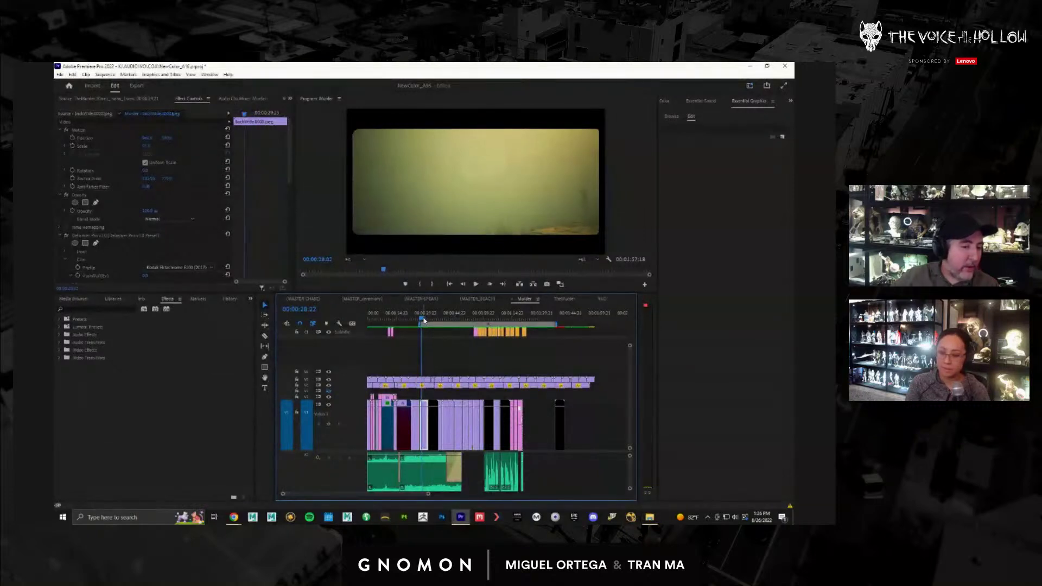
key(ctrl+grave)
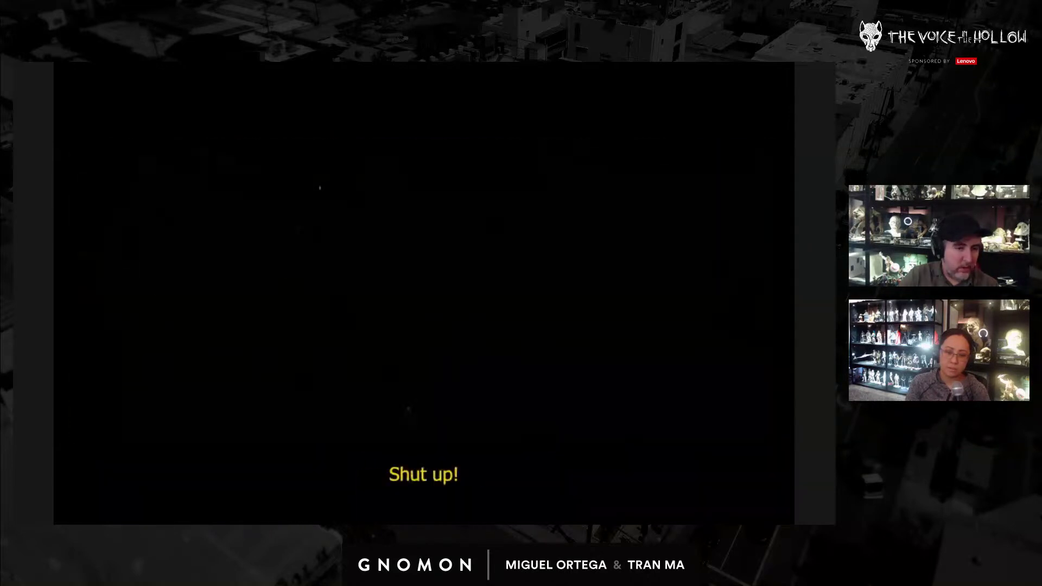
- Rewind a few seconds and replay Murder full screen, then park the playhead near 00:00:55
key(Escape)
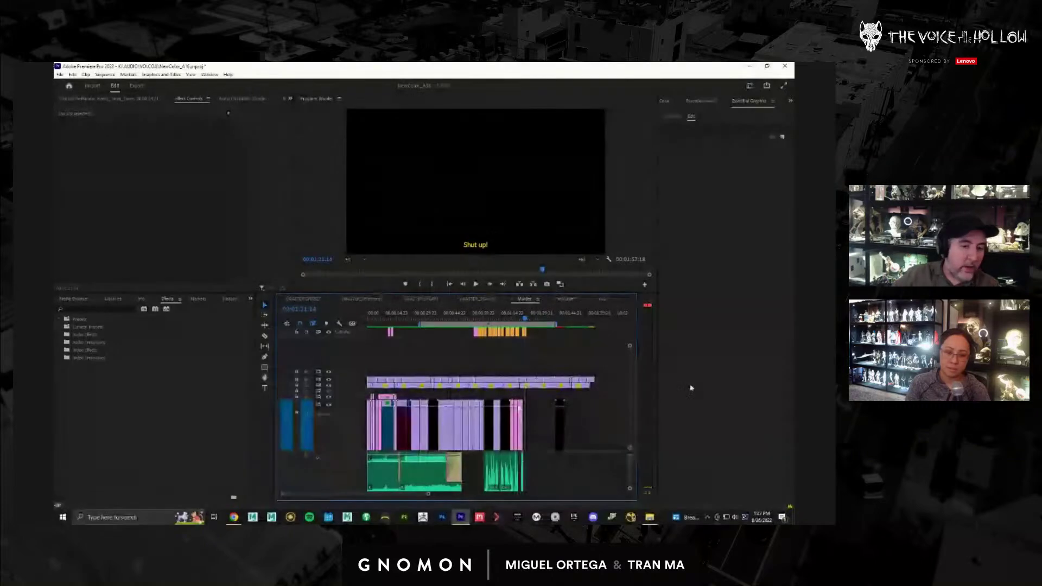
click(519, 318)
drag(520, 318, 498, 320)
key(space)
key(ctrl+grave)
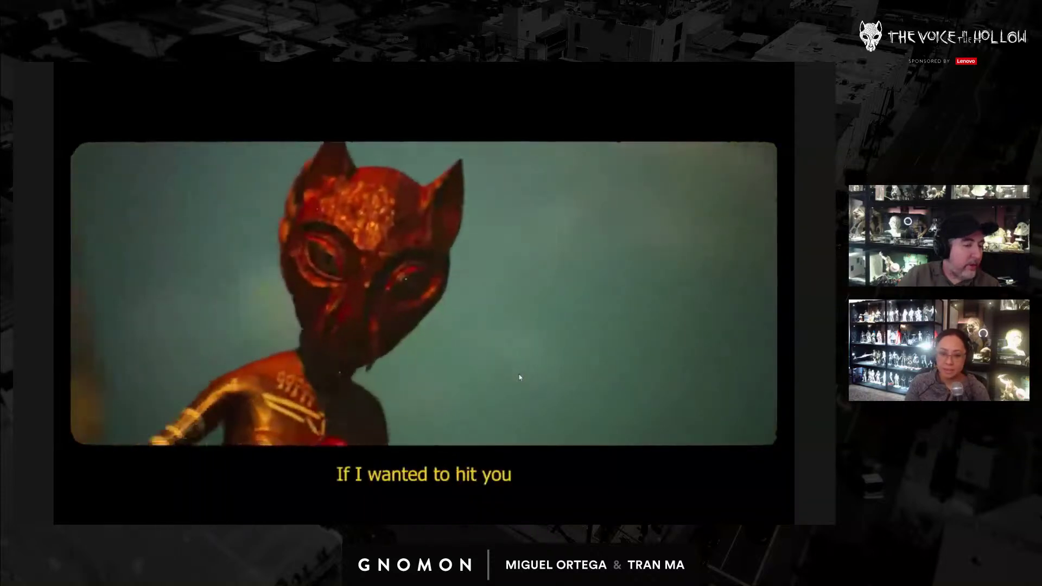
key(Escape)
mouse_move(473, 313)
mouse_down()
mouse_move(454, 323)
mouse_move(476, 328)
mouse_up()
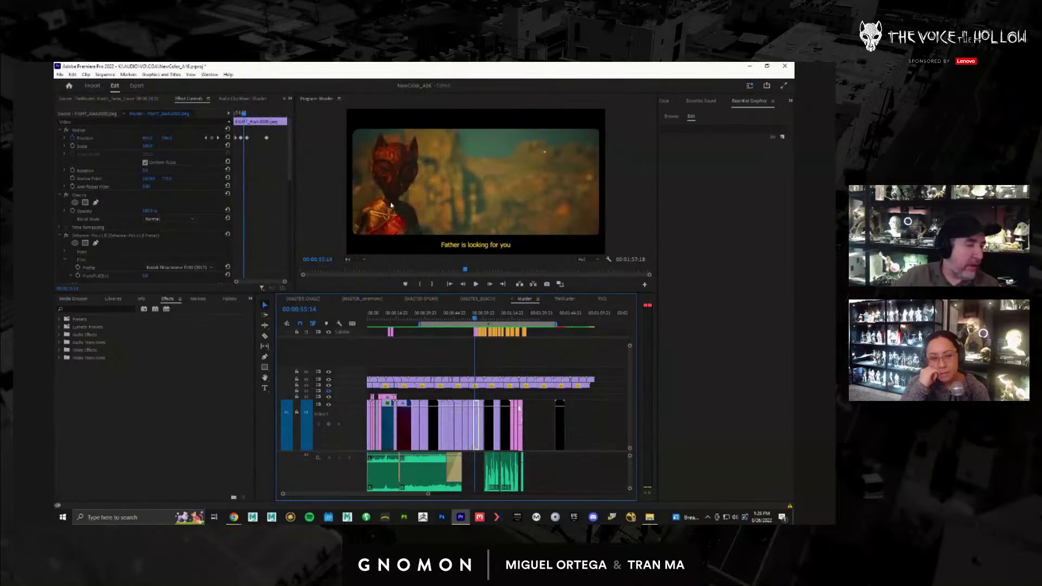
- Scrub Murder between 30 and 57 seconds, then play it full screen from the start
click(471, 325)
mouse_move(470, 324)
mouse_down()
mouse_move(443, 328)
mouse_move(467, 328)
mouse_up()
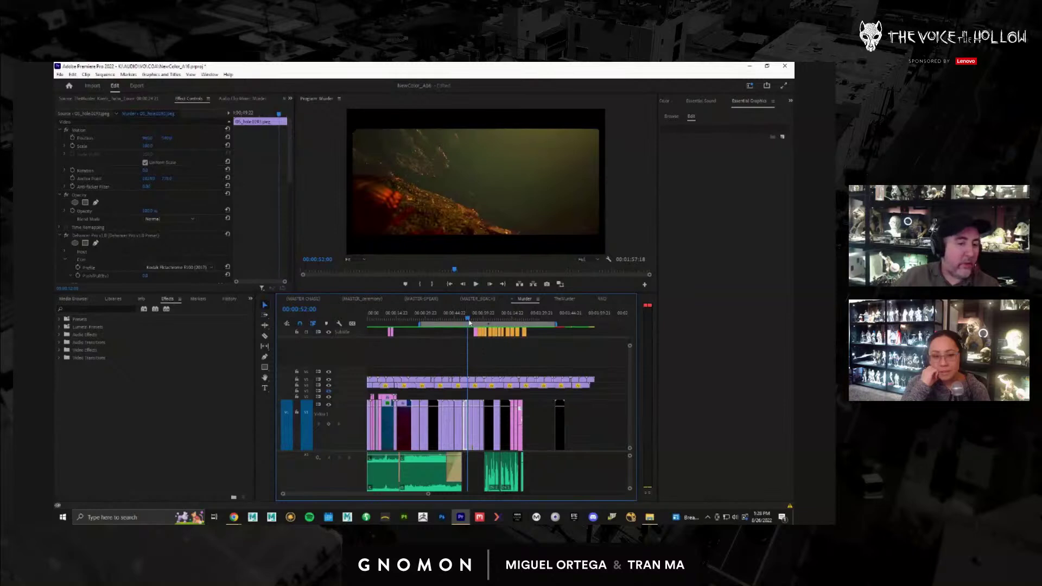
drag(470, 322, 427, 321)
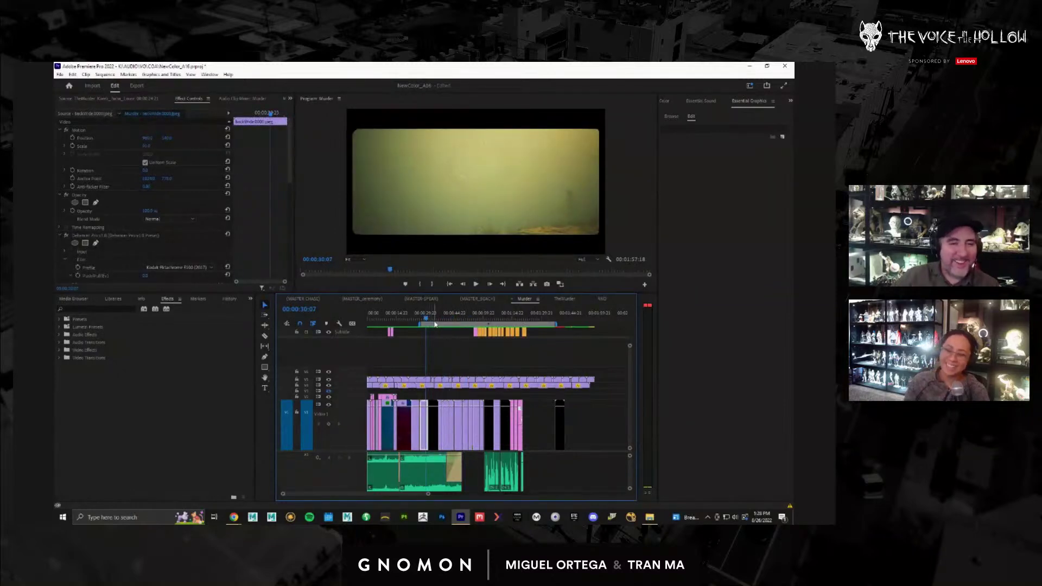
drag(455, 317, 478, 318)
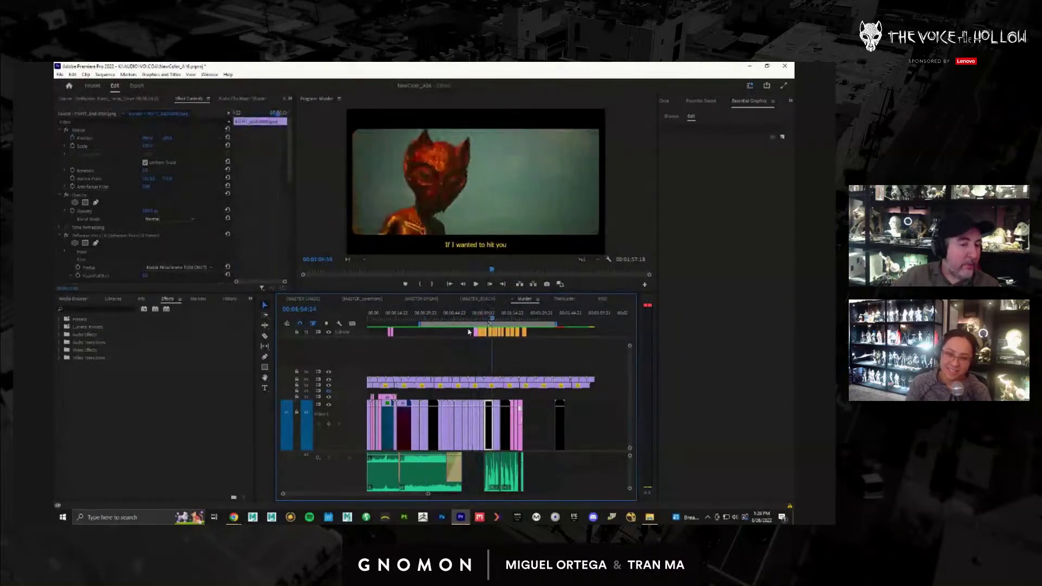
key(Home)
key(ctrl+`)
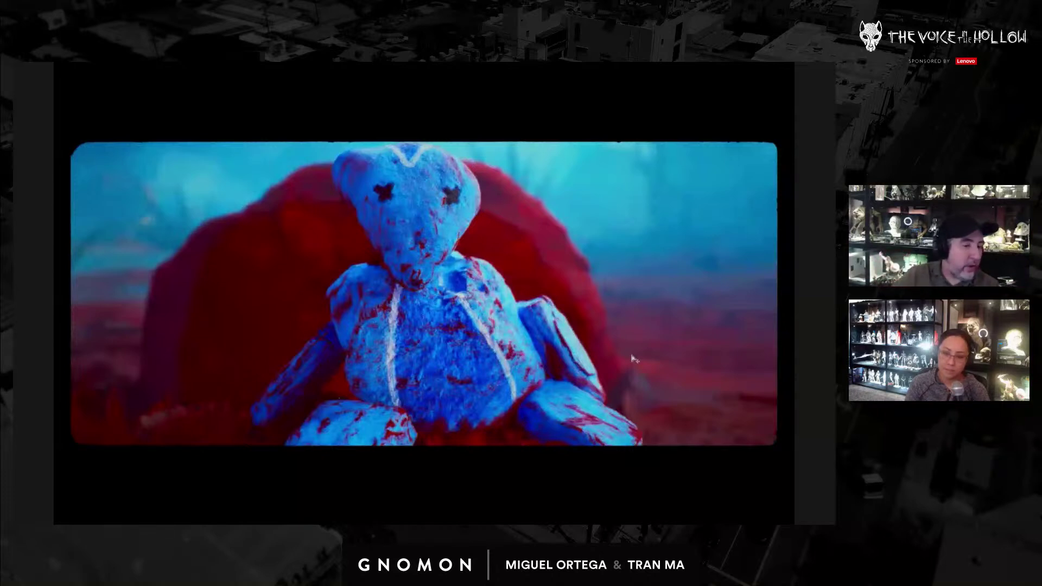
- Switch to the MASTER_BEACH sequence and render its previews with Sequence > Render Selection
key(Escape)
click(479, 300)
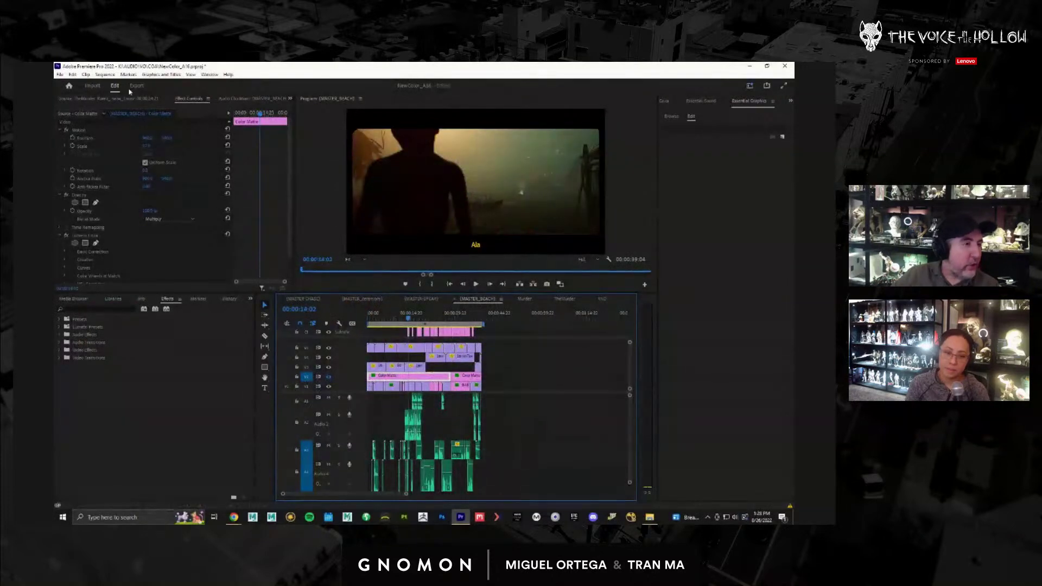
click(106, 75)
click(139, 106)
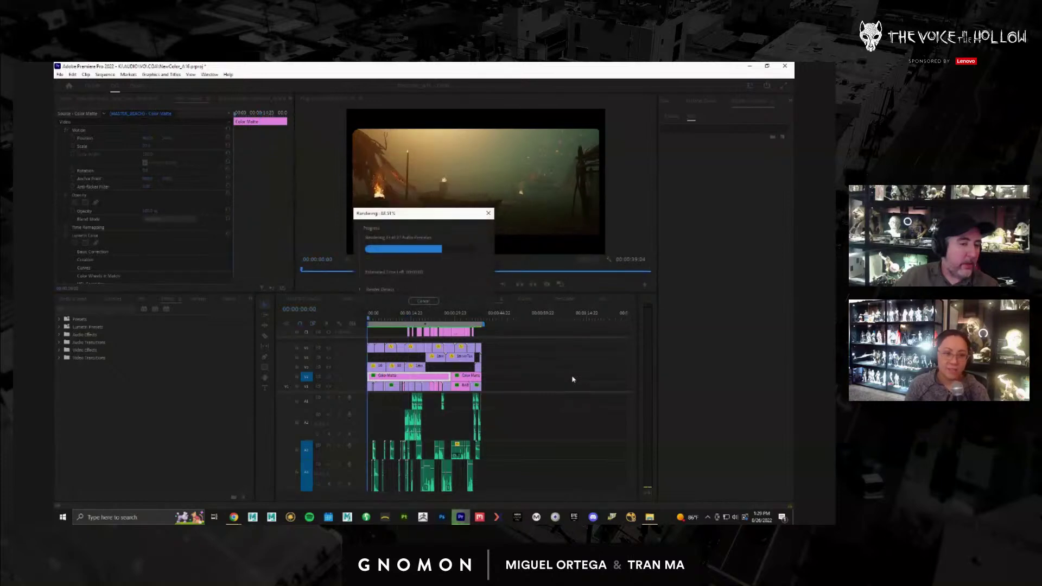
- Toggle the timeline clips' Enable off and back on, then play MASTER_BEACH full screen
key(ctrl+grave)
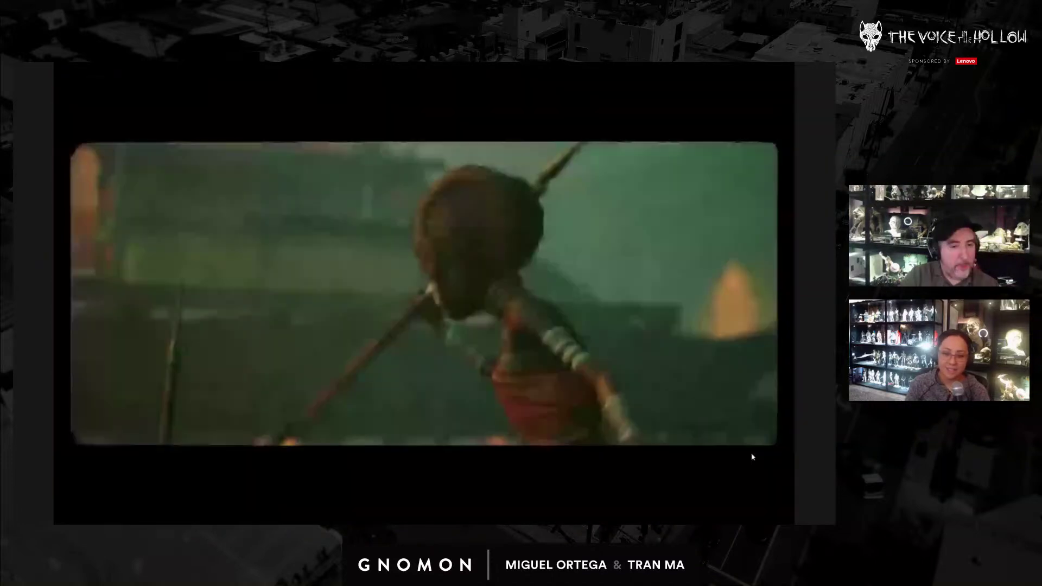
key(Escape)
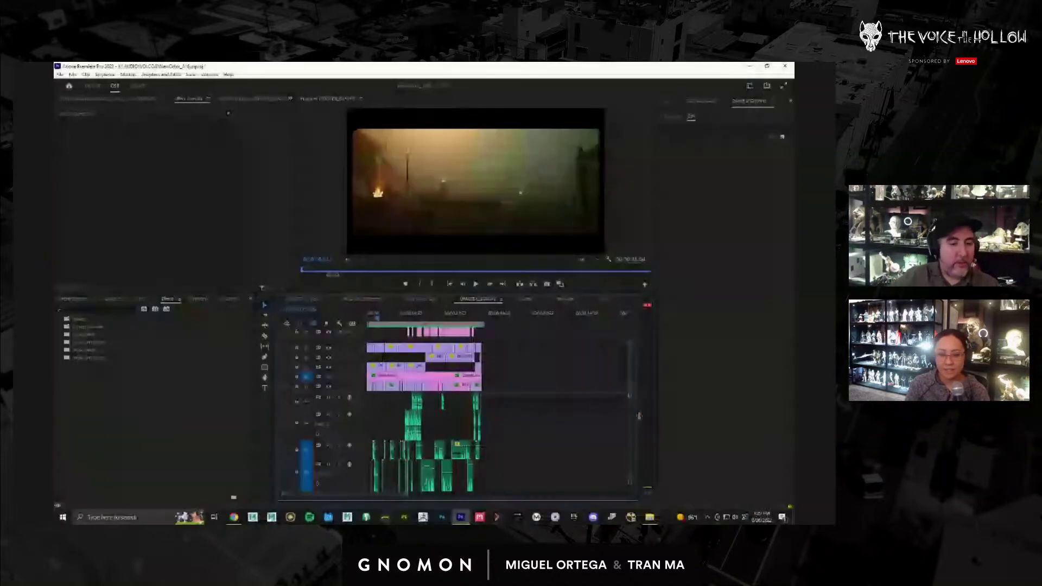
right_click(432, 377)
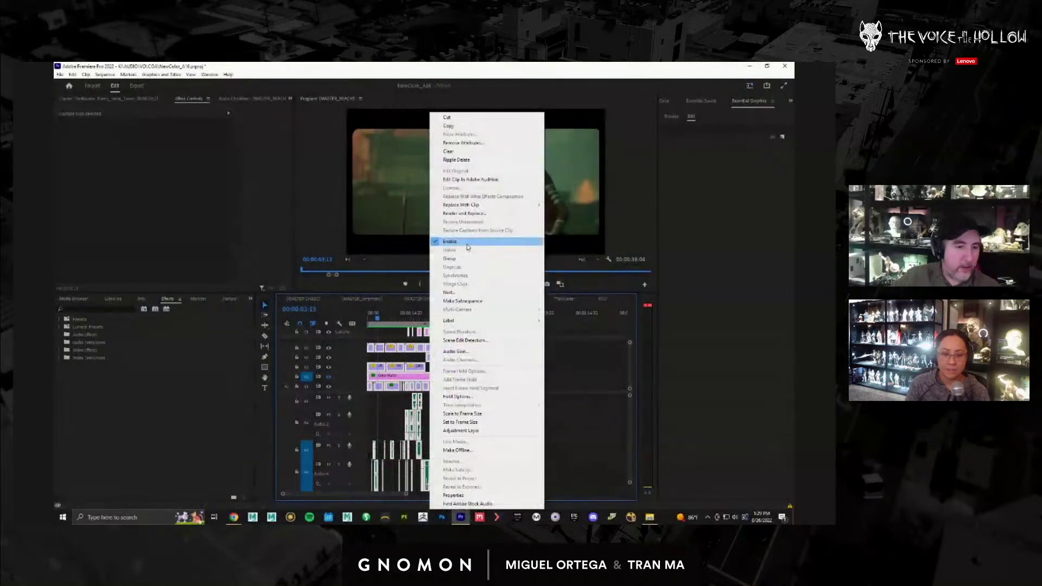
click(437, 241)
right_click(435, 381)
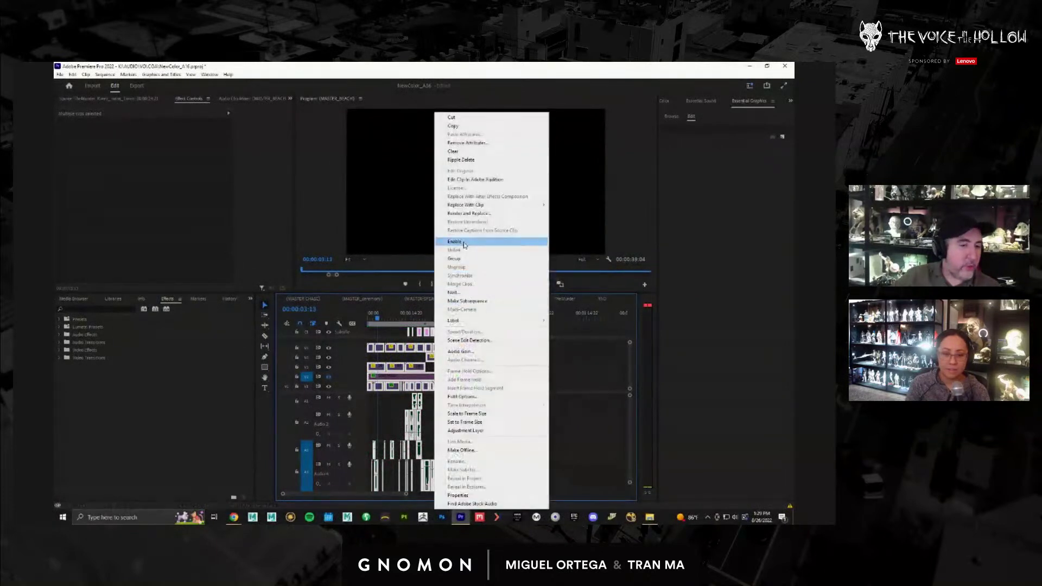
click(437, 237)
key(ctrl+grave)
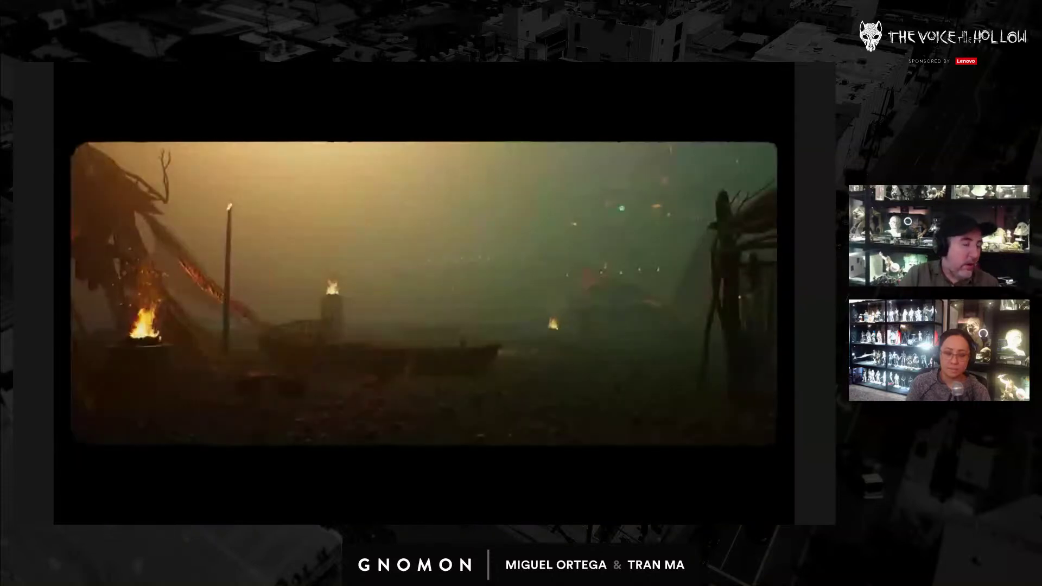
- Switch the timeline to the Murder sequence and play it full screen
key(Escape)
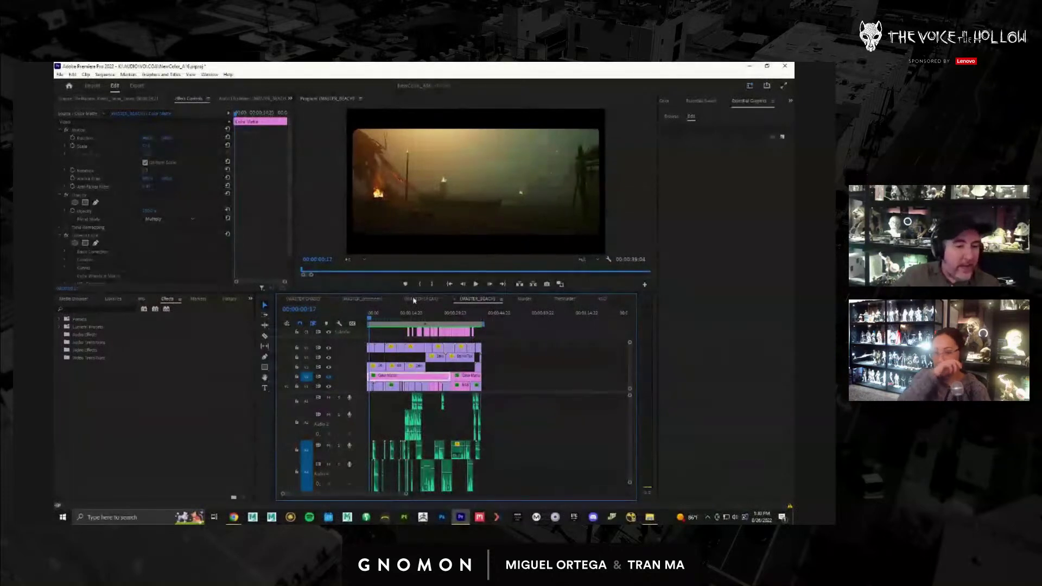
click(525, 299)
key(space)
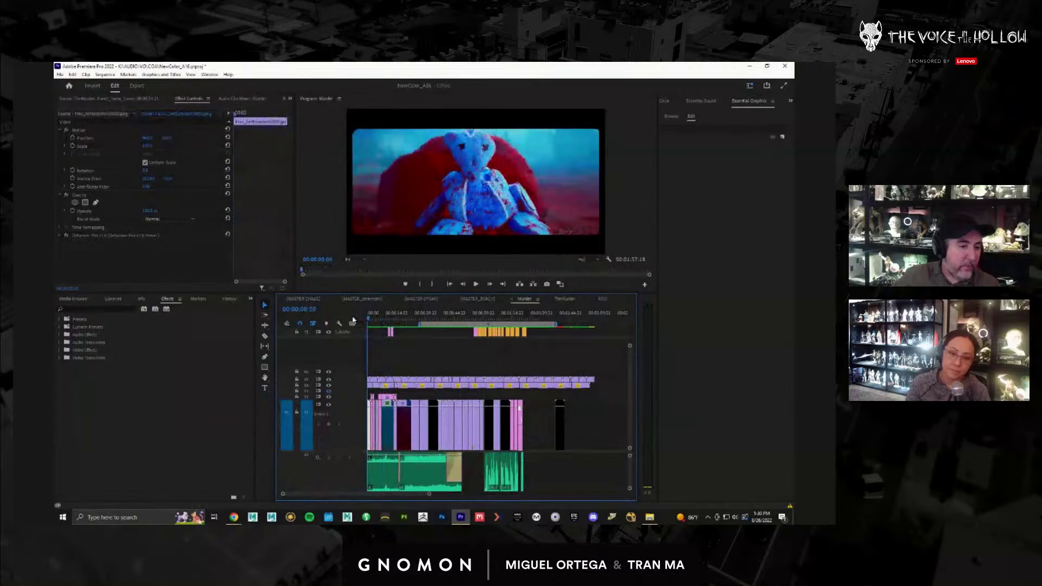
key(ctrl+grave)
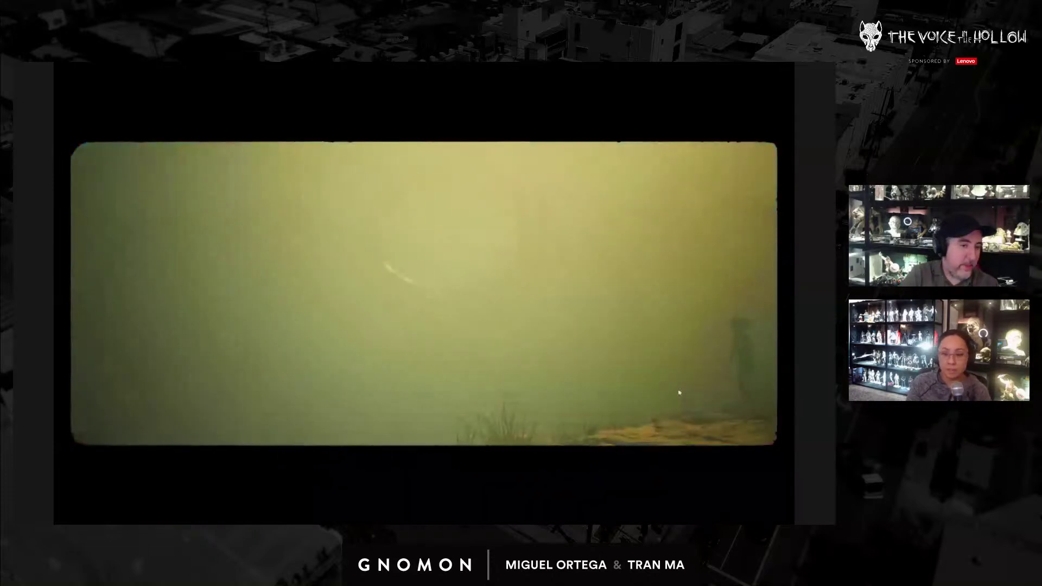
key(Escape)
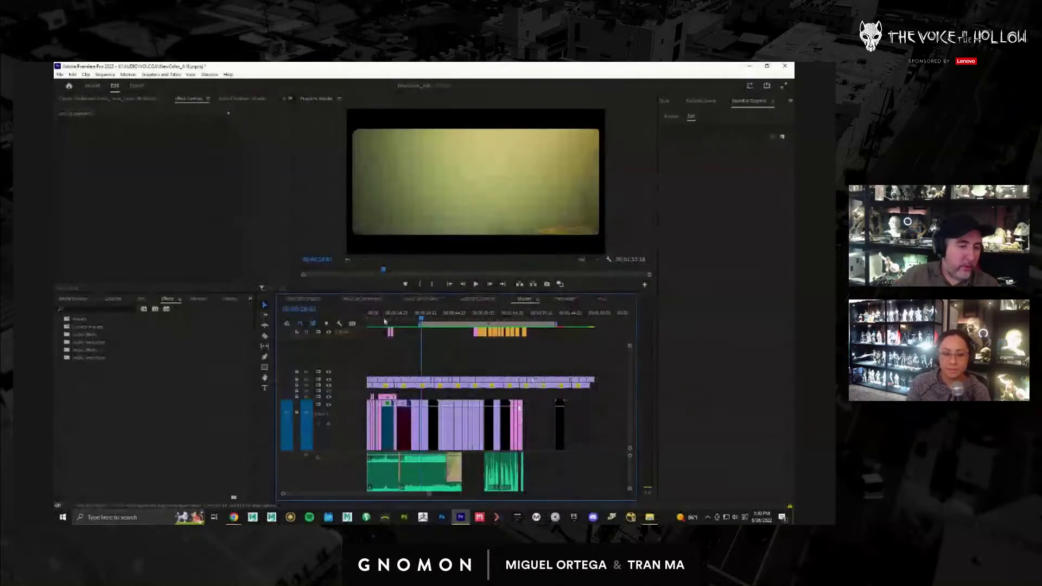
- Move the Murder playhead back to the start and replay it full screen
drag(385, 321, 344, 322)
key(ctrl+grave)
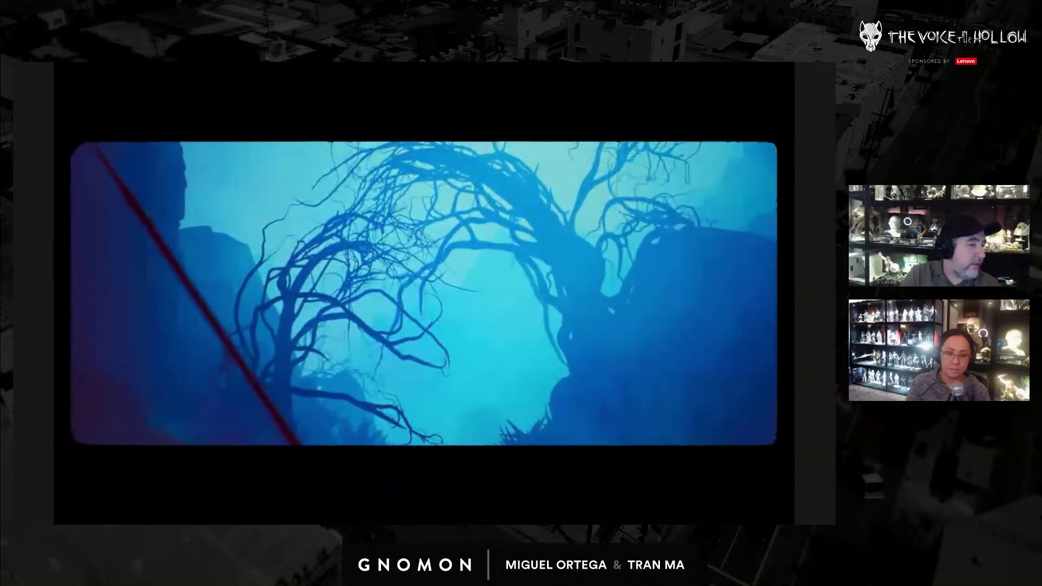
key(Escape)
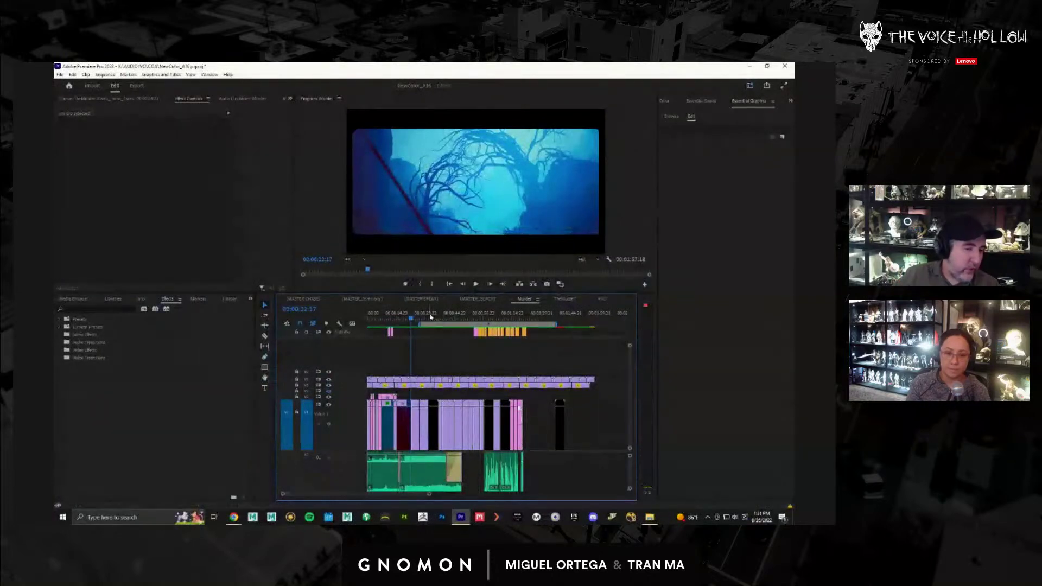
- Move the Murder playhead to the character shot at 00:00:28:22 and play it full screen
click(426, 319)
drag(429, 319, 384, 318)
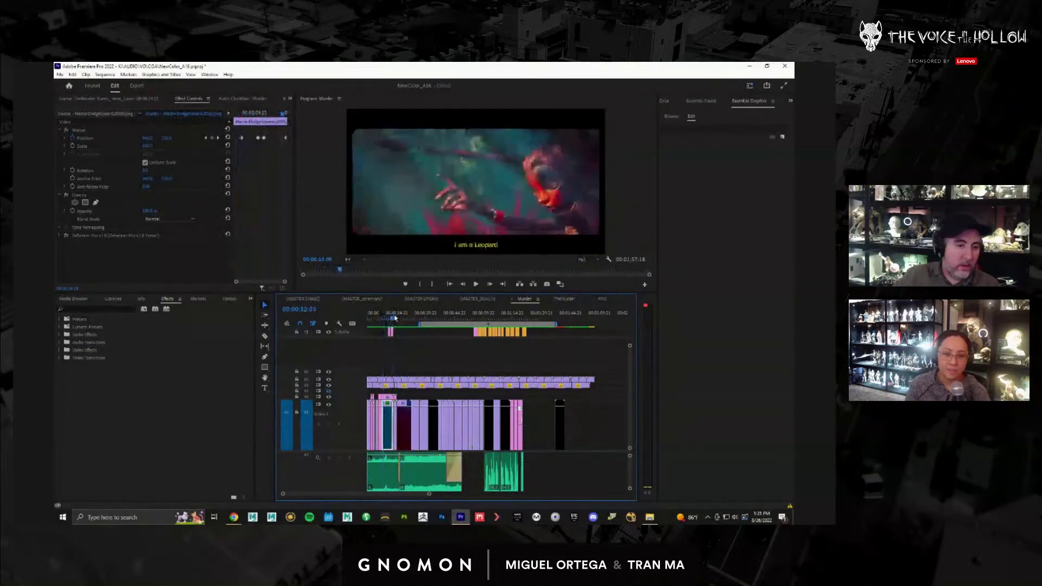
key(ctrl+grave)
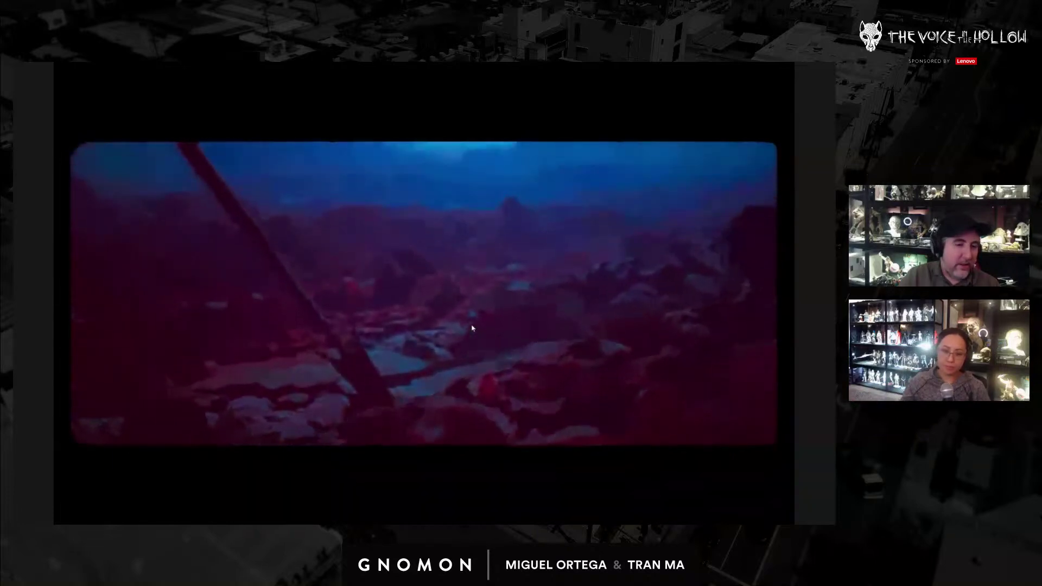
key(Escape)
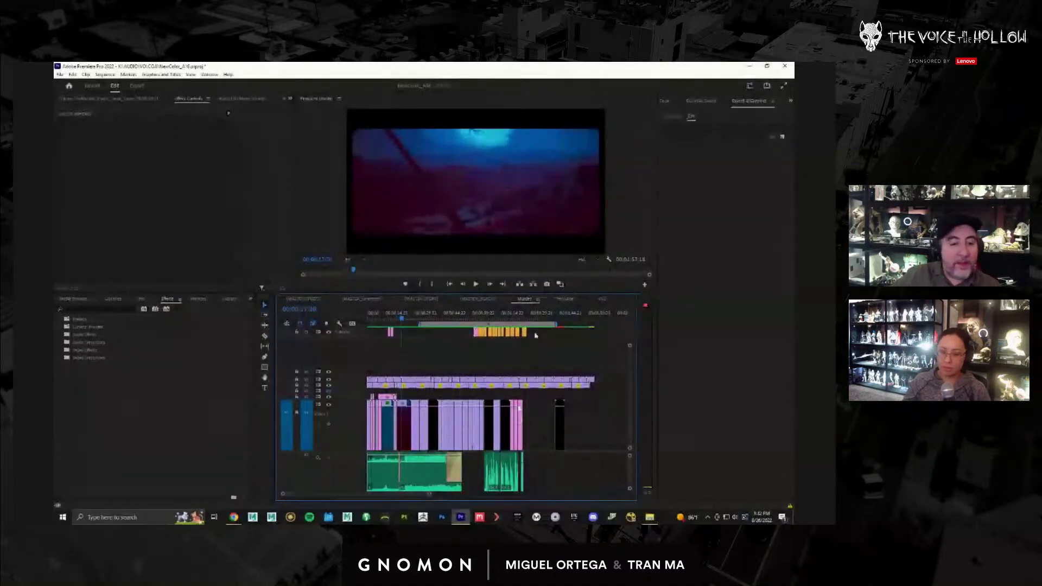
- Scrub Murder from the teddy-bear opening to the red-masked figure shot at 00:01:37:06
drag(401, 318, 352, 323)
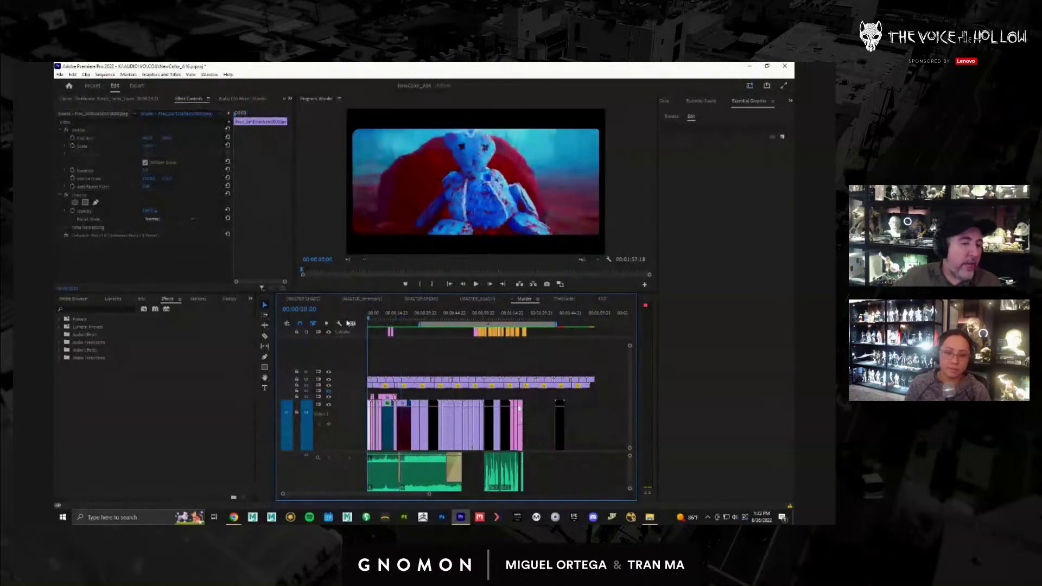
click(374, 317)
drag(374, 318, 373, 321)
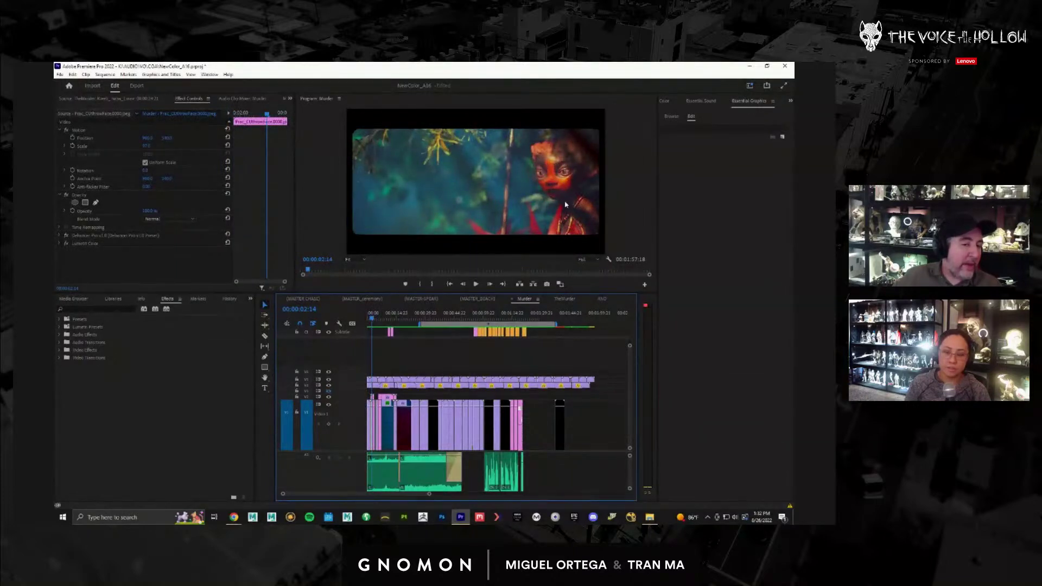
drag(516, 316, 396, 326)
click(559, 321)
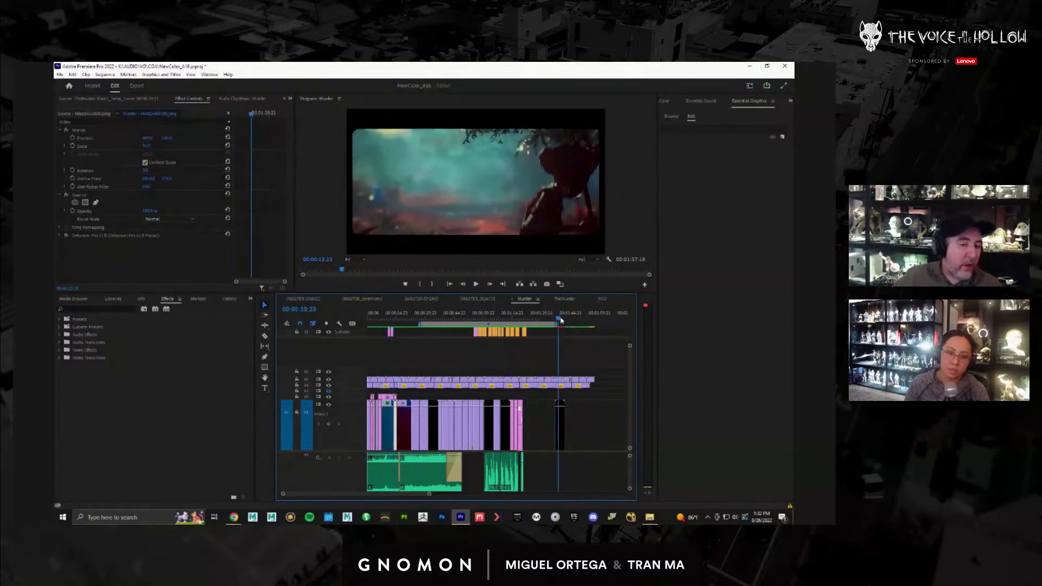
drag(561, 320, 557, 321)
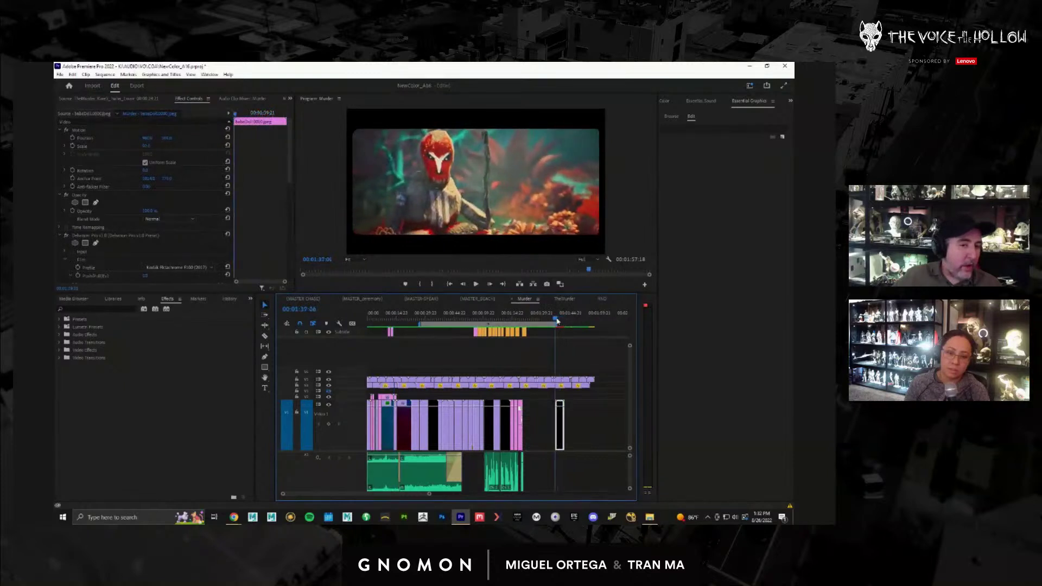
key(ctrl+grave)
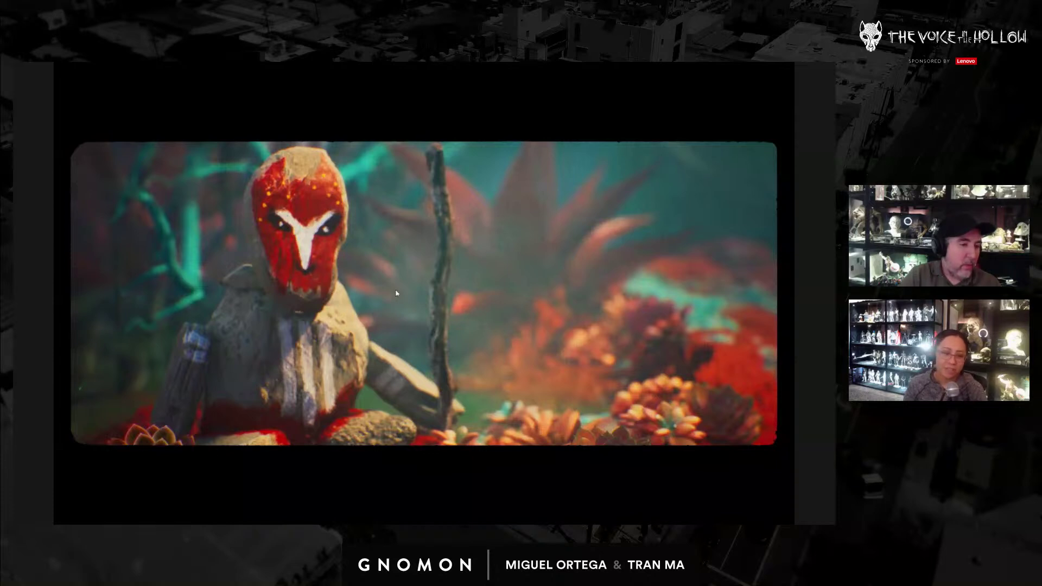
key(Escape)
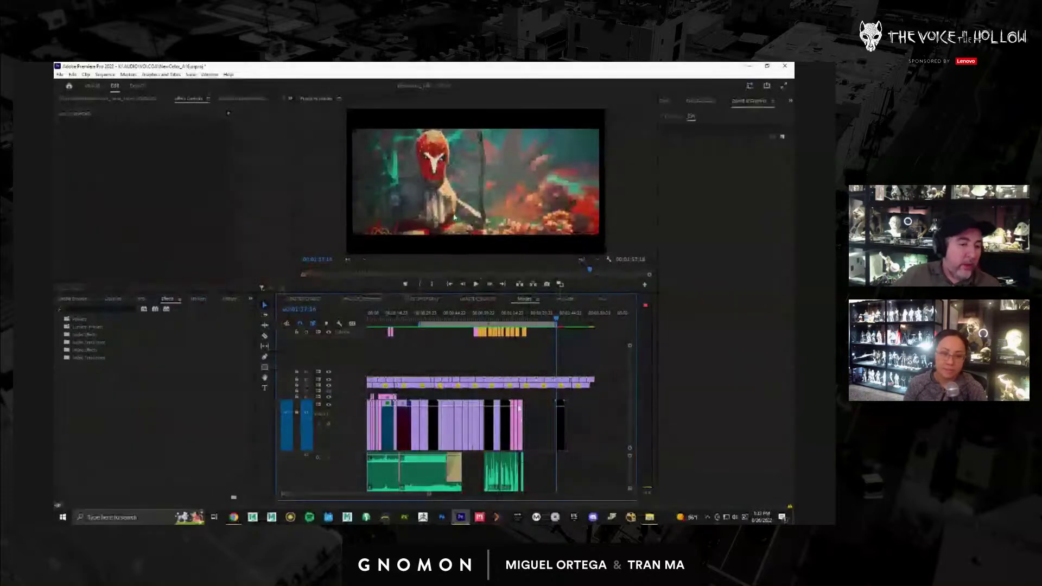
- Open MASTER_ceremony and preview the leopard mask close-up full screen, then exit full screen
key(Home)
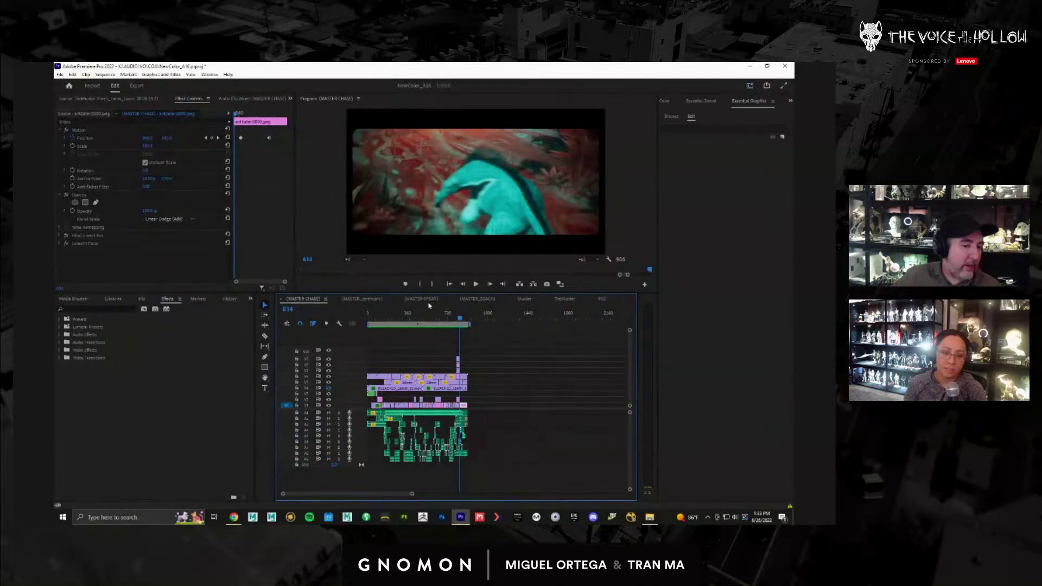
click(373, 299)
drag(444, 321, 516, 324)
key(ctrl+grave)
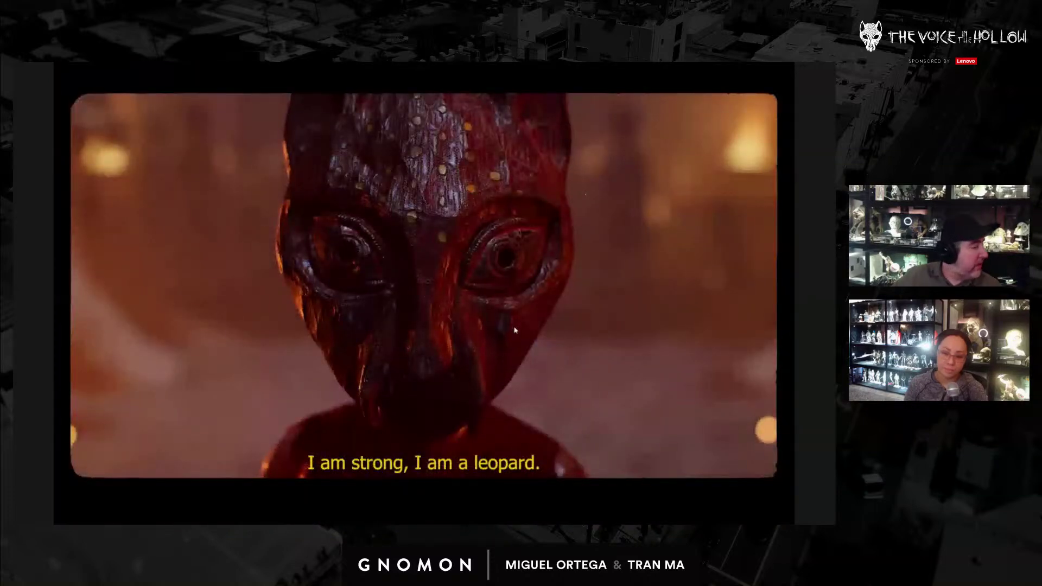
key(ctrl+grave)
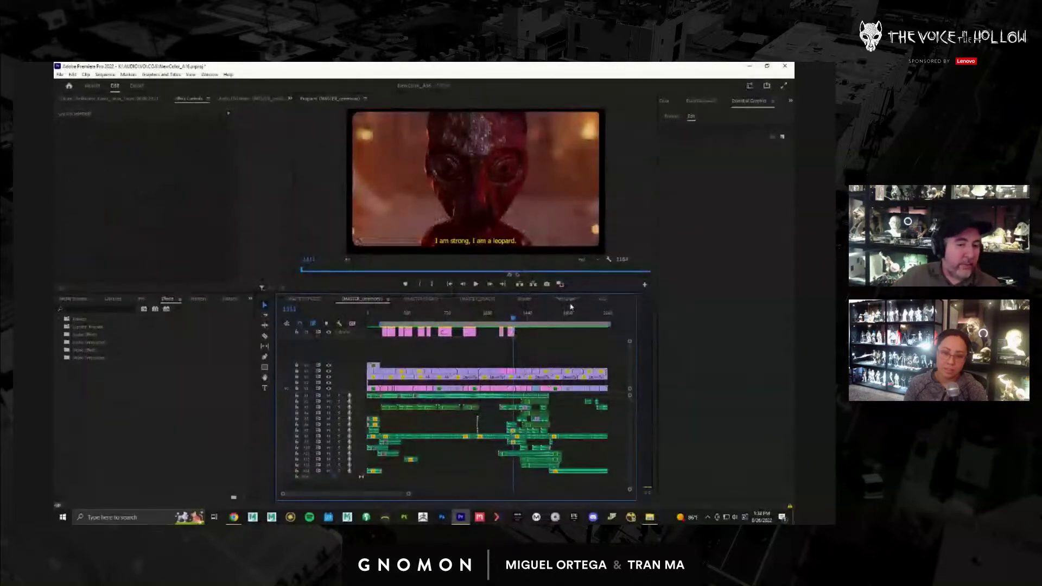
- Look at TheMasker sequence, then switch back to the Murder sequence tab
click(567, 299)
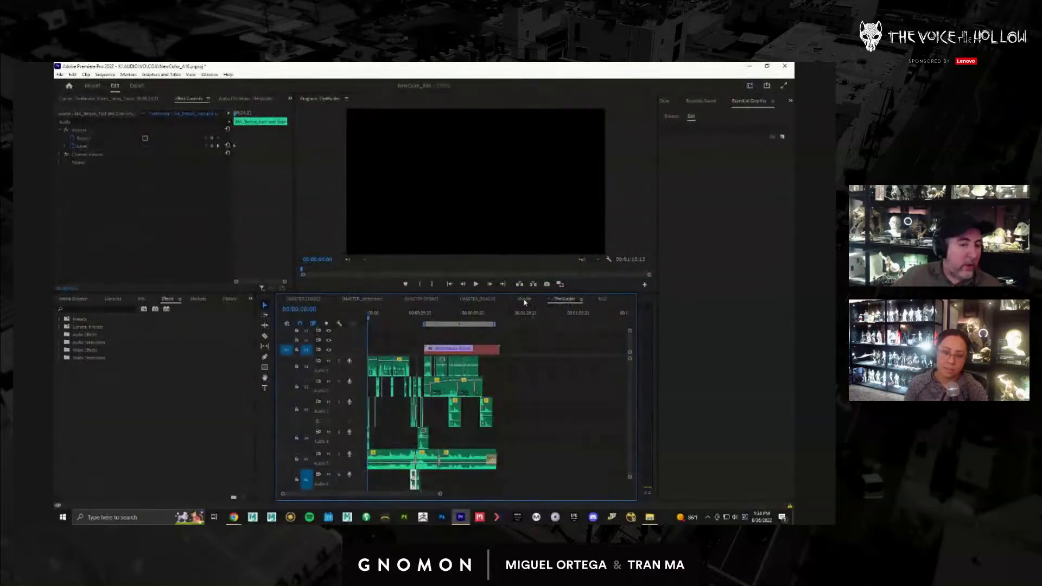
click(524, 300)
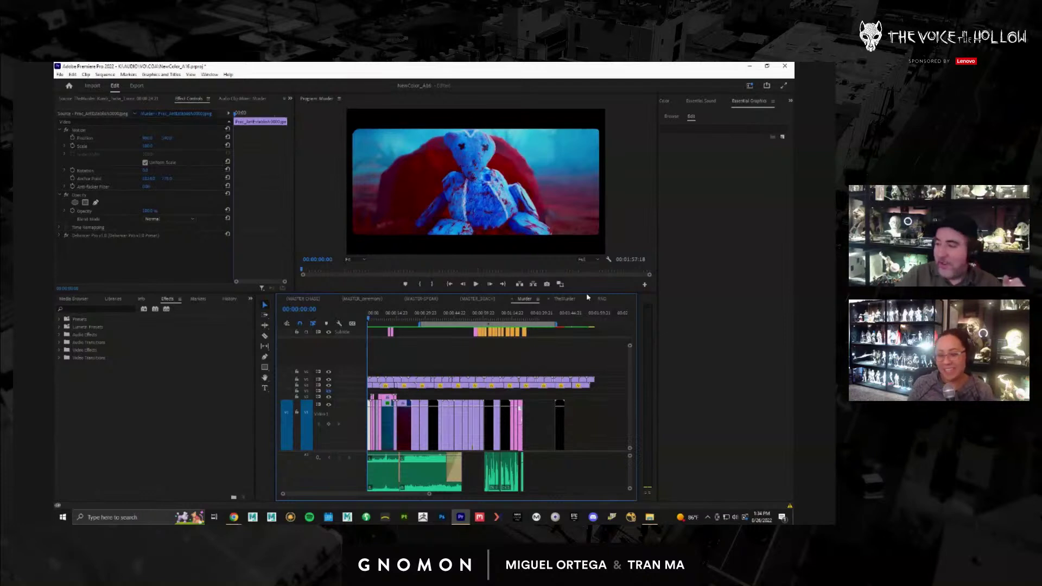
- Place the Murder playhead at 00:01:38:15 on the red-masked babaDoll clip
key(alt+Tab)
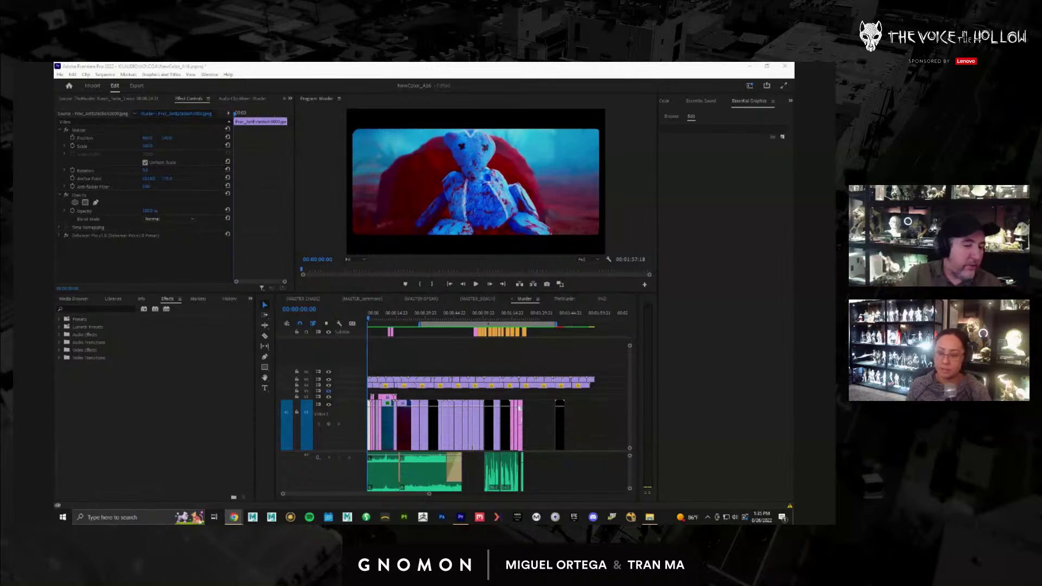
click(559, 322)
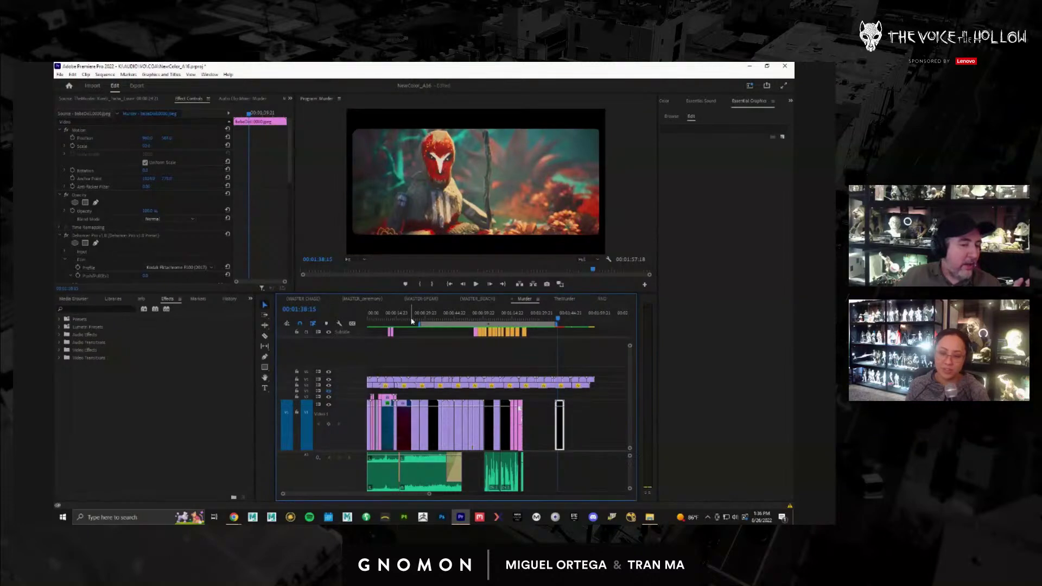
- Scrub Murder back to 00:00:00:00, the blue teddy bear on red backdrop
drag(411, 322, 367, 322)
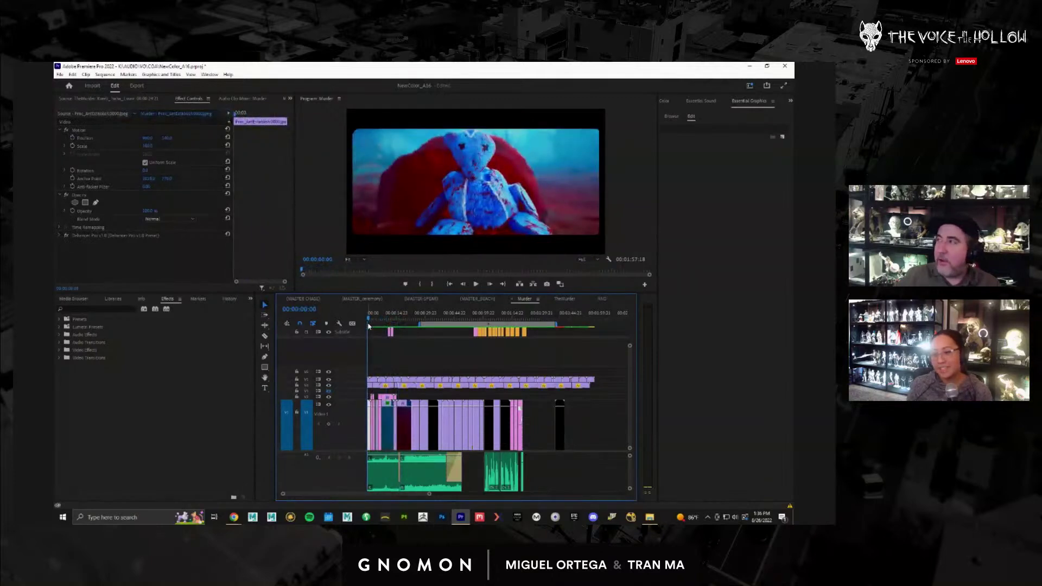
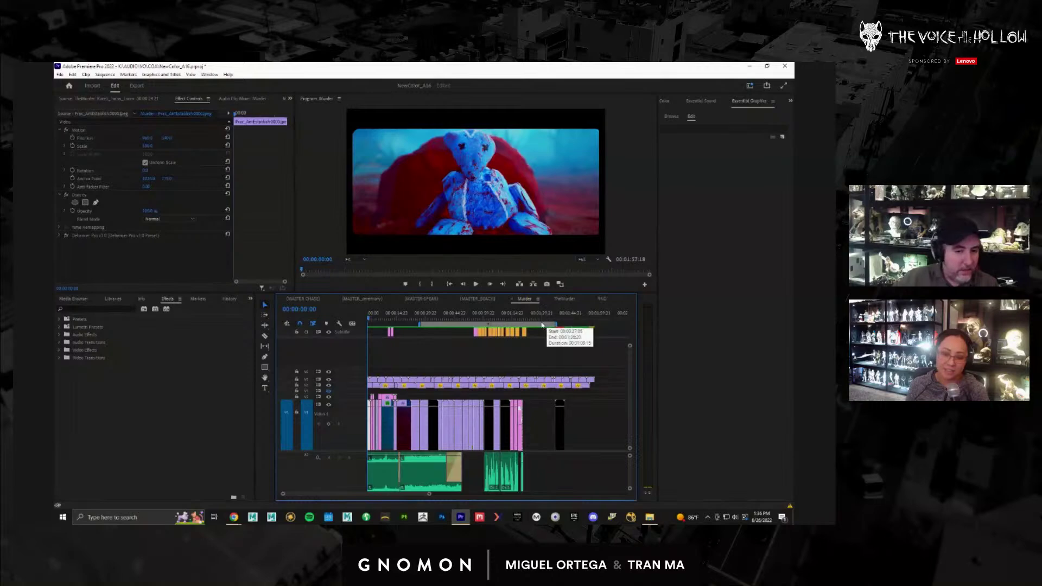
- Play the sequence full screen from the shot at 00:01:39:13
drag(546, 323, 561, 322)
key(space)
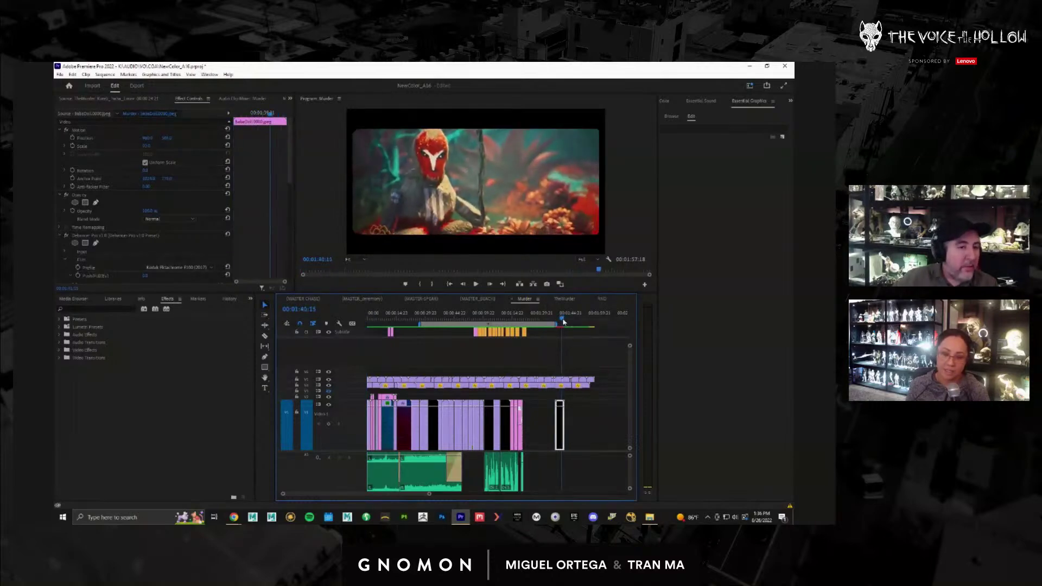
key(ctrl+grave)
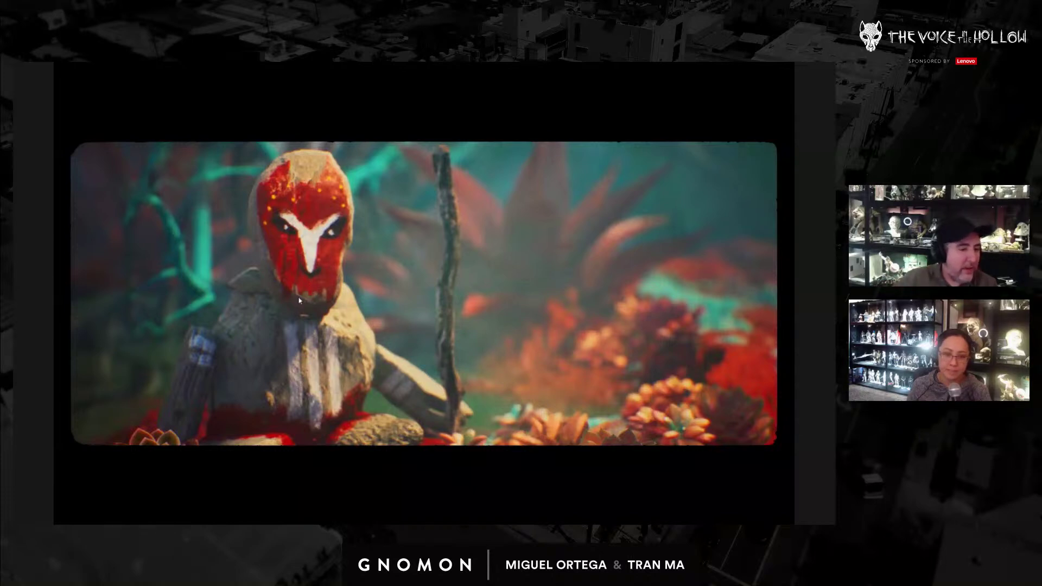
key(Escape)
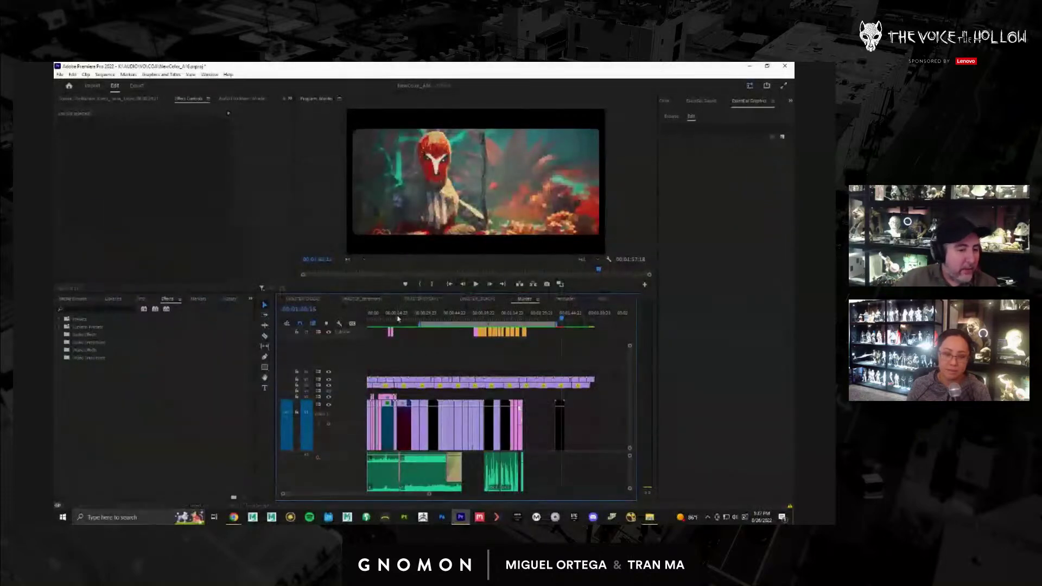
- Replay the sequence full screen from its start
key(space)
click(371, 320)
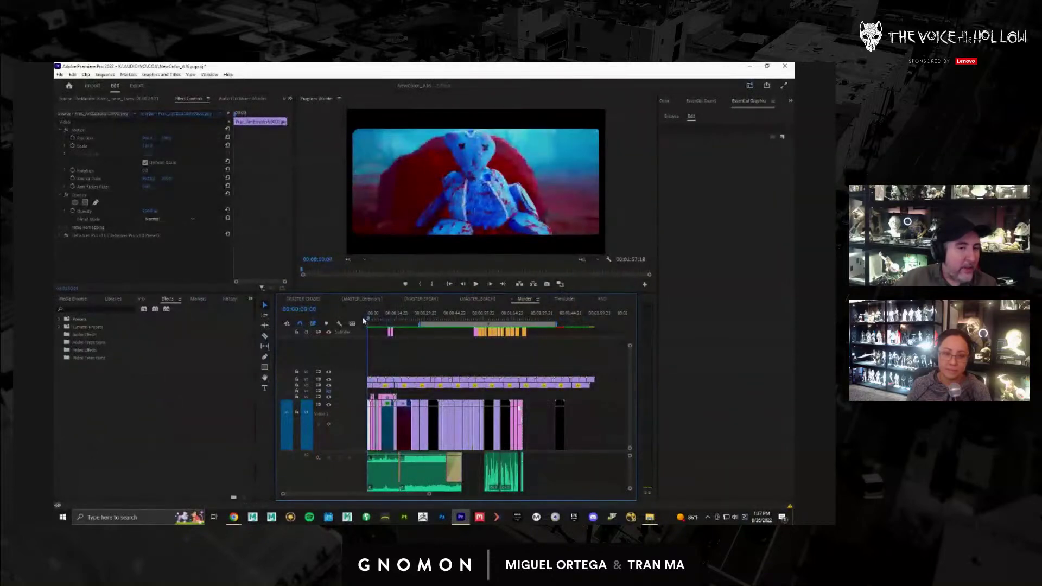
key(ctrl+grave)
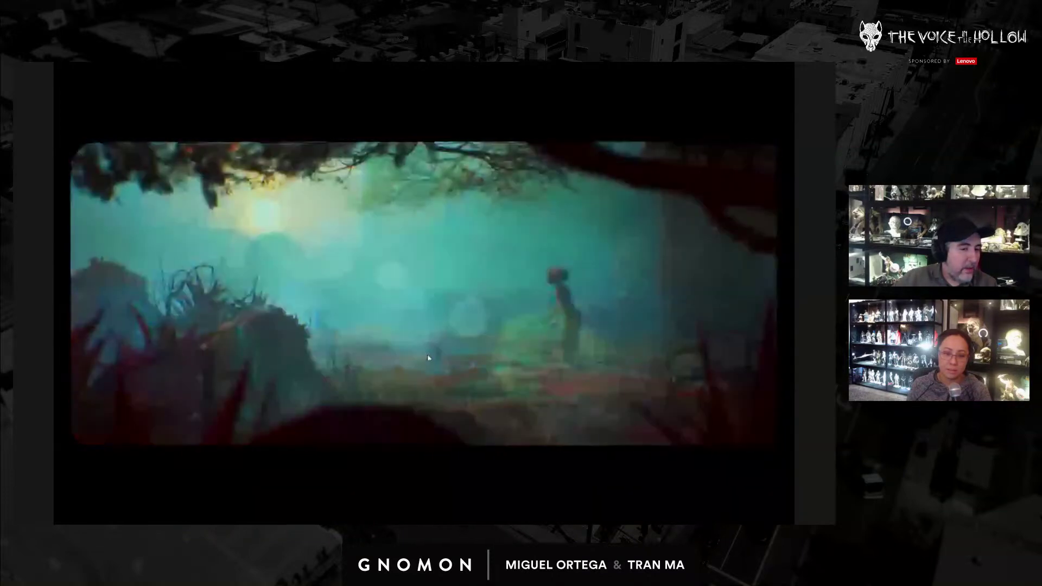
key(Escape)
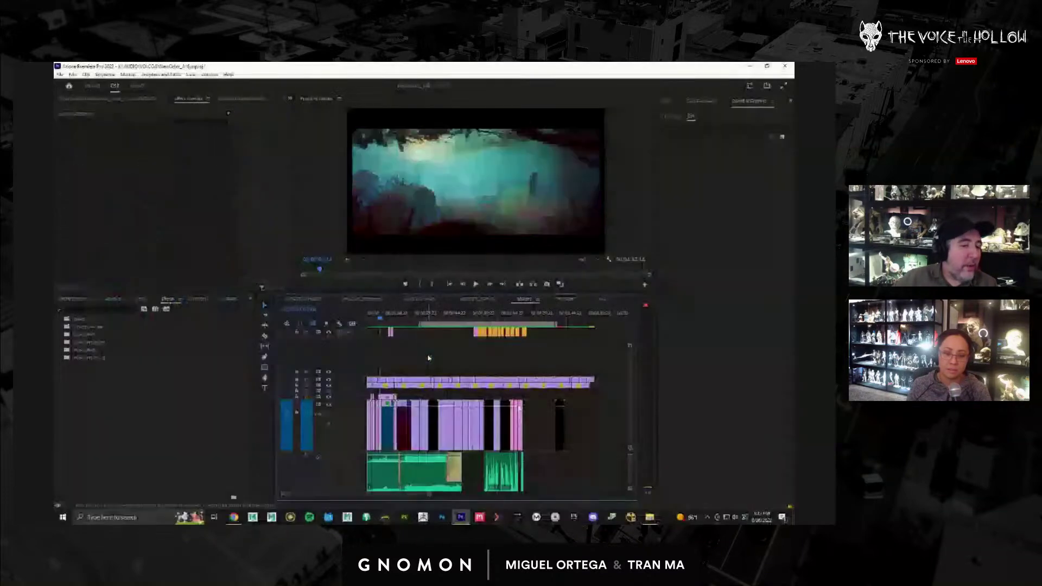
- Play from the forest shot, then watch the following shots full screen
drag(381, 320, 376, 319)
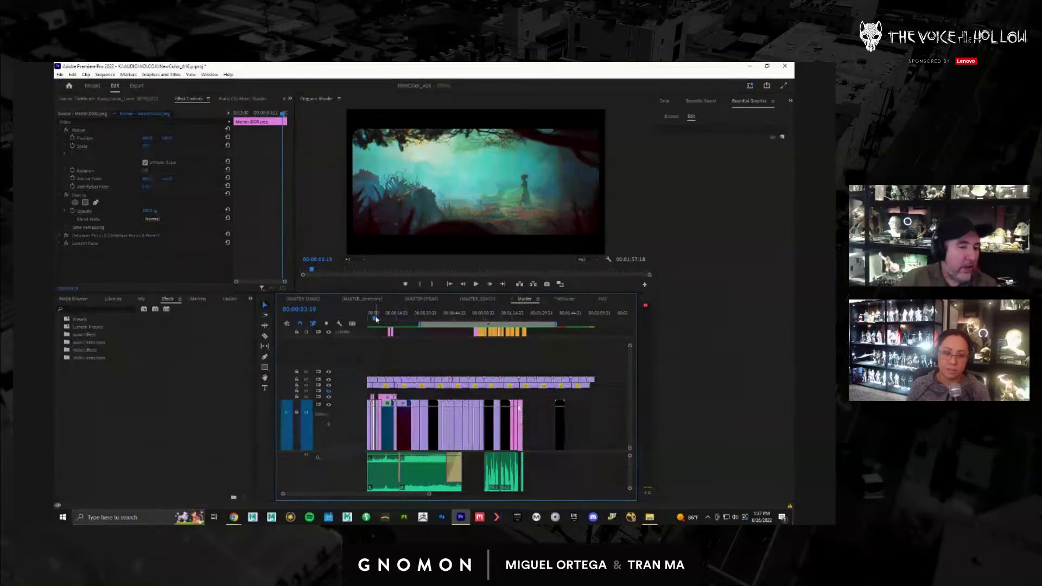
key(space)
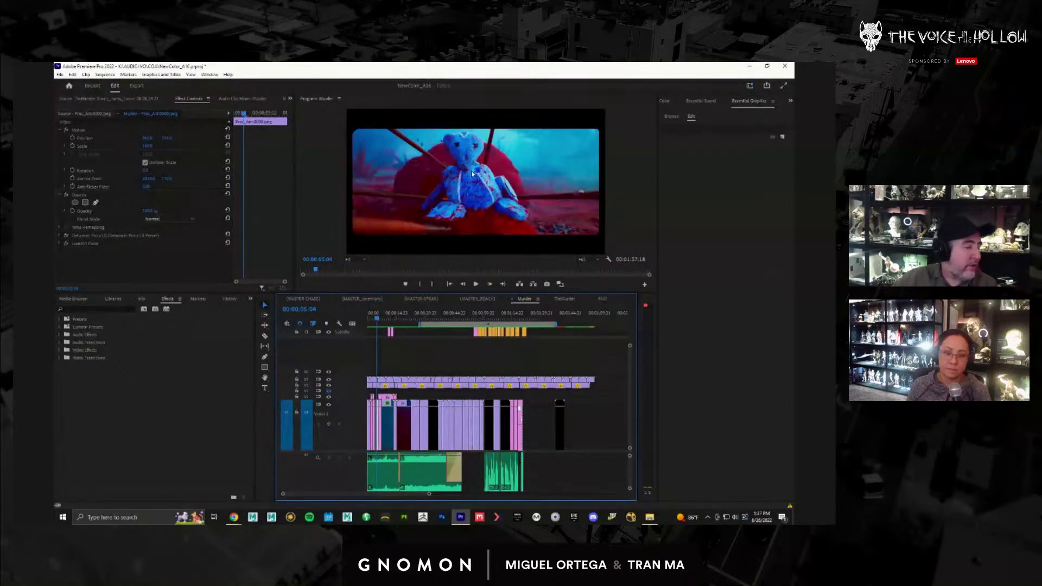
drag(378, 322, 524, 325)
key(space)
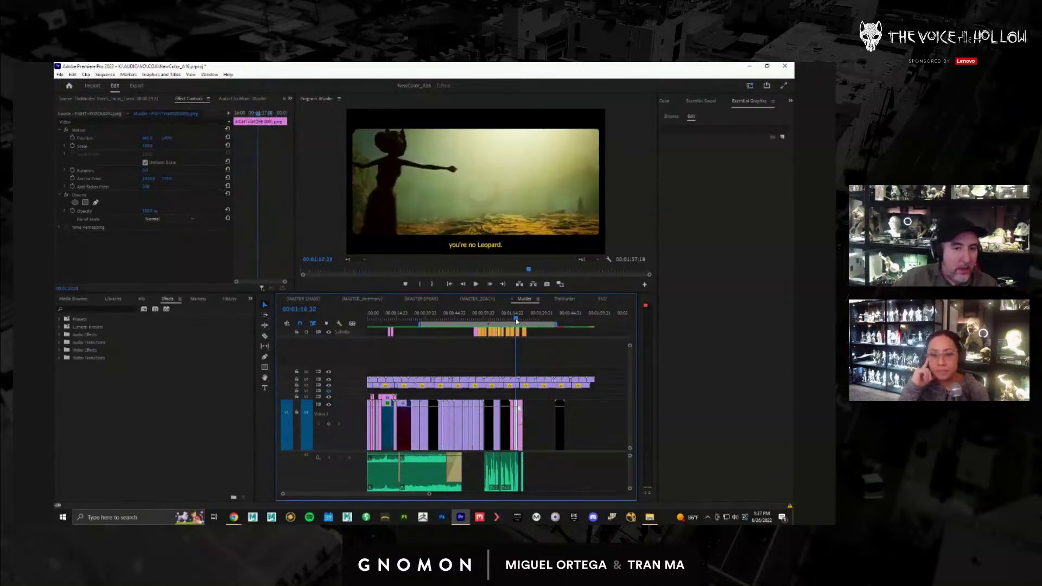
key(ctrl+grave)
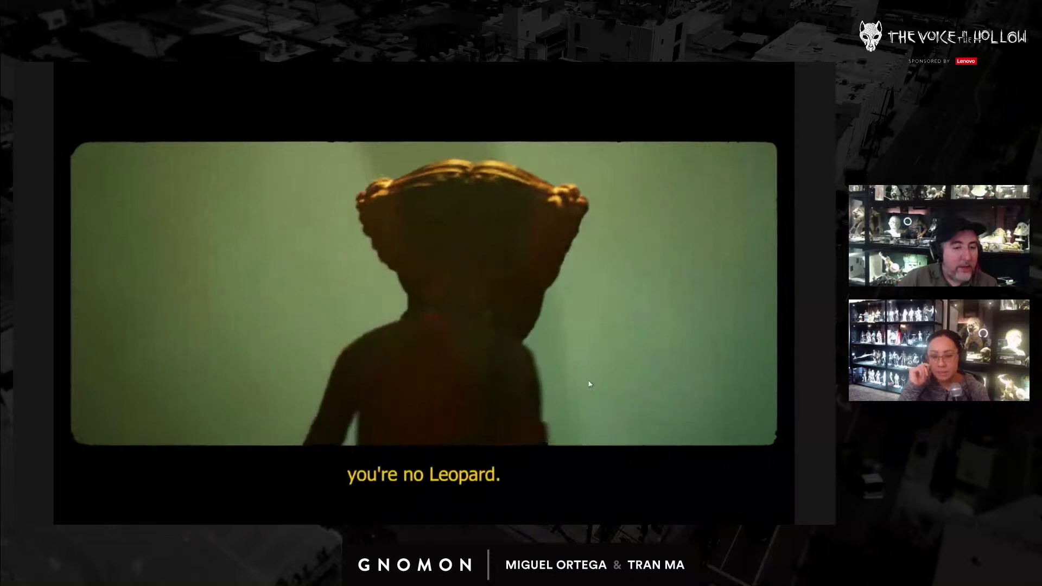
key(Escape)
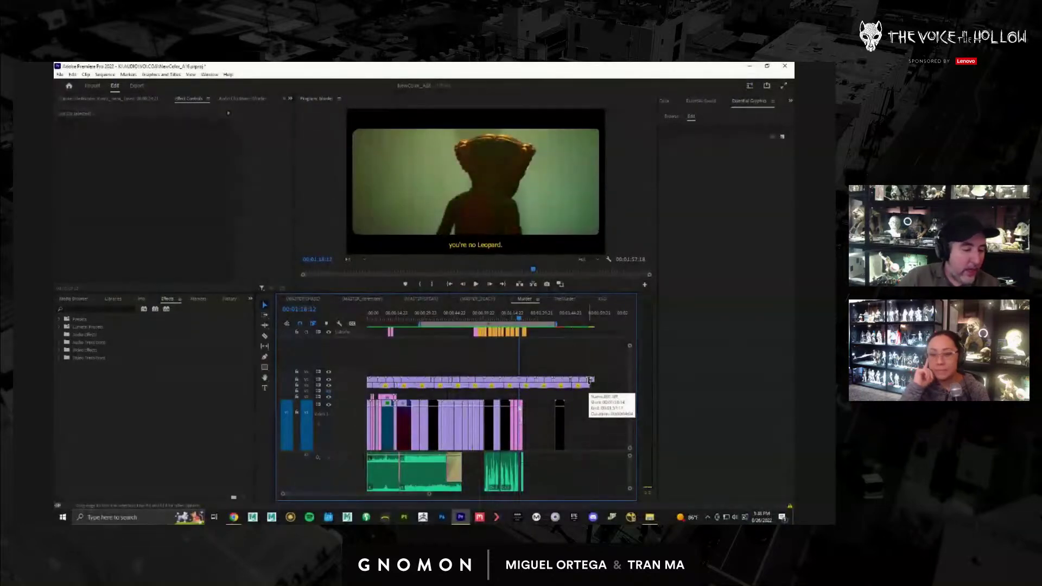
- Step a few frames into the black FIGHT_stopped clip and play the zoomed-in fight section
click(564, 404)
key(Right)
key(Right)
key(Right)
key(Right)
key(Right)
key(Right)
key(Right)
key(Right)
key(Right)
key(Right)
key(Right)
key(Right)
key(Right)
key(Right)
key(Right)
key(Right)
key(Right)
key(Right)
key(Right)
key(Right)
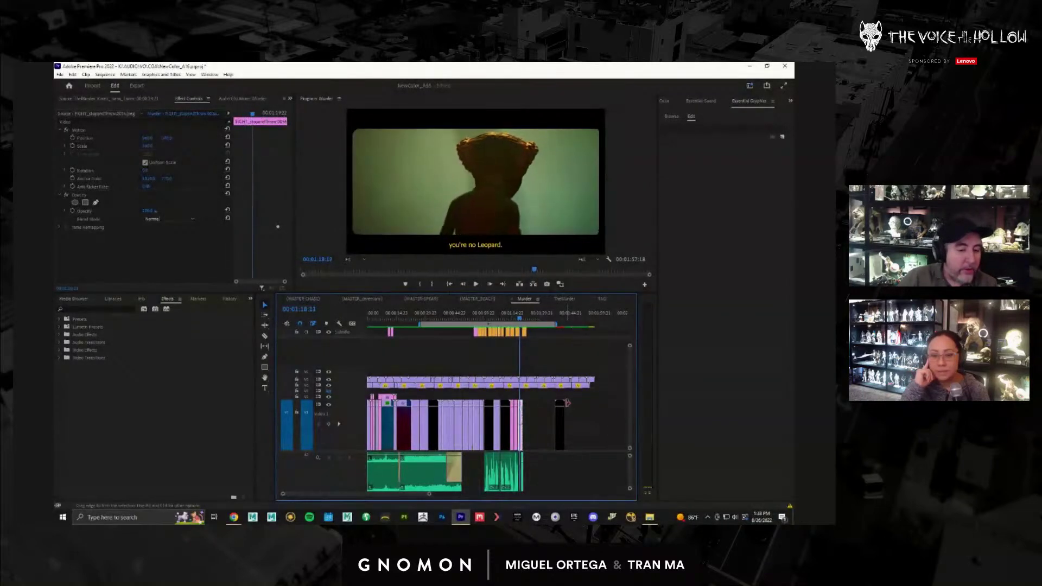
key(Right)
key(Right)
key(Right)
key(Right)
key(Right)
key(Right)
key(Right)
key(Right)
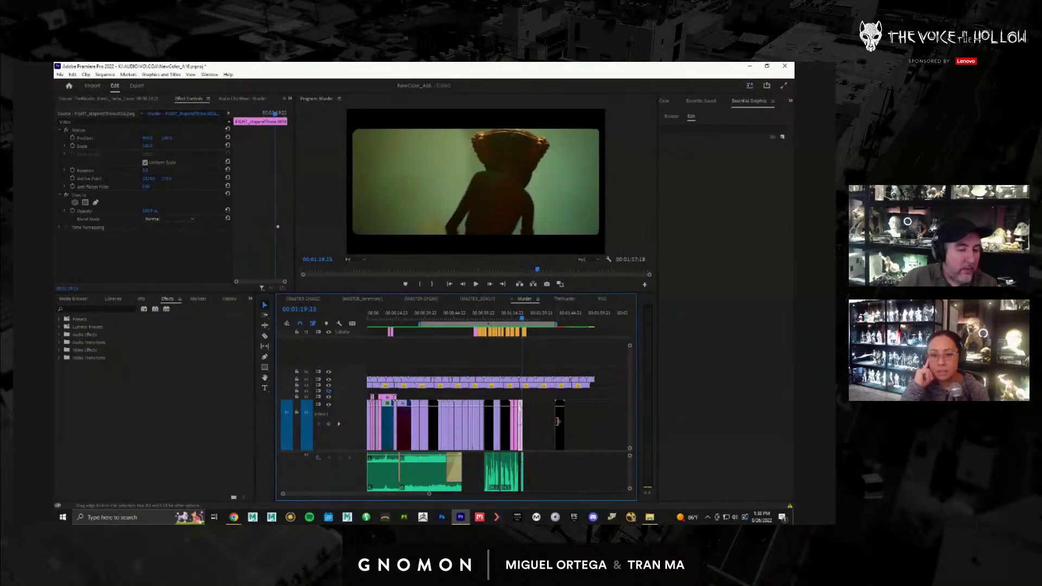
key(Right)
key(Right)
key(Right)
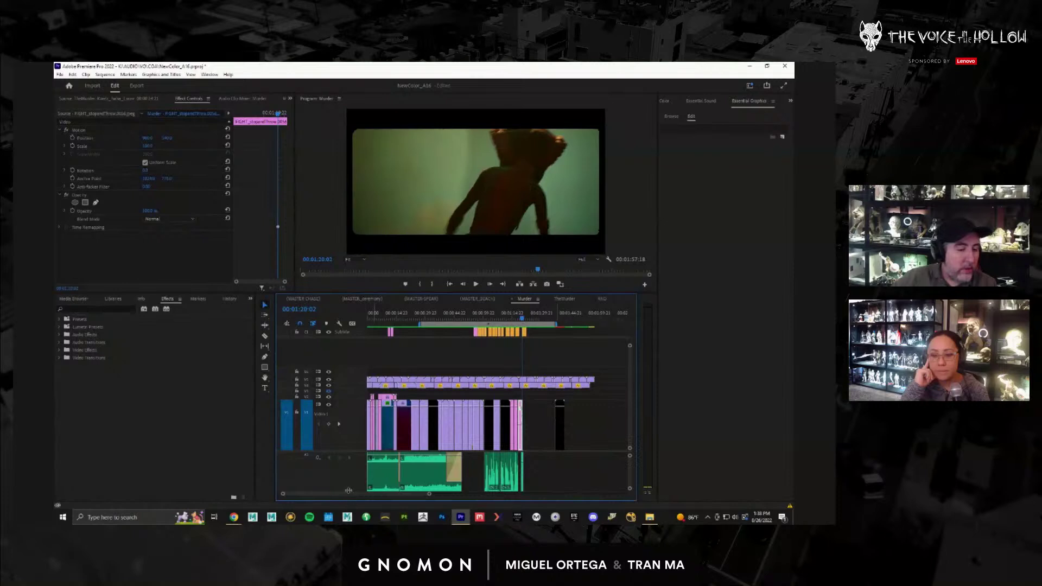
drag(283, 495, 313, 495)
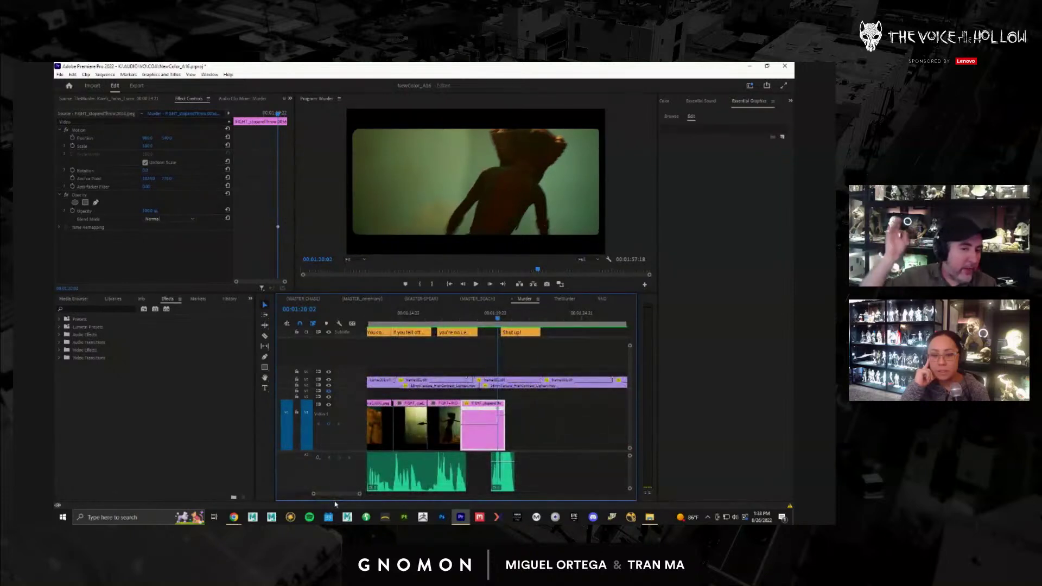
key(space)
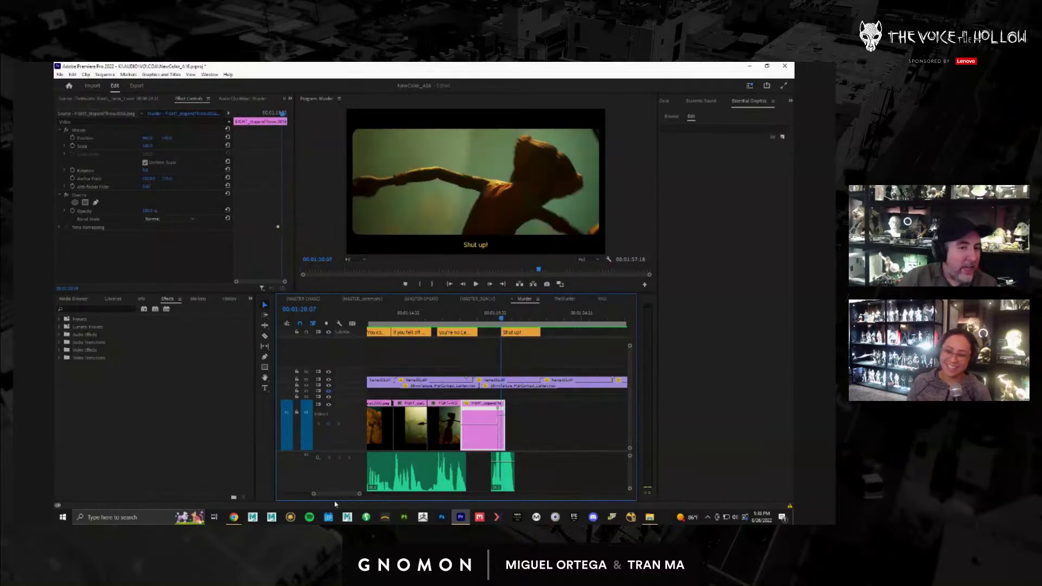
key(space)
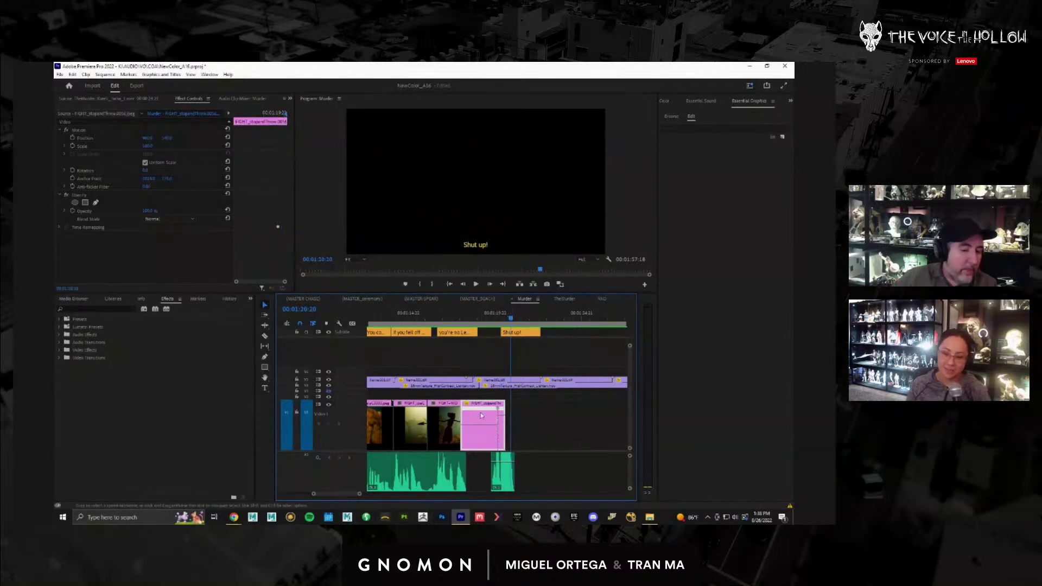
- Watch the pink FIGHT_stopandThrow clip full screen in the Source Monitor, then reselect the FIGHT clip
double_click(496, 429)
key(ctrl+grave)
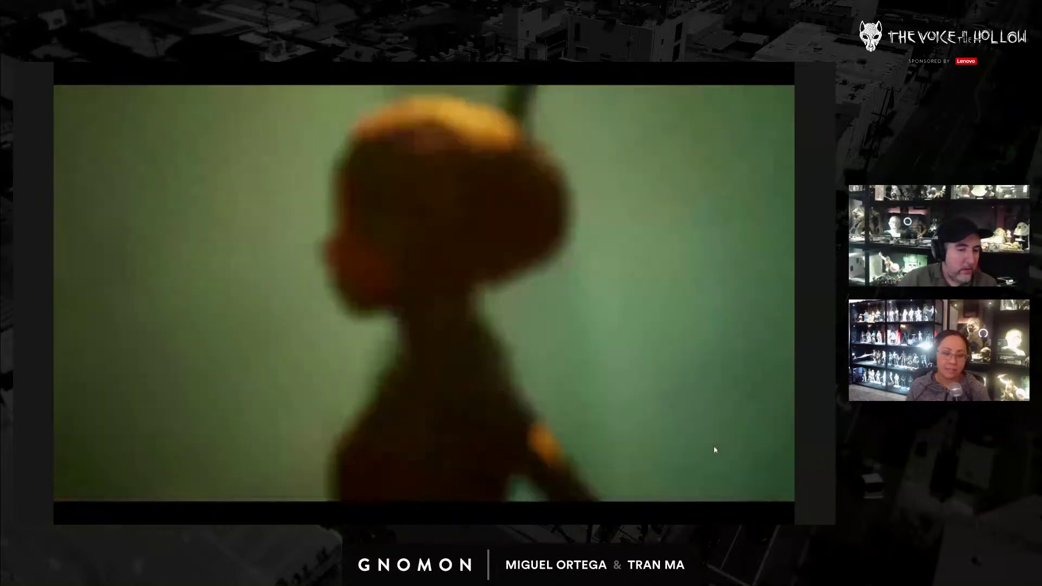
key(Escape)
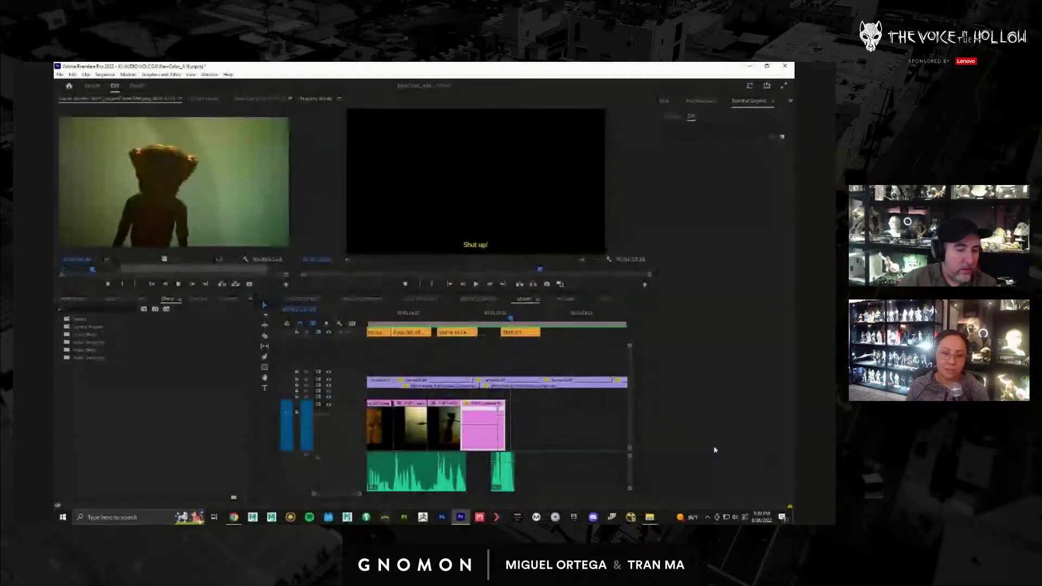
click(552, 424)
click(486, 411)
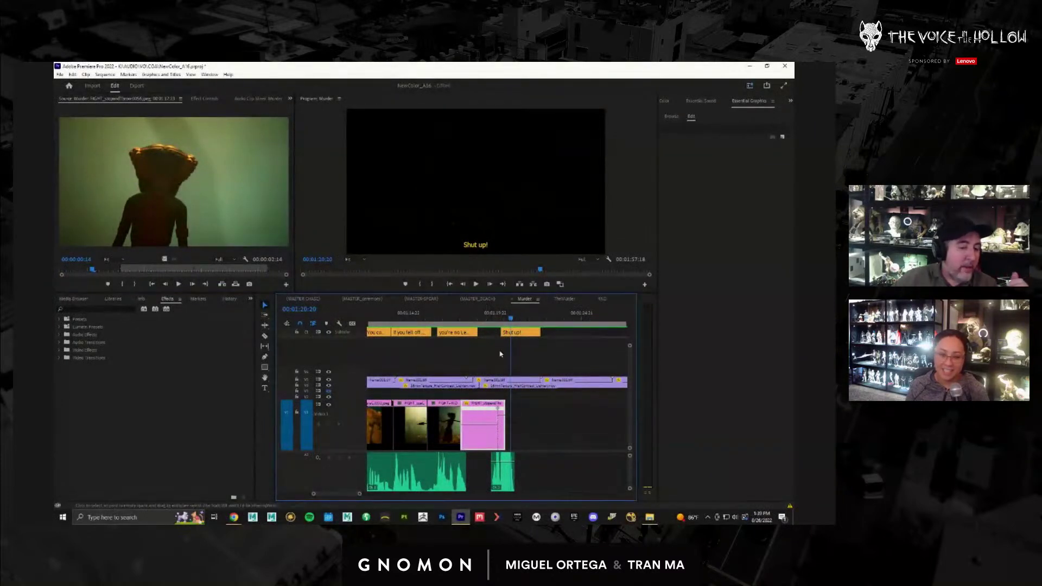
drag(499, 320, 495, 321)
click(442, 418)
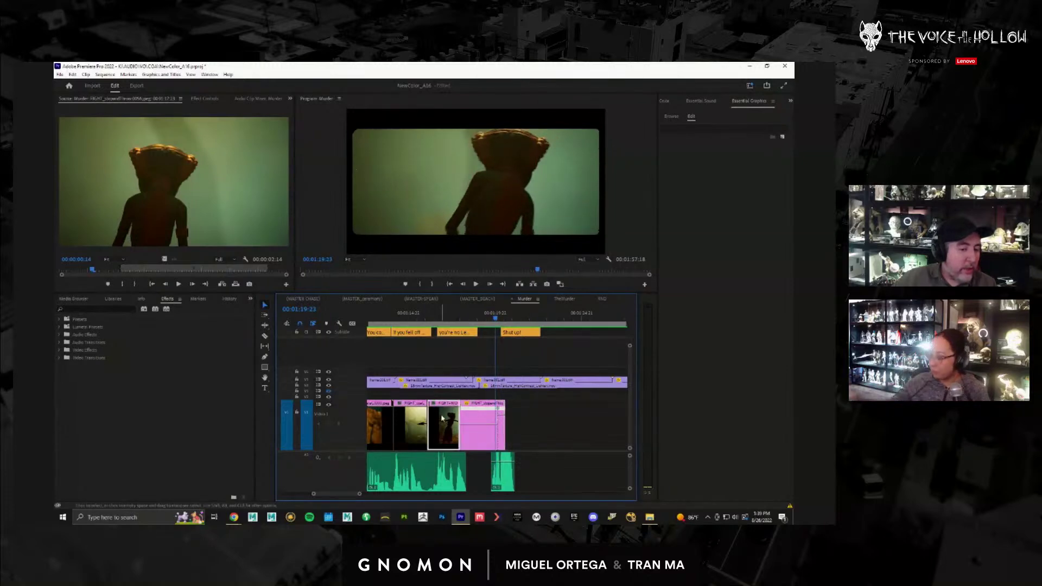
- Show the speed keyframe band on the selected FIGHT clip
right_click(442, 418)
mouse_move(516, 505)
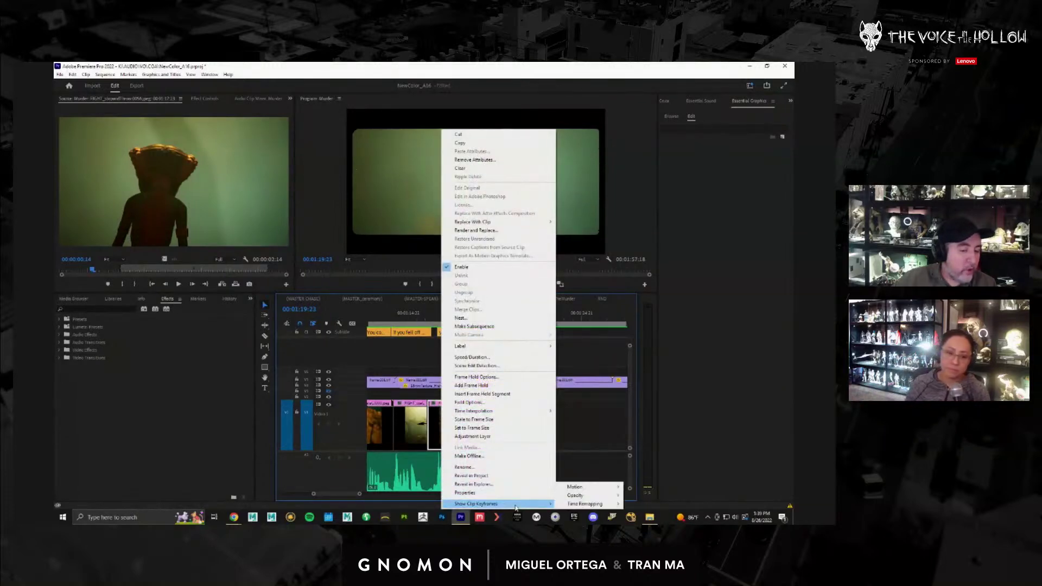
mouse_move(583, 505)
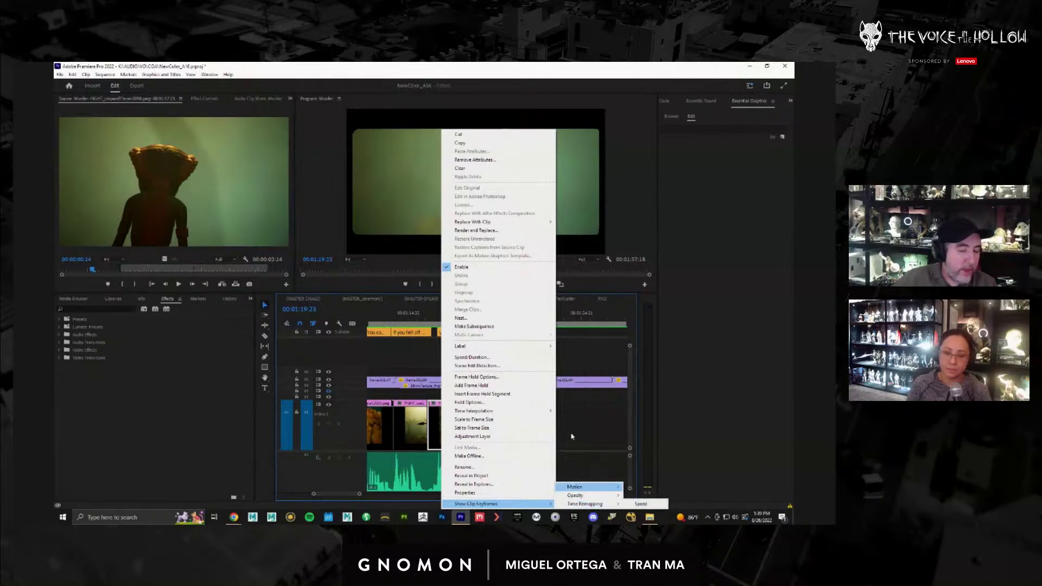
click(649, 505)
- Try speeding the pink clip up to 125% at 00:01:19:17, then undo the speed changes
click(490, 325)
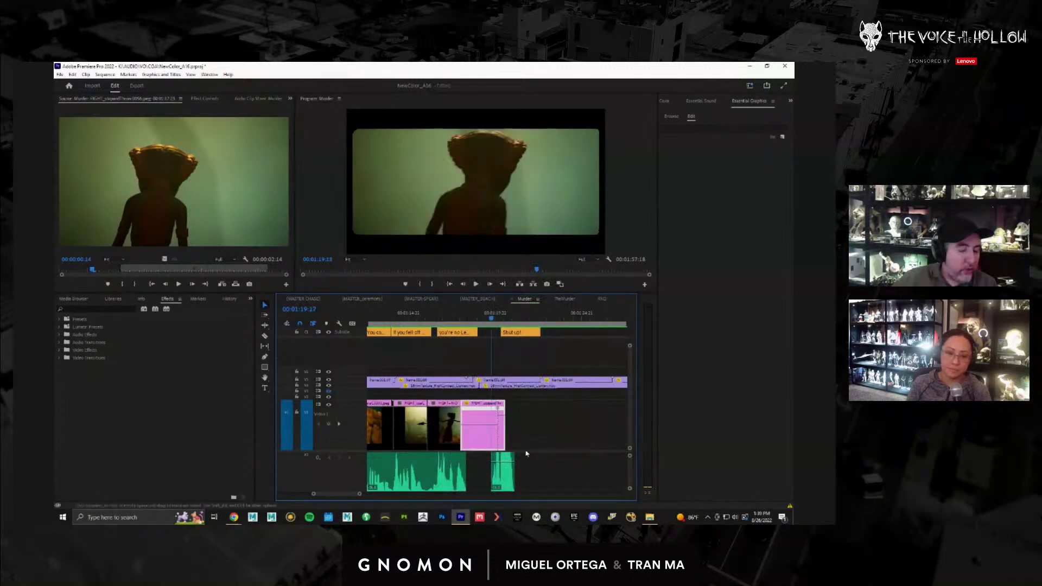
drag(315, 496, 325, 496)
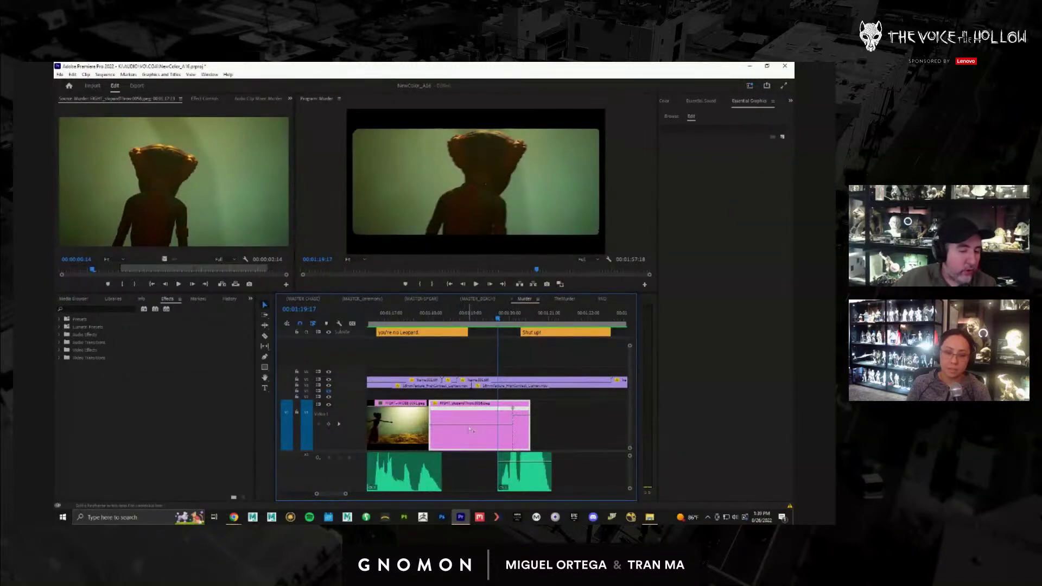
drag(481, 425, 487, 419)
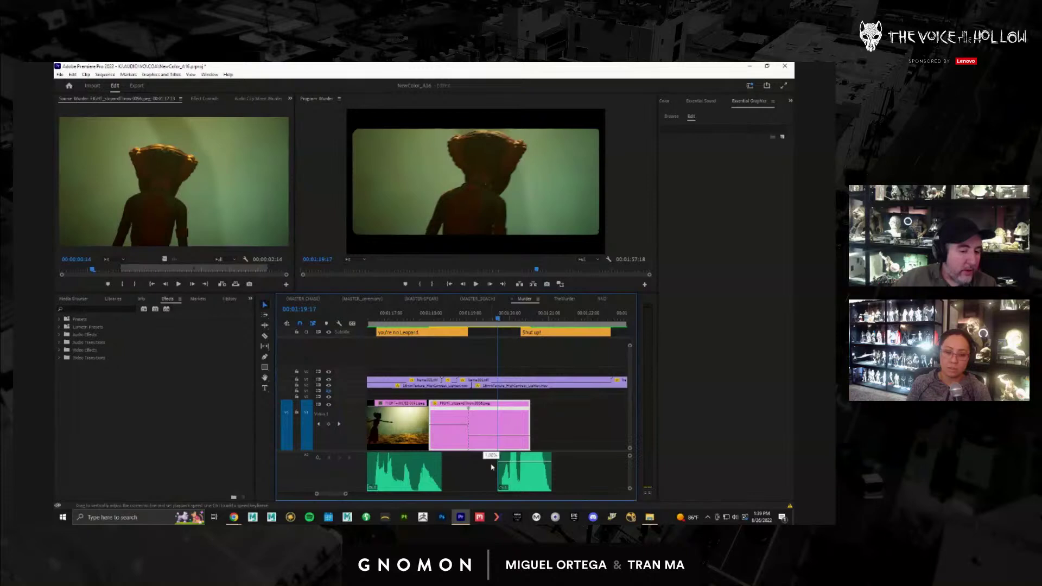
drag(493, 467, 491, 466)
key(ctrl+z)
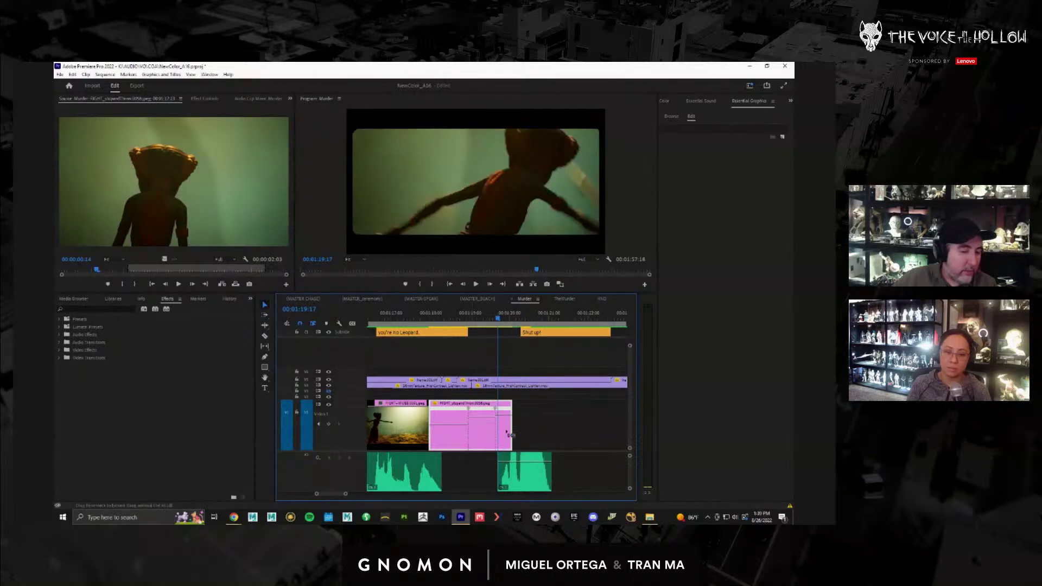
key(ctrl+z)
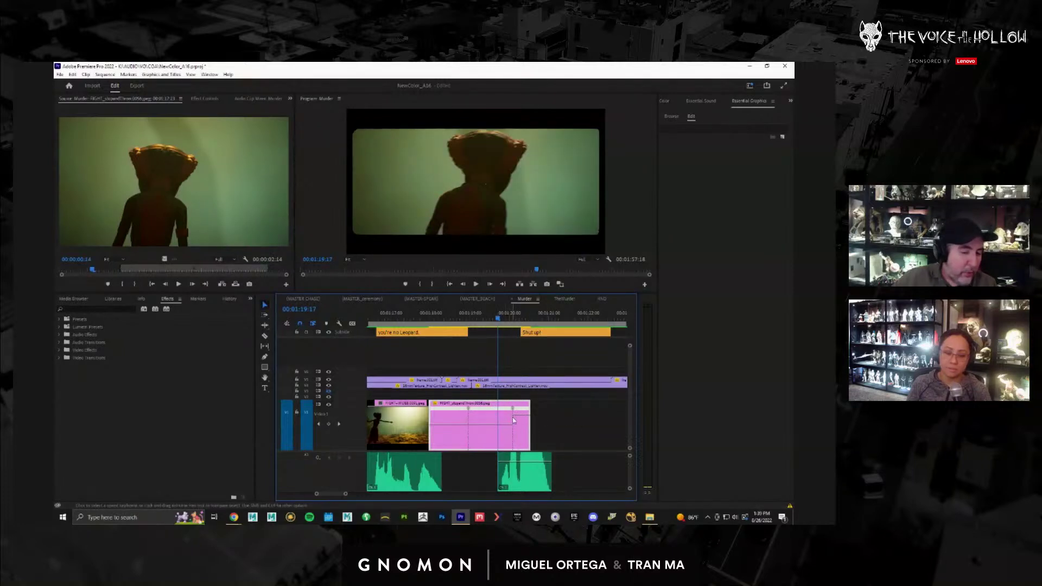
- Play from 00:01:20:00 through the clip and return to the green frame at 00:01:20:03
click(509, 316)
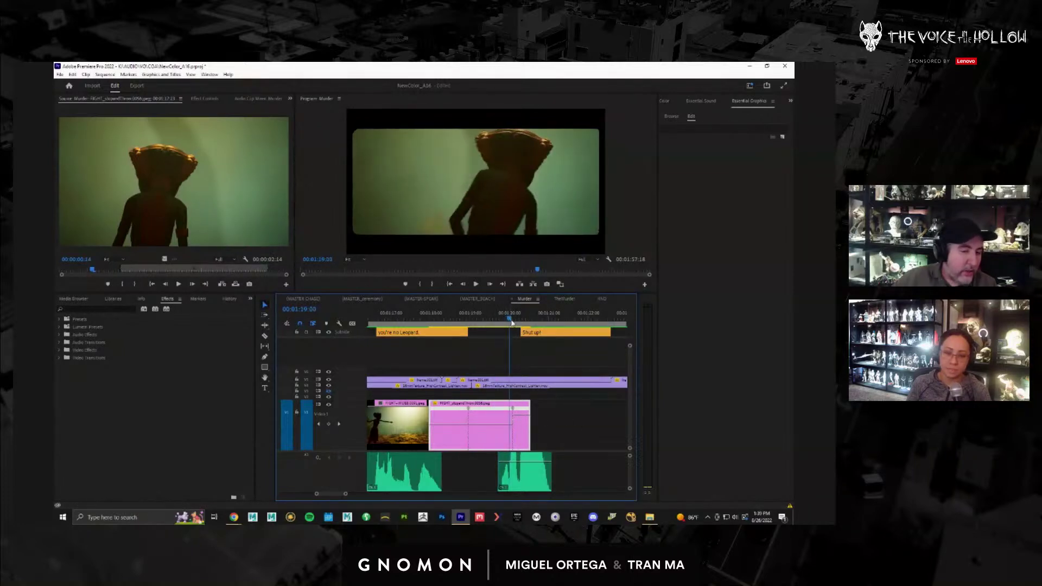
key(space)
key(space)
drag(538, 326, 514, 317)
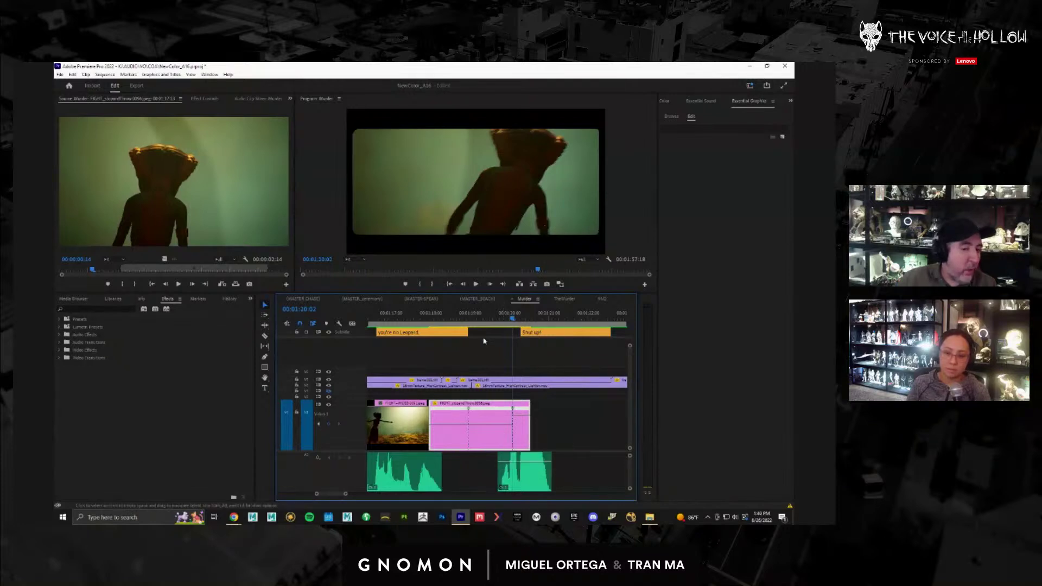
- Play from the 'you're no Leopard.' line to 'Shut up!', then scrub to the fight shot
click(447, 319)
drag(447, 319, 436, 317)
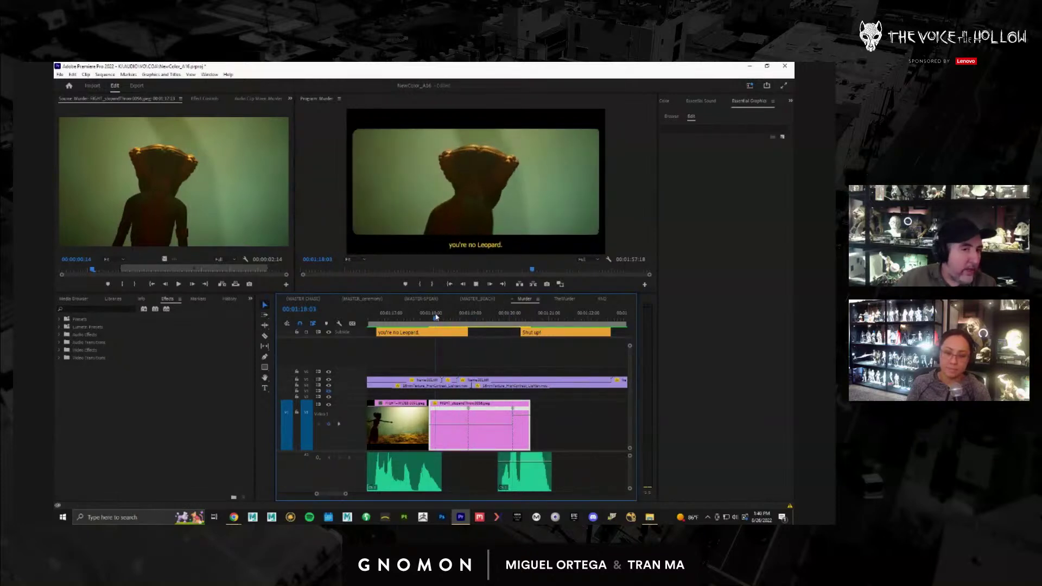
key(space)
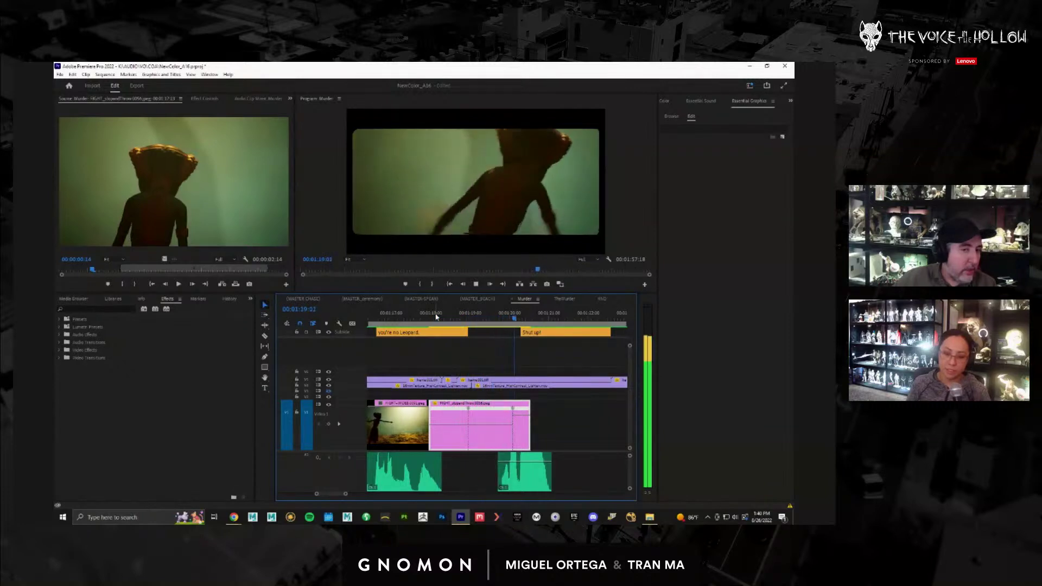
key(space)
drag(493, 320, 427, 329)
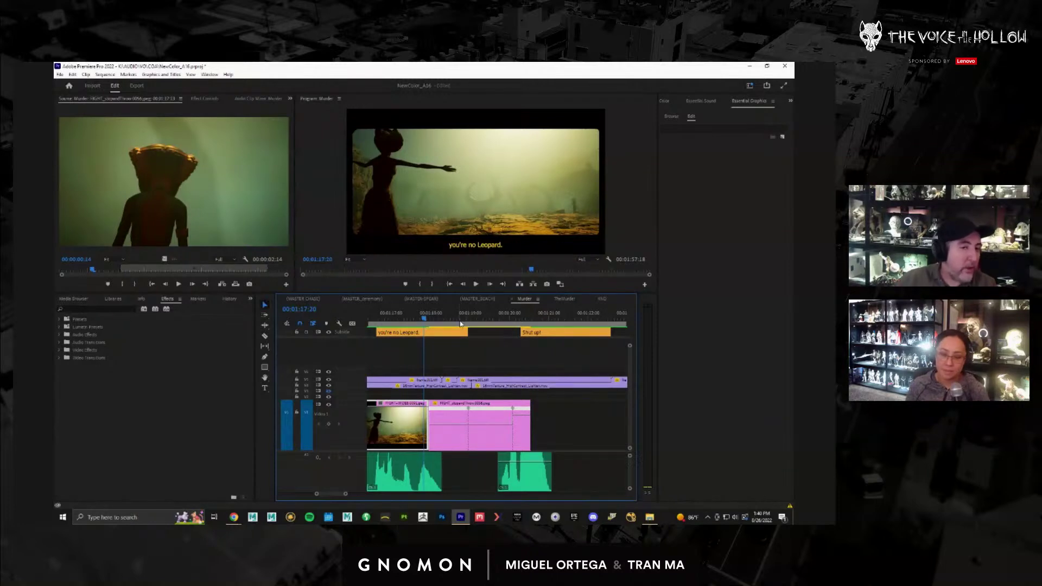
drag(482, 323, 521, 319)
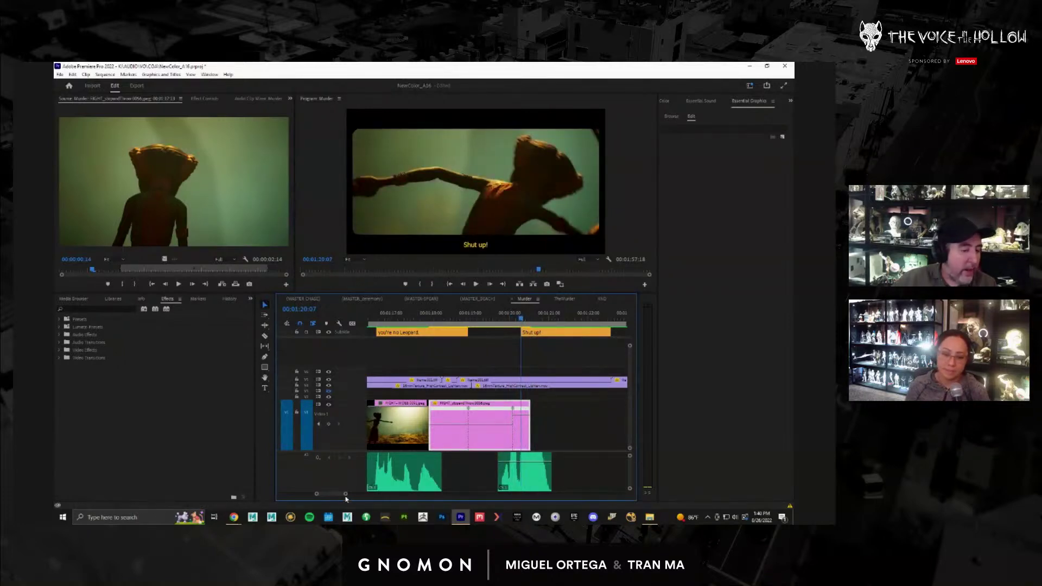
drag(346, 495, 372, 494)
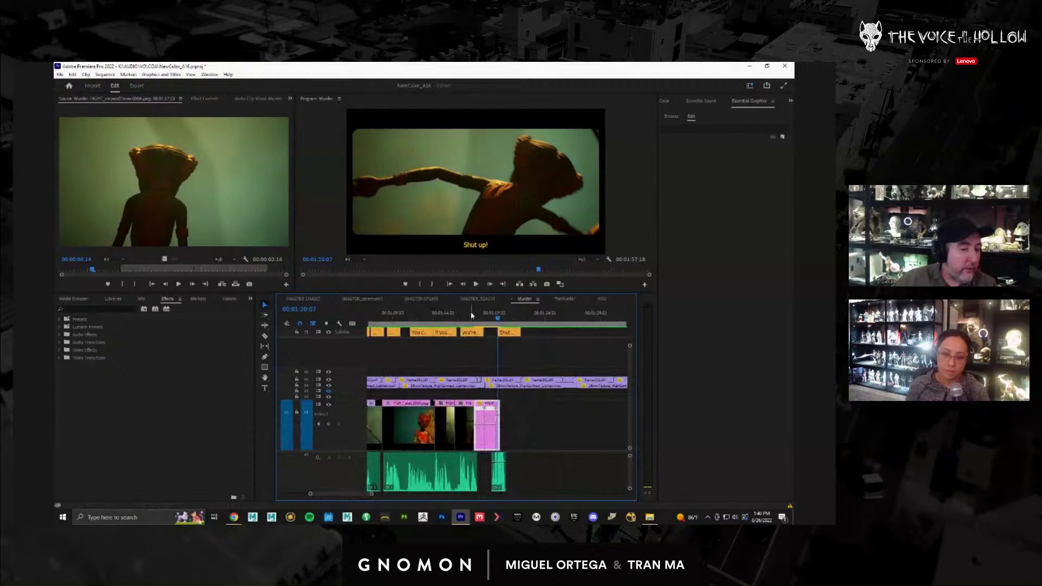
- Place the playhead in the spear shot at 'if you fell off a tree.' and play full screen
click(443, 319)
mouse_move(444, 320)
mouse_down()
mouse_move(433, 323)
mouse_move(452, 325)
mouse_up()
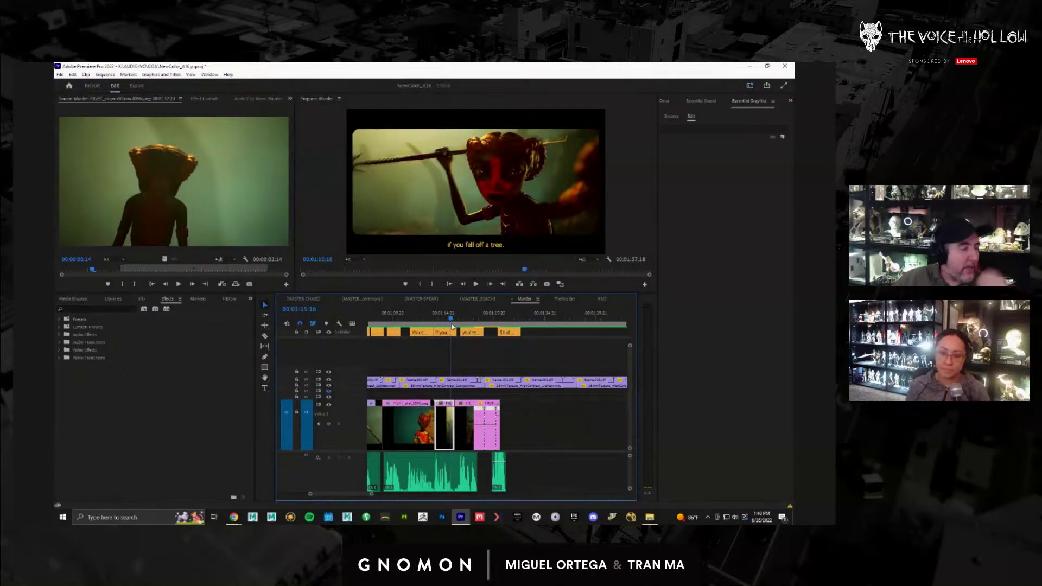
drag(452, 325, 451, 332)
key(ctrl+grave)
key(Right)
key(Right)
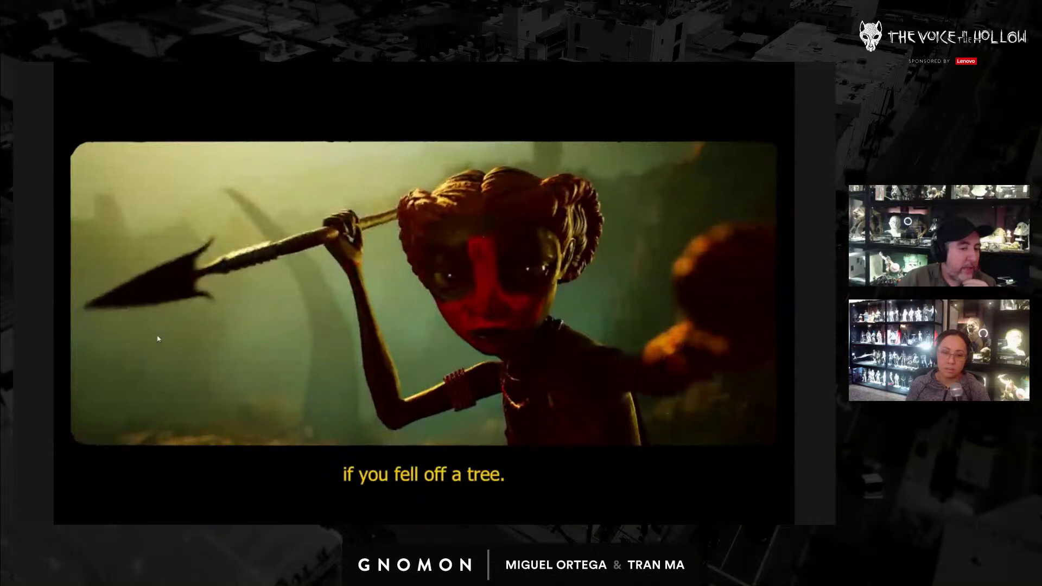
- Go back to about 00:01:08 and replay full screen up to 'Let's see how you like it!'
key(Escape)
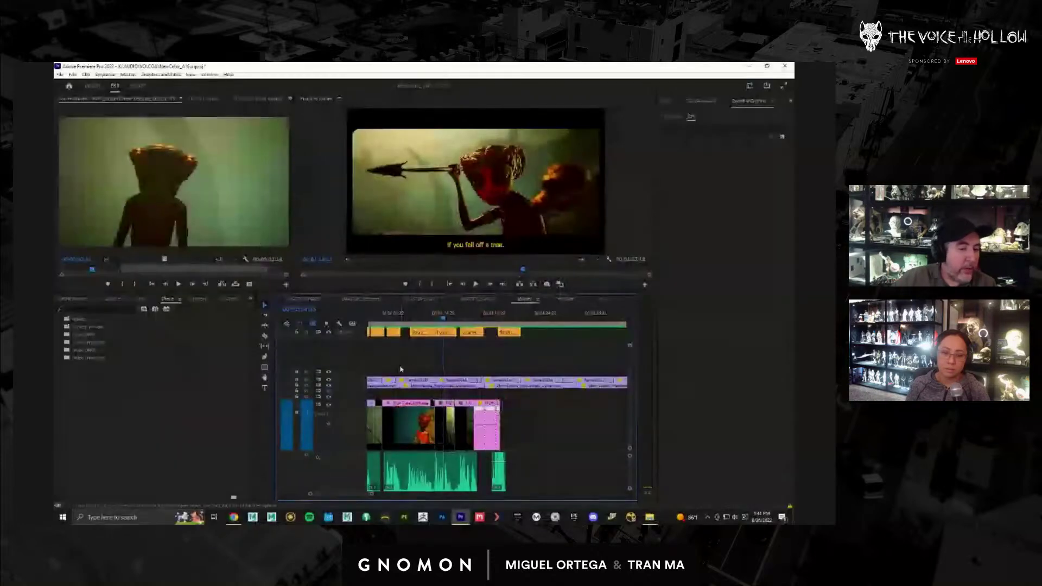
mouse_move(408, 321)
mouse_down()
mouse_move(418, 320)
mouse_move(407, 333)
mouse_up()
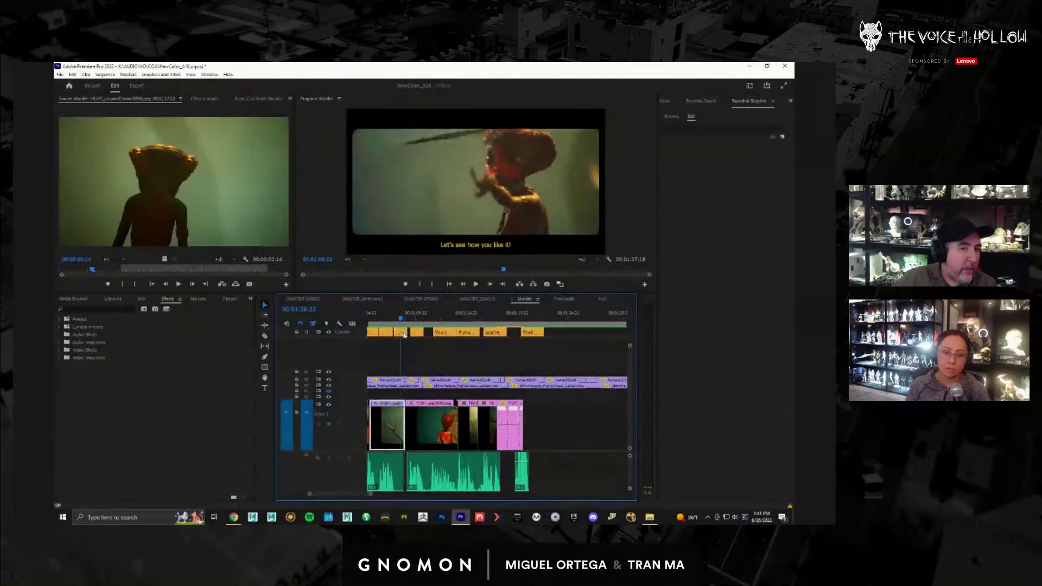
key(ctrl+grave)
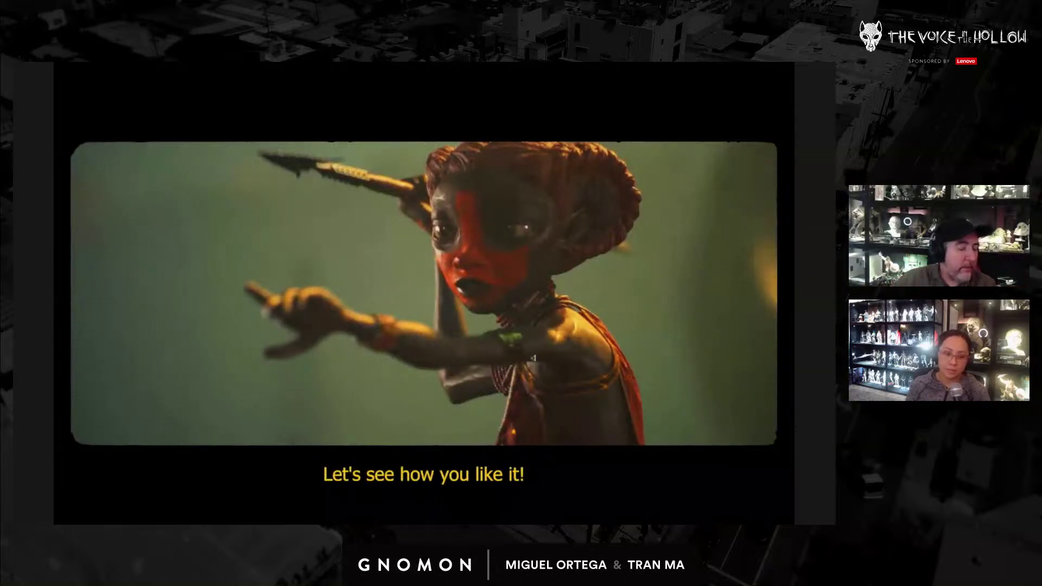
- Return to the 'if you fell off a tree.' spear shot and replay it full screen
key(Escape)
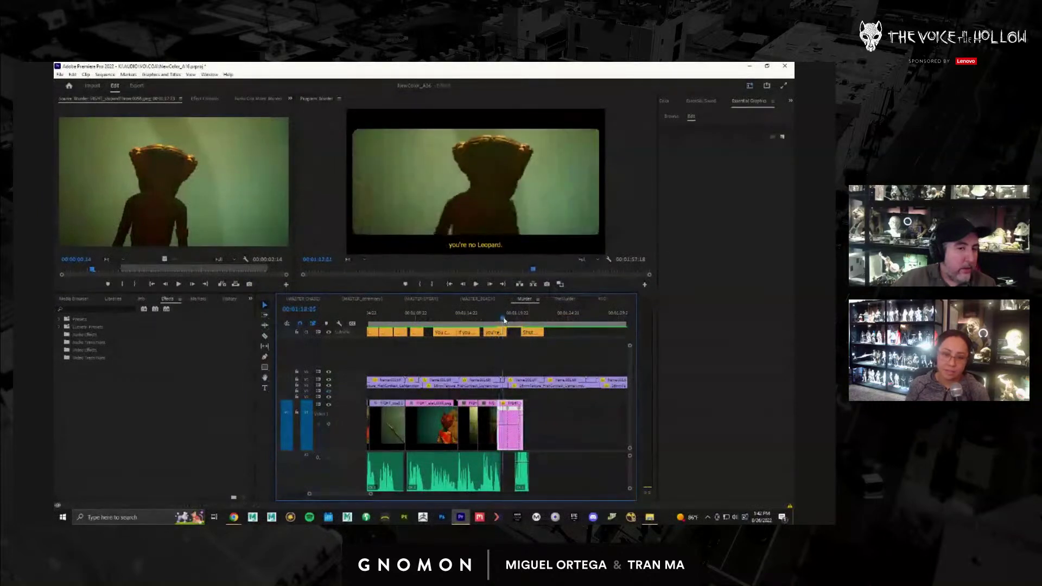
drag(498, 325, 470, 323)
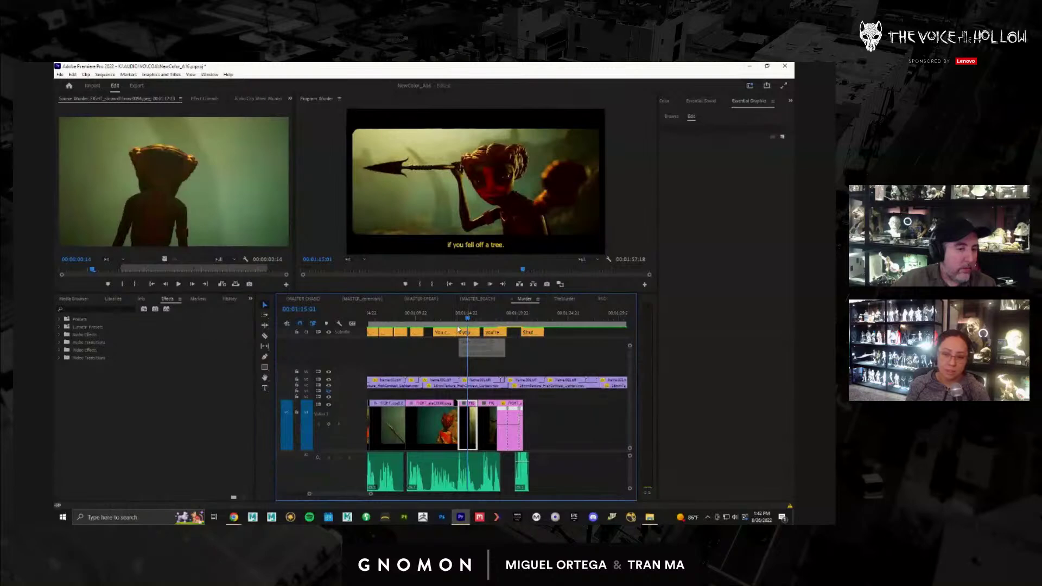
key(ctrl+grave)
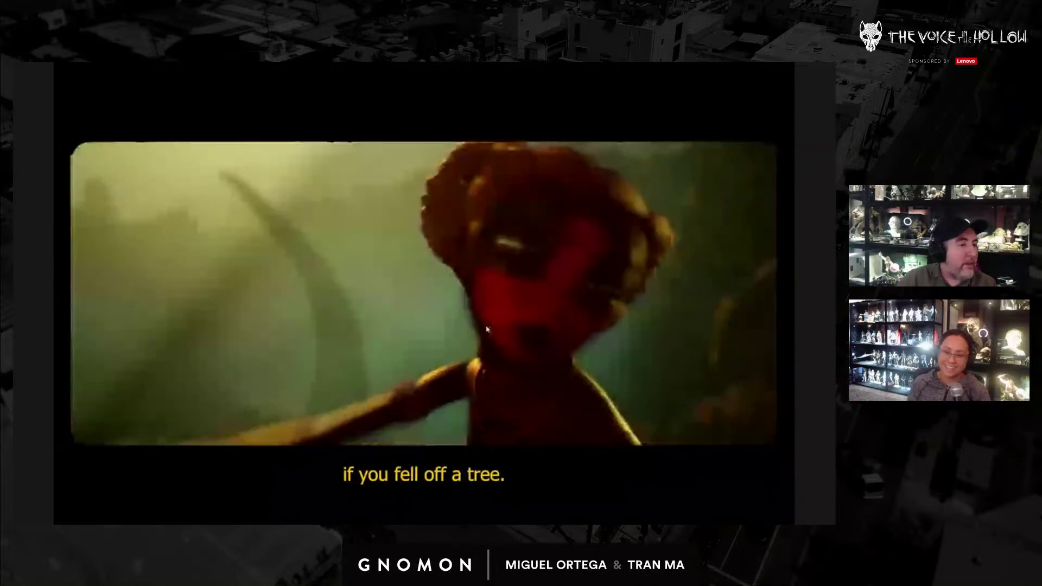
- Skim through the MASTER_SPEAR sequence and play it full screen
key(Escape)
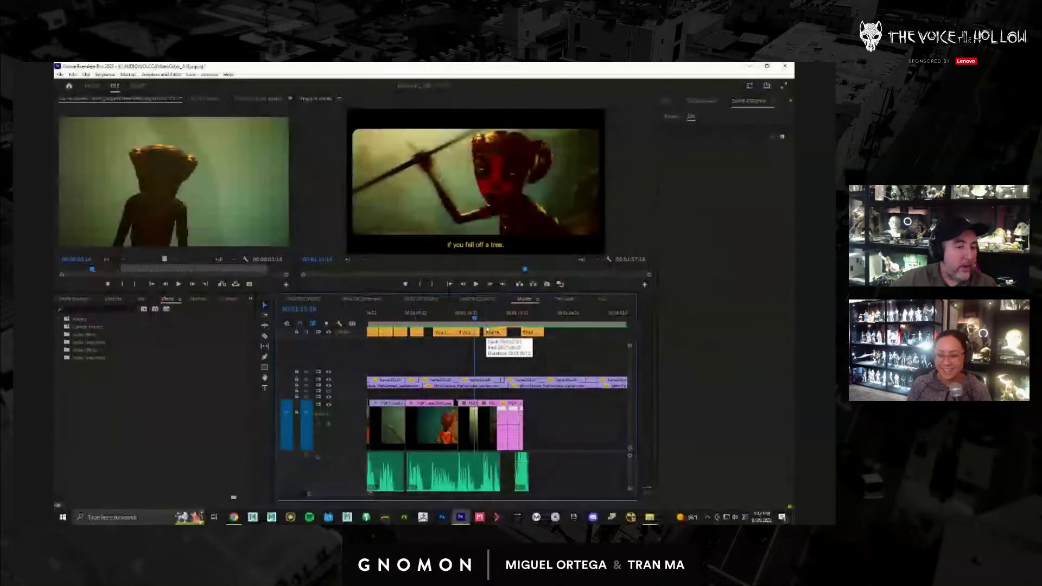
click(379, 299)
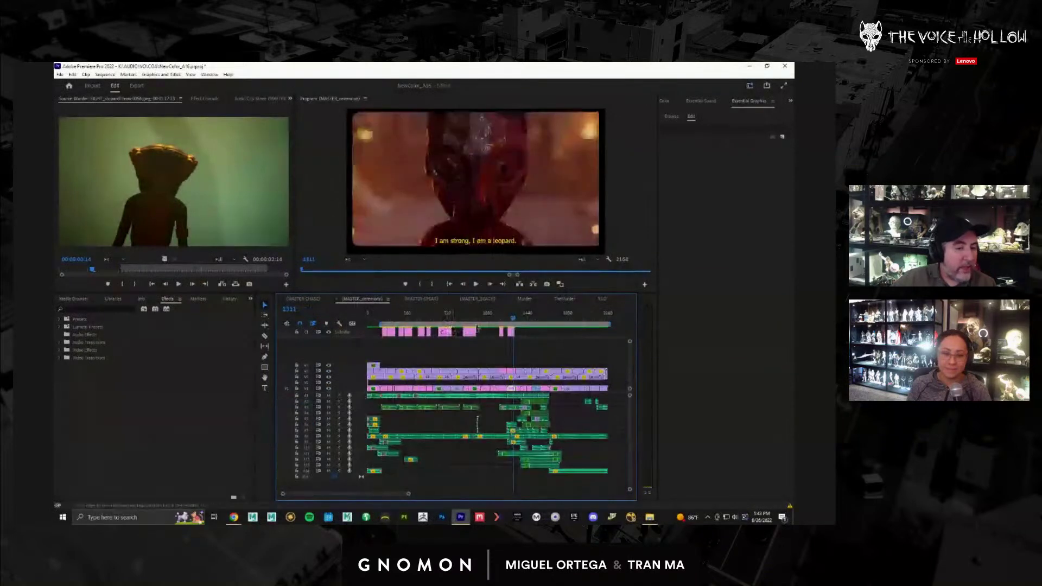
click(420, 299)
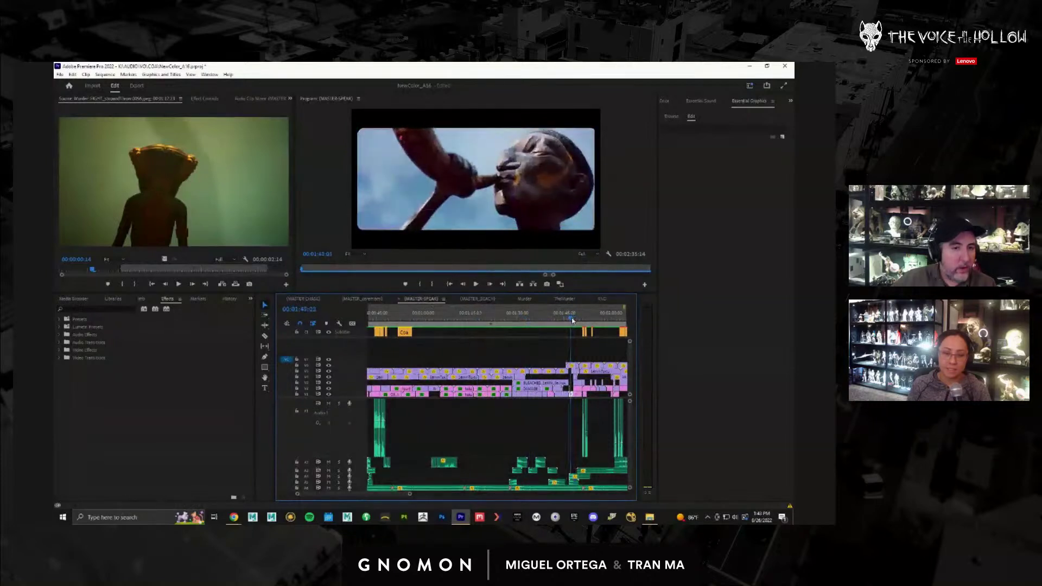
drag(573, 320, 627, 325)
key(ctrl+grave)
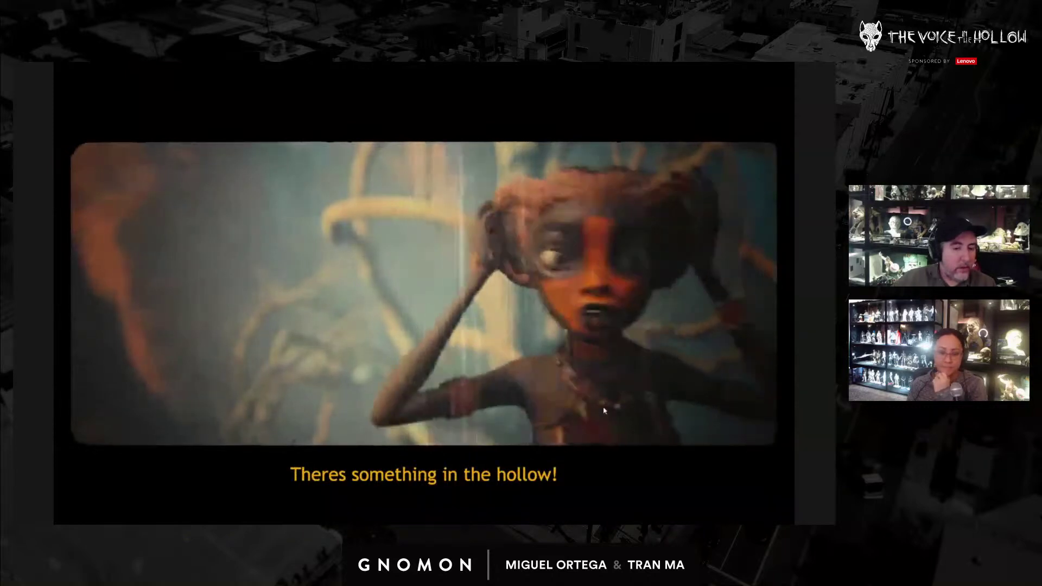
key(ctrl+grave)
key(ctrl+grave)
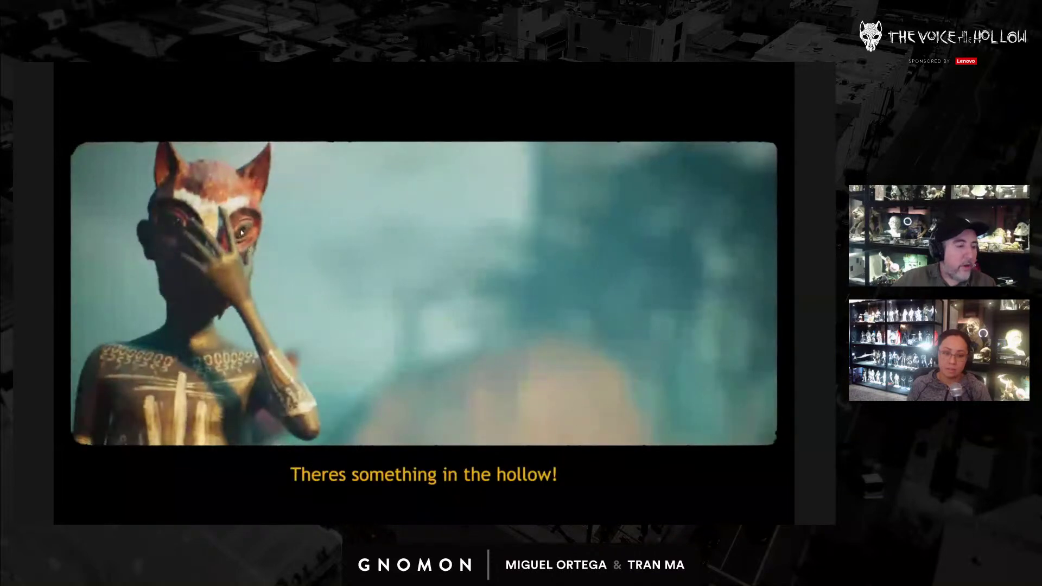
key(ctrl+grave)
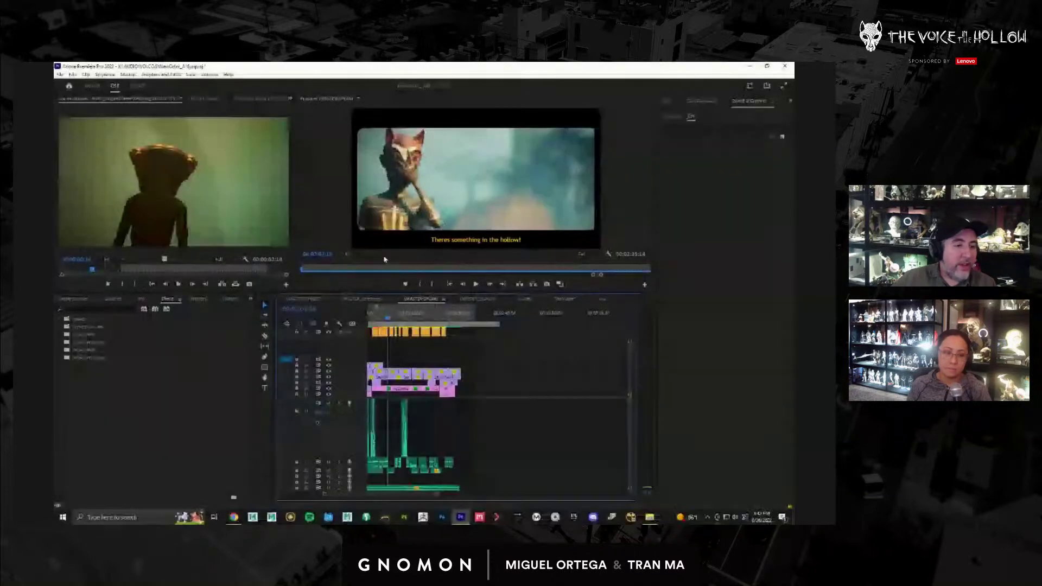
- Play a shot partway into MASTER_ceremony full screen
click(365, 299)
click(520, 321)
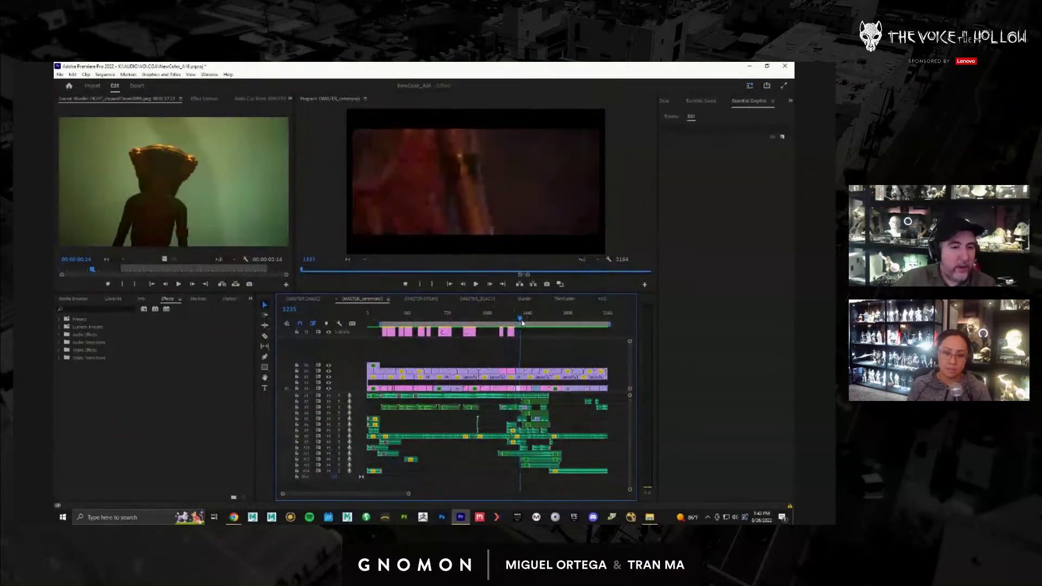
drag(521, 322, 541, 323)
key(ctrl+grave)
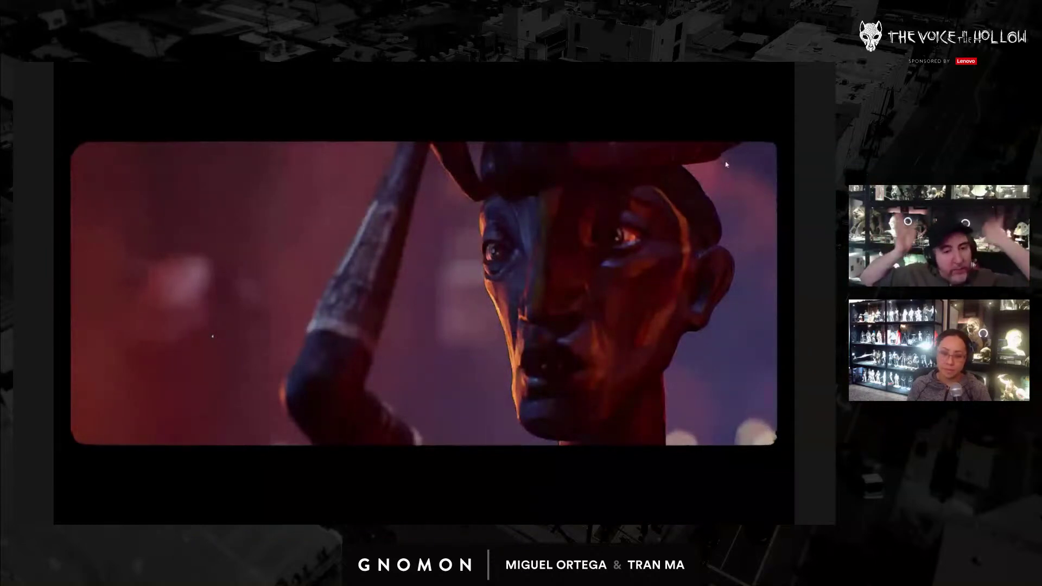
key(ctrl+grave)
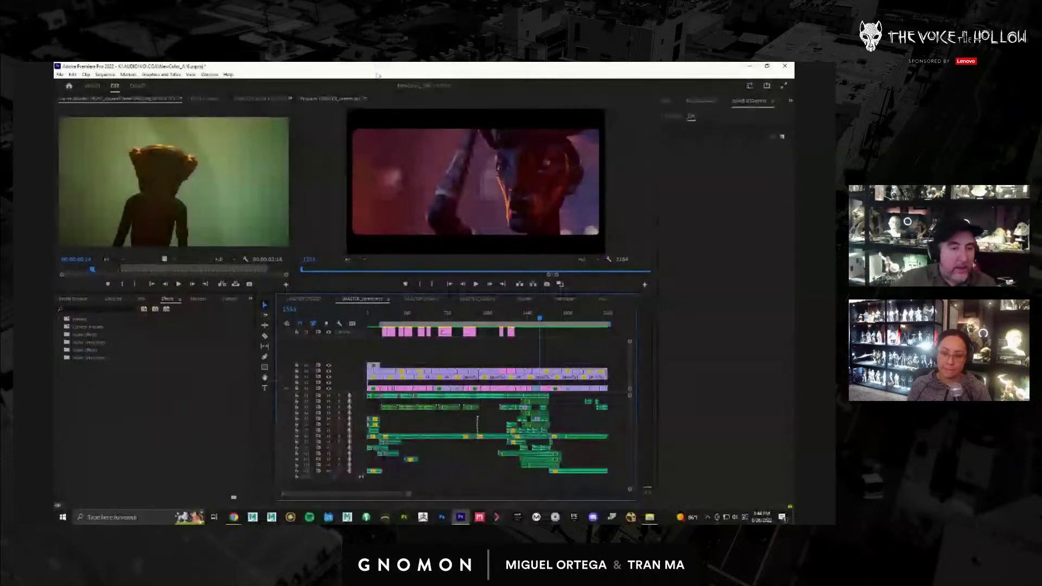
click(478, 299)
- Back in Murder, scrub from the spear shot forward to the 'you're no Leopard.' line
click(534, 300)
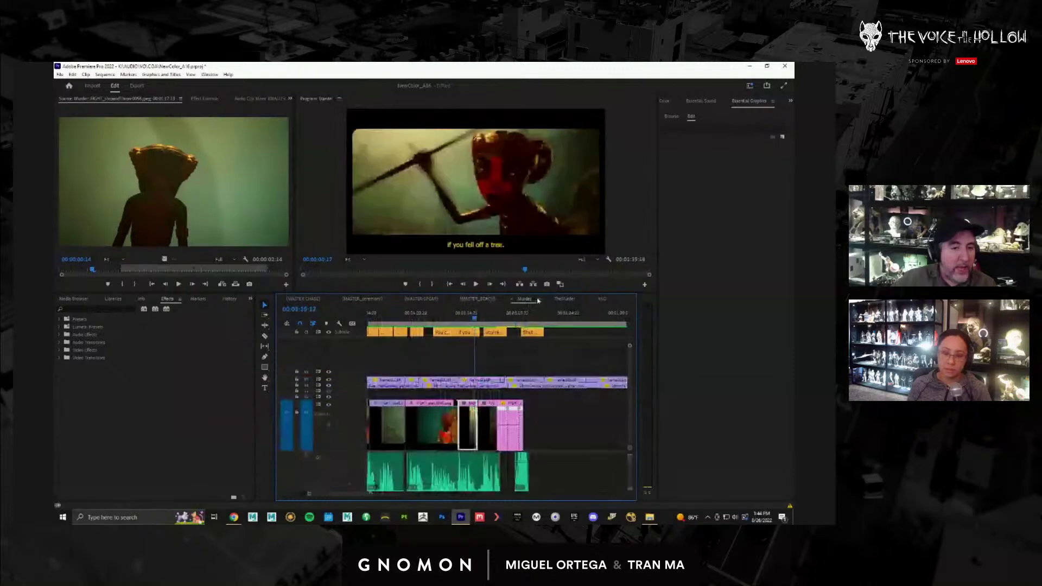
click(473, 319)
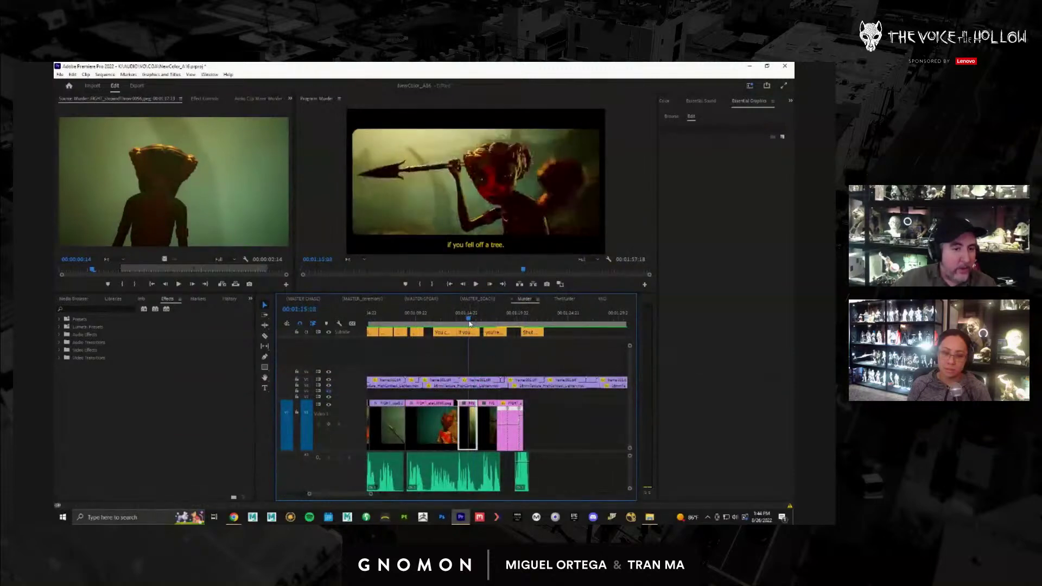
drag(475, 323, 490, 323)
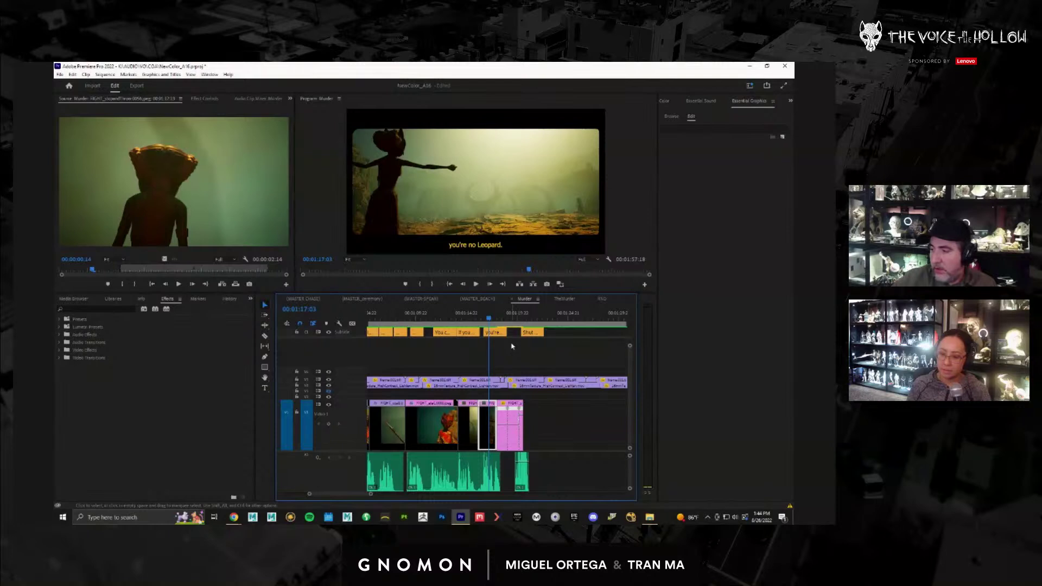
key(alt+Tab)
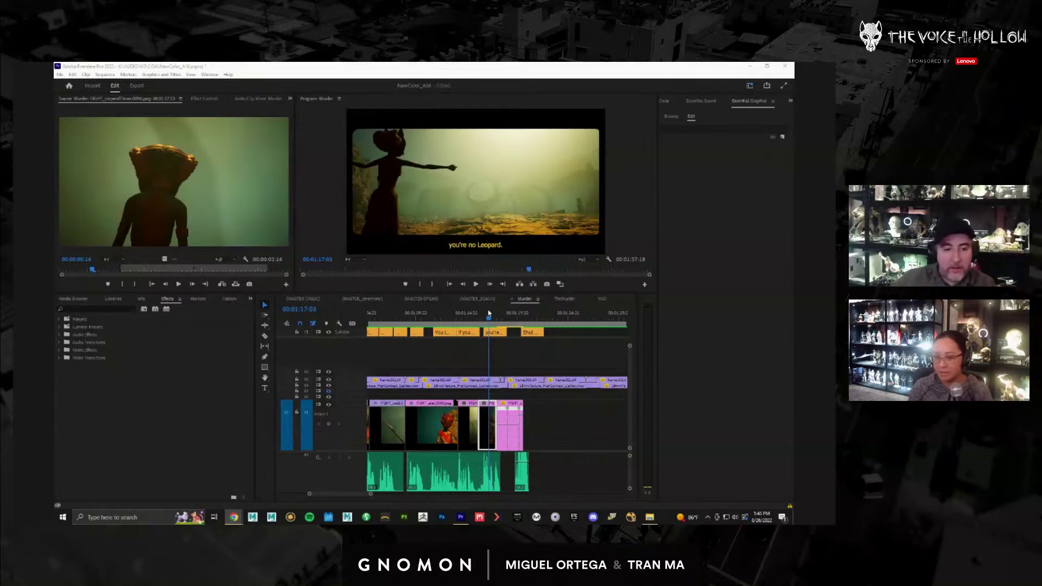
- Replay that stretch full screen, move on to 'you're no Leopard.', then switch to File Explorer
drag(496, 320, 473, 314)
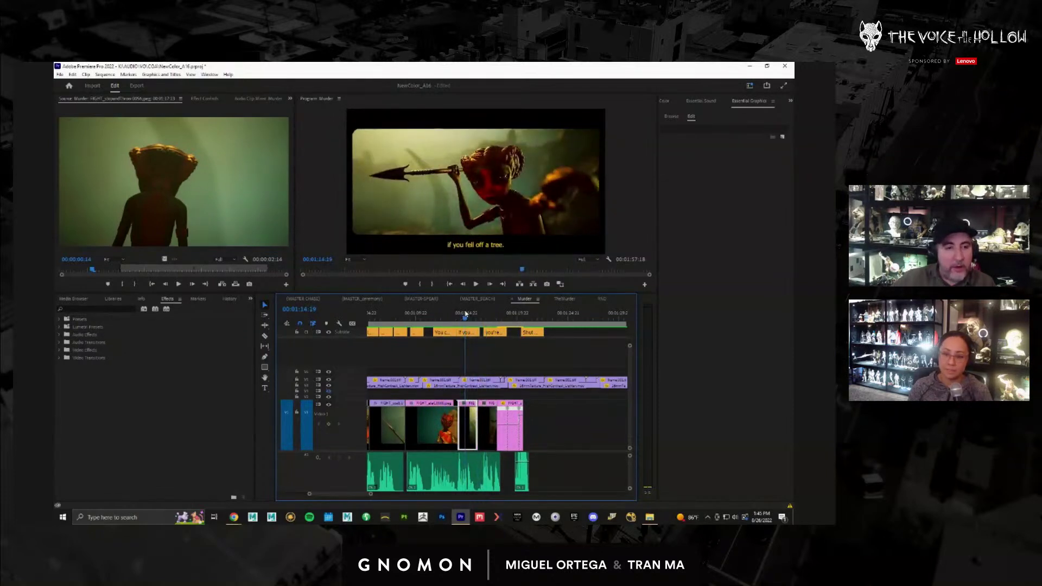
key(ctrl+grave)
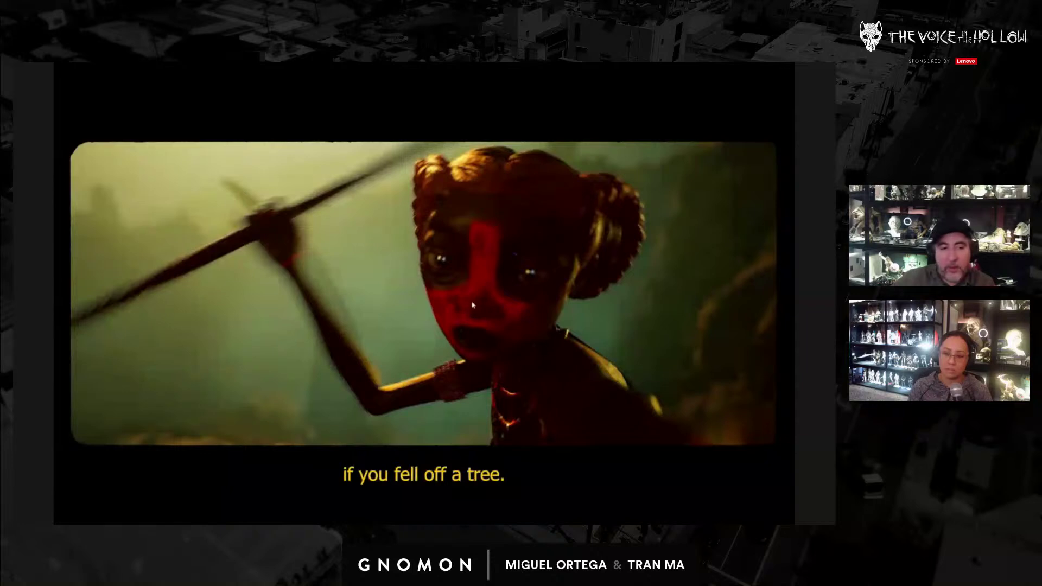
key(Escape)
drag(475, 318, 526, 314)
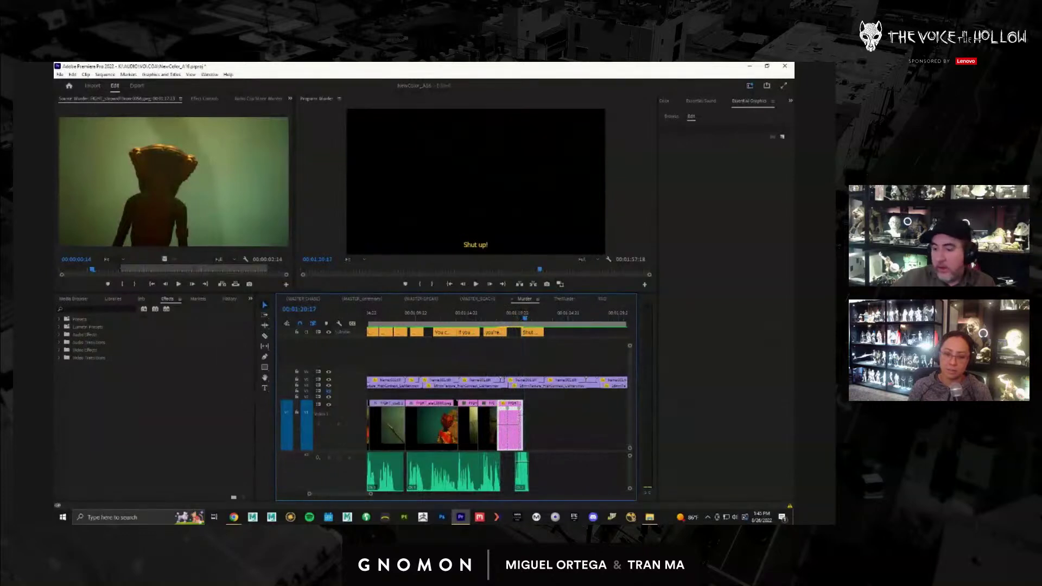
key(alt+Tab)
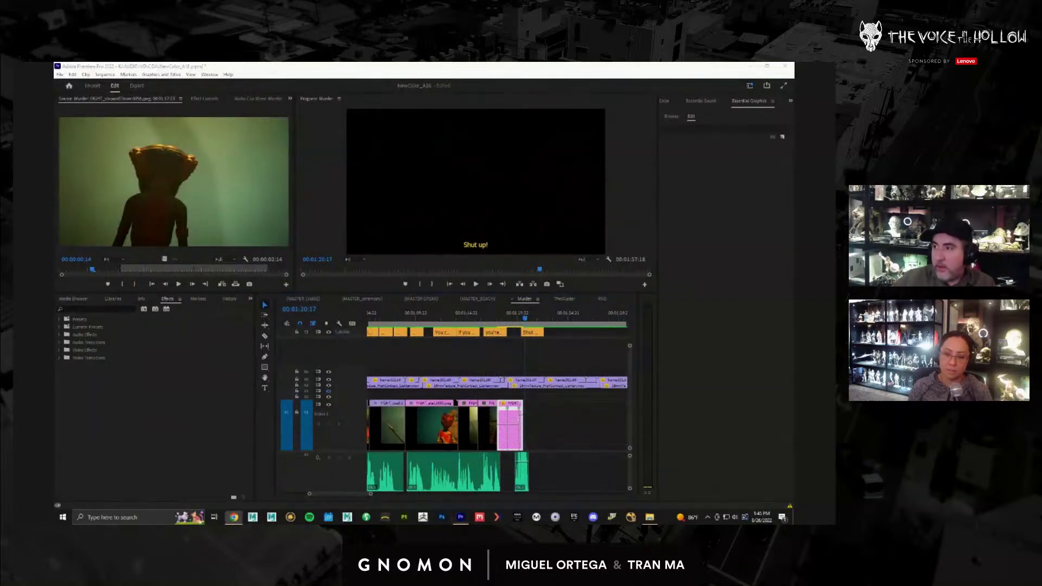
key(alt+Tab)
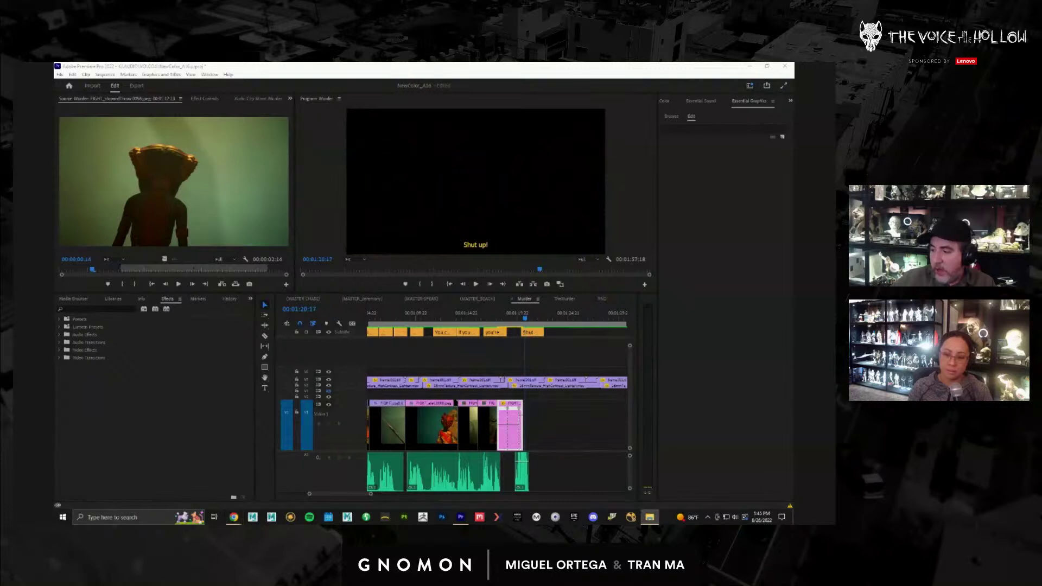
- Drop a new clip onto the V1 track and park the playhead on it
drag(792, 420, 567, 426)
click(568, 426)
click(571, 322)
drag(573, 324, 570, 327)
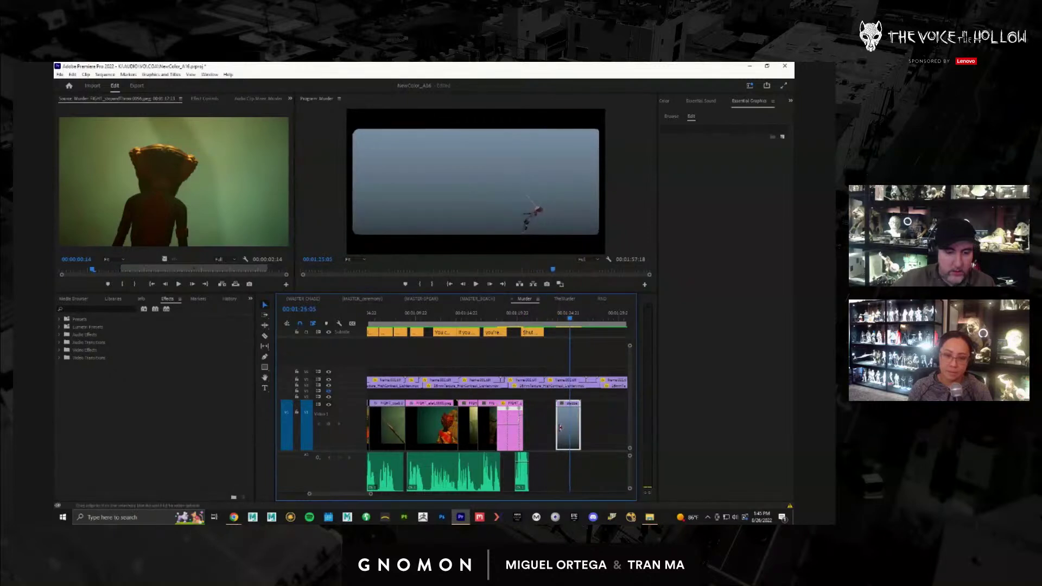
- Apply the Horizontal Flip effect (searched as 'hor') to the V1 clip and view its Effect Controls
click(88, 308)
text(hor)
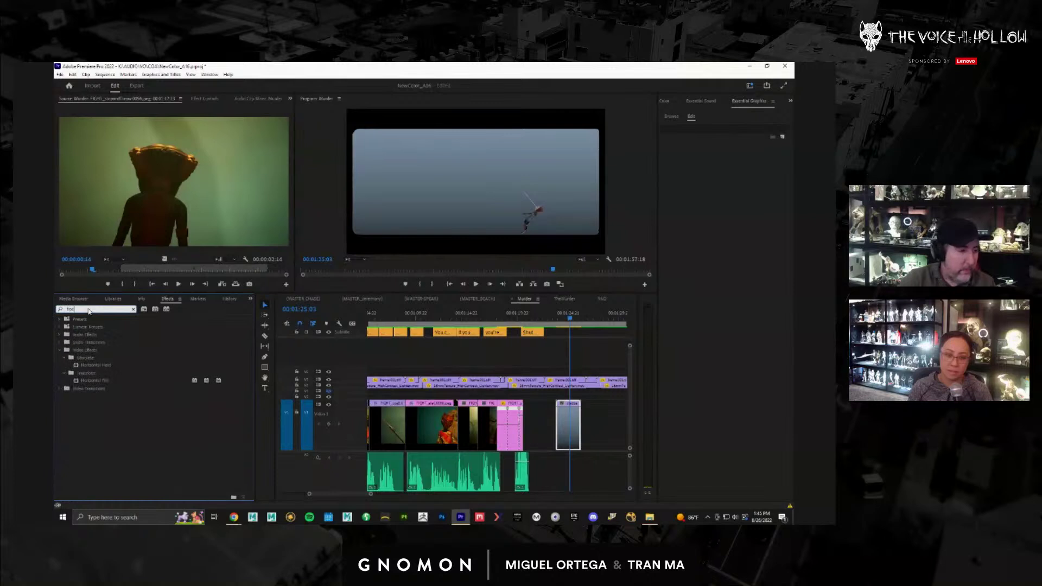
drag(101, 384, 532, 431)
drag(536, 326, 541, 324)
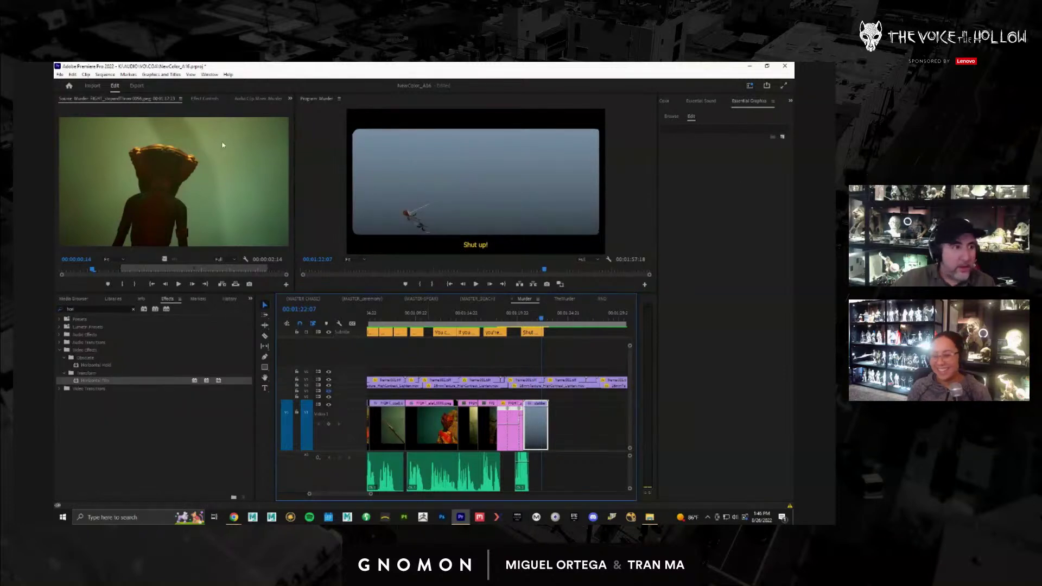
click(204, 99)
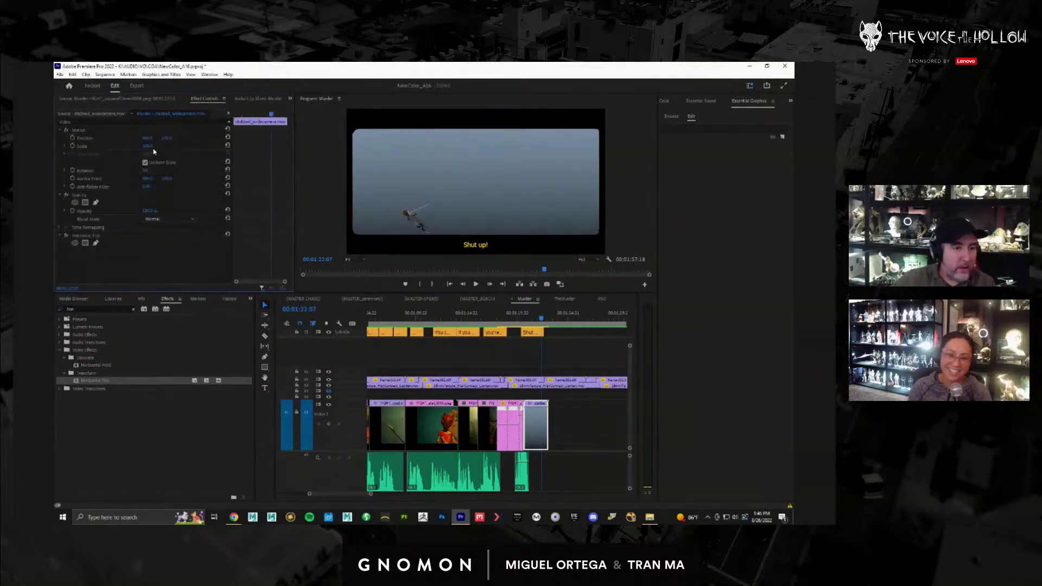
- Increase the flipped shot's Motion Scale above 100 and Position X to move the figure right
drag(148, 146, 77, 141)
mouse_move(538, 318)
mouse_down()
mouse_move(526, 317)
mouse_move(548, 318)
mouse_up()
click(182, 143)
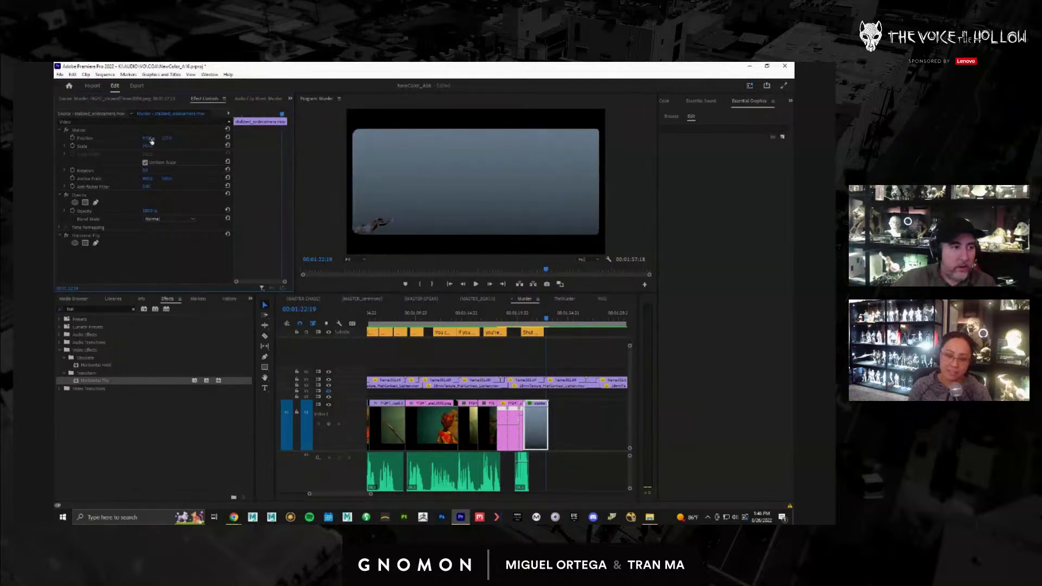
mouse_move(170, 141)
mouse_down()
mouse_move(196, 141)
mouse_move(157, 141)
mouse_up()
drag(547, 321, 521, 324)
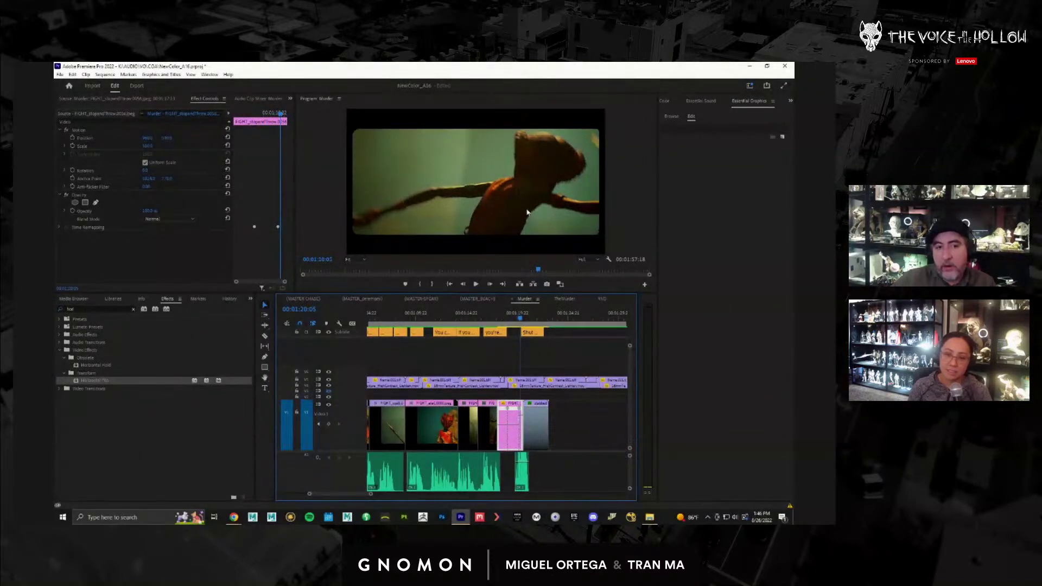
drag(521, 324, 386, 325)
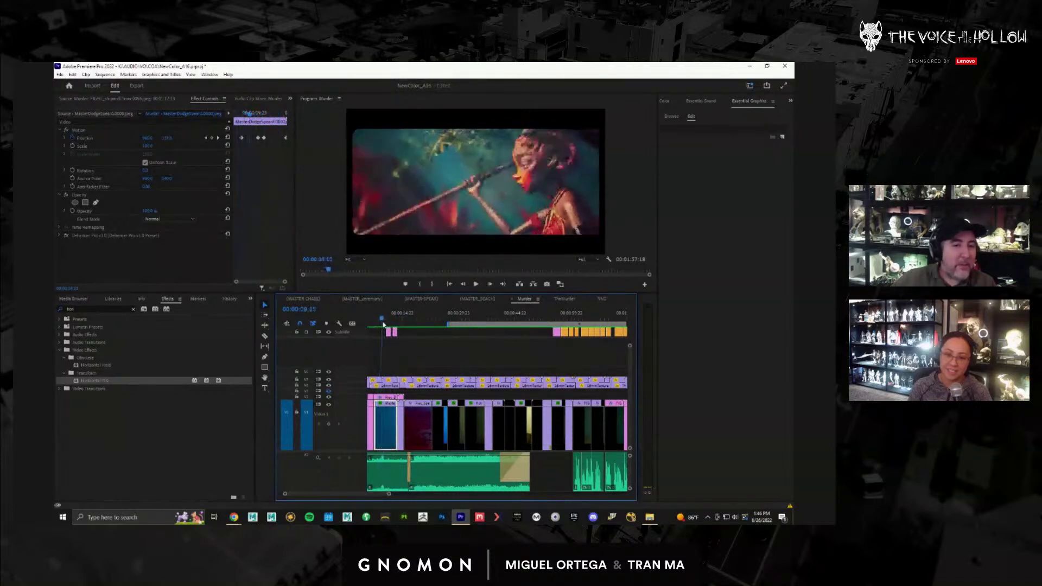
key(space)
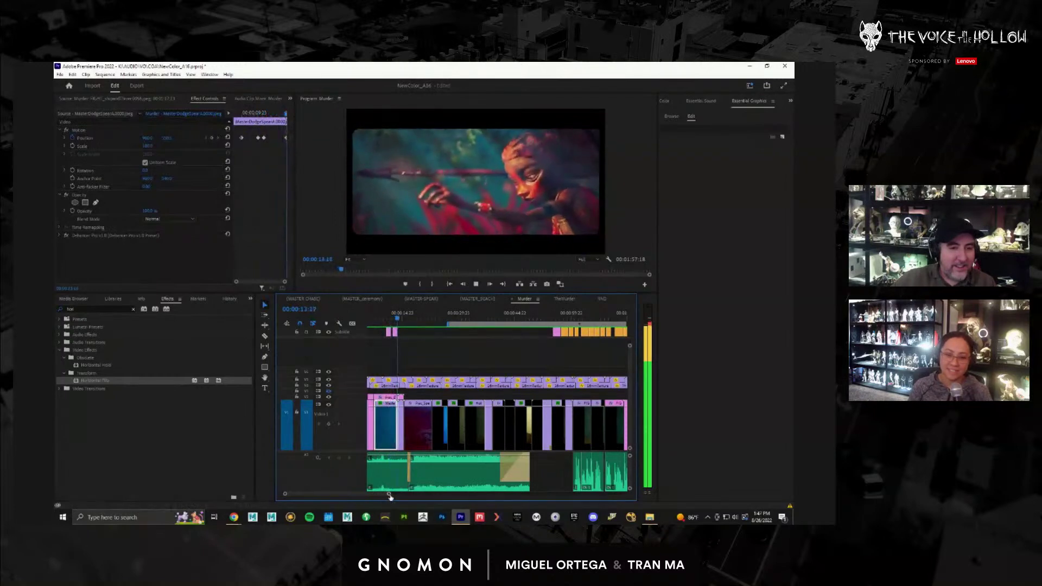
key(space)
drag(390, 495, 443, 494)
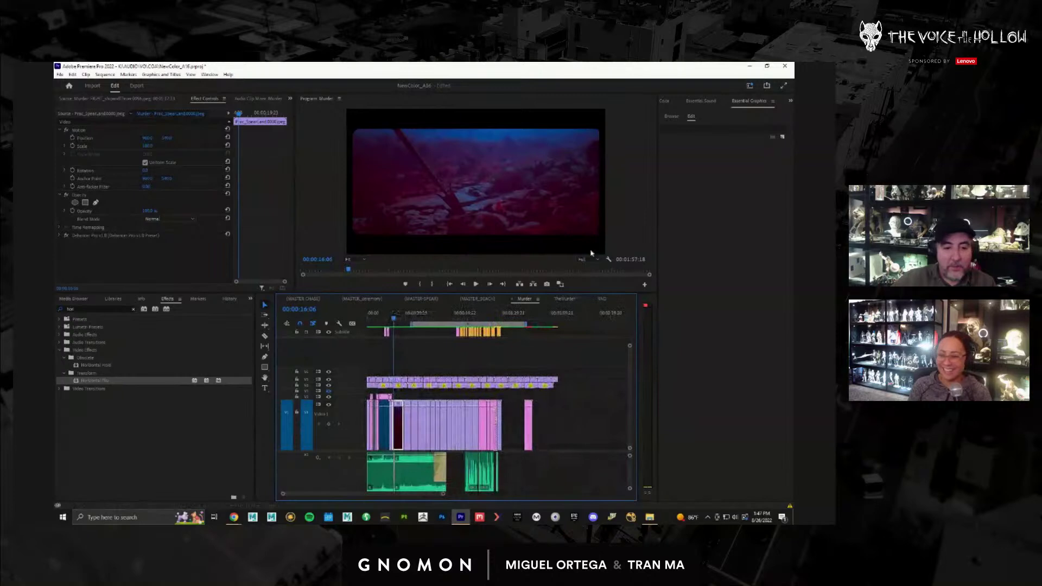
click(541, 321)
click(460, 318)
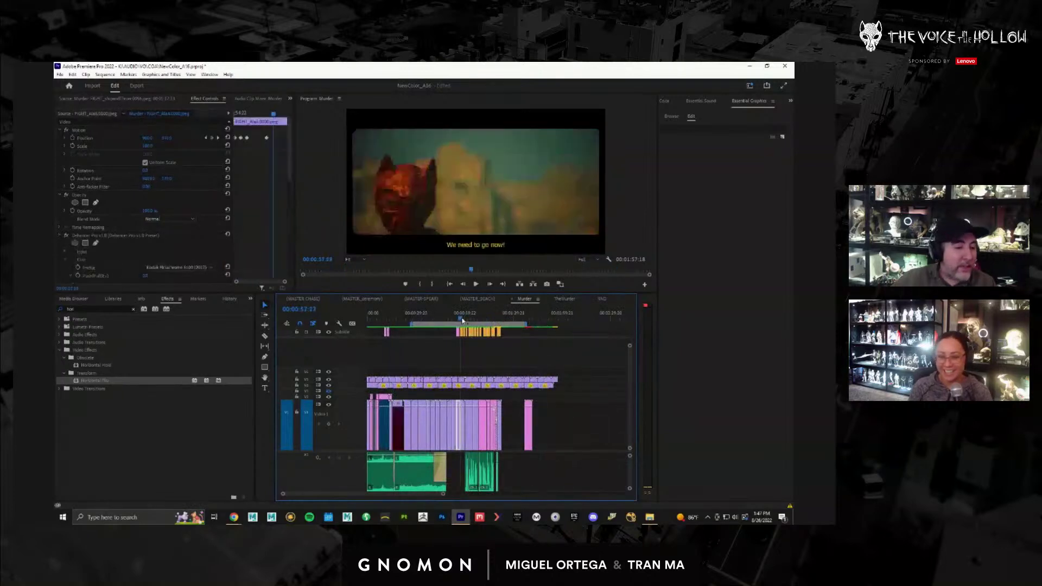
drag(368, 317, 388, 318)
mouse_move(535, 318)
mouse_down()
mouse_move(495, 318)
mouse_move(528, 324)
mouse_up()
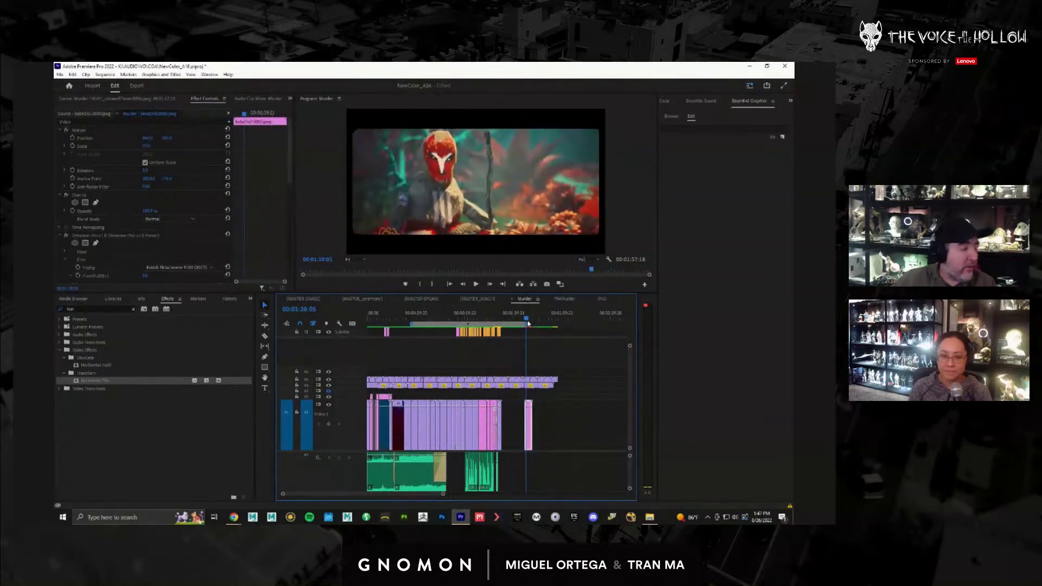
drag(528, 324, 375, 320)
key(space)
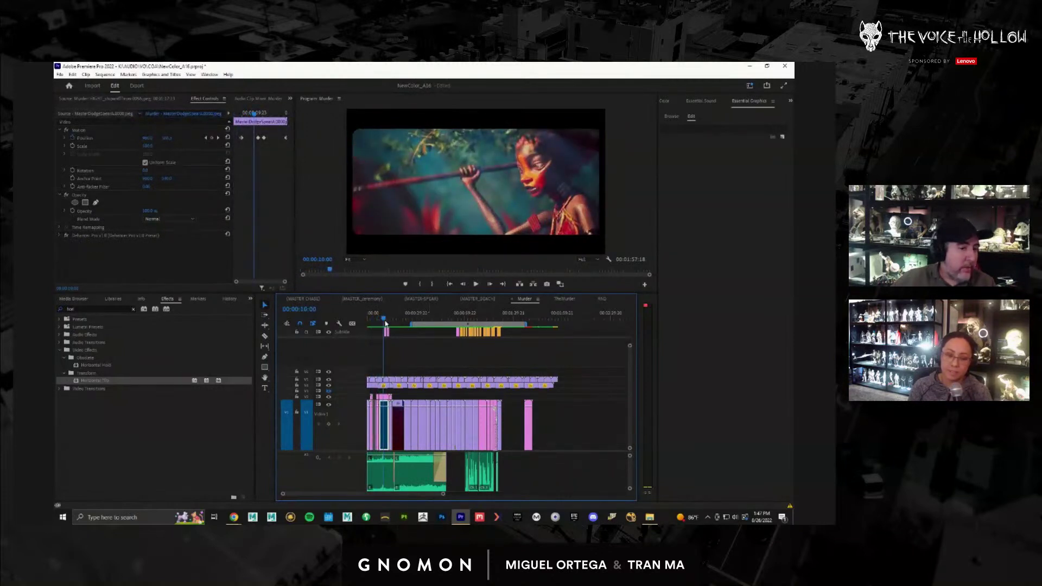
drag(385, 322, 497, 314)
key(space)
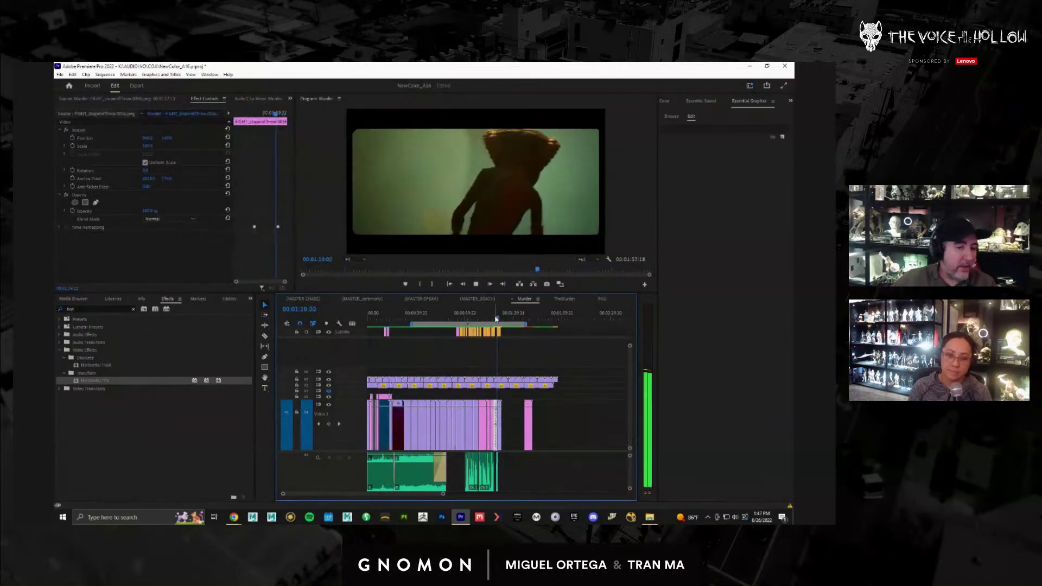
key(ctrl+grave)
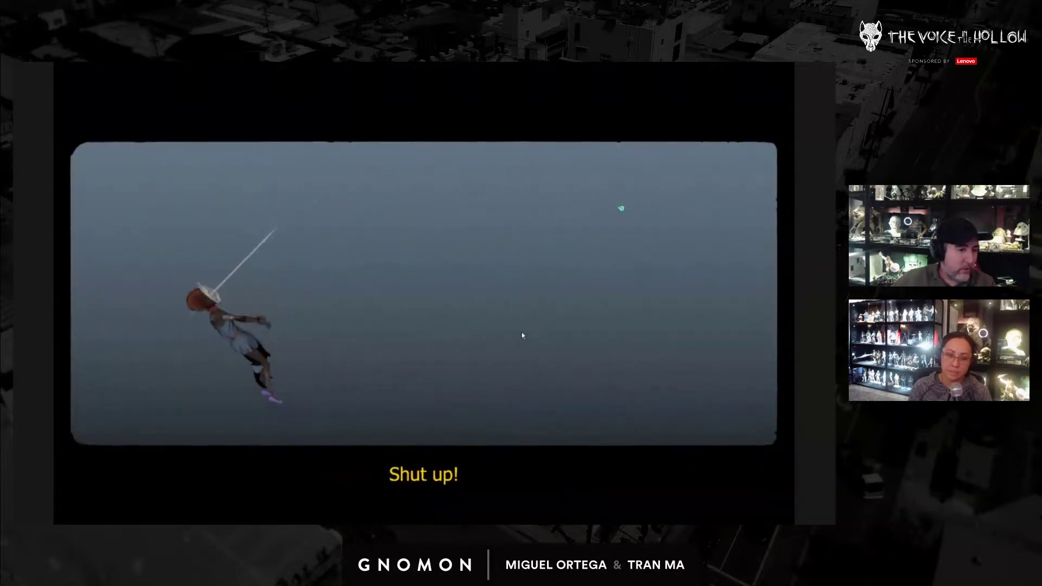
key(ctrl+grave)
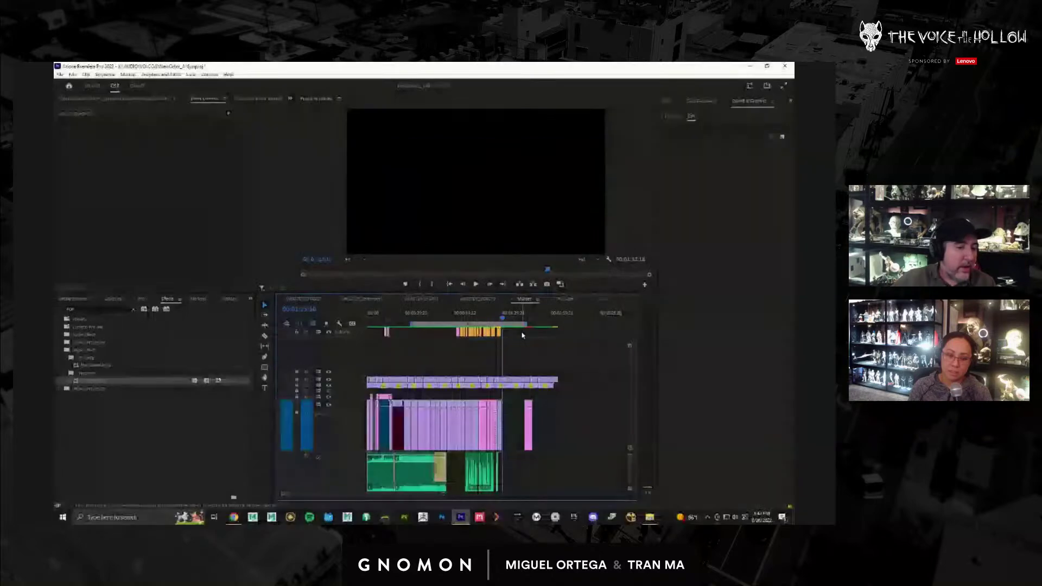
drag(503, 322, 496, 319)
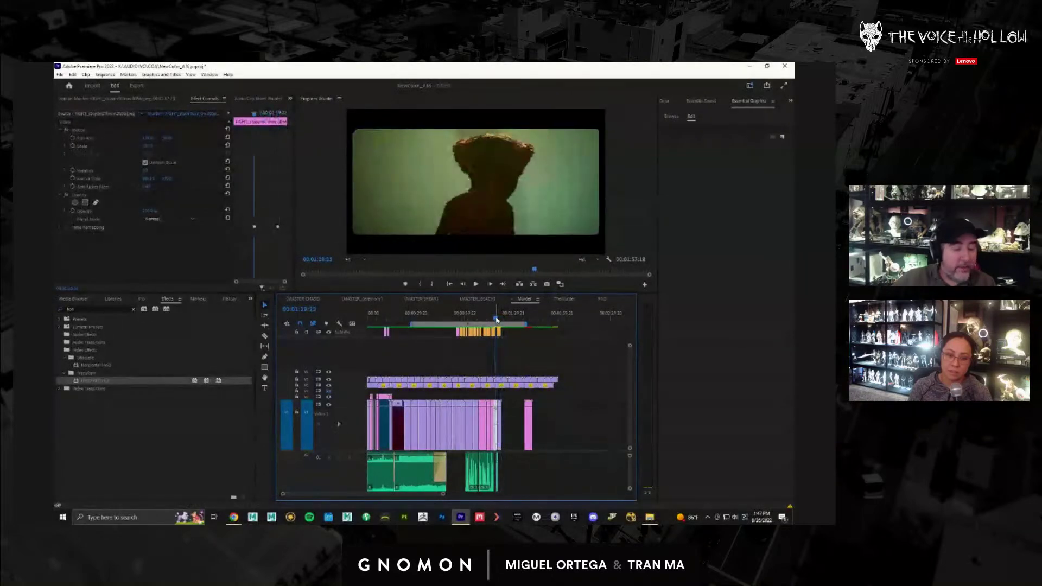
key(space)
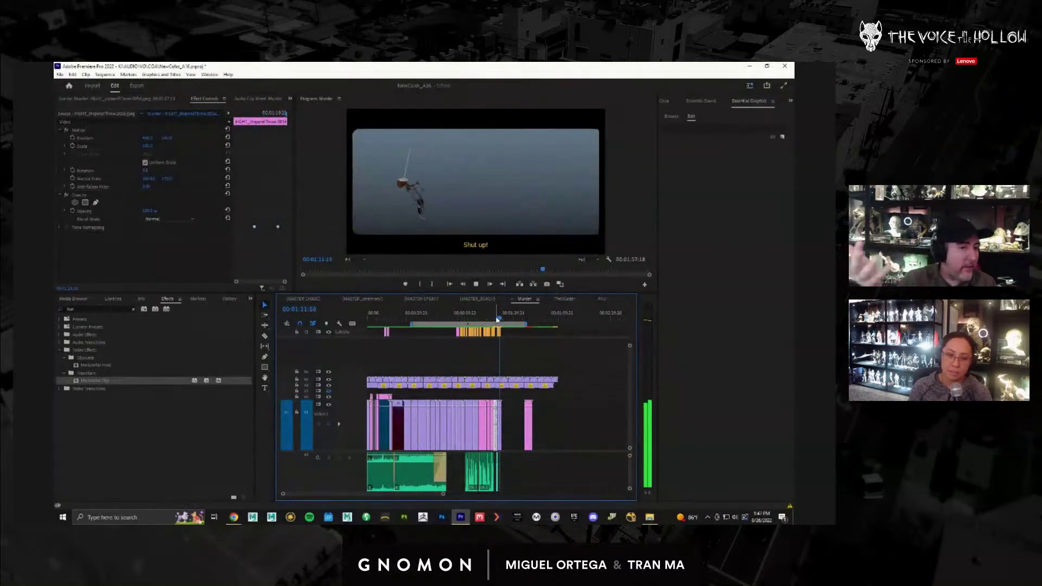
key(space)
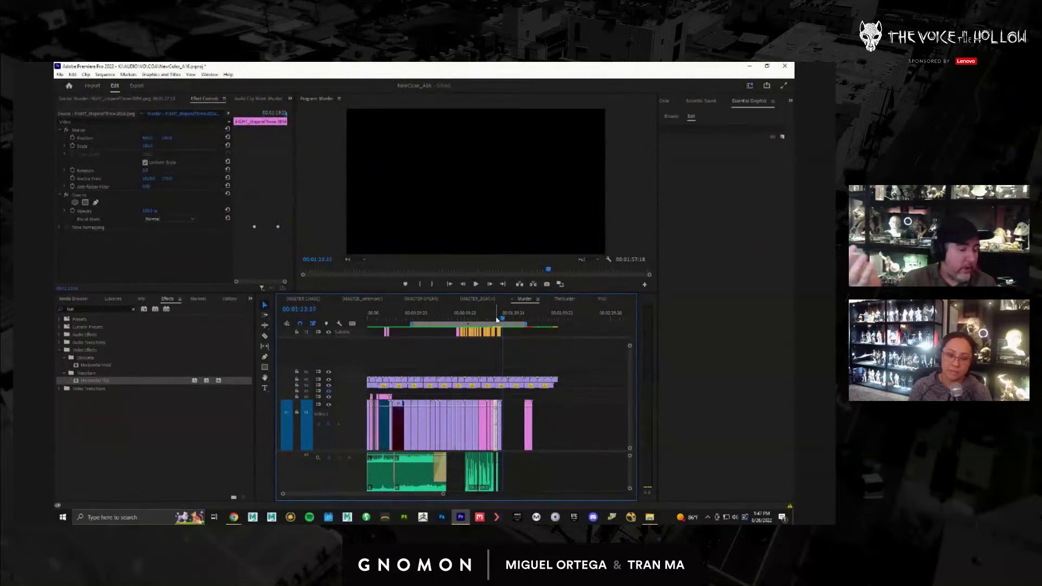
- Delete the MurderMaster_22.mov video from V1 in TheMurder, then play the sequence from the start
click(566, 300)
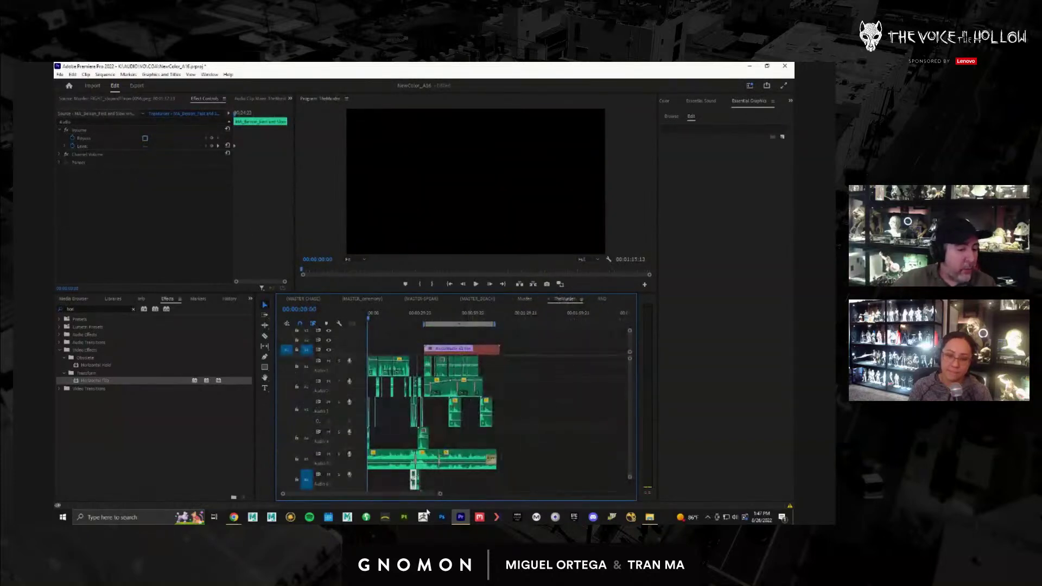
drag(441, 495, 447, 495)
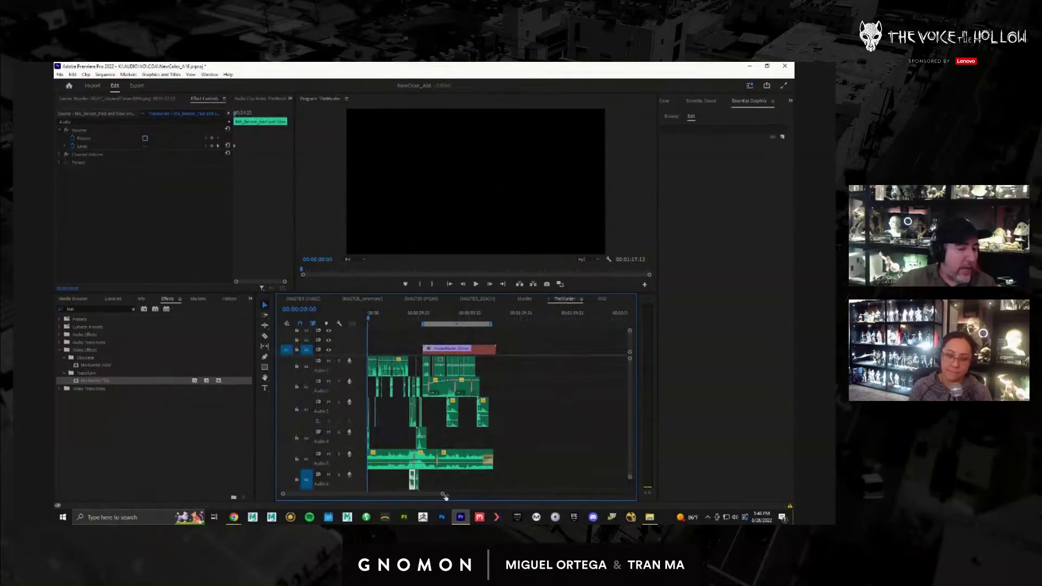
click(477, 351)
key(Delete)
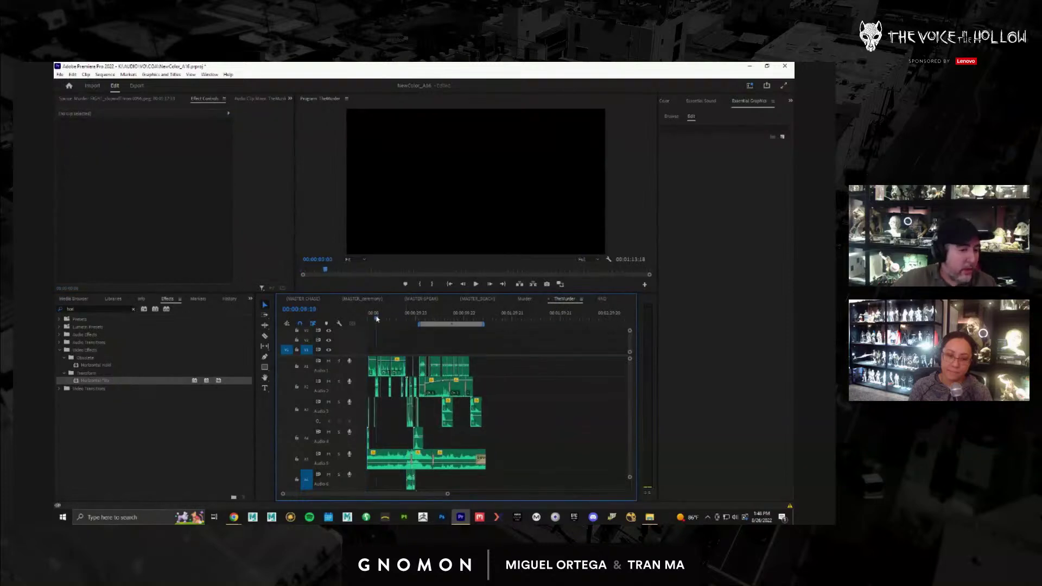
key(ctrl+grave)
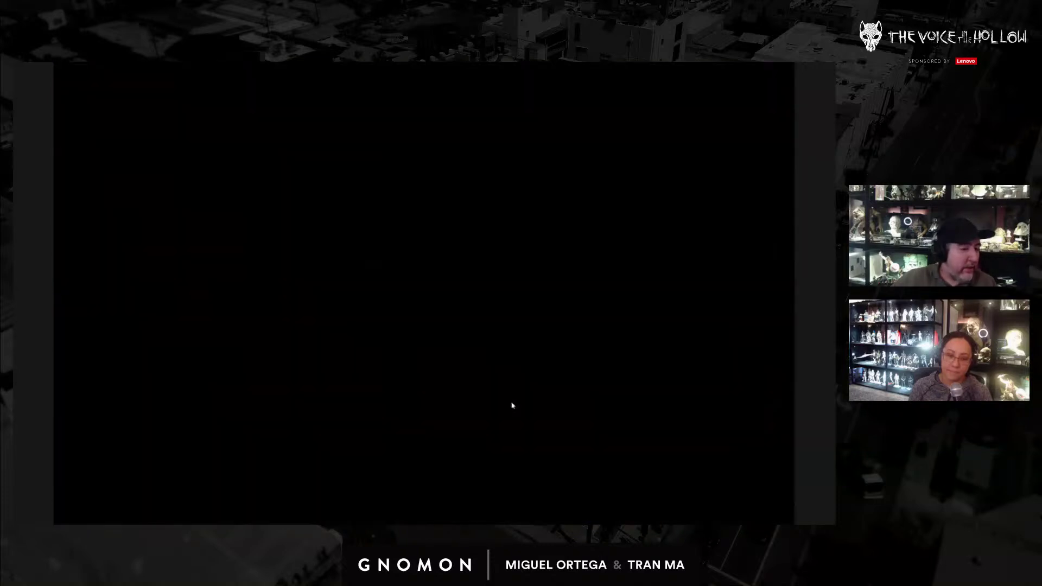
key(ctrl+grave)
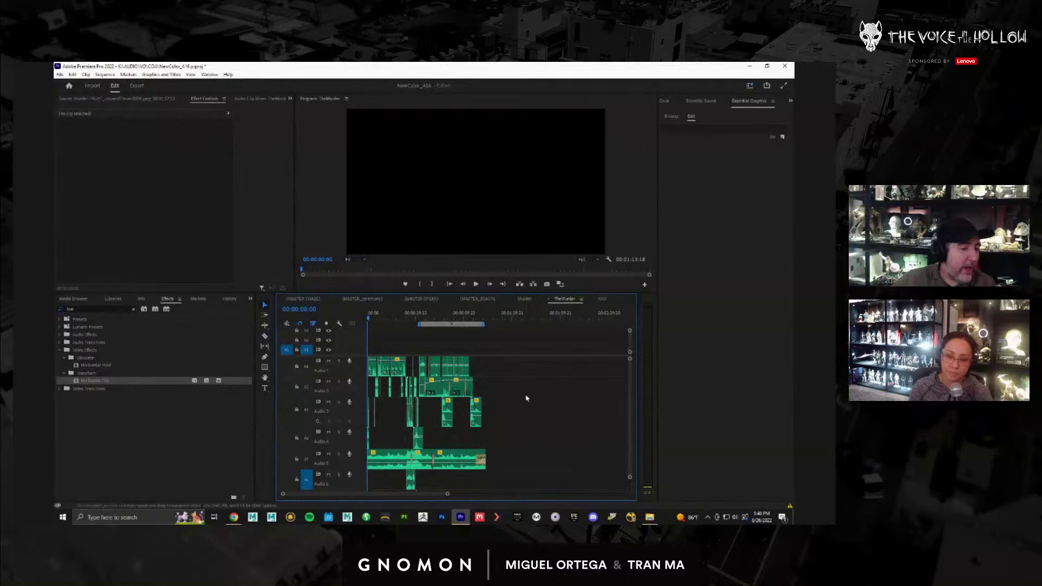
key(space)
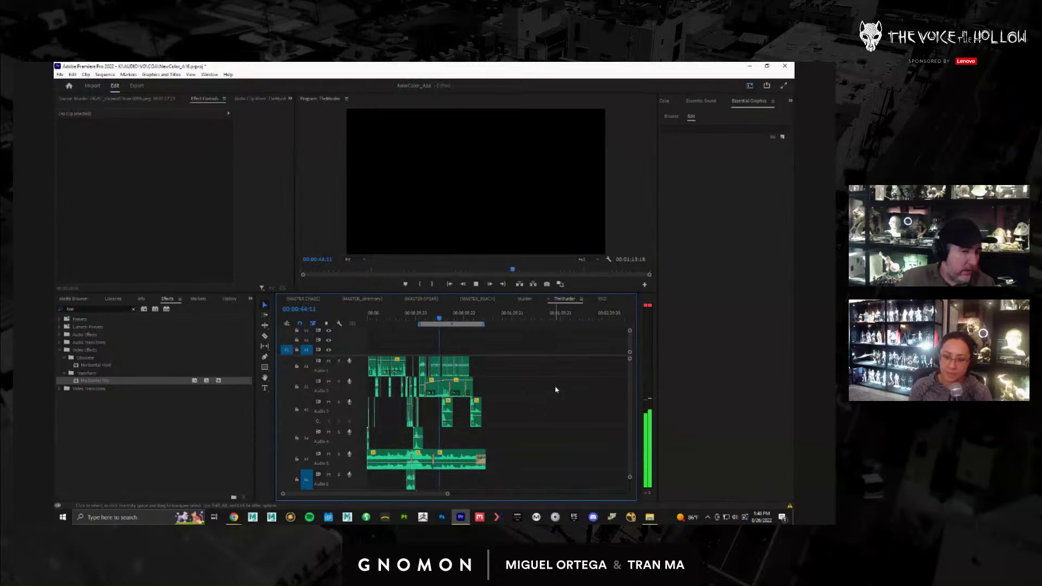
- Review TheMurder's audio from its start, playing a short stretch and parking near 25 seconds
key(space)
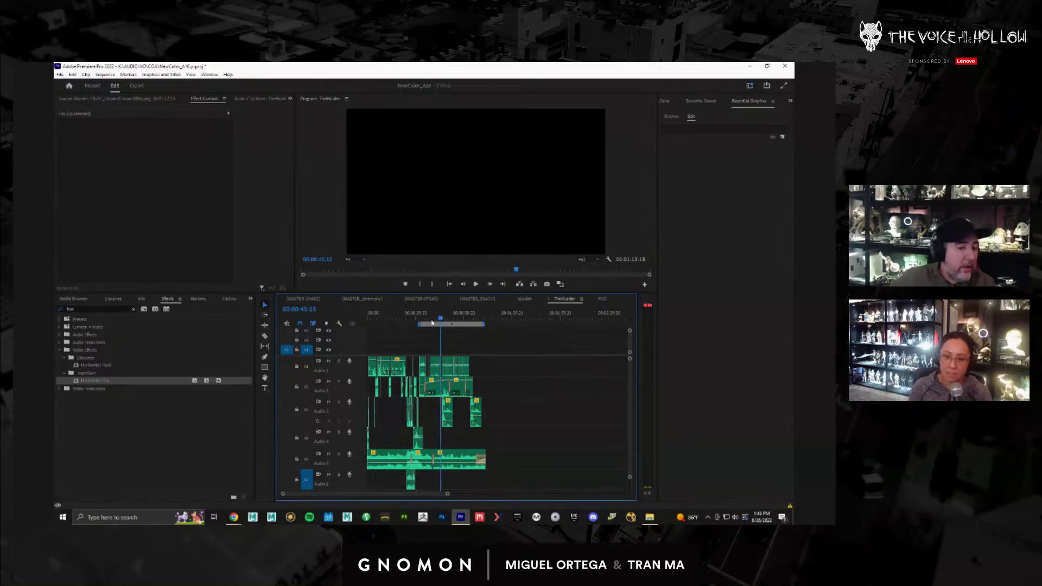
drag(419, 320, 389, 321)
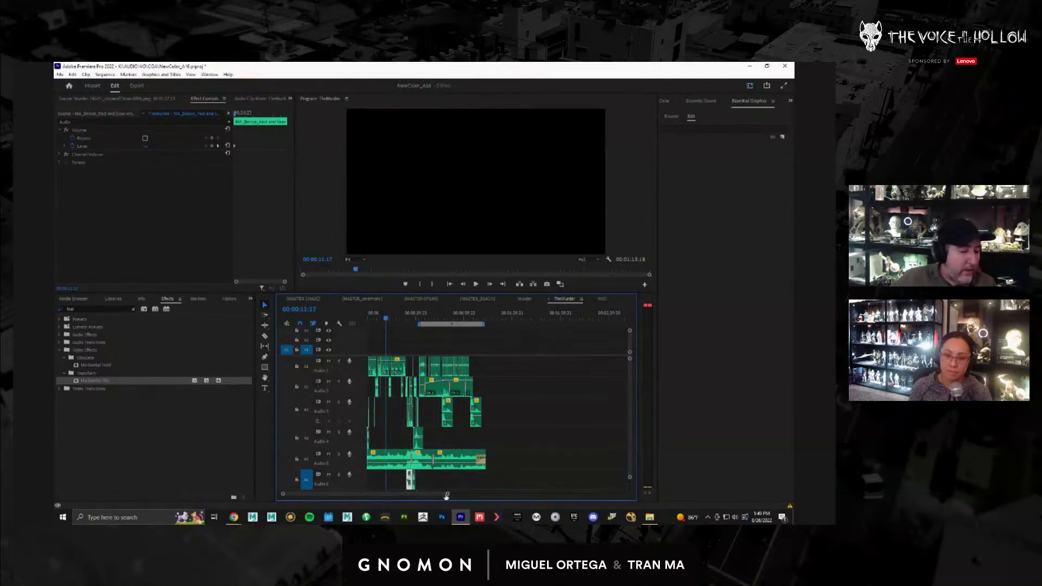
drag(449, 495, 358, 495)
drag(484, 319, 524, 322)
key(space)
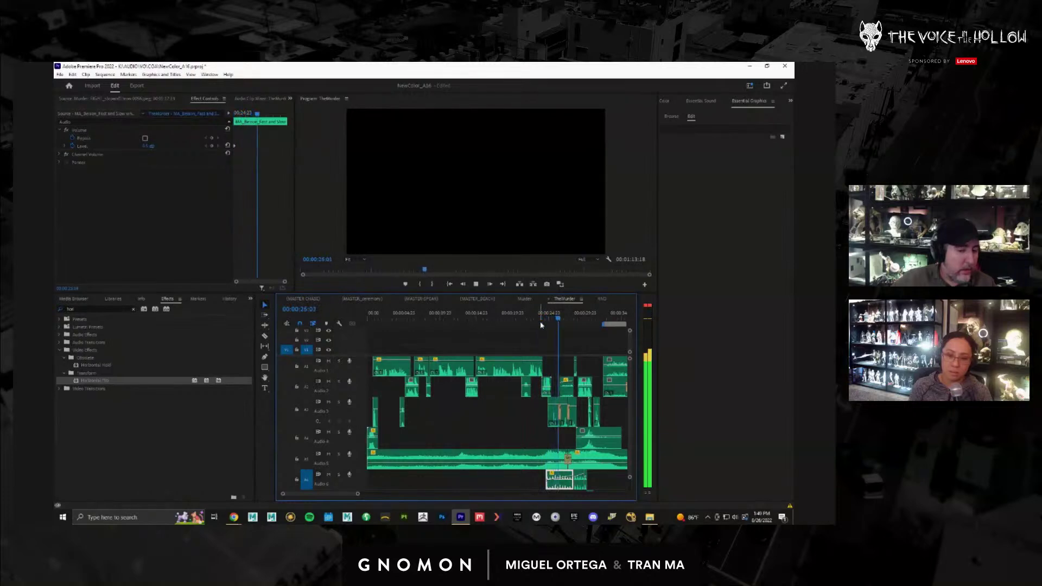
key(space)
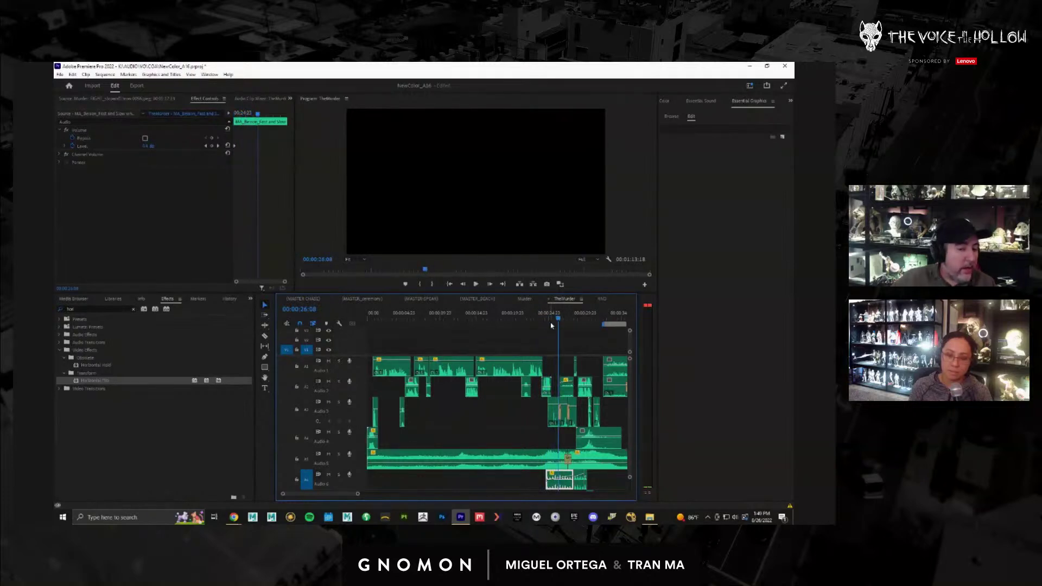
drag(556, 321, 551, 320)
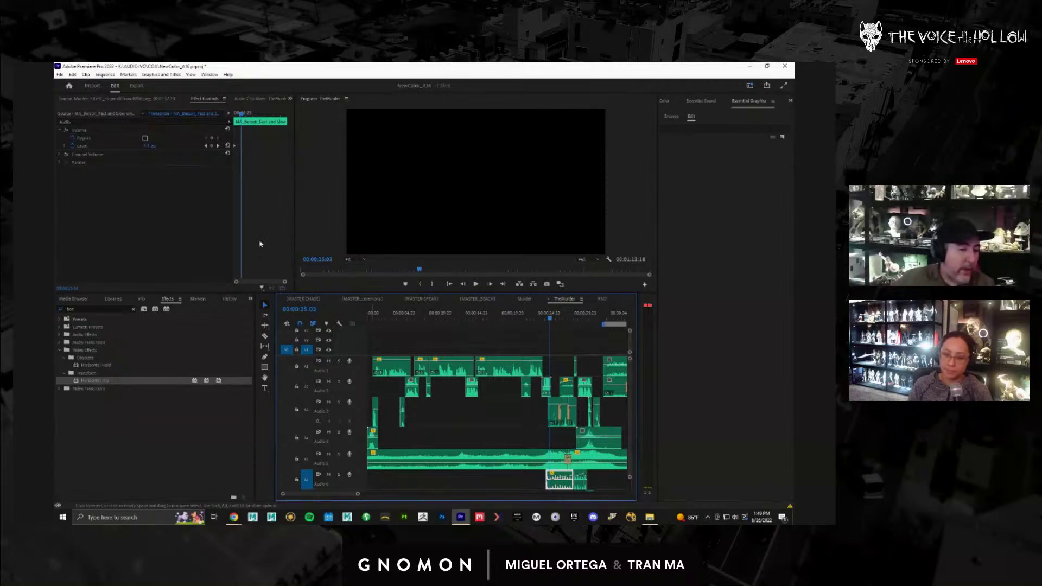
- Play the Murder sequence from near its start for comparison
click(524, 299)
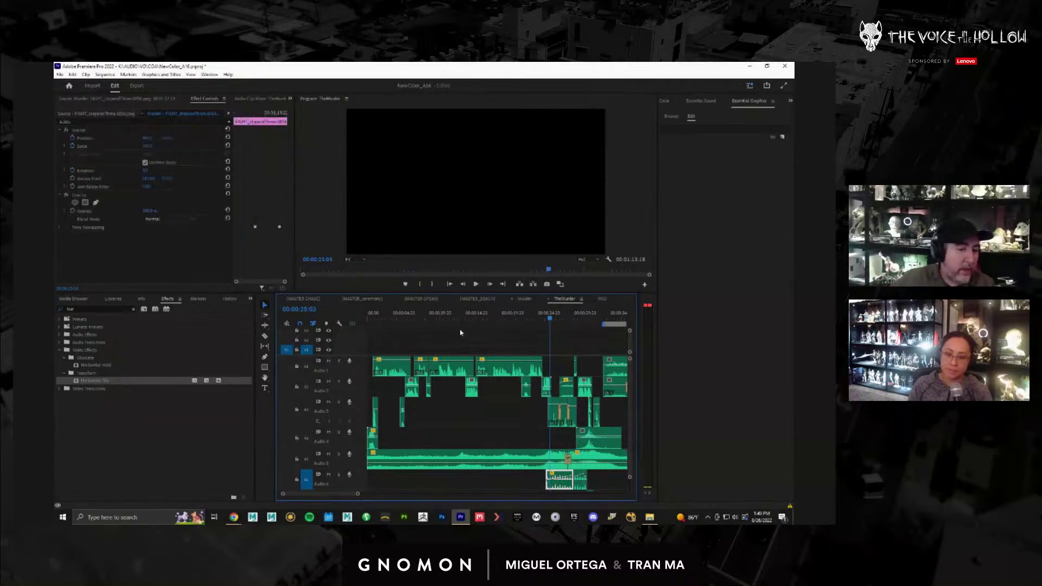
click(387, 320)
mouse_move(387, 320)
mouse_down()
mouse_move(402, 321)
mouse_move(376, 318)
mouse_move(392, 319)
mouse_up()
key(space)
key(space)
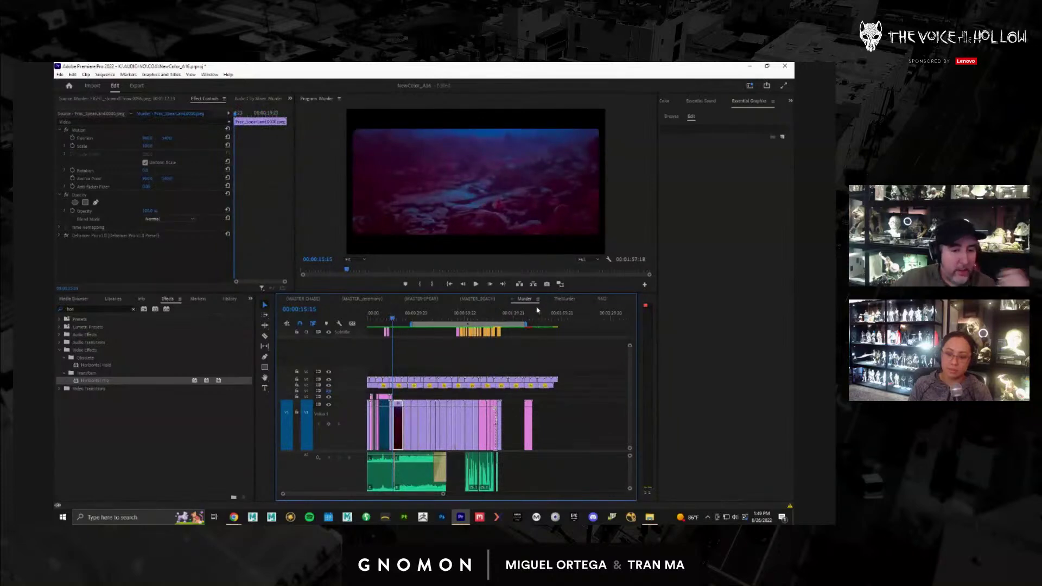
- Play TheMurder from about 24 seconds and stop around 26 seconds
click(564, 299)
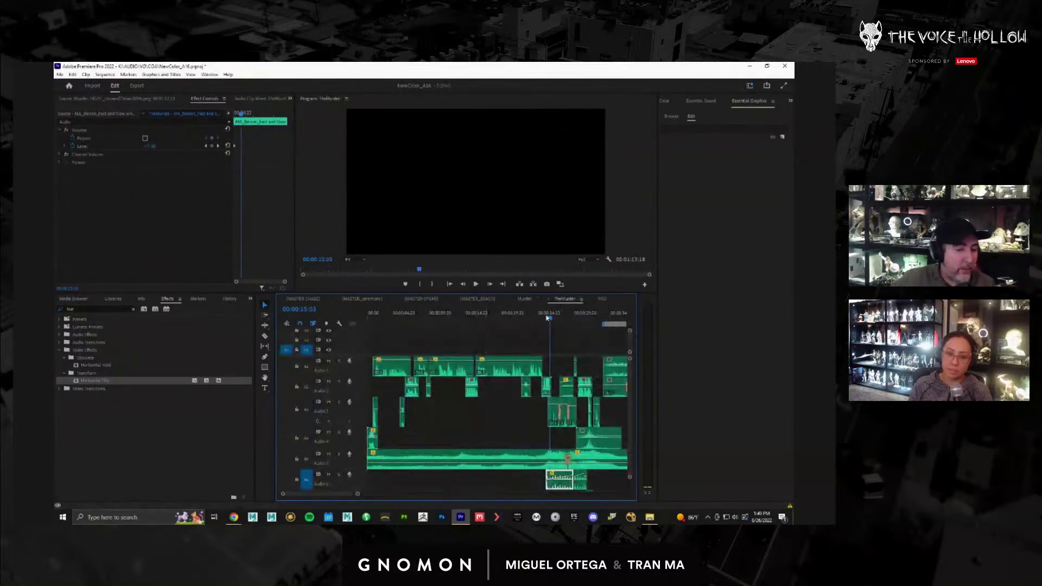
drag(549, 320, 543, 319)
key(space)
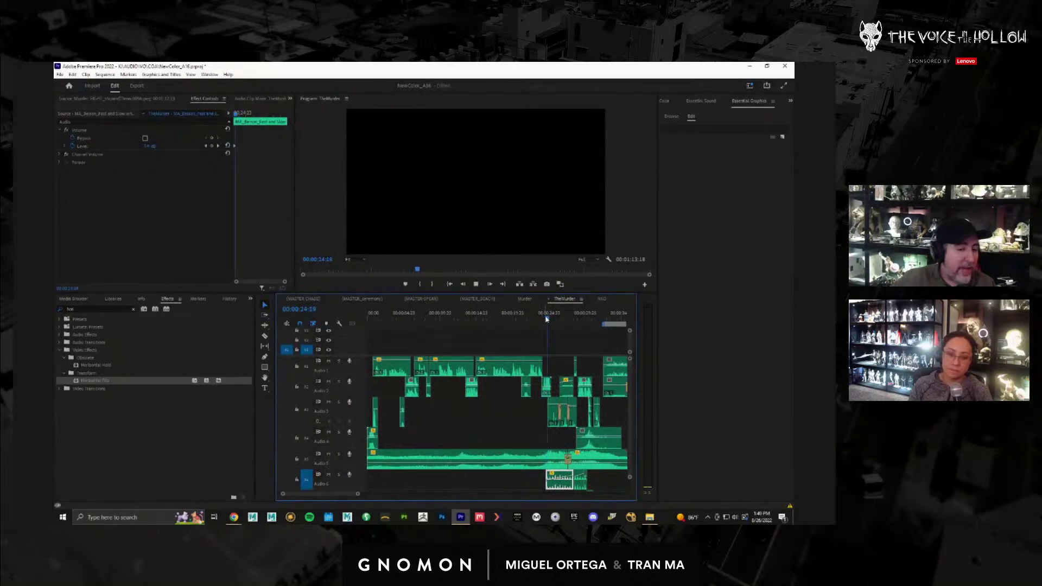
key(space)
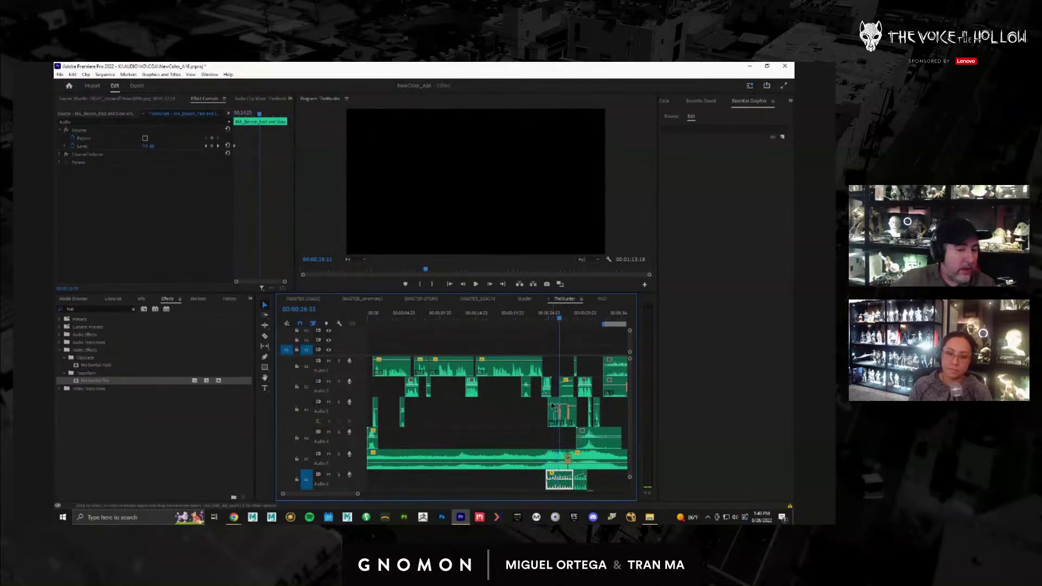
- Load Audio 3 in the Source Monitor with a zoomed-out waveform, then scrub MASTER-SPEAR's earlier shots
double_click(554, 413)
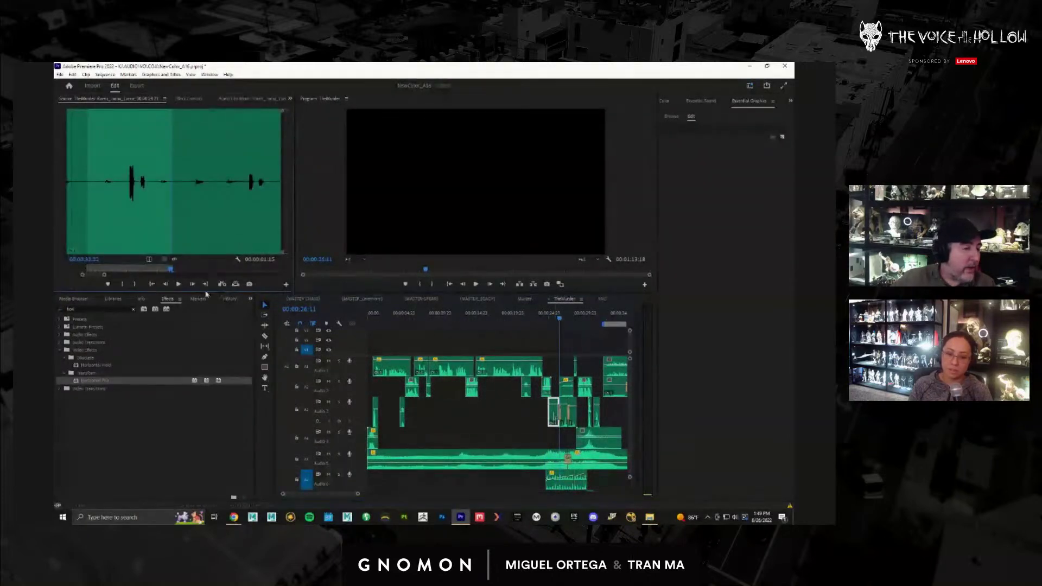
drag(106, 276, 125, 278)
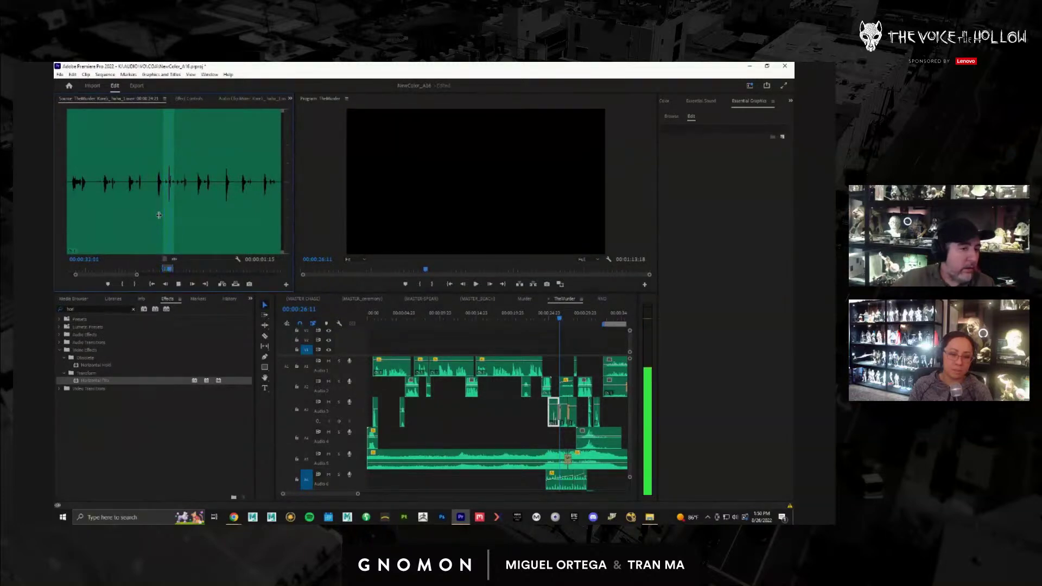
click(421, 299)
drag(389, 317, 457, 313)
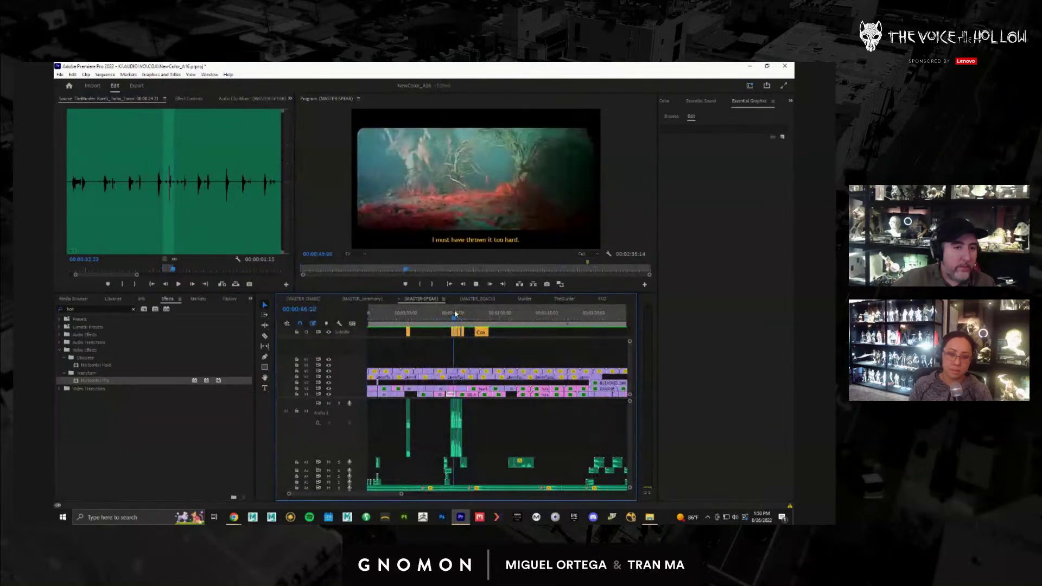
- Play the MASTER-SPEAR shot in full-screen playback, then exit full screen
key(ctrl+grave)
key(space)
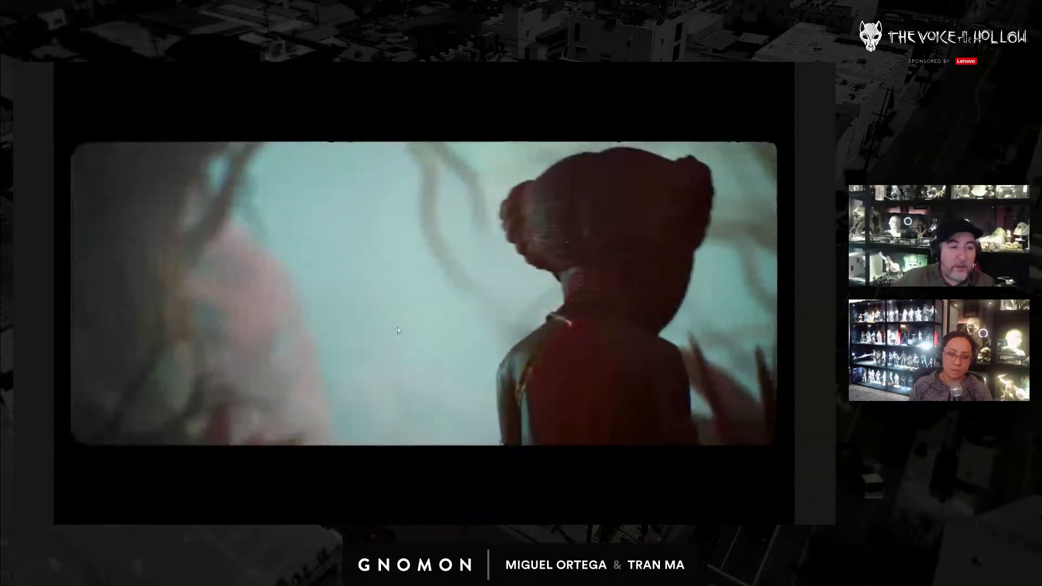
key(ctrl+grave)
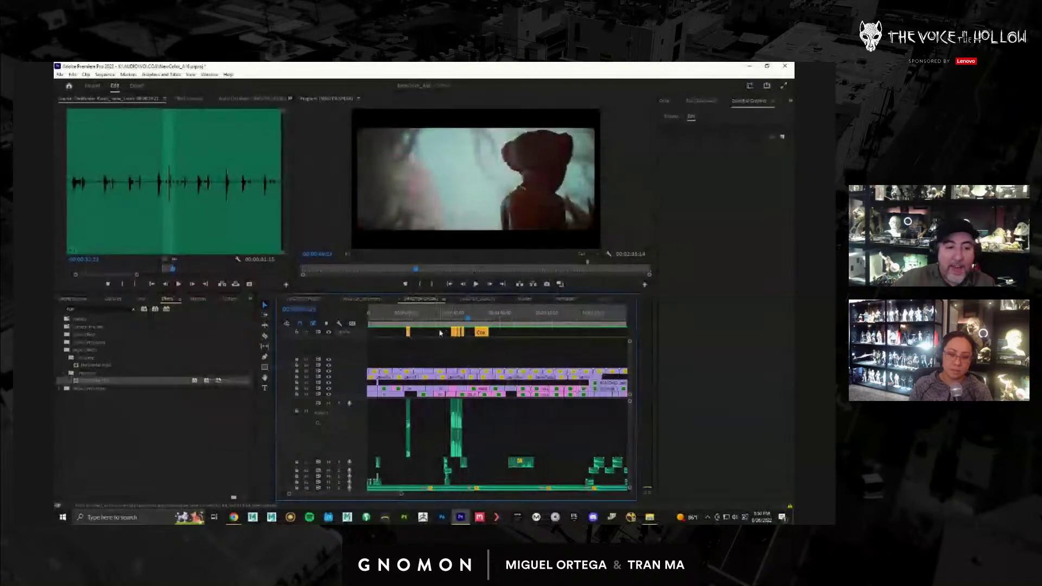
- Play and stop the source audio clip, then return to the TheMurder sequence
click(157, 211)
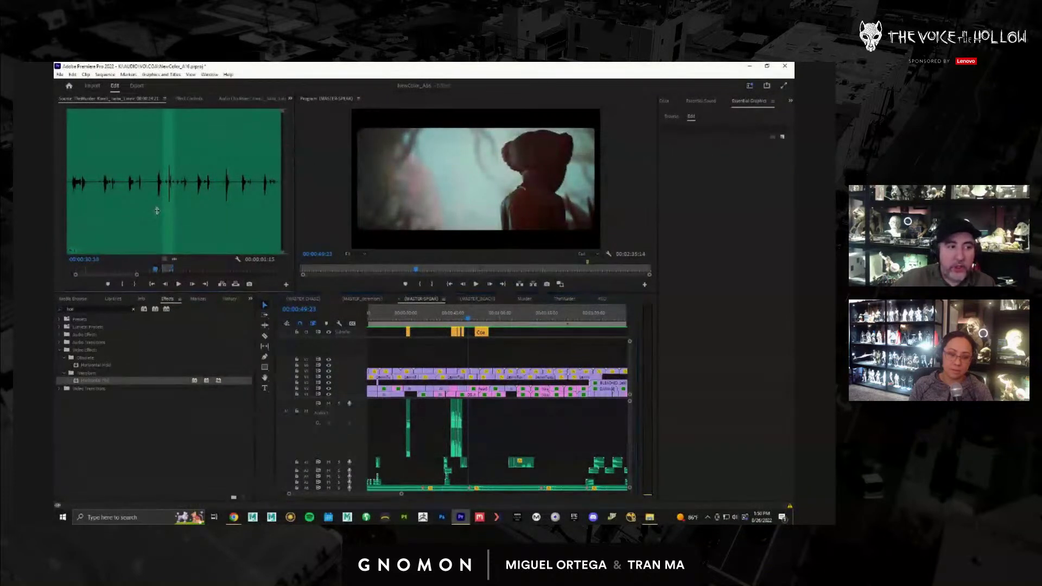
key(space)
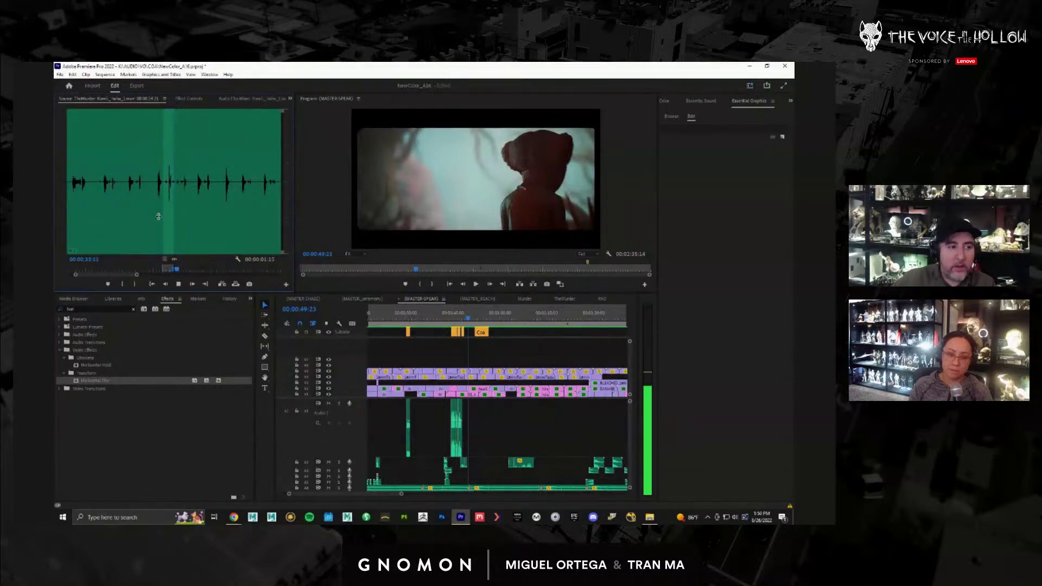
key(space)
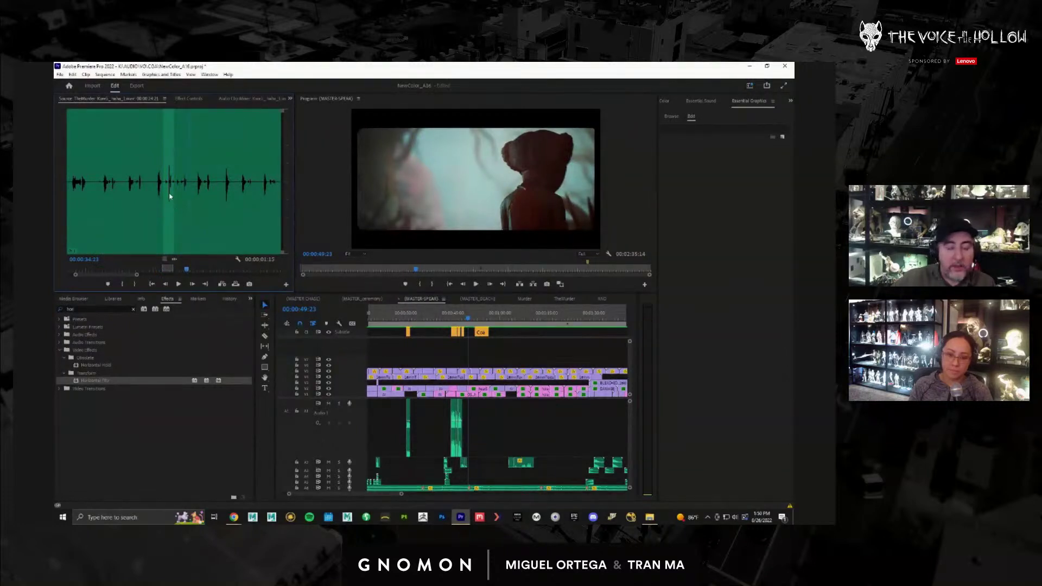
click(565, 299)
click(565, 299)
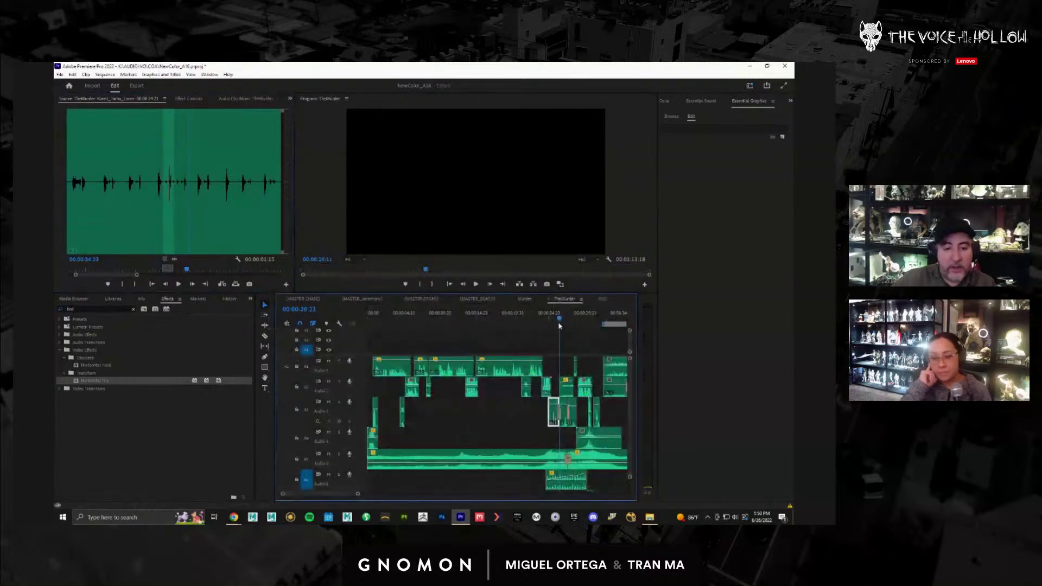
- Play TheMurder to about 32 seconds, zoom out to the whole sequence, and play from 1:11
key(space)
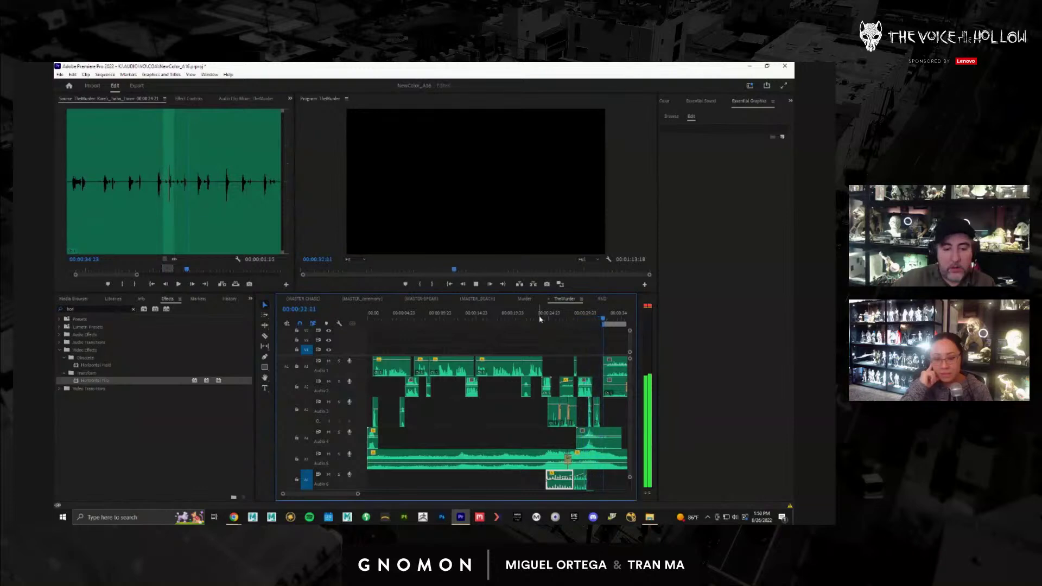
key(space)
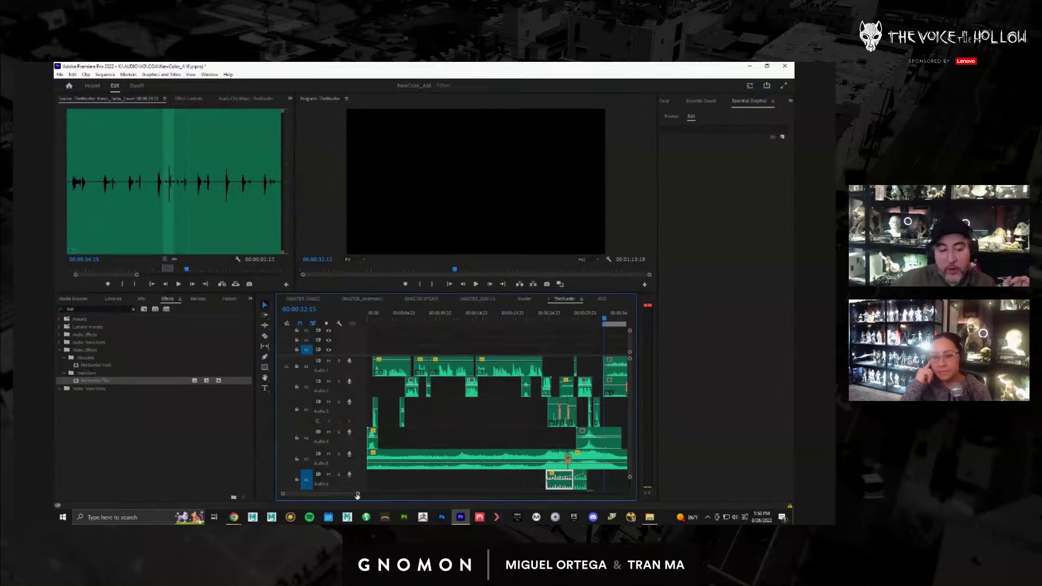
drag(357, 495, 408, 494)
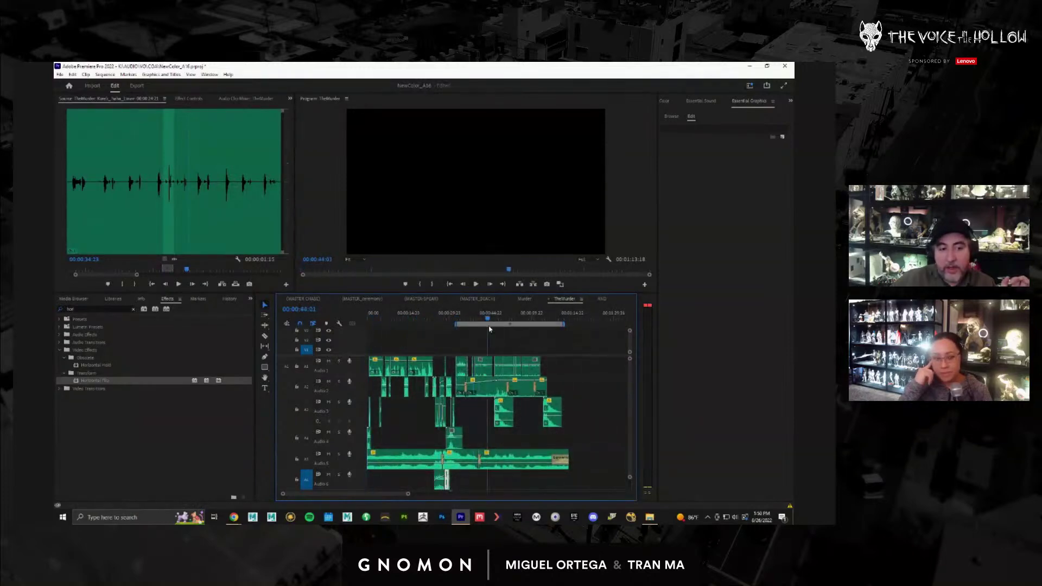
drag(563, 326, 564, 326)
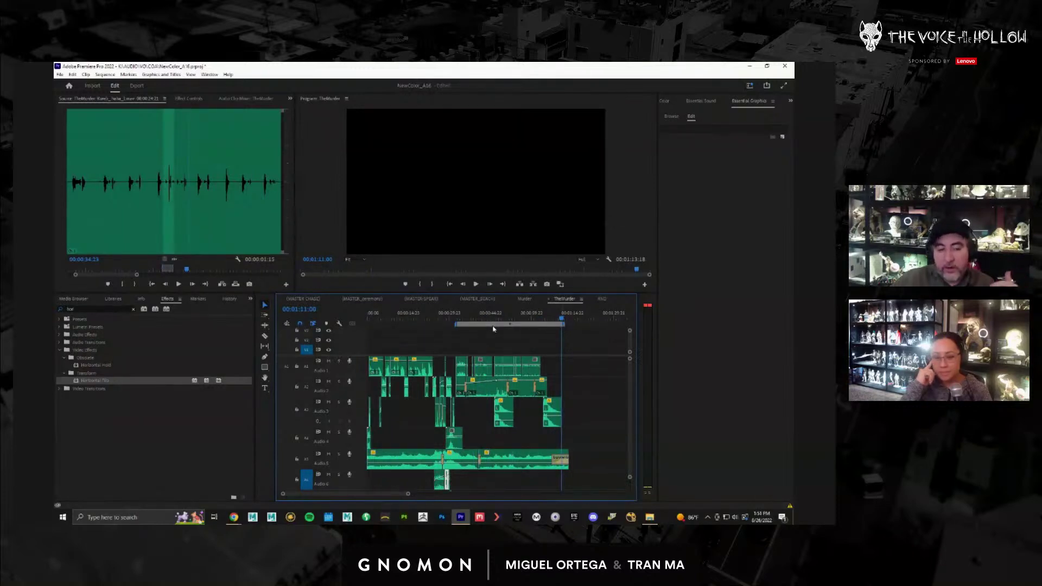
mouse_move(461, 319)
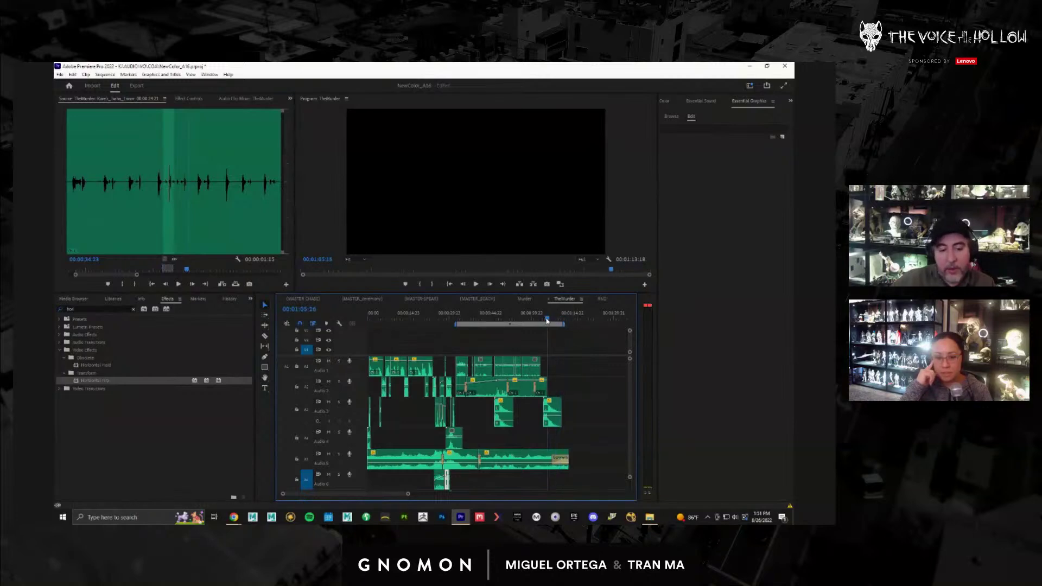
key(space)
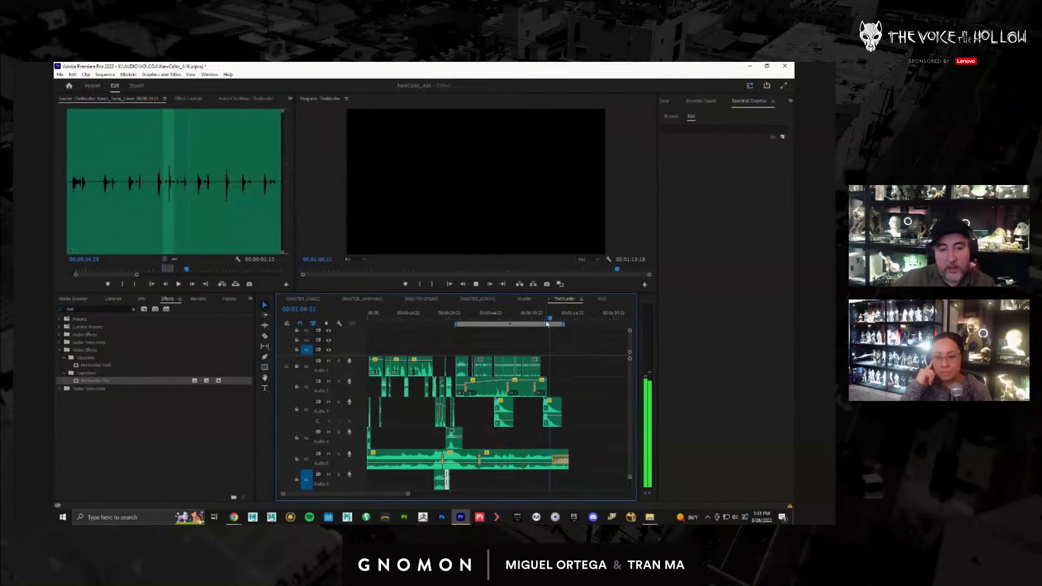
key(space)
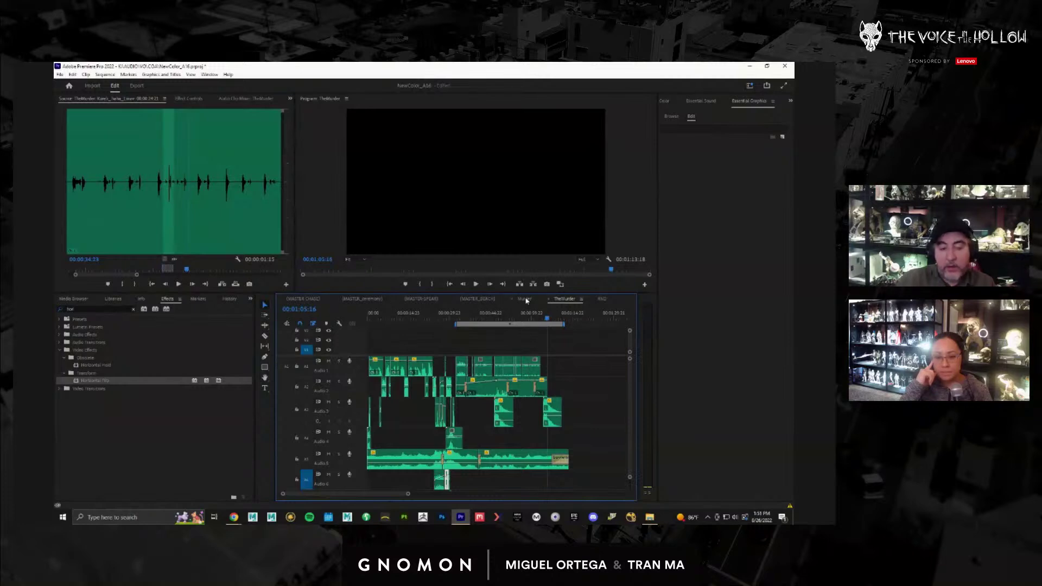
- Open Murder, zoom its timeline out, and scrub through the opening shots to about 45 seconds
click(524, 299)
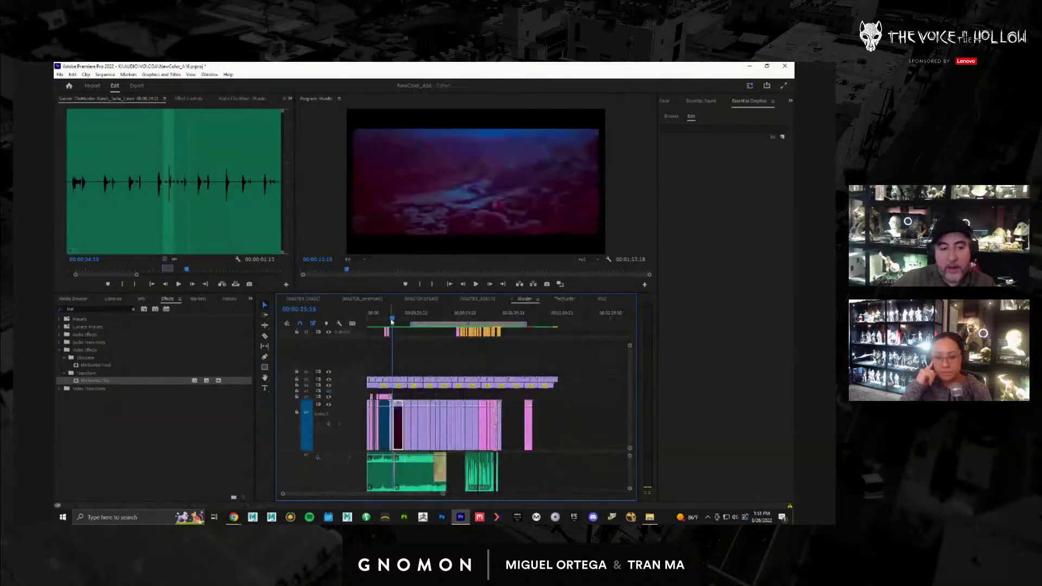
key(minus)
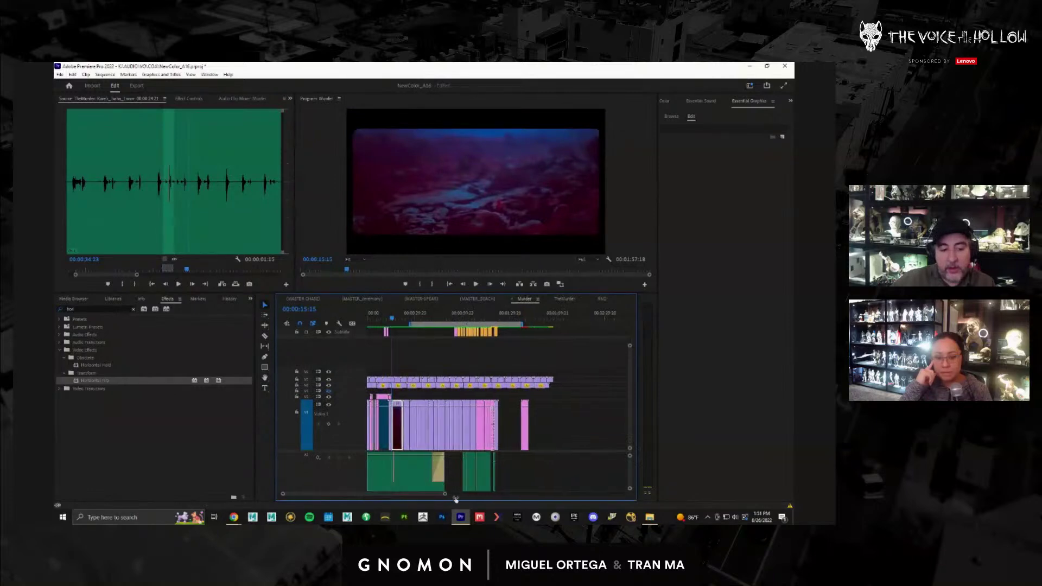
mouse_move(427, 317)
mouse_down()
mouse_move(403, 321)
mouse_move(413, 323)
mouse_up()
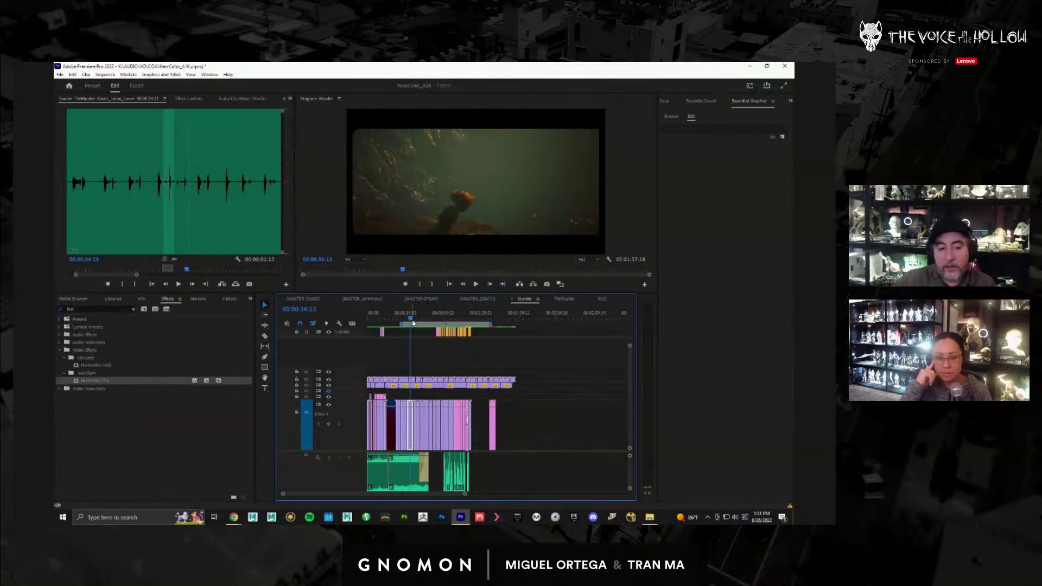
click(443, 318)
drag(445, 318, 426, 317)
- Play from 45 to about 48 seconds and show the 'Father is looking for you' frame full screen
key(space)
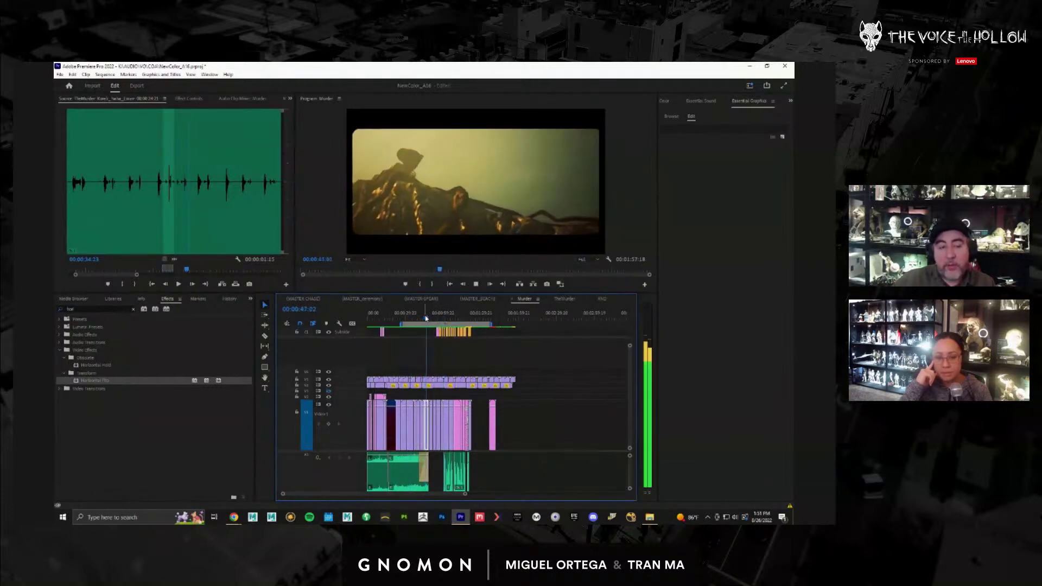
key(space)
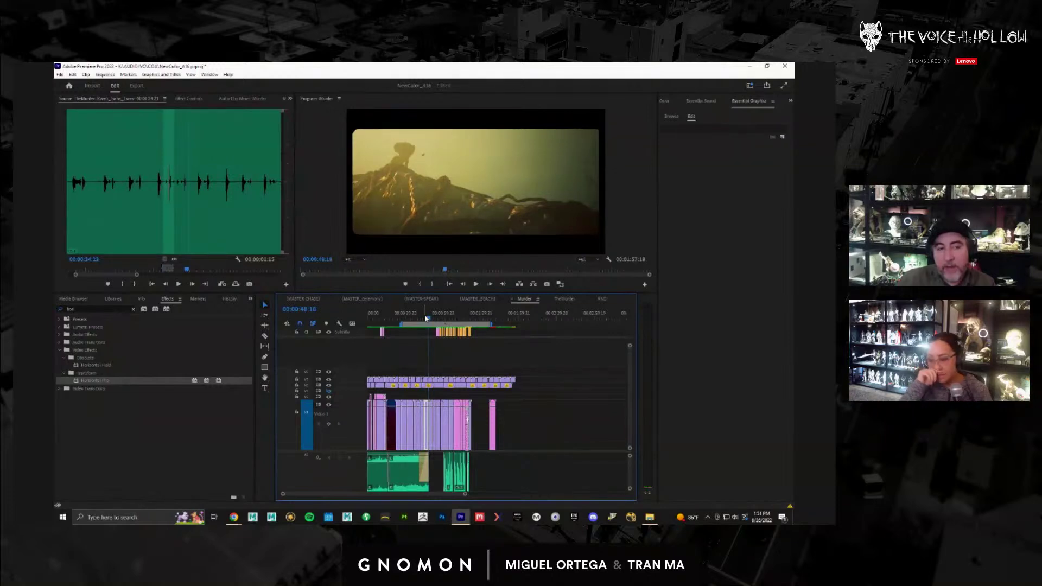
key(ctrl+grave)
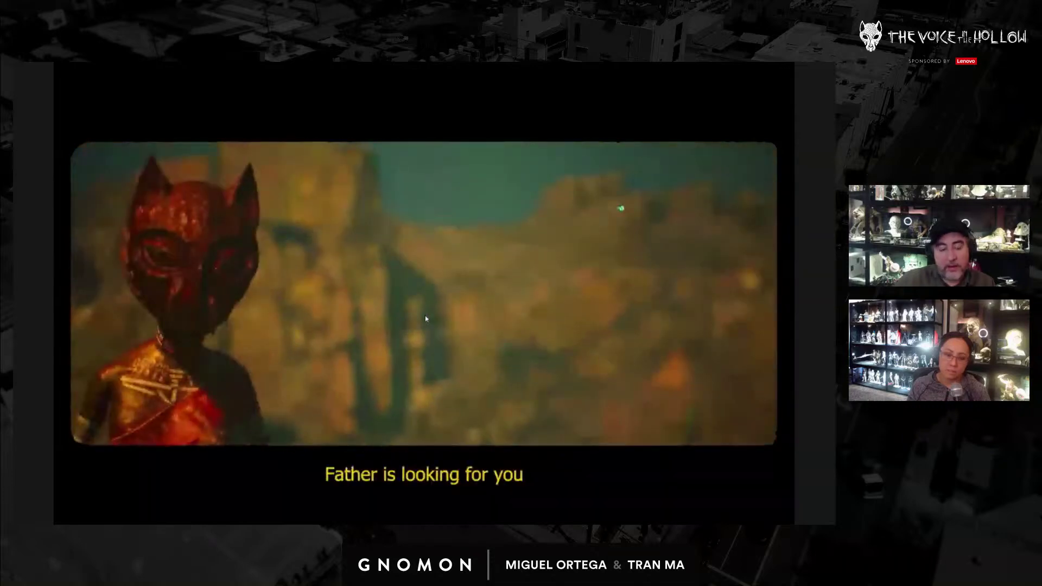
- Exit full screen, play Murder from about 50 seconds to 55:02, scrub back to 48 seconds, and zoom in
key(Escape)
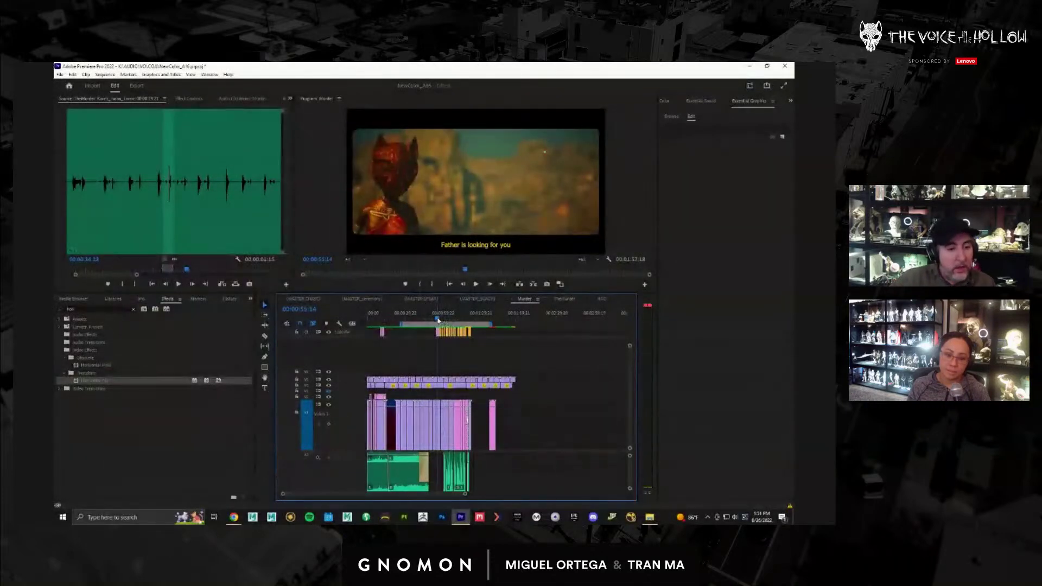
click(432, 320)
key(space)
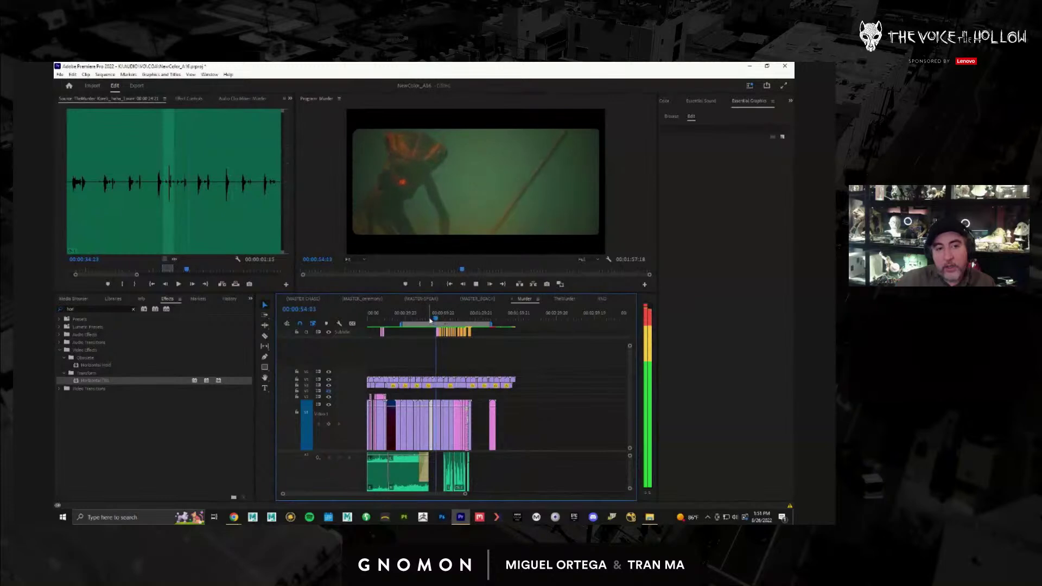
key(space)
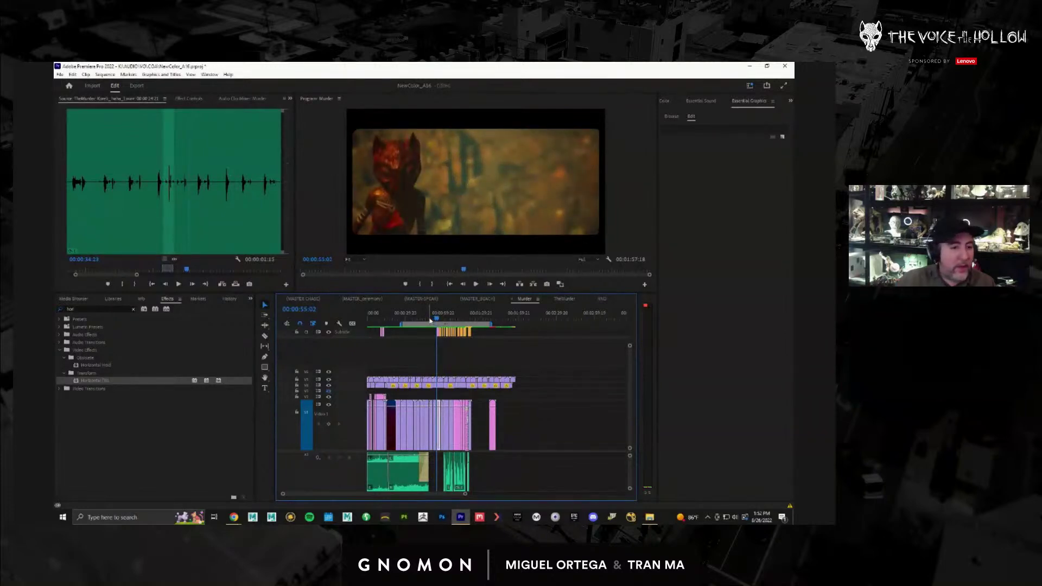
key(Left)
key(Left)
key(Left)
key(Left)
key(Left)
key(Left)
key(Left)
key(Left)
key(Left)
key(Left)
key(Left)
key(Left)
key(Left)
key(Left)
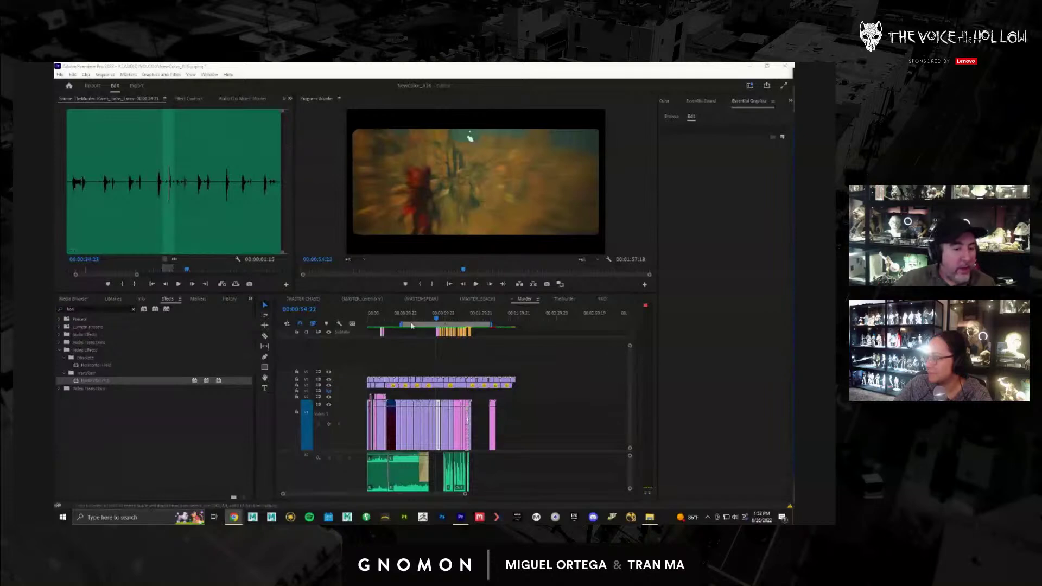
mouse_move(433, 321)
mouse_down()
mouse_move(418, 322)
mouse_move(441, 323)
mouse_up()
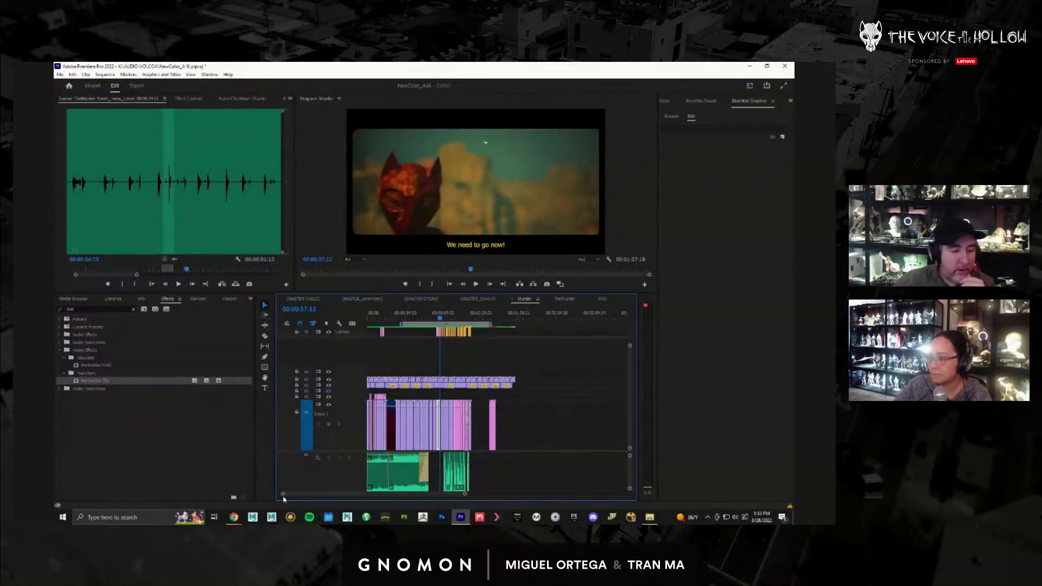
key(equal)
key(equal)
key(equal)
key(equal)
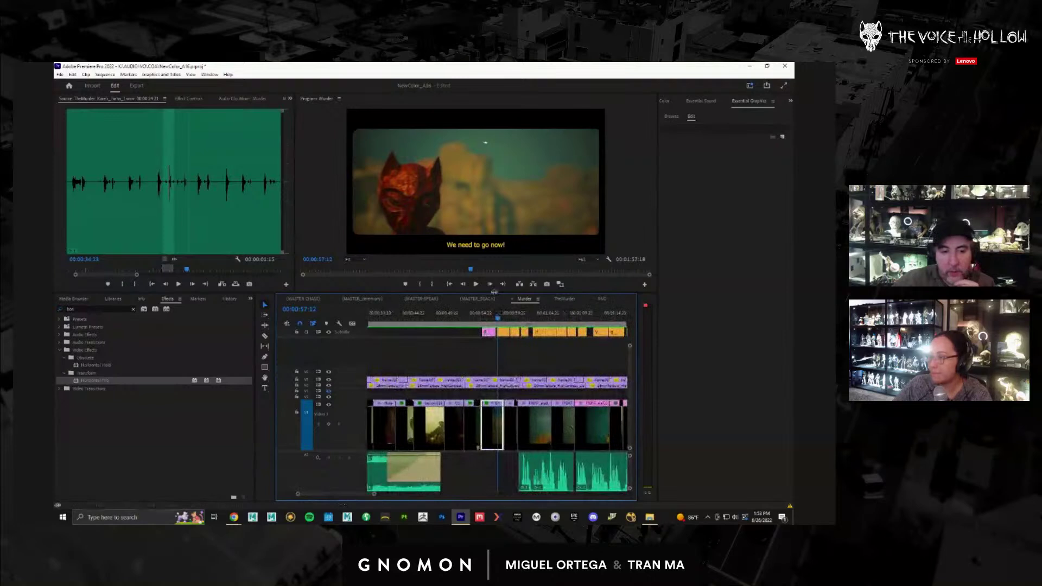
- Turn off Horizontal Flip on the 'Father is looking for you' shot, with Dehancer Pro collapsed
drag(497, 320, 487, 320)
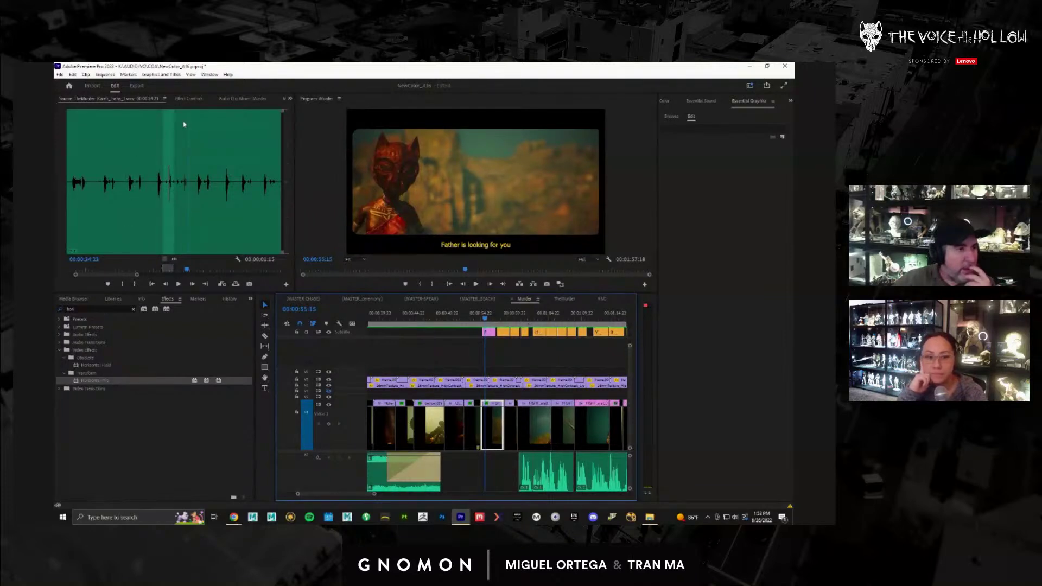
click(191, 104)
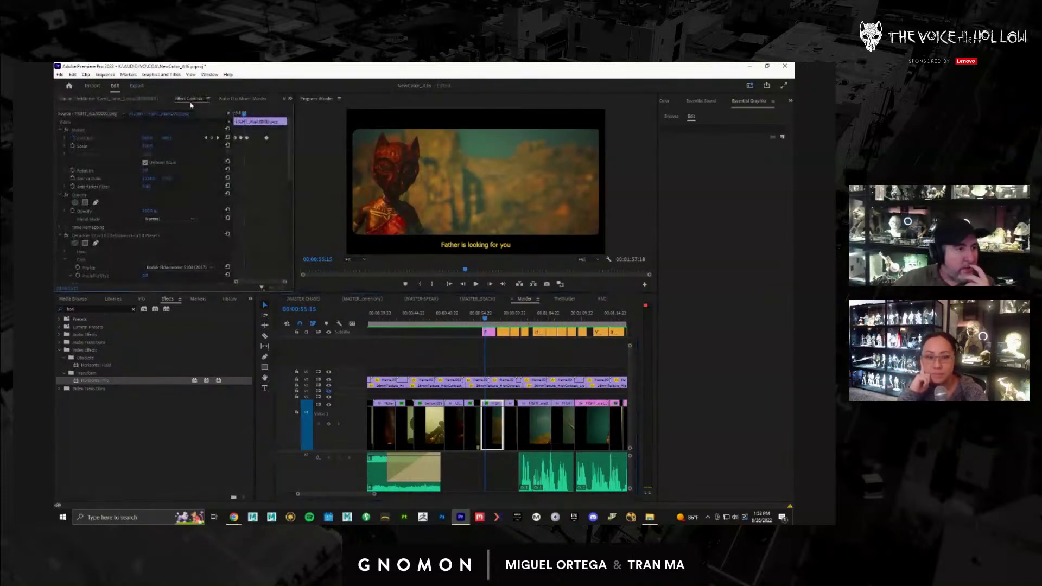
click(60, 237)
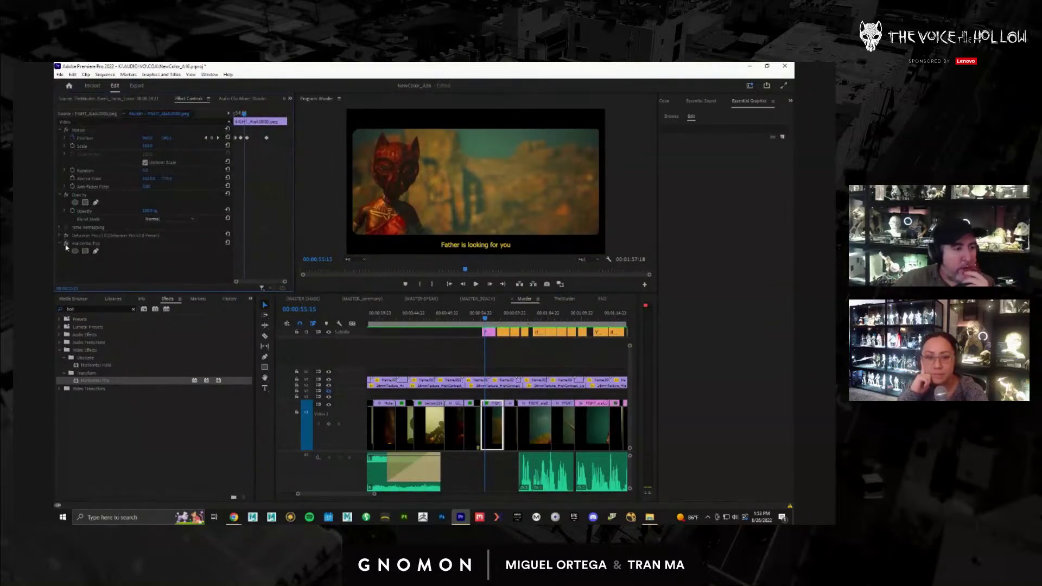
click(66, 244)
- Review the green creature shot and the 'Father is looking for you' shot by scrubbing and playing
click(475, 319)
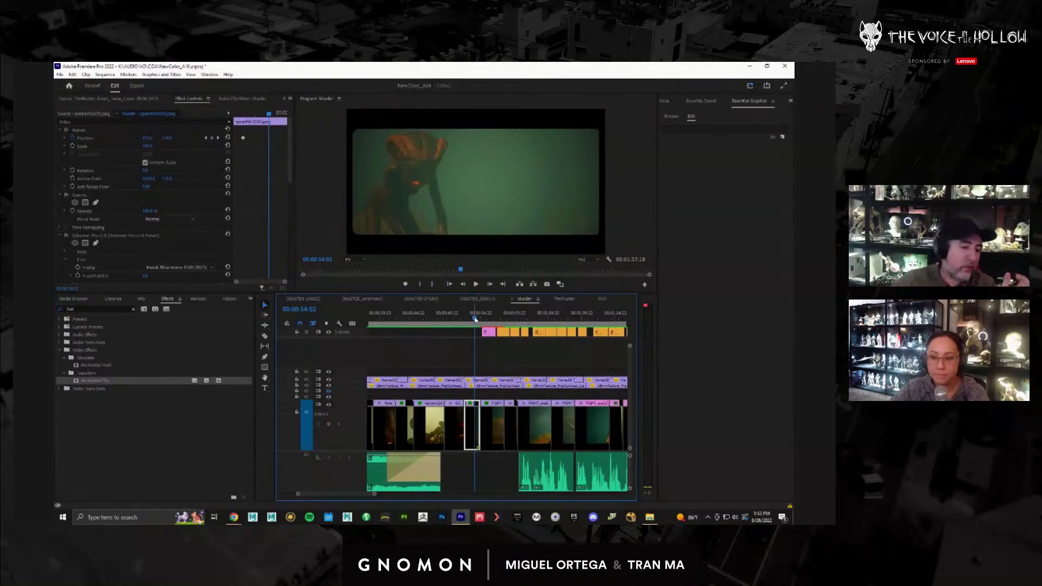
drag(474, 318, 468, 318)
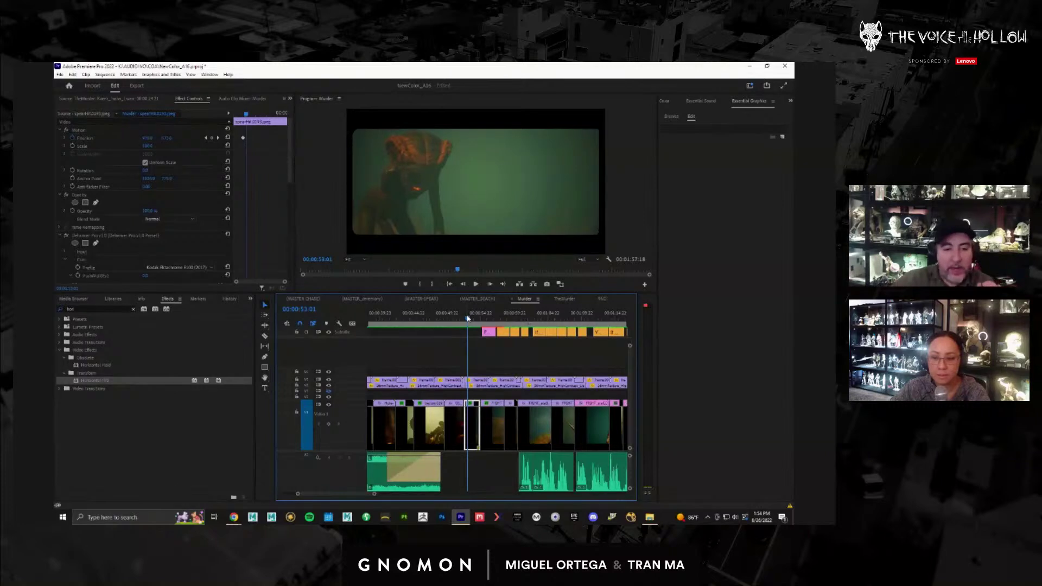
mouse_move(467, 319)
mouse_down()
mouse_move(487, 320)
mouse_move(467, 319)
mouse_move(477, 321)
mouse_up()
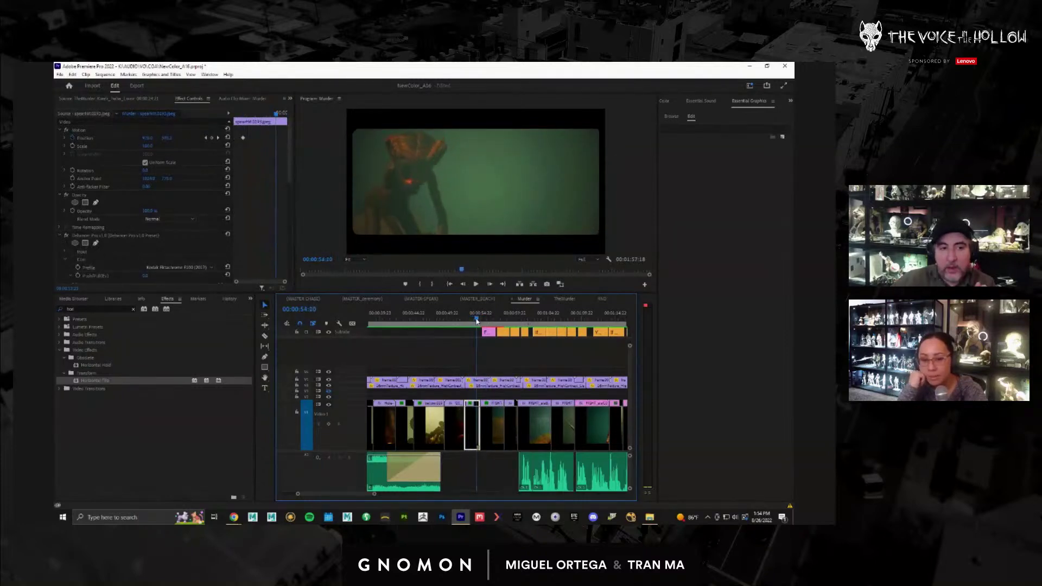
click(486, 319)
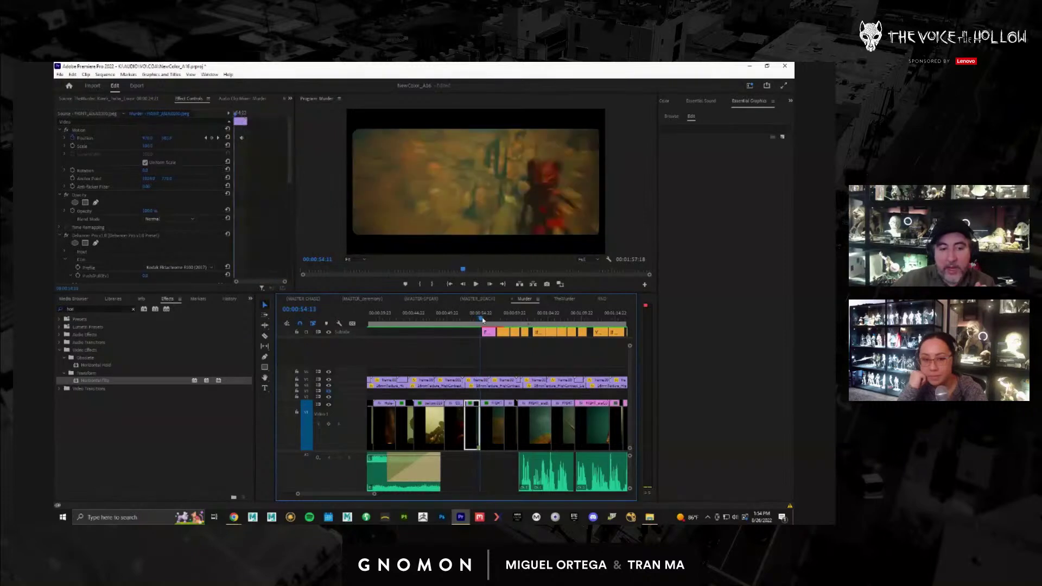
key(space)
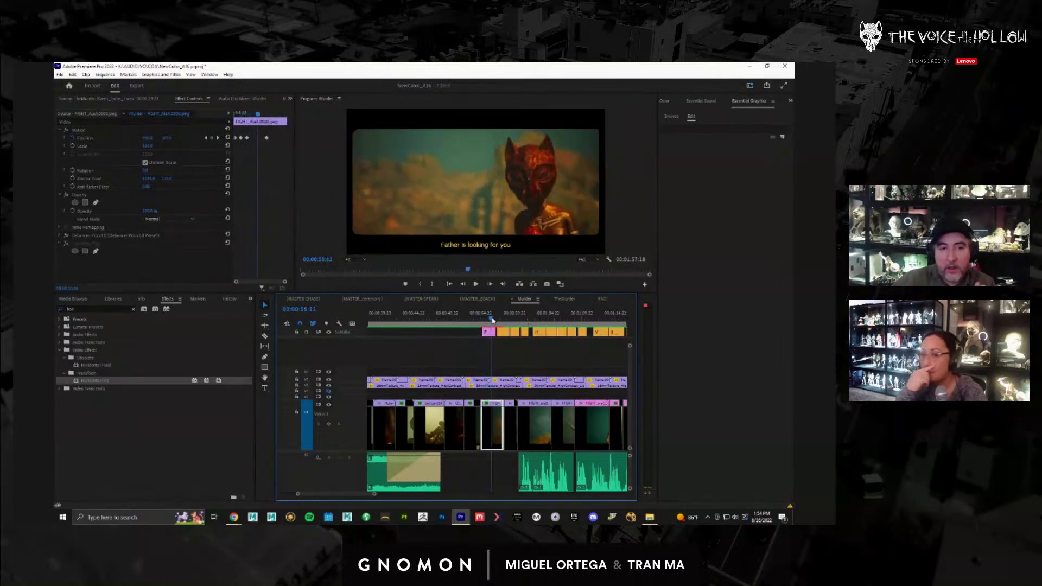
click(496, 319)
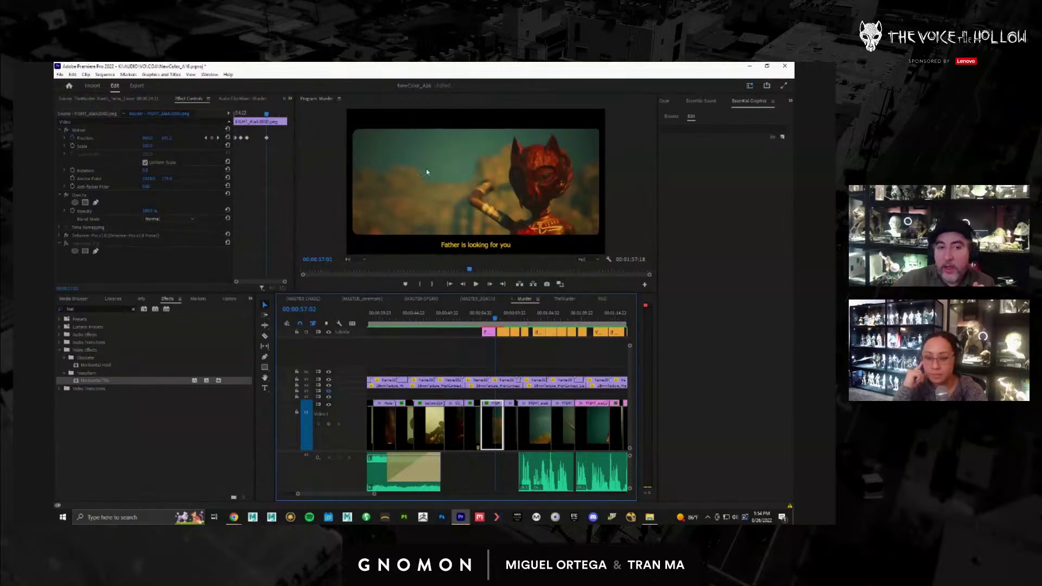
drag(501, 323, 513, 326)
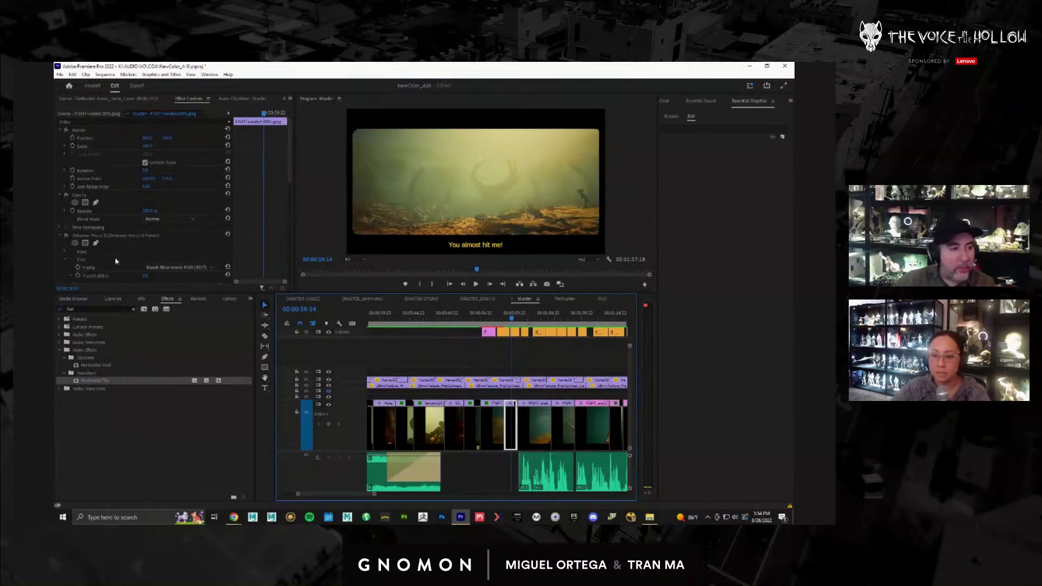
click(493, 320)
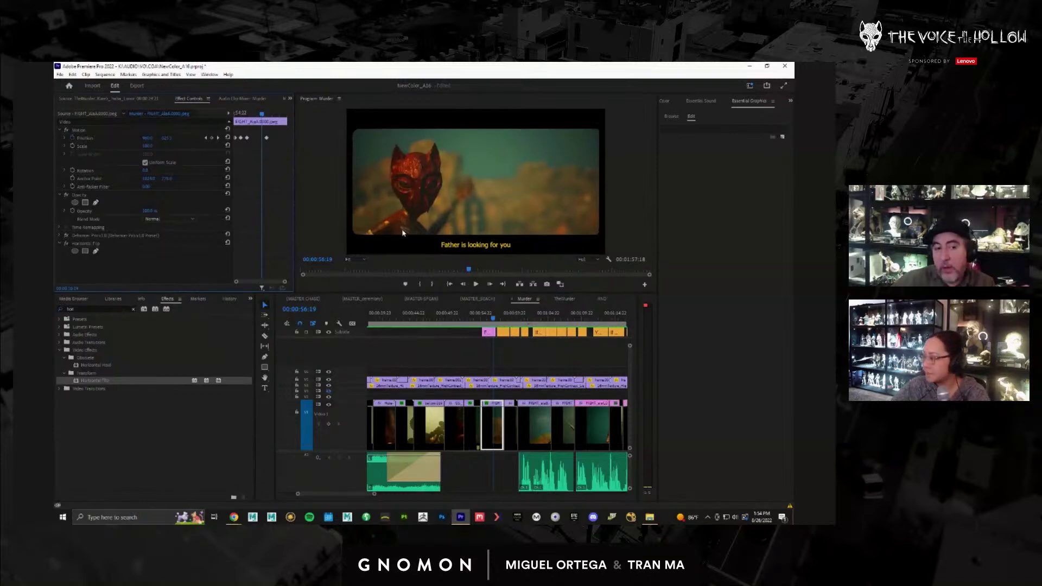
- Scrub and play the fight shots from the masked-figure shot to just before 'Now!'
click(486, 323)
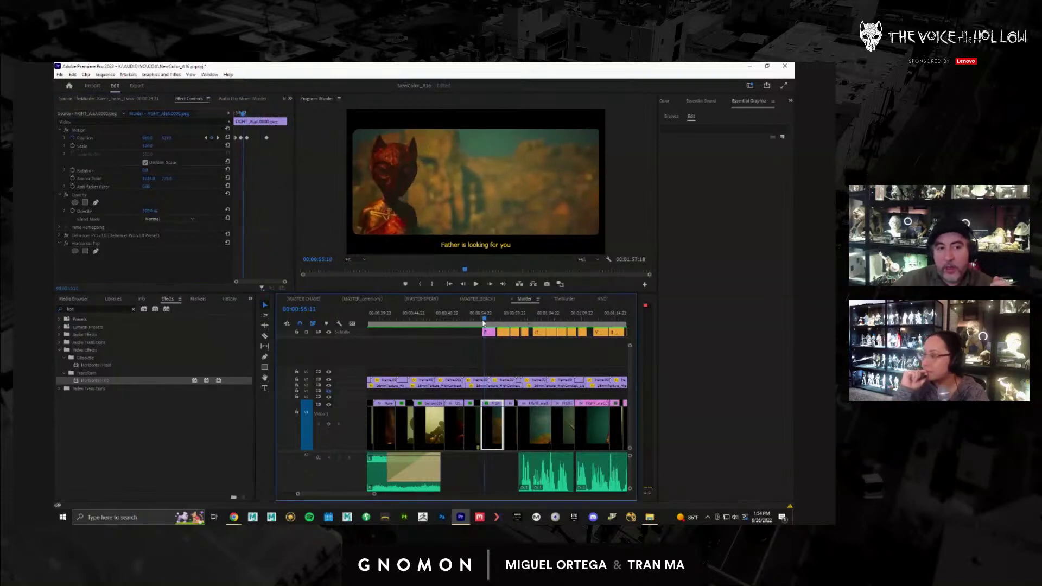
drag(487, 324, 501, 327)
key(space)
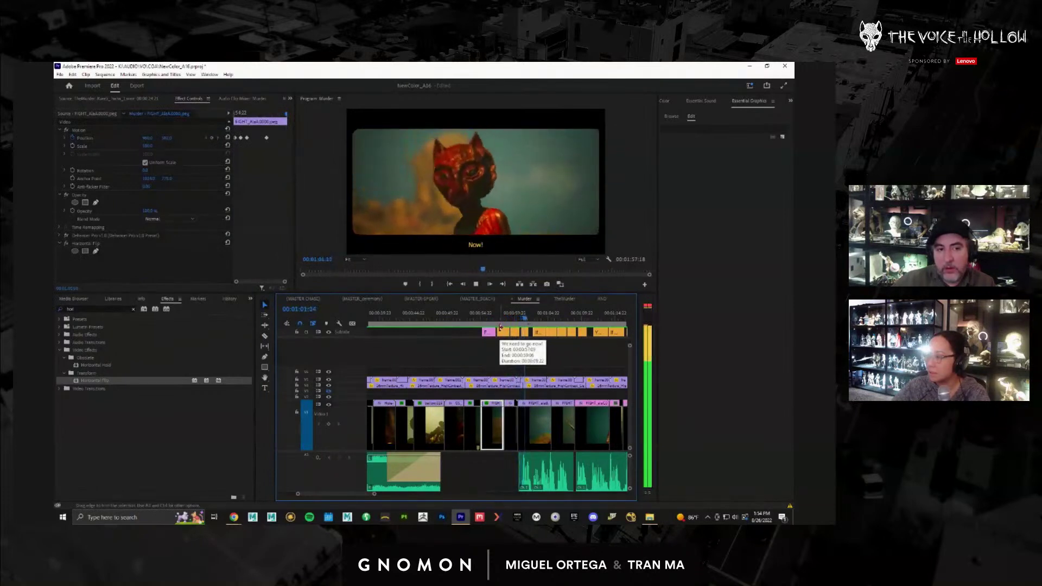
click(534, 324)
drag(534, 325, 521, 328)
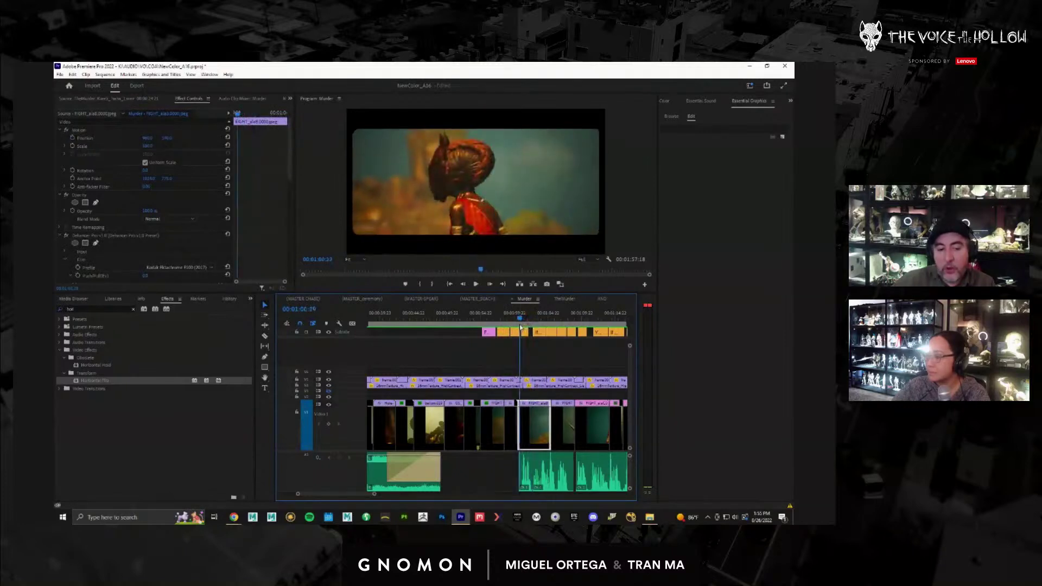
- Replay the 'Now!' moment, move to the 'We need to go!' shot, and zoom out fully
key(space)
key(space)
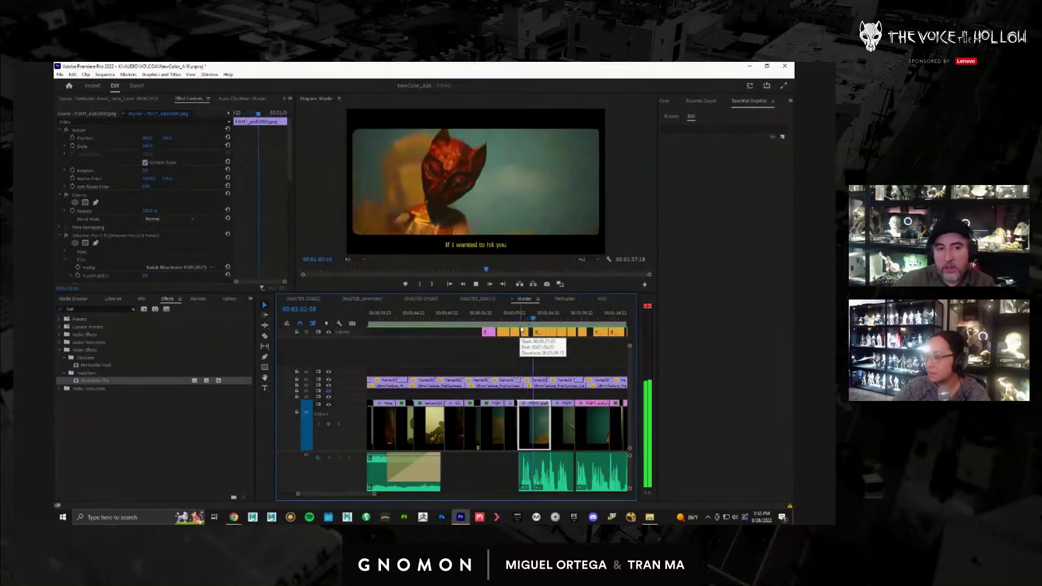
click(530, 325)
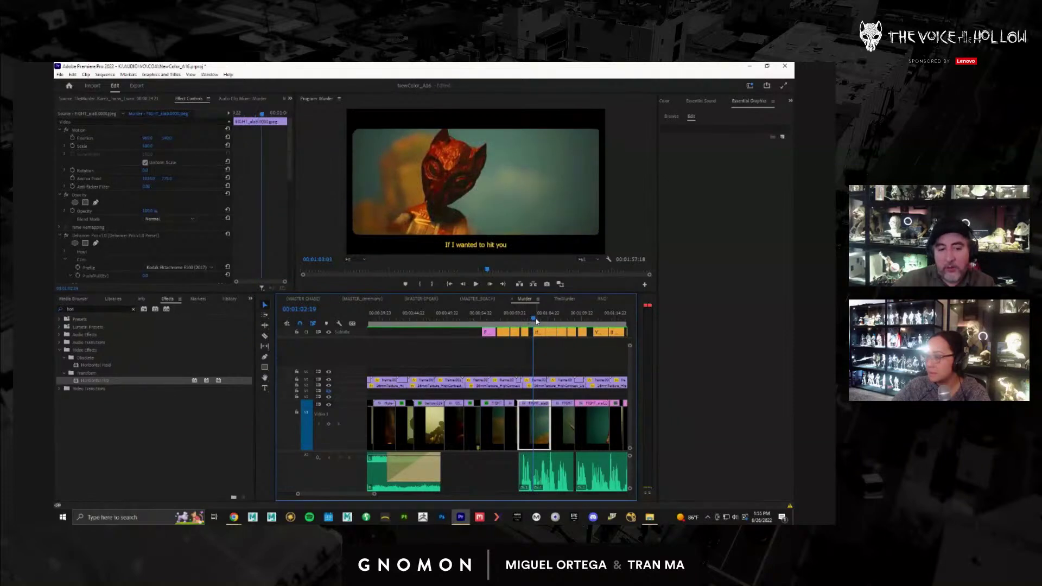
key(space)
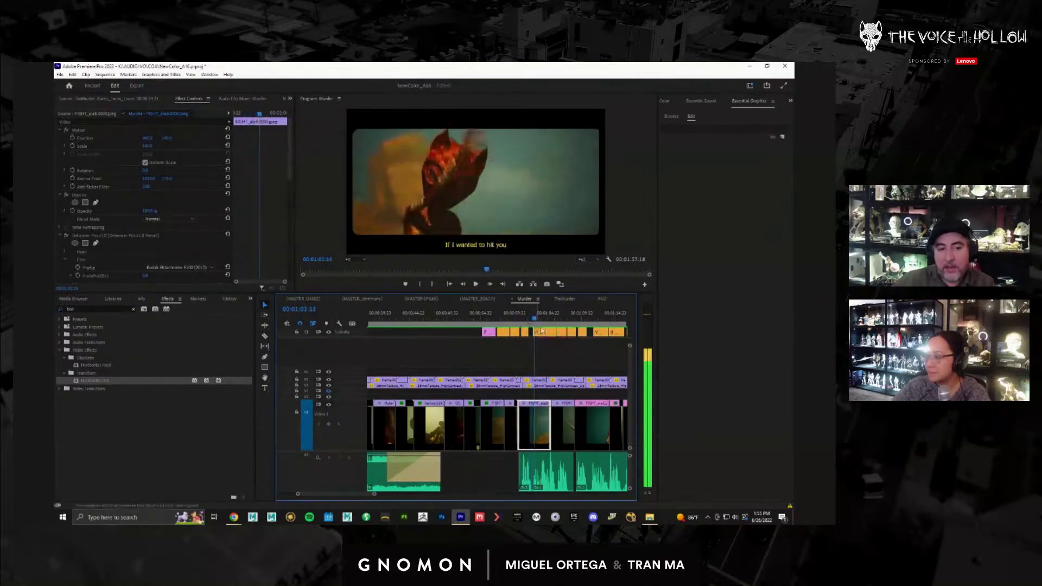
drag(530, 325, 551, 324)
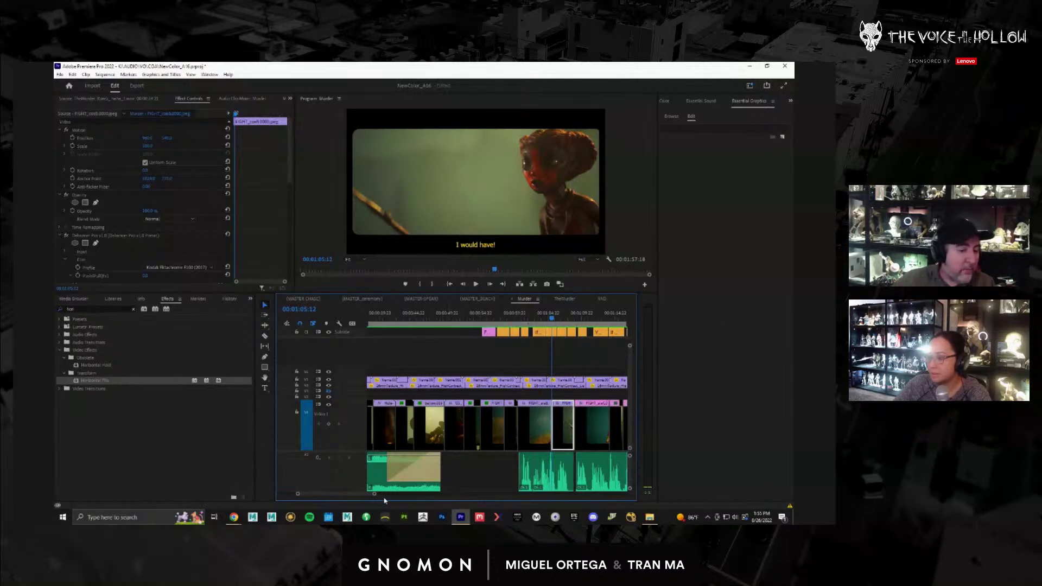
drag(375, 495, 452, 495)
drag(462, 319, 463, 326)
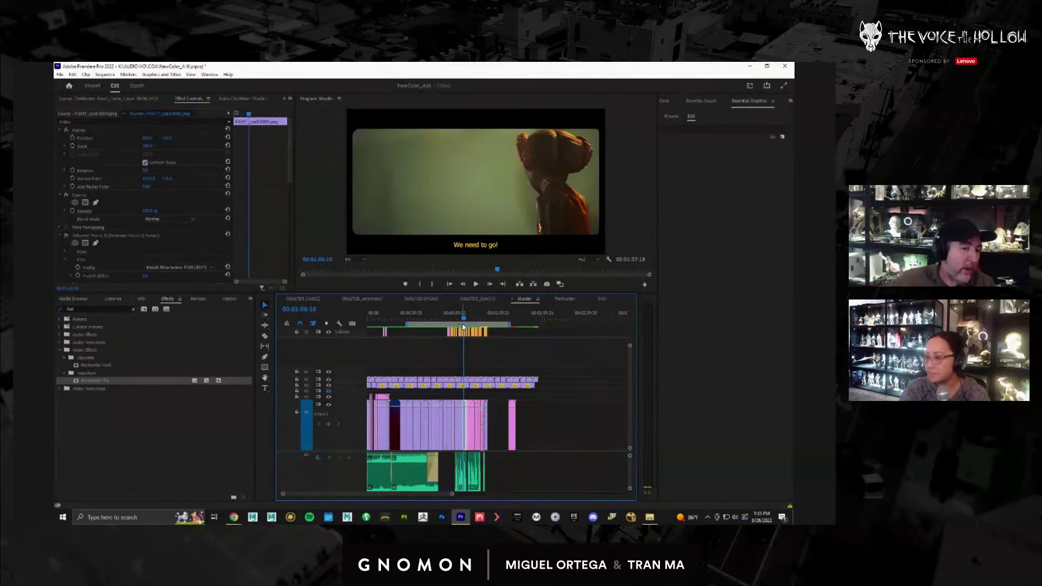
- Scrub from the 'you're no Leopard.' shot to the sequence end, then jump to the start
click(480, 319)
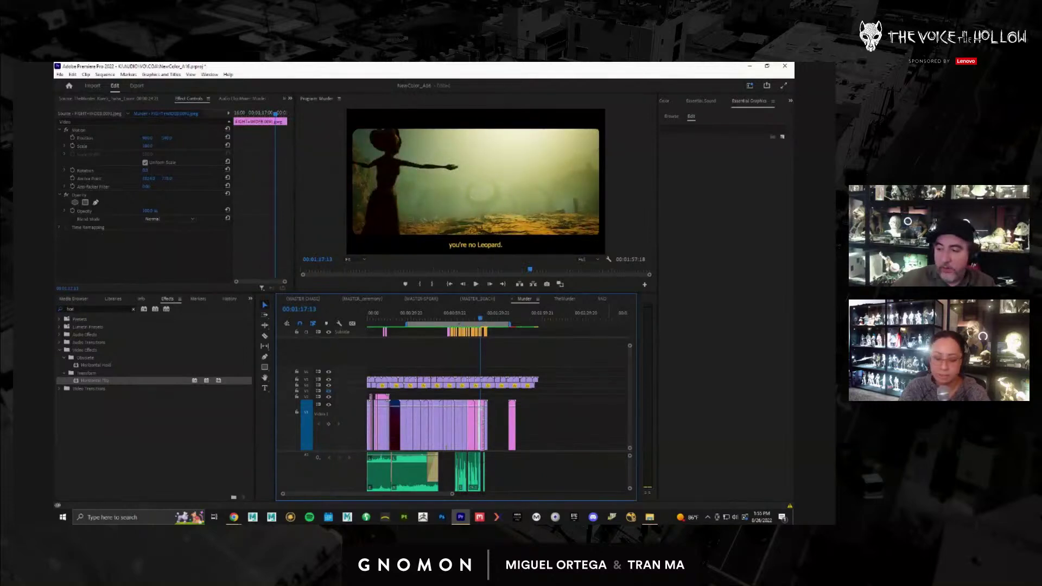
drag(479, 323, 488, 324)
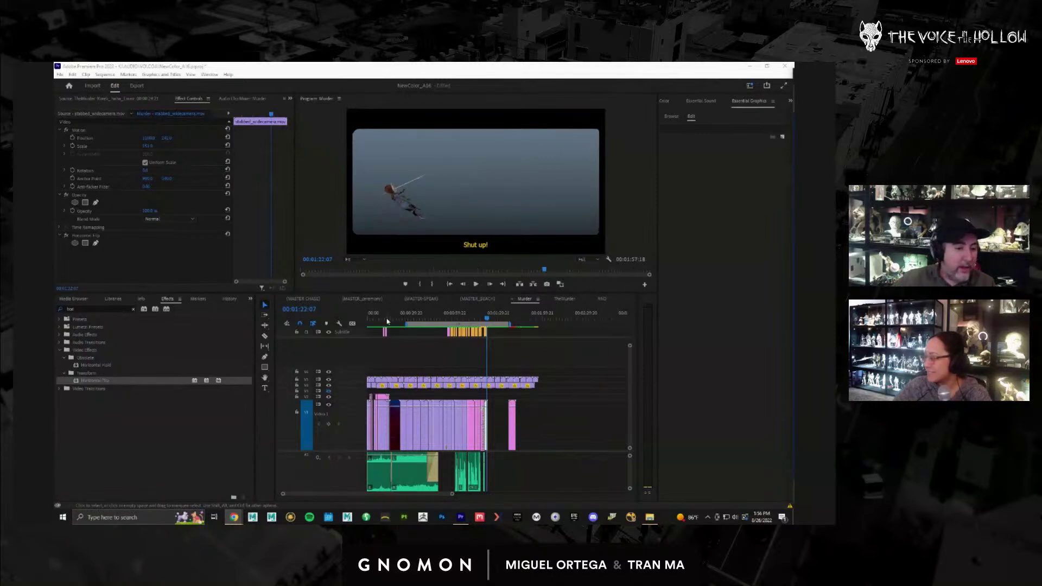
key(Home)
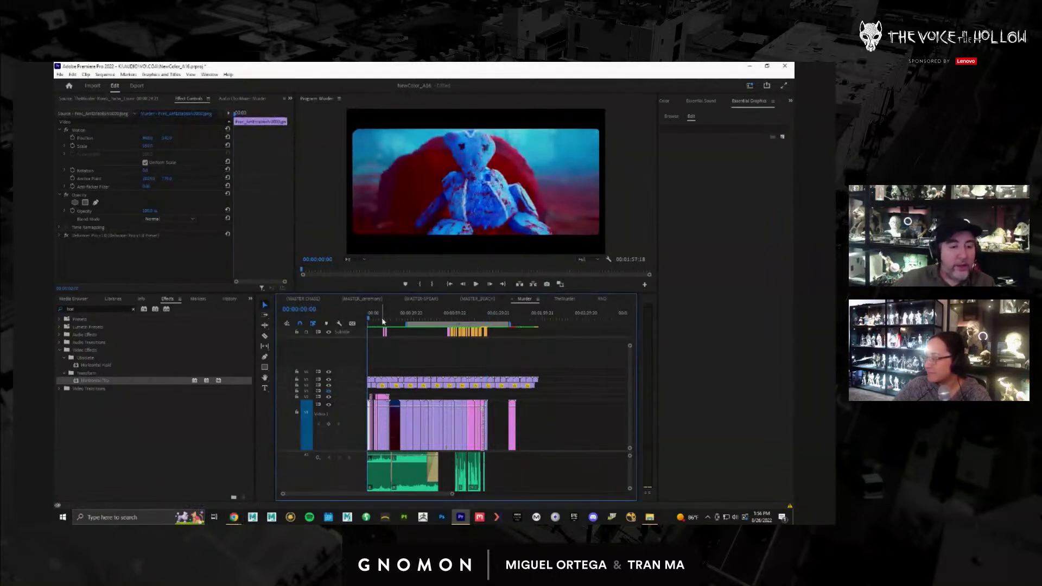
- Preview and play the opening teddy-bear seconds, returning the playhead to 00:00:00:00
drag(382, 321, 362, 322)
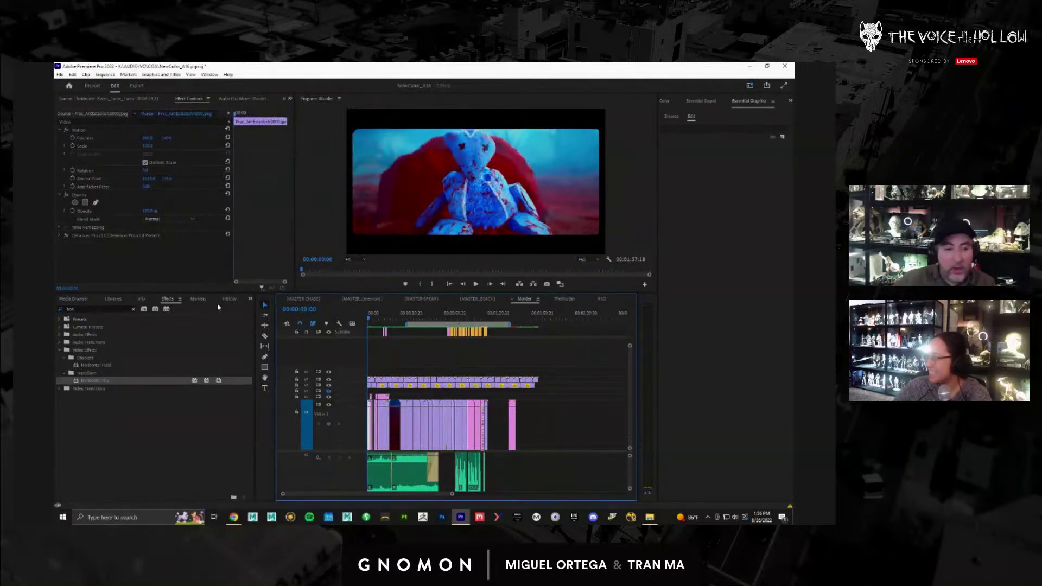
drag(382, 321, 361, 322)
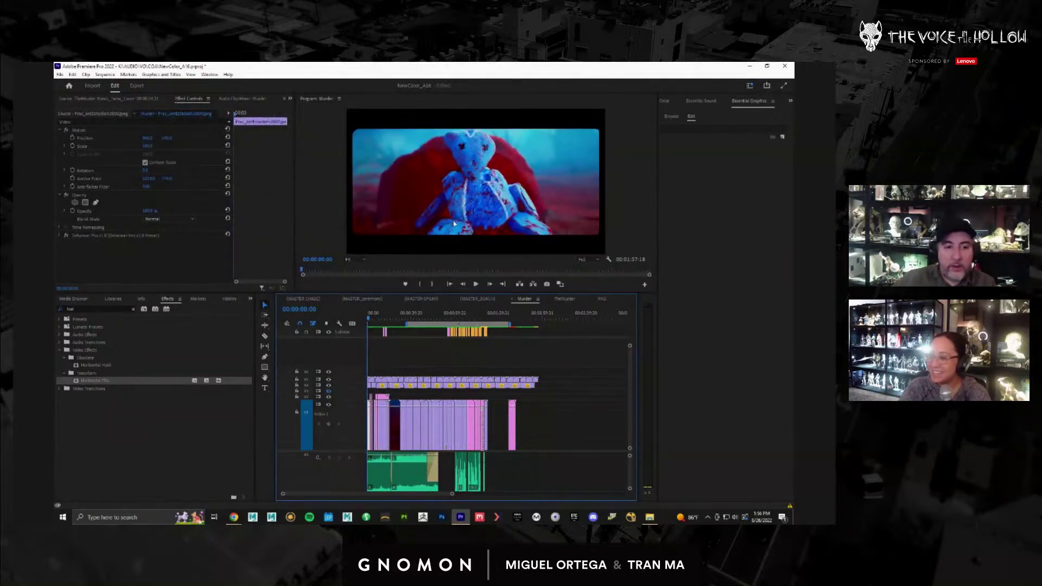
drag(379, 321, 362, 323)
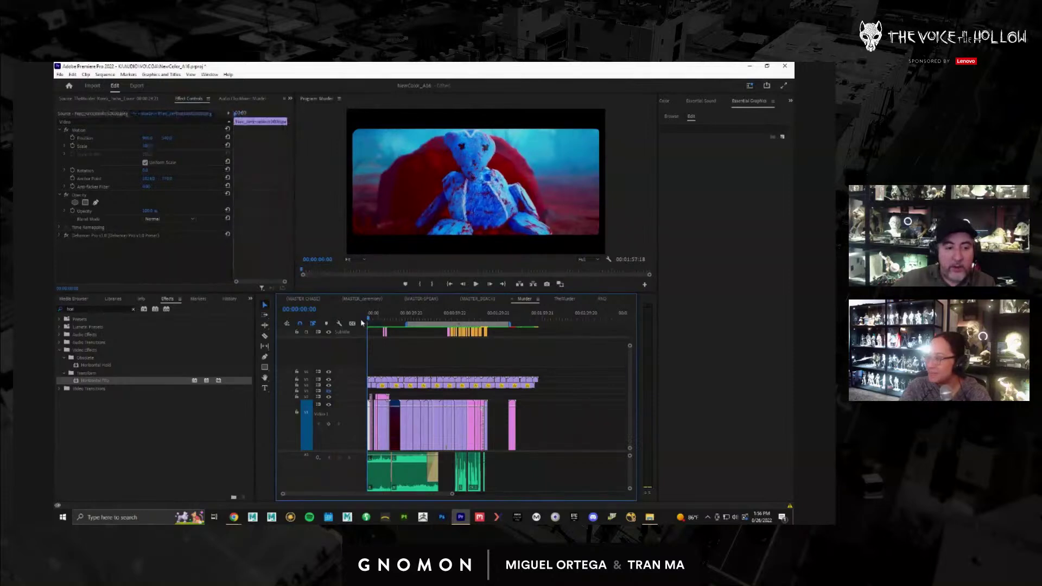
key(space)
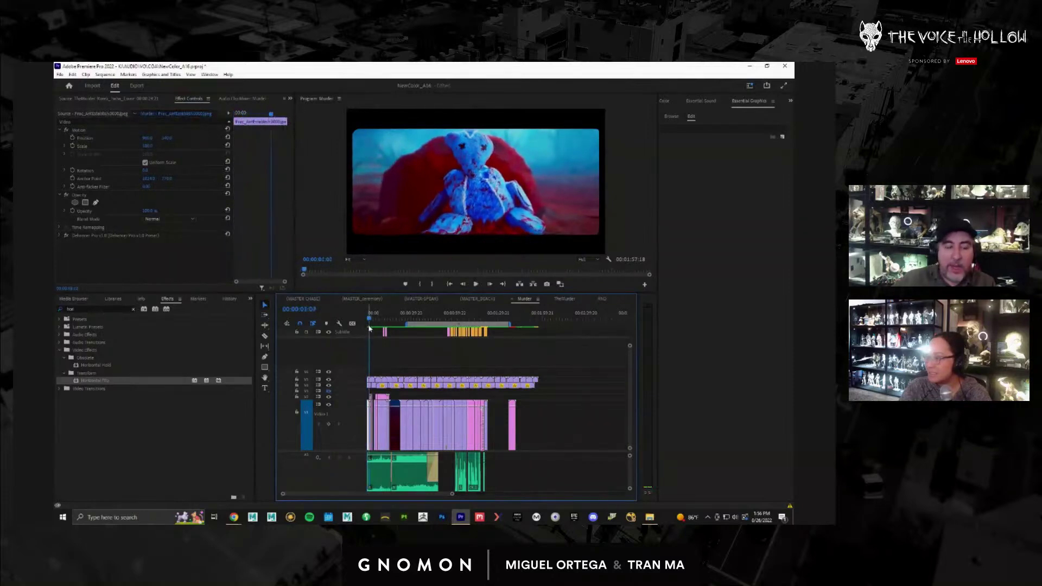
drag(373, 321, 357, 321)
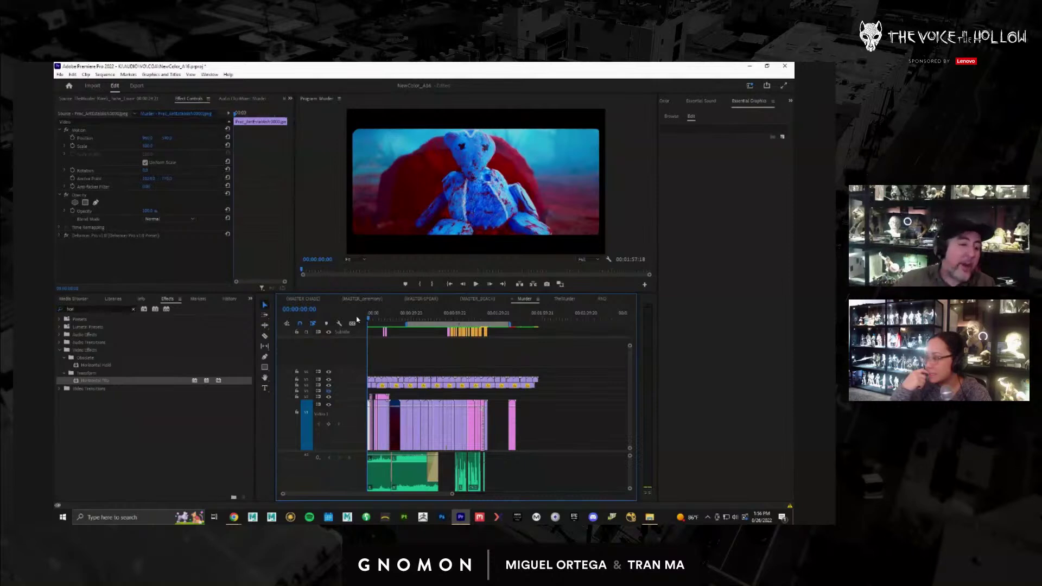
- Scrub MASTER_BEACH to its two-character shot, then scrub Murder to the 'I am a Leopard' shot
click(477, 299)
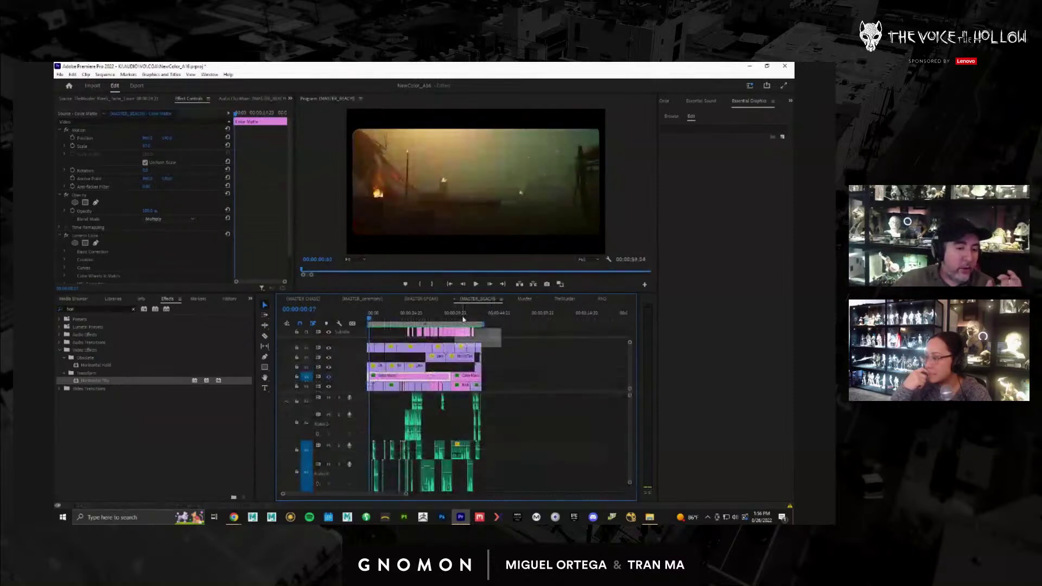
click(469, 319)
mouse_move(469, 320)
mouse_down()
mouse_move(478, 317)
mouse_move(438, 314)
mouse_move(481, 318)
mouse_up()
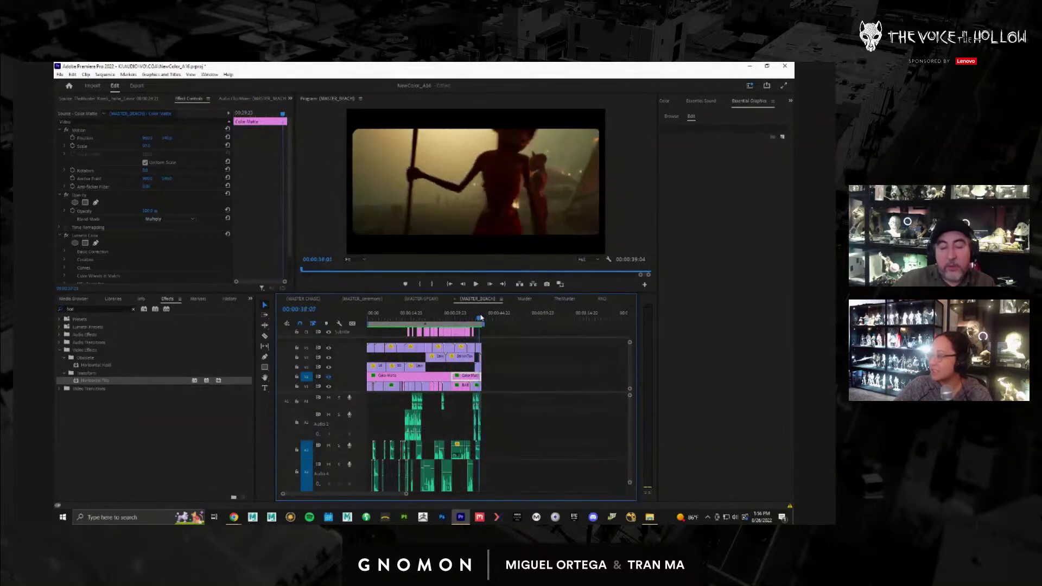
click(525, 300)
drag(368, 323, 383, 320)
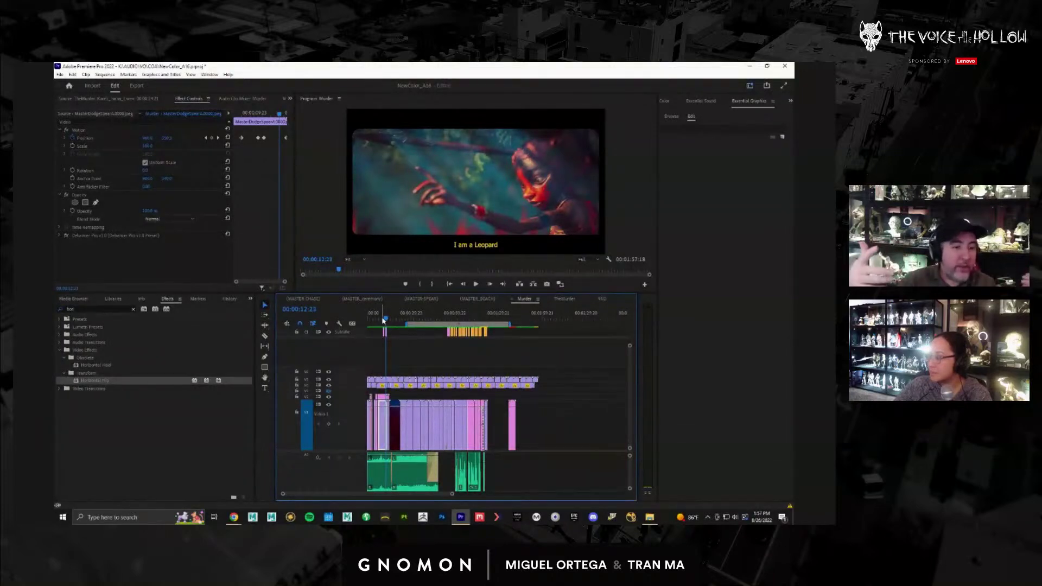
- Play the Murder sequence from near its start, stopping on the blue forest shot
mouse_move(381, 319)
mouse_down()
mouse_move(365, 319)
mouse_move(517, 323)
mouse_move(377, 326)
mouse_up()
key(space)
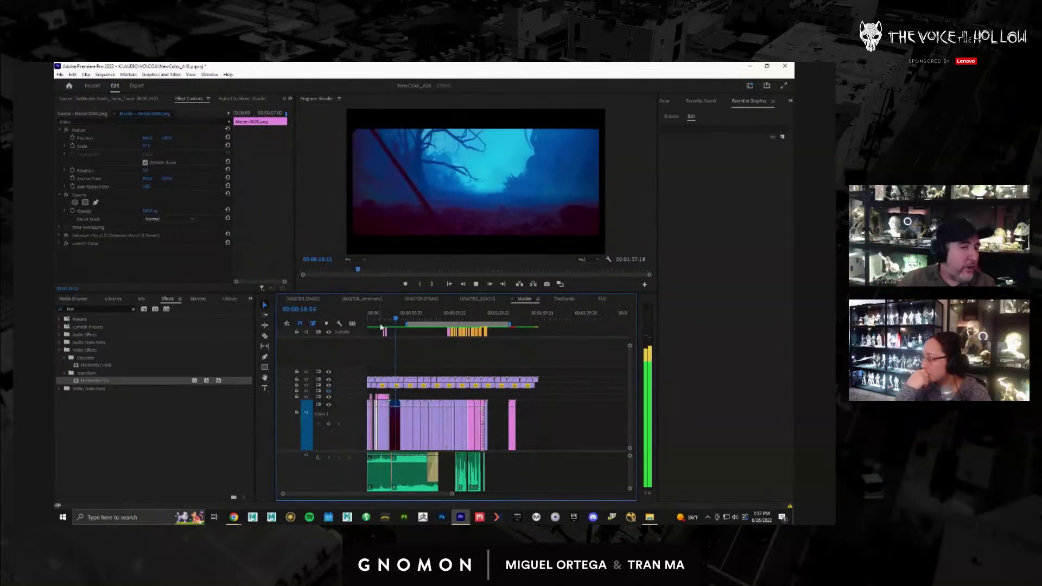
key(space)
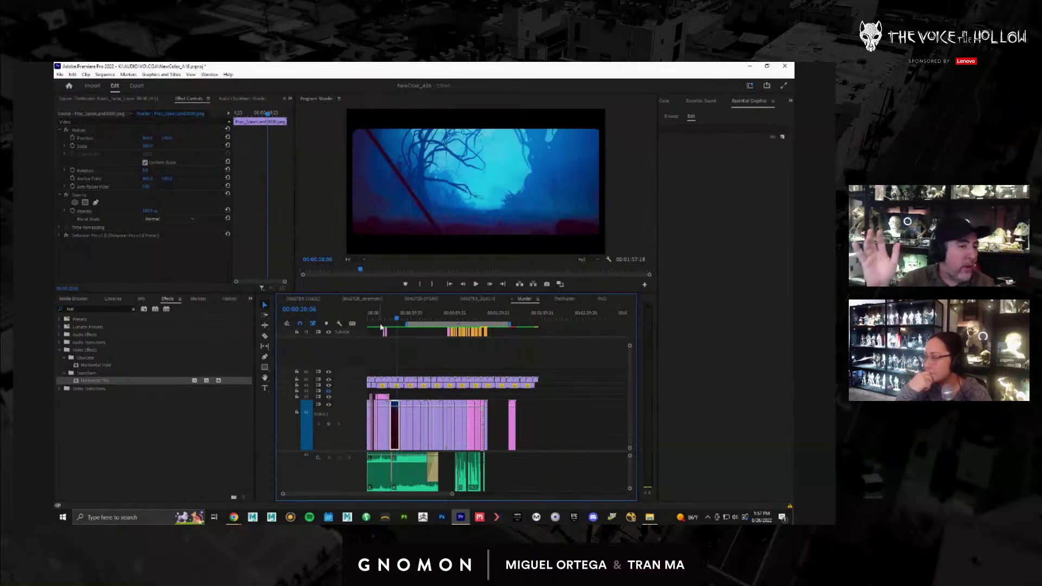
- Play a little more of Murder, then open MASTER_SPEAR and scrub back to earlier shots
key(space)
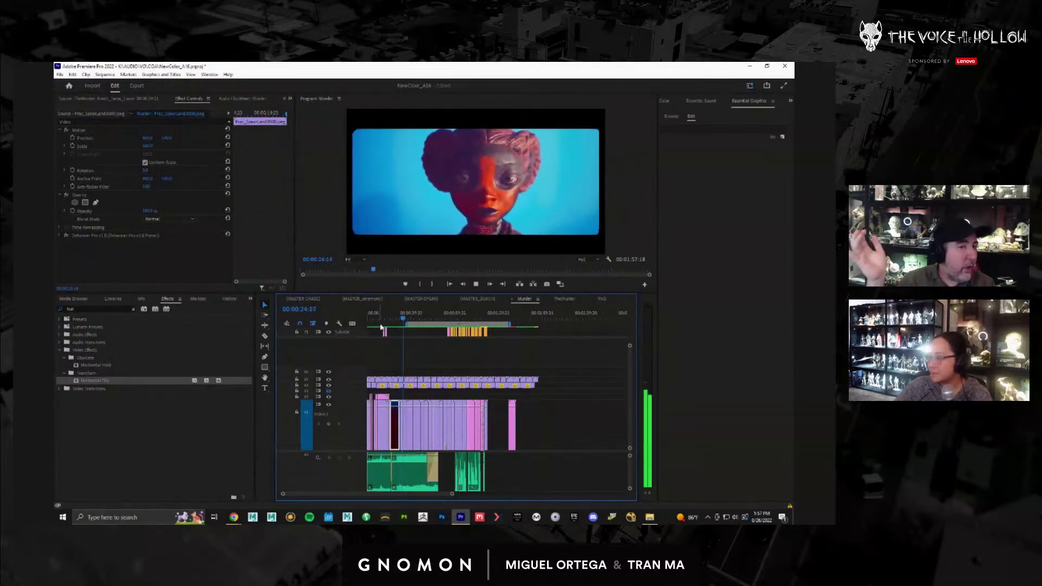
key(space)
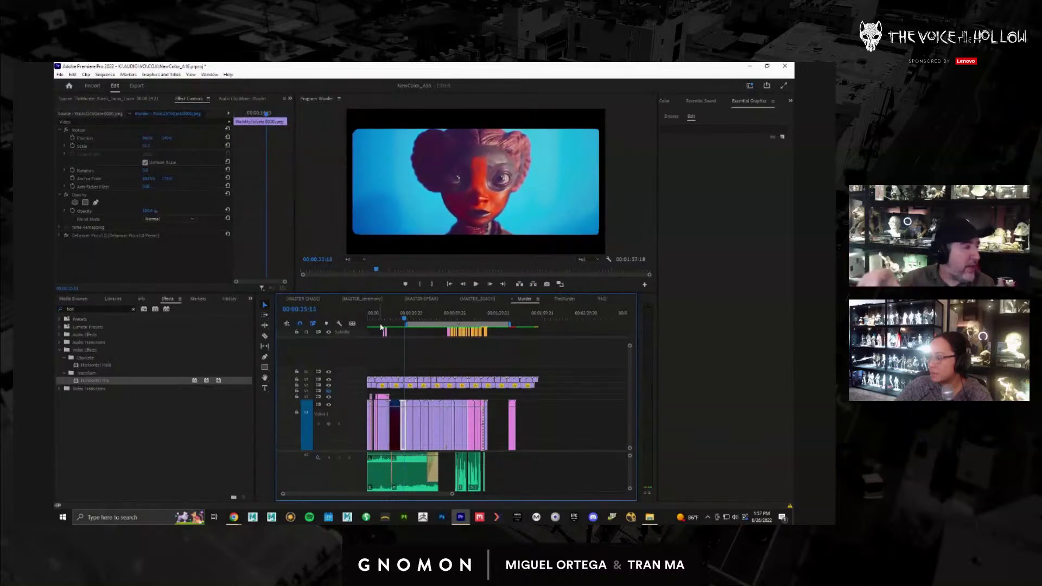
click(426, 298)
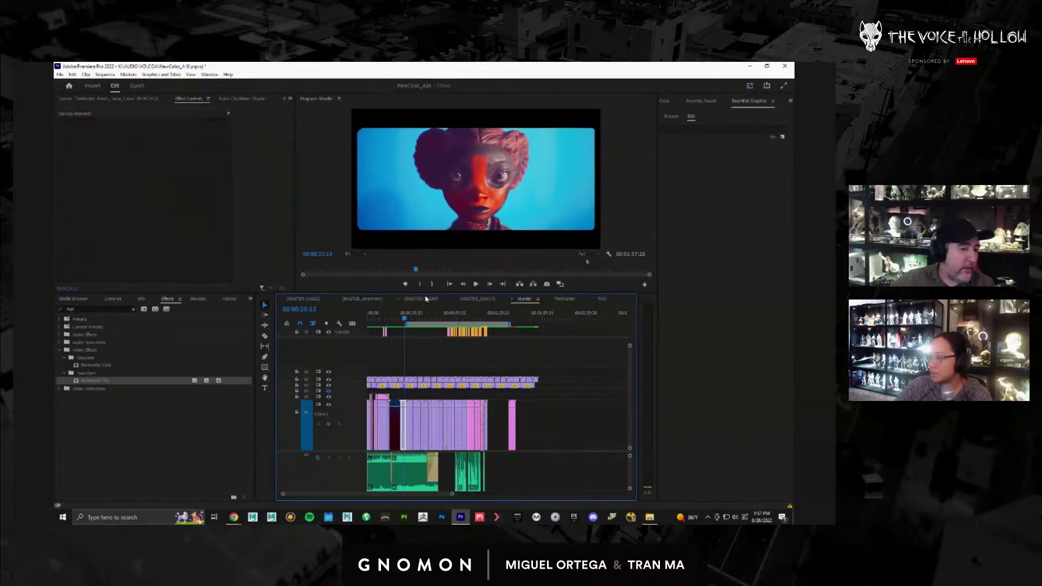
drag(466, 321, 400, 319)
- Play MASTER_SPEAR full screen through the foggy forest shots, then leave full screen
key(ctrl+grave)
key(space)
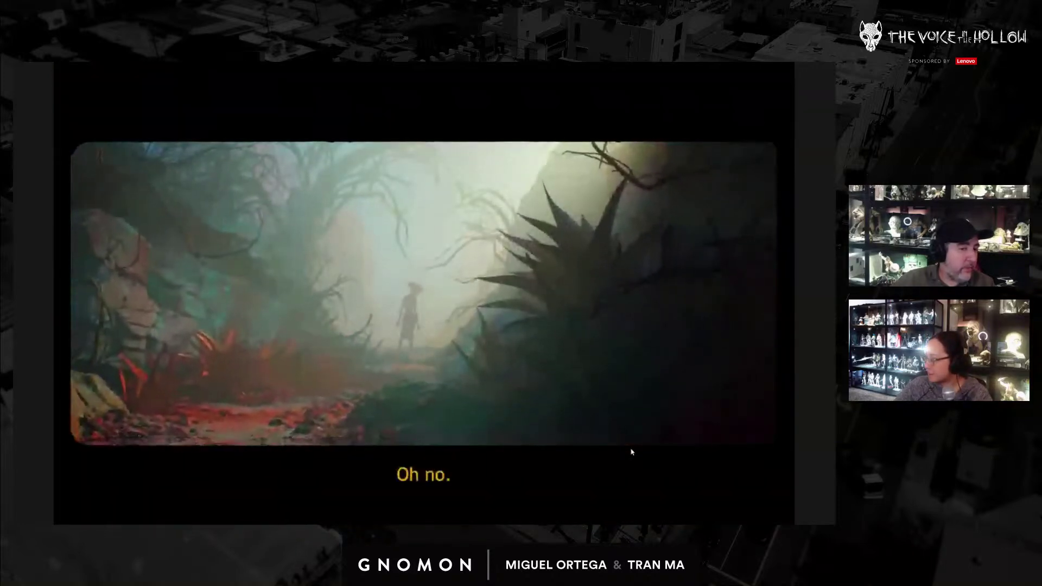
key(ctrl+grave)
key(ctrl+grave)
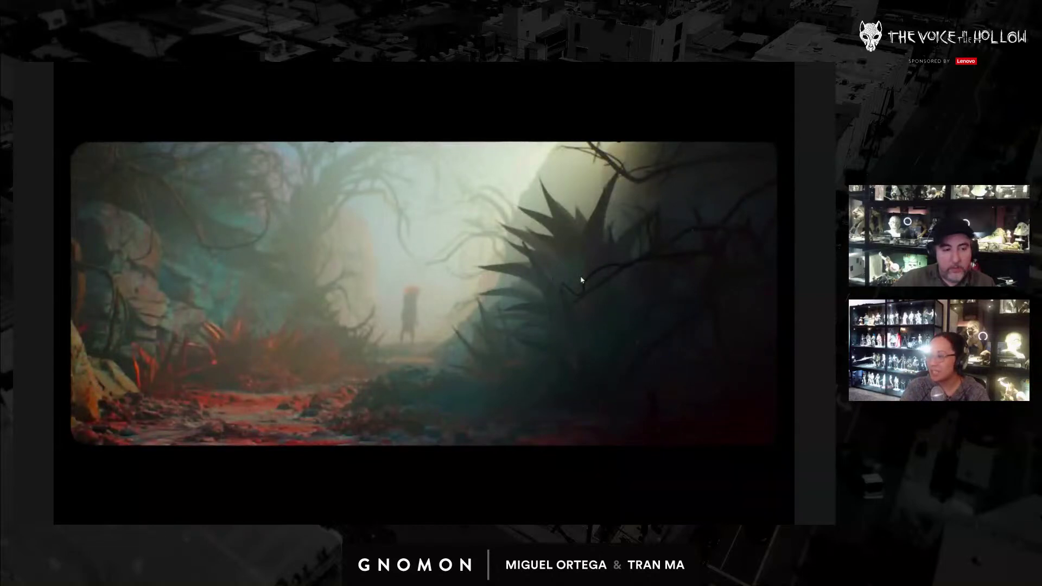
key(Escape)
- Back in the editor, play MASTER_SPEAR and move the playhead past about 41 seconds
click(438, 317)
key(space)
drag(440, 321, 444, 320)
drag(449, 320, 462, 322)
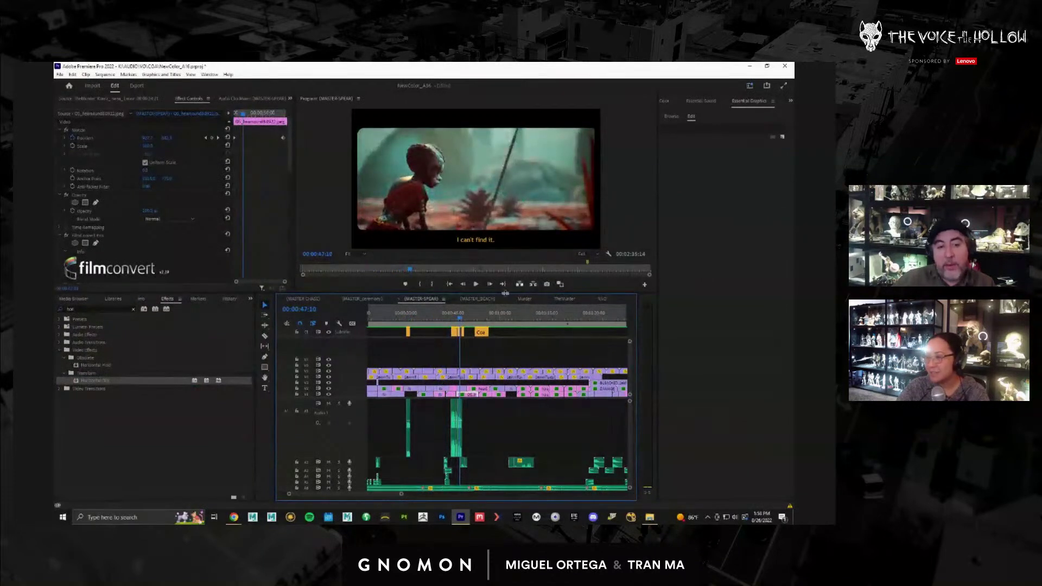
- Switch to the Murder sequence, skim its shots, and review it in full-screen playback
click(524, 299)
drag(417, 318, 415, 318)
key(ctrl+grave)
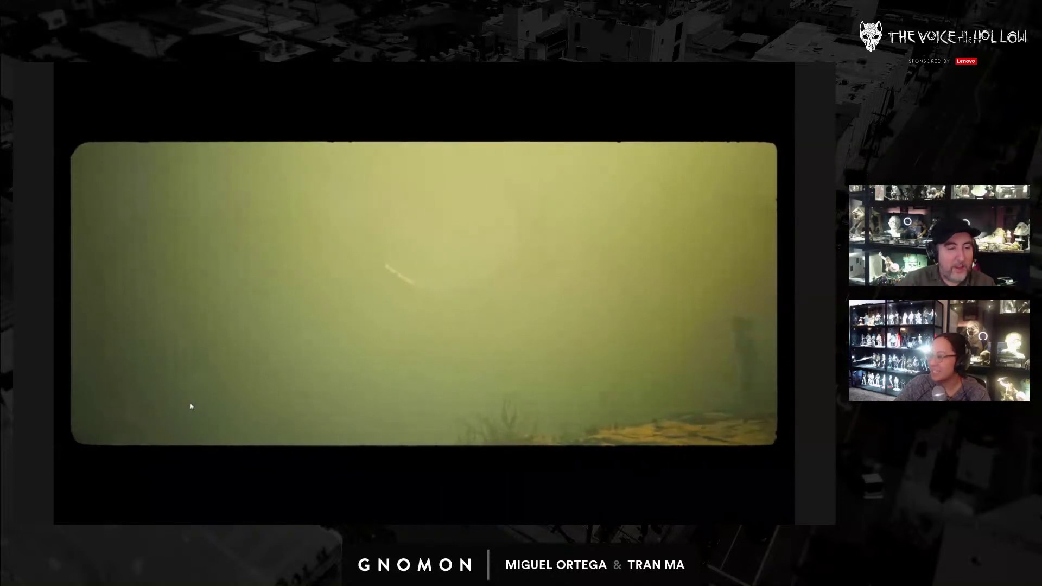
key(Escape)
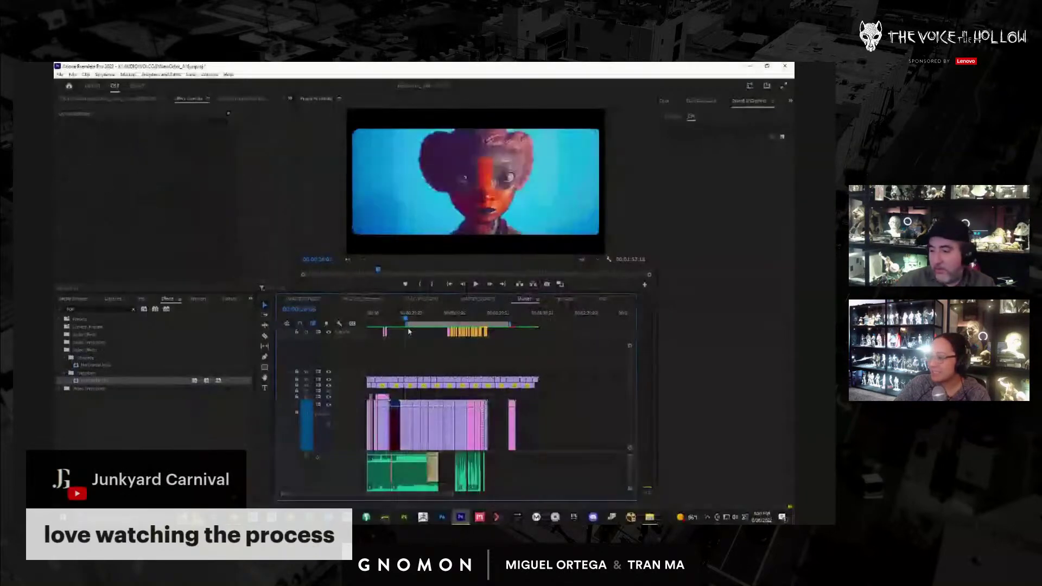
- Select the V1 clip, then view MASTER_ceremony before returning to MASTER_SPEAR
click(403, 426)
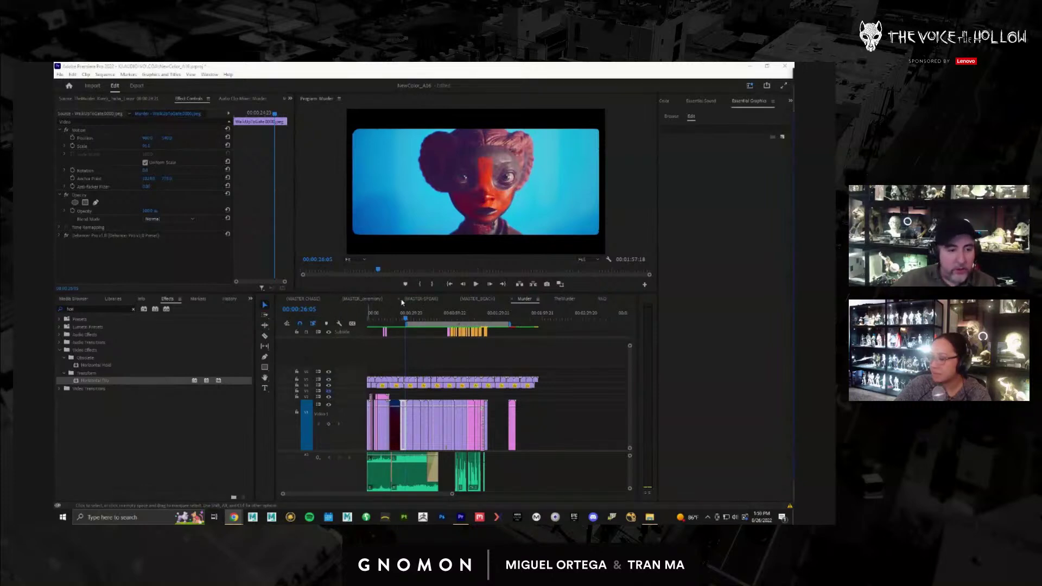
click(376, 300)
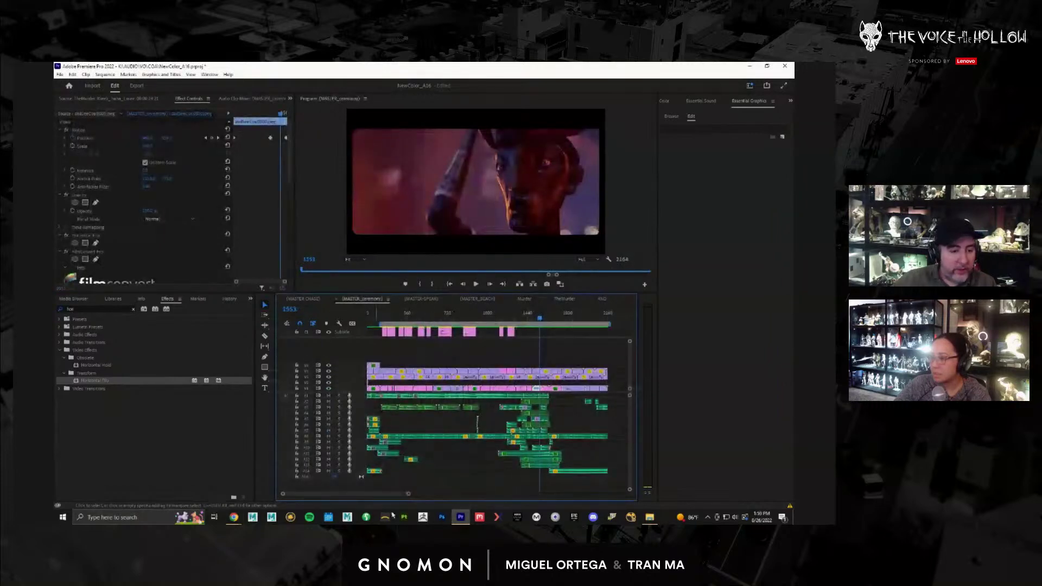
click(429, 298)
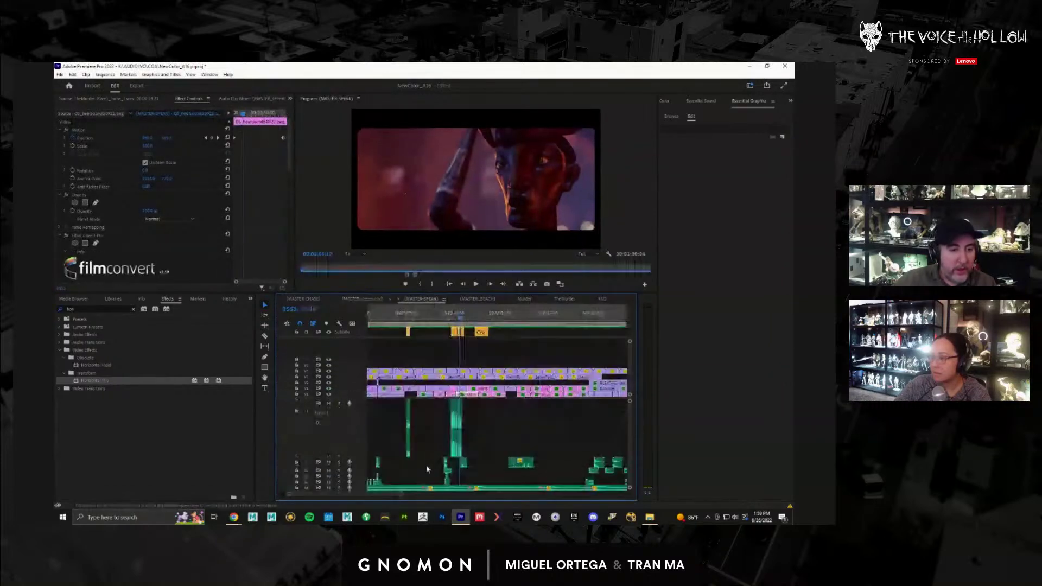
- Fit MASTER_SPEAR in the timeline at its start, then locate the Beginning_spear.mp4 render
key(minus)
key(minus)
key(minus)
key(minus)
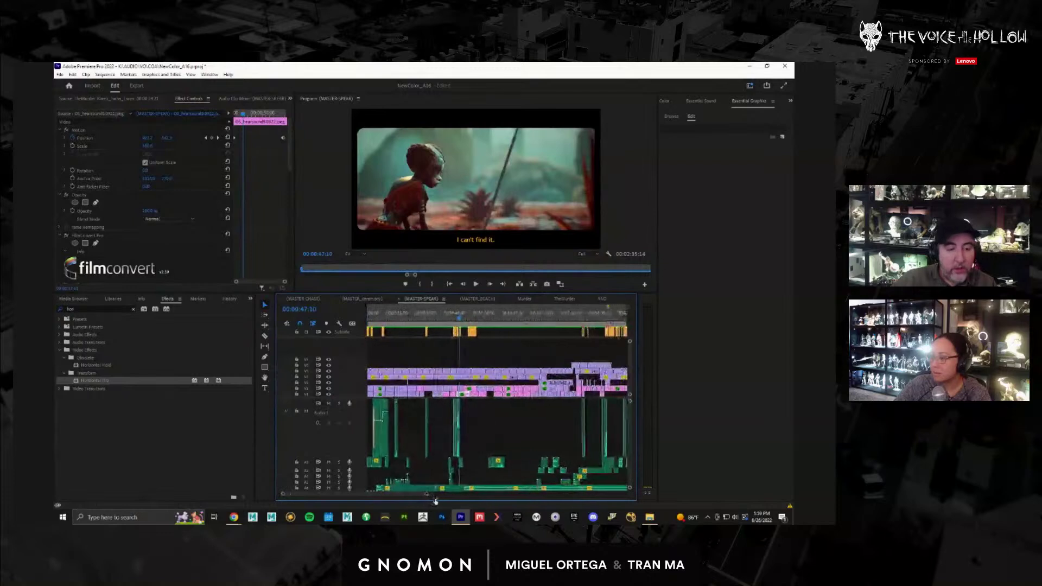
key(Home)
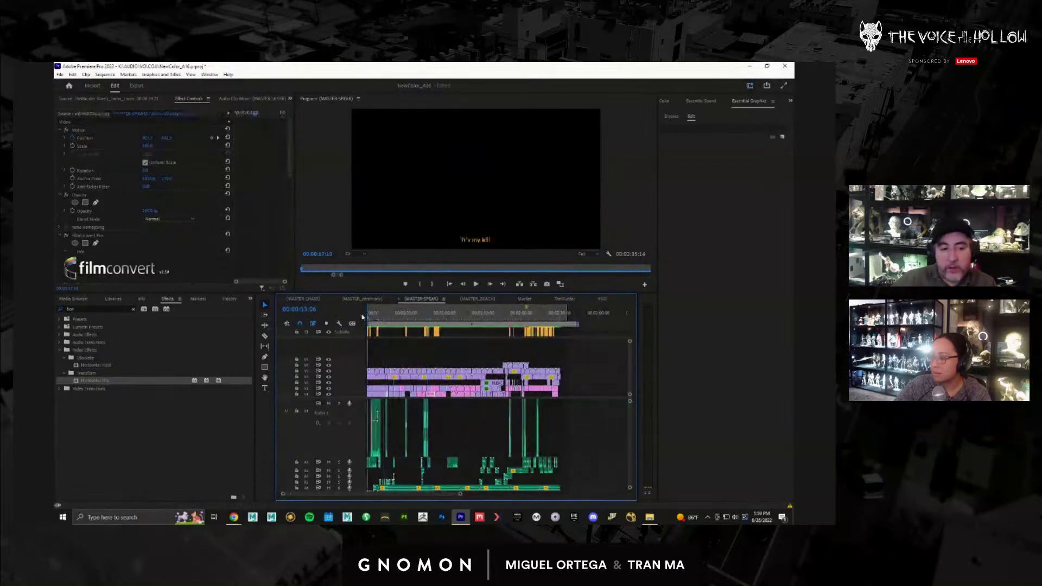
click(375, 315)
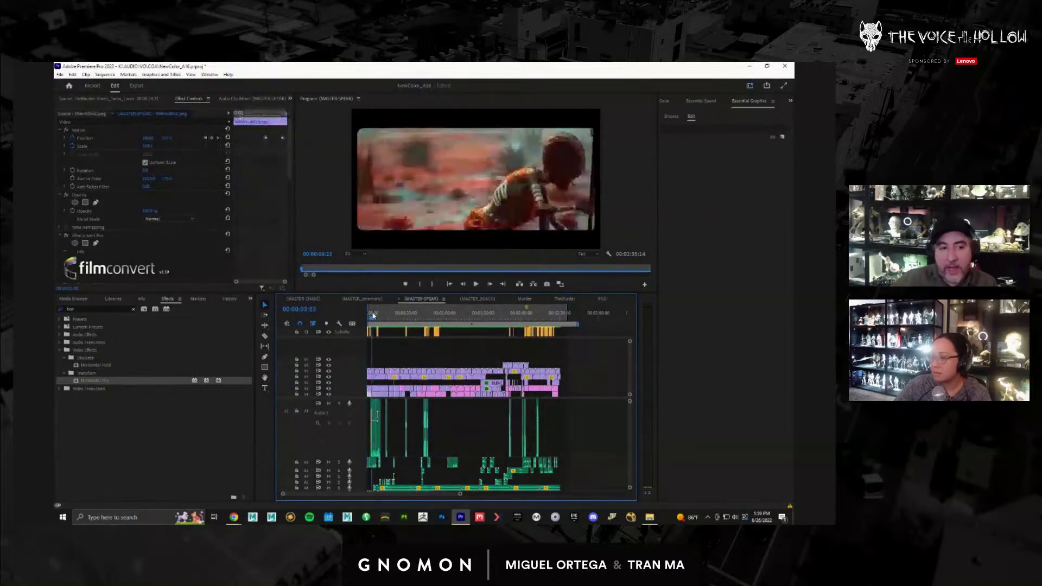
key(alt+Tab)
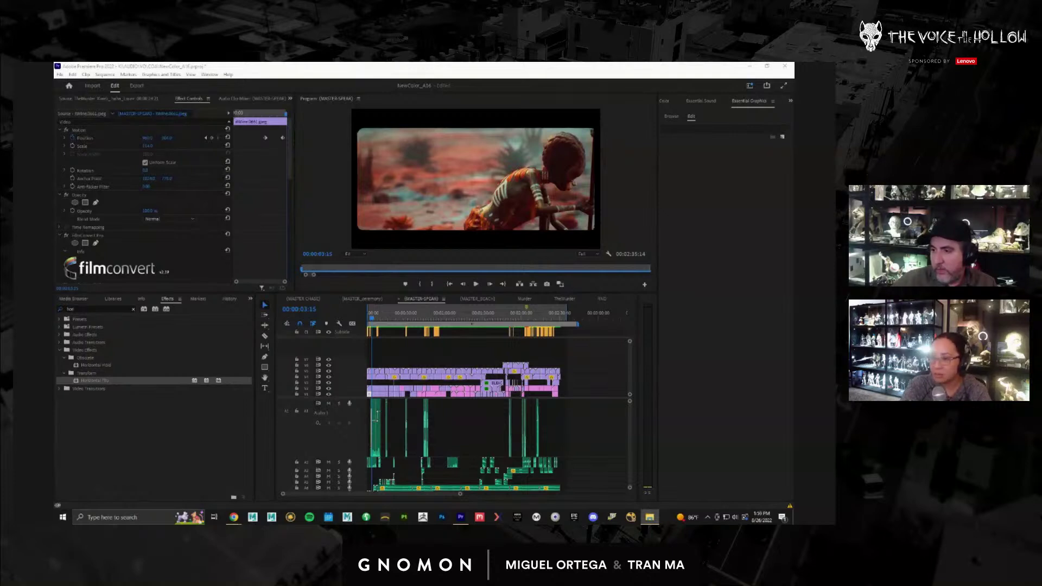
key(alt+Tab)
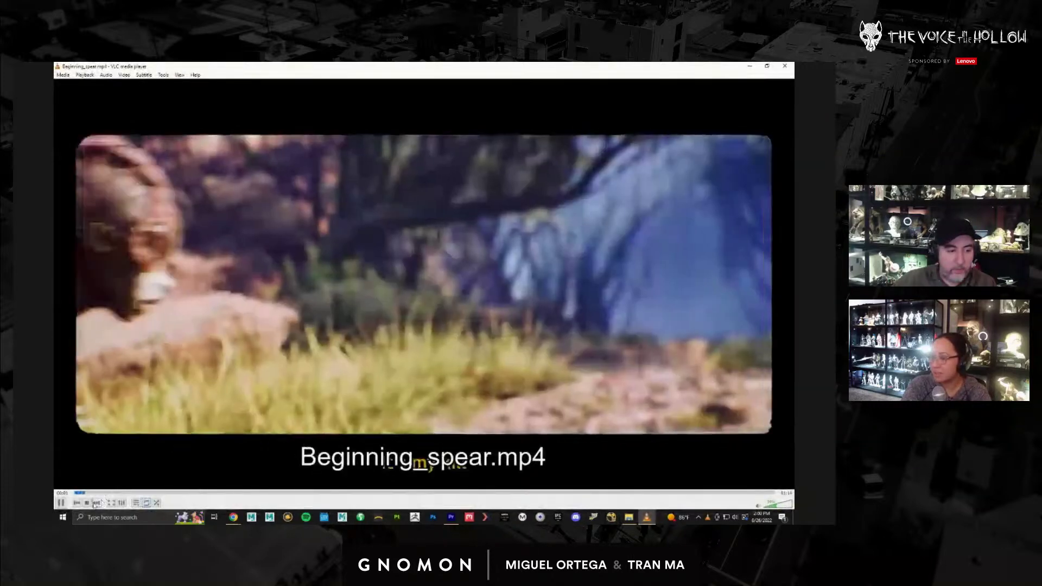
- Pause and resume Beginning_spear.mp4 in VLC, playing on to the kneeling girl beside the spear
click(61, 502)
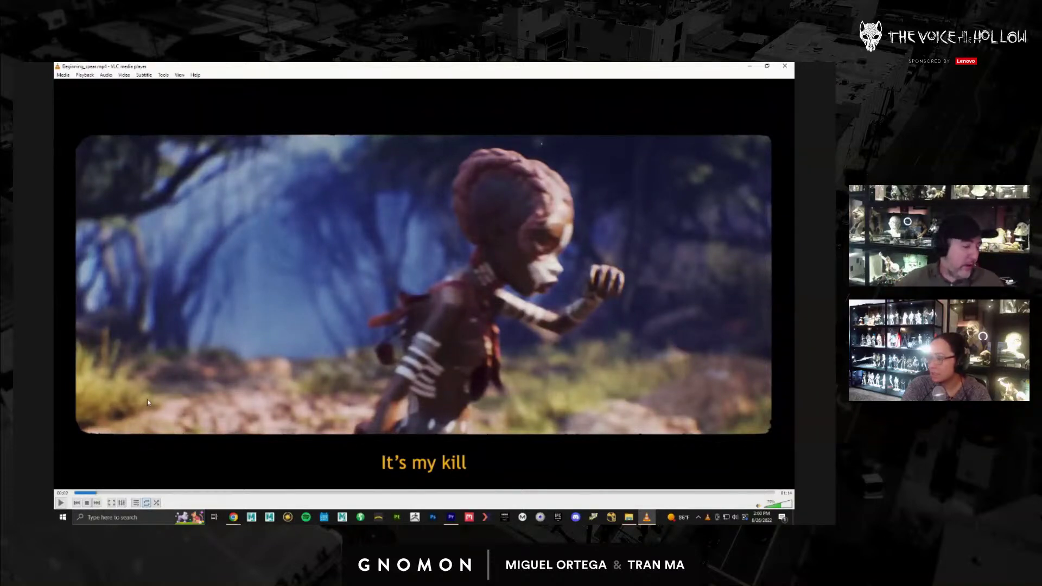
click(61, 503)
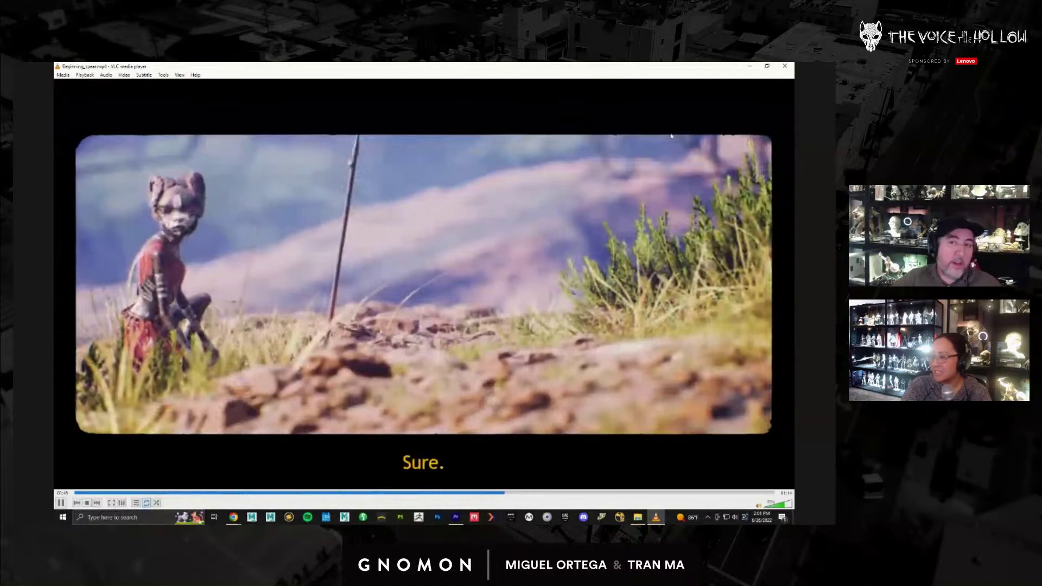
- Close VLC and play MASTER_SPEAR full screen from its opening to the girl-and-spear shot
click(781, 69)
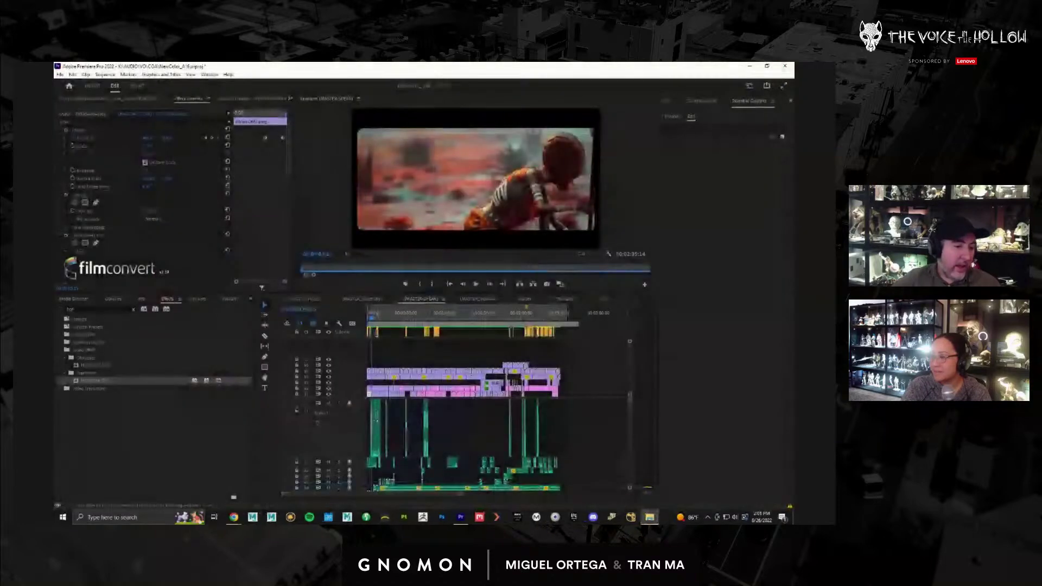
key(ctrl+grave)
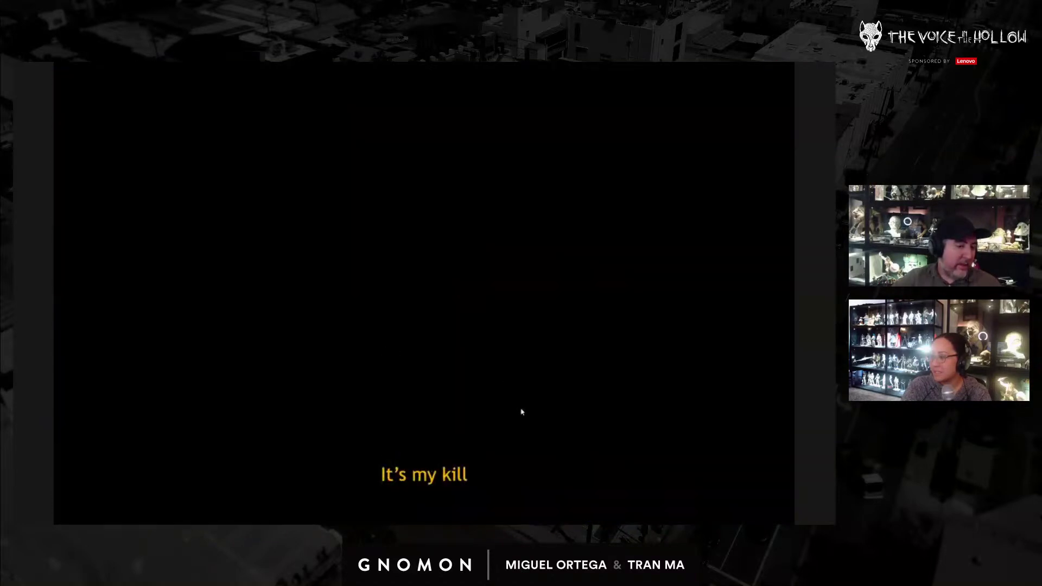
key(space)
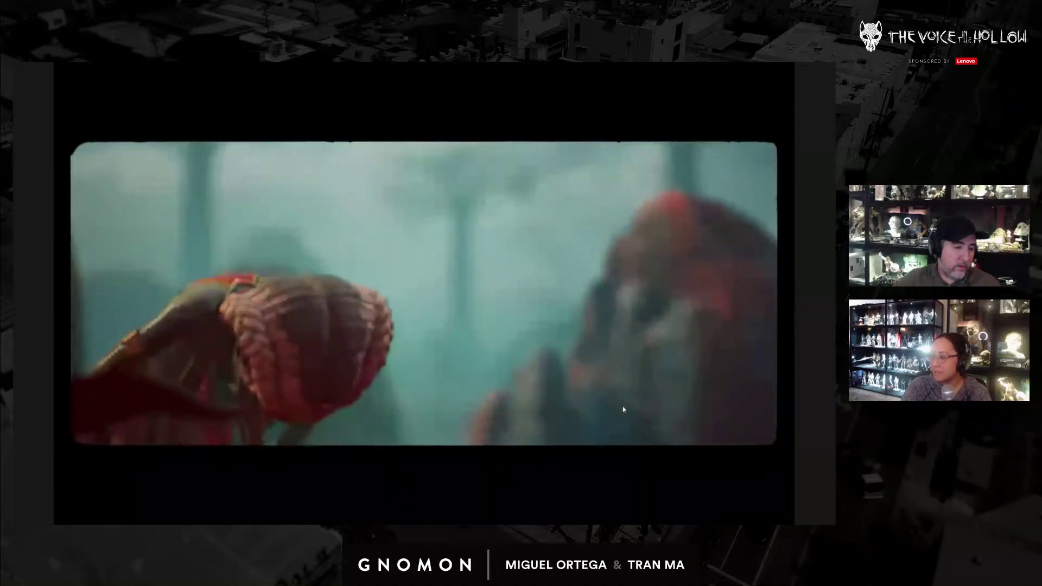
key(Escape)
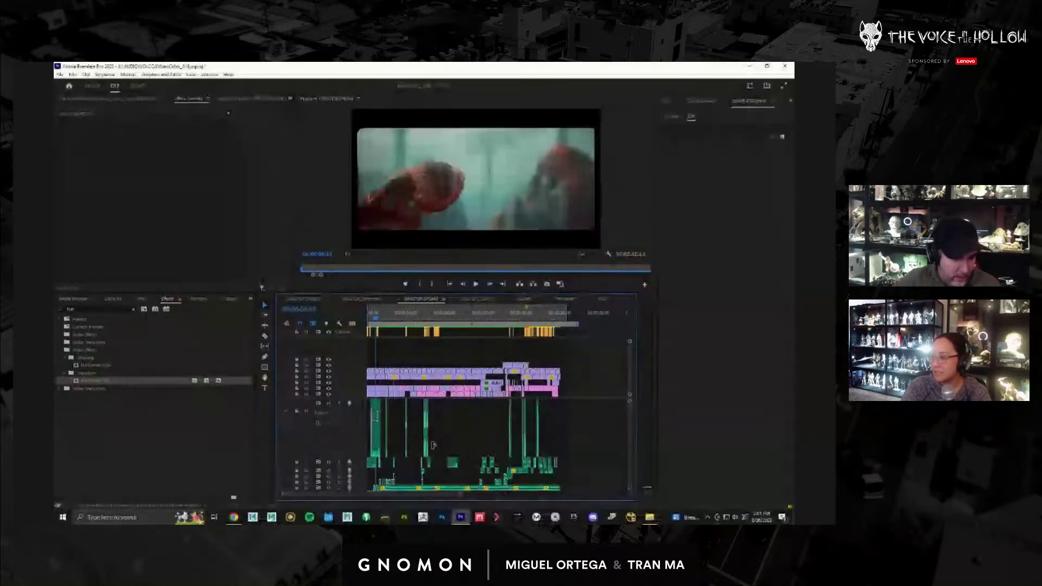
key(ctrl+grave)
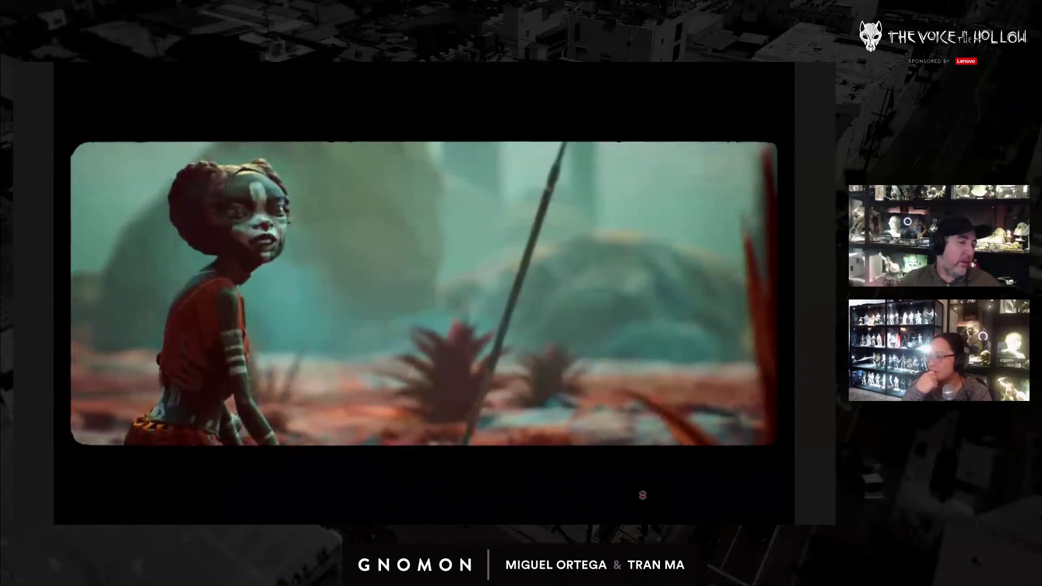
key(Escape)
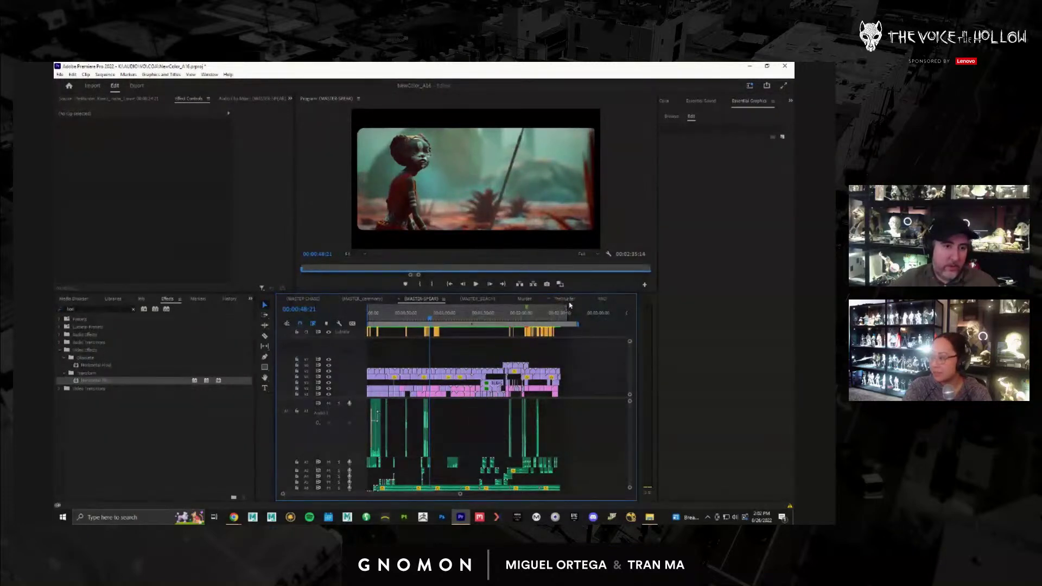
- Check TheMurder, return to Murder at the greenish shot near 20 s, then switch to the sculpting tool
click(567, 299)
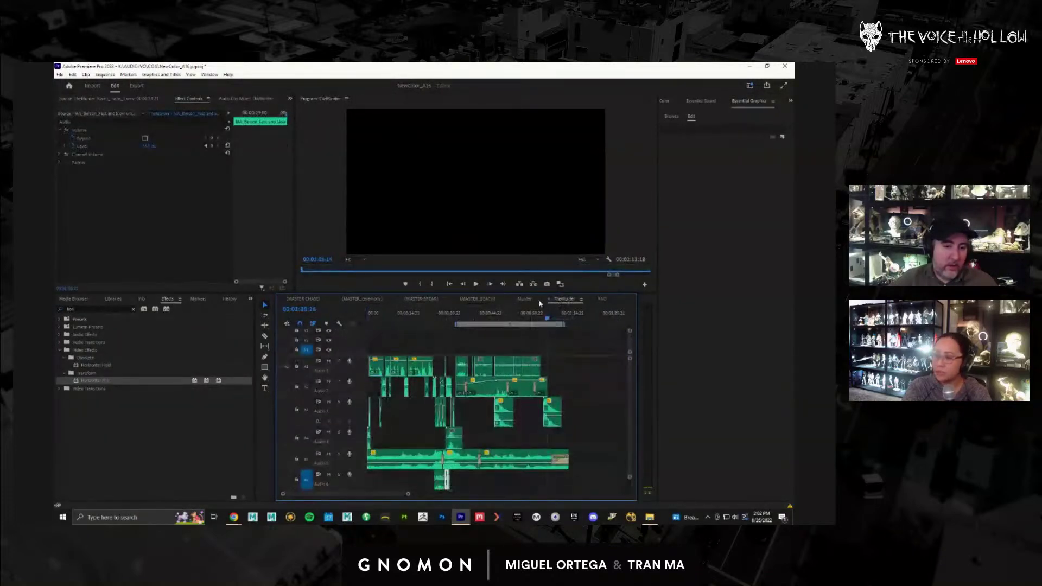
click(533, 299)
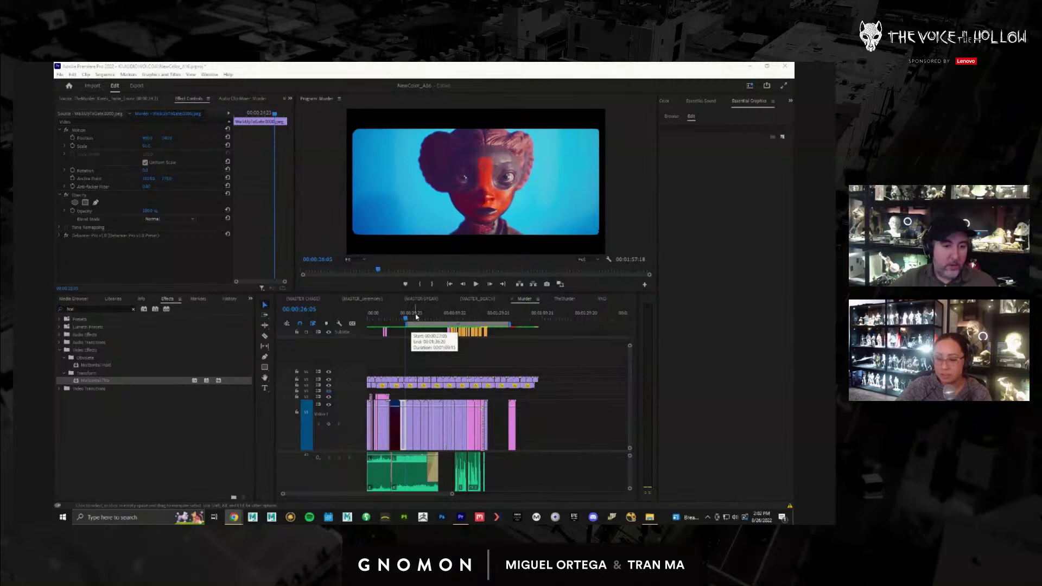
click(412, 318)
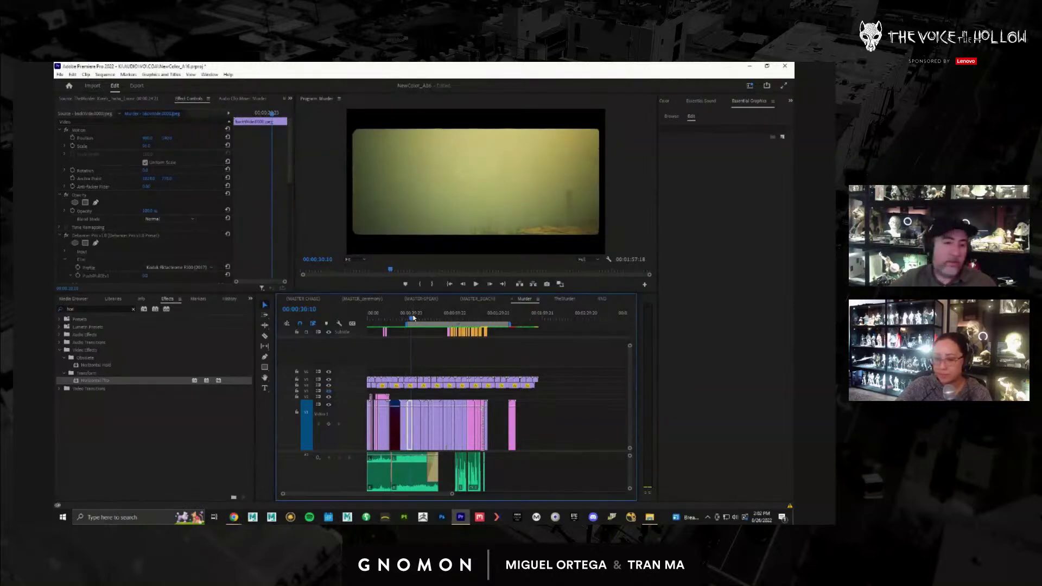
key(alt+Tab)
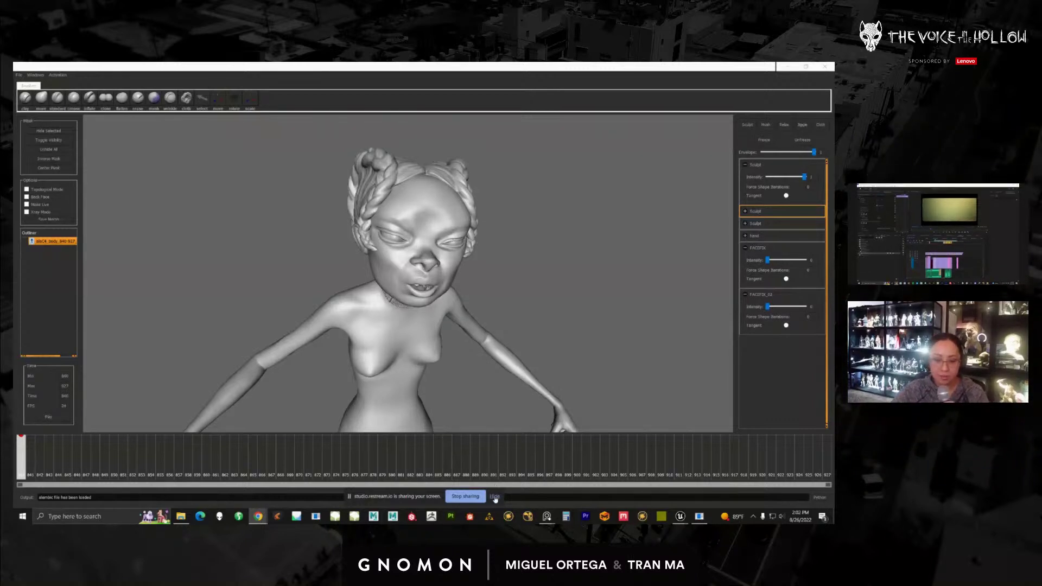
- Hide the screen-sharing notification bar at the bottom of the screen
click(495, 497)
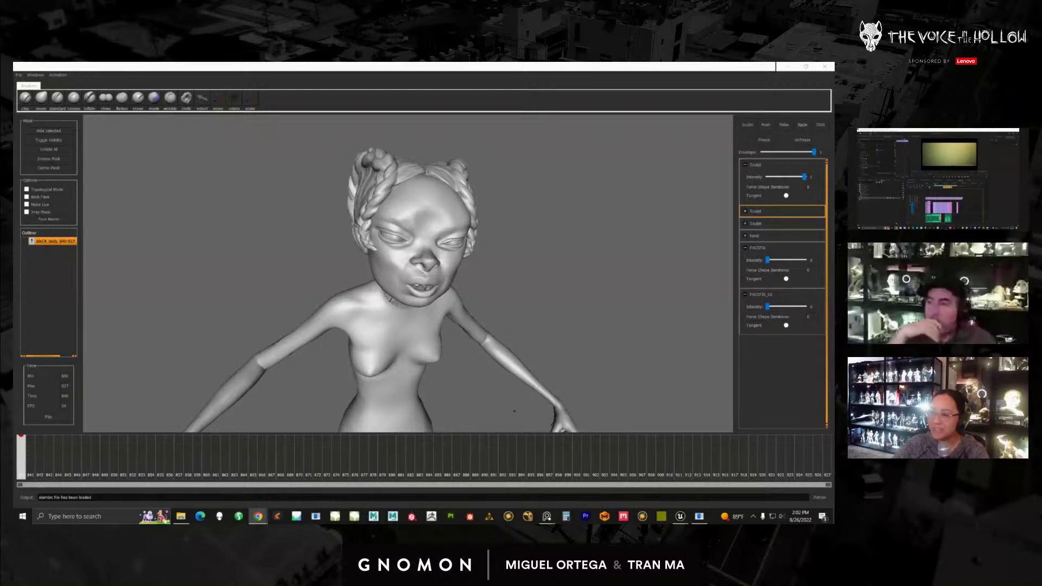
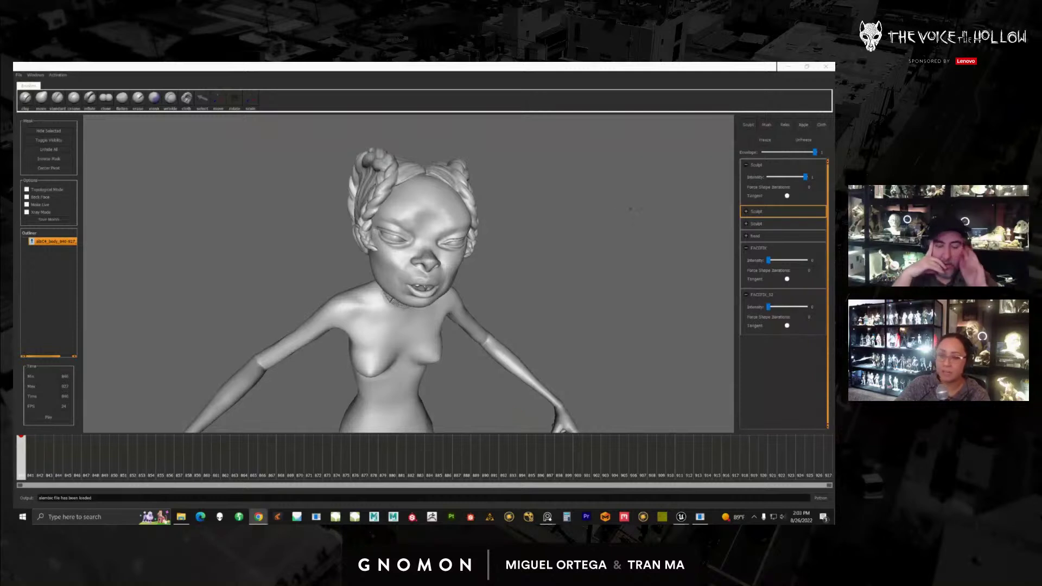
- Orbit and zoom around the character to inspect its face, torso and arms
alt+drag(530, 284, 428, 298)
alt+middle_drag(428, 299, 455, 314)
mouse_move(559, 298)
alt+mouse_down()
mouse_move(602, 344)
mouse_move(570, 305)
mouse_move(523, 291)
alt+mouse_up()
alt+middle_drag(523, 291, 553, 297)
alt+drag(554, 296, 552, 271)
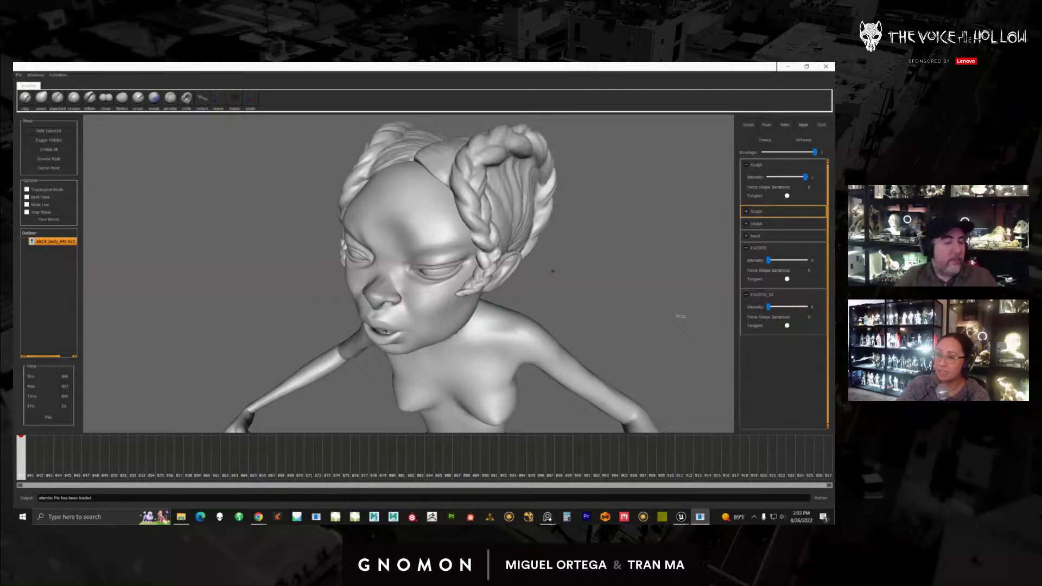
alt+drag(534, 297, 574, 294)
alt+right_drag(574, 294, 591, 280)
alt+drag(591, 279, 623, 280)
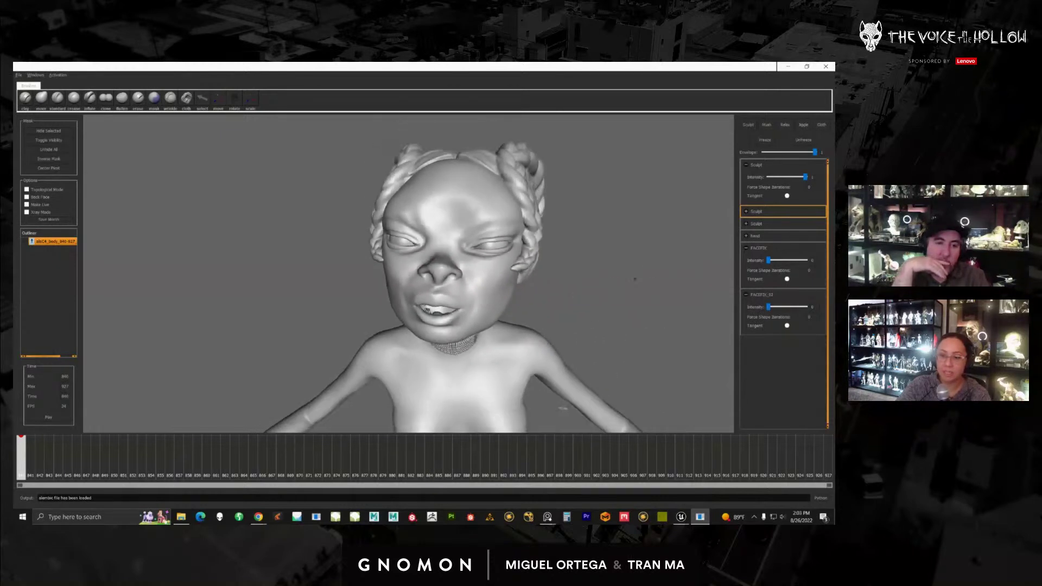
alt+drag(567, 318, 558, 276)
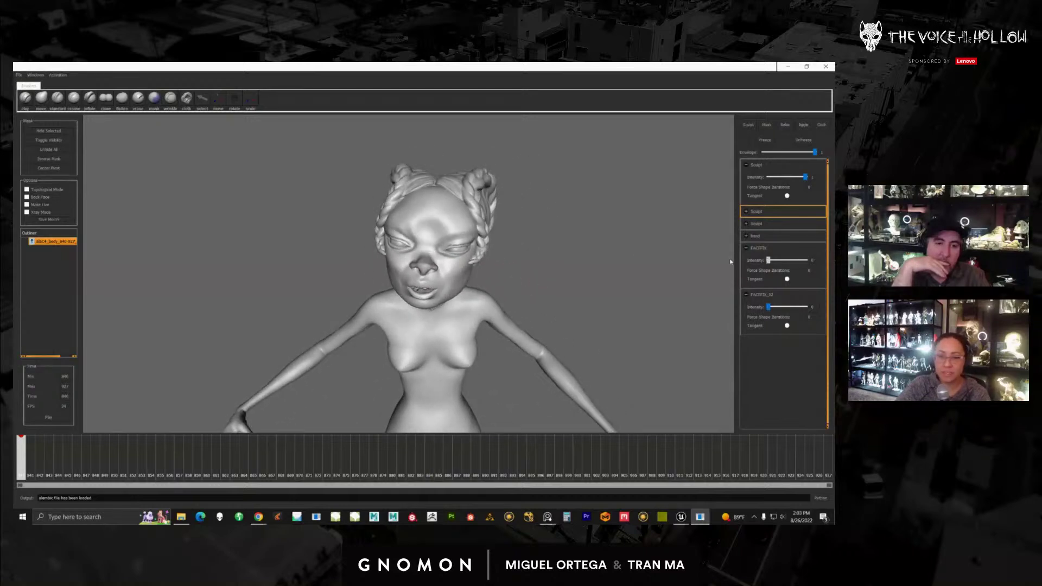
- Compare the animation with FACEFIX at full and switched off, then rewind to frame 840
drag(769, 260, 806, 259)
mouse_move(16, 458)
mouse_down()
mouse_move(225, 459)
mouse_move(20, 459)
mouse_up()
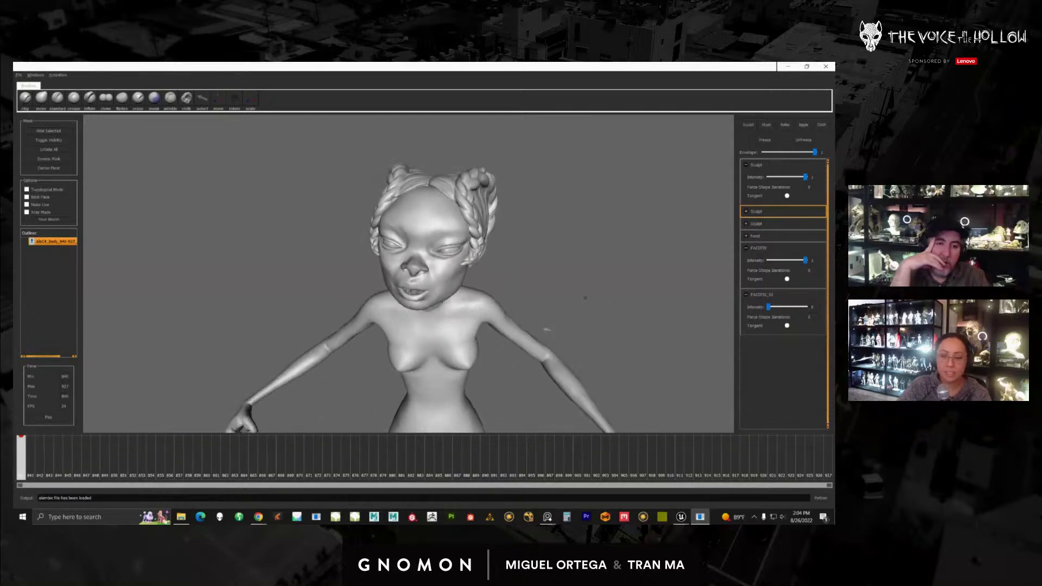
alt+drag(547, 329, 522, 317)
drag(804, 260, 769, 260)
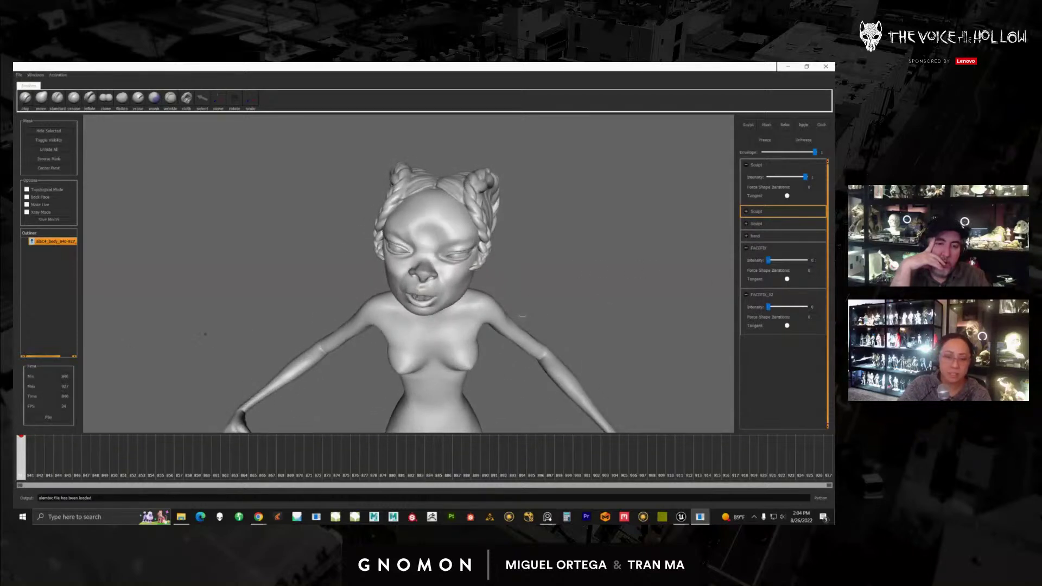
click(49, 417)
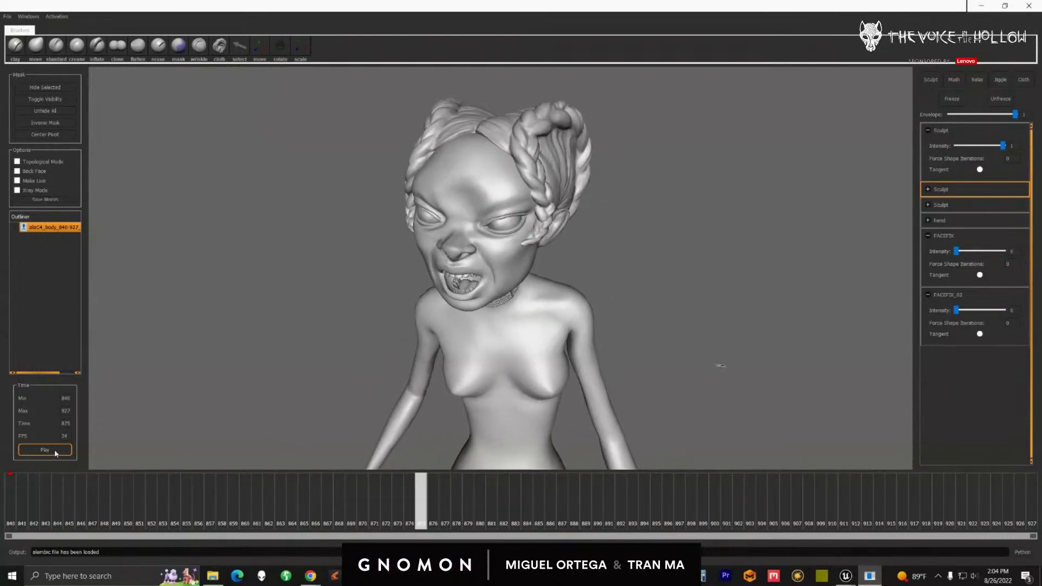
click(56, 454)
drag(562, 509, 2, 509)
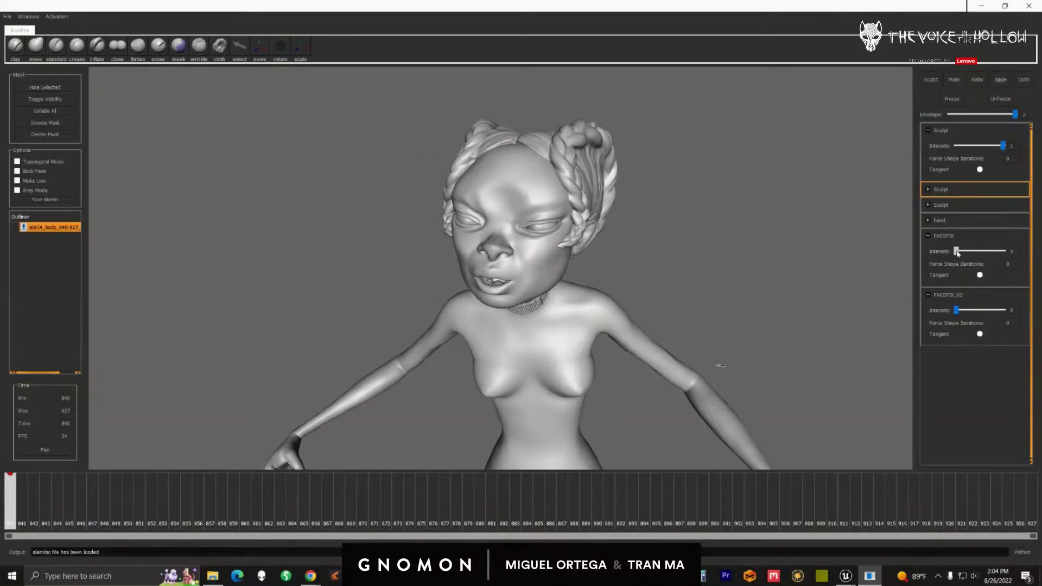
- Set FACEFIX and FACEFIX_02 to 1, replay, and select FACEFIX_02 to show its keys
drag(957, 252, 1030, 249)
alt+drag(720, 366, 741, 347)
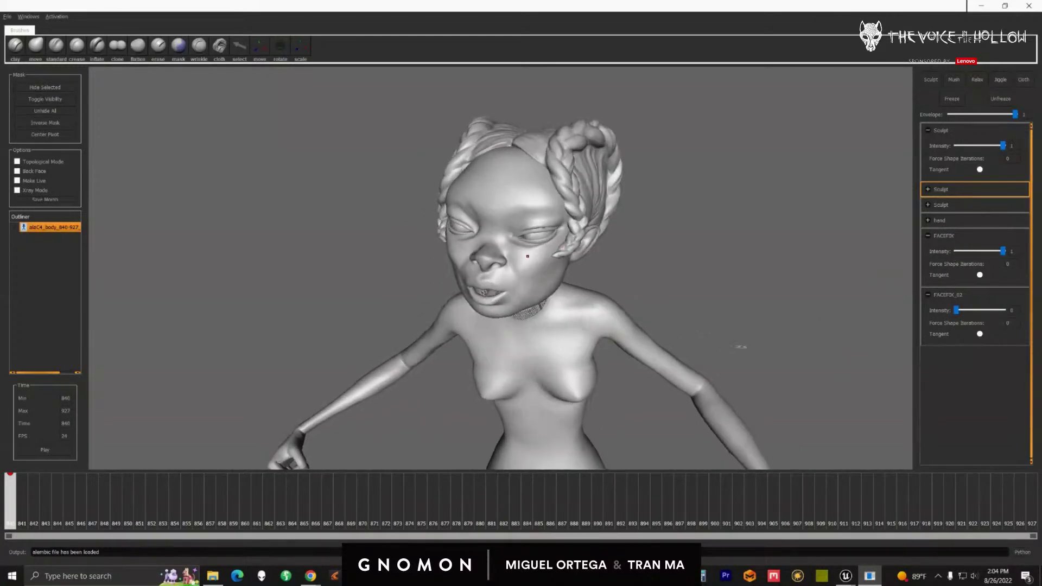
click(43, 453)
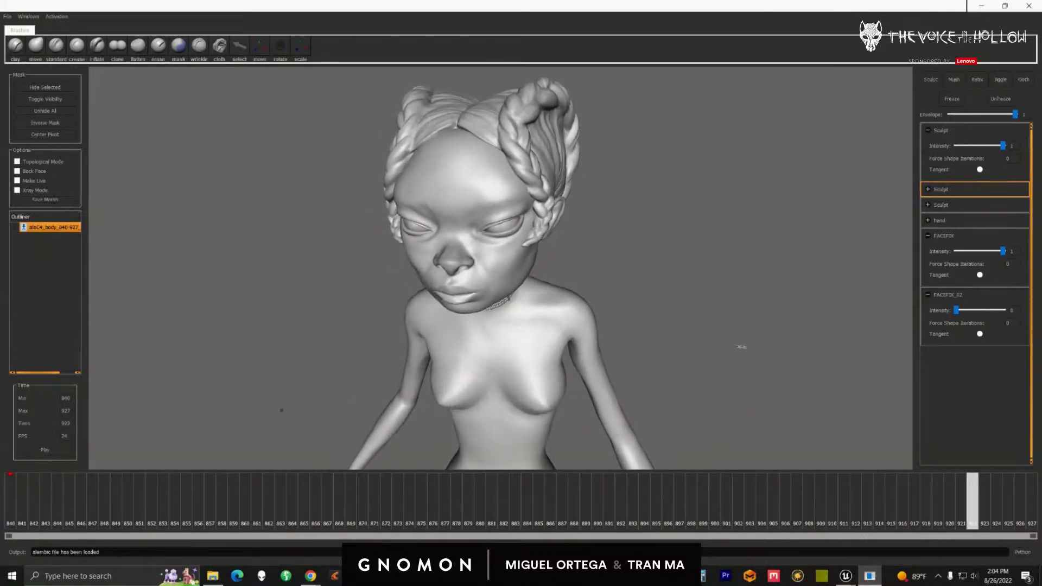
mouse_move(989, 311)
mouse_down()
mouse_move(1003, 310)
mouse_move(897, 304)
mouse_move(1003, 310)
mouse_up()
drag(971, 479, 3, 465)
click(996, 302)
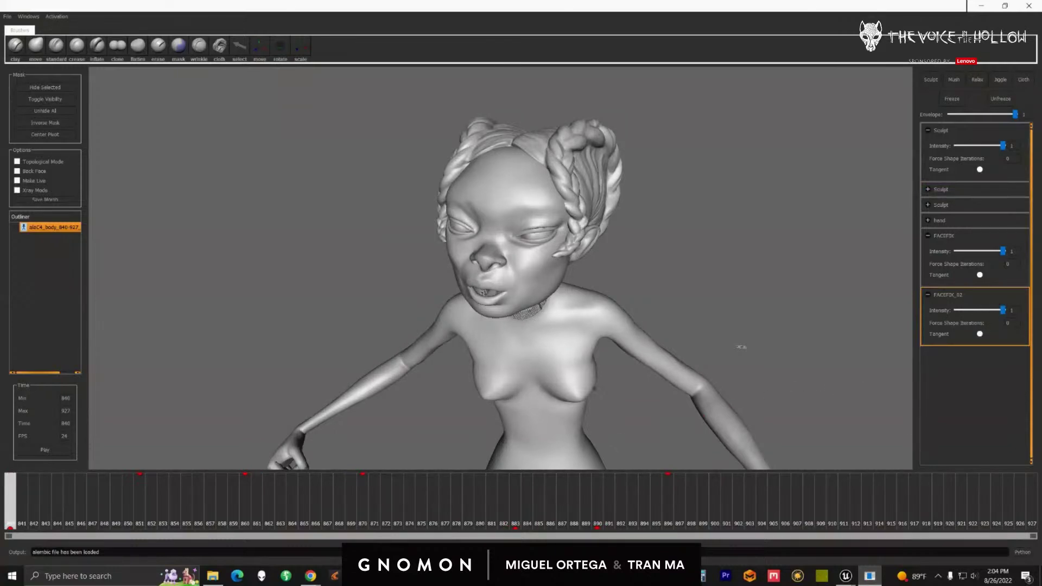
- Compare FACEFIX and FACEFIX_02 off and on during playback, restoring both to 1 at frame 840
drag(1002, 313, 885, 309)
drag(22, 492, 2, 478)
drag(955, 313, 1003, 311)
click(44, 449)
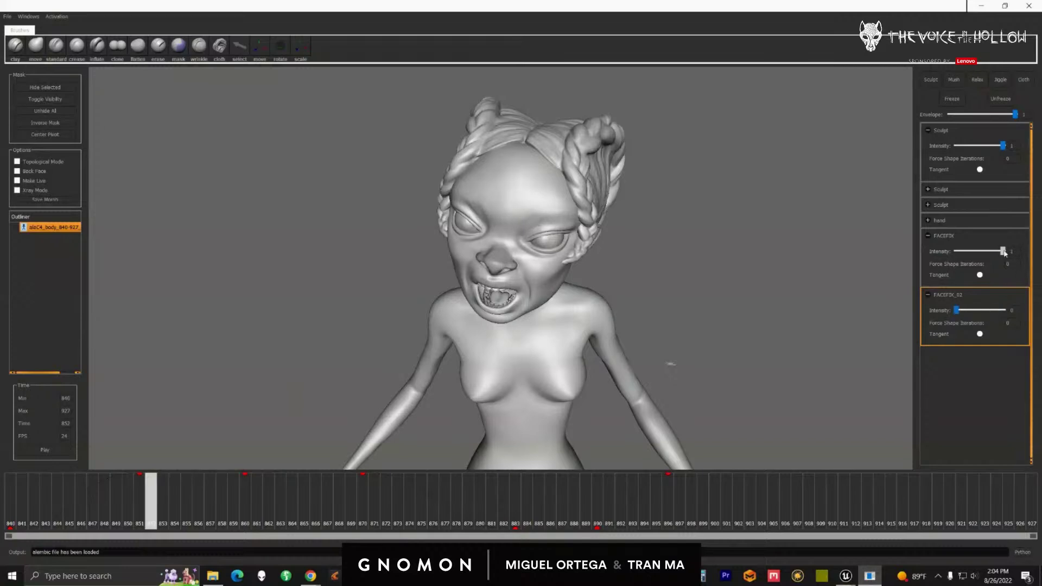
drag(1003, 250, 874, 248)
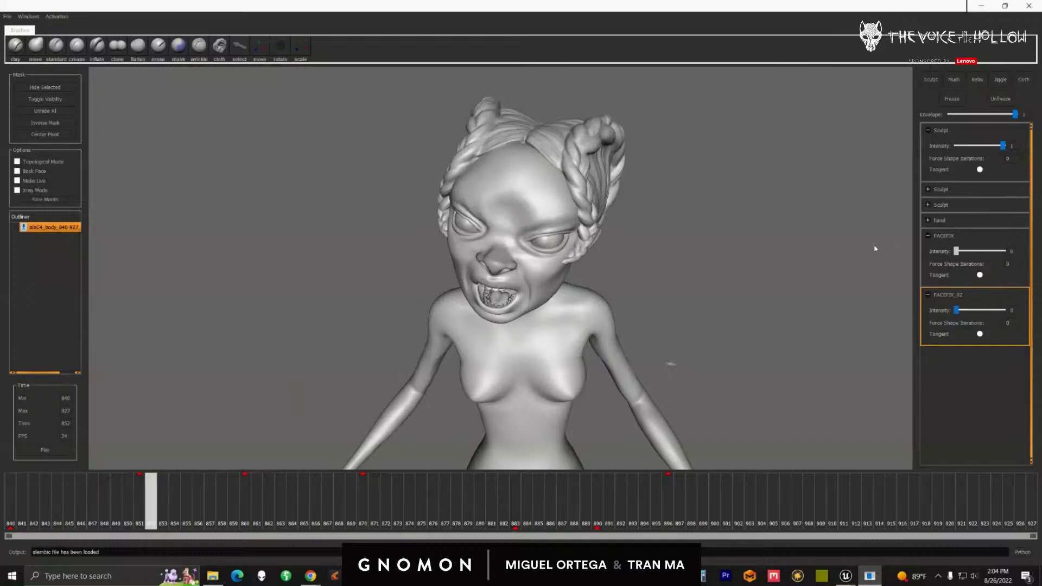
click(44, 453)
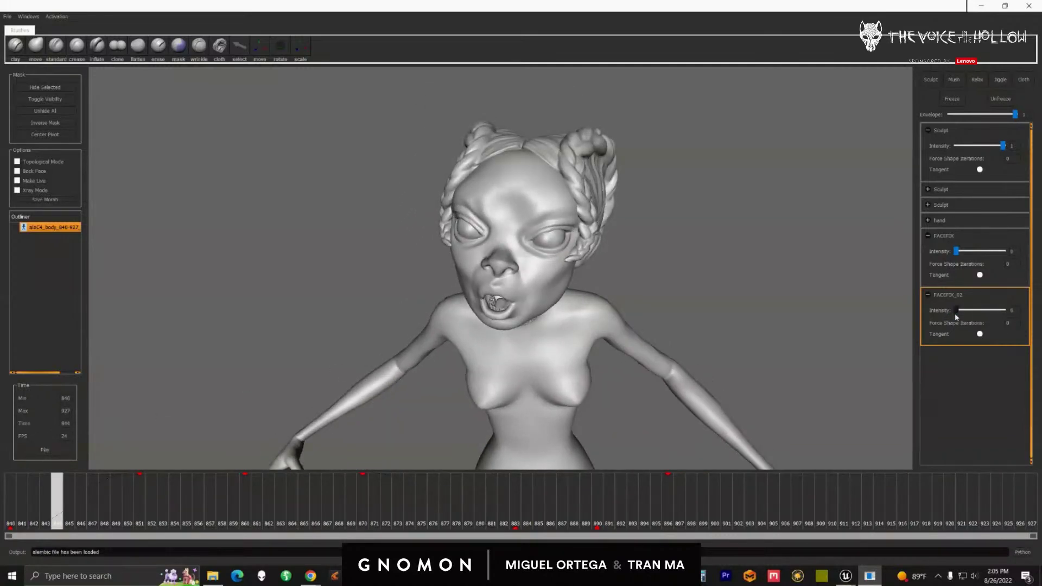
click(1000, 309)
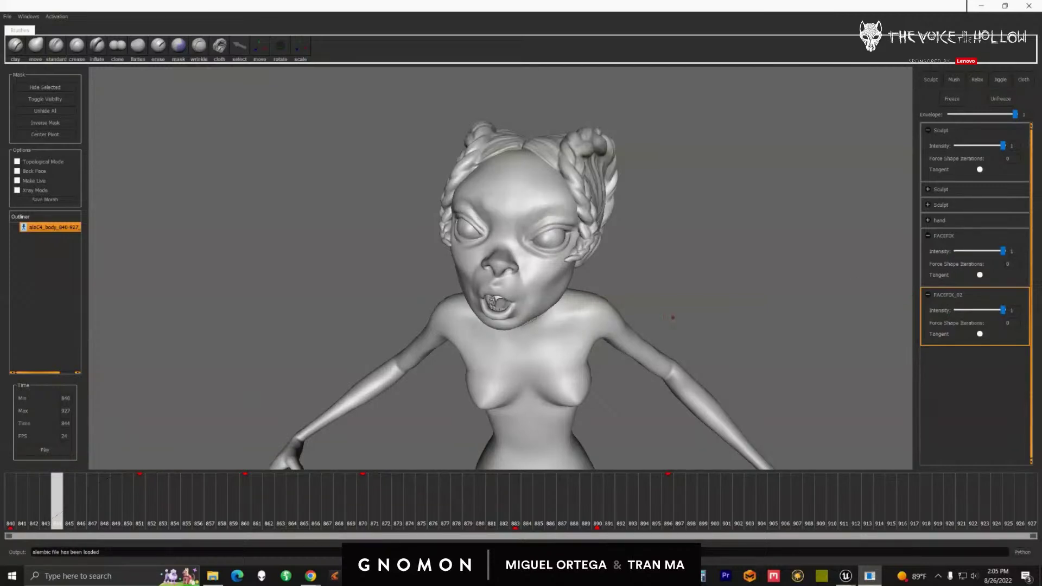
click(45, 450)
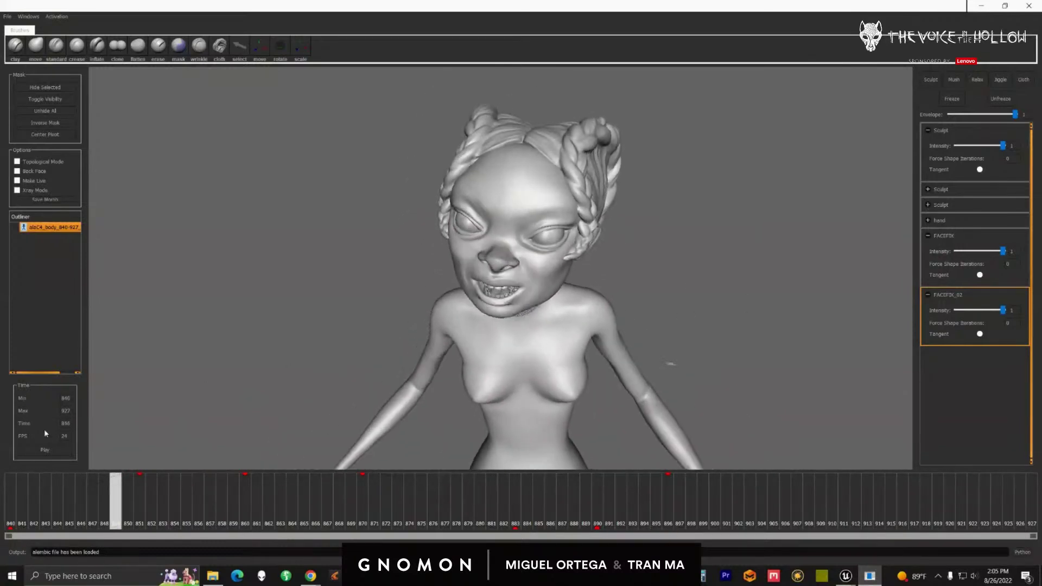
click(54, 453)
click(16, 504)
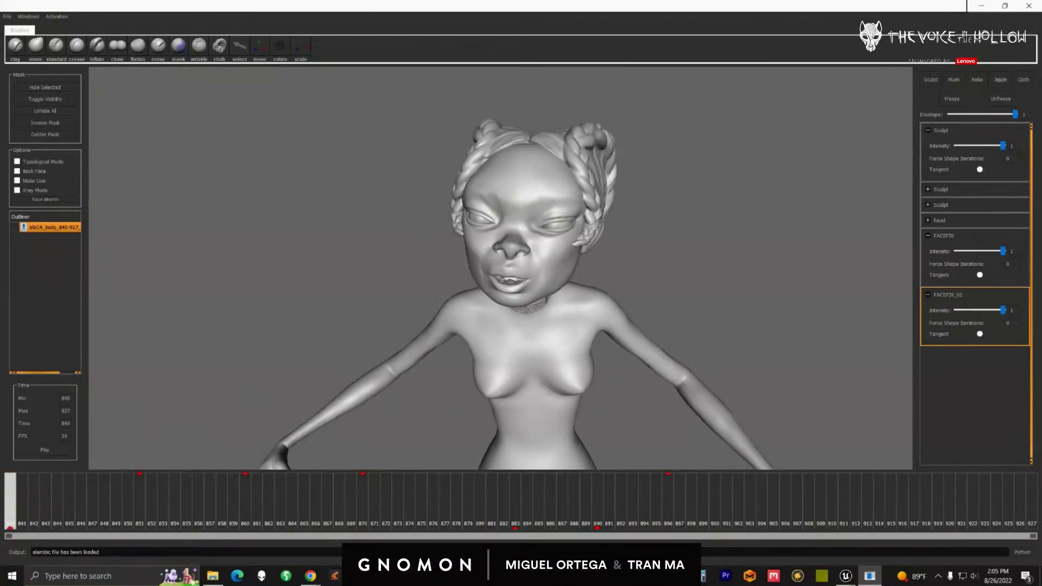
- Scrub to the teeth-baring pose at frame 890, try moving its key, then put it back
alt+right_drag(328, 373, 438, 338)
drag(22, 522, 667, 461)
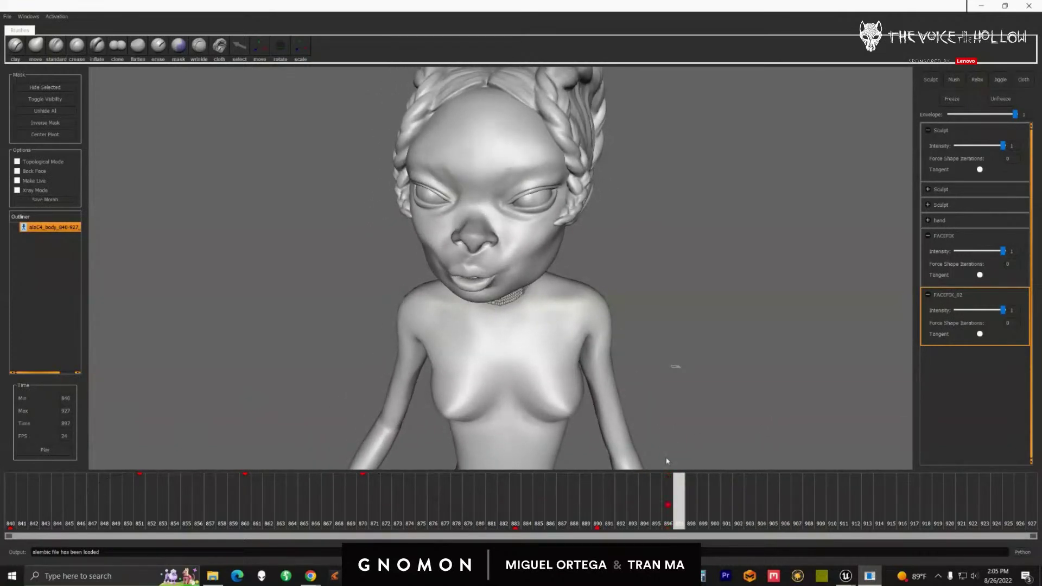
click(601, 497)
drag(597, 531, 573, 510)
alt+right_drag(504, 319, 430, 317)
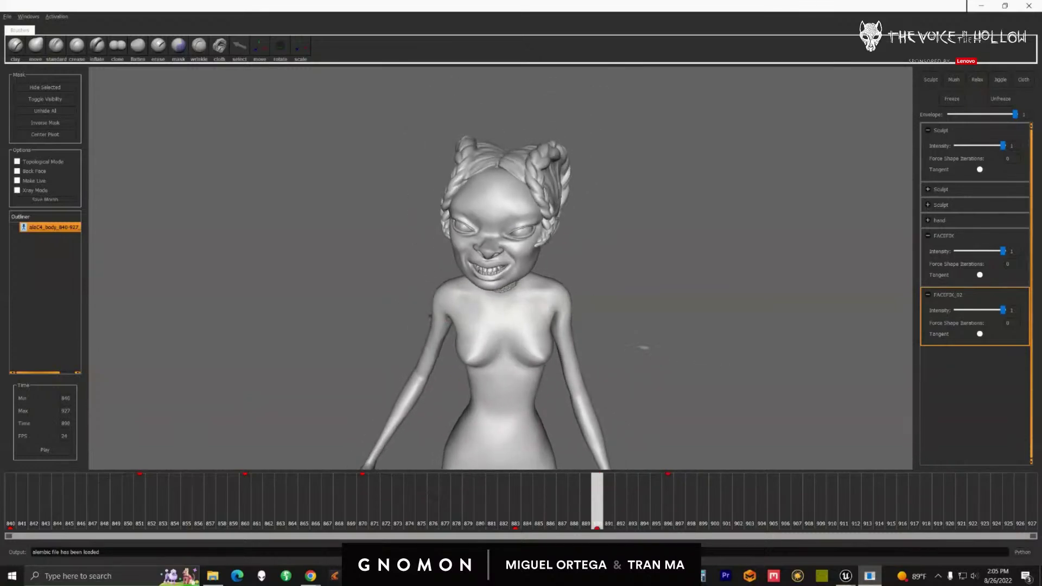
- Look through the shape and camera display options without changing anything, then start opening another scene
click(34, 16)
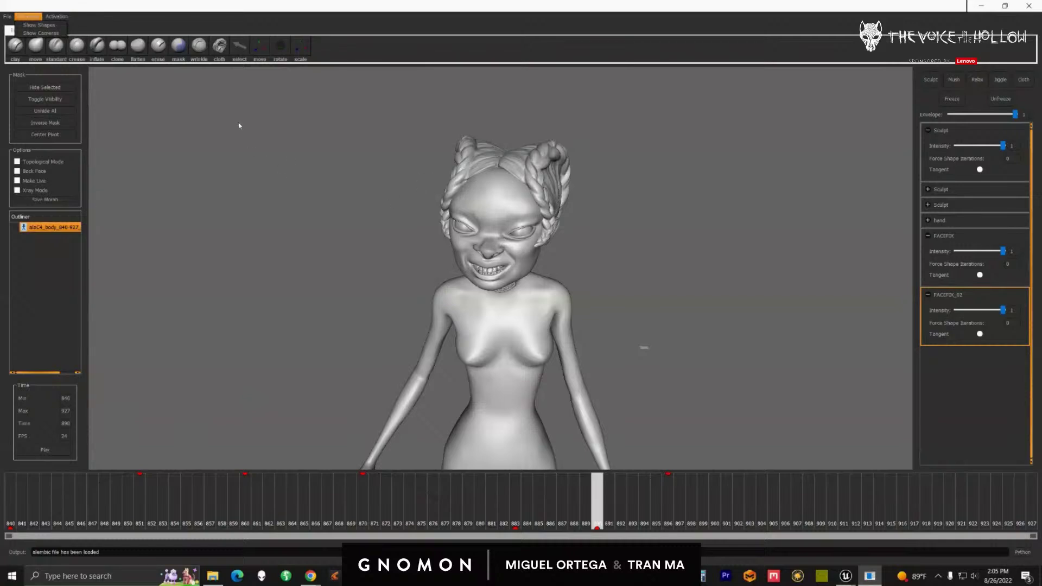
click(704, 217)
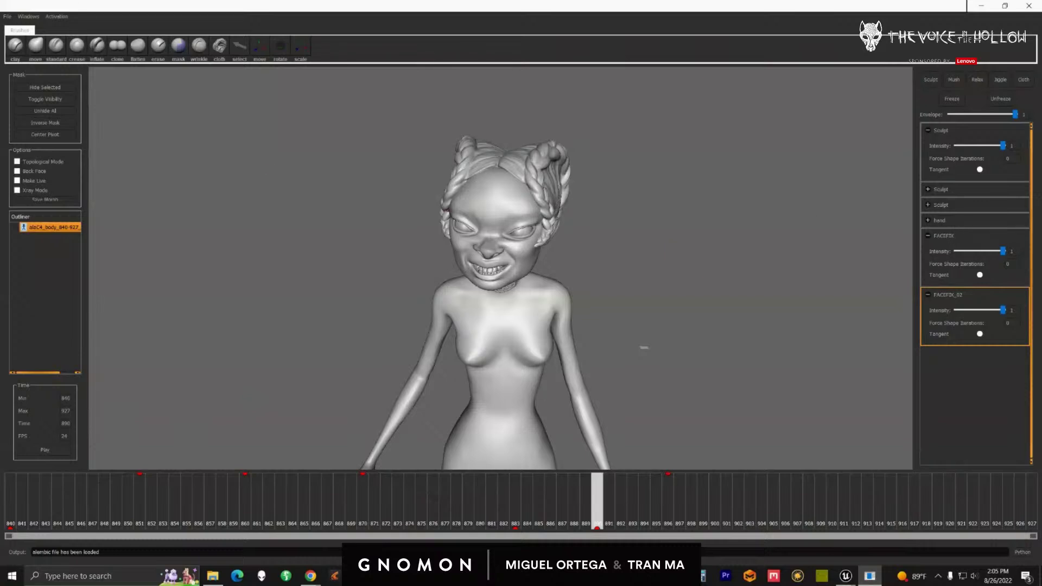
click(8, 17)
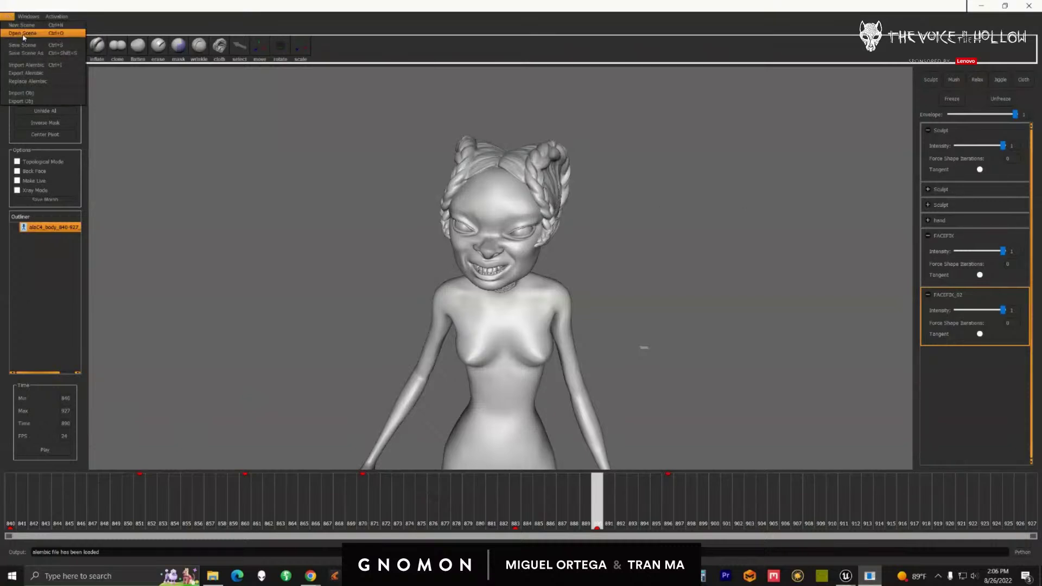
- Open the other character scene (frames 628–705) and select its EYEFIX shape fix
click(24, 35)
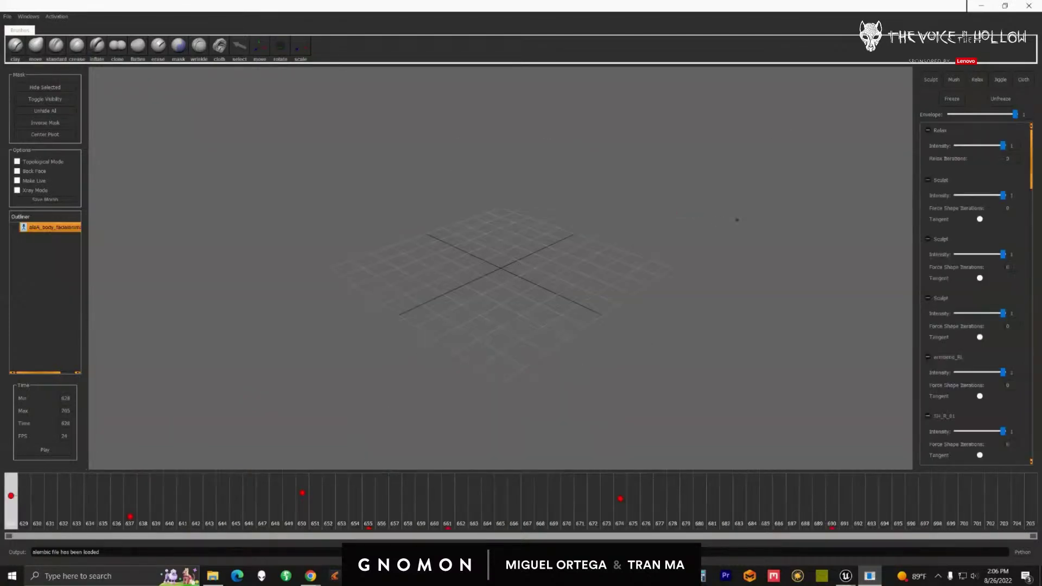
scroll(1014, 348, down, 10)
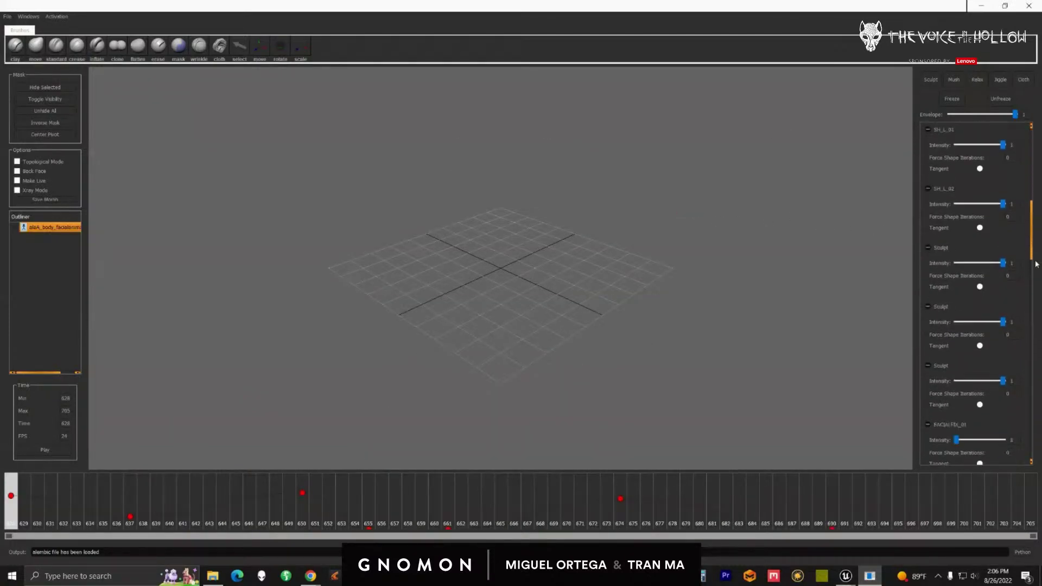
scroll(1014, 353, down, 5)
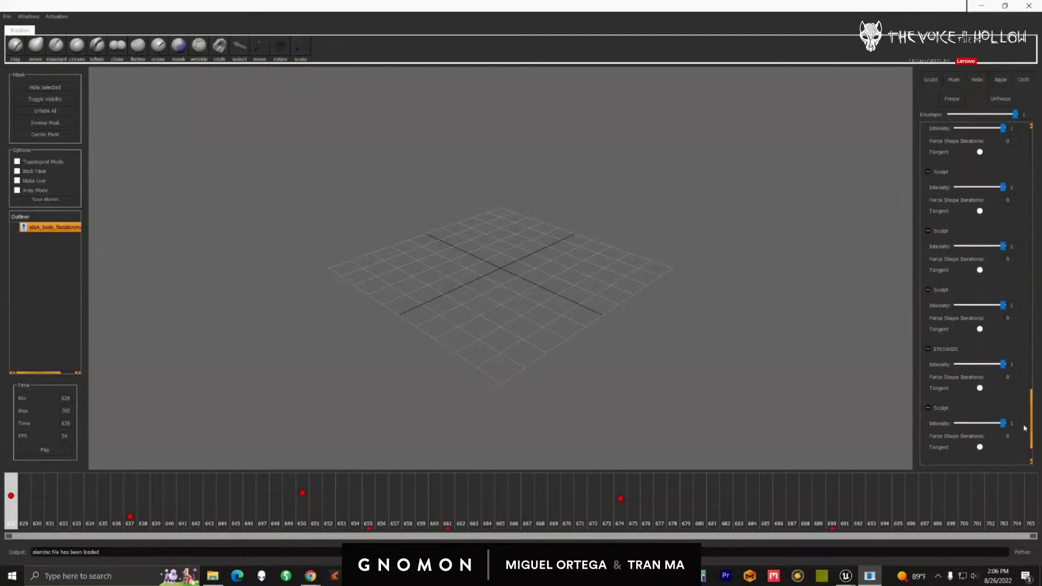
drag(1024, 421, 1019, 319)
scroll(1020, 319, up, 3)
click(966, 167)
- Frame the new character, go to frame 634 and orbit close onto its face
alt+drag(629, 245, 593, 244)
key(f)
alt+middle_drag(593, 223, 605, 286)
alt+drag(605, 286, 526, 270)
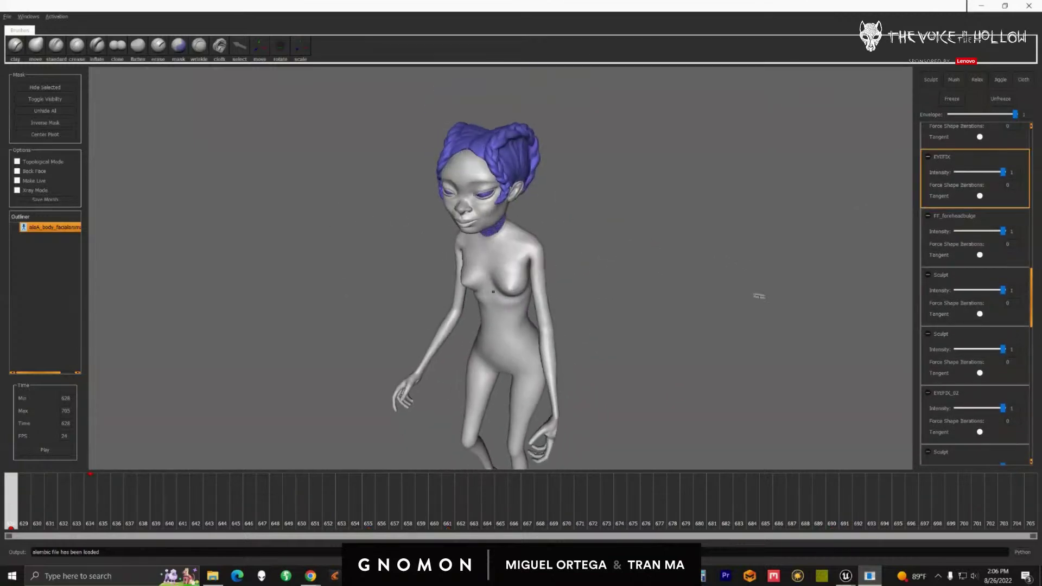
click(99, 496)
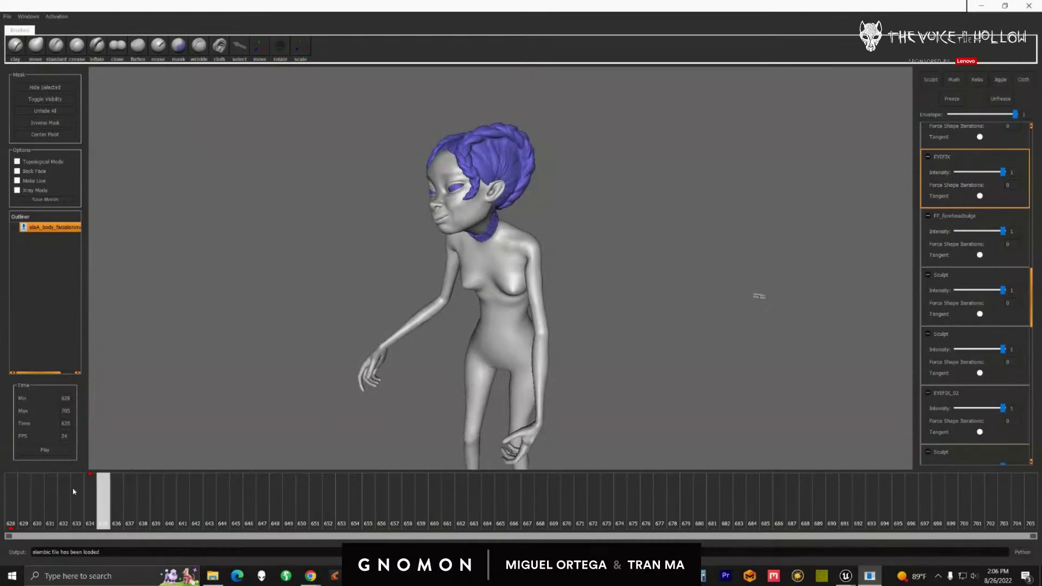
click(87, 493)
alt+drag(470, 291, 553, 282)
alt+right_drag(554, 281, 602, 261)
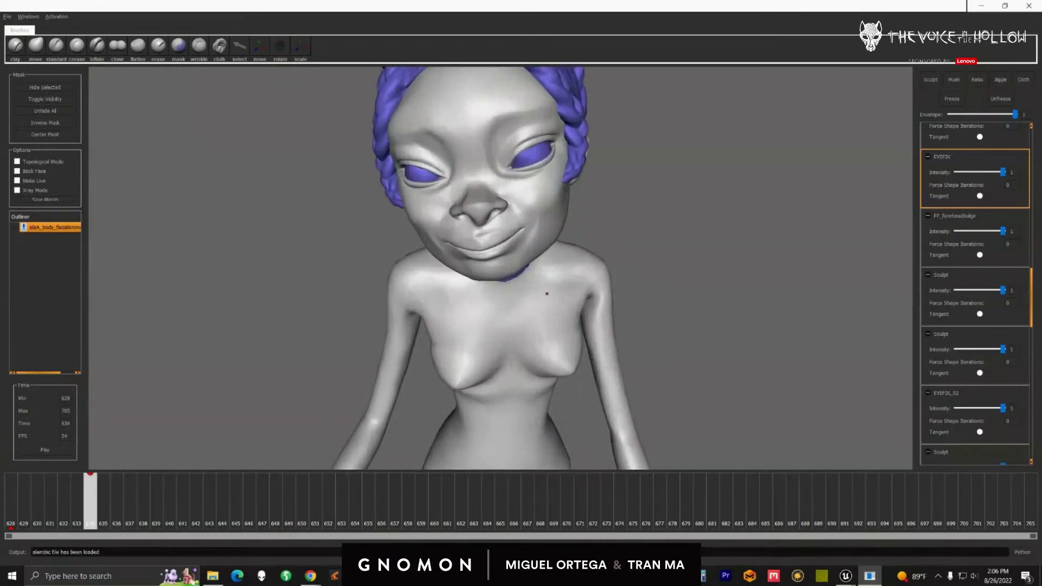
alt+middle_drag(473, 228, 532, 331)
alt+right_drag(531, 331, 565, 332)
alt+drag(565, 332, 534, 296)
alt+middle_drag(535, 296, 511, 297)
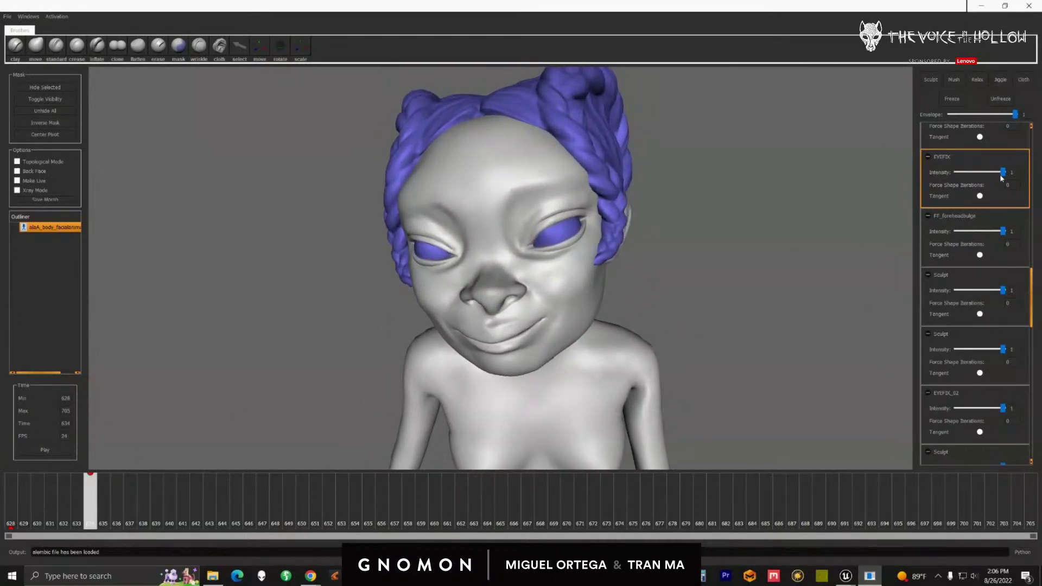
- Toggle EYEFIX off and on while zooming in on the eyes to compare
drag(1002, 172, 900, 171)
drag(1004, 172, 782, 174)
alt+drag(467, 293, 525, 270)
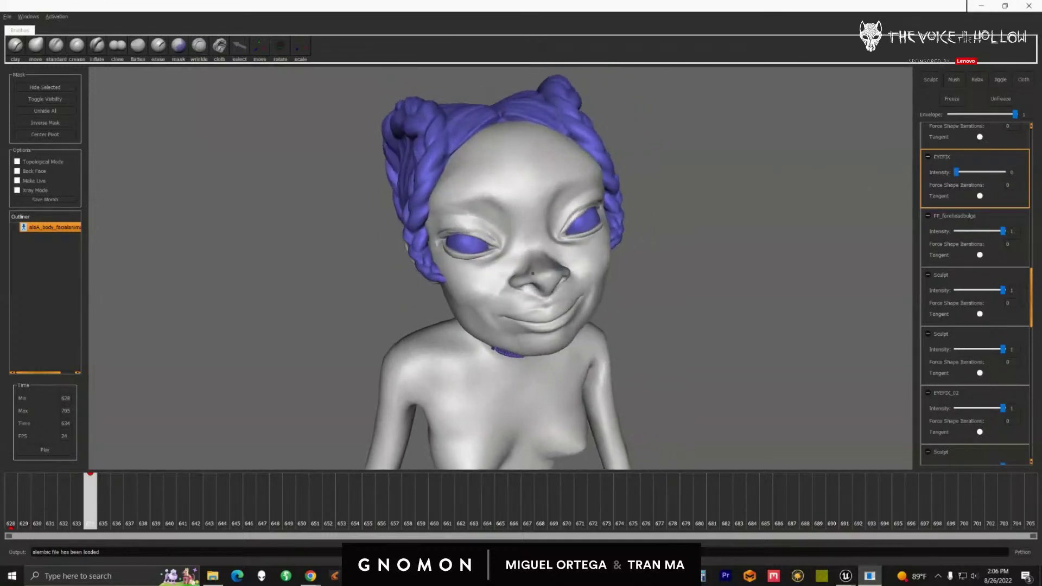
alt+right_drag(525, 270, 558, 279)
alt+drag(597, 283, 526, 304)
alt+right_drag(691, 374, 697, 378)
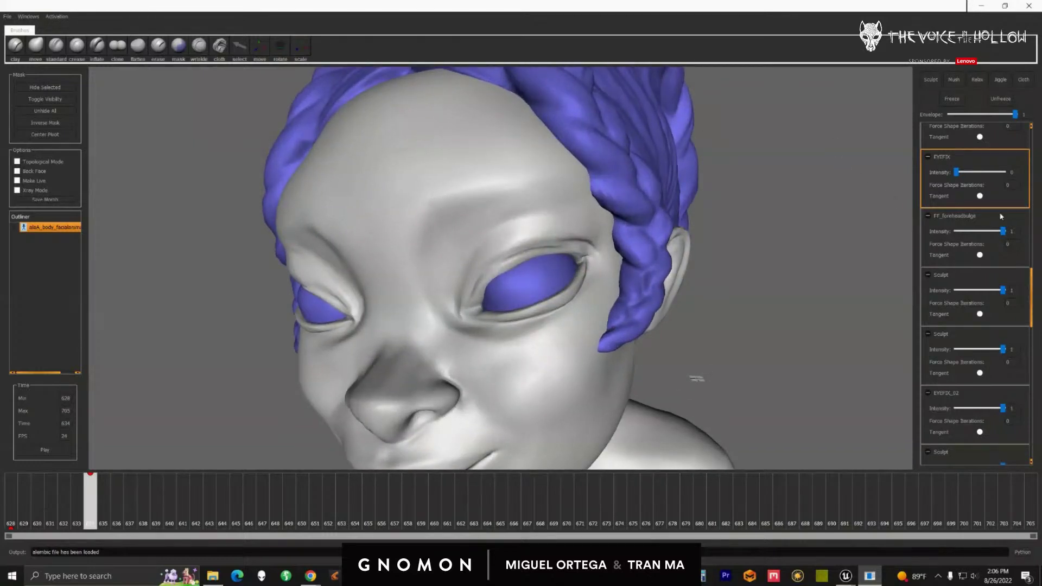
- Try EYEFIX at about 0.68, settle it at 1, then select the FF_foreheadbulge layer
drag(957, 172, 899, 166)
alt+drag(467, 260, 626, 310)
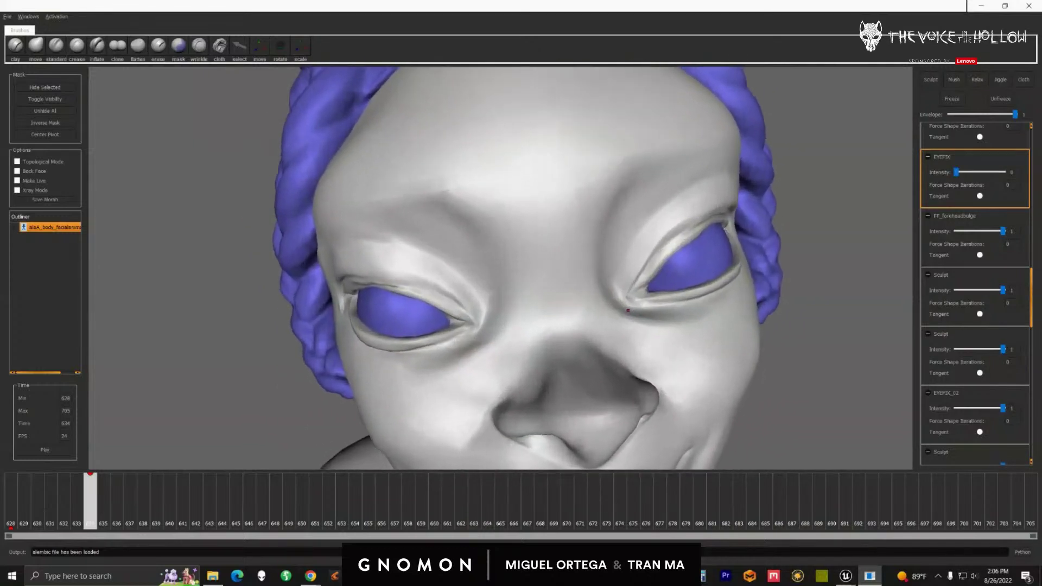
scroll(627, 310, up, 5)
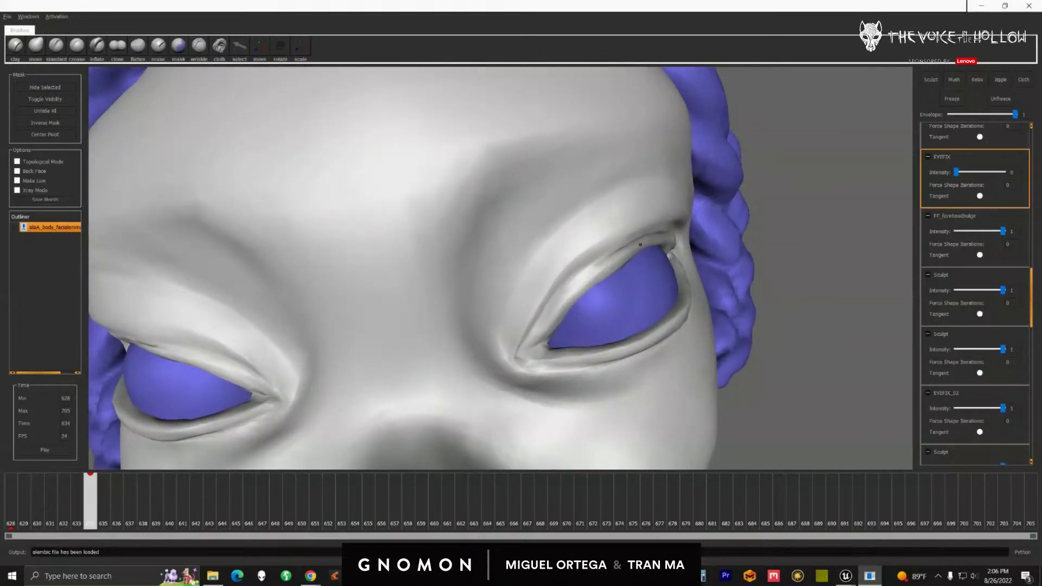
drag(958, 173, 1003, 172)
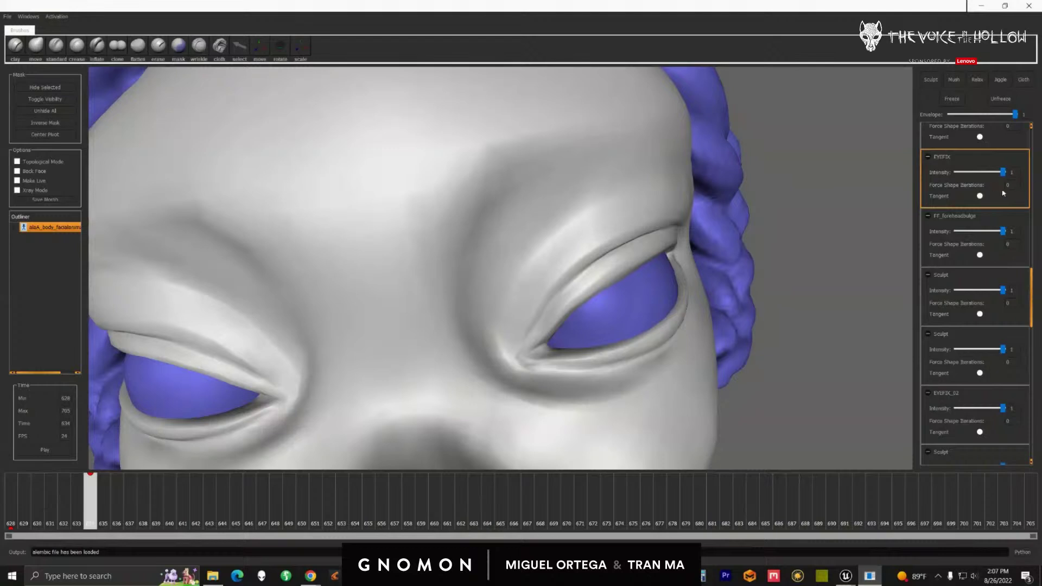
drag(1003, 172, 930, 171)
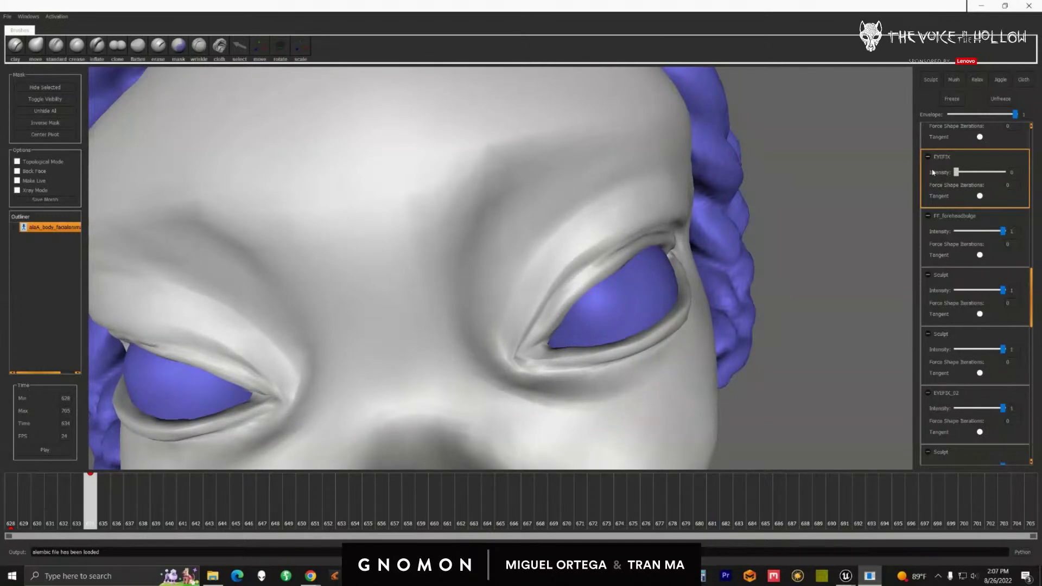
drag(974, 170, 1035, 174)
alt+right_drag(706, 261, 575, 286)
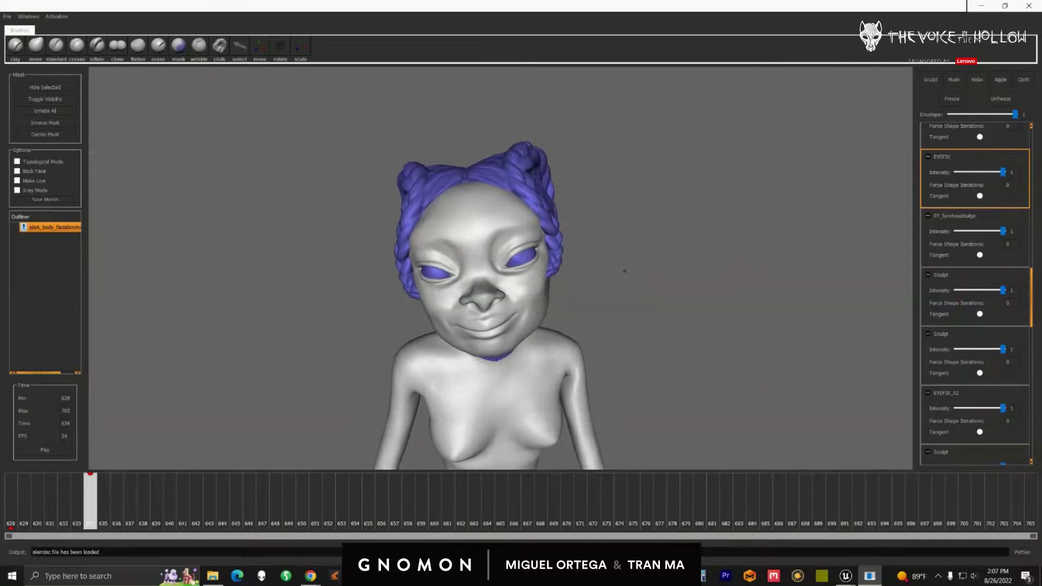
click(974, 222)
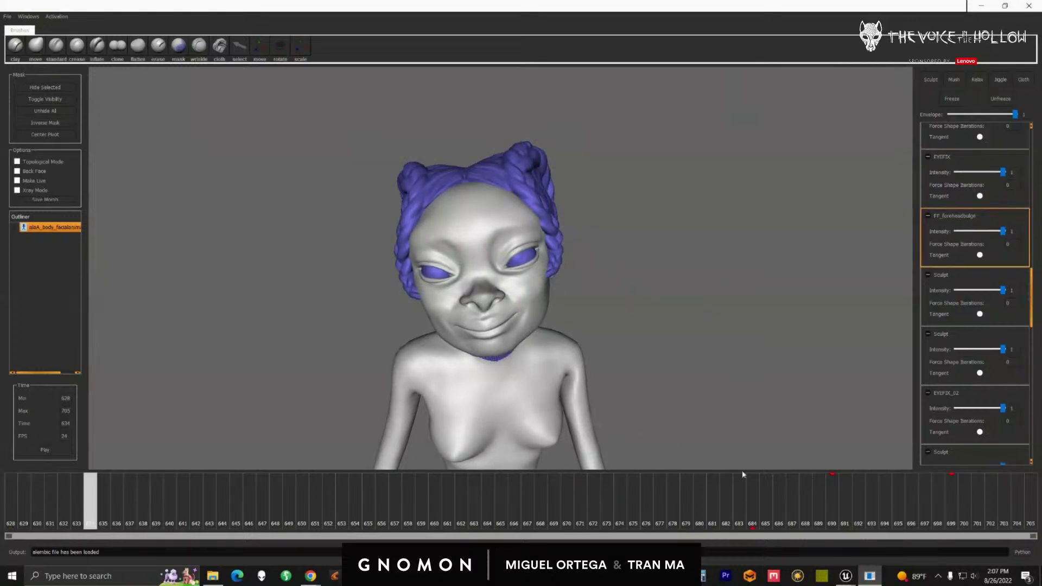
click(833, 489)
alt+drag(744, 334, 679, 342)
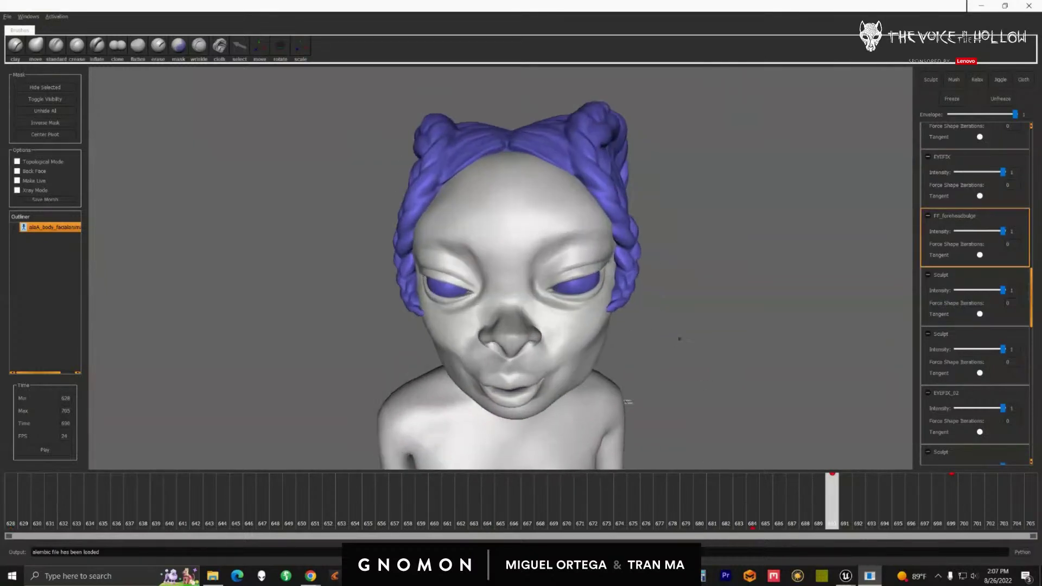
alt+middle_drag(660, 325, 680, 324)
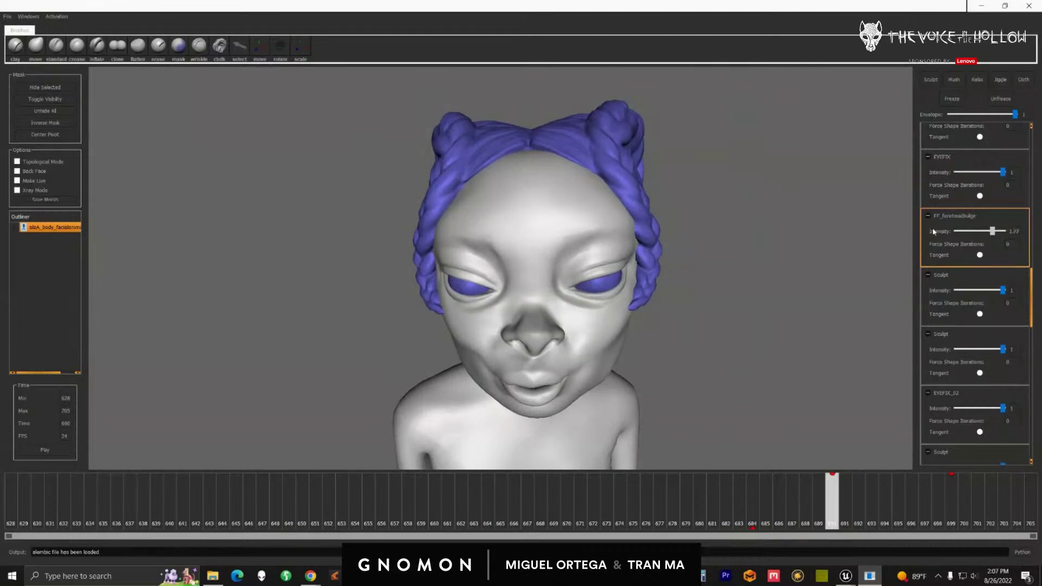
drag(1003, 231, 901, 224)
mouse_move(624, 277)
alt+mouse_down()
mouse_move(519, 285)
mouse_move(630, 296)
alt+mouse_up()
alt+middle_drag(630, 297, 517, 271)
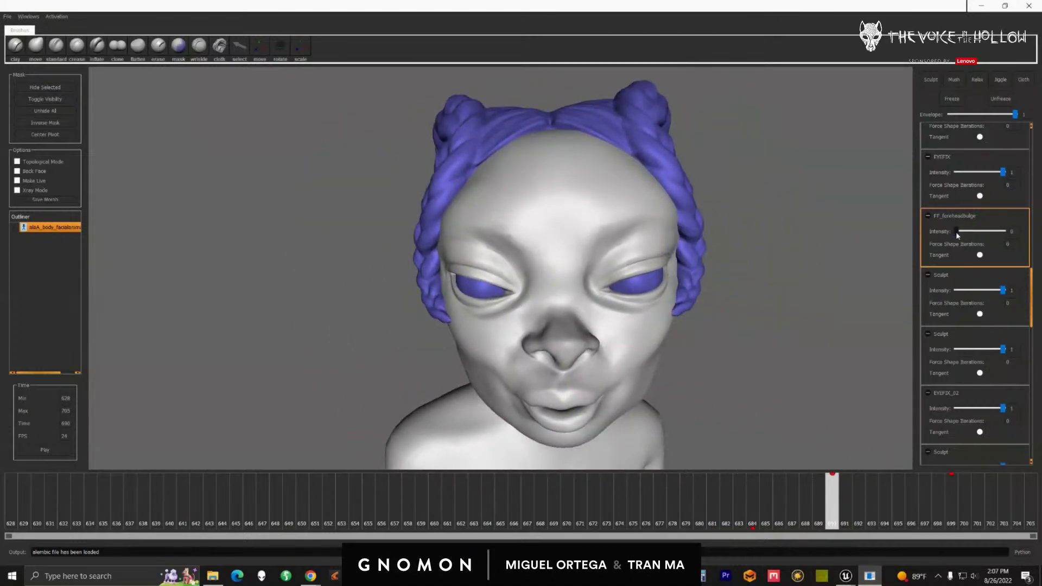
drag(956, 231, 1003, 231)
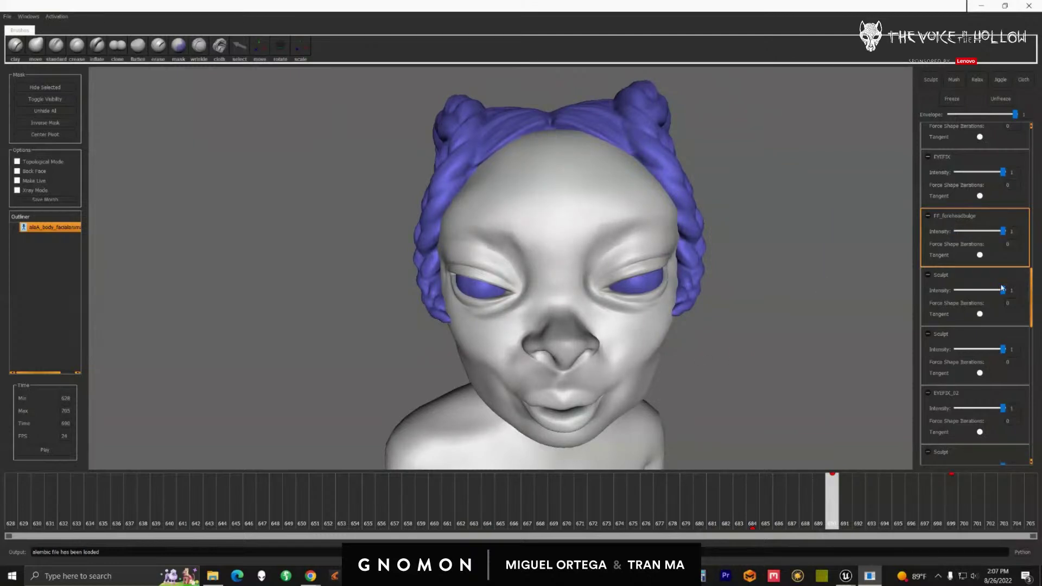
click(1002, 290)
click(984, 284)
drag(761, 502, 281, 499)
alt+drag(326, 404, 526, 399)
alt+right_drag(527, 399, 540, 362)
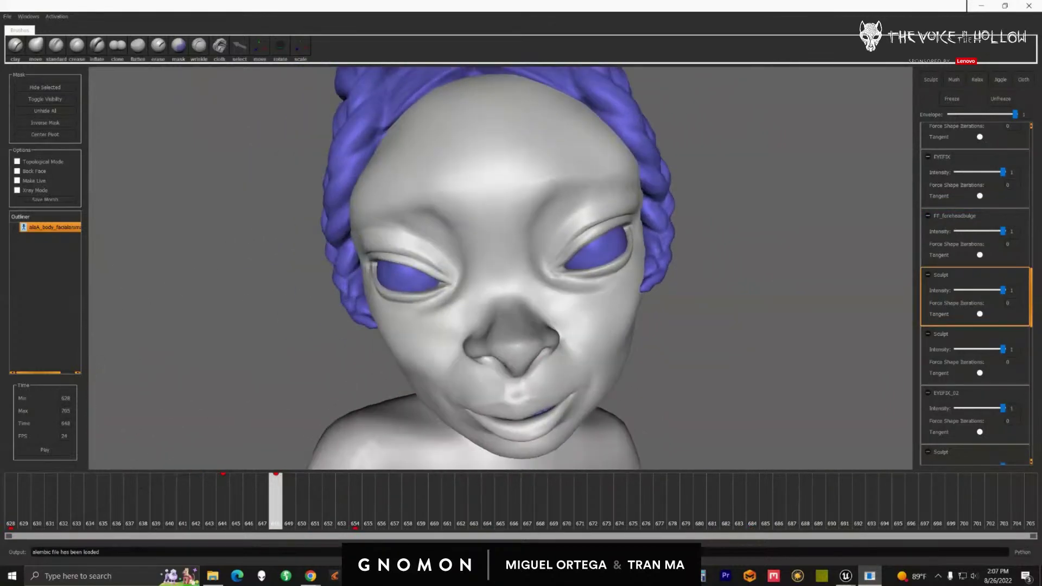
mouse_move(1003, 290)
mouse_down()
mouse_move(912, 293)
mouse_move(1004, 290)
mouse_move(870, 282)
mouse_up()
drag(1002, 290, 705, 255)
alt+right_drag(705, 255, 437, 261)
alt+drag(436, 262, 504, 250)
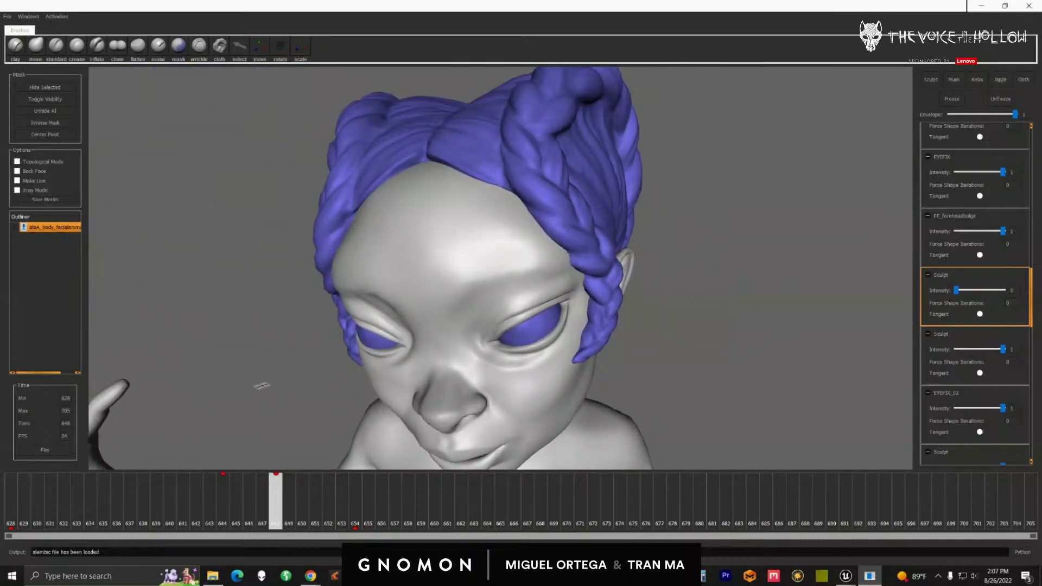
drag(957, 291, 1009, 290)
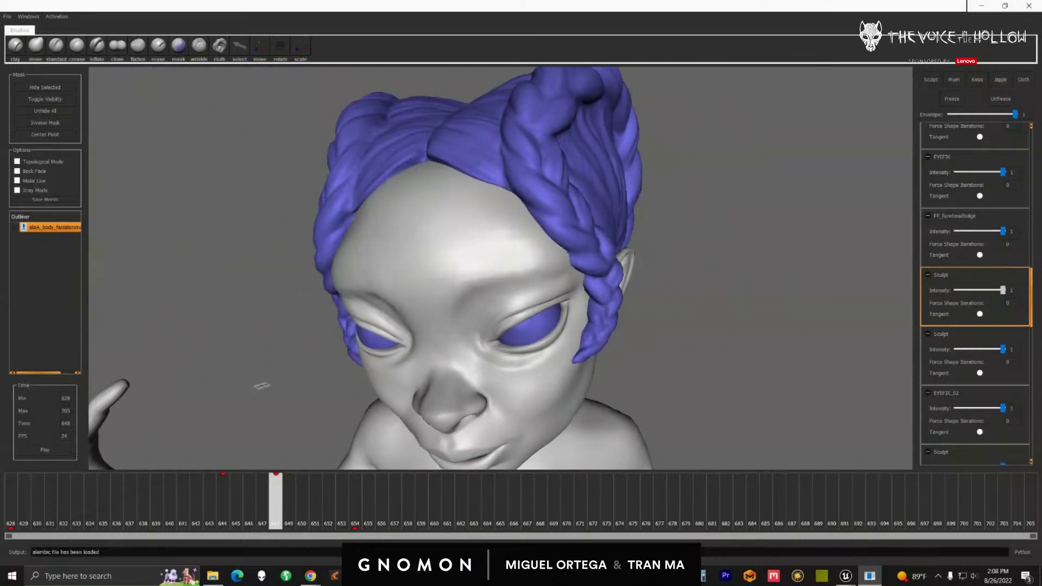
click(954, 339)
drag(274, 511, 64, 510)
middle_drag(388, 369, 982, 301)
drag(1003, 350, 881, 346)
drag(956, 350, 1033, 334)
mouse_move(745, 362)
middle_down()
mouse_move(614, 291)
mouse_move(649, 253)
middle_up()
alt+right_drag(649, 253, 617, 368)
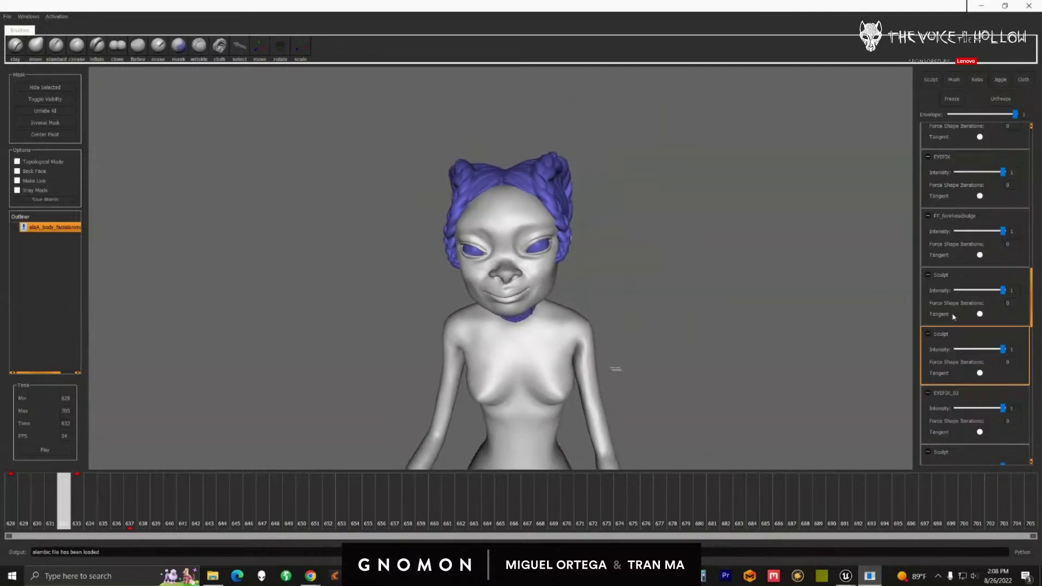
- At frame 643, compare EYEFIX_02 off and on, then set it to 1
click(993, 401)
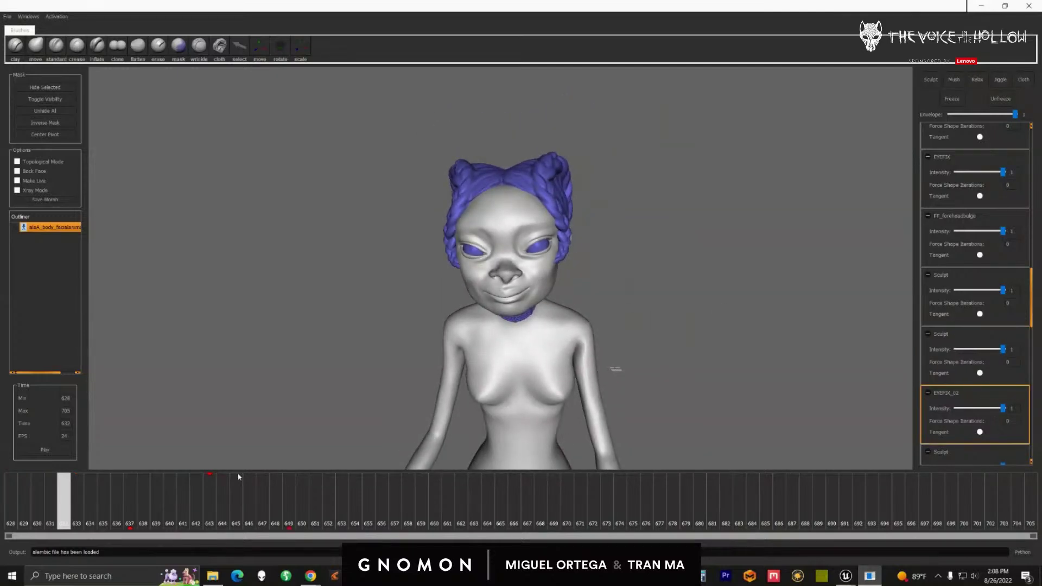
drag(198, 488, 212, 488)
alt+drag(255, 416, 478, 329)
alt+right_drag(477, 329, 549, 338)
drag(1004, 409, 618, 325)
scroll(500, 279, up, 3)
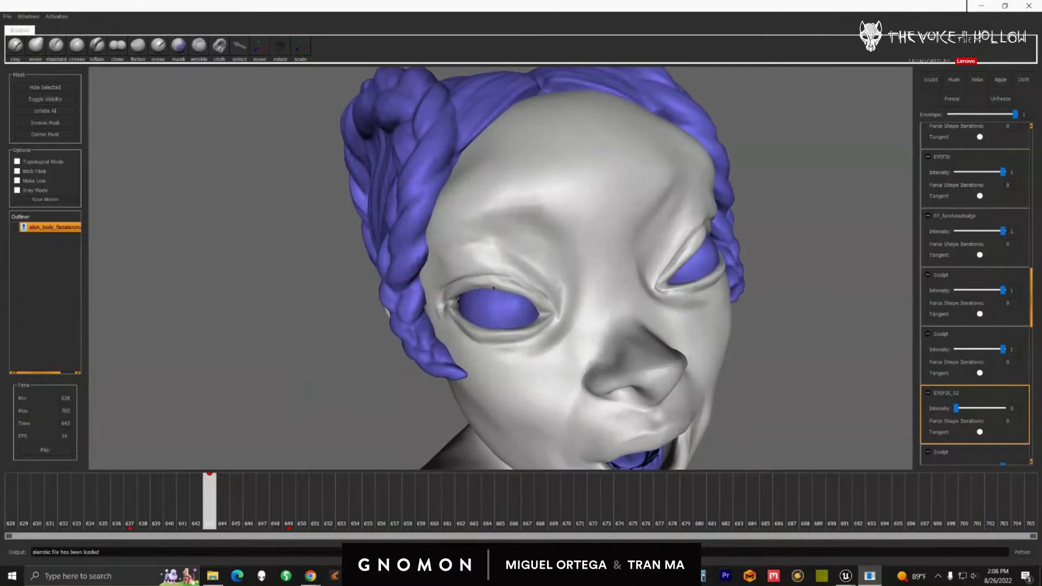
drag(956, 408, 1003, 408)
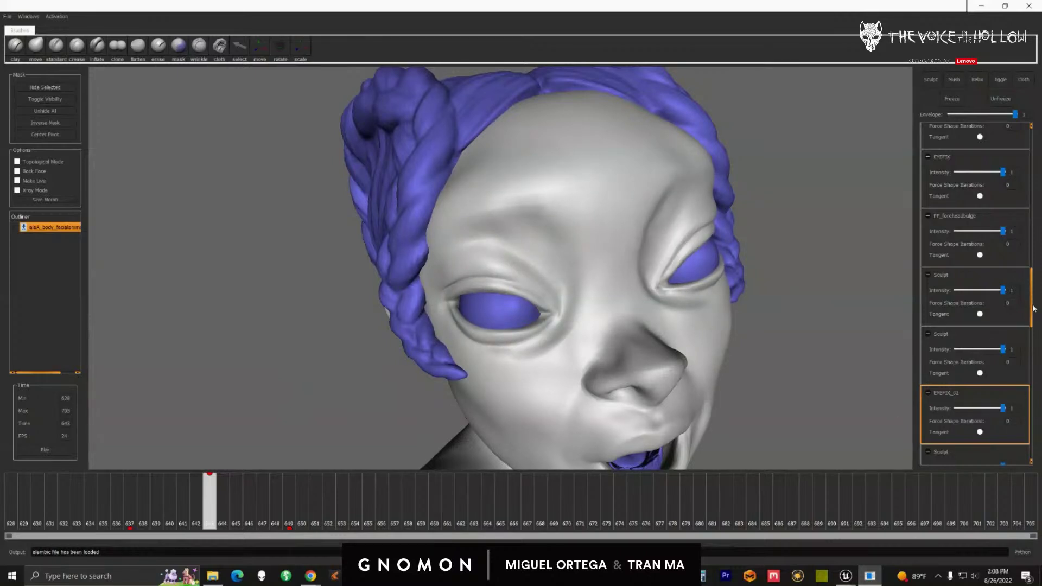
- Scroll the layers to RAISEDBROW, review the head, and switch to Unreal's desert_main level
drag(1035, 323, 1041, 456)
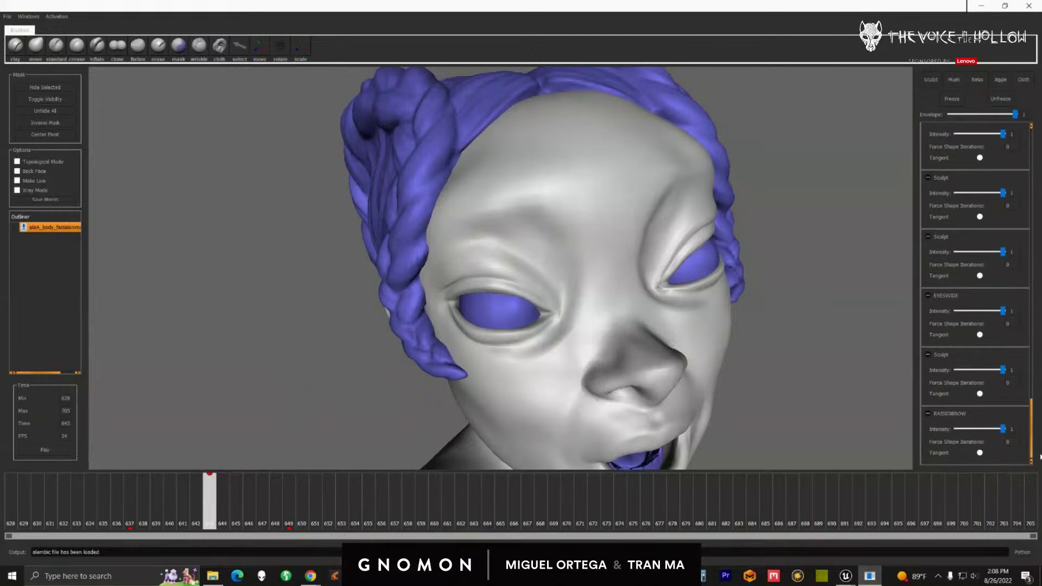
alt+right_drag(680, 412, 603, 352)
alt+drag(603, 352, 507, 352)
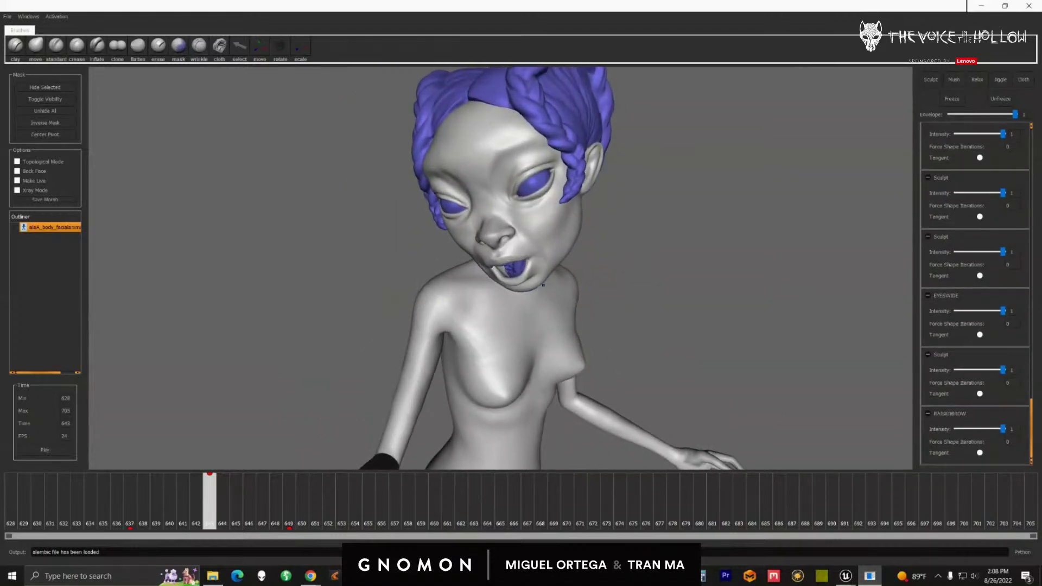
alt+drag(551, 293, 547, 345)
alt+right_drag(576, 366, 602, 395)
alt+middle_drag(603, 395, 611, 361)
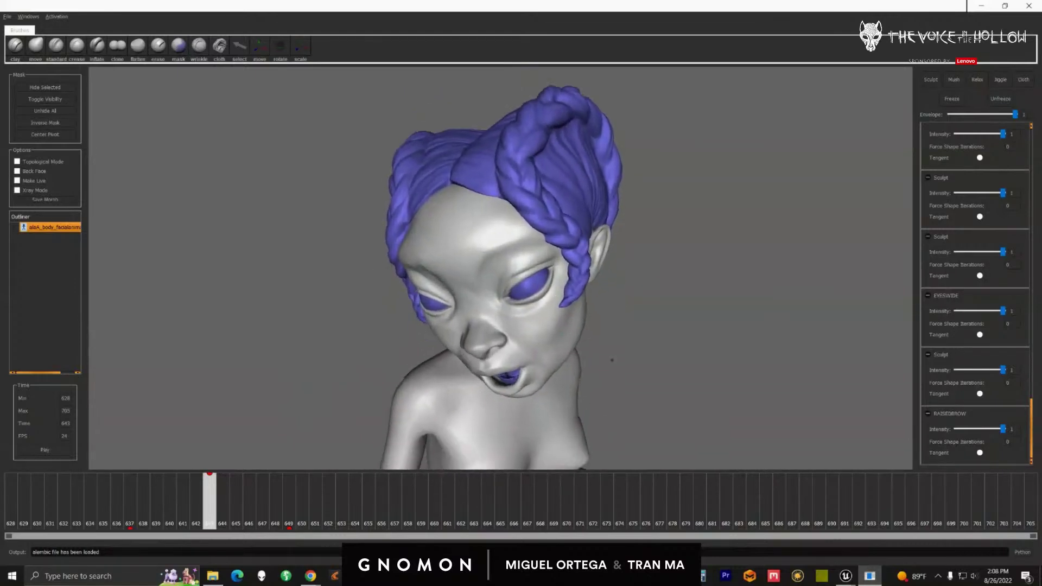
alt+right_drag(612, 361, 586, 348)
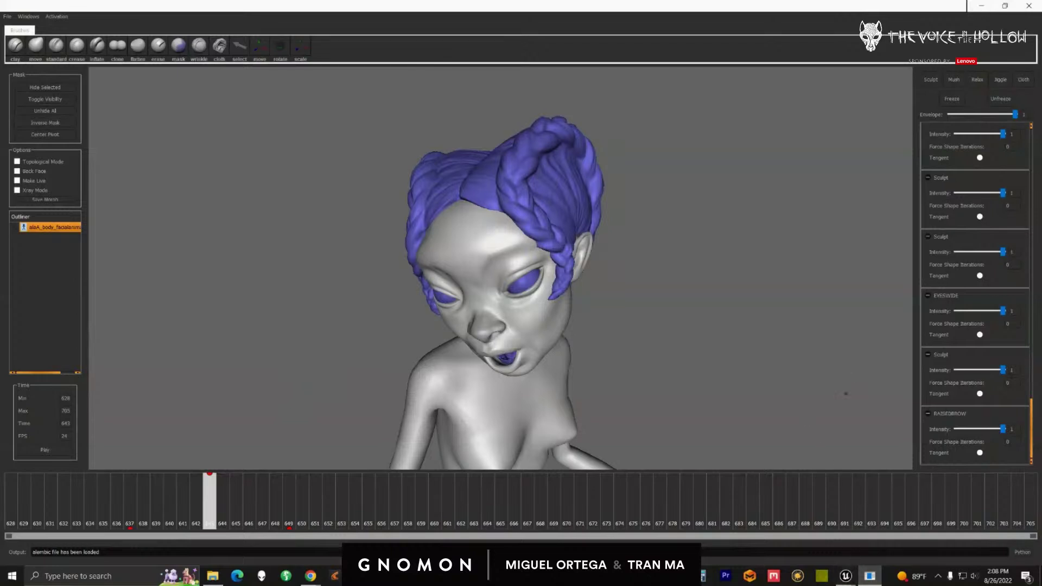
mouse_move(845, 577)
click(815, 496)
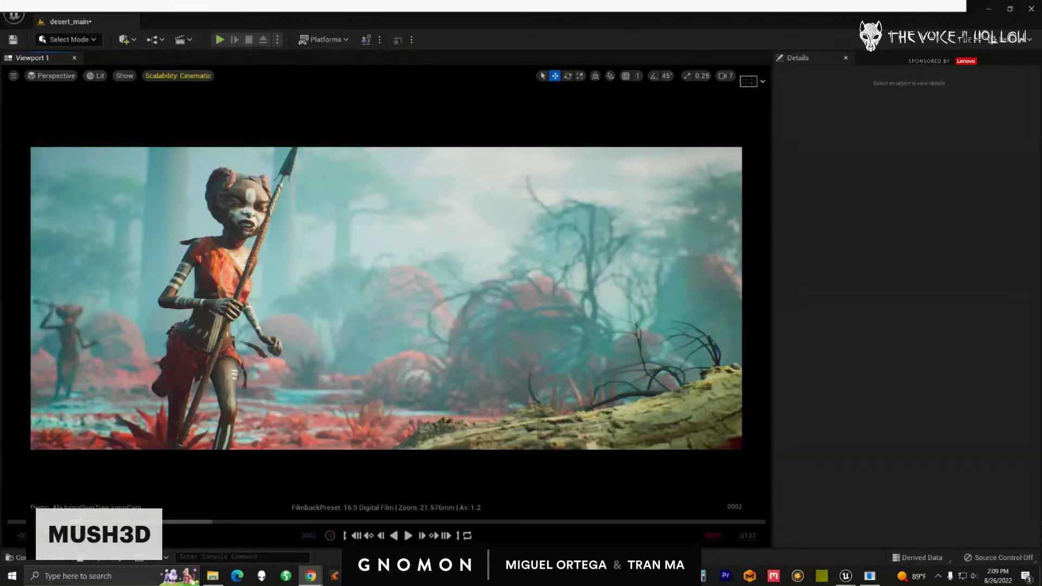
key(alt+Tab)
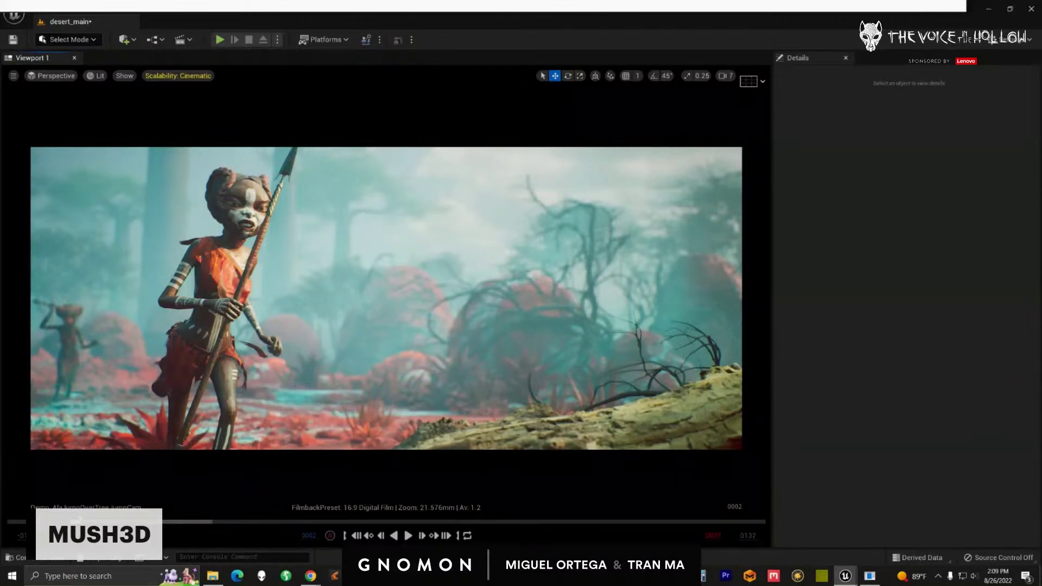
mouse_move(81, 522)
mouse_down()
mouse_move(160, 521)
mouse_move(67, 522)
mouse_move(76, 522)
mouse_up()
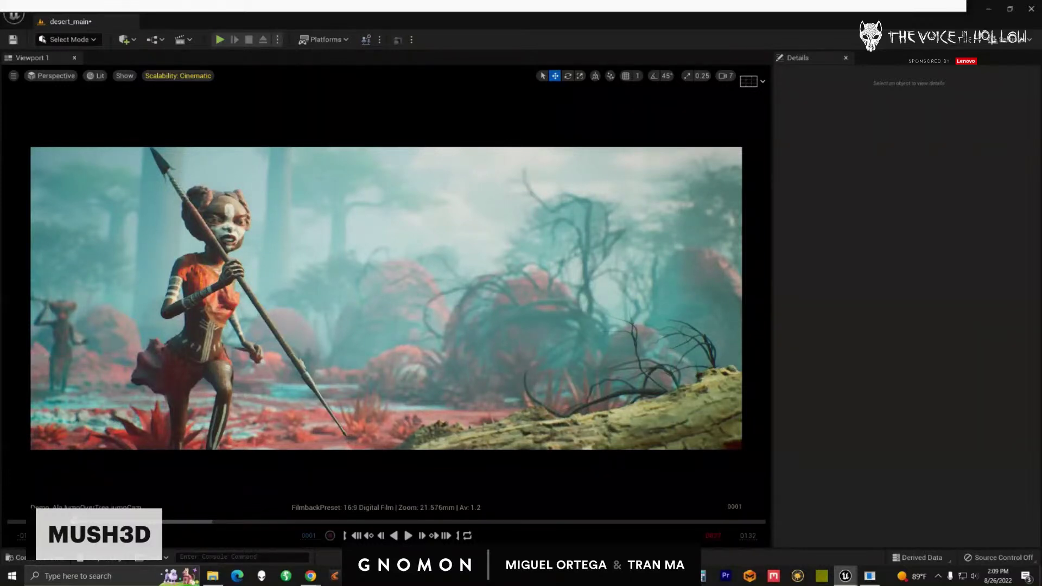
mouse_move(76, 522)
mouse_down()
mouse_move(191, 522)
mouse_move(91, 522)
mouse_up()
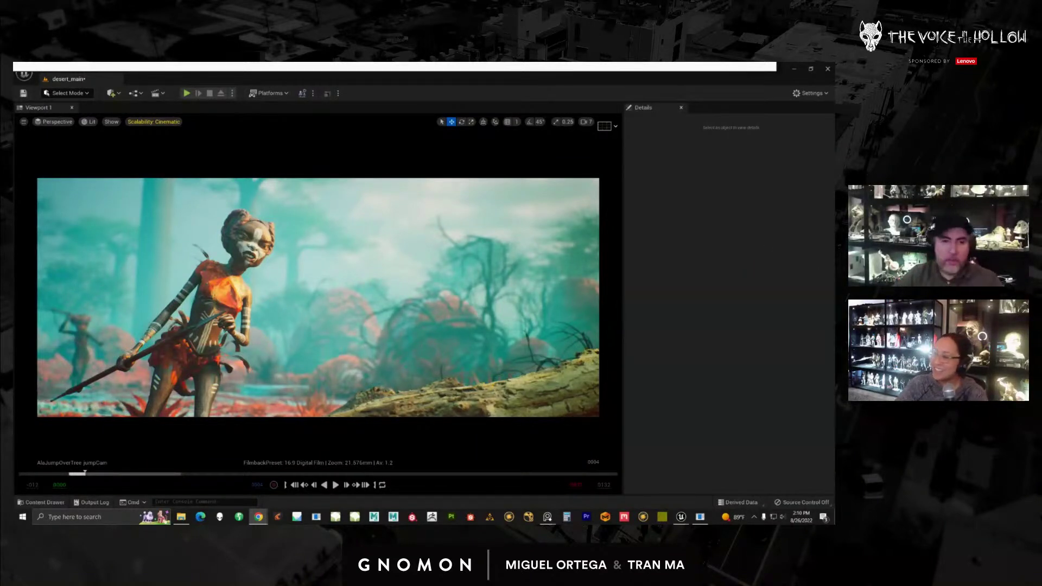
key(alt+Tab)
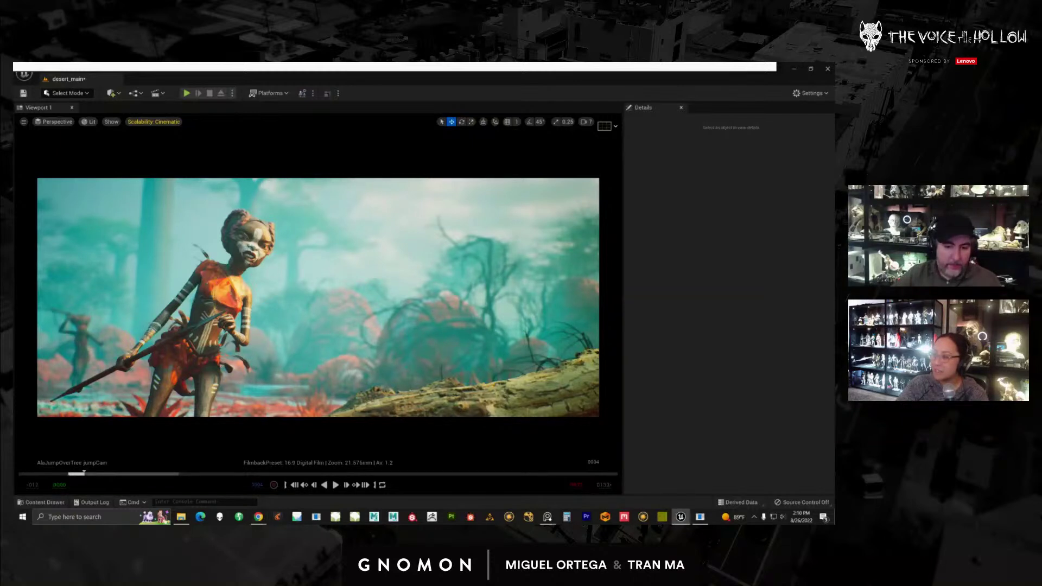
key(alt+Tab)
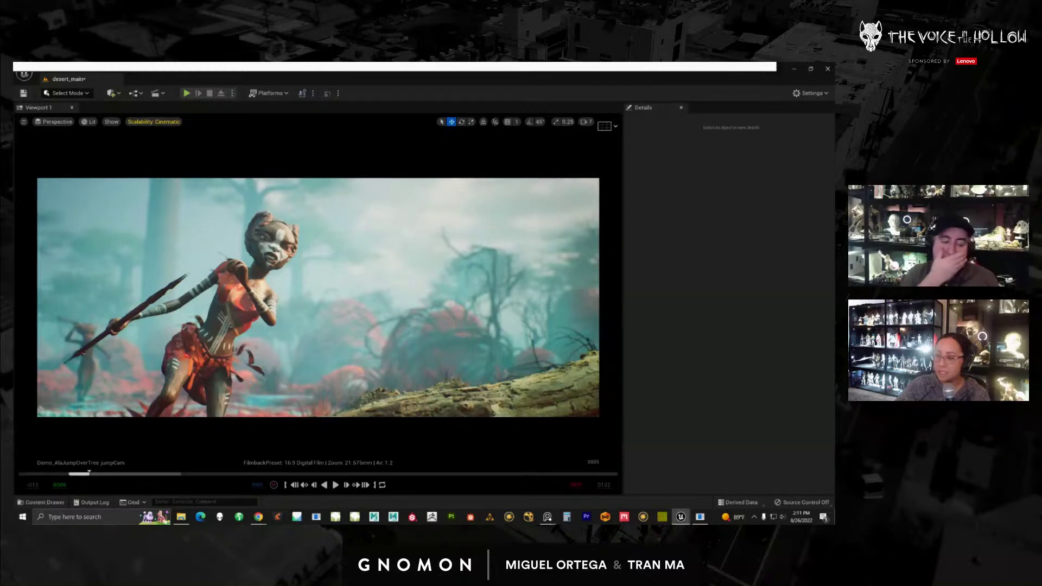
- Select HeightFogComponent0's Albedo track in Sequencer and slide Sequencer aside to reveal its Details
drag(683, 129, 625, 120)
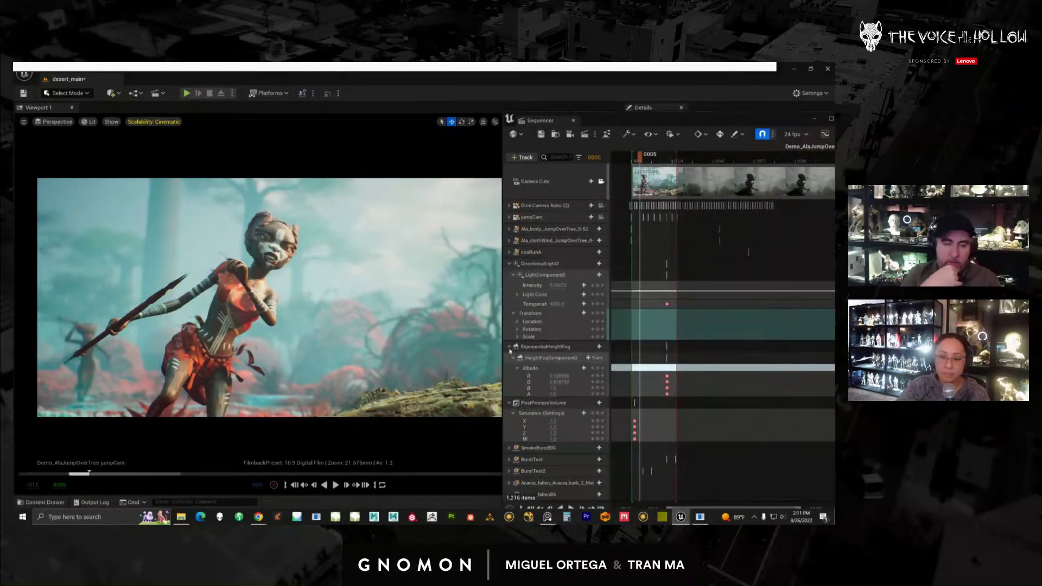
click(537, 347)
click(509, 263)
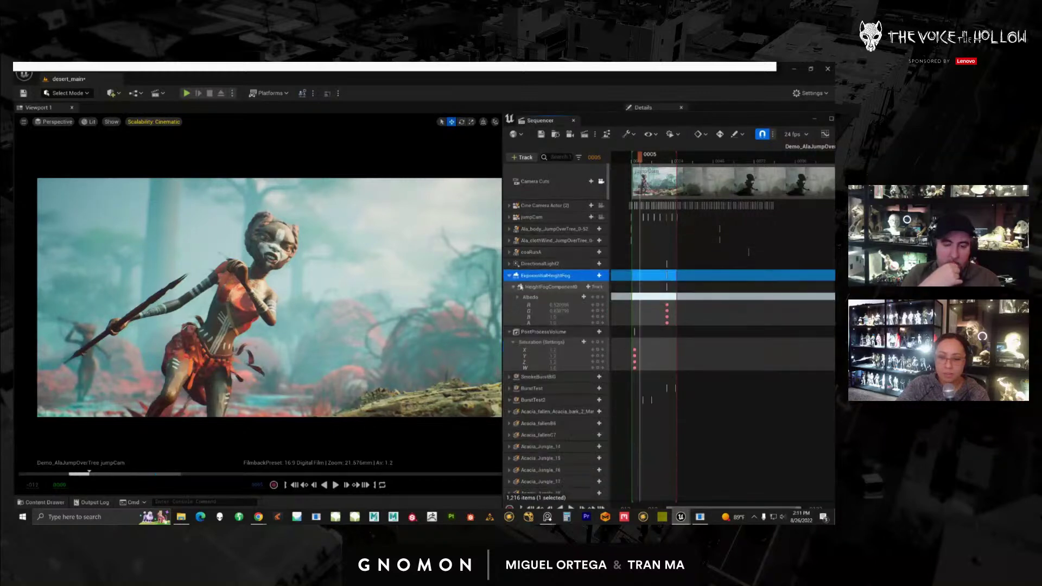
click(540, 287)
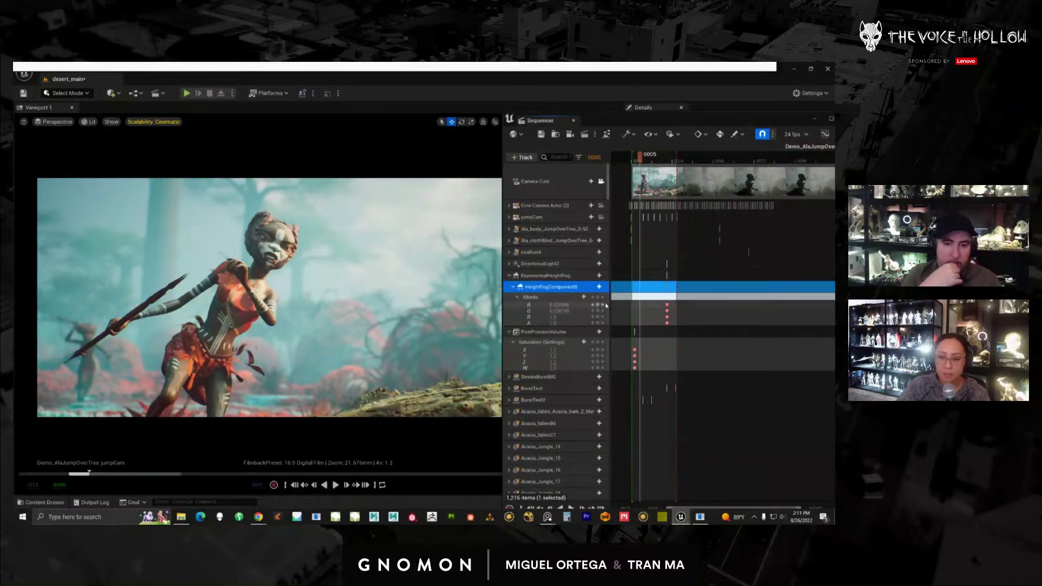
drag(644, 160, 638, 159)
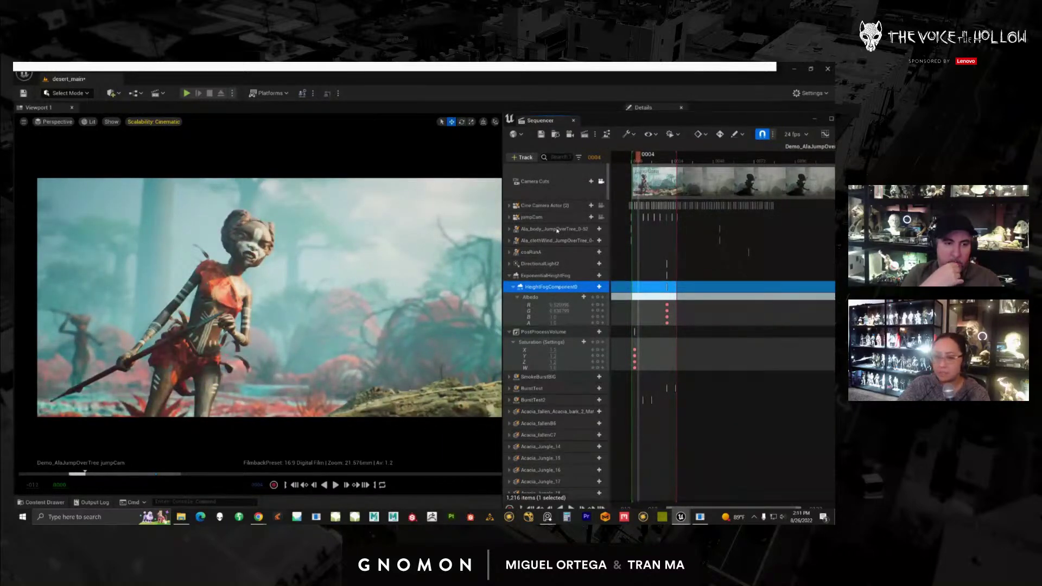
click(535, 297)
drag(655, 125, 988, 126)
- Change the fog Albedo to the more saturated blue 90D4FF in the Color Picker
click(745, 265)
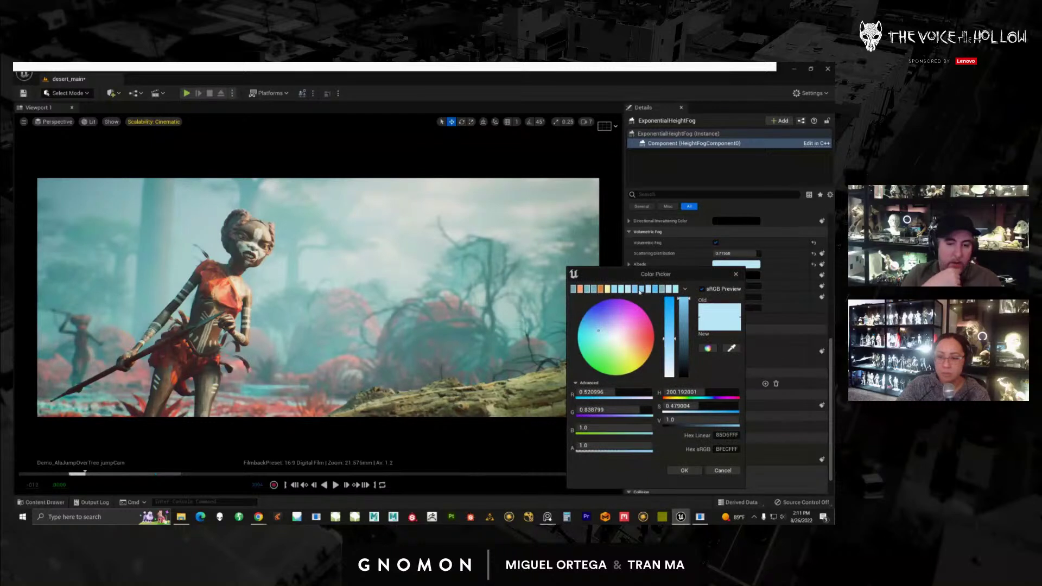
click(647, 289)
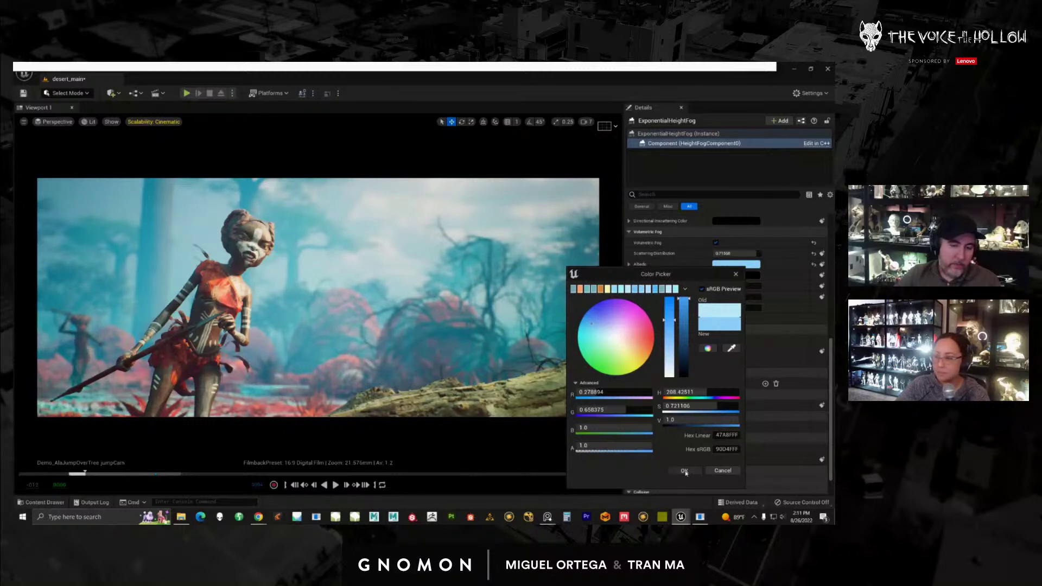
click(685, 472)
mouse_move(834, 128)
mouse_down()
mouse_move(664, 124)
mouse_move(583, 102)
mouse_move(597, 115)
mouse_move(564, 115)
mouse_move(835, 111)
mouse_up()
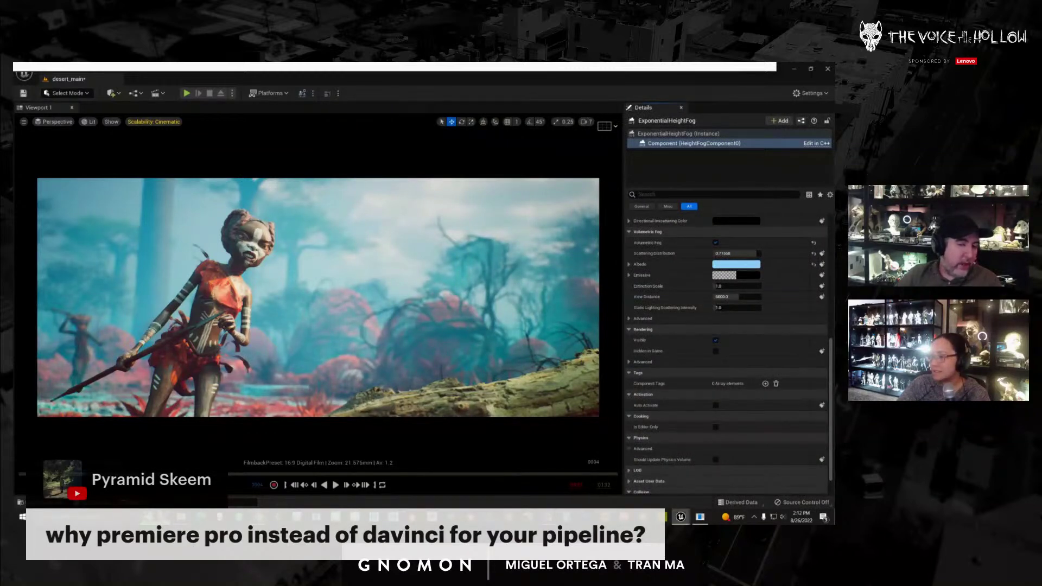
- Undo the albedo change, refocus Unreal, scrub back to frame 7 and bring Sequencer back
key(ctrl+z)
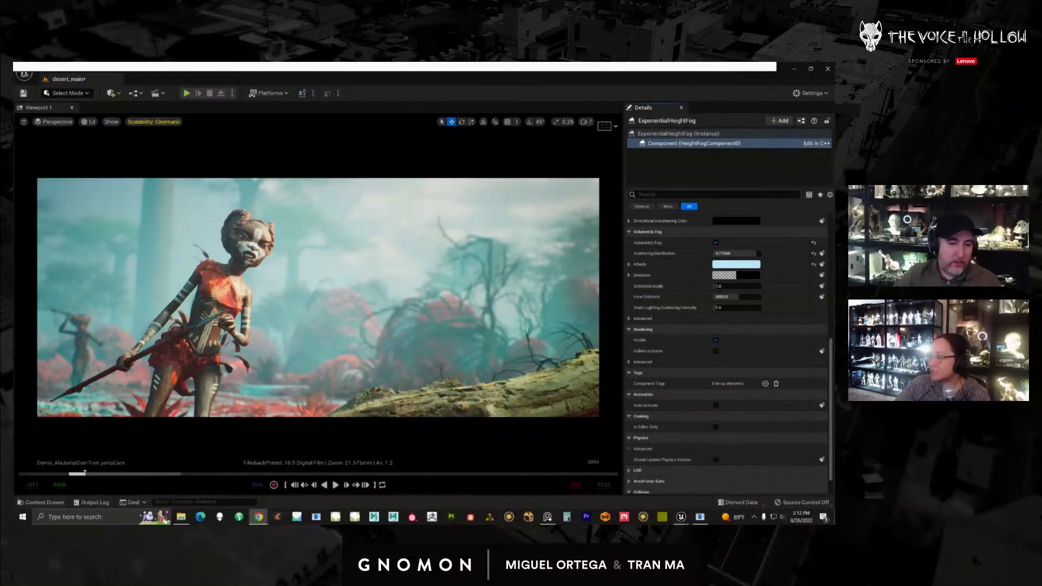
key(alt+Tab)
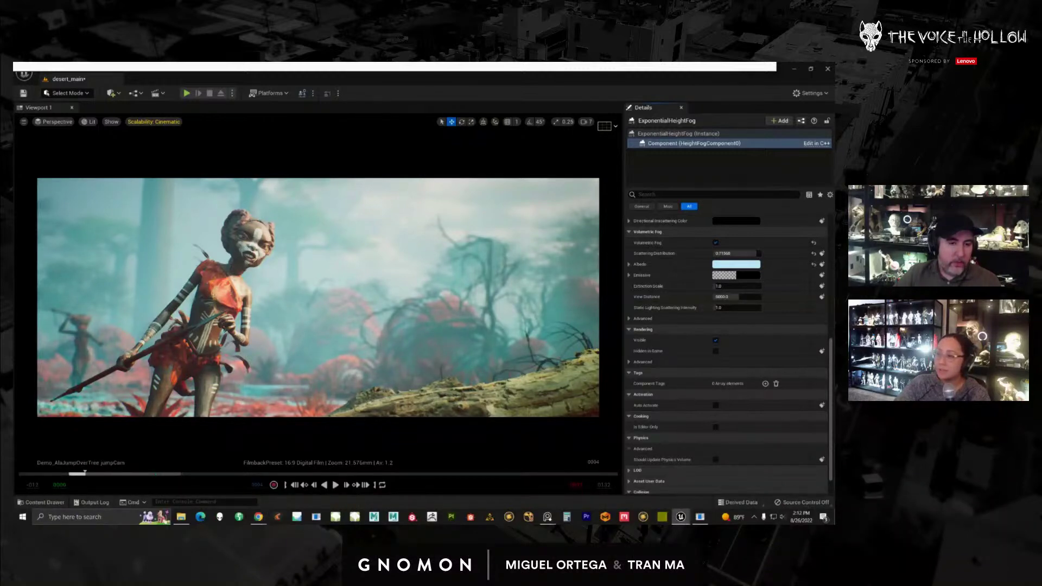
drag(85, 473, 151, 473)
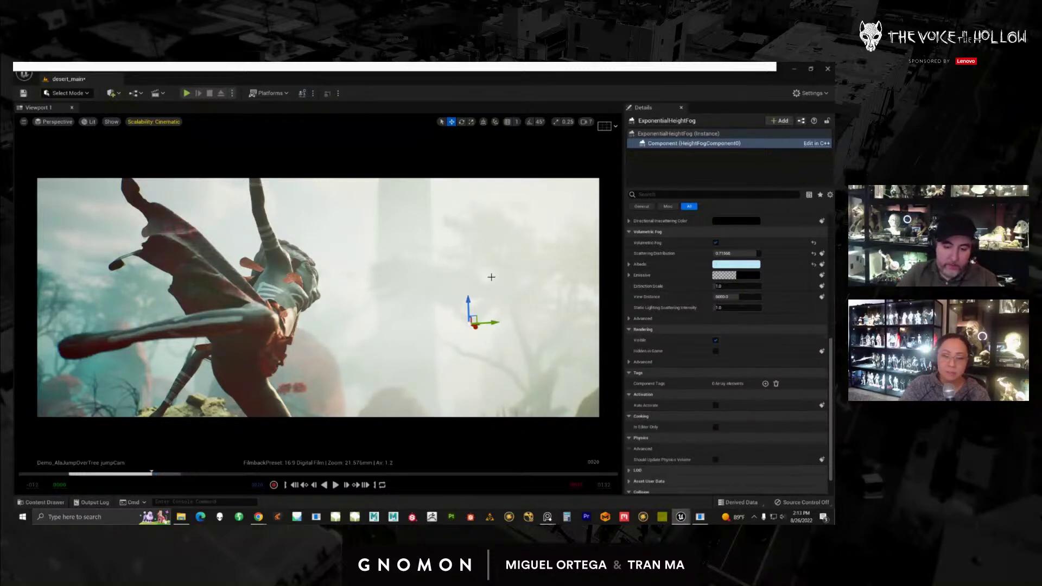
drag(152, 472, 96, 473)
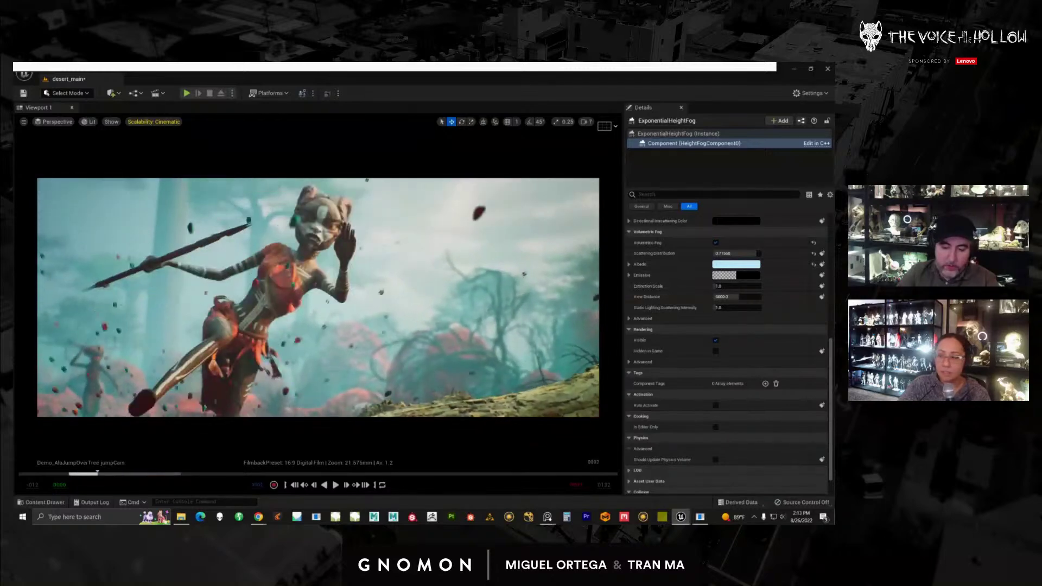
drag(834, 115, 582, 113)
- Key the fog Albedo at frame 7 with Saturation raised to 0.721
click(404, 267)
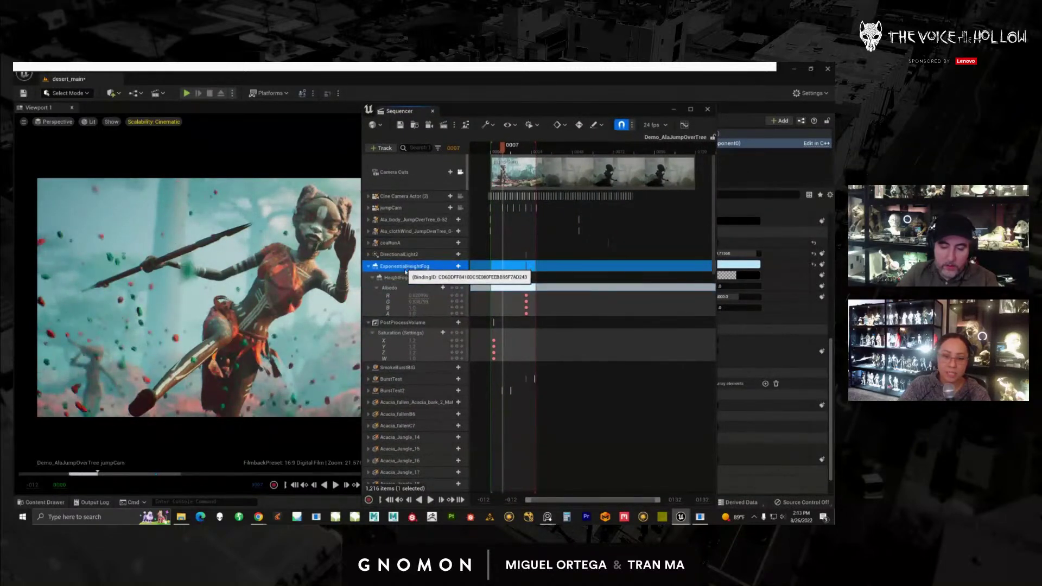
click(389, 288)
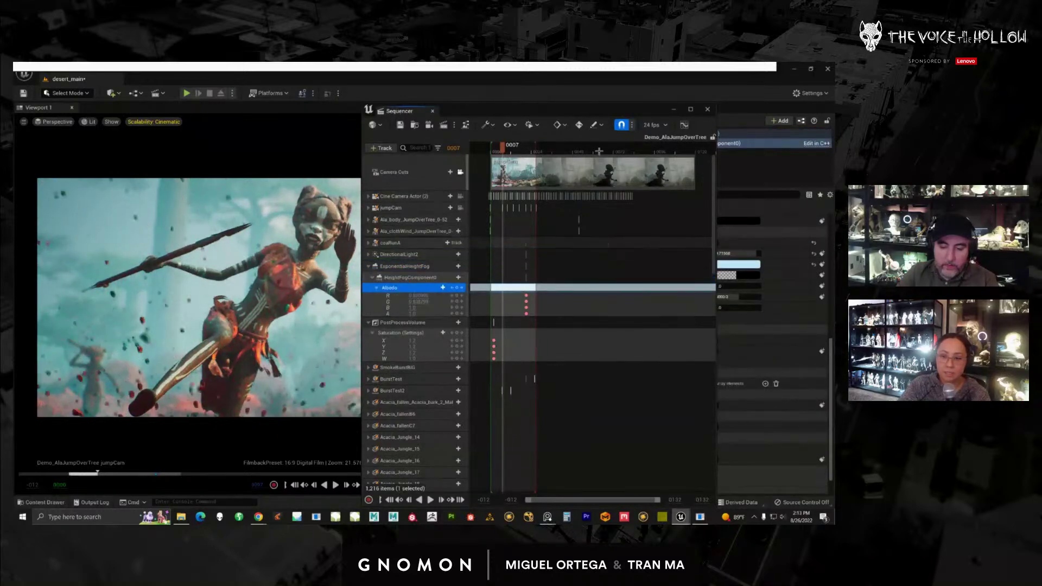
drag(630, 111, 557, 106)
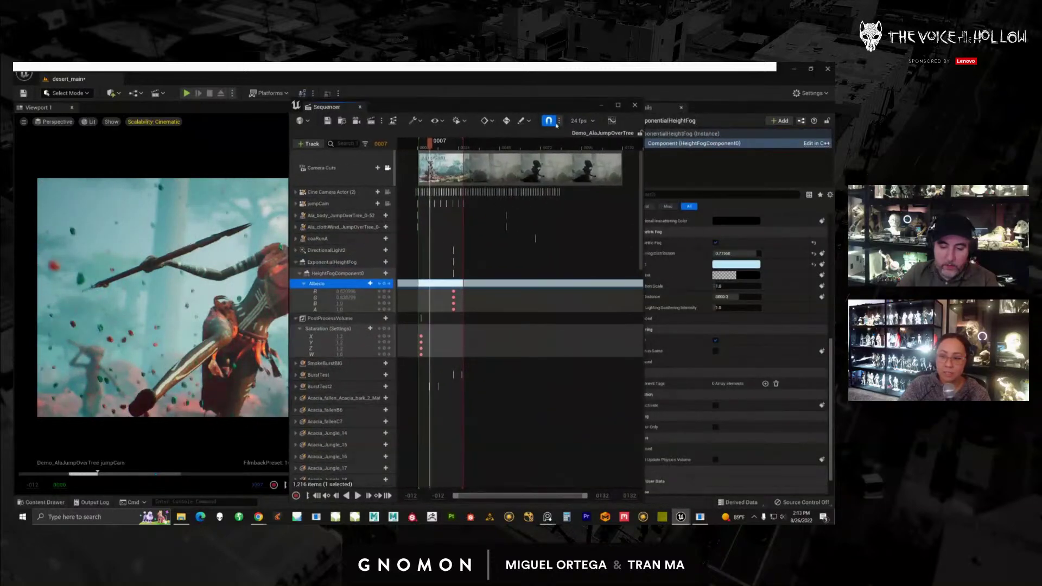
click(738, 266)
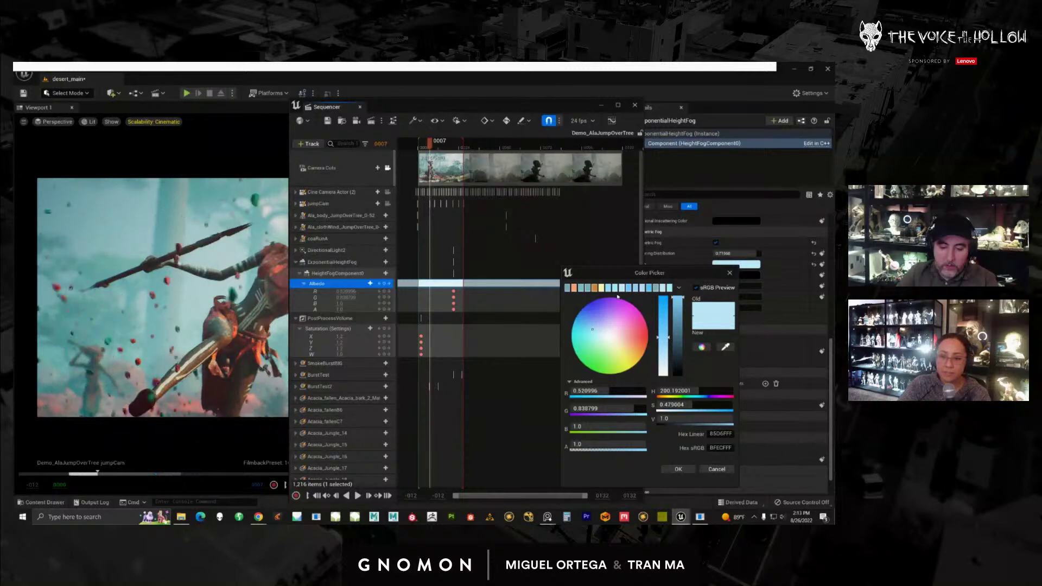
click(677, 321)
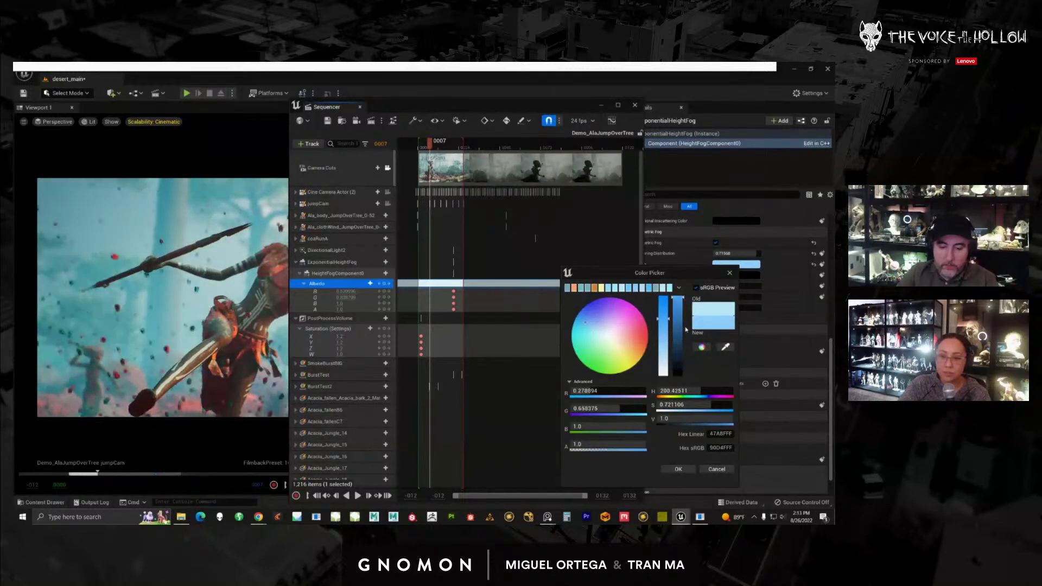
click(678, 469)
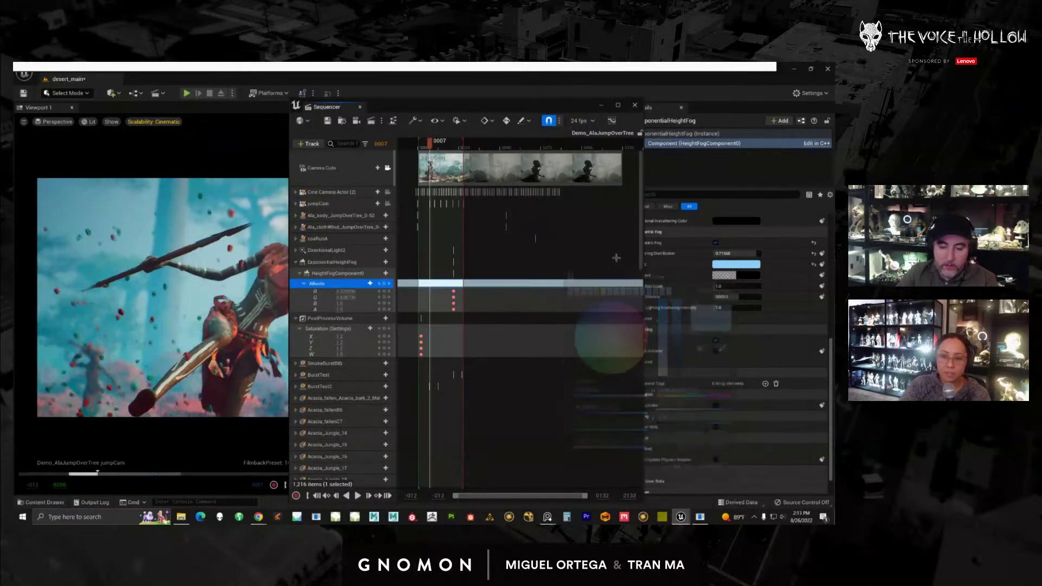
drag(540, 107, 578, 102)
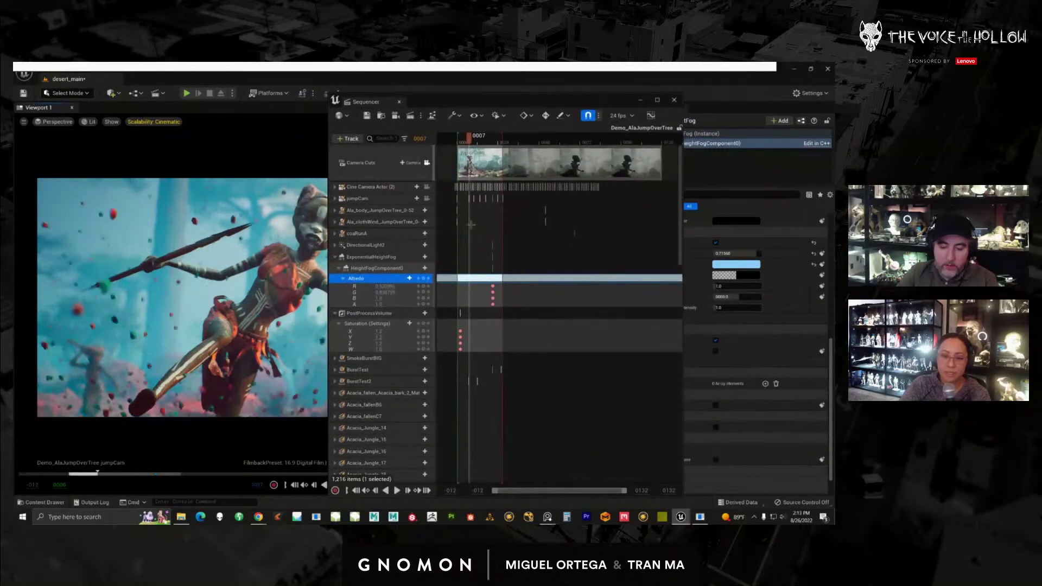
click(425, 279)
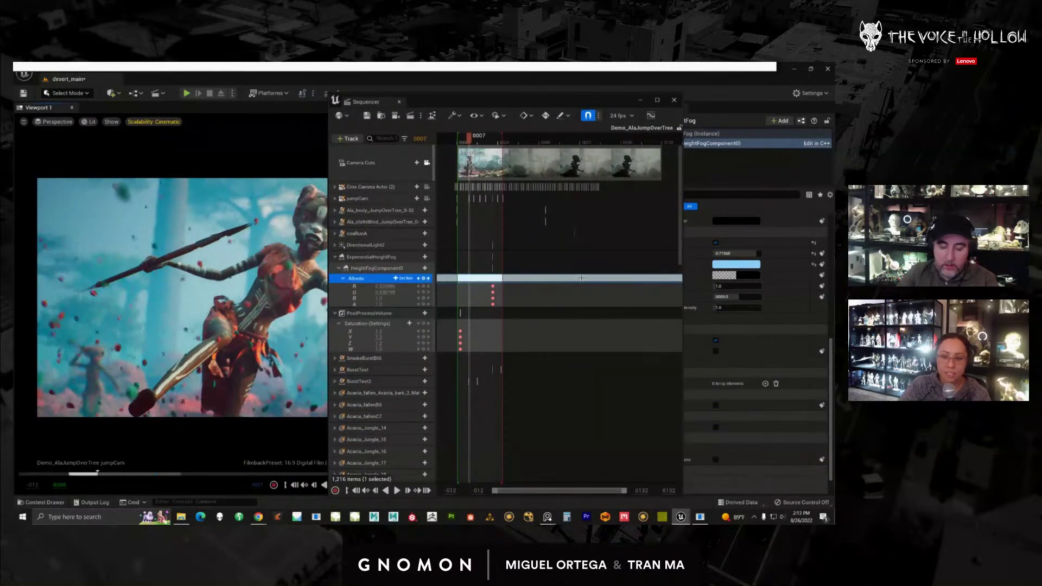
- Advance the shot to frame 21 and expand DirectionalLight2 to show its Temperature track
drag(509, 109, 627, 149)
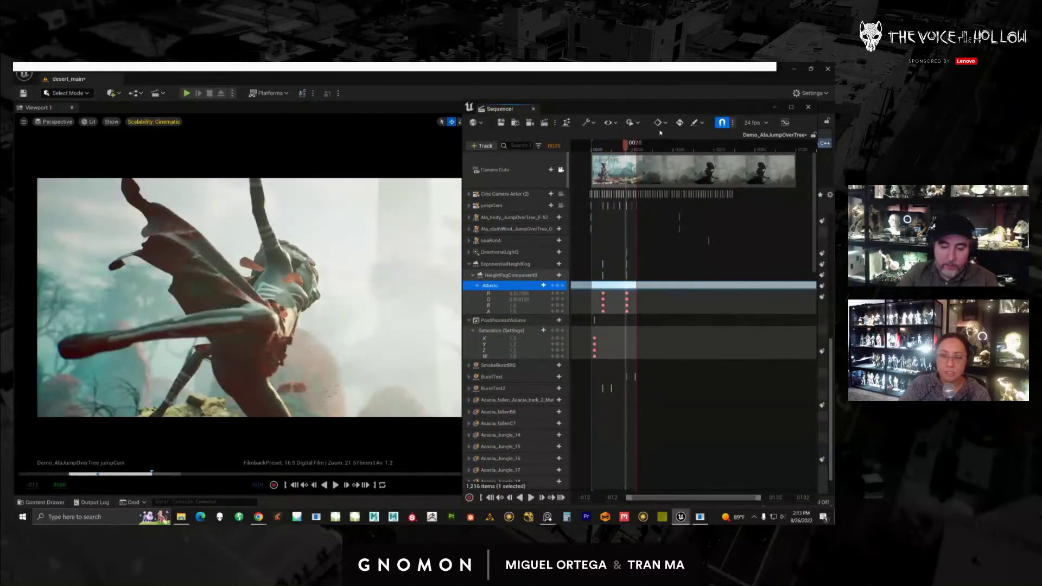
drag(659, 108, 647, 109)
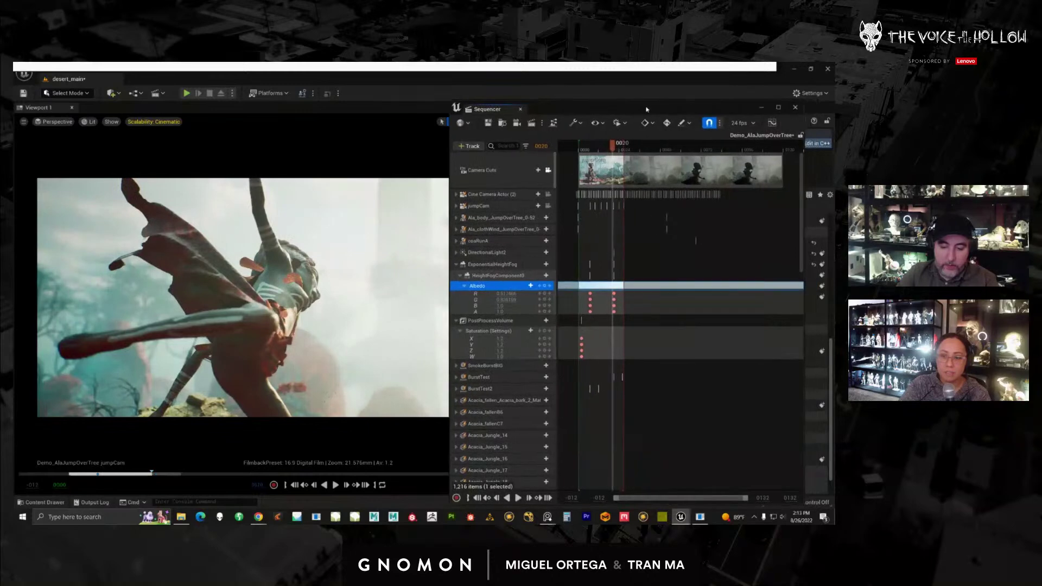
click(615, 147)
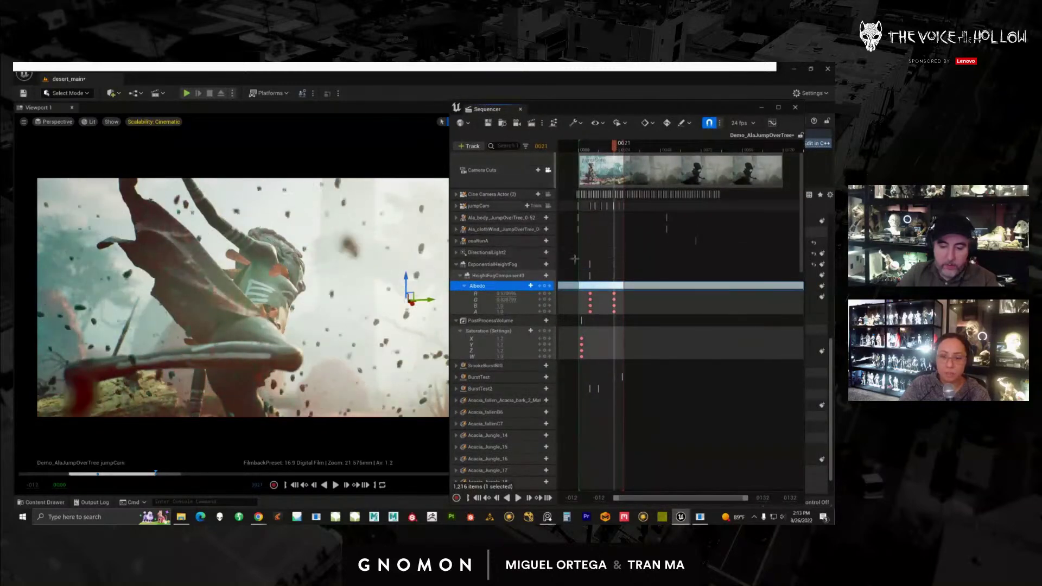
click(456, 252)
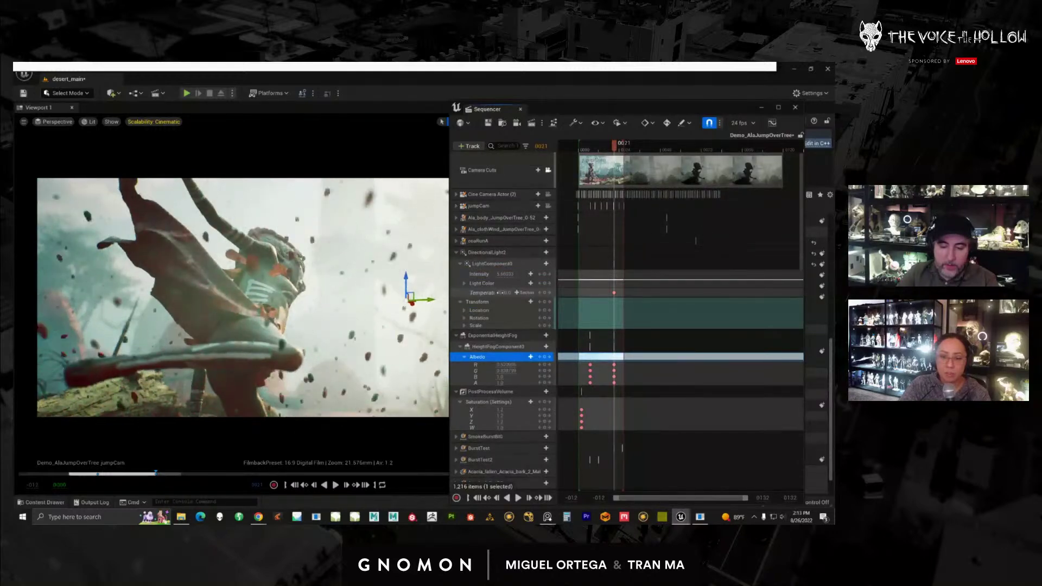
mouse_move(614, 148)
mouse_down()
mouse_move(591, 150)
mouse_move(615, 148)
mouse_up()
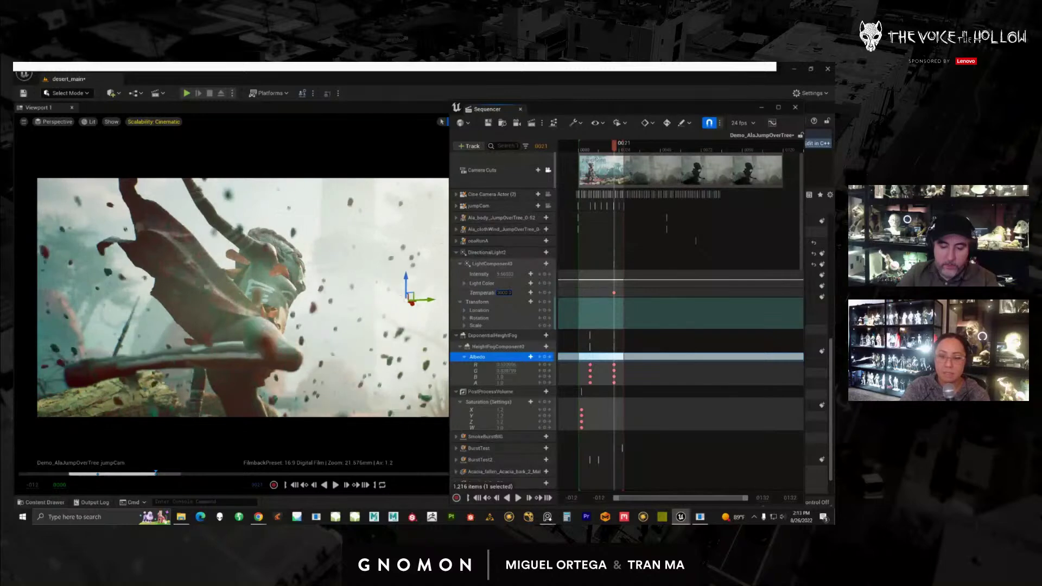
drag(641, 111, 835, 103)
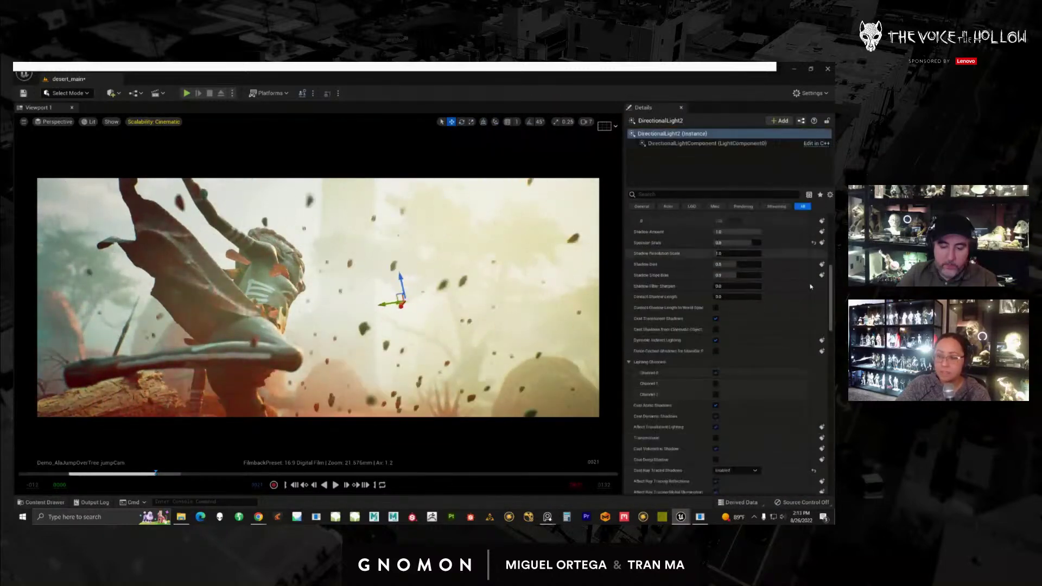
drag(831, 293, 830, 243)
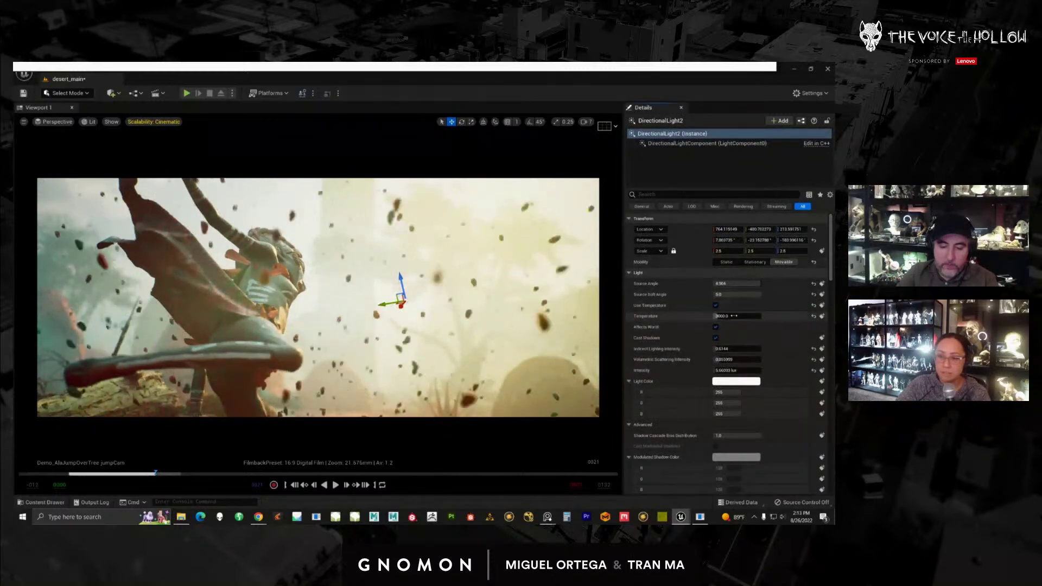
click(742, 317)
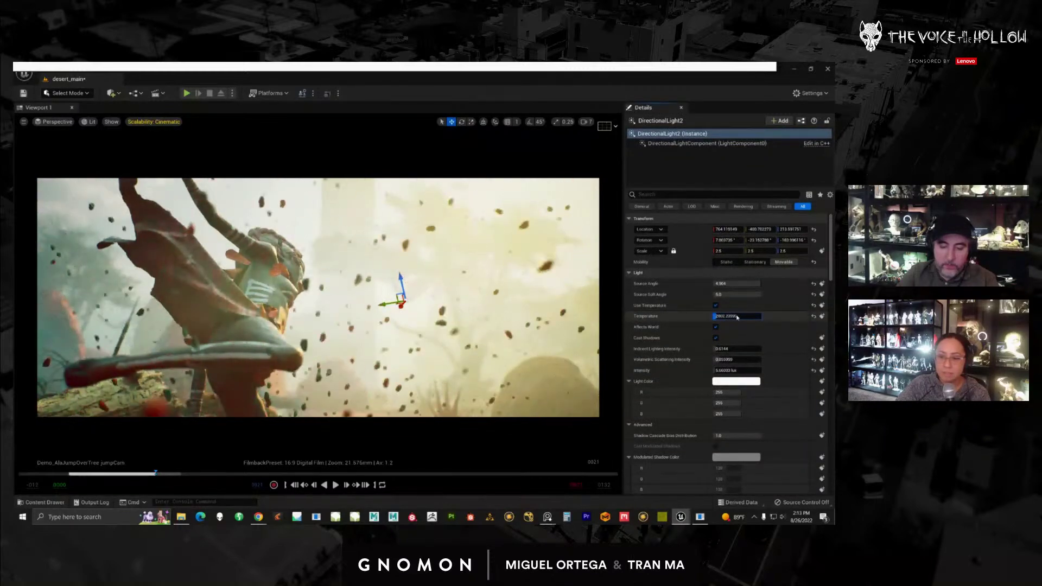
key(ctrl+z)
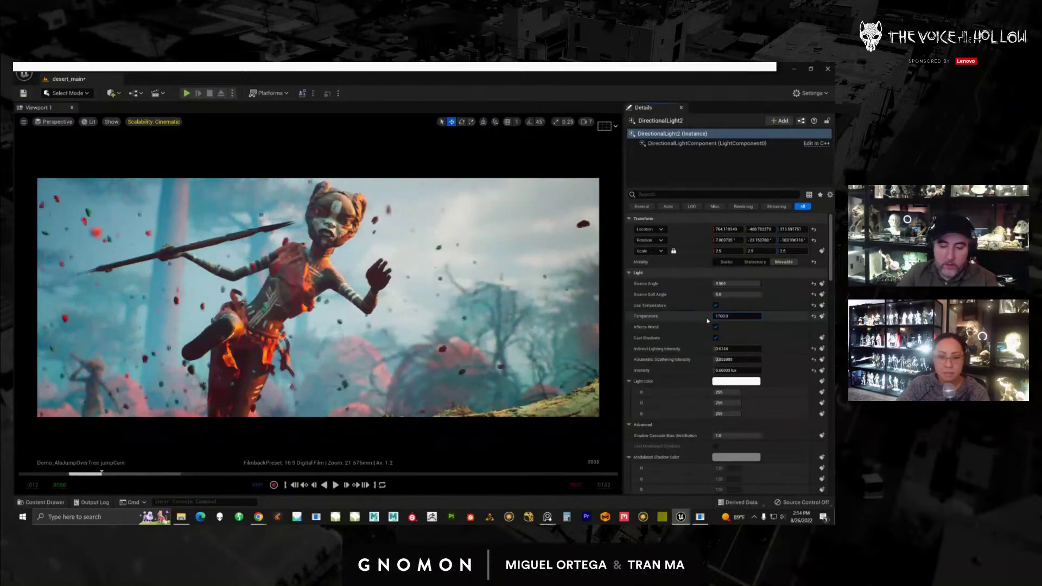
key(ctrl+z)
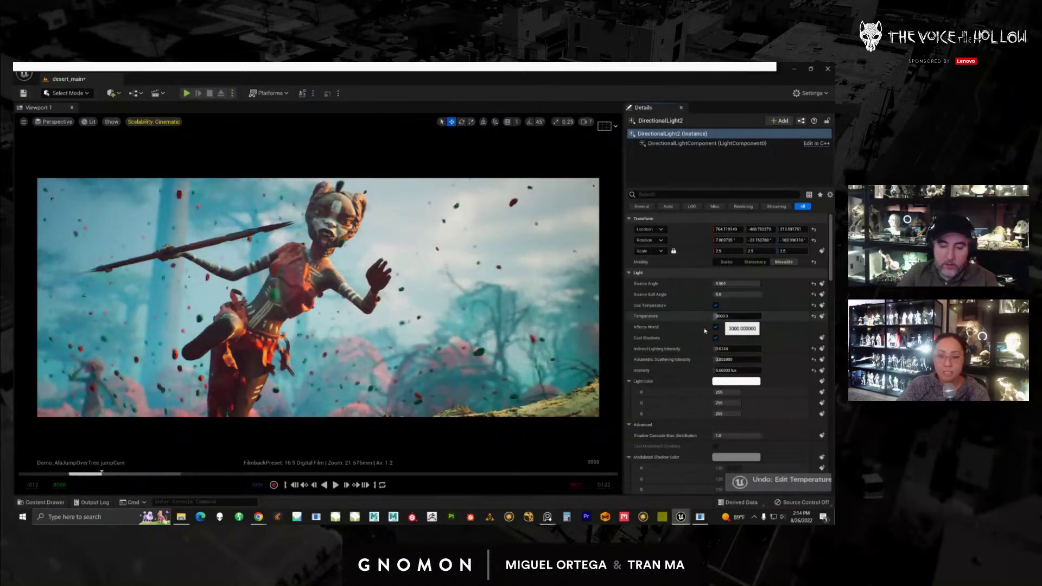
drag(1031, 124, 615, 109)
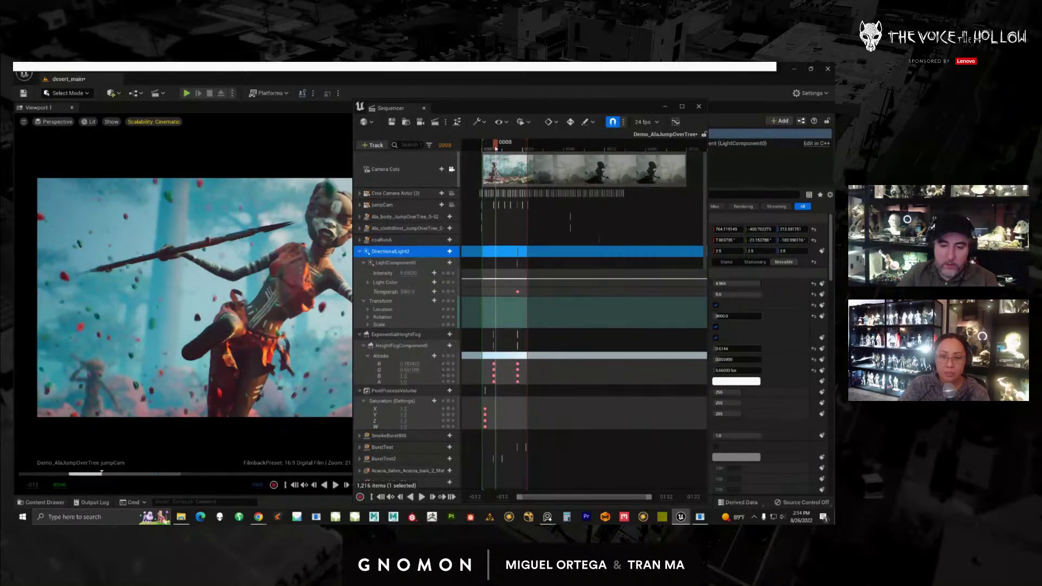
- Set the light Temperature to 4000 at frame 7 and check it at frame 18
click(492, 146)
mouse_move(491, 145)
mouse_down()
mouse_move(500, 149)
mouse_move(491, 149)
mouse_up()
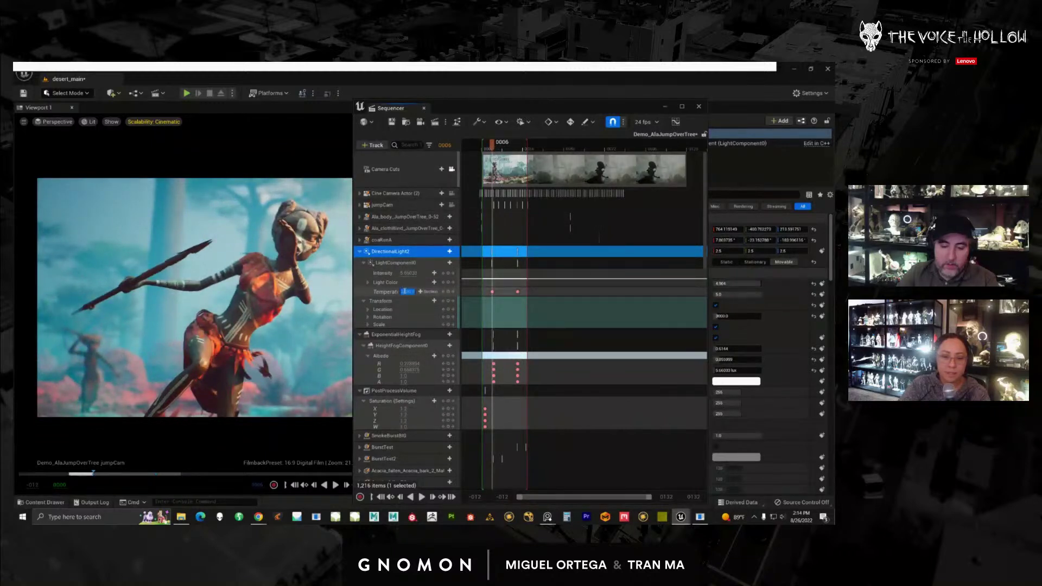
text(4000)
key(Return)
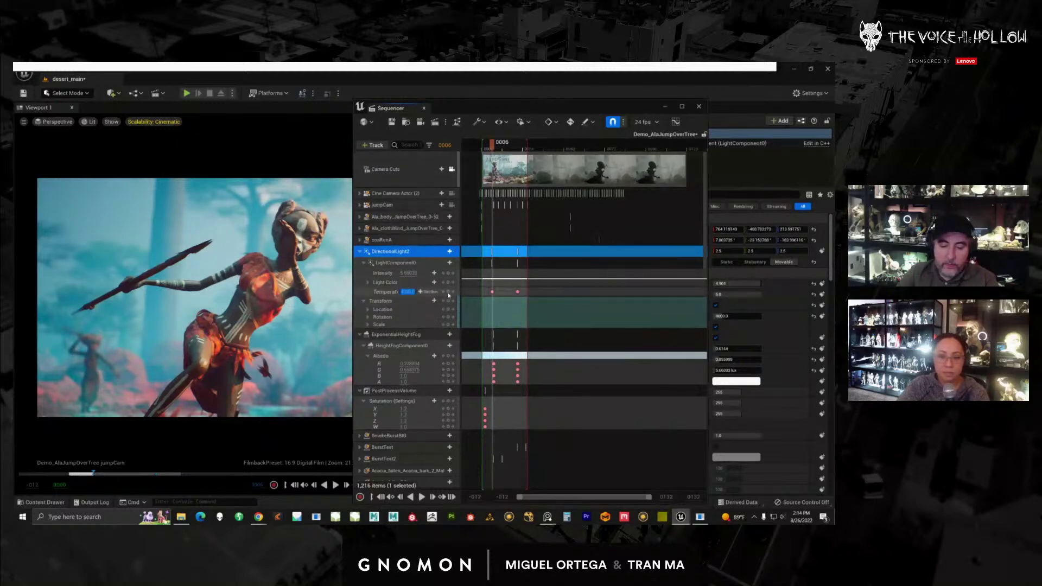
drag(492, 144, 520, 145)
- At frame 21, delete the fog Albedo keys and select the HeightFogComponent0 track
drag(565, 112, 751, 100)
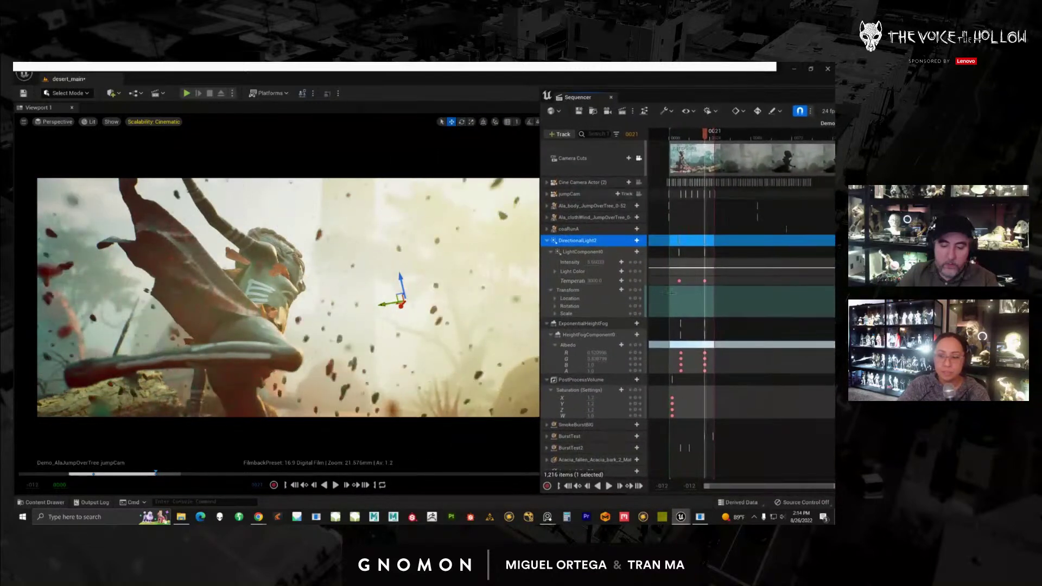
drag(696, 348, 712, 373)
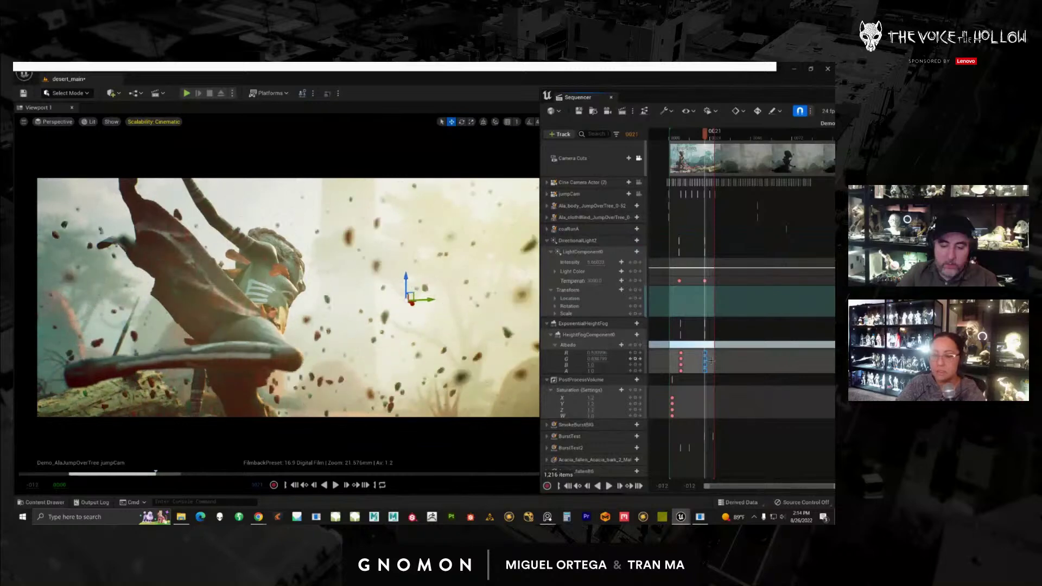
key(Delete)
drag(706, 99, 744, 103)
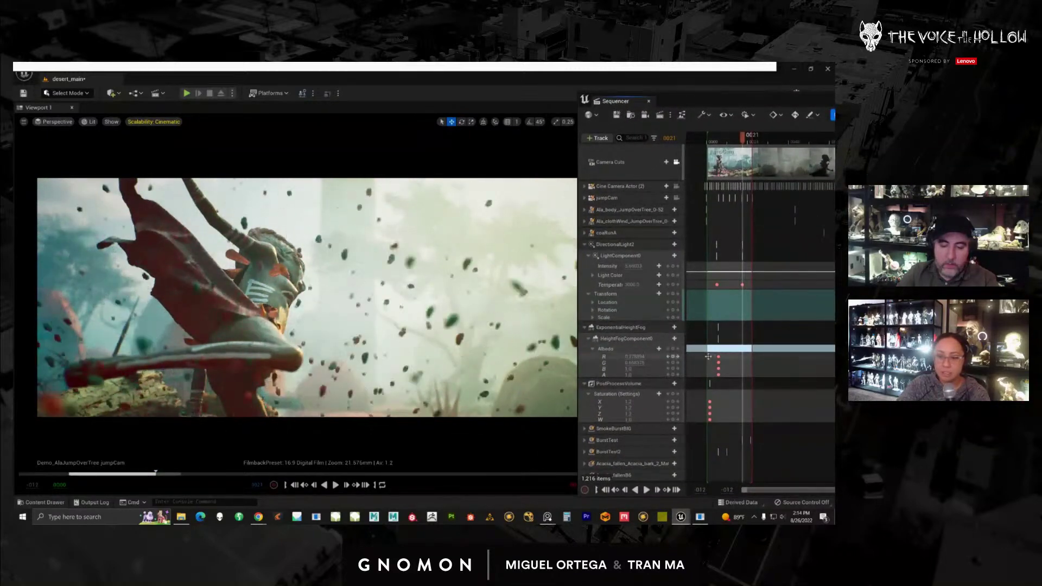
click(624, 339)
- Change the height fog's Albedo to a light blue in the Color Picker
drag(733, 102, 993, 97)
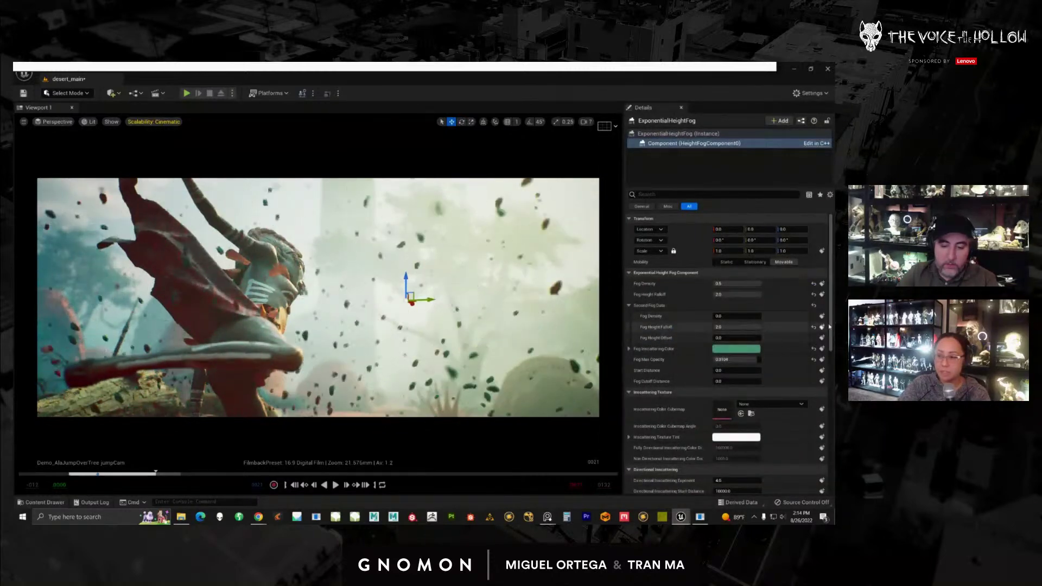
scroll(748, 404, down, 5)
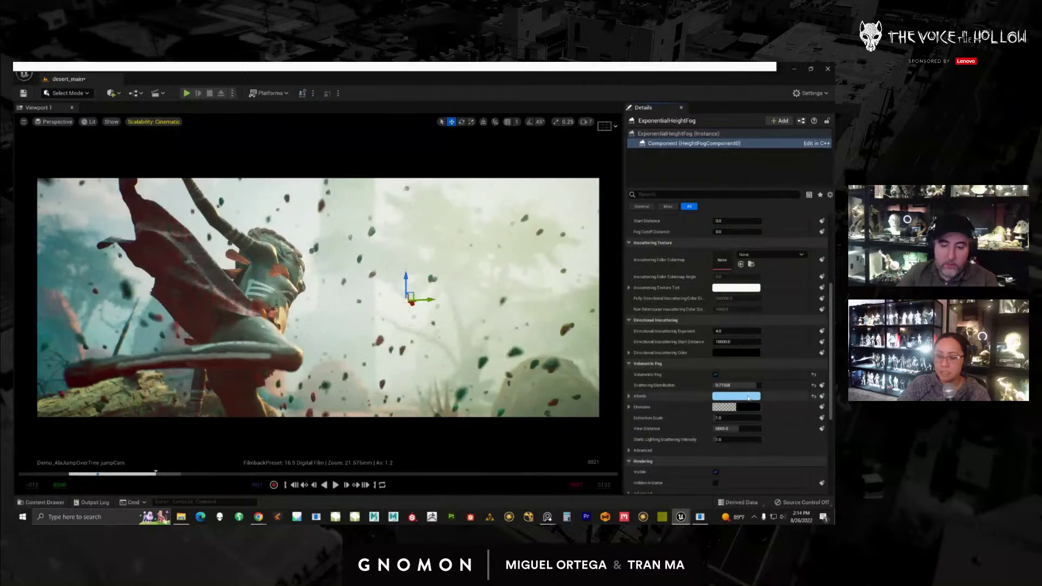
click(749, 396)
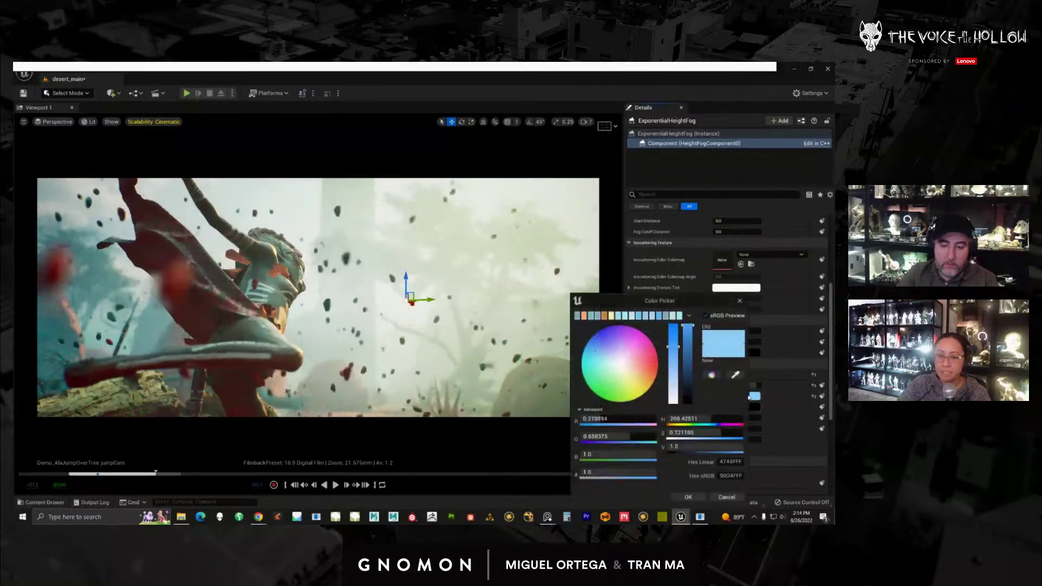
click(652, 317)
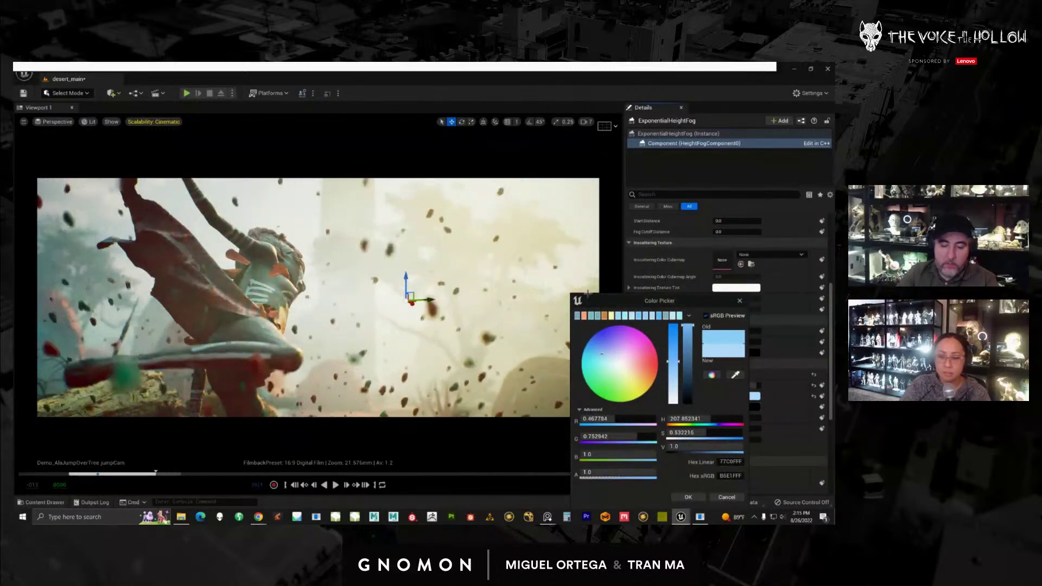
click(688, 496)
- Key the new Albedo colour at the current frame and scrub the shot to review the fog
drag(834, 123, 597, 102)
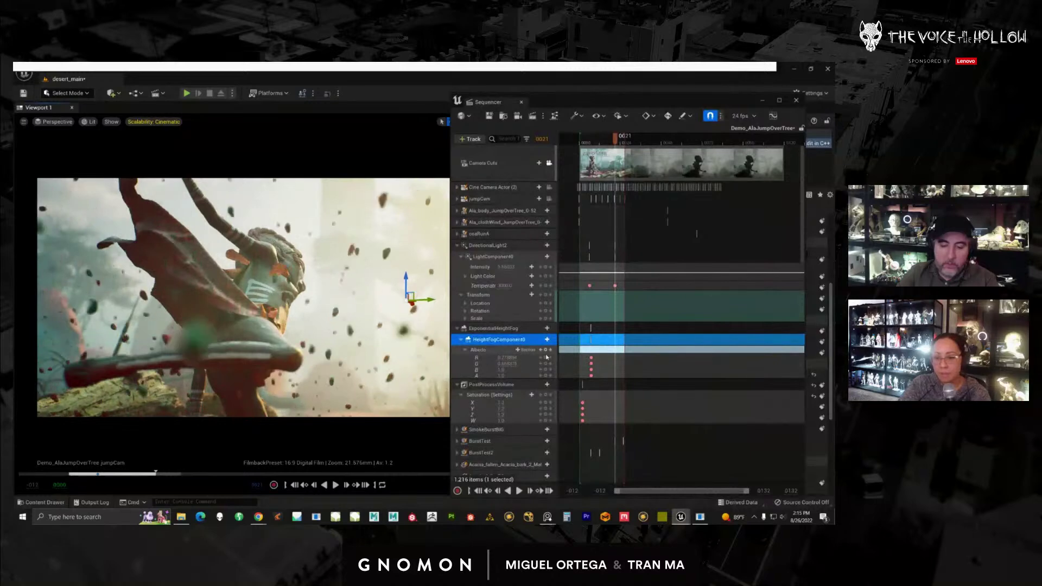
click(545, 350)
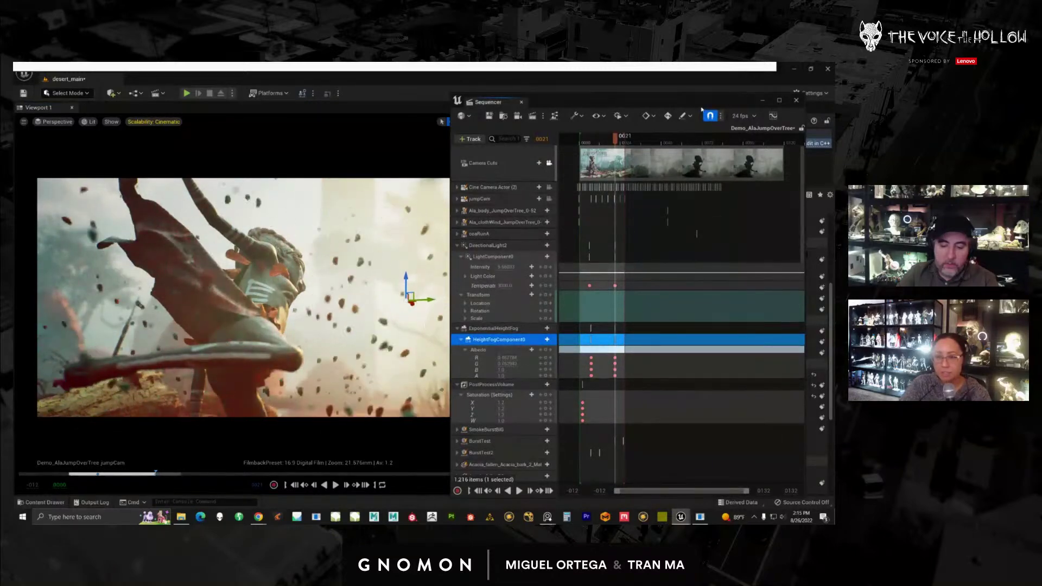
drag(702, 111, 682, 110)
click(556, 142)
drag(554, 142, 598, 142)
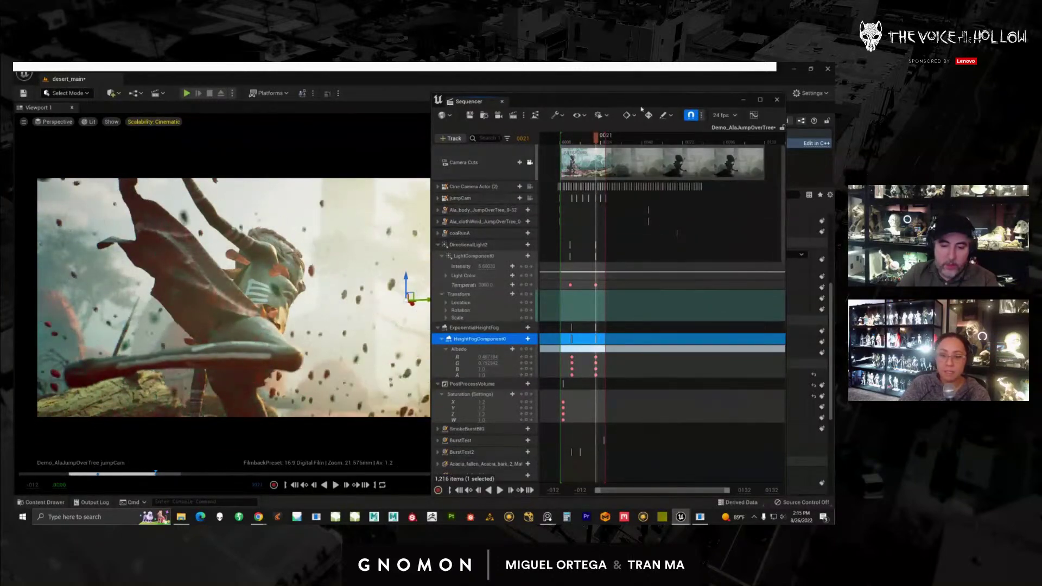
drag(642, 102, 676, 99)
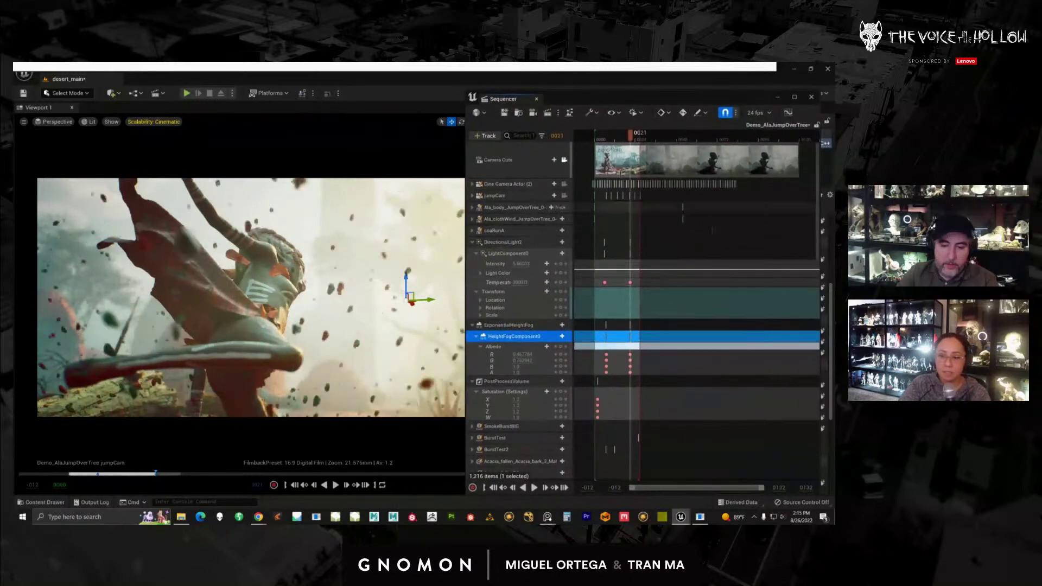
drag(631, 136, 605, 133)
- Scrub through the shot to check the blue fog, then slide Sequencer right to reveal Details
drag(627, 100, 834, 100)
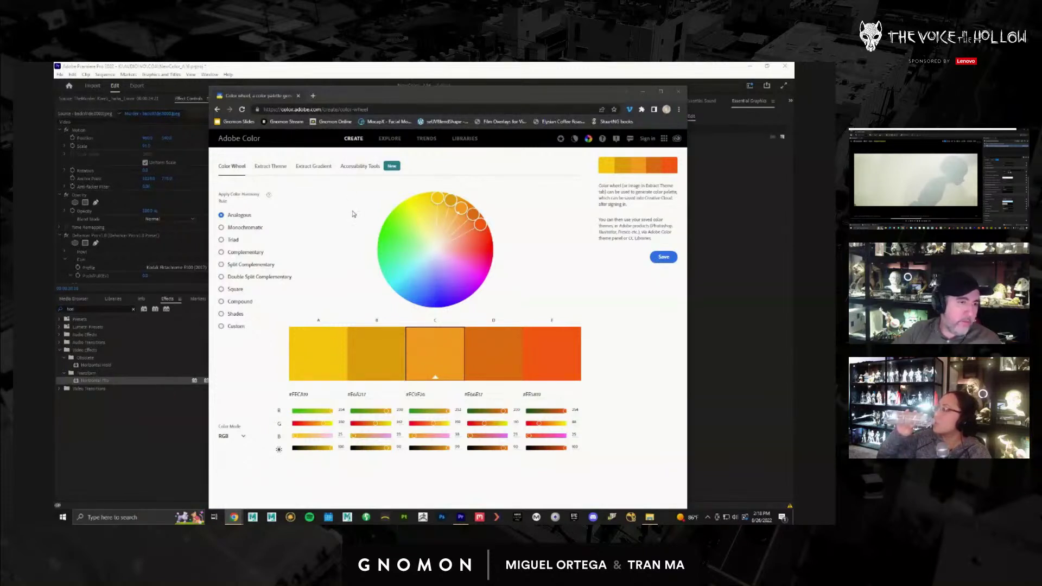
- Try Square, Double Split Complementary, Split Complementary, Complementary and Triad harmonies while moving the base colour
click(232, 291)
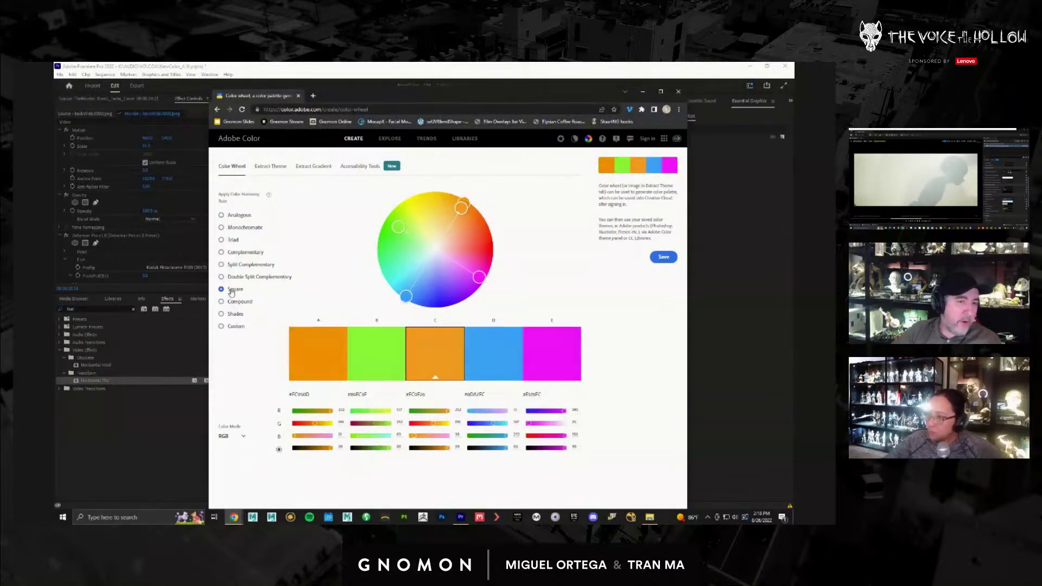
click(223, 277)
click(222, 266)
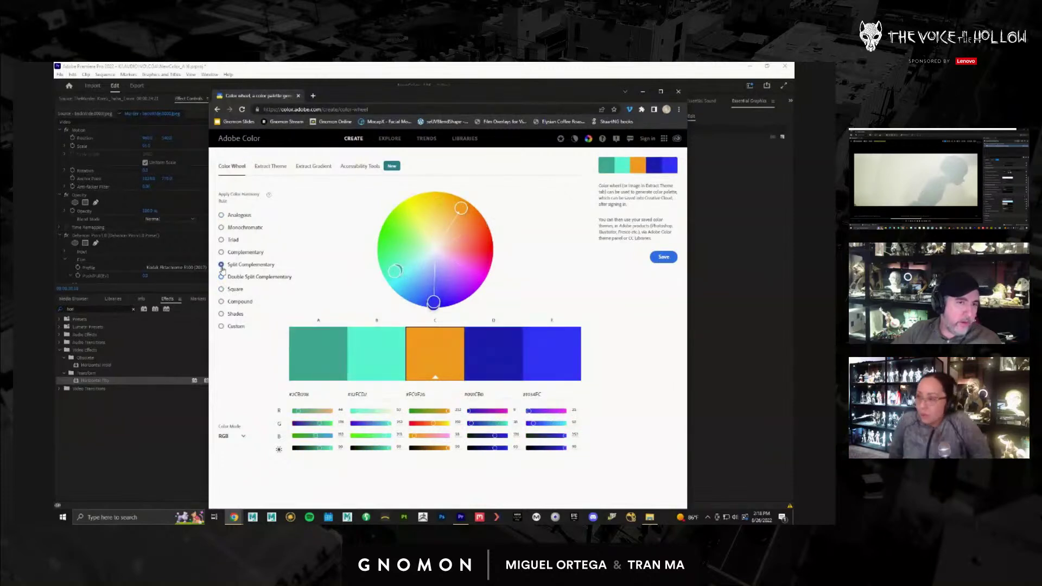
mouse_move(460, 208)
mouse_down()
mouse_move(441, 222)
mouse_move(409, 221)
mouse_up()
drag(409, 220, 477, 220)
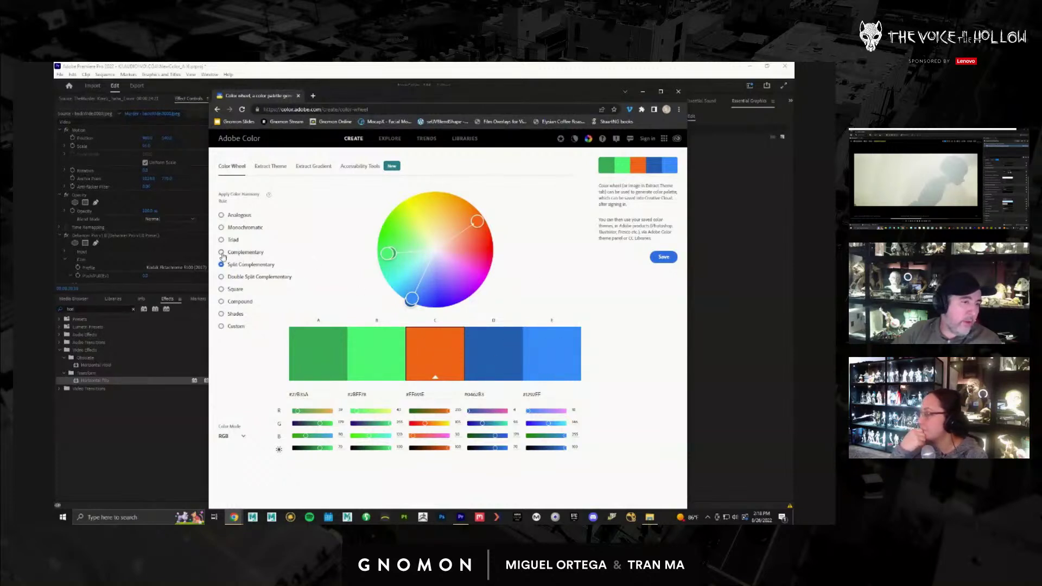
click(221, 252)
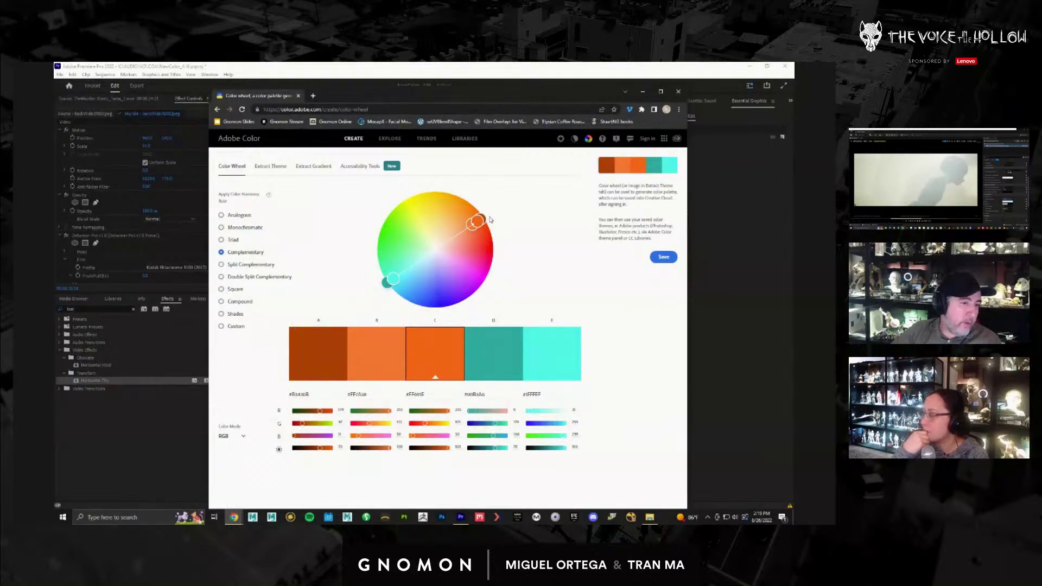
click(221, 239)
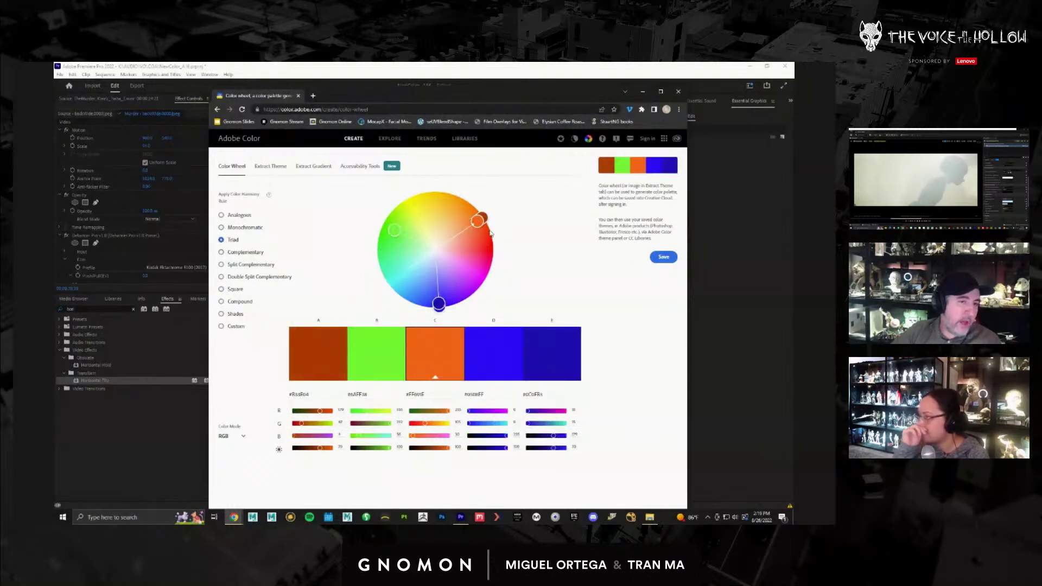
mouse_move(477, 221)
mouse_down()
mouse_move(464, 215)
mouse_move(471, 209)
mouse_up()
- Try Monochromatic, Shades and Compound palettes, sweeping the base colour from orange toward magenta
click(225, 228)
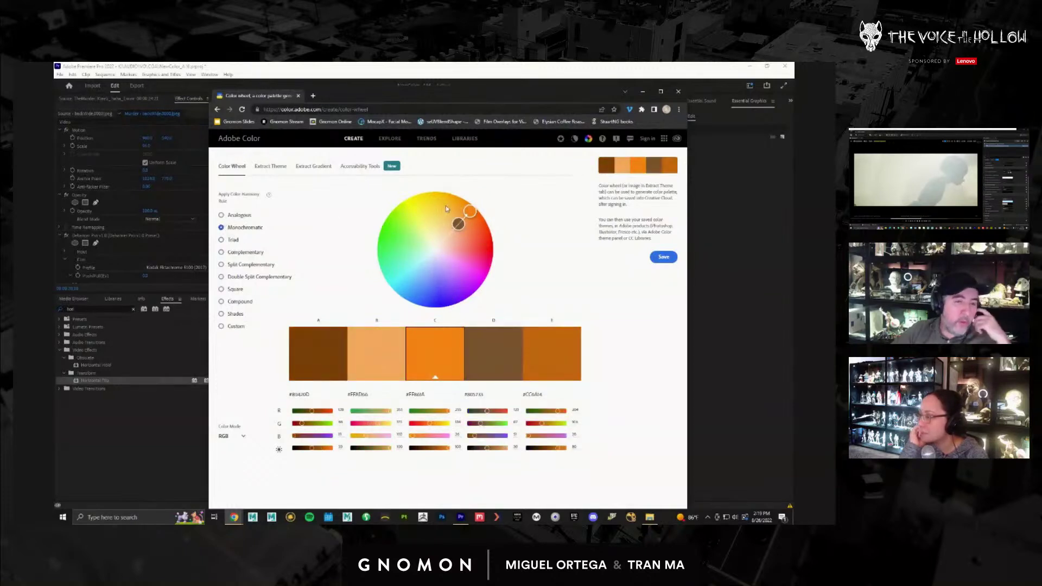
drag(471, 213, 462, 199)
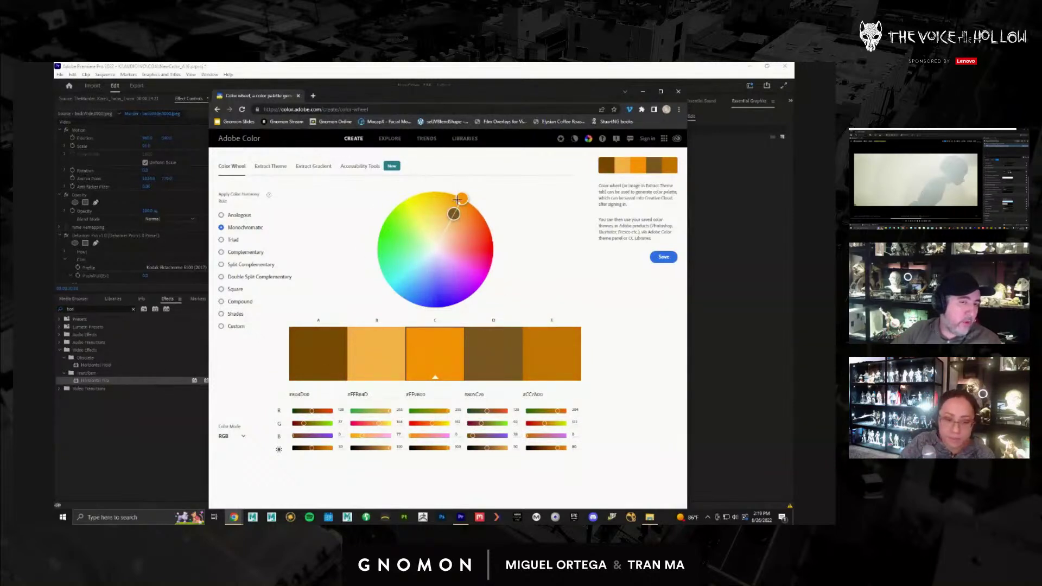
click(221, 313)
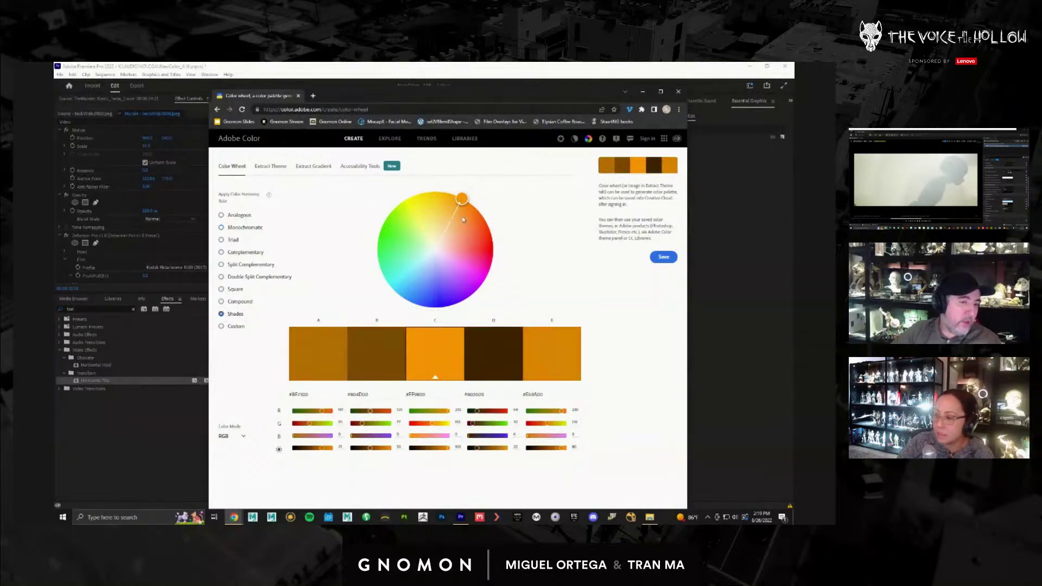
click(222, 302)
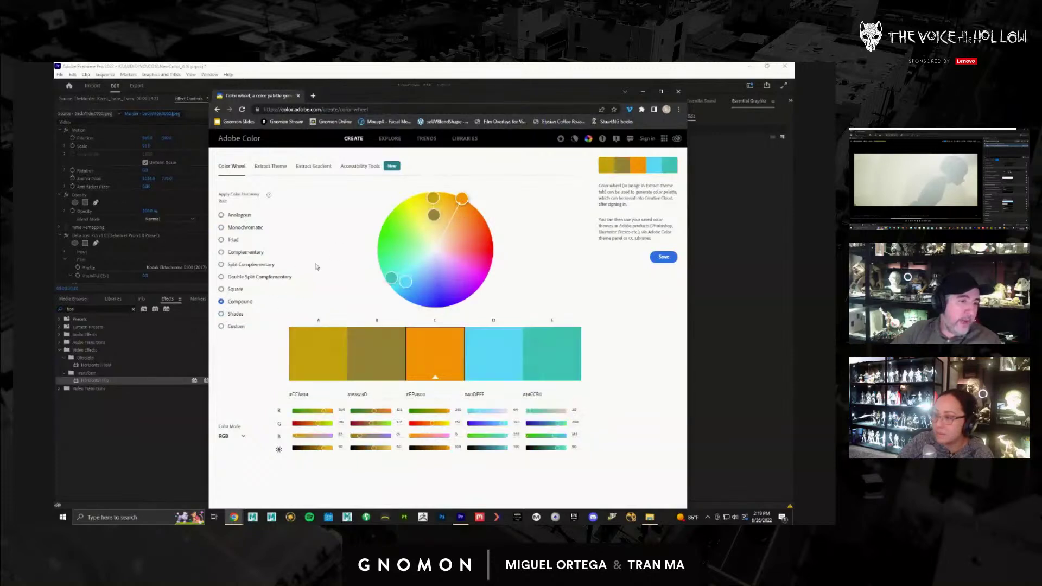
drag(457, 200, 442, 227)
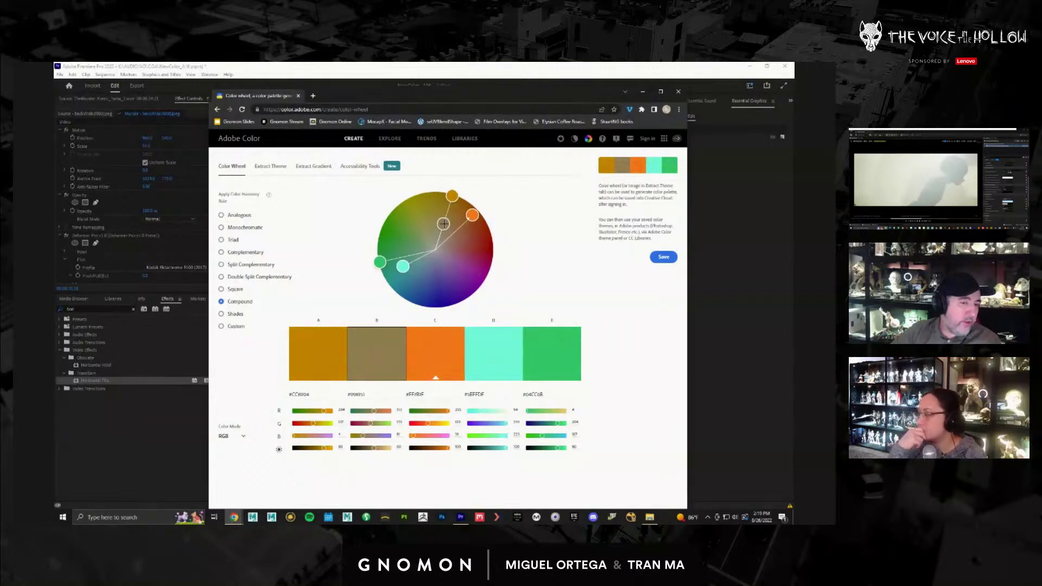
- Cycle through Square and Double Split, settle on Split Complementary, and minimize the browser
click(222, 290)
drag(405, 216, 473, 207)
click(221, 277)
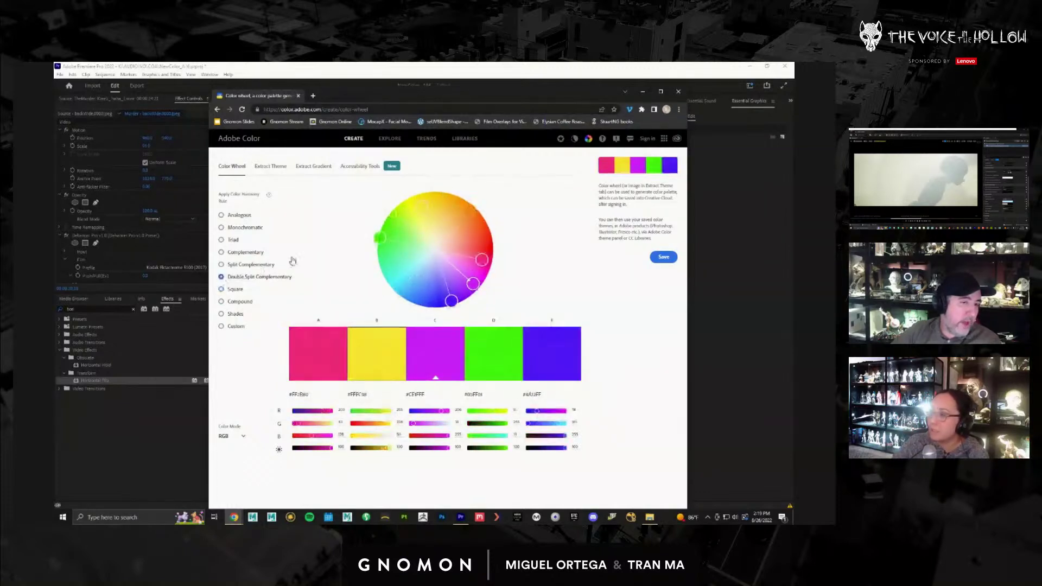
click(229, 266)
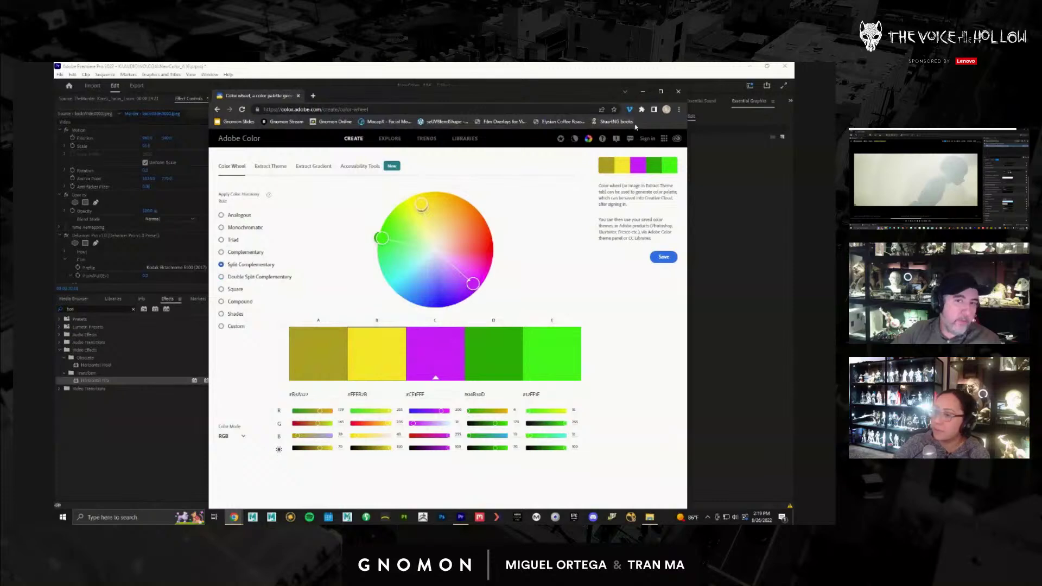
click(643, 91)
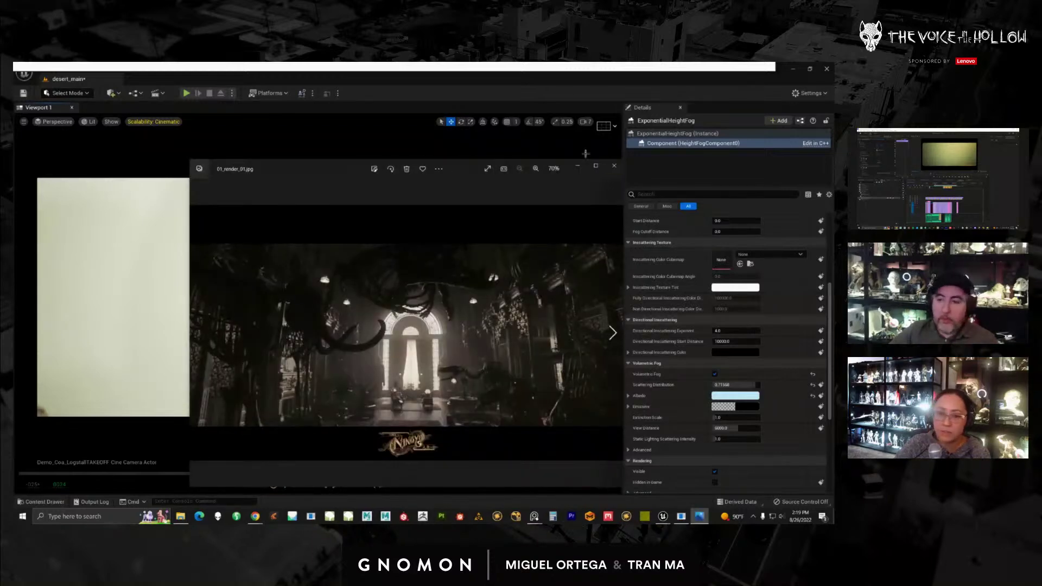
- View the skeleton hall render enlarged, then close that image
click(600, 163)
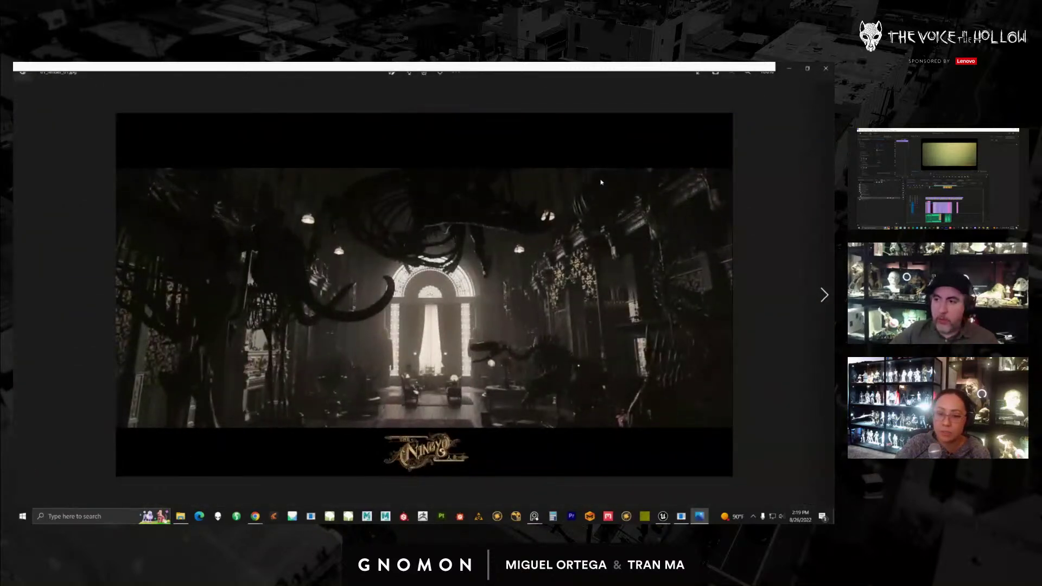
click(826, 69)
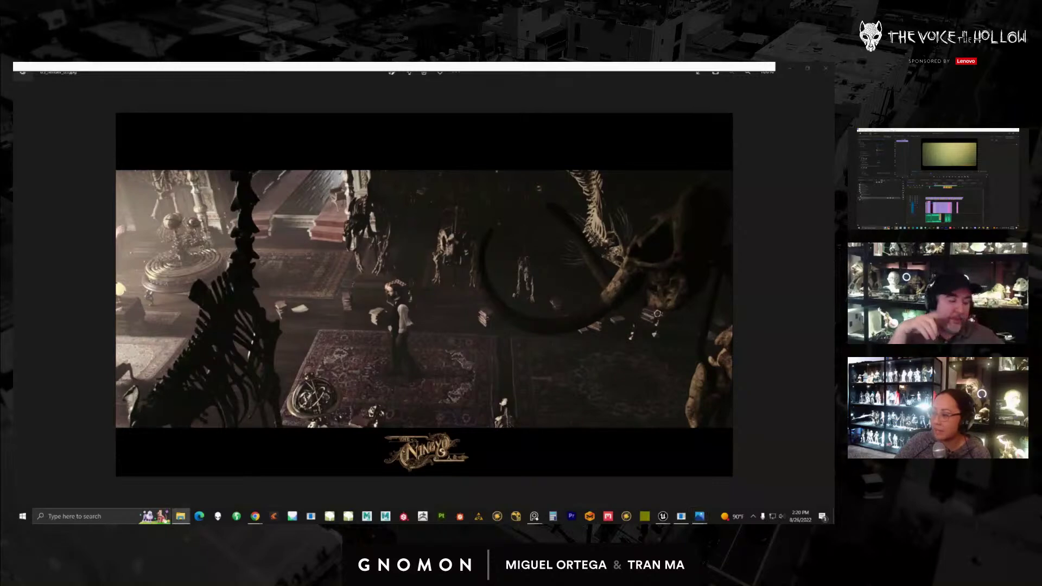
- Step through two more interior renders, close all five Photos windows, and rewind to frame 0043
key(Right)
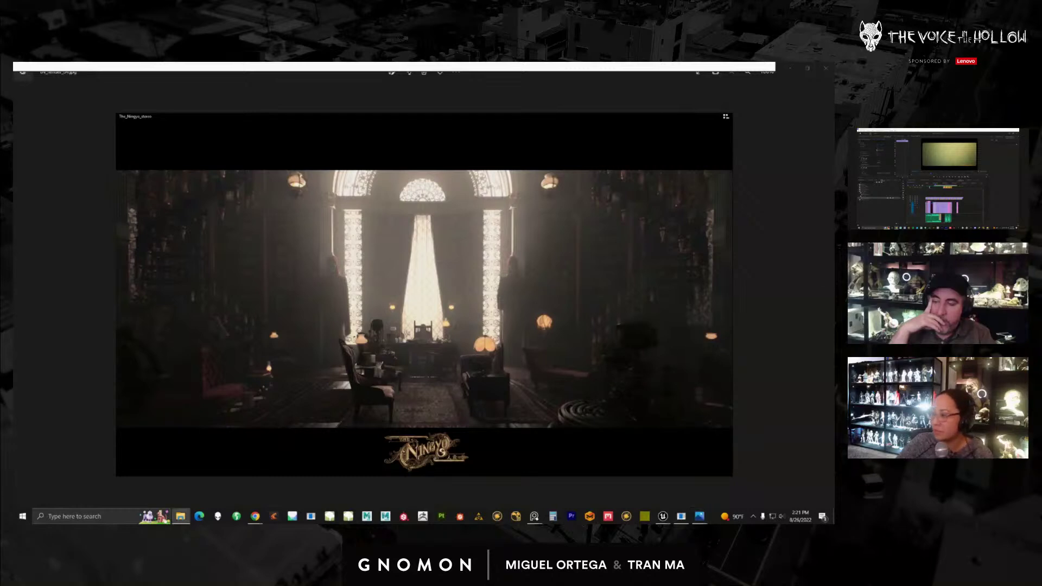
key(Right)
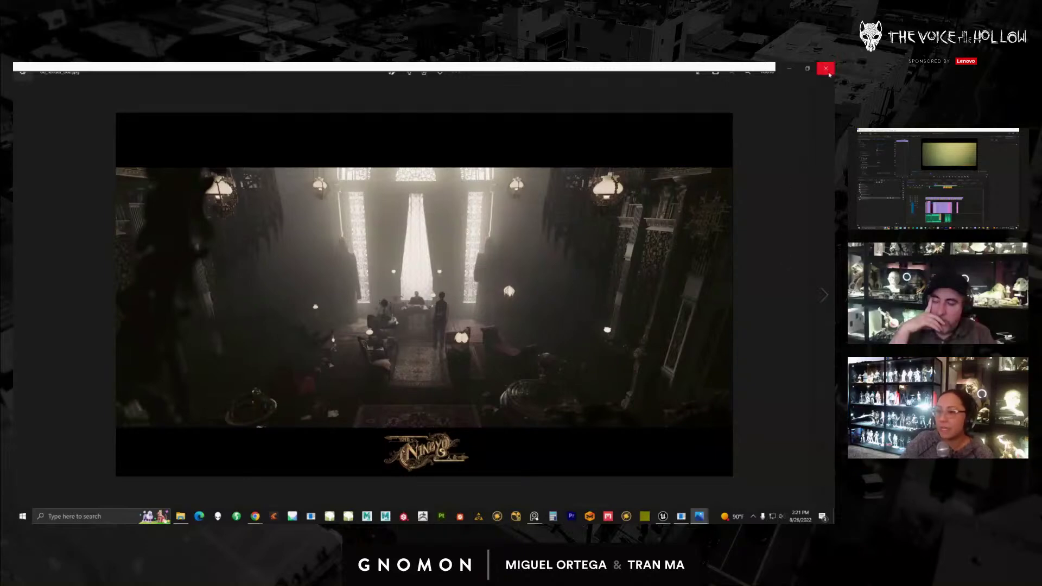
click(827, 72)
click(828, 71)
click(827, 72)
click(828, 71)
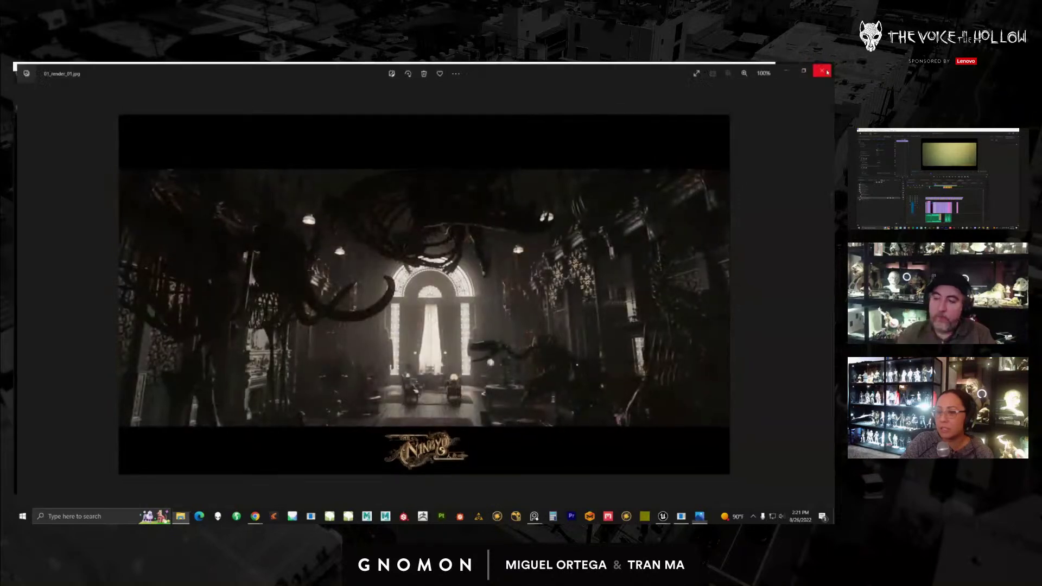
click(827, 71)
drag(328, 473, 264, 472)
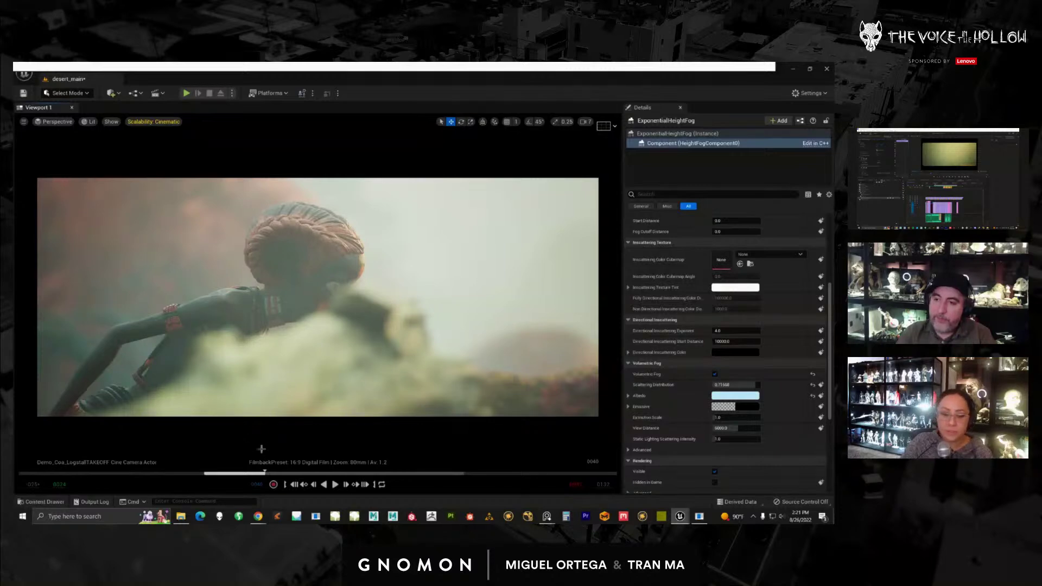
- Scrub the desert shot to around frame 0071 and back to 0035, then restore Sequencer
drag(230, 475, 264, 472)
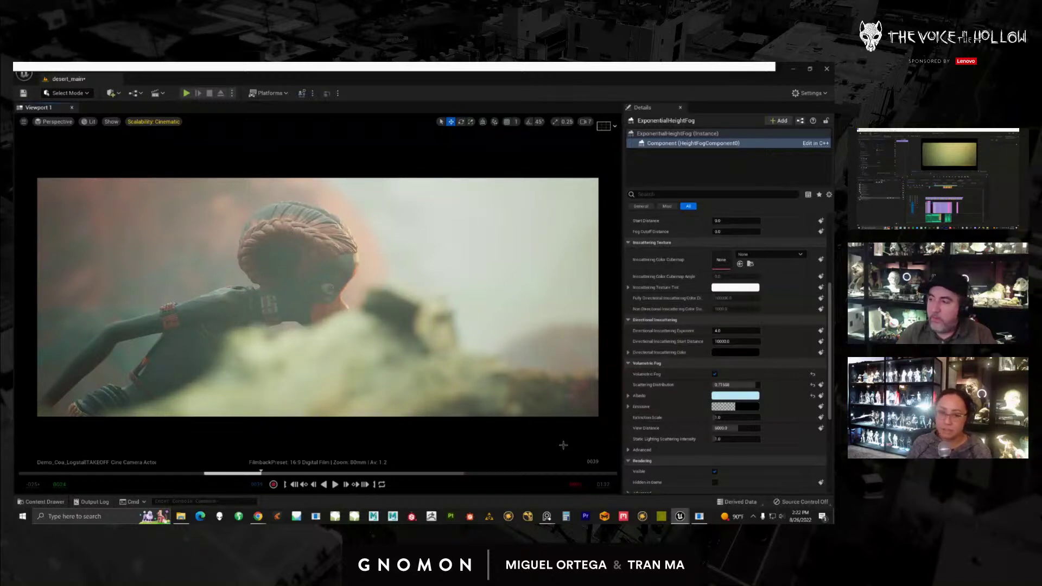
mouse_move(229, 473)
mouse_down()
mouse_move(309, 474)
mouse_move(230, 478)
mouse_up()
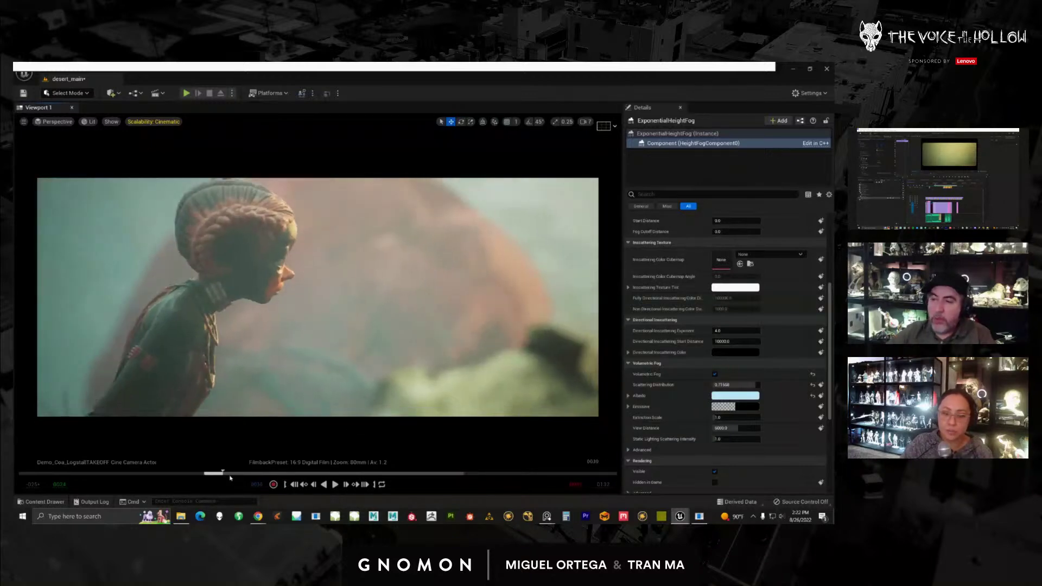
drag(834, 130, 595, 102)
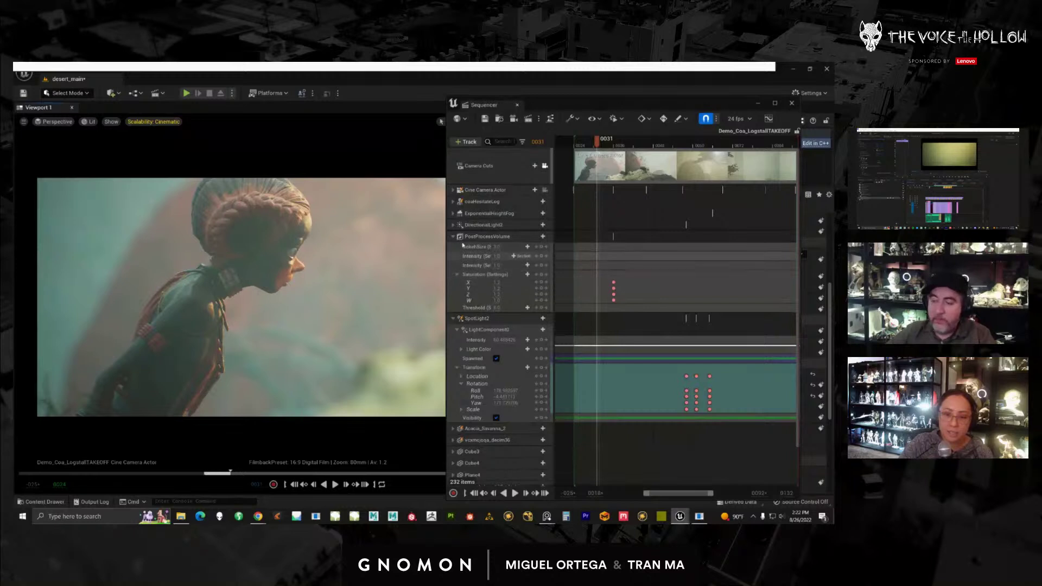
- Expand ExponentialHeightFog and add an Albedo key at frame 0028
double_click(462, 214)
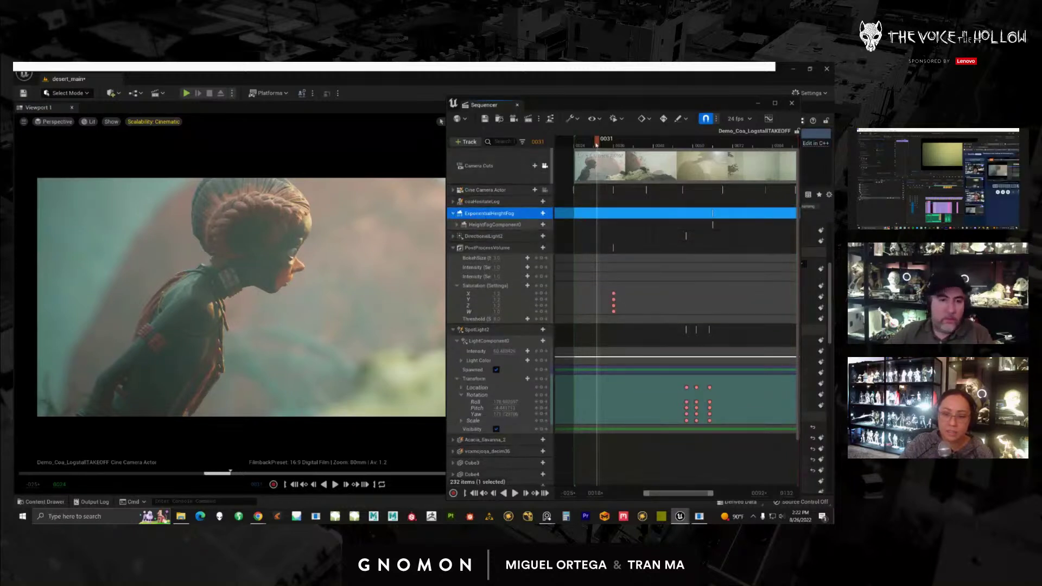
drag(597, 141, 834, 117)
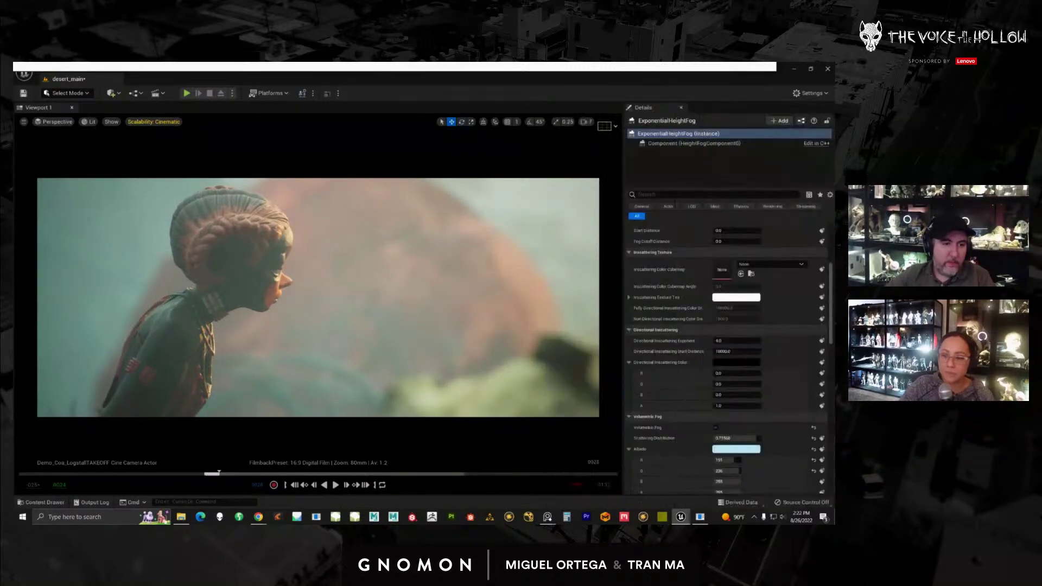
drag(831, 317, 817, 349)
scroll(816, 349, up, 1)
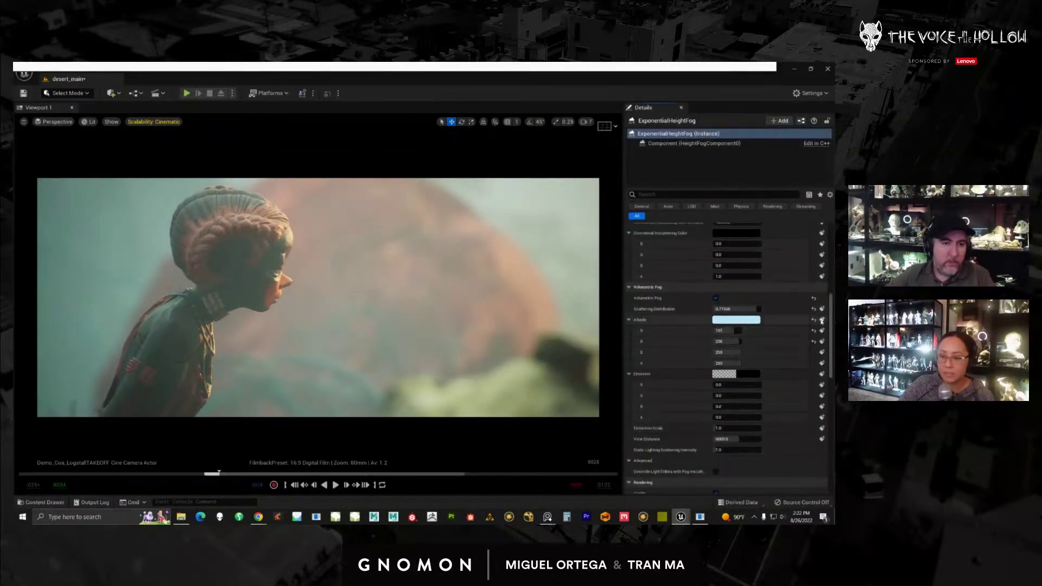
click(823, 319)
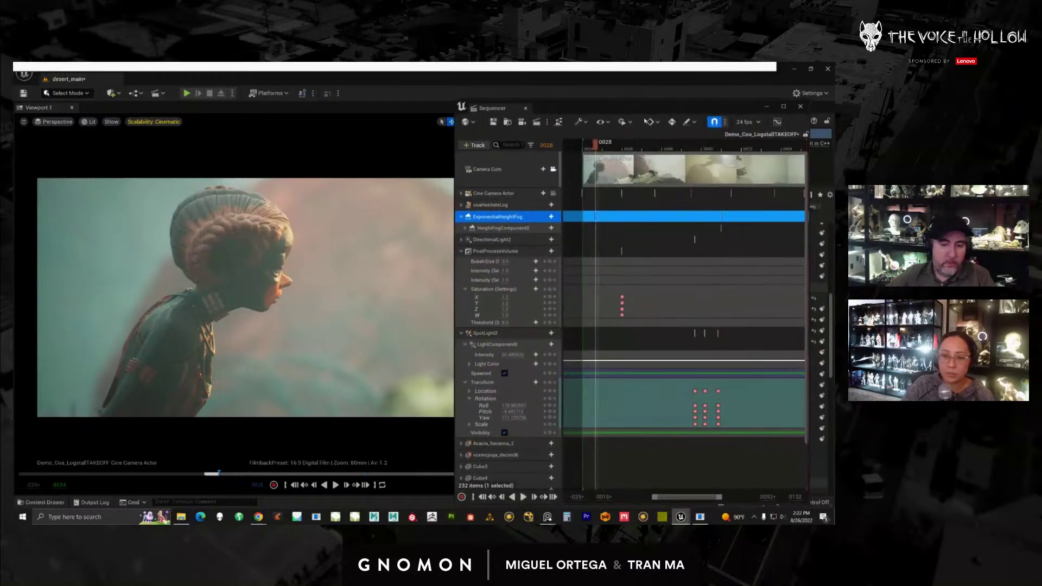
click(465, 228)
- Change the fog Albedo to a deeper blue, 144/212/255 (90D4FF)
drag(653, 109, 834, 112)
click(733, 320)
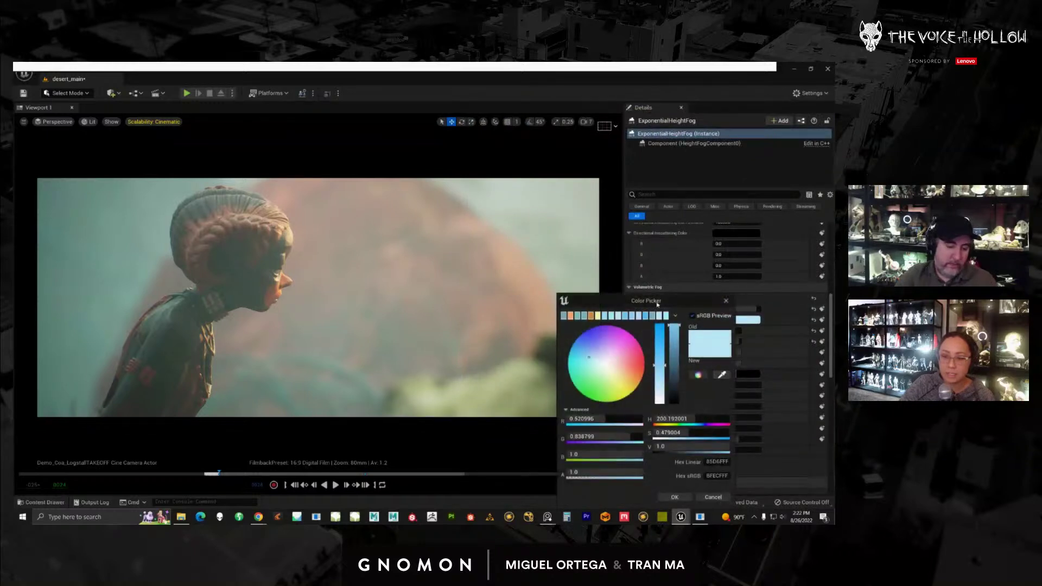
click(632, 316)
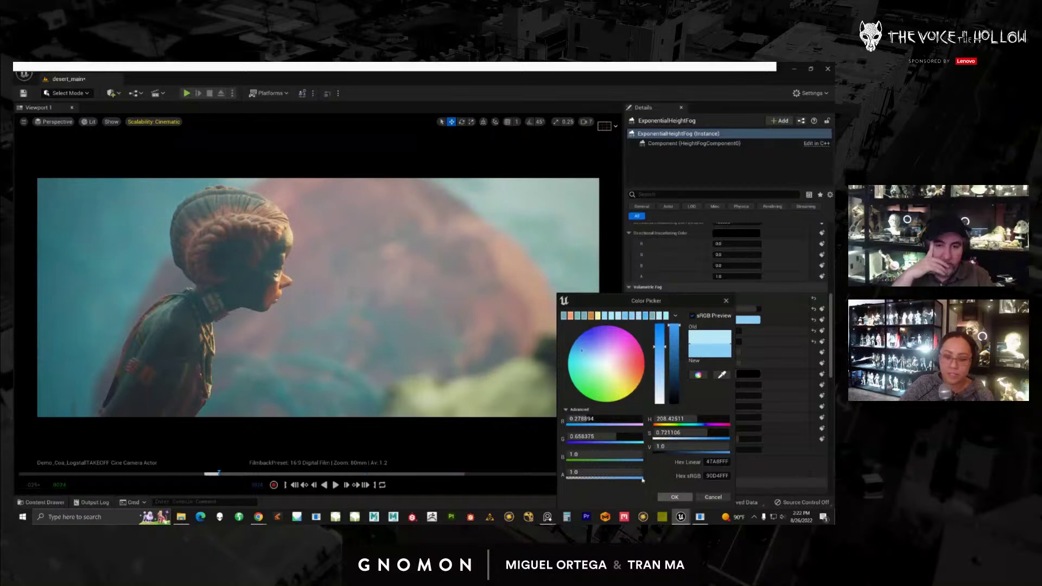
click(675, 497)
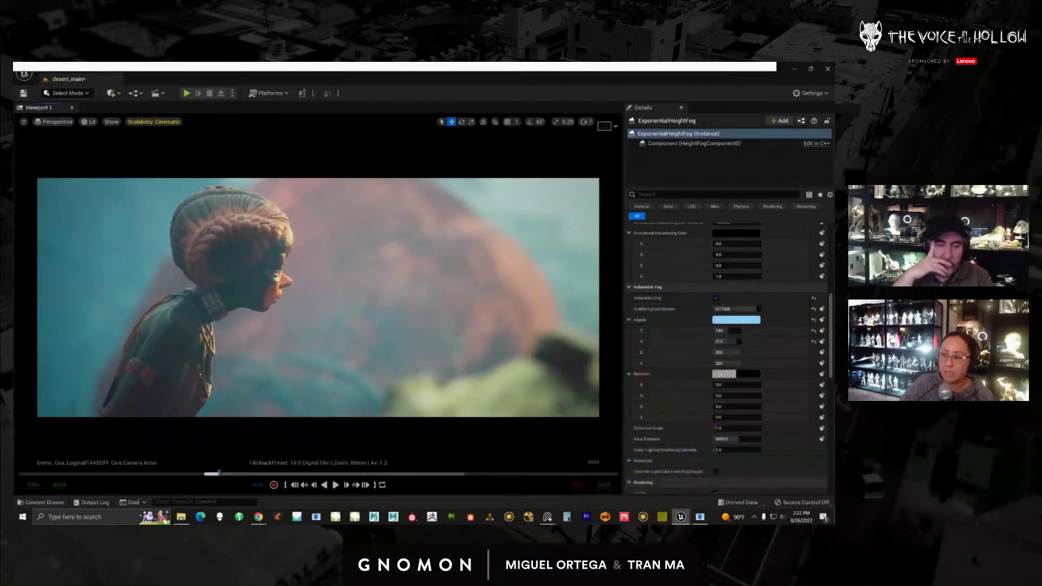
drag(834, 131, 493, 108)
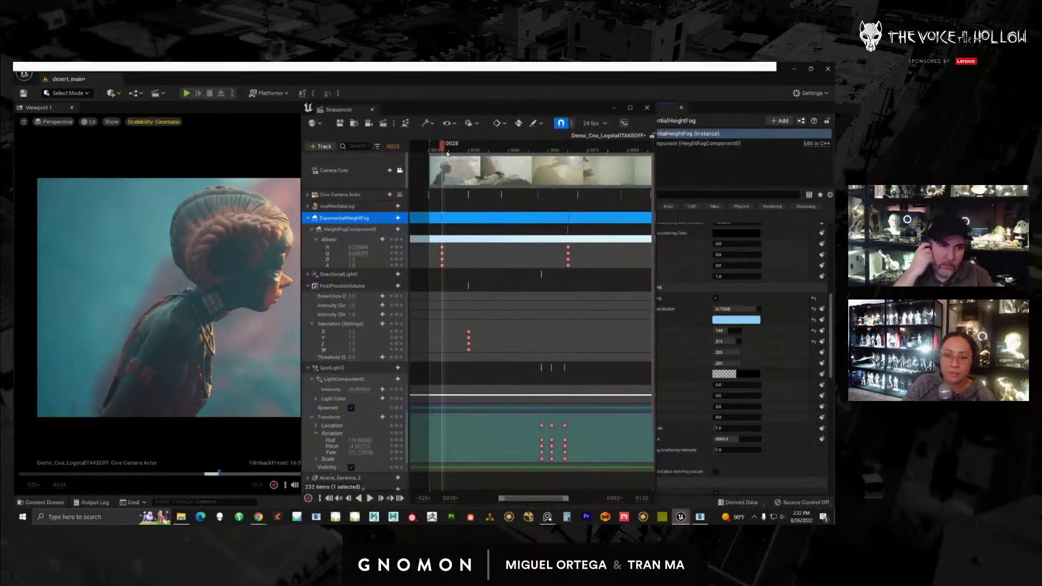
- Compare albedo at frames 0066 and 0027, then key DirectionalLight2's Temperature at frame 0028
drag(444, 149, 568, 148)
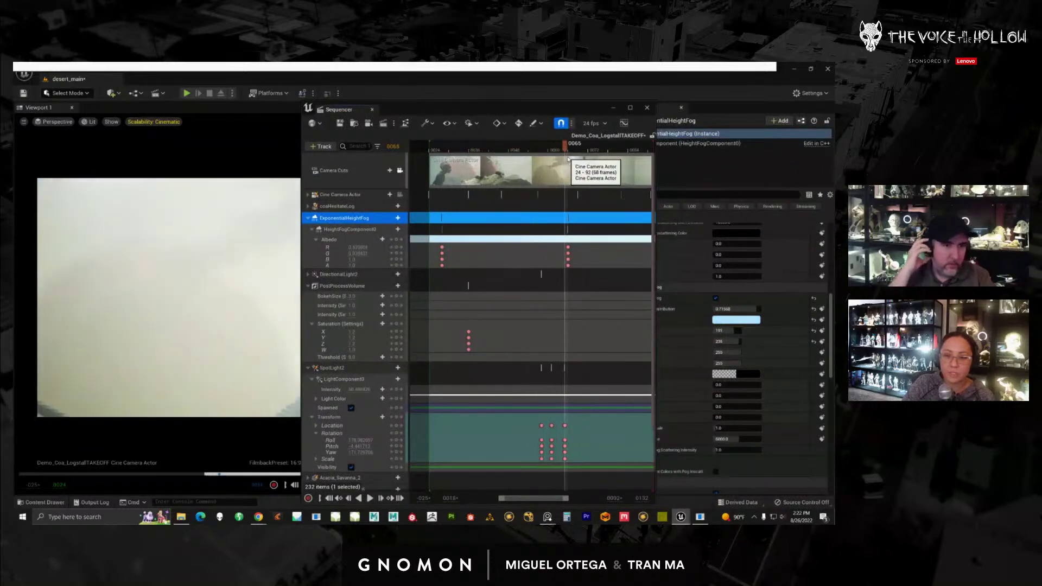
mouse_move(559, 112)
mouse_down()
mouse_move(682, 108)
mouse_move(542, 121)
mouse_up()
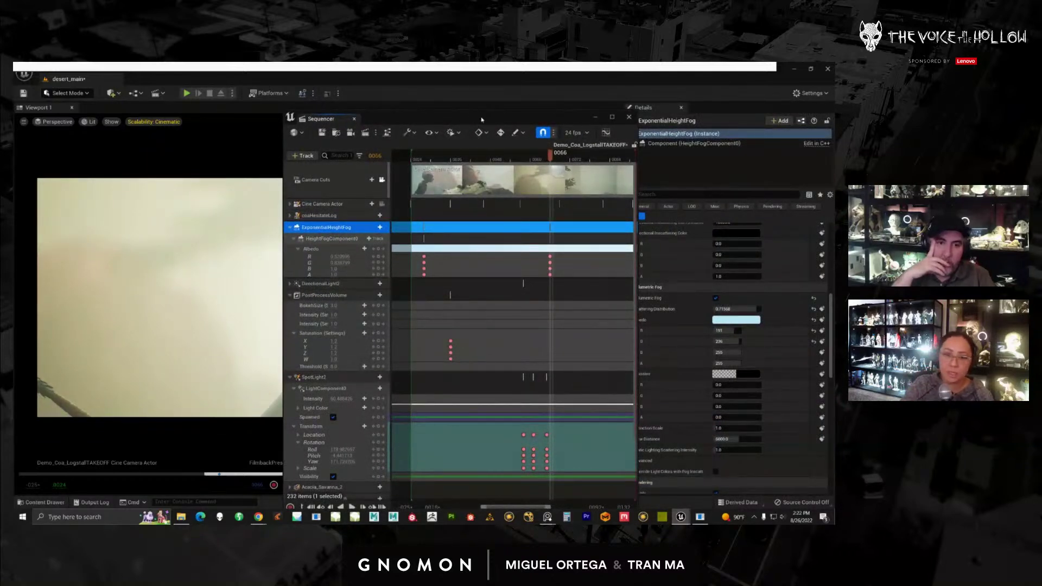
mouse_move(550, 154)
mouse_down()
mouse_move(421, 153)
mouse_move(553, 172)
mouse_up()
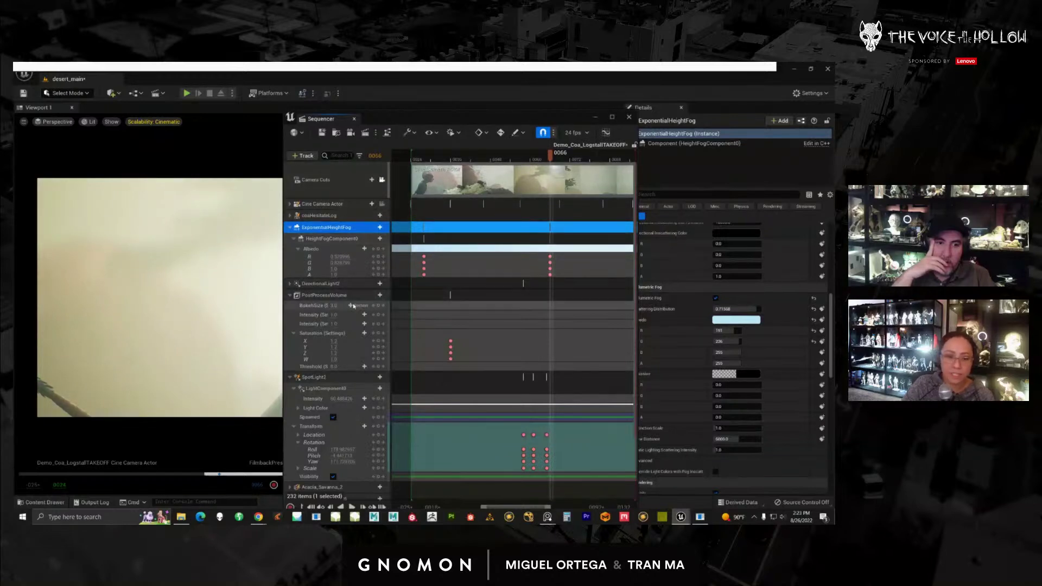
click(317, 283)
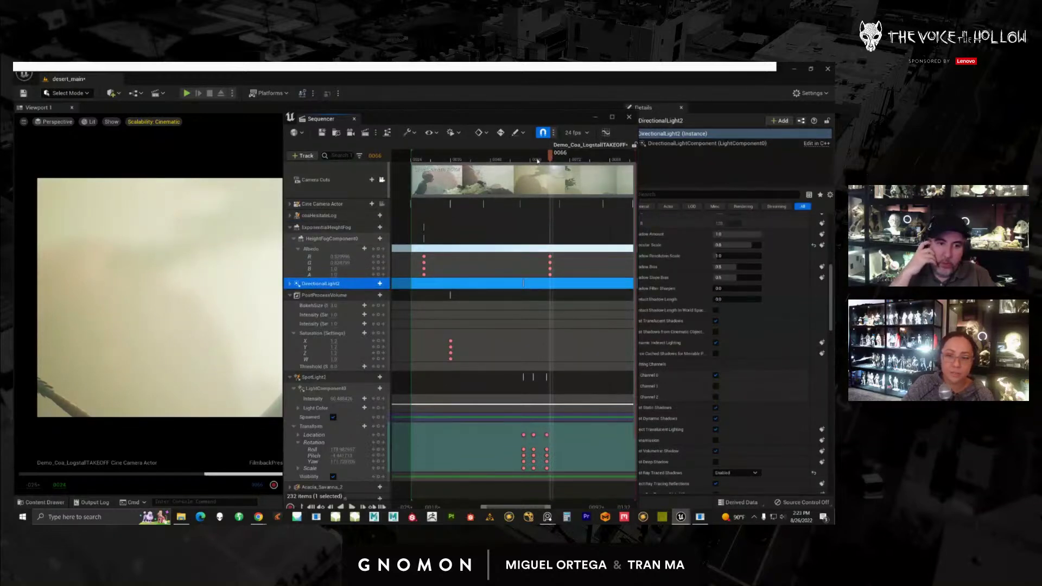
click(434, 156)
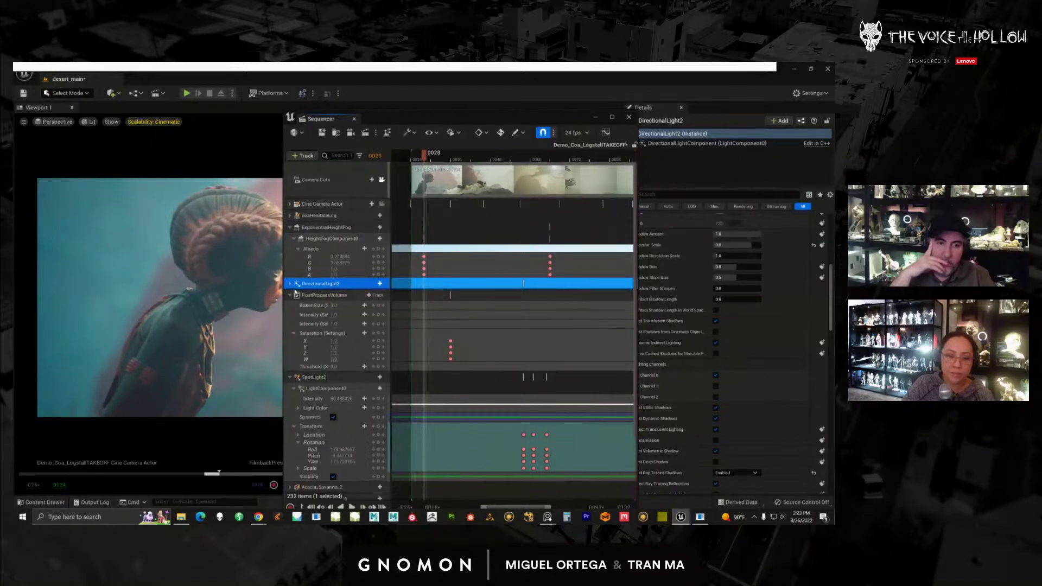
click(289, 283)
click(378, 323)
- Jump to the next albedo key at frame 0066 and widen the Sequencer's track list
drag(432, 118, 480, 115)
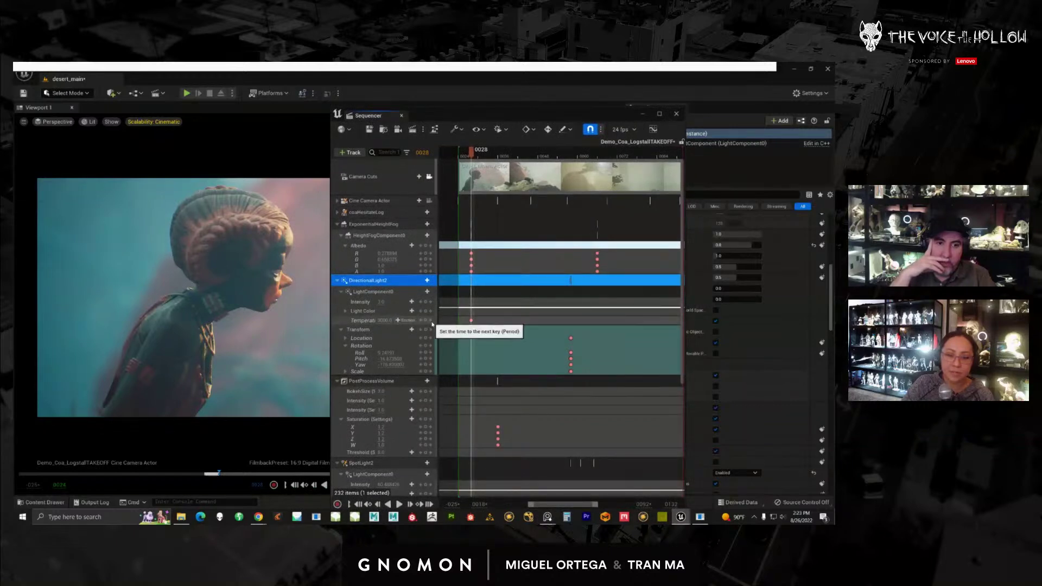
click(431, 246)
drag(547, 117, 814, 118)
drag(599, 324, 494, 324)
- Lower DirectionalLight2's Temperature to about 2030 at frame 0066
click(525, 320)
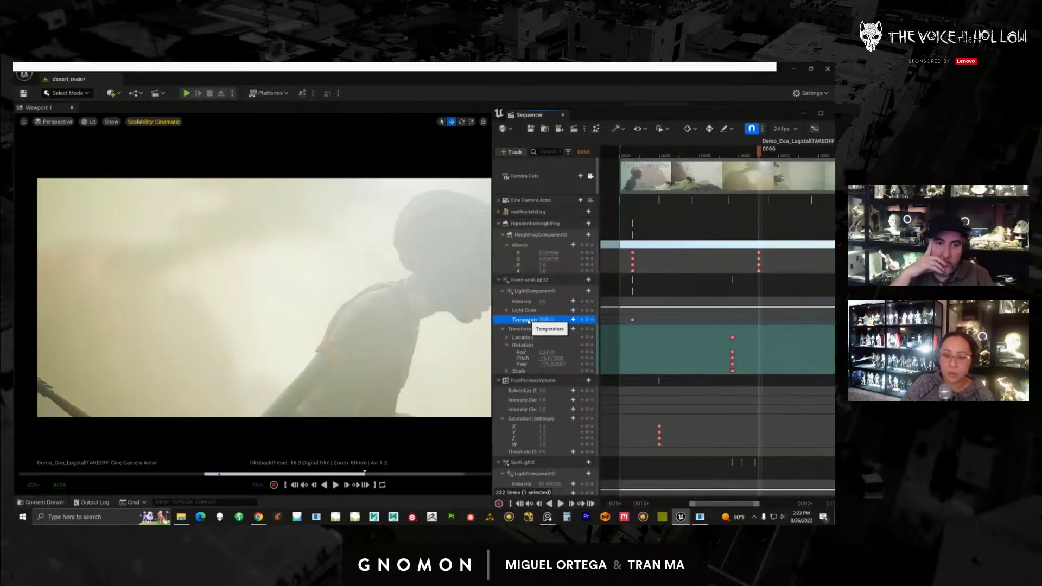
drag(644, 118, 835, 118)
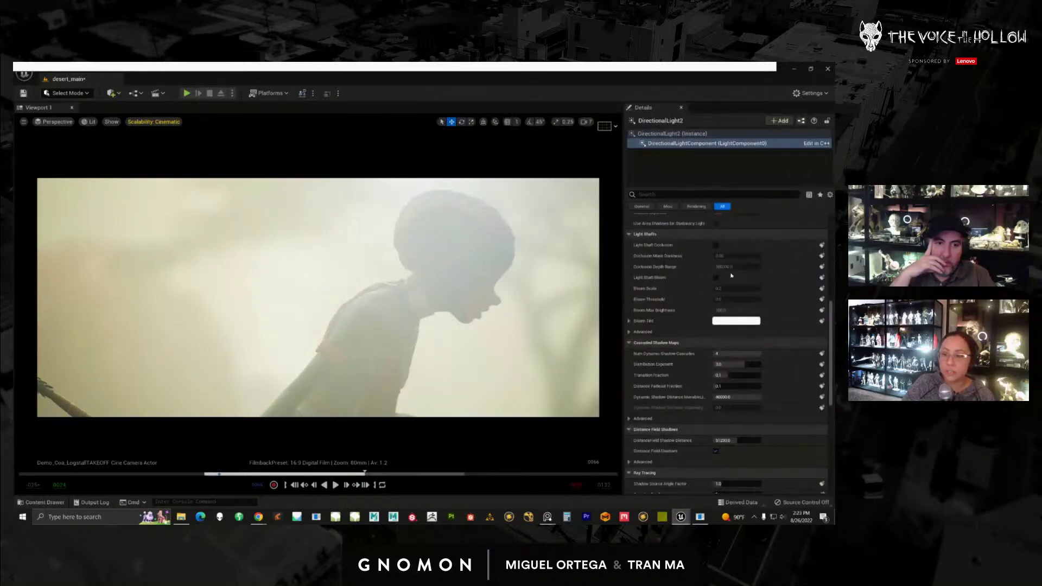
scroll(740, 262, up, 10)
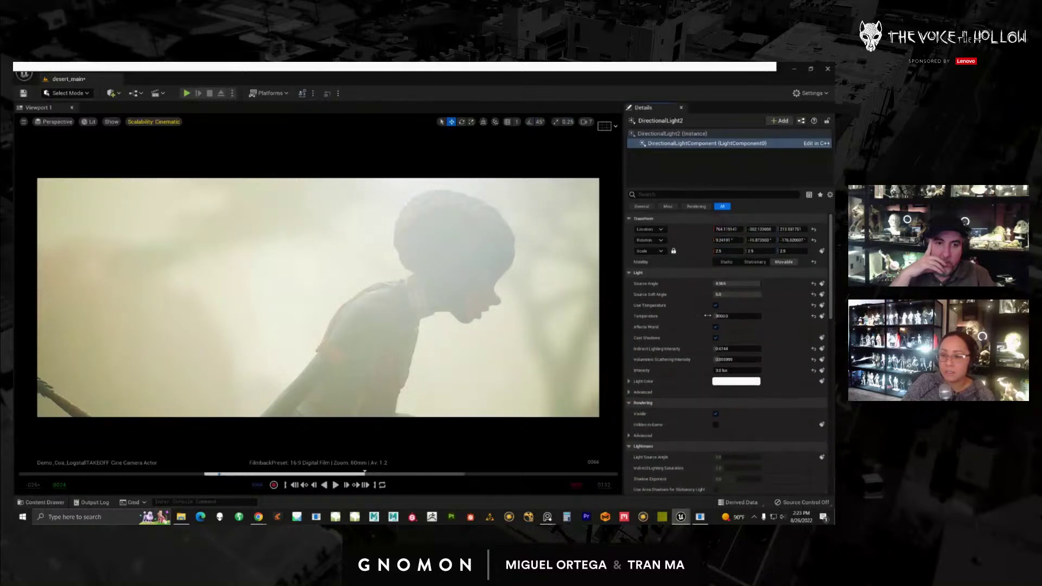
drag(730, 316, 721, 321)
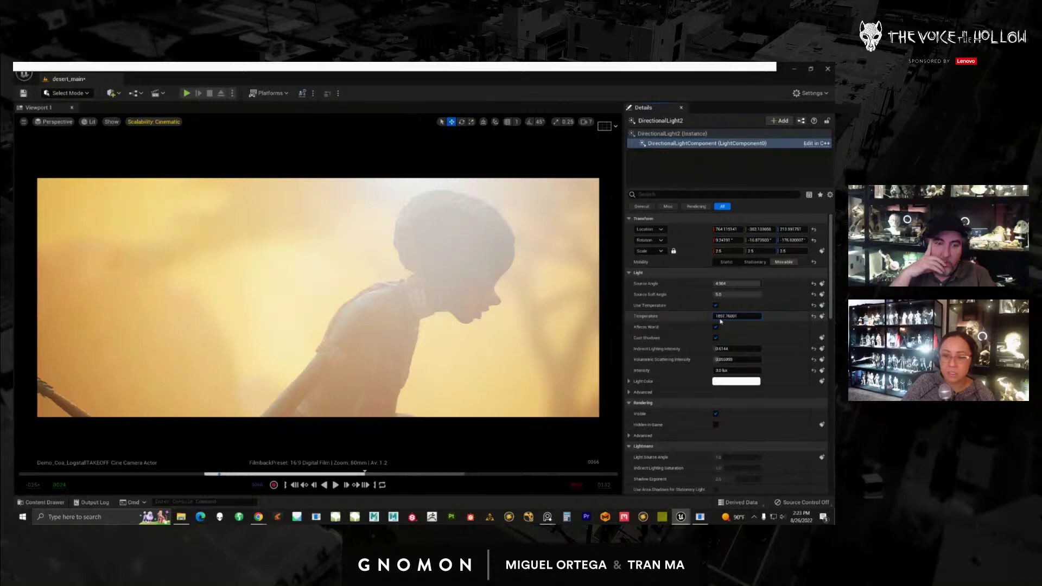
drag(721, 321, 716, 321)
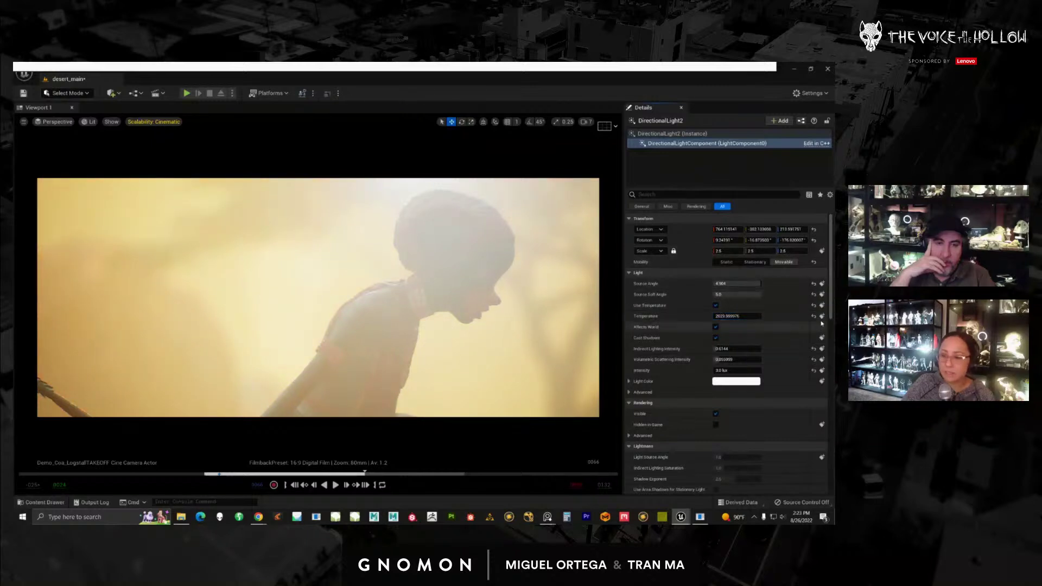
- Scrub the shot across frames 0027 to 0051 to check the warming animation
drag(834, 136, 567, 107)
drag(614, 145, 493, 151)
drag(540, 109, 835, 121)
drag(227, 472, 219, 473)
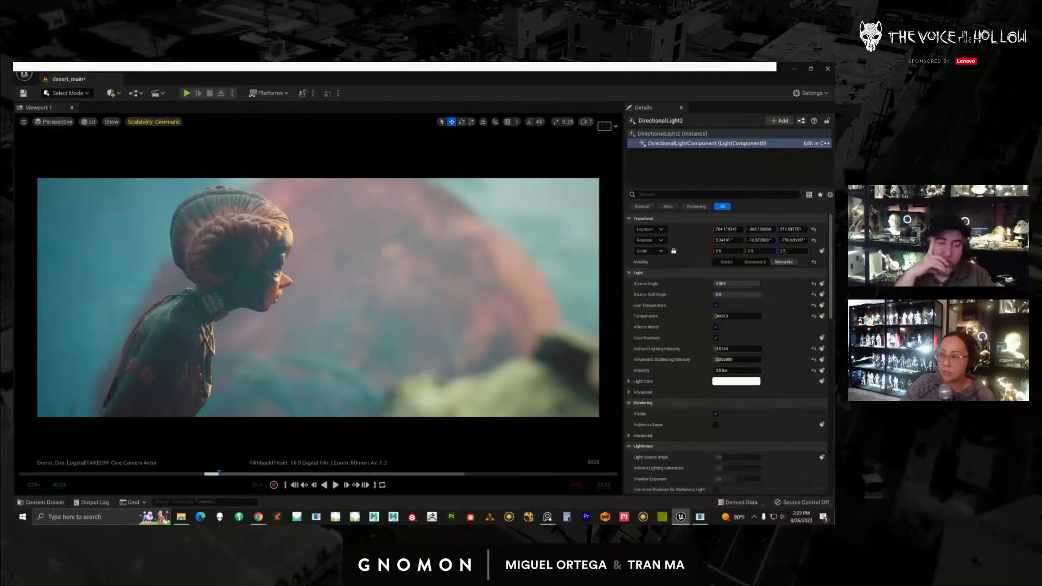
mouse_move(218, 474)
mouse_down()
mouse_move(353, 473)
mouse_move(206, 473)
mouse_up()
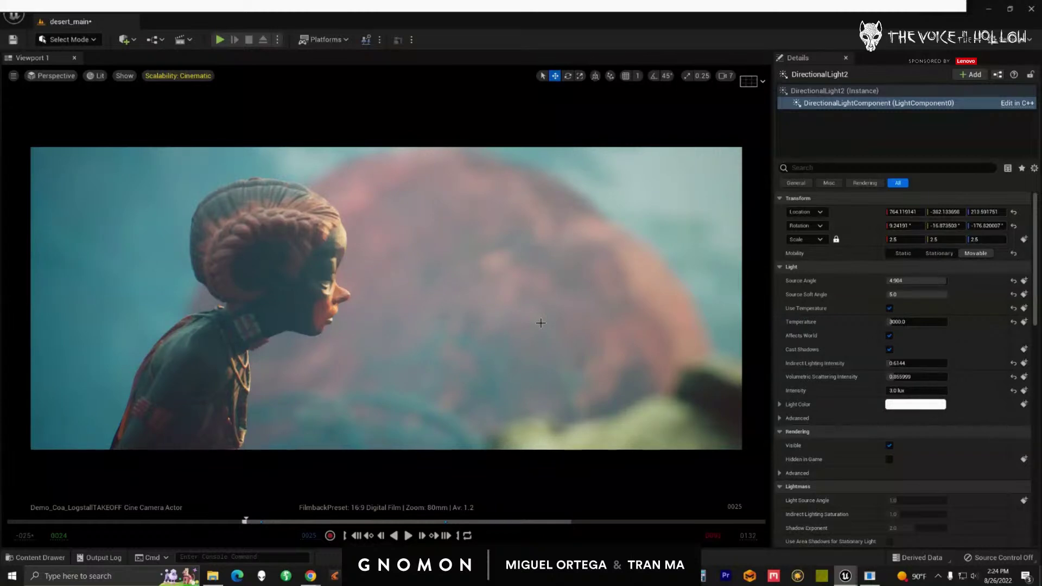
- Collapse ExponentialHeightFog, select DirectionalLight2, and move Sequencer aside to reveal its light settings
drag(1041, 103, 749, 70)
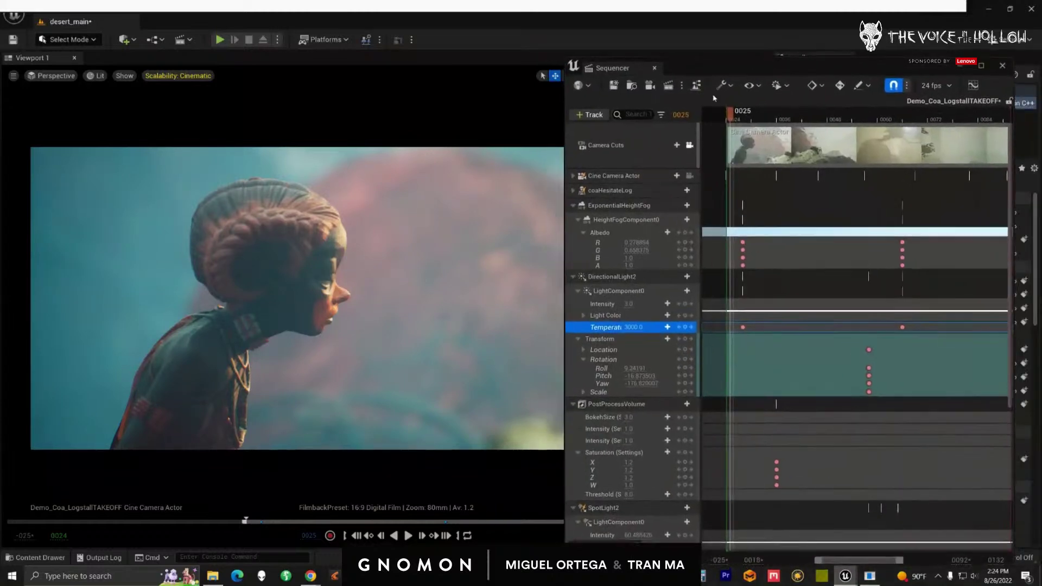
click(572, 206)
click(583, 225)
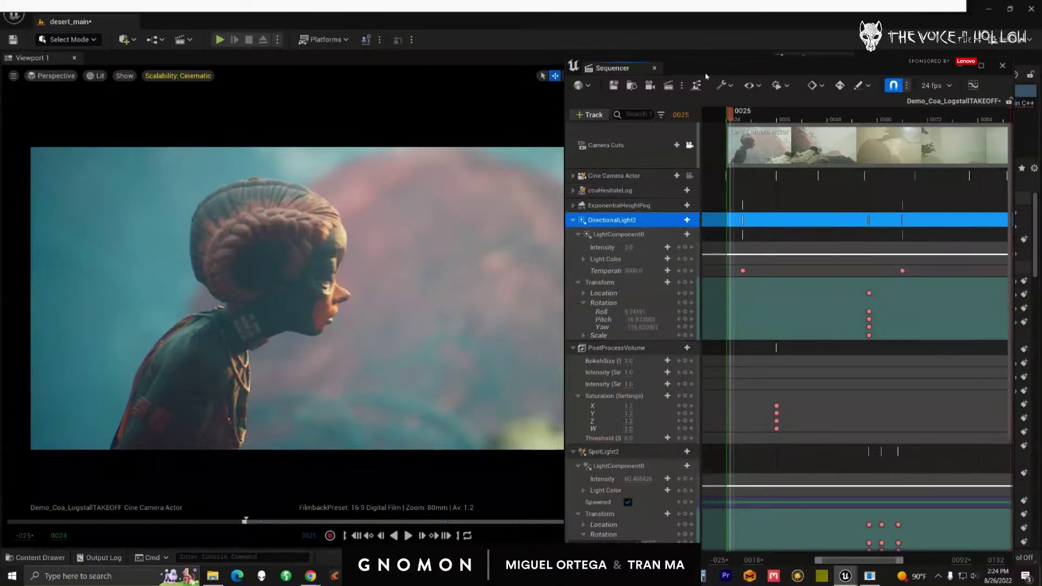
drag(707, 77, 697, 72)
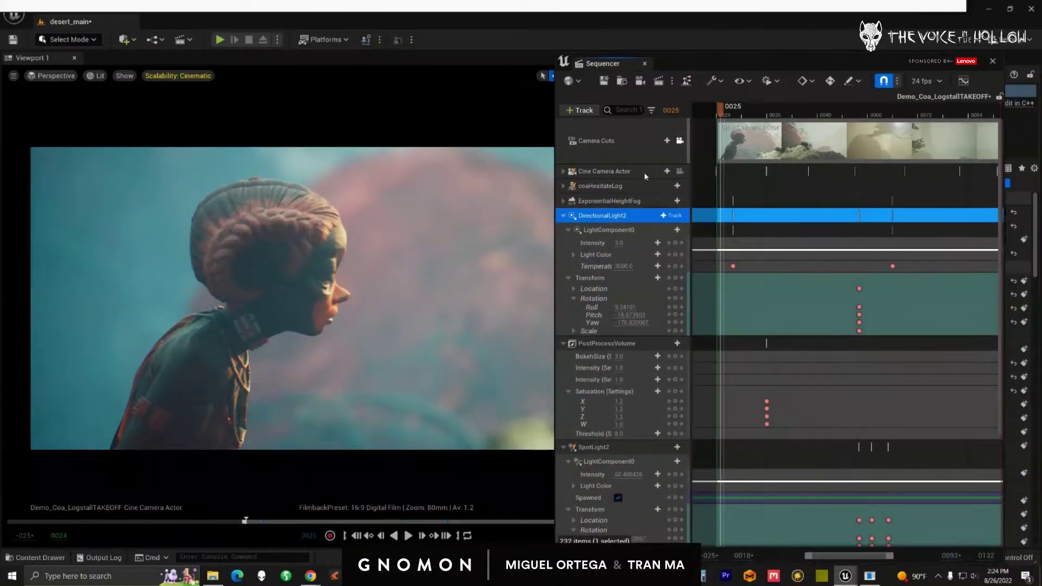
drag(757, 65, 1041, 62)
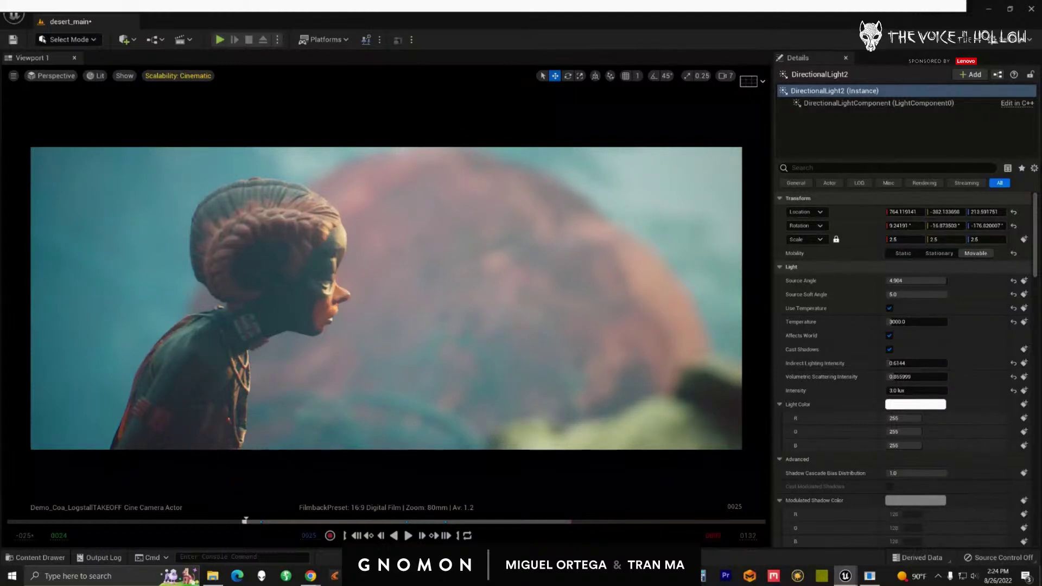
- Return the viewport to the cine camera, scrub the shot to frame 0043, and open the Window menu
key(Left)
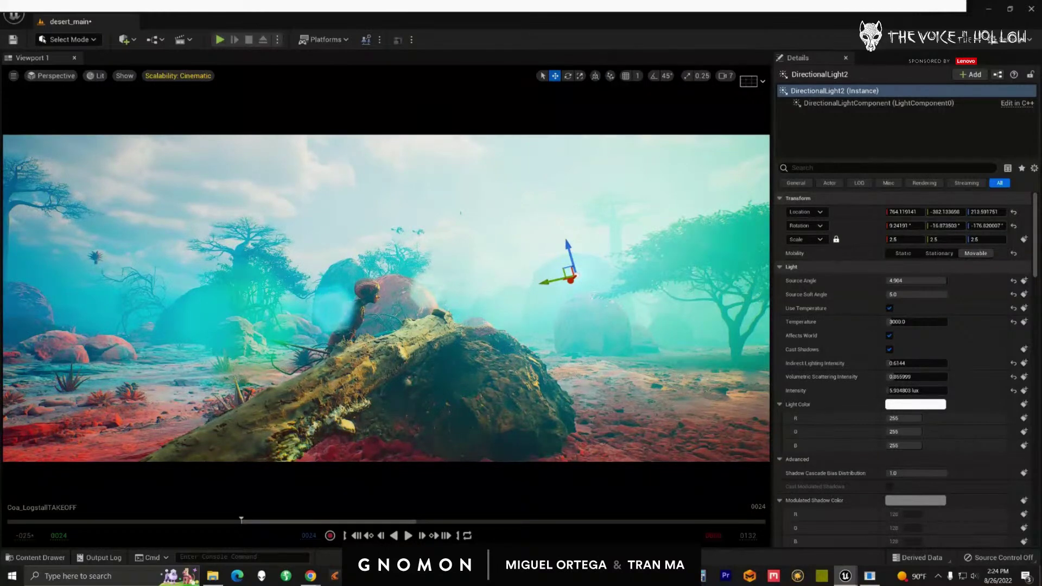
key(shift+c)
drag(247, 522, 397, 520)
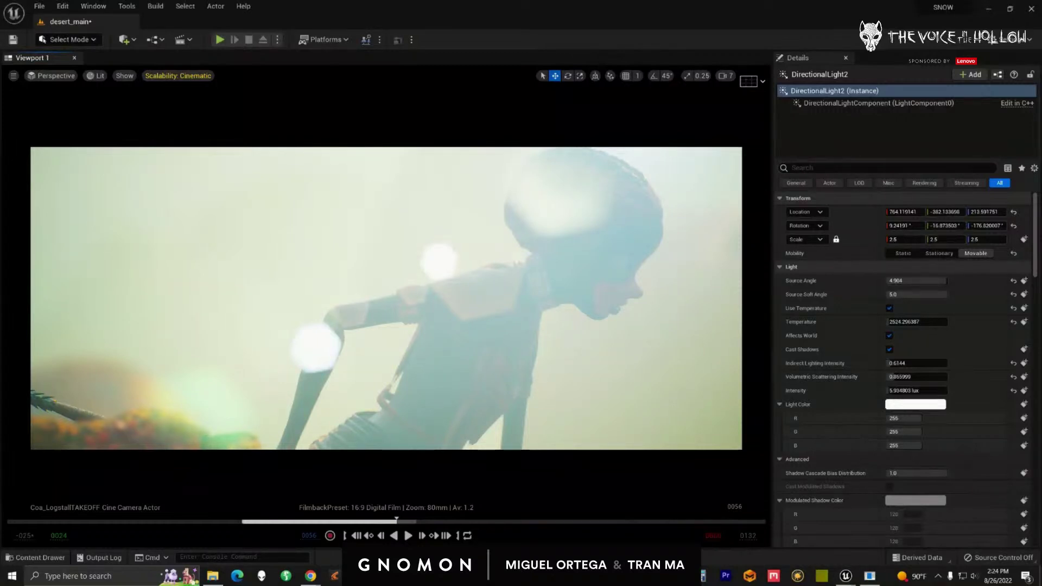
click(185, 6)
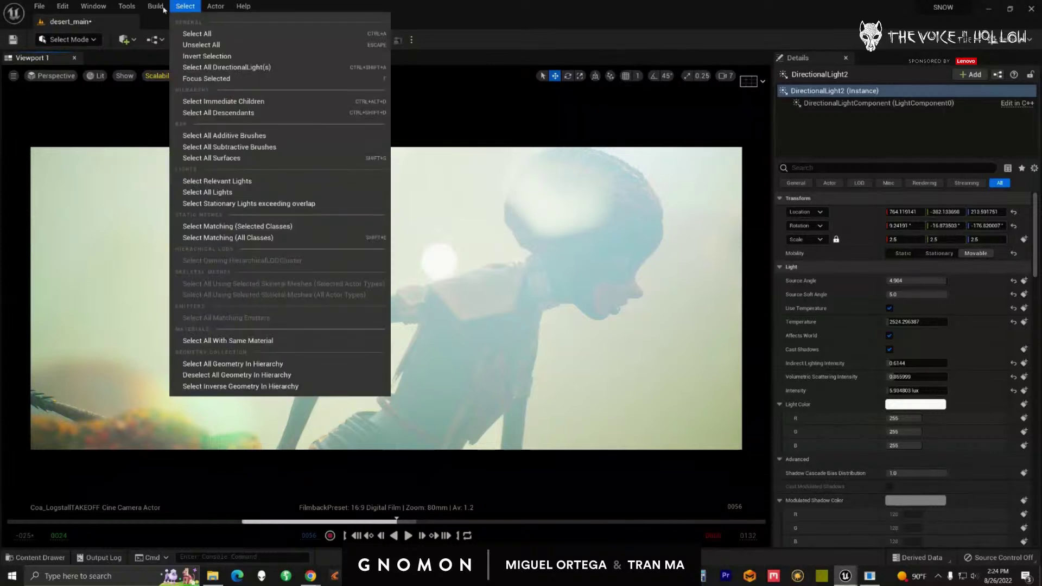
- Dock Viewport 2 from the Window > Viewports submenu
mouse_move(93, 6)
mouse_move(130, 67)
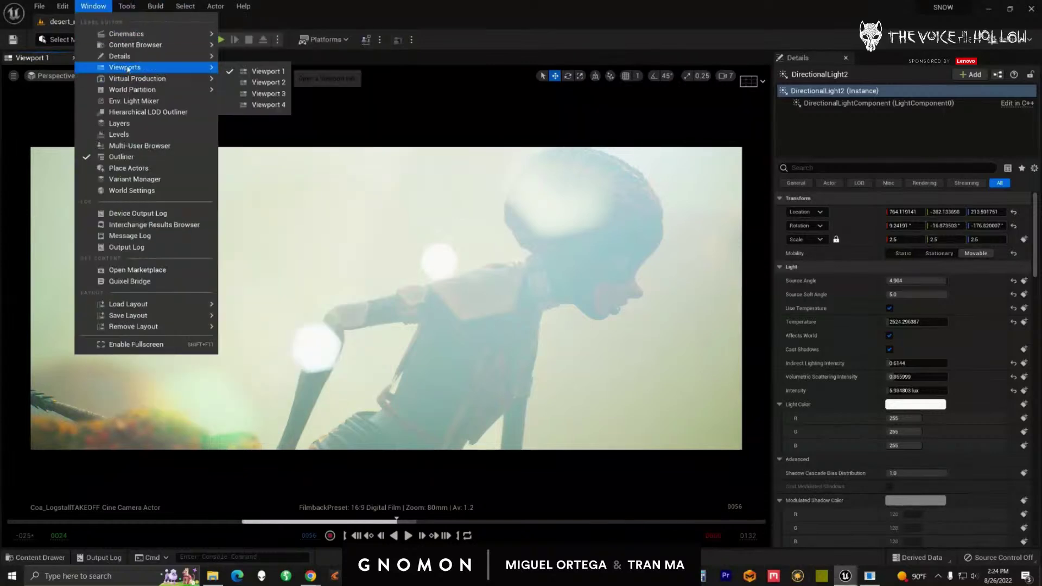
click(258, 79)
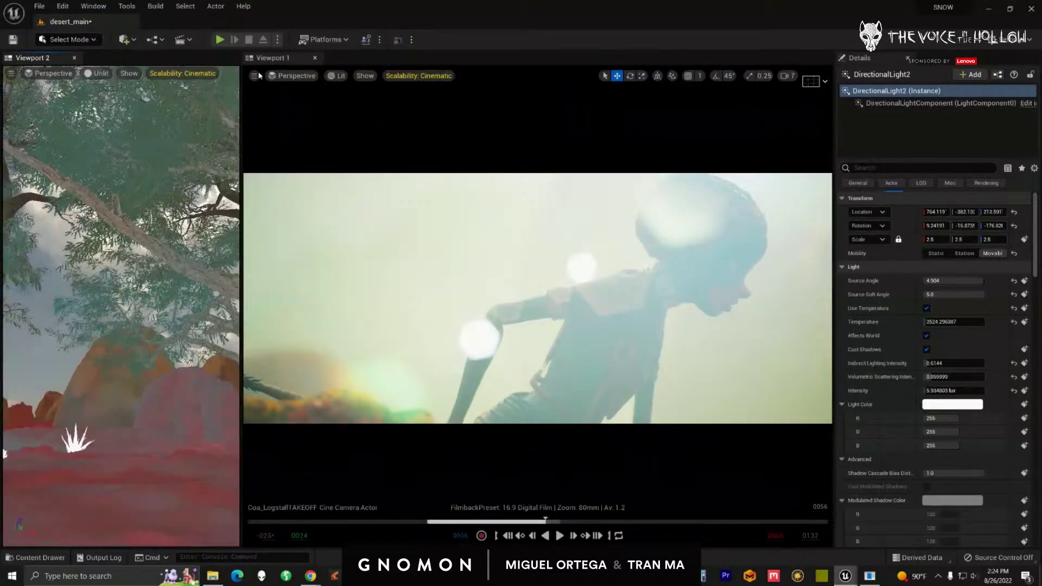
- Fly Viewport 2 around the scene and frame the rock from the shot
click(553, 371)
right_drag(157, 347, 157, 407)
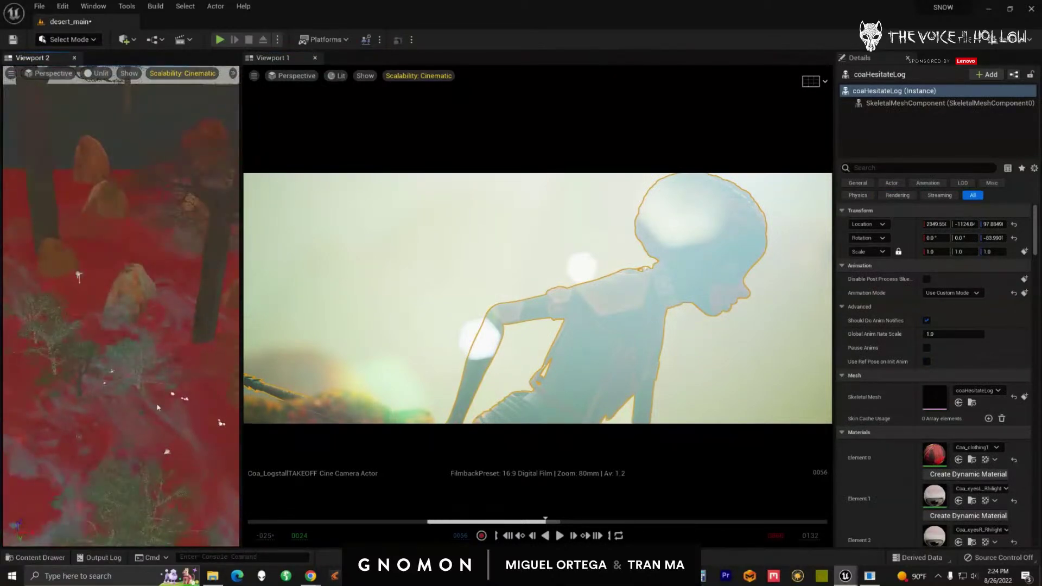
scroll(132, 349, down, 5)
right_drag(133, 349, 123, 383)
click(339, 394)
key(f)
mouse_move(176, 363)
alt+mouse_down()
mouse_move(214, 320)
mouse_move(169, 360)
mouse_move(186, 347)
mouse_move(178, 359)
alt+mouse_up()
- Select SpotLight2 and orbit Viewport 2 until the spotlight and its cone are visible
click(190, 241)
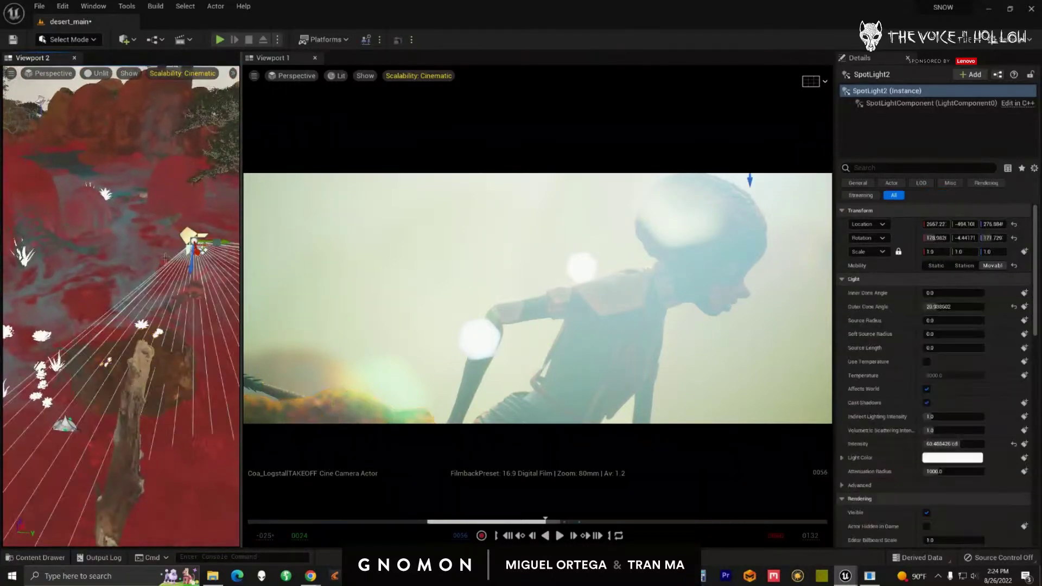
alt+drag(105, 270, 130, 292)
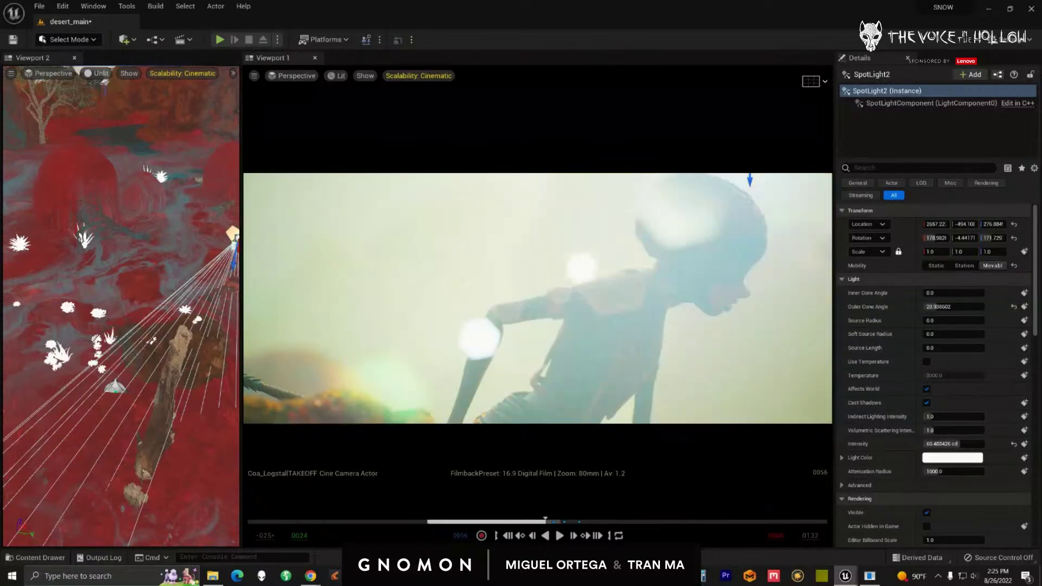
right_drag(136, 286, 160, 311)
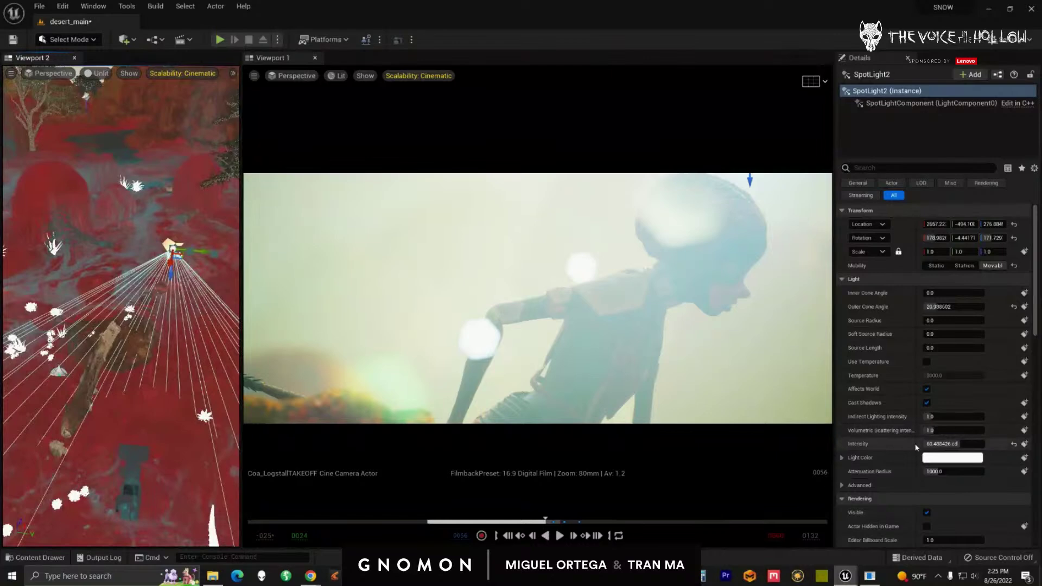
right_drag(188, 320, 198, 328)
- Widen Viewport 2 with the splitter and scrub the shot from frame 0055 to 0060
drag(554, 523, 570, 524)
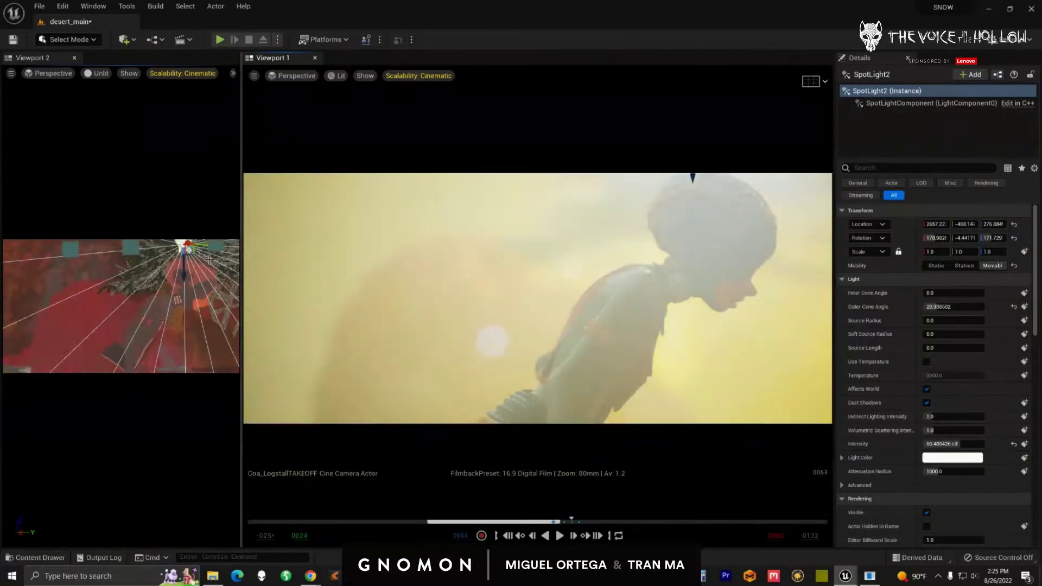
drag(241, 239, 347, 239)
click(570, 522)
drag(570, 525, 603, 524)
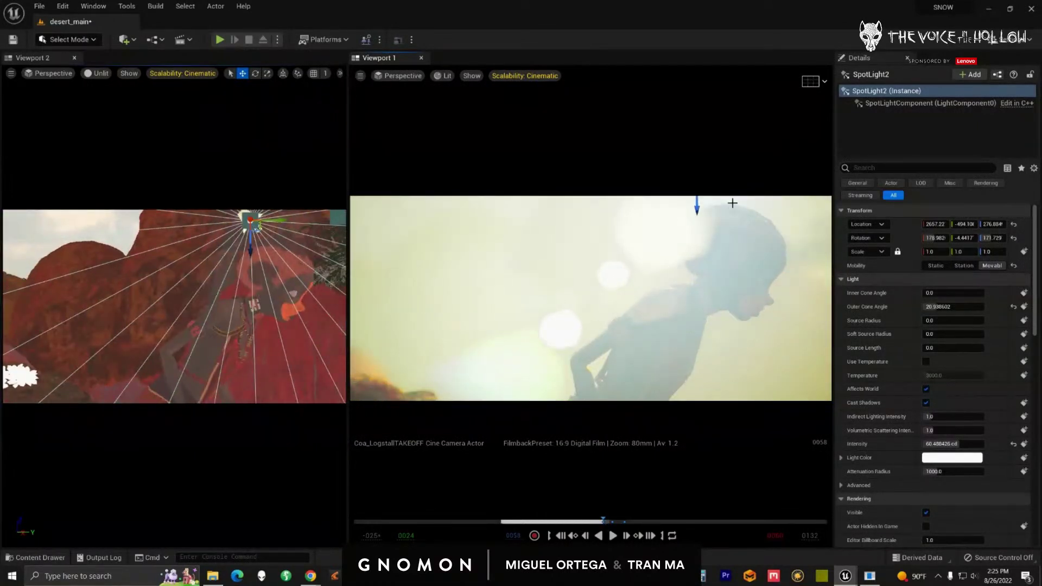
- Search Windows for 'epic' and launch Epic Pen
click(98, 576)
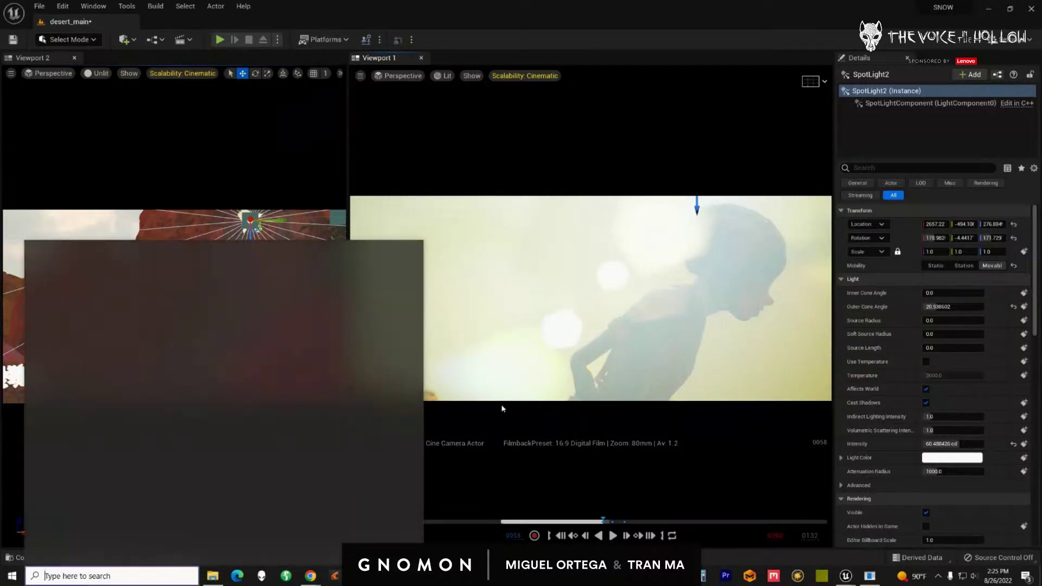
text(epic)
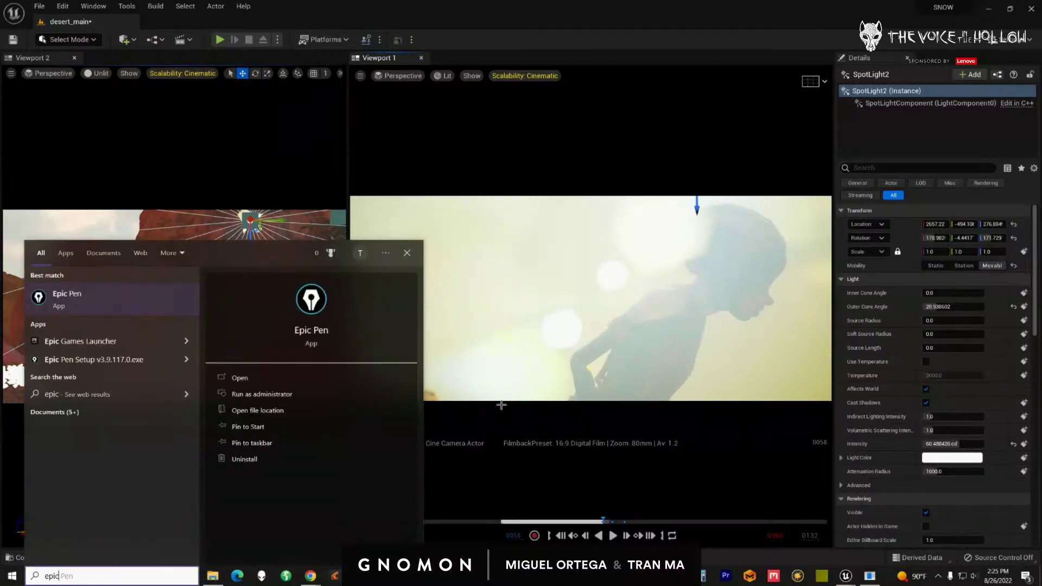
click(135, 288)
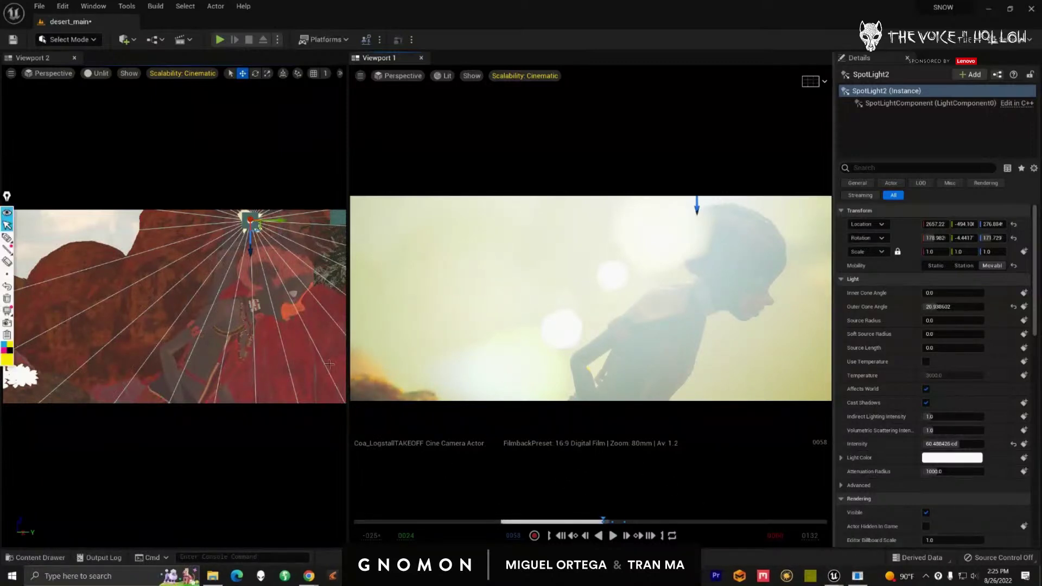
- Draw three yellow strokes over the shot, clear them, then scrub to frame 65
click(7, 197)
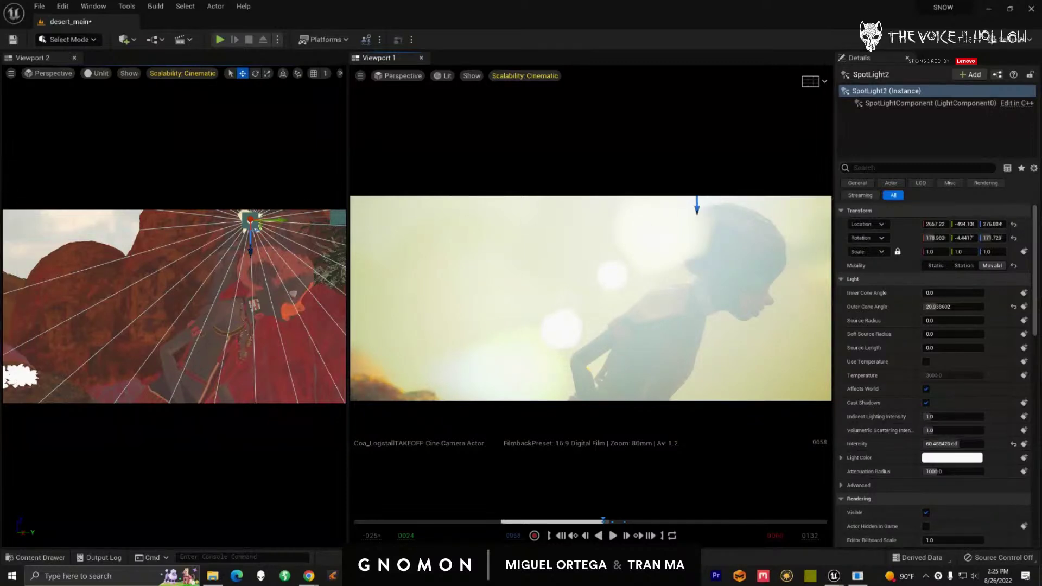
drag(736, 201, 487, 354)
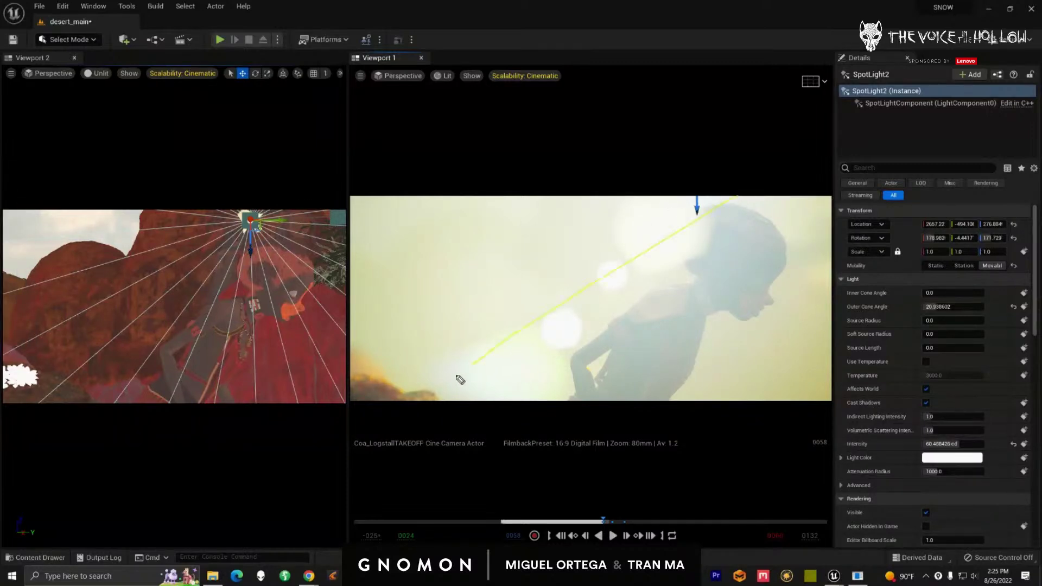
drag(500, 197, 700, 336)
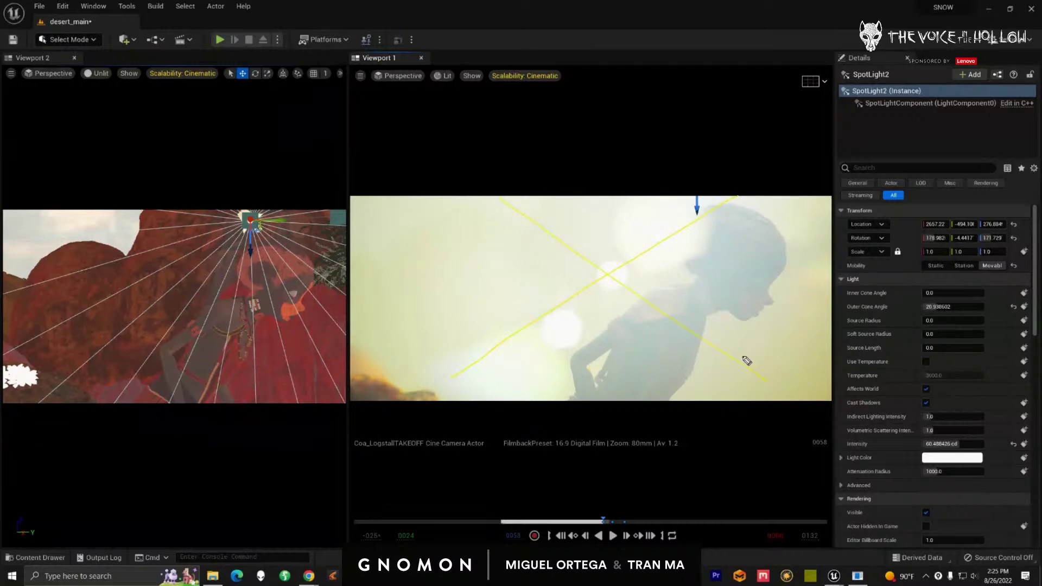
drag(534, 217, 842, 333)
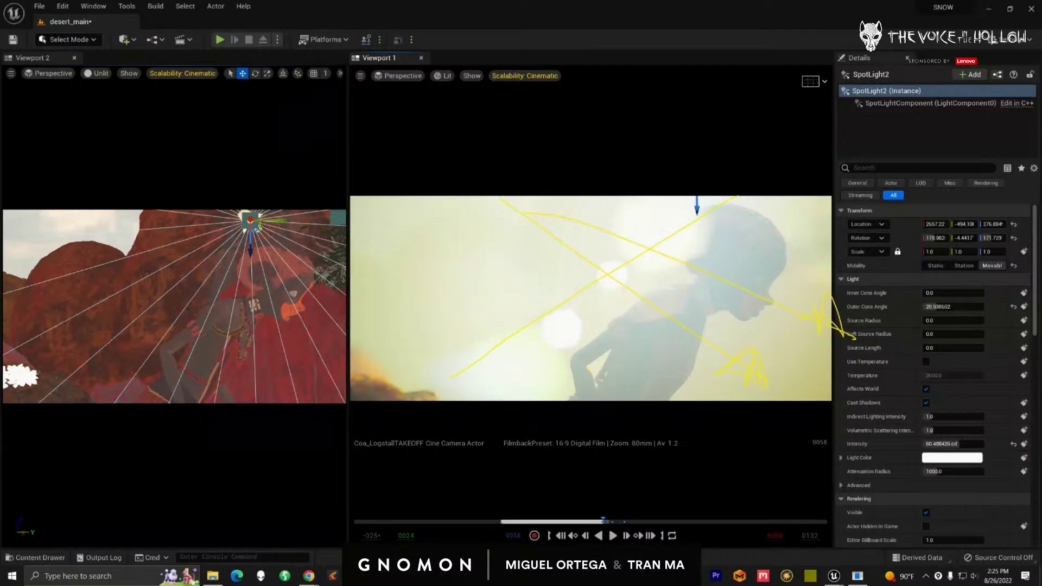
key(Escape)
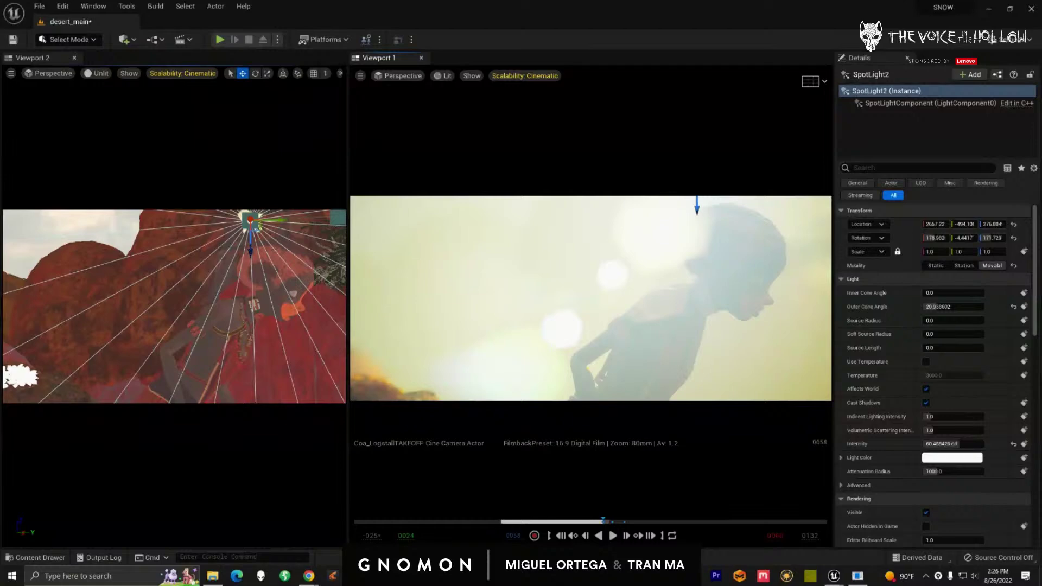
mouse_move(524, 522)
mouse_down()
mouse_move(626, 520)
mouse_move(545, 525)
mouse_up()
- Toggle Allow Cinematic Control in Viewport 2's options and widen the main shot view
click(10, 73)
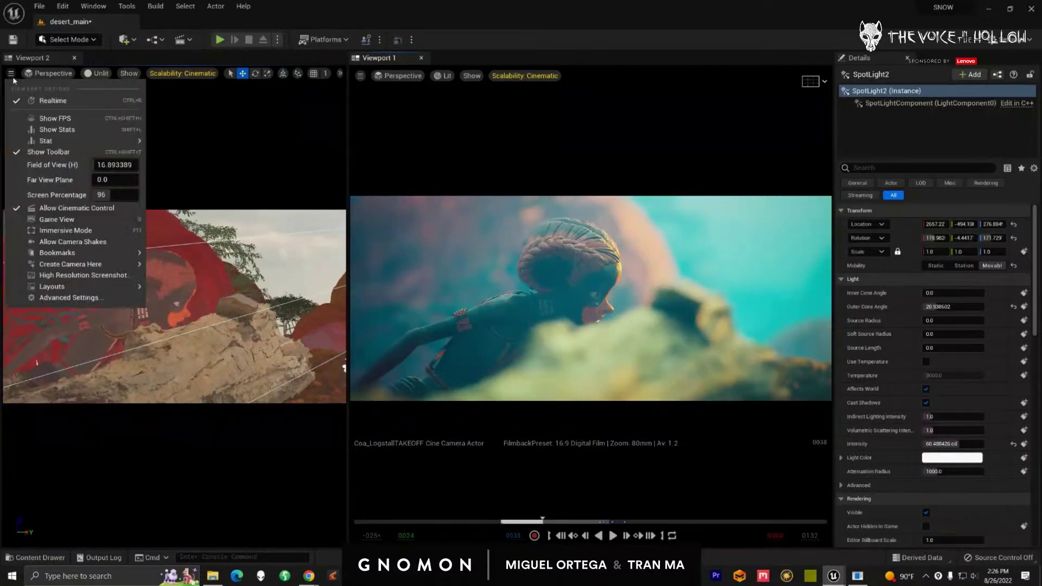
click(55, 210)
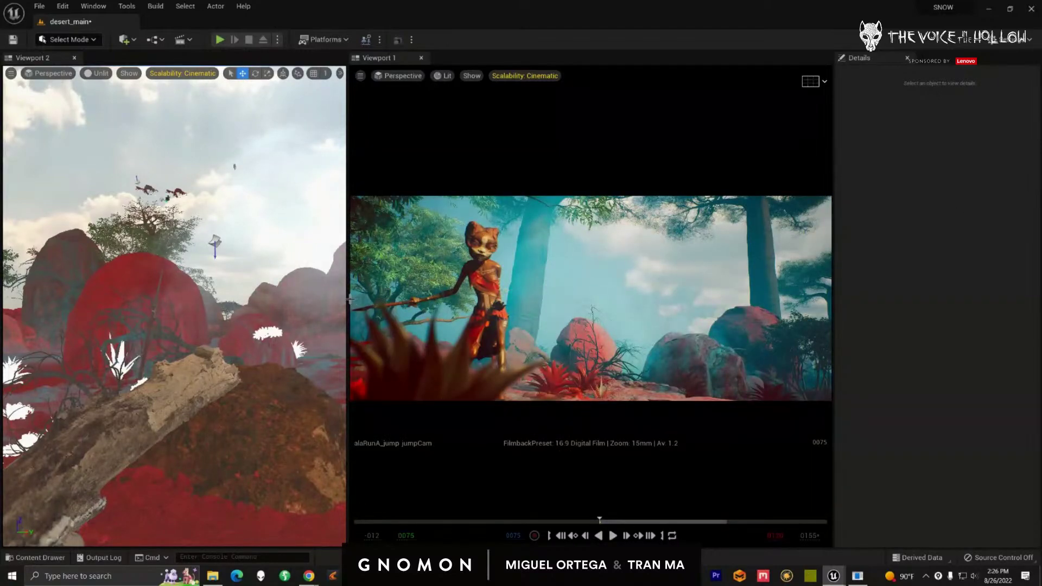
drag(349, 298, 236, 308)
- Scrub through the jump shot around frame 0081 and bring the Sequencer window over it
drag(542, 521, 641, 521)
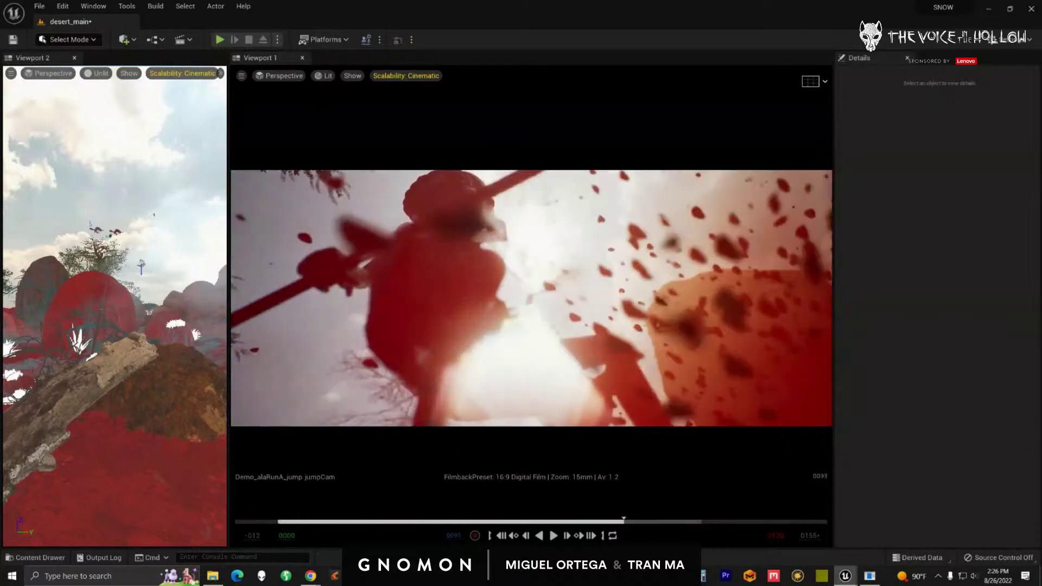
drag(651, 521, 578, 522)
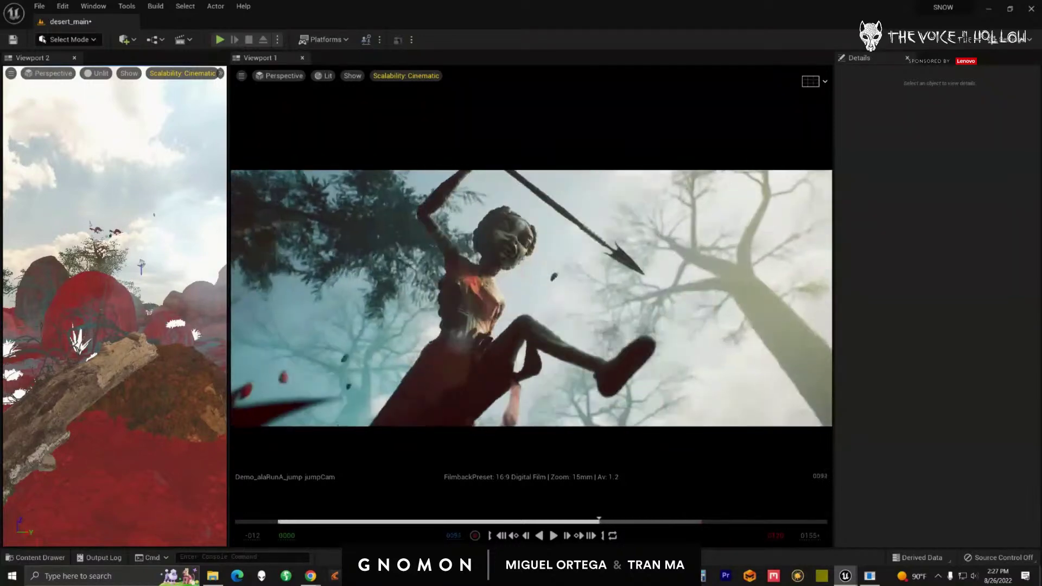
drag(1041, 157, 750, 65)
- Select DirectionalLight2's light component track, shift Sequencer aside, and scrub to frame 0077
click(515, 350)
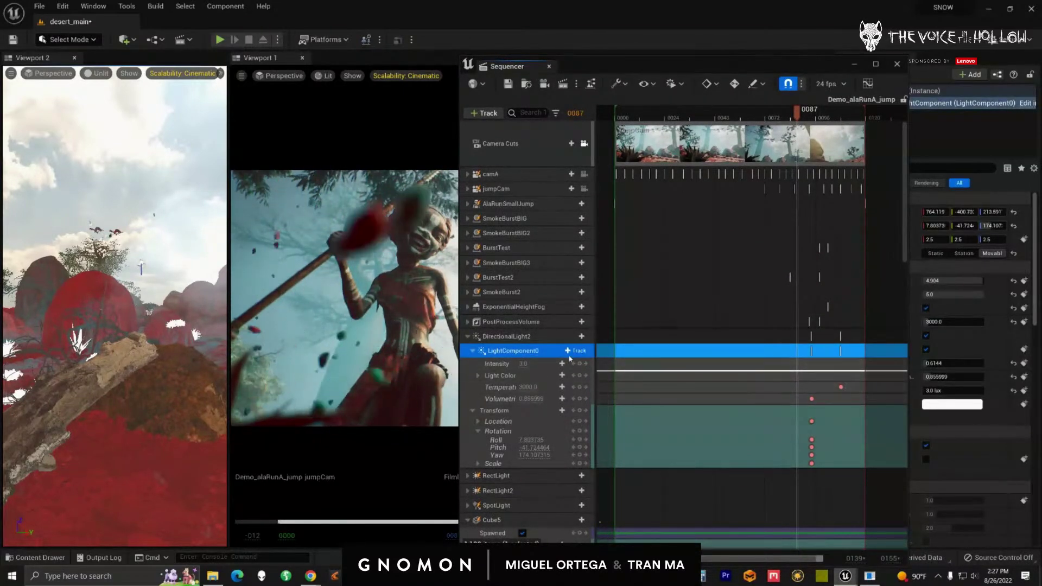
click(811, 118)
drag(813, 118, 814, 117)
drag(790, 66, 907, 62)
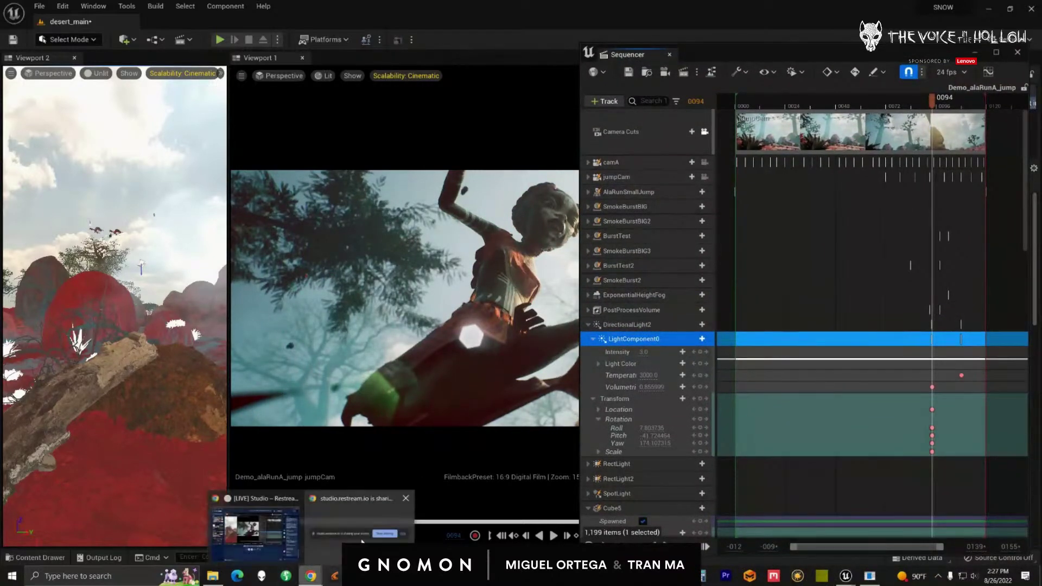
drag(847, 55, 846, 50)
drag(930, 101, 902, 125)
- Key DirectionalLight2's Transform with its Rotation Yaw swung to about 199.61
drag(657, 438, 677, 438)
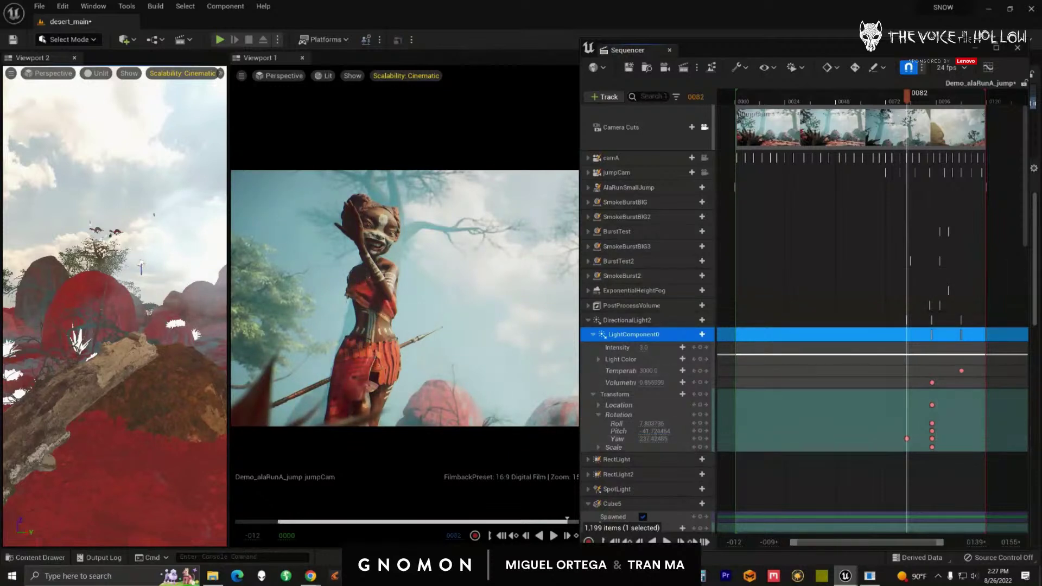
mouse_move(677, 575)
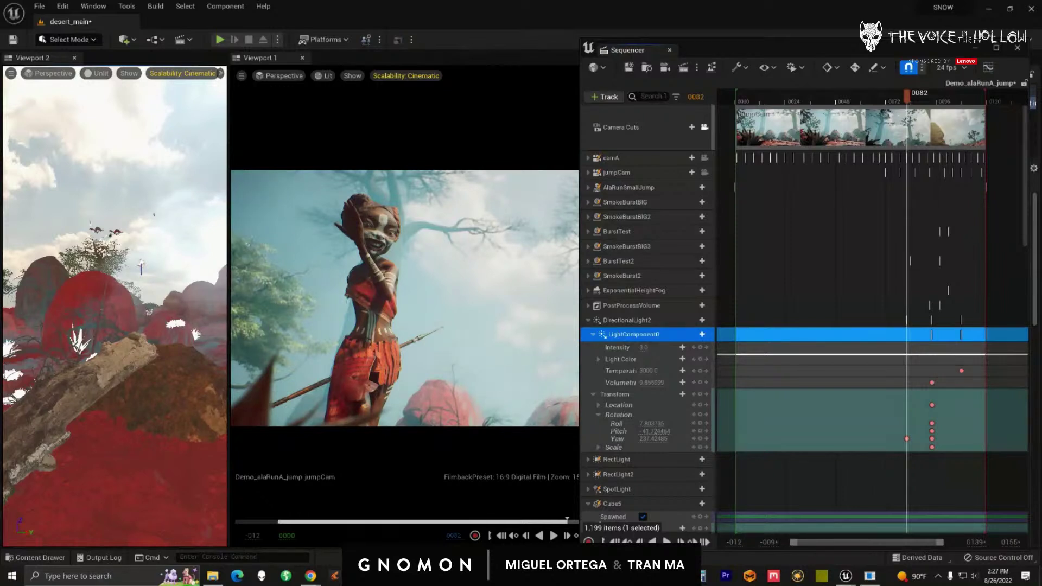
drag(657, 439, 646, 440)
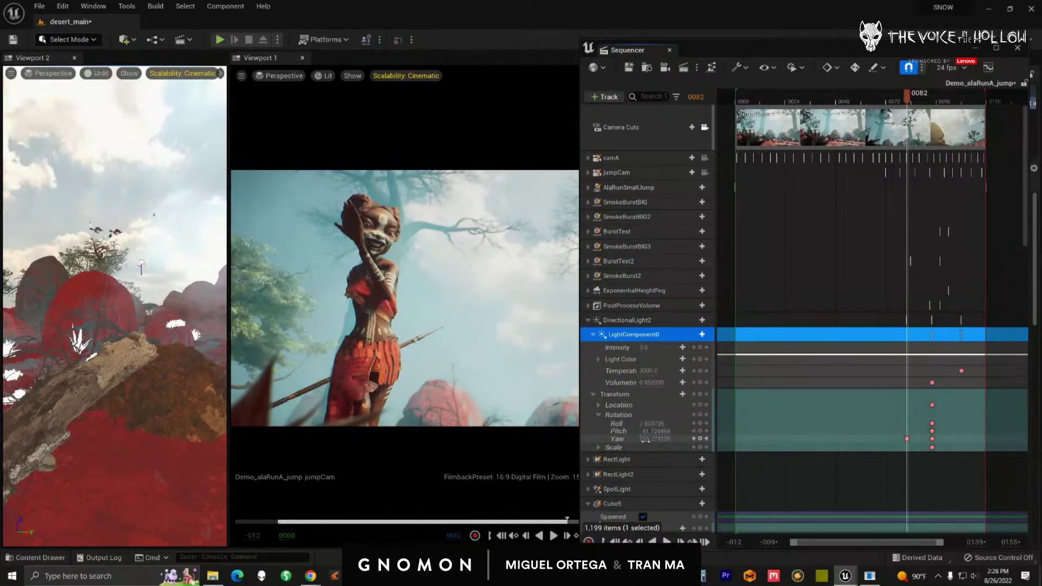
click(700, 395)
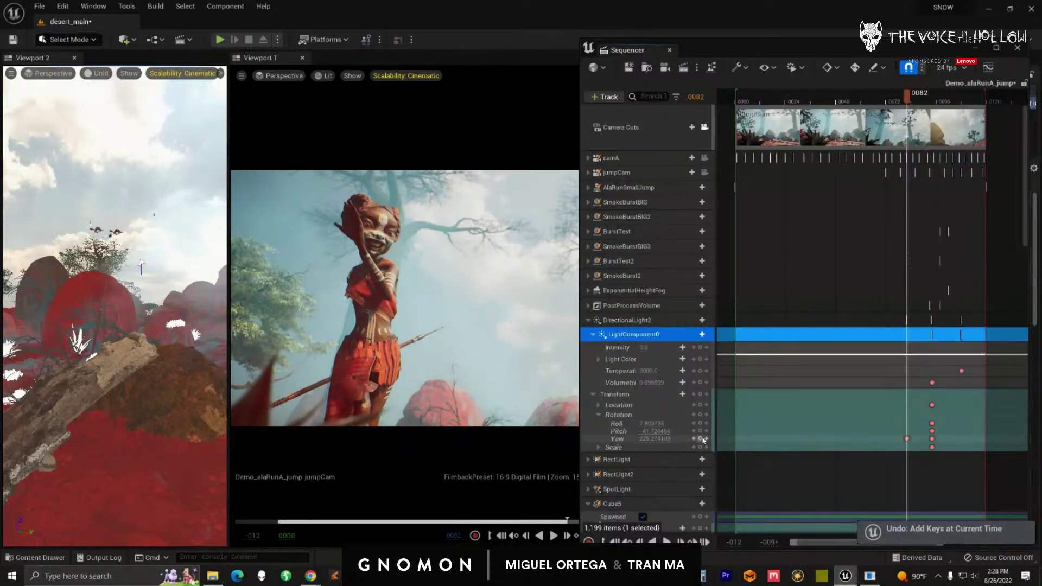
- Scrub to frame 0090 and play the cinematic to check the sunlight swing
drag(915, 102, 925, 100)
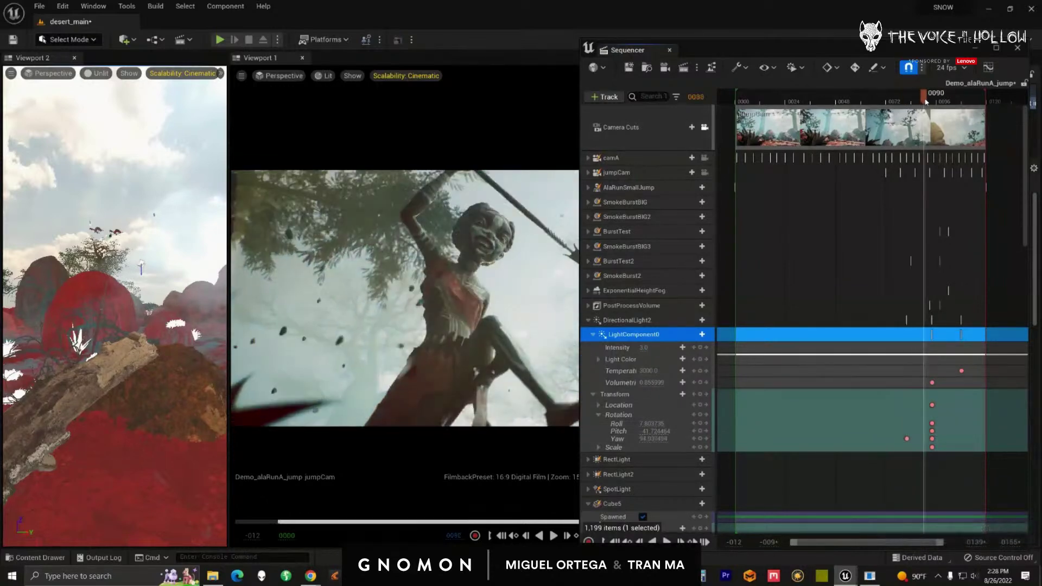
drag(885, 52, 1041, 65)
key(space)
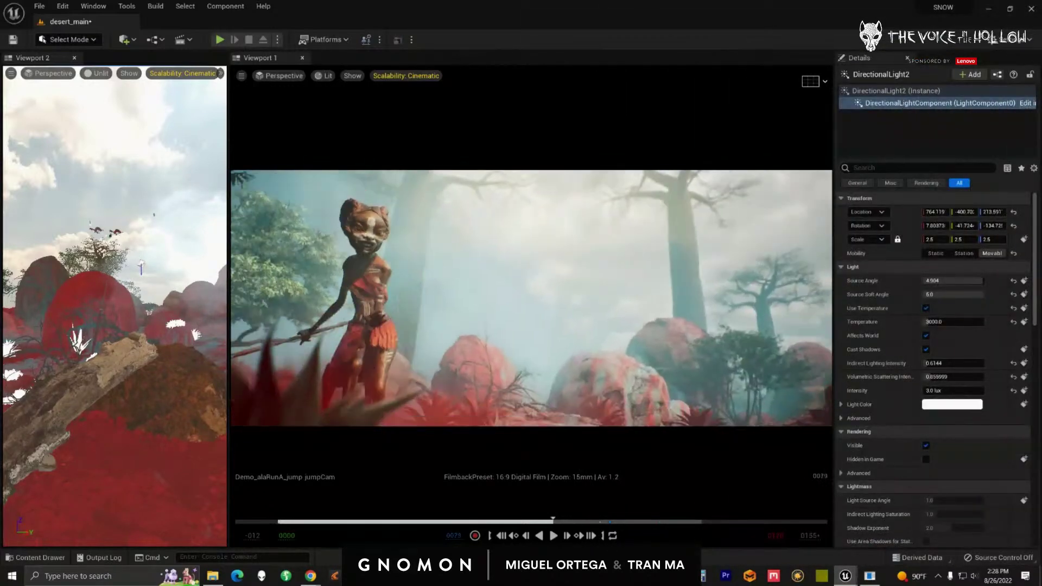
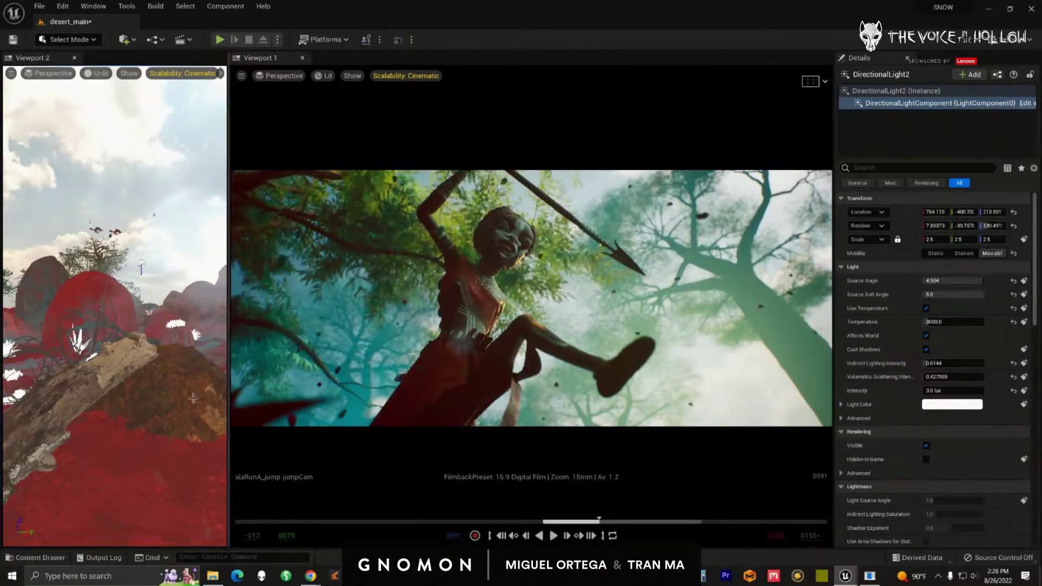
- Select the Plane3 fog plane, tilting the side view over the ground and foreground plants
scroll(168, 397, down, 5)
right_drag(168, 396, 168, 461)
click(325, 348)
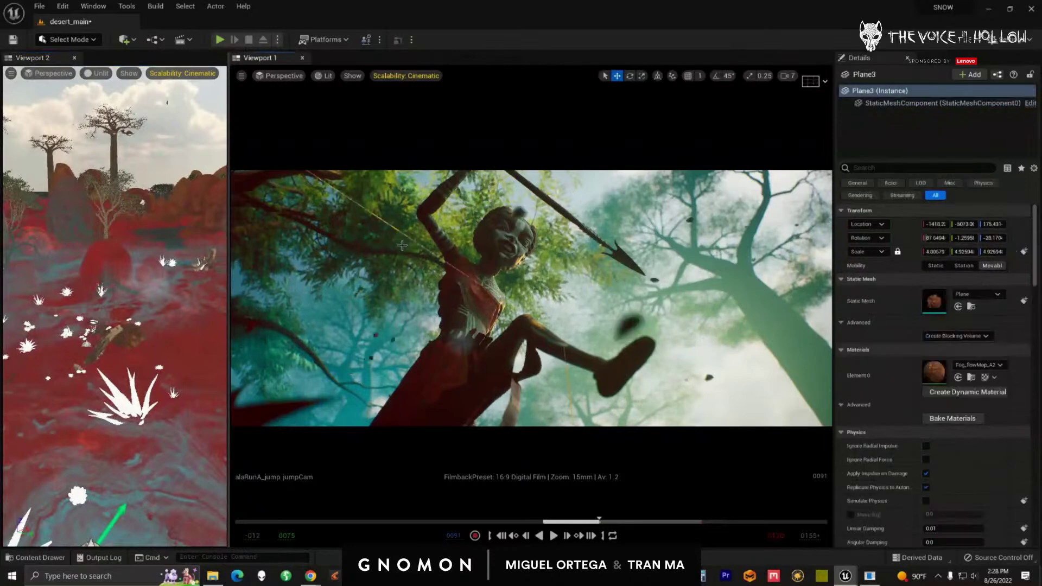
scroll(144, 396, down, 4)
right_drag(144, 396, 144, 461)
scroll(144, 396, down, 6)
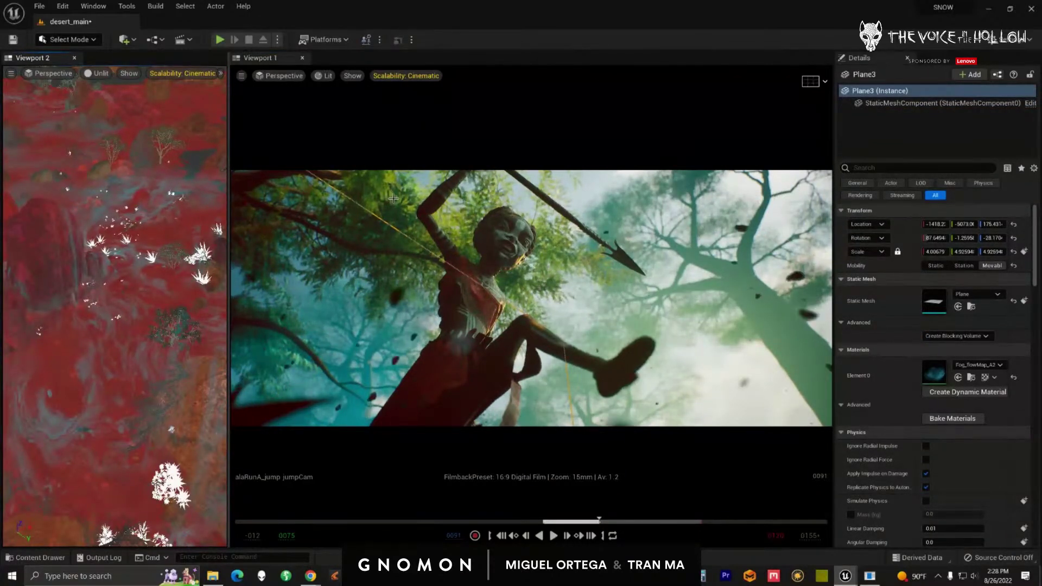
- Frame the Acacia_Savanna_44 tree and the AlaRunSmallJump character in the side view
click(392, 202)
right_drag(189, 364, 136, 278)
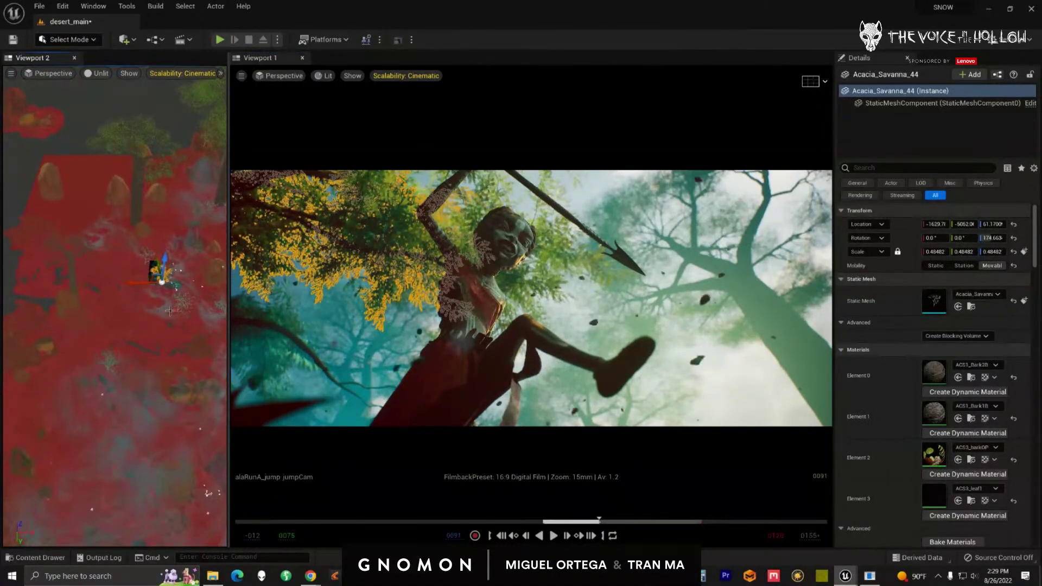
key(f)
alt+drag(109, 400, 121, 332)
scroll(109, 383, up, 5)
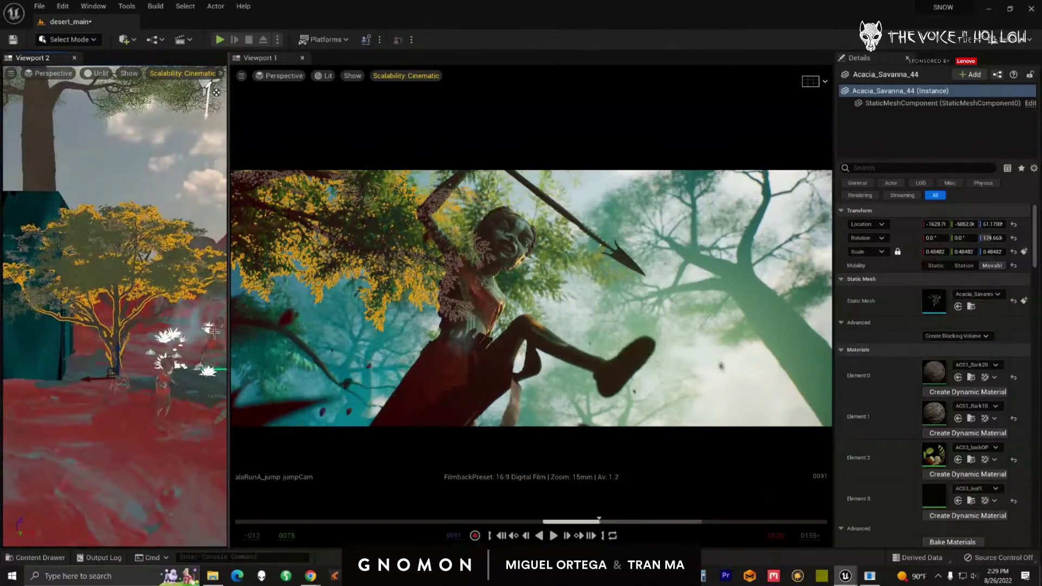
click(214, 343)
key(f)
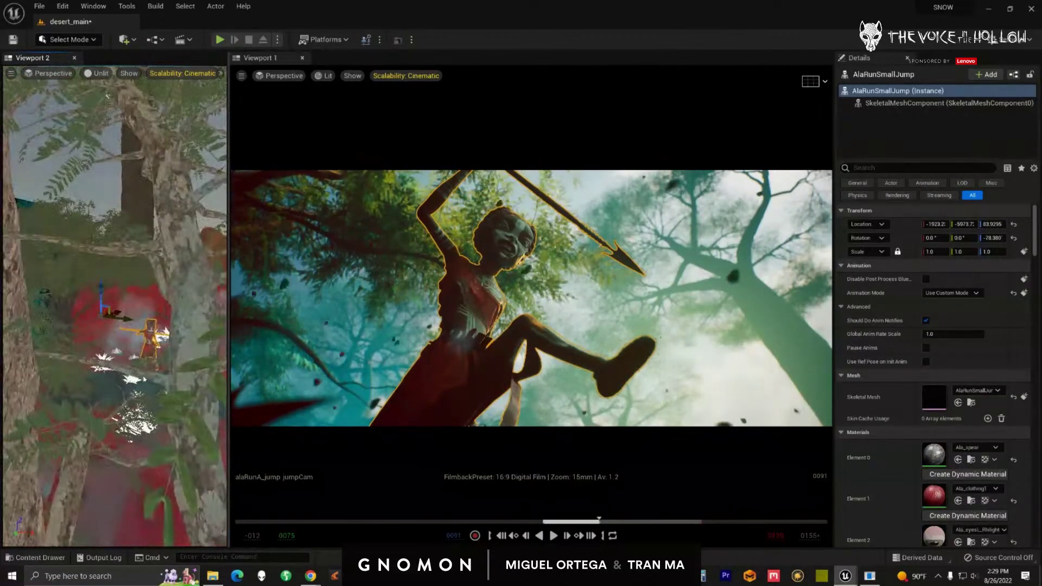
- Select the Acacia_Savanna_42 tree and the sandstone ground mesh, then scrub the shot earlier
click(153, 250)
alt+drag(97, 367, 268, 380)
click(539, 503)
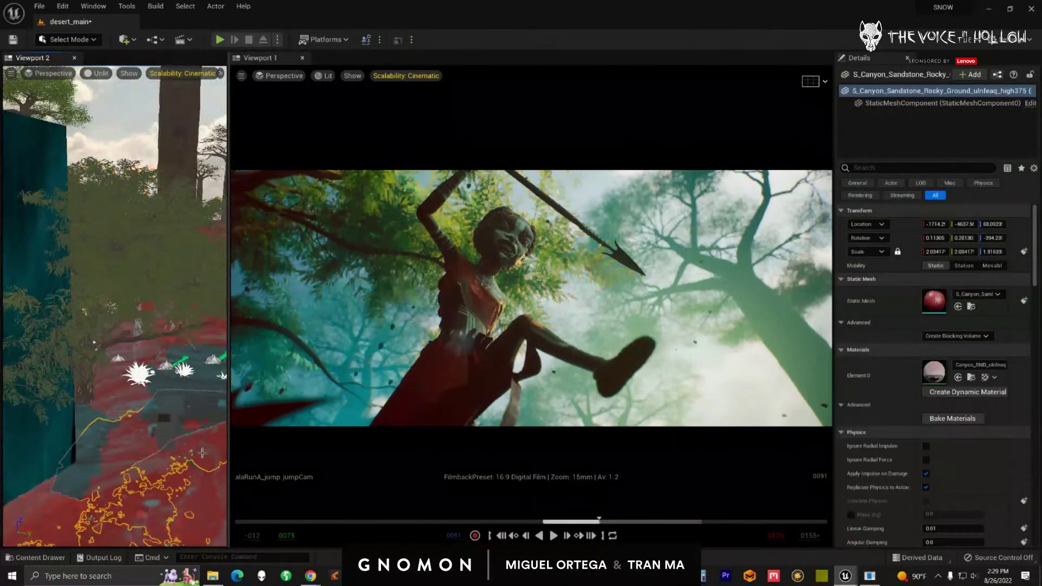
drag(595, 522, 642, 519)
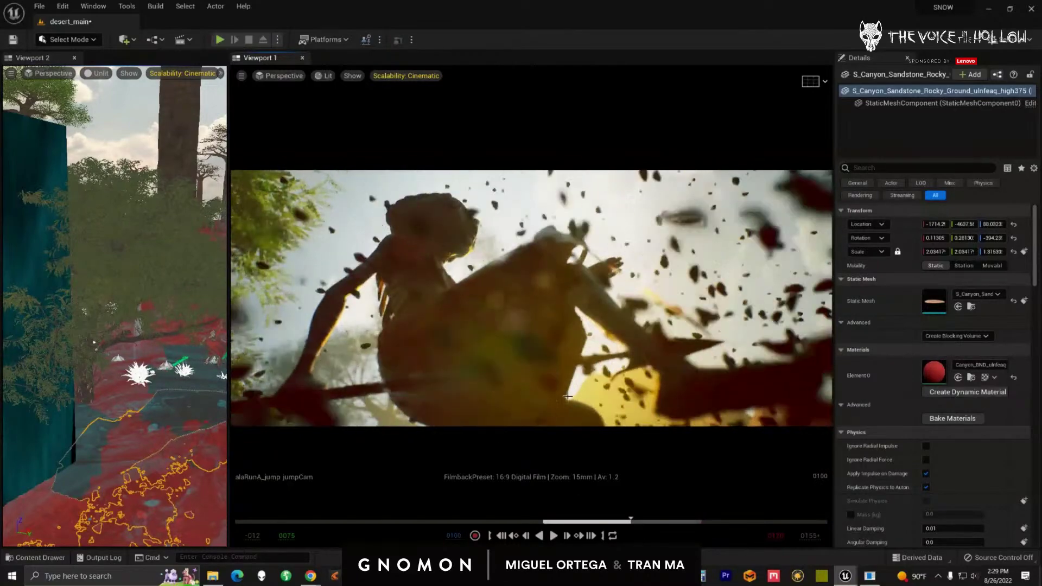
- Scrub the jump shot back and forth around frames 0102–0103
drag(644, 522, 671, 524)
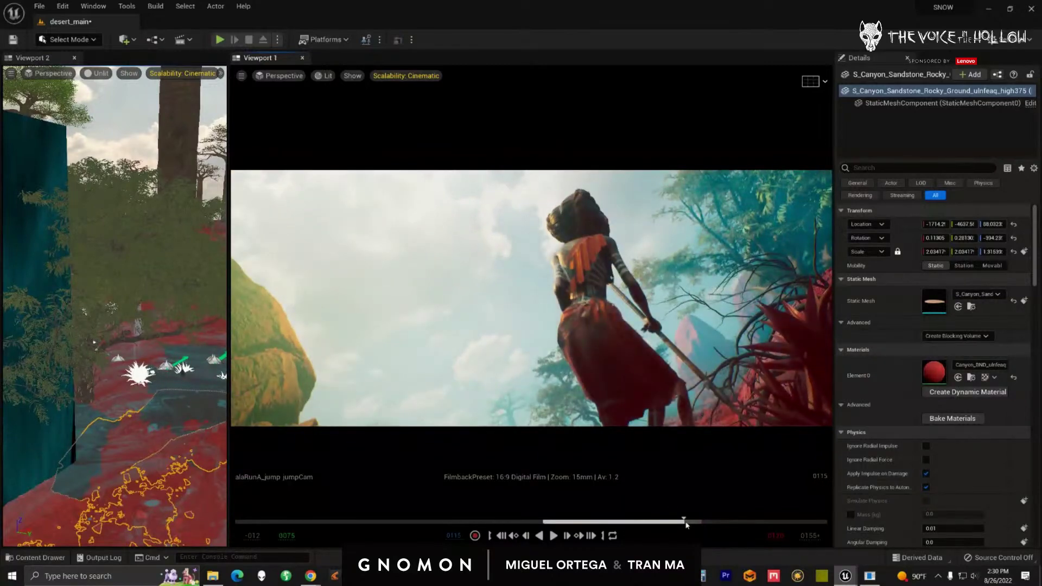
drag(686, 525, 642, 524)
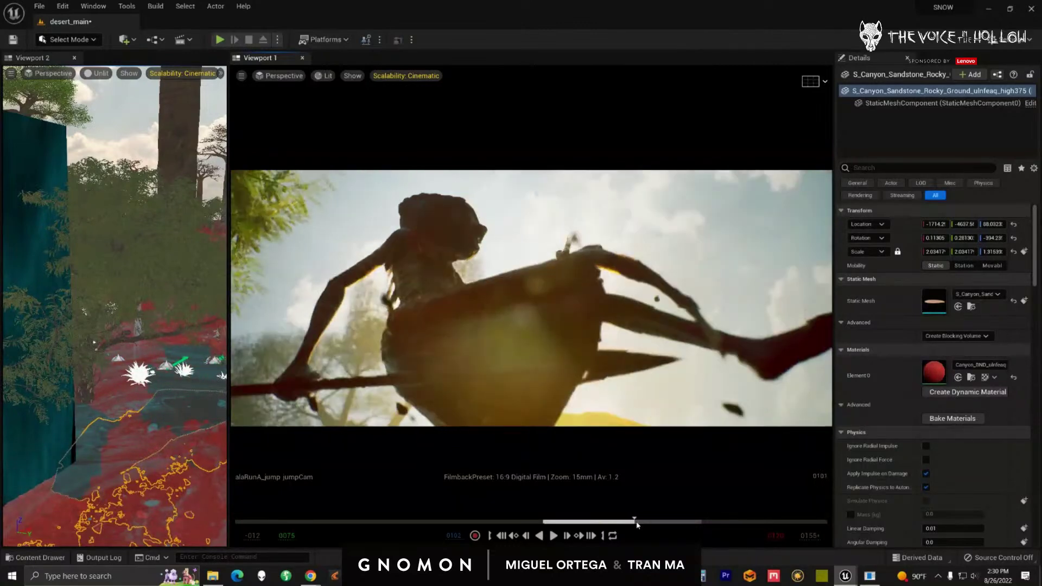
drag(637, 524, 672, 524)
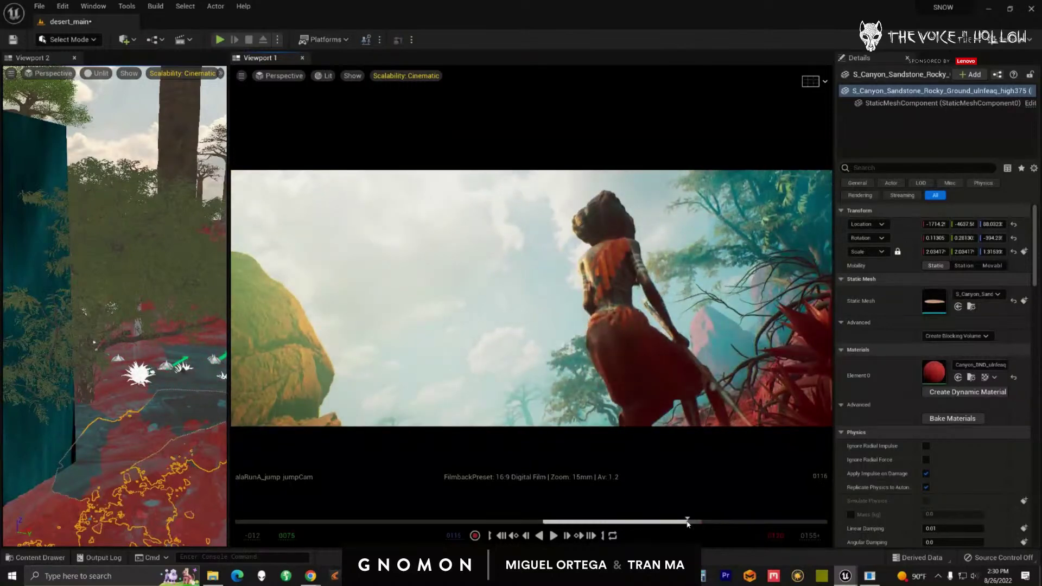
mouse_move(673, 524)
mouse_down()
mouse_move(549, 524)
mouse_move(686, 516)
mouse_move(582, 519)
mouse_move(656, 519)
mouse_up()
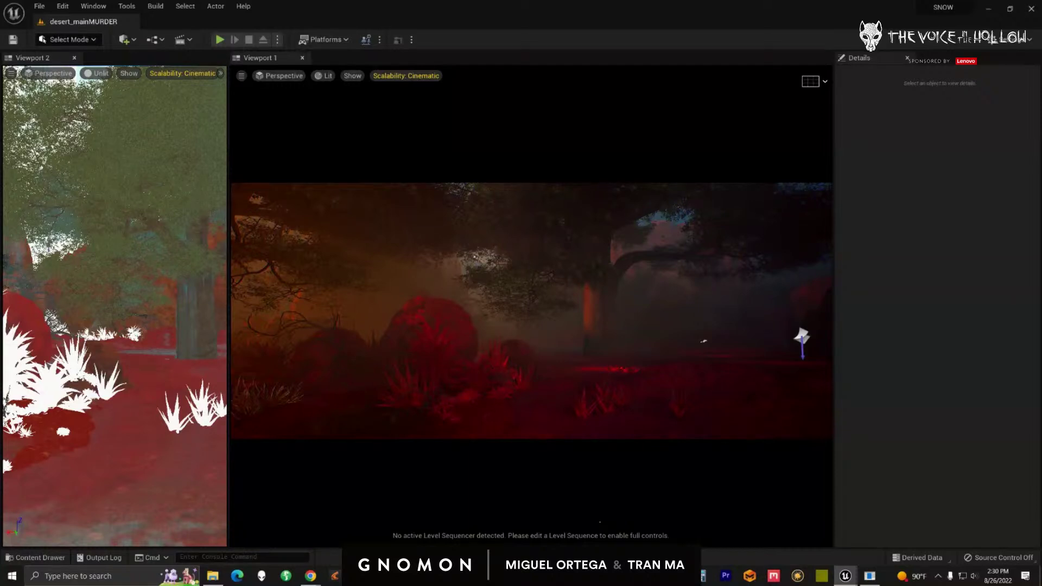
- Select the spearFloorDecimated spear and step the shot frame by frame back to frame 0033
key(alt+Tab)
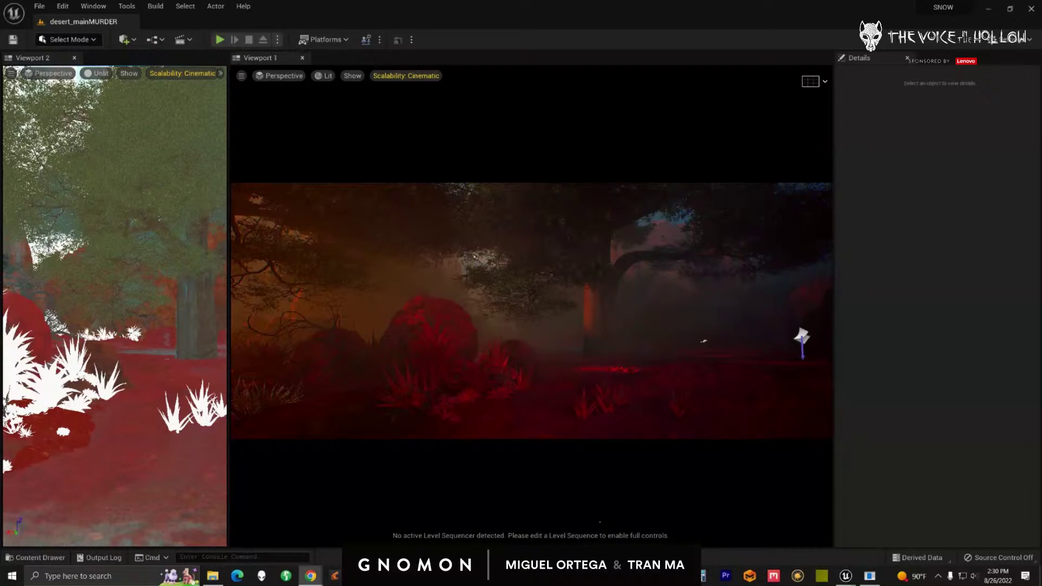
key(alt+Tab)
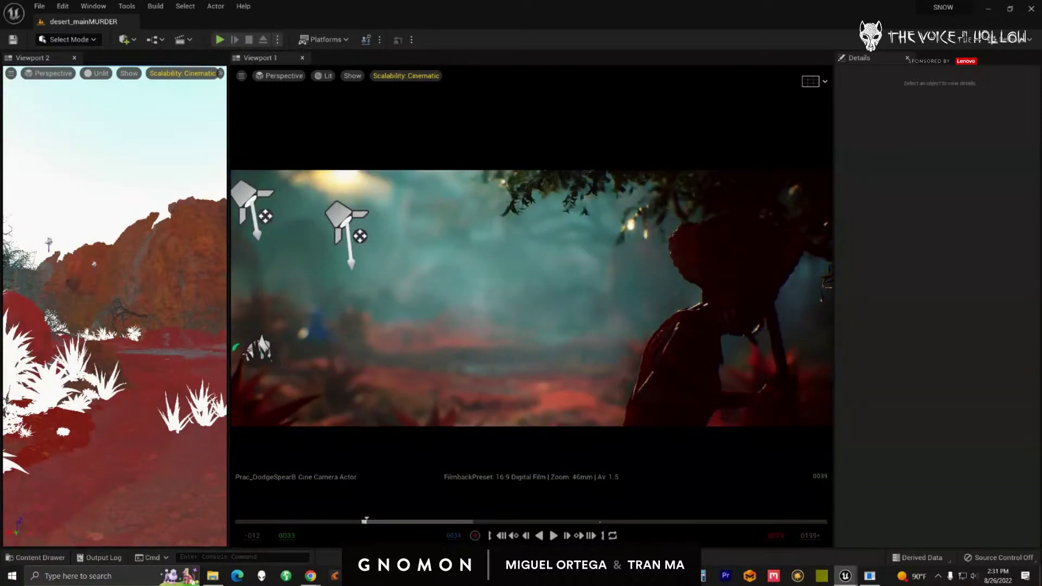
click(531, 374)
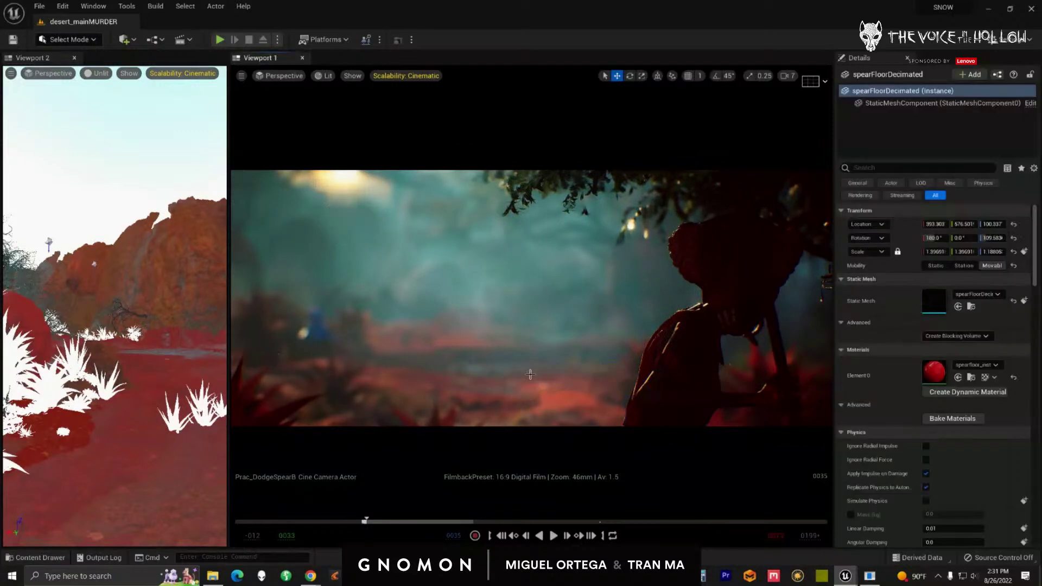
key(Right)
key(Left)
key(Left)
key(Left)
key(Right)
key(Right)
key(Right)
key(Right)
key(Right)
key(Right)
key(Right)
key(Right)
key(Left)
key(Left)
key(Left)
key(Left)
key(Left)
key(Left)
key(Left)
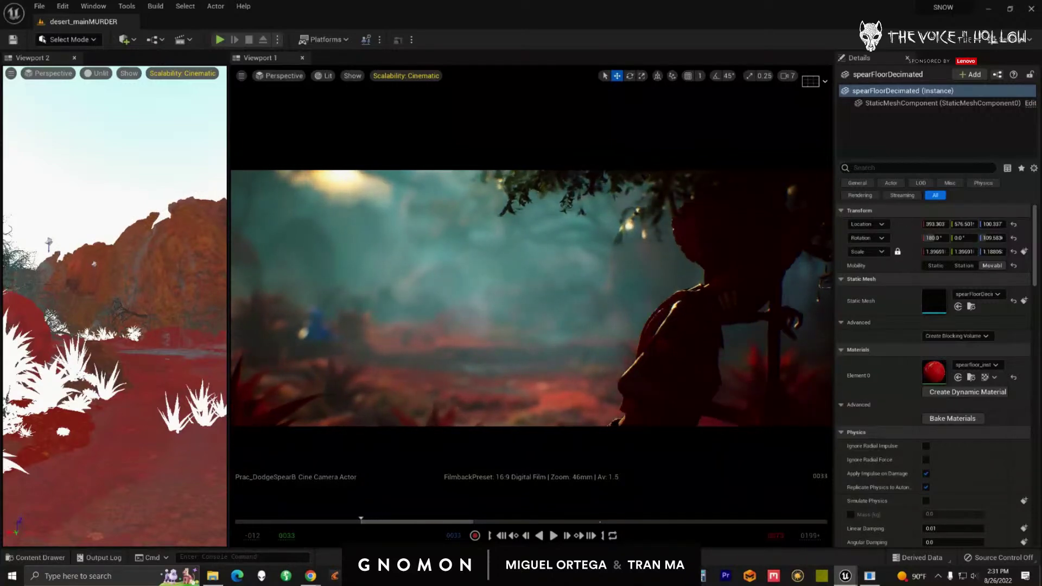
key(Right)
key(Right)
key(Left)
key(Left)
key(Left)
- Step the shot through frames 0044–0057, settle on frame 0053, and widen the side view
key(Right)
key(Right)
key(Right)
key(Right)
key(Right)
key(Right)
key(Right)
key(Right)
key(Right)
key(Right)
key(Right)
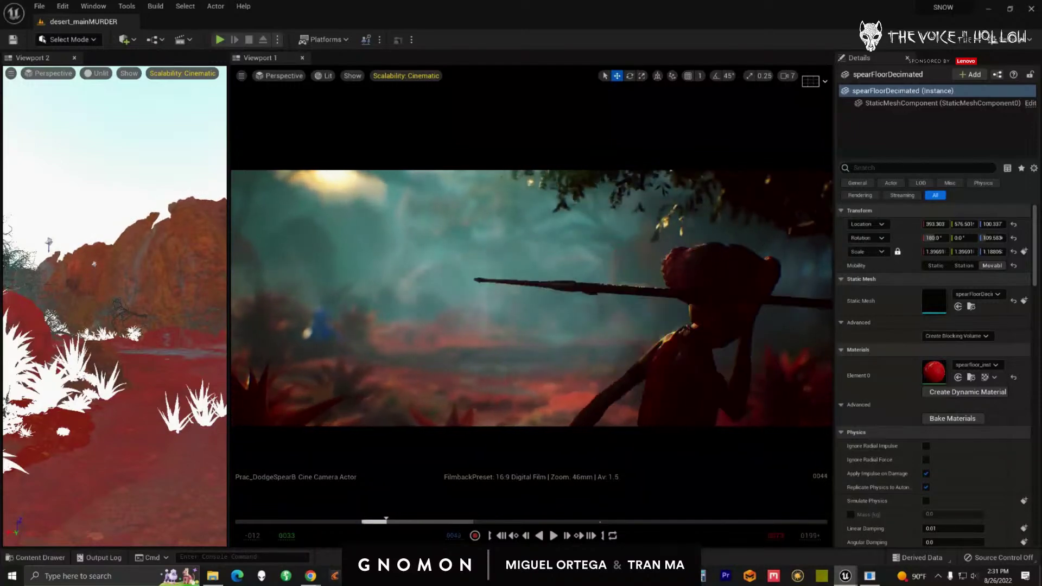
key(Right)
key(Right)
key(Right)
key(Right)
key(Right)
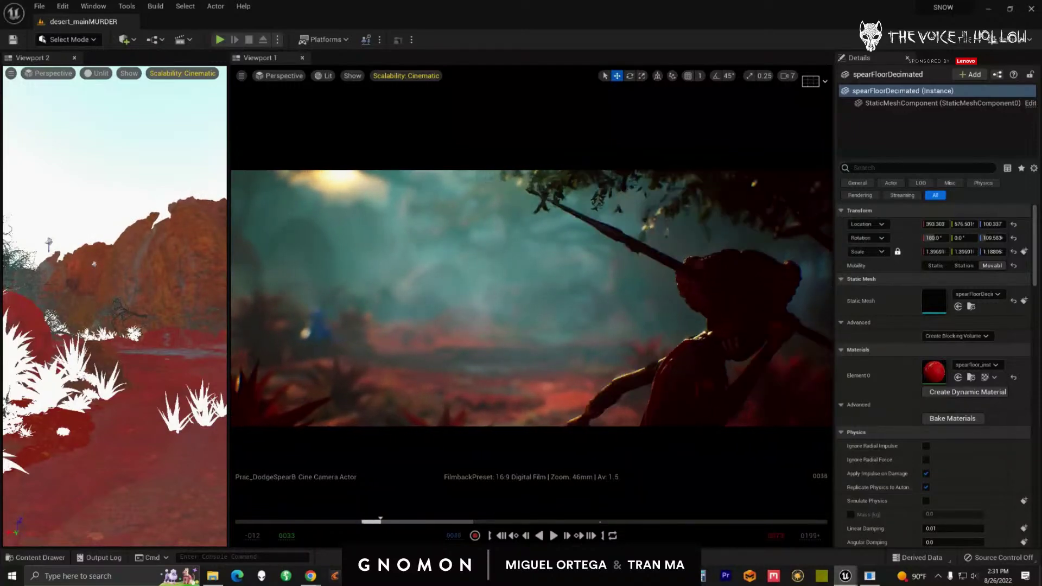
key(Right)
key(Right)
key(Right)
key(Right)
key(Right)
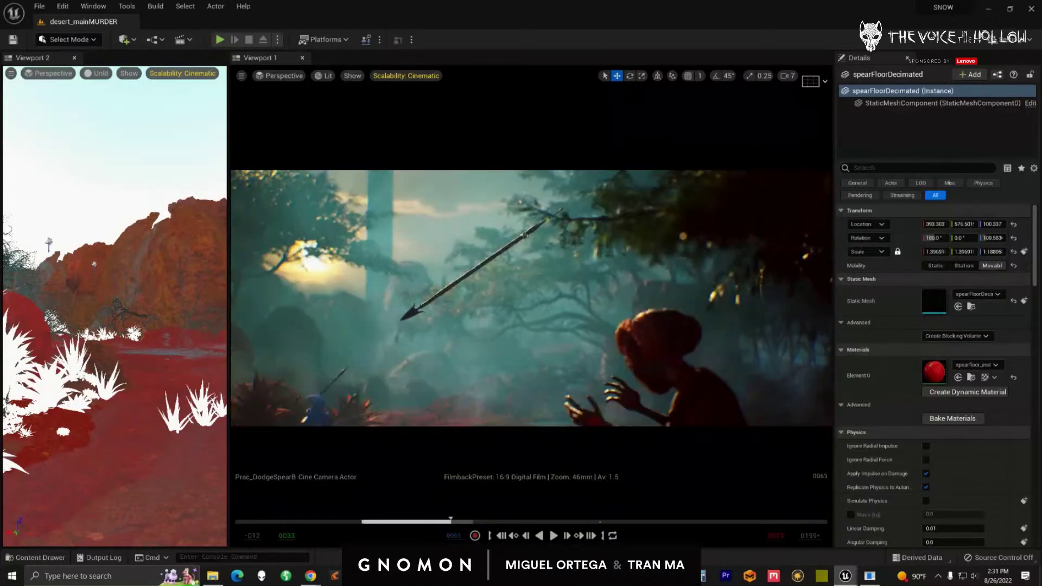
key(Left)
key(Left)
key(Left)
key(Left)
key(Left)
key(Left)
key(Left)
key(Left)
key(Left)
key(Left)
key(Left)
key(Left)
key(Left)
key(Left)
key(Left)
key(Left)
key(Left)
key(Left)
key(Left)
key(Left)
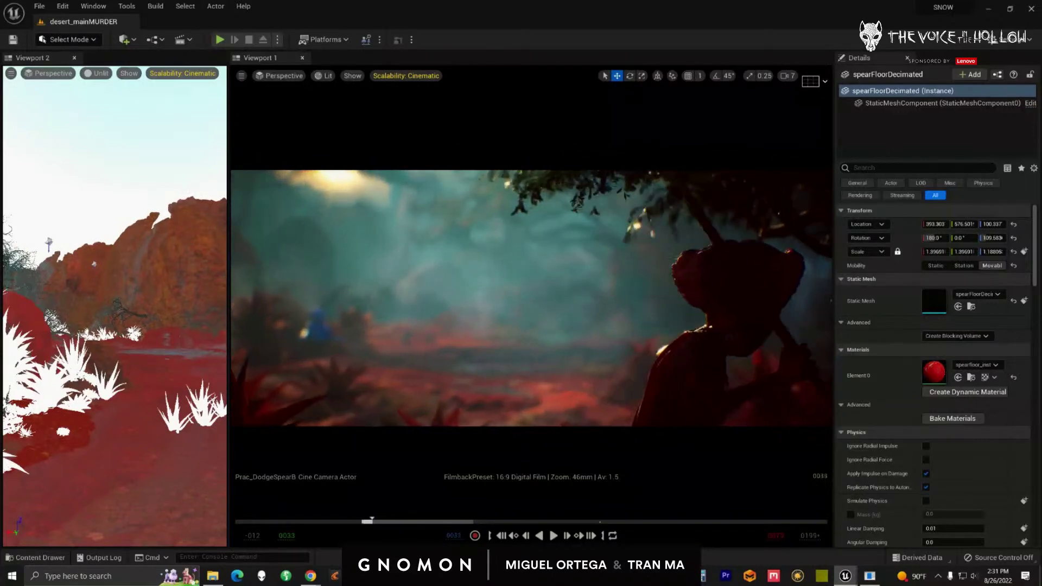
key(Right)
key(Right)
key(Right)
key(Right)
key(Right)
key(Right)
key(Right)
key(Right)
key(Right)
key(Right)
key(Right)
key(Right)
key(Right)
key(Right)
key(Right)
key(Right)
key(Right)
key(Right)
key(Right)
key(Right)
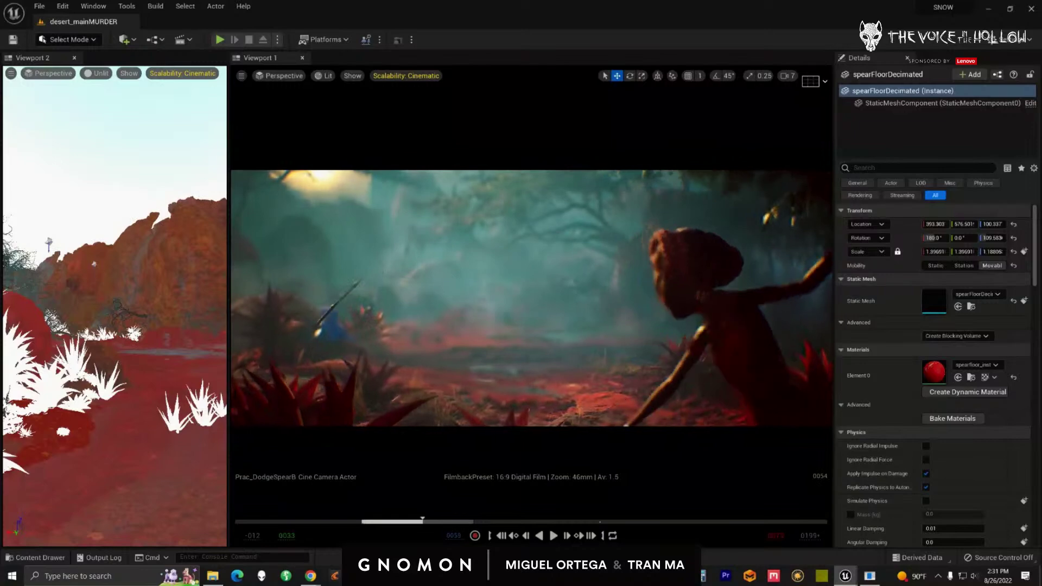
key(Left)
key(Left)
key(Left)
key(Left)
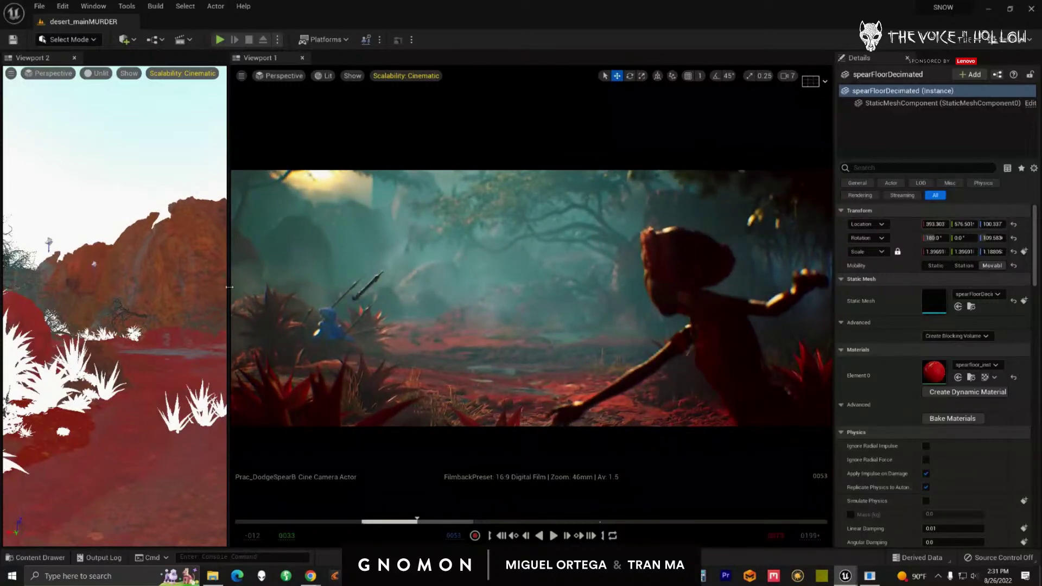
drag(236, 287, 318, 285)
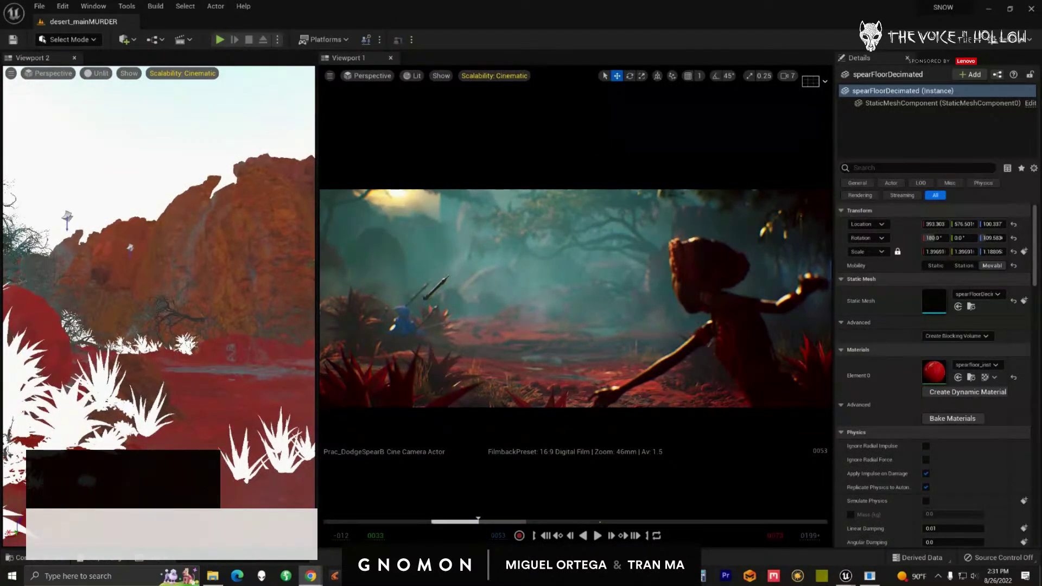
- Switch the side view from Unlit to Lit, centre and widen it, and select SpotLight2D
mouse_move(242, 358)
right_down()
mouse_move(233, 388)
mouse_move(198, 352)
mouse_move(234, 348)
right_up()
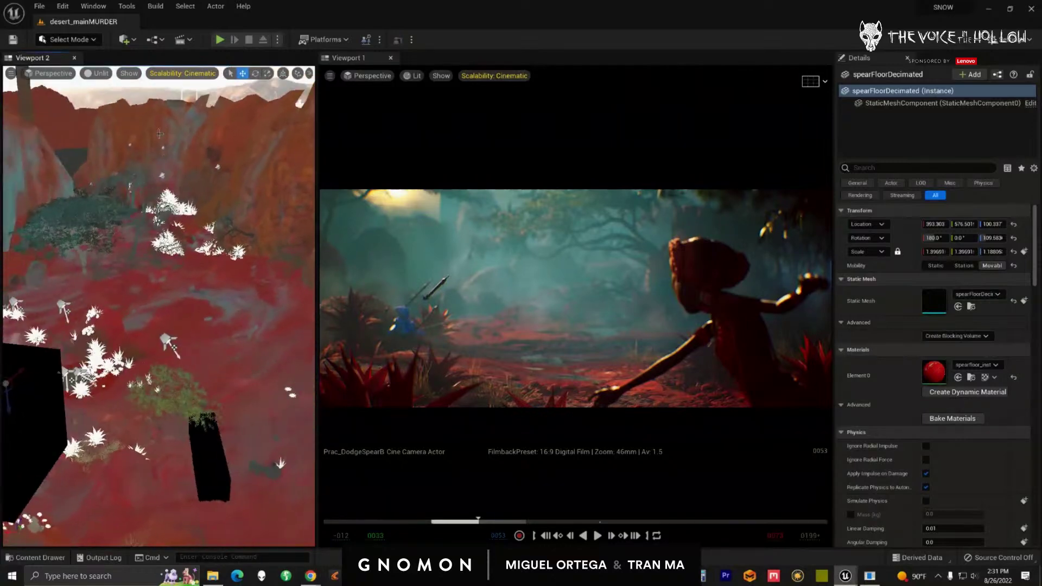
click(98, 73)
click(119, 101)
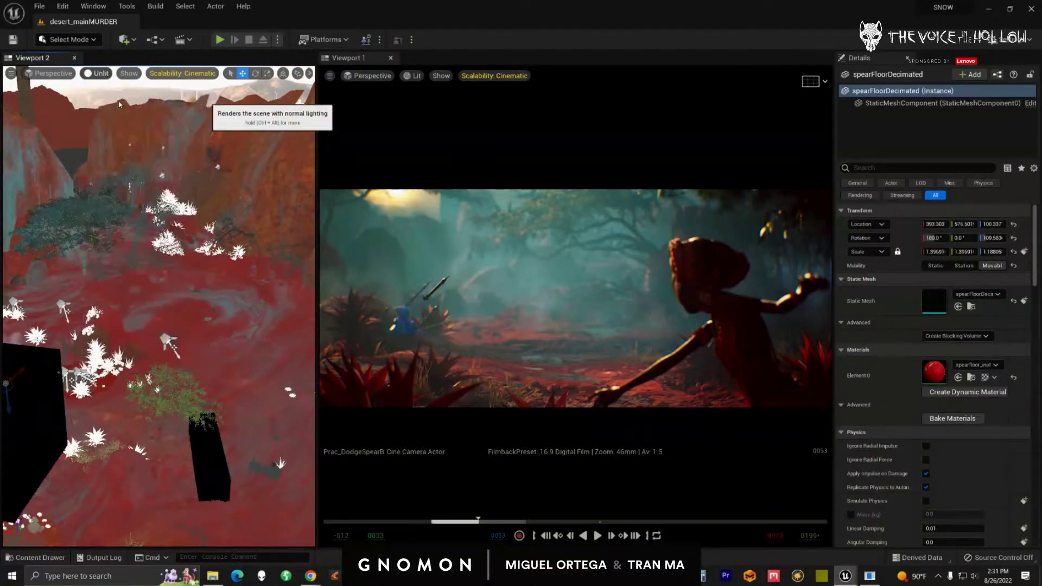
right_drag(193, 350, 139, 365)
drag(317, 269, 387, 275)
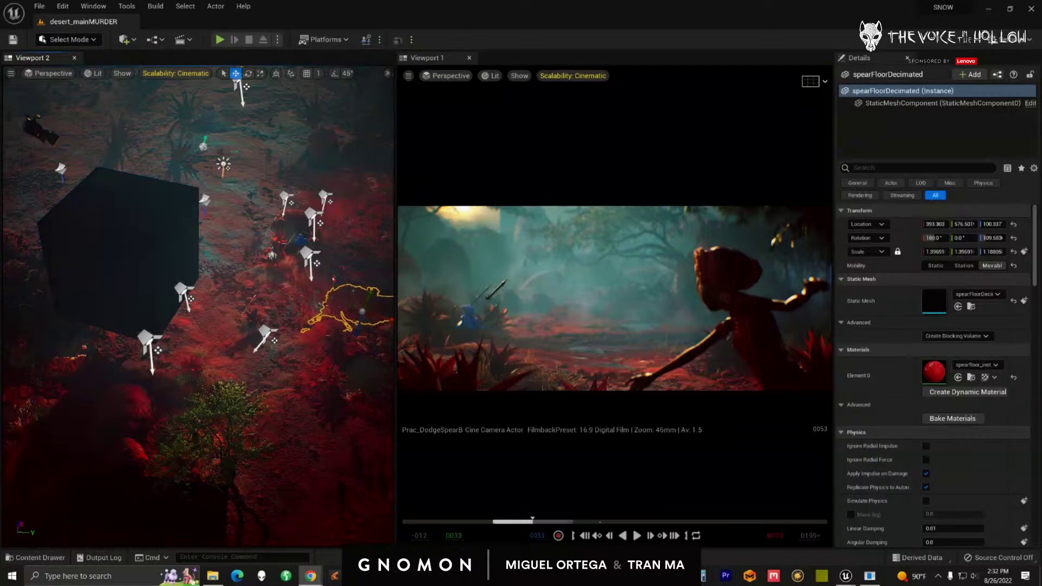
click(813, 31)
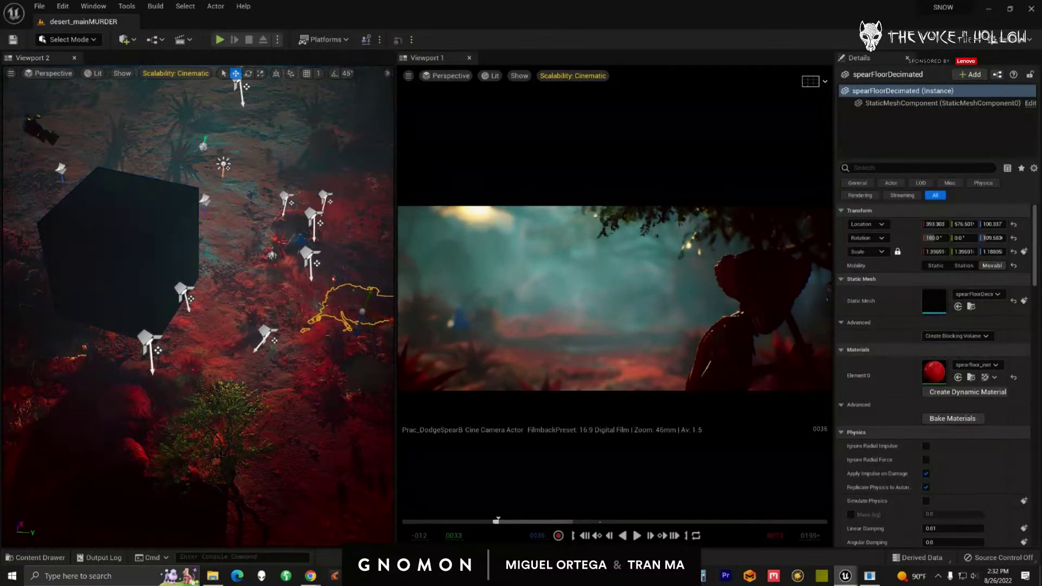
click(264, 334)
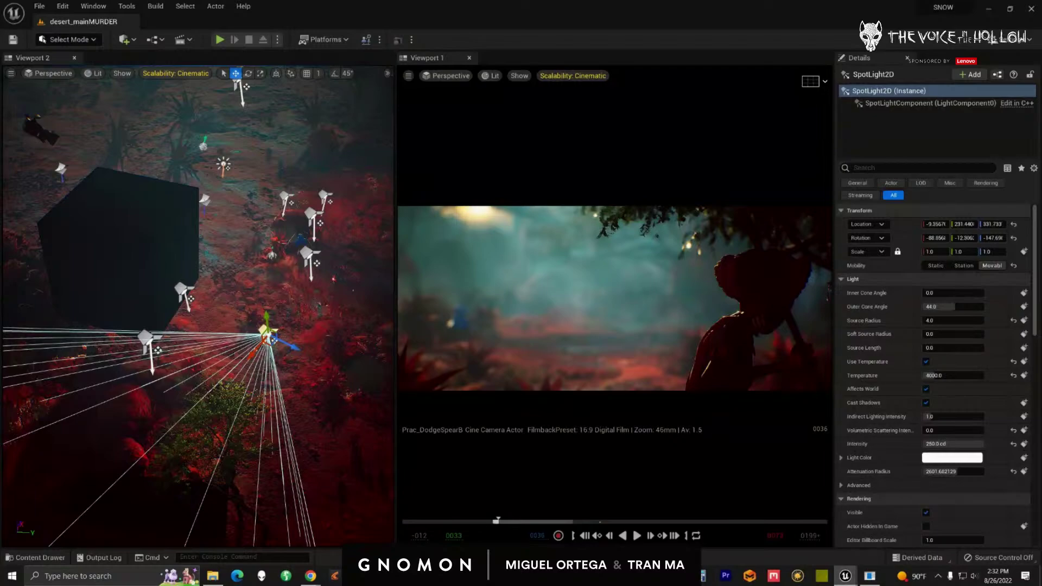
- Select all 12 spotlights with Shift+E and hide them
key(shift+e)
middle_drag(298, 320, 355, 234)
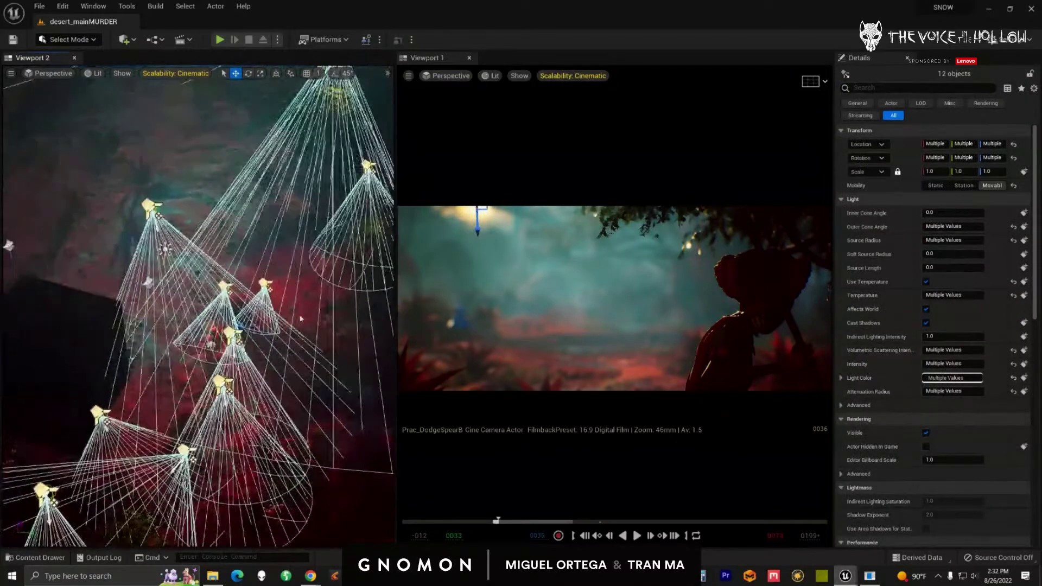
scroll(298, 320, down, 5)
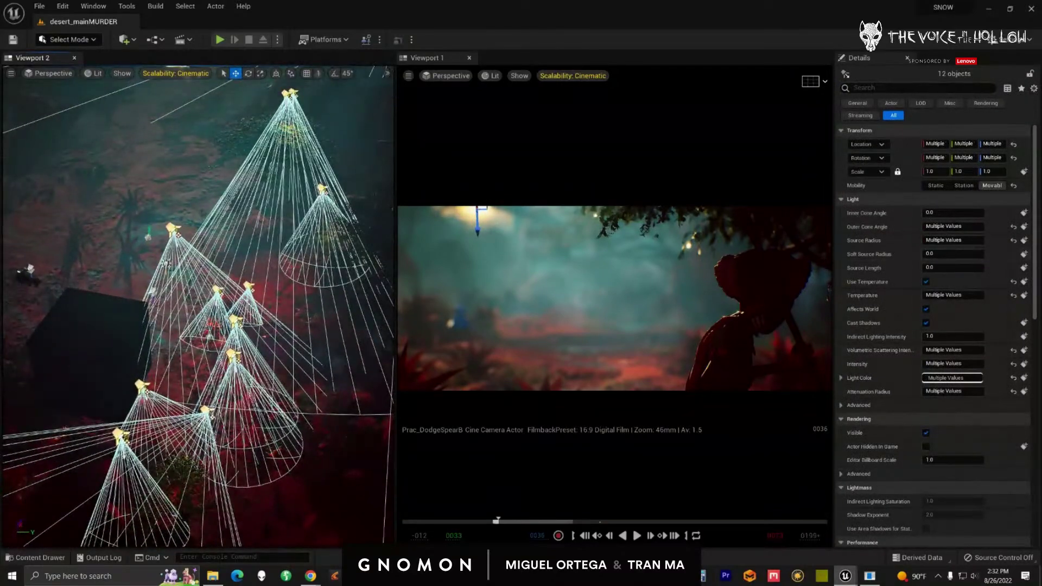
key(h)
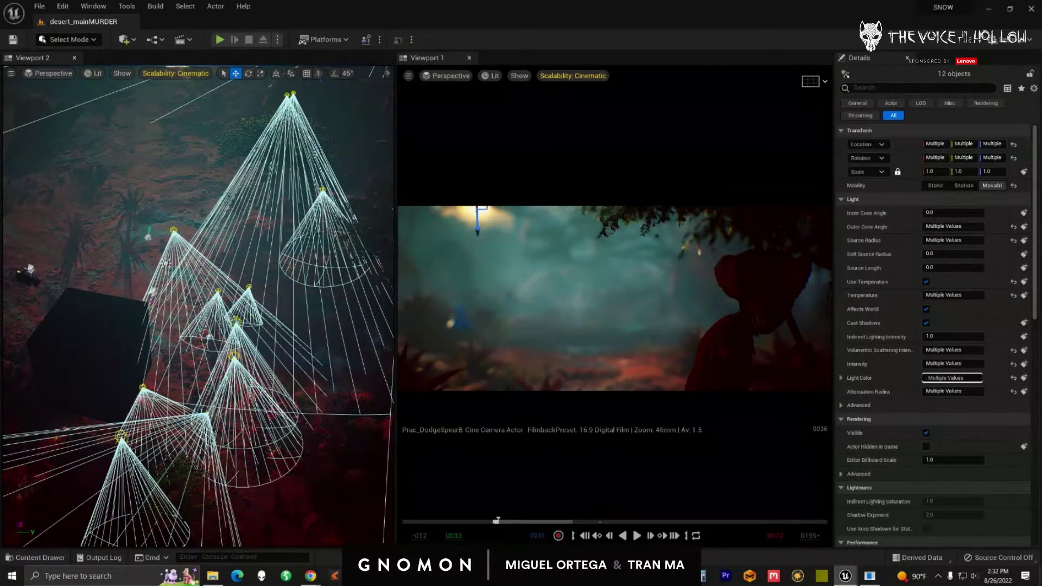
scroll(246, 392, down, 5)
alt+drag(246, 392, 277, 438)
scroll(256, 355, down, 4)
scroll(220, 369, up, 4)
scroll(272, 406, up, 4)
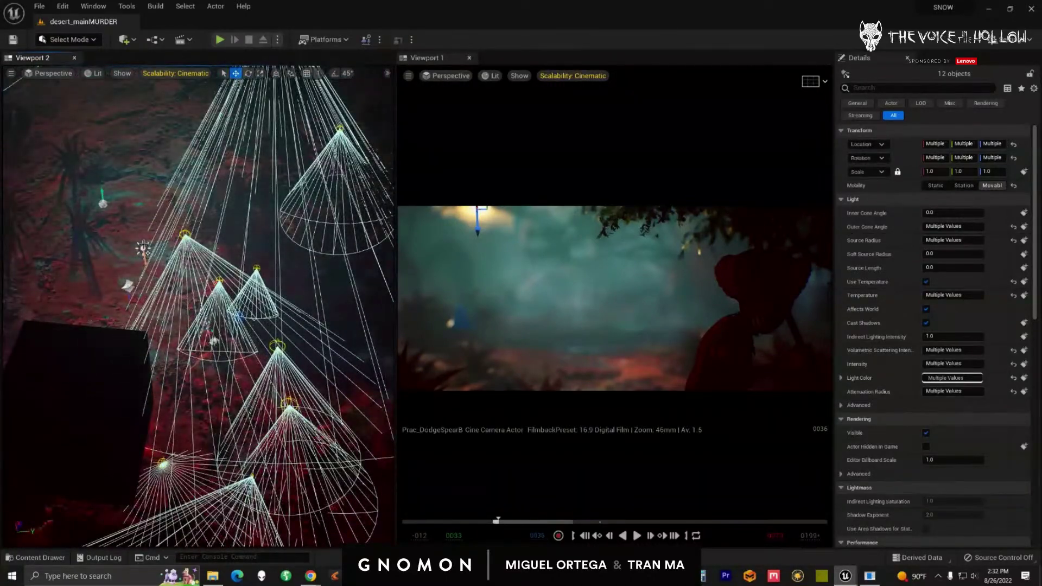
- Select the directional light, then select the two dark blocking cubes
click(143, 249)
alt+drag(143, 249, 217, 347)
click(153, 307)
scroll(152, 307, down, 5)
shift+click(200, 390)
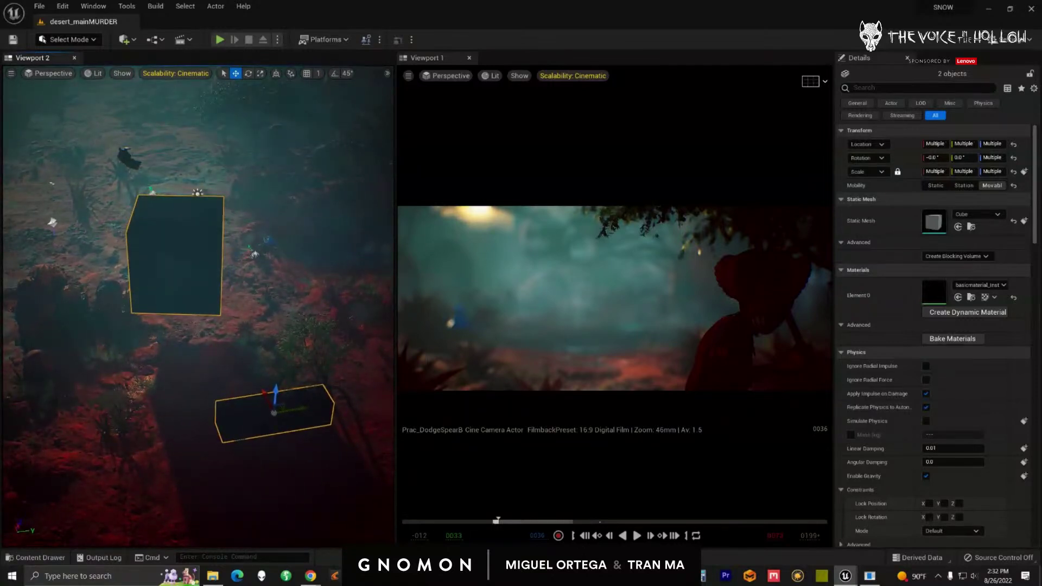
- Hide the two dark boxes and bring the side view toward the doll, horizon and sun
key(h)
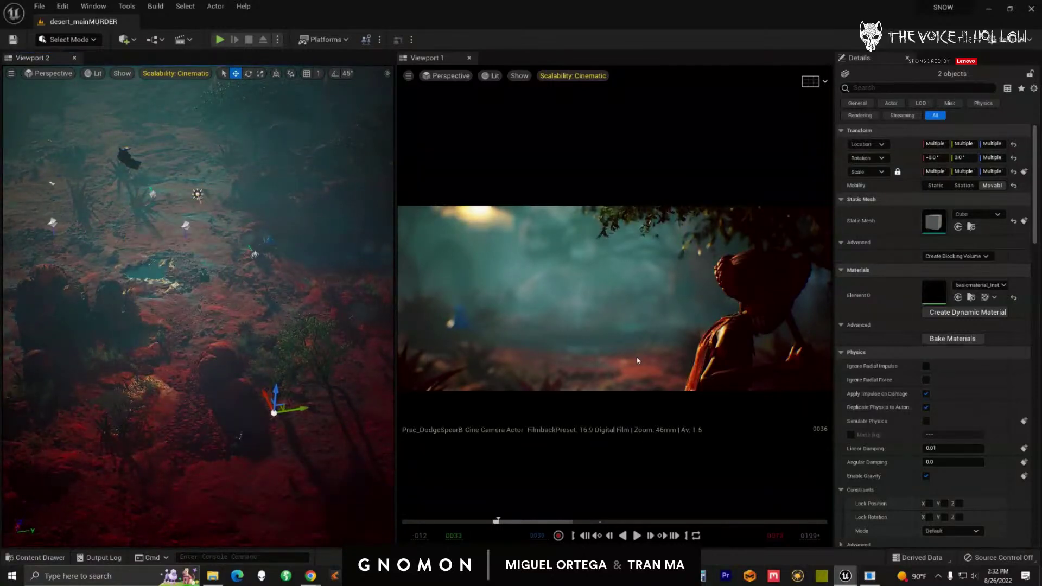
scroll(190, 422, up, 4)
alt+drag(193, 423, 185, 394)
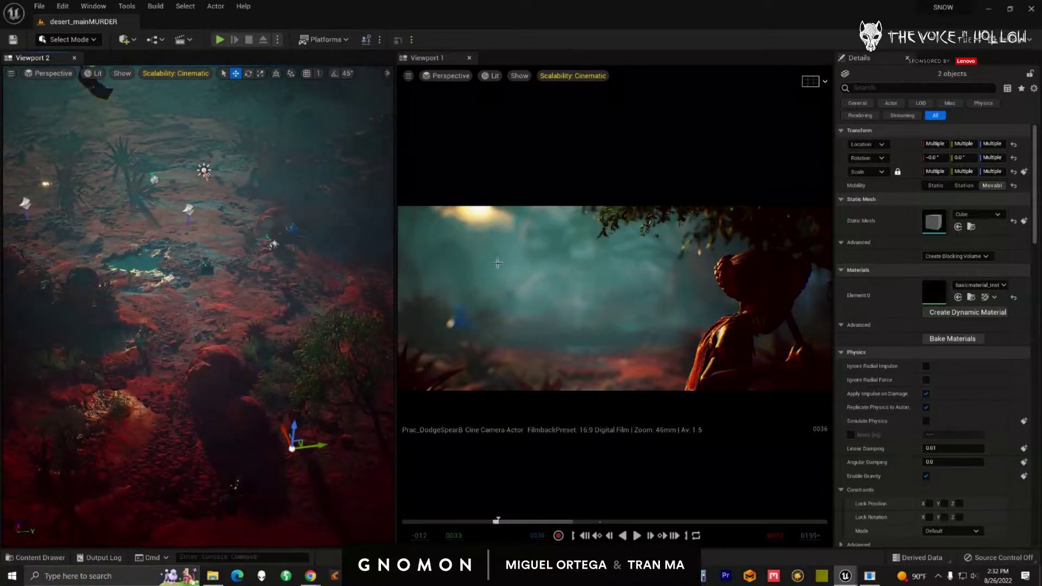
drag(1041, 109, 1041, 68)
alt+drag(196, 271, 199, 211)
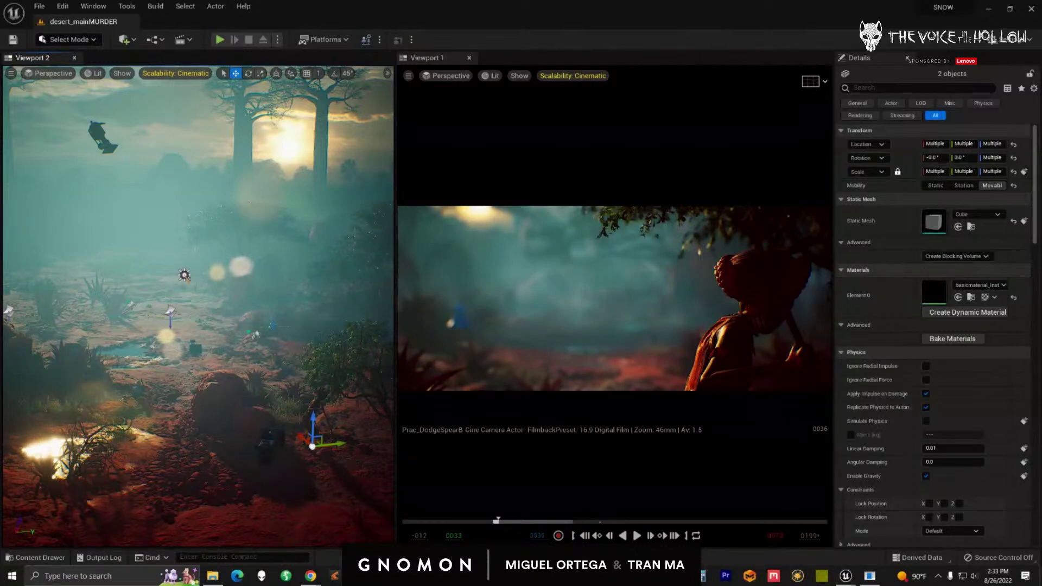
- Annotate the sun glow and doll on the shot, clear the marks, and approach the boulder
mouse_move(436, 214)
mouse_down()
mouse_move(409, 221)
mouse_move(459, 240)
mouse_up()
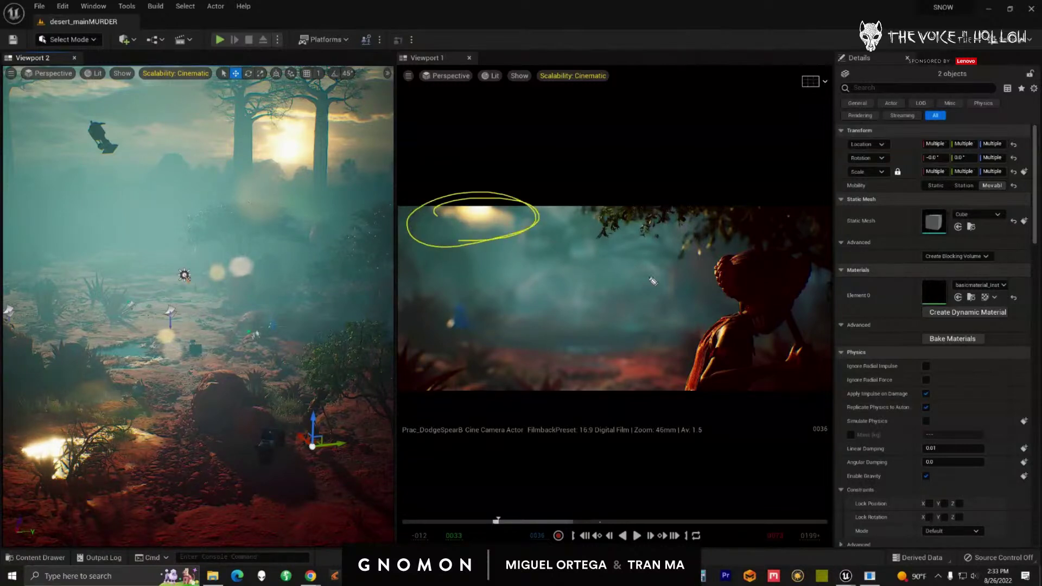
mouse_move(672, 334)
mouse_down()
mouse_move(887, 308)
mouse_move(688, 274)
mouse_up()
drag(544, 160, 665, 205)
mouse_move(655, 190)
mouse_down()
mouse_move(649, 243)
mouse_move(664, 185)
mouse_move(697, 222)
mouse_move(646, 226)
mouse_up()
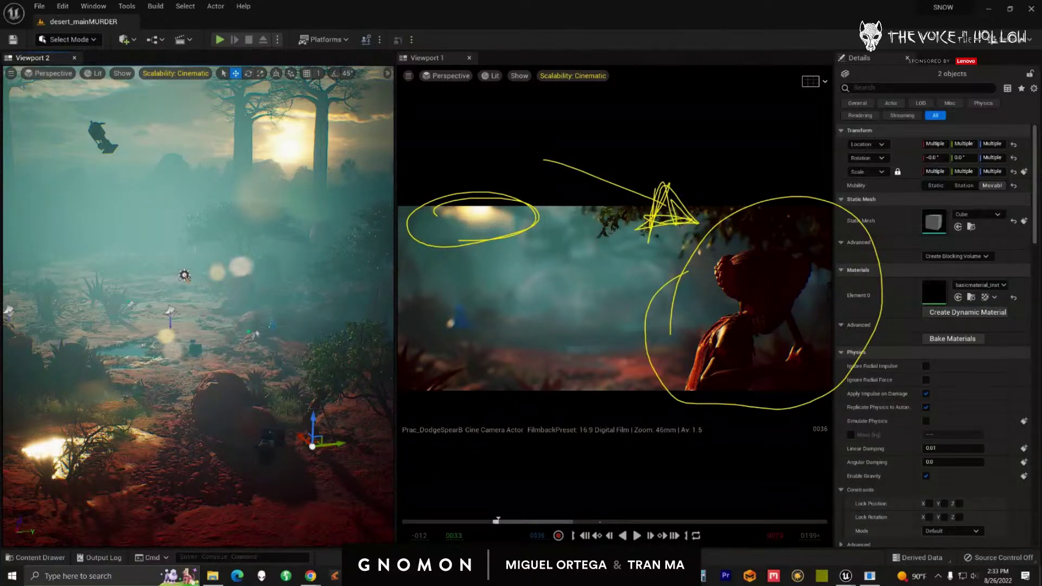
key(Escape)
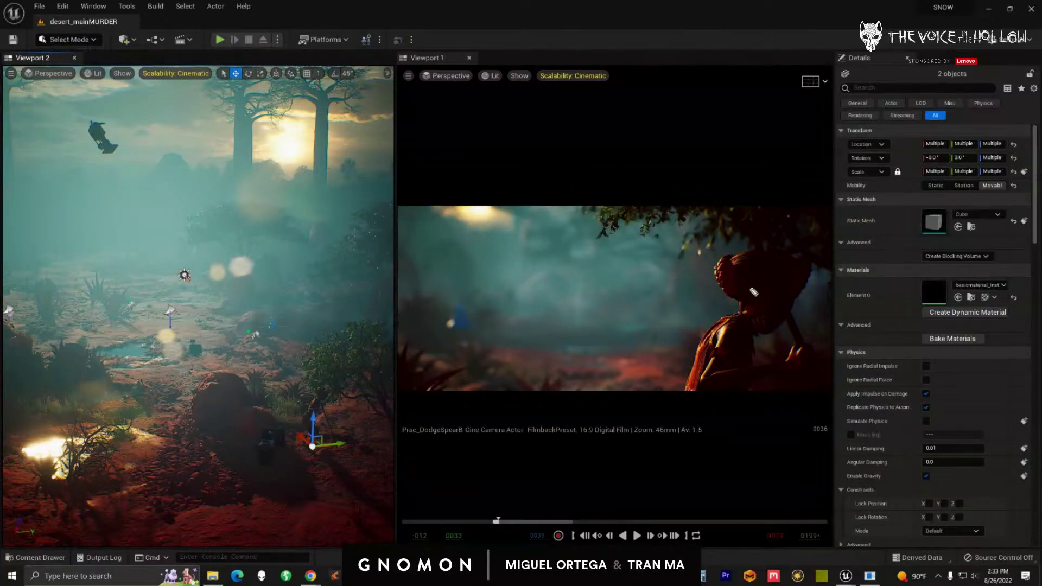
mouse_move(609, 202)
mouse_down()
mouse_move(839, 220)
mouse_move(748, 423)
mouse_move(702, 321)
mouse_move(623, 216)
mouse_move(643, 204)
mouse_up()
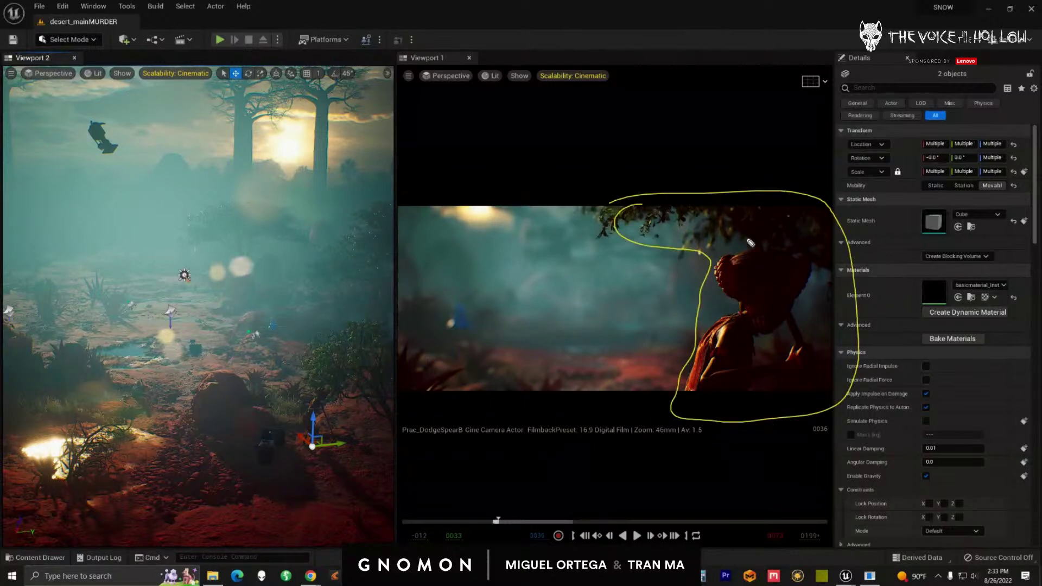
mouse_move(607, 366)
mouse_down()
mouse_move(540, 322)
mouse_move(567, 325)
mouse_move(536, 336)
mouse_move(564, 324)
mouse_up()
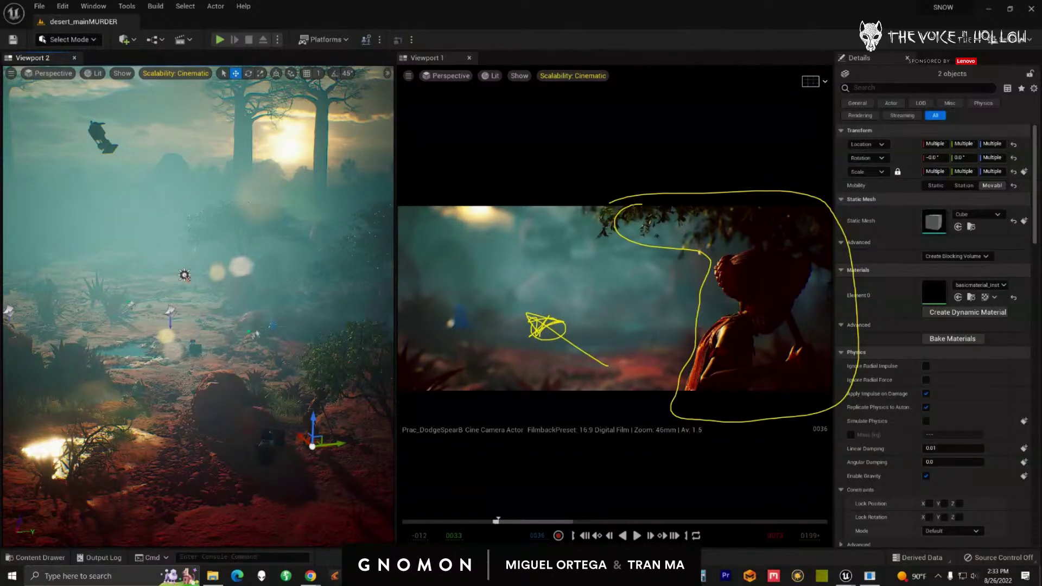
key(Escape)
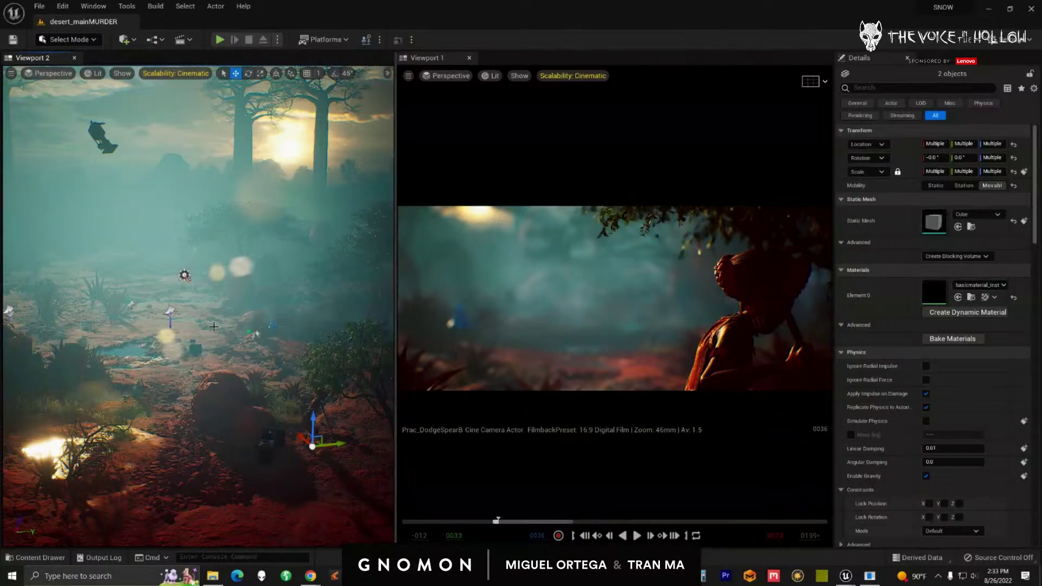
alt+drag(213, 325, 209, 353)
alt+right_drag(209, 353, 260, 347)
alt+drag(260, 347, 295, 133)
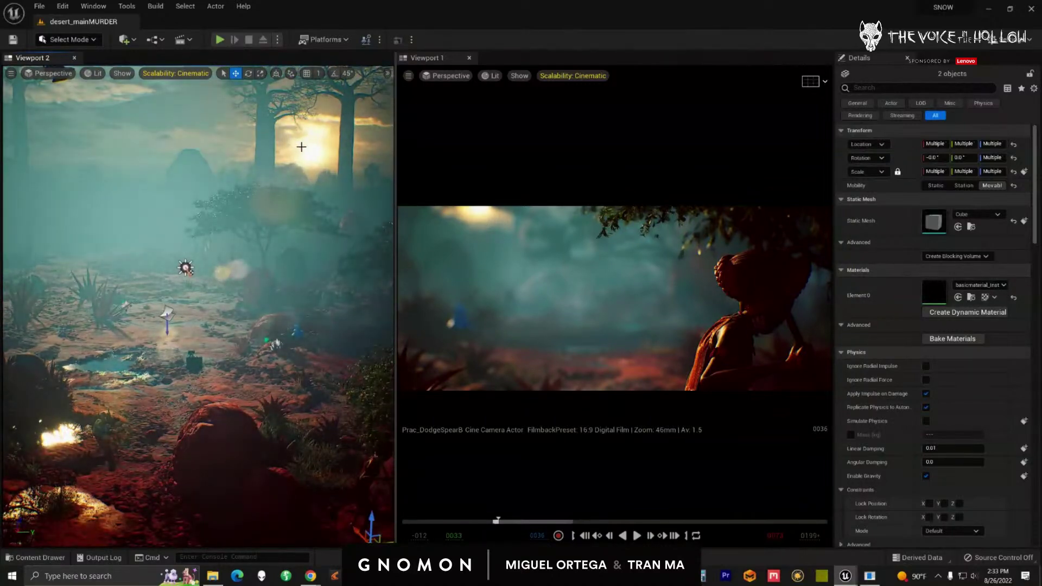
- Hide the sun's directional light to compare the shot, then reselect the HDRI sky backdrop
click(308, 141)
click(185, 267)
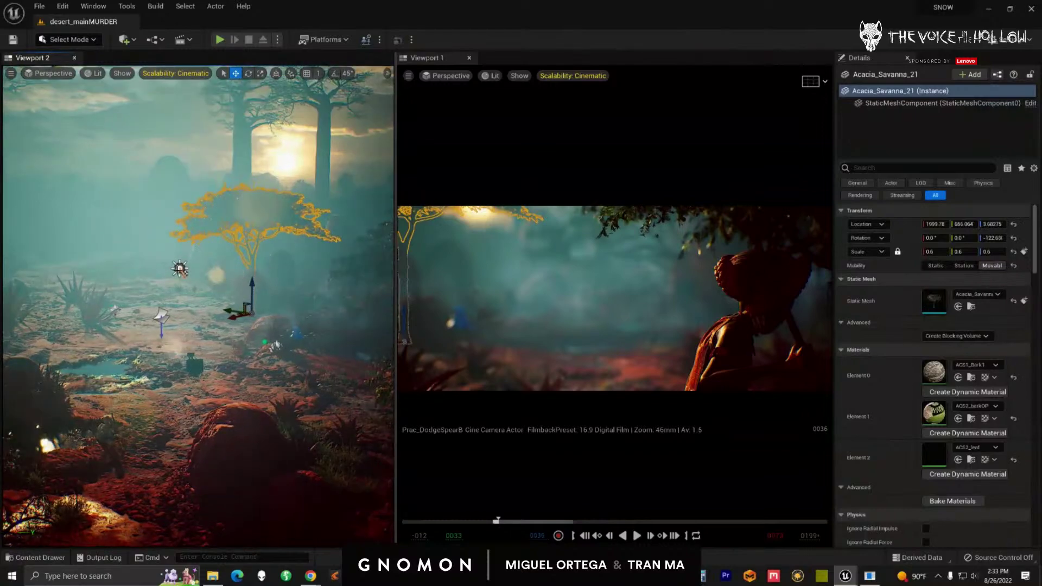
click(180, 267)
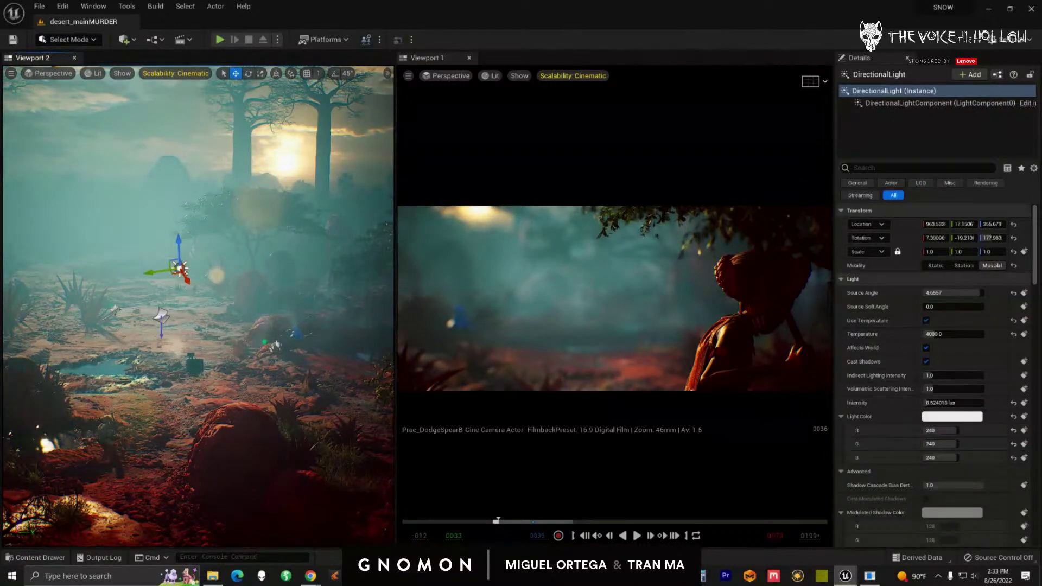
key(h)
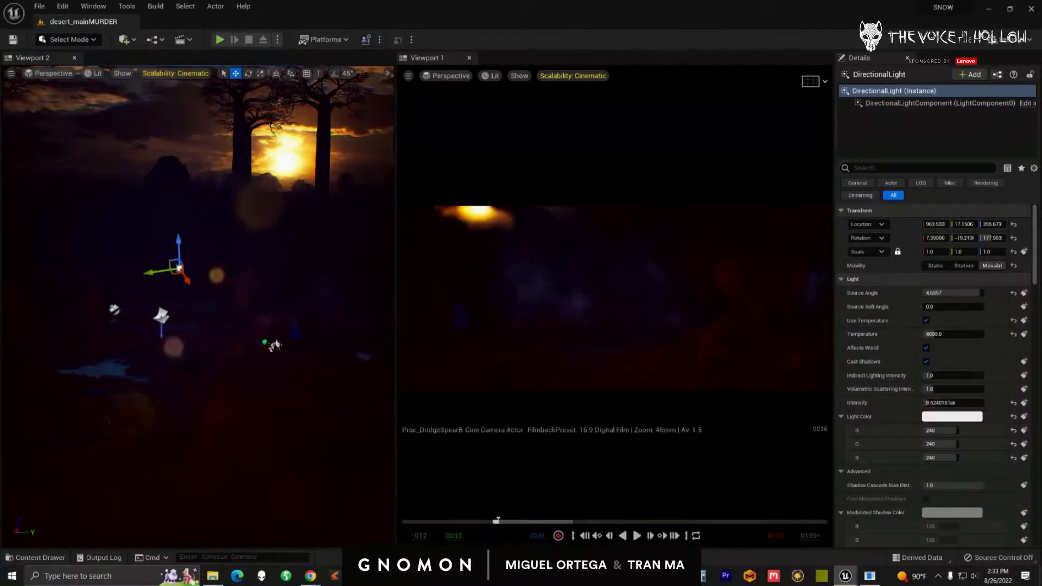
click(286, 141)
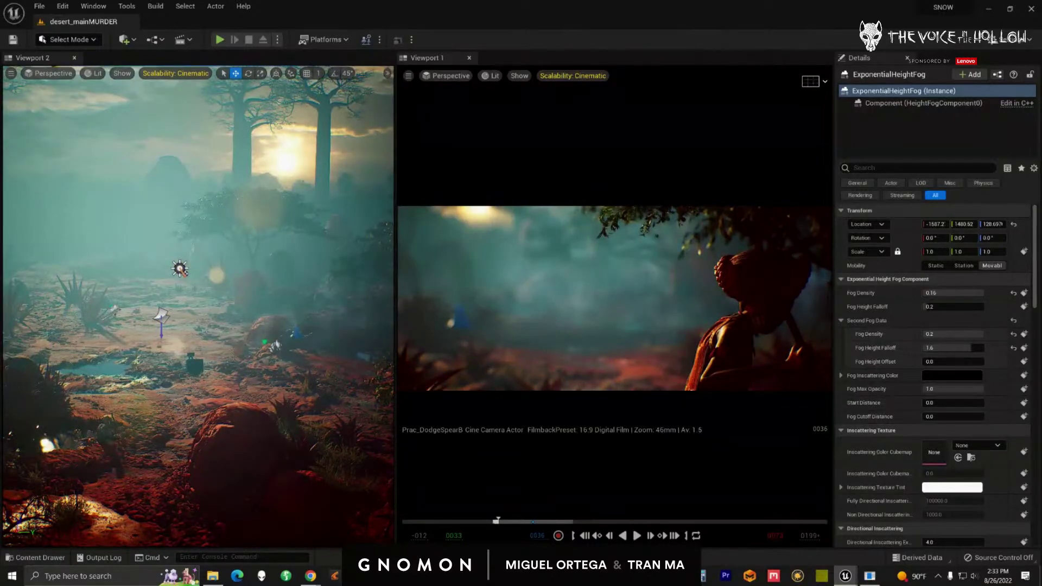
scroll(1021, 375, down, 8)
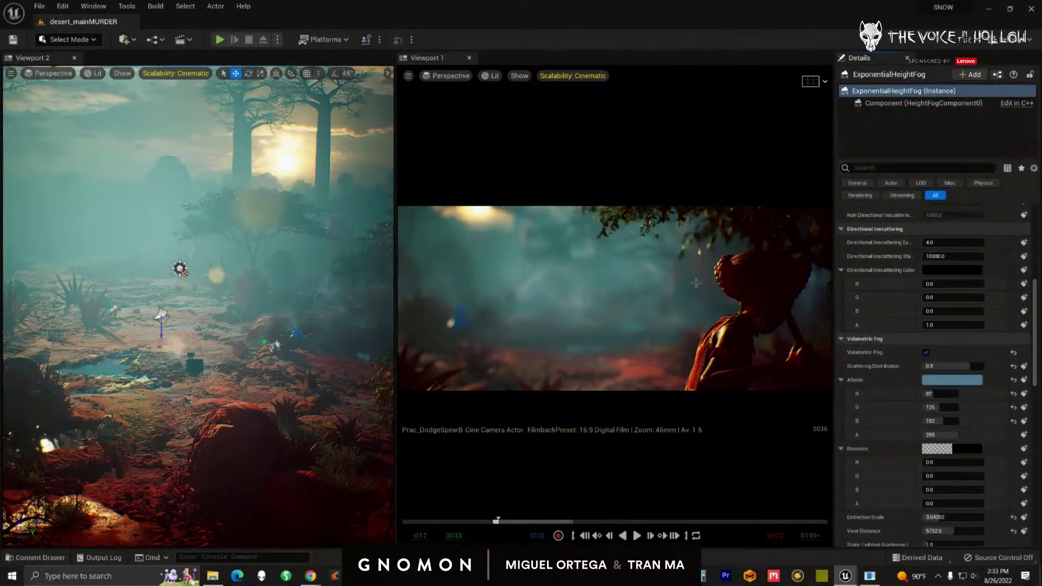
mouse_move(216, 435)
mouse_down()
mouse_move(205, 432)
mouse_move(226, 440)
mouse_up()
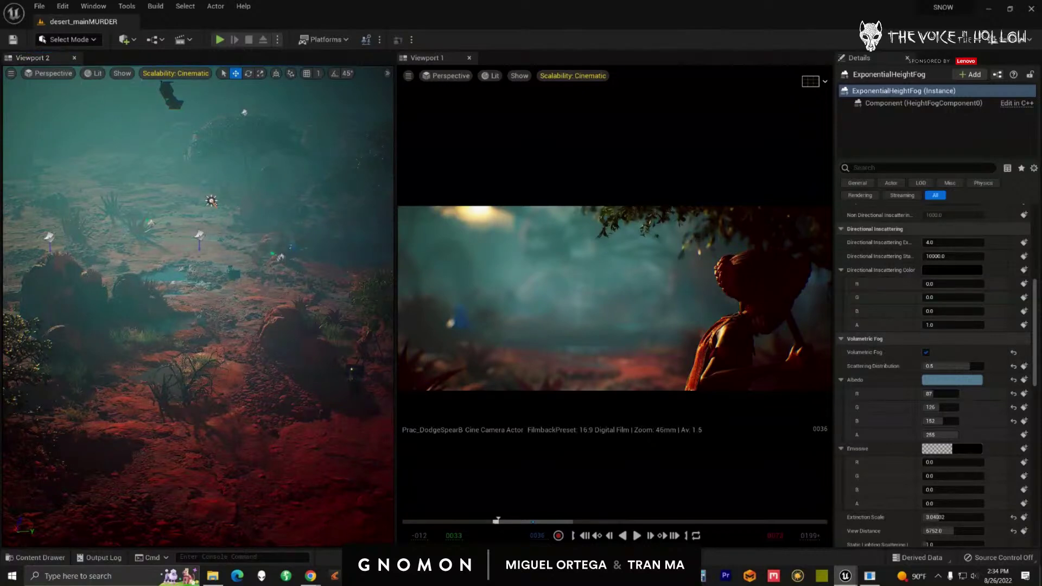
- Select the dark cube and switch off the red rim spotlight, orbiting the view around it
click(353, 371)
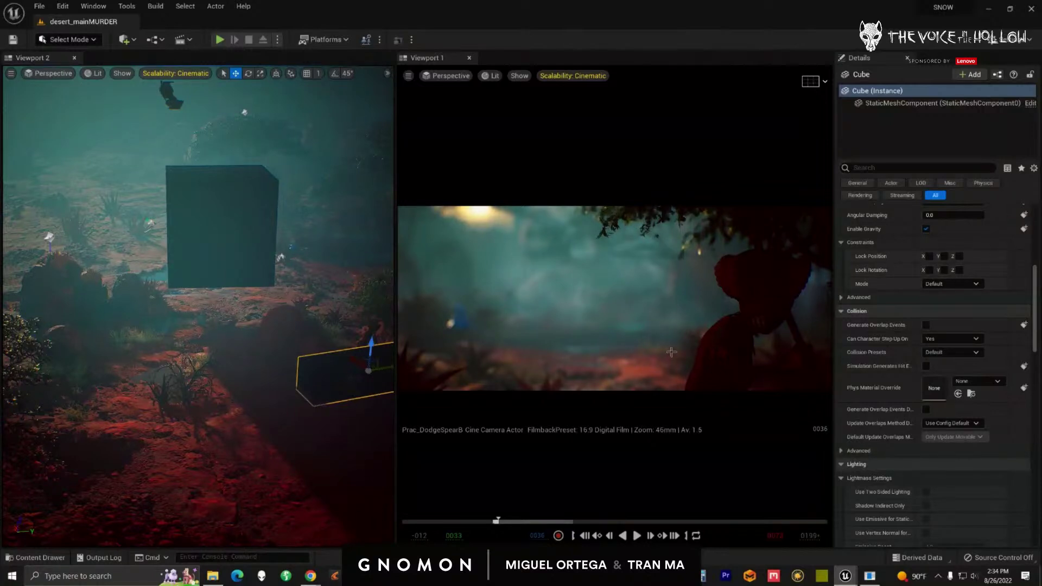
alt+drag(212, 444, 182, 467)
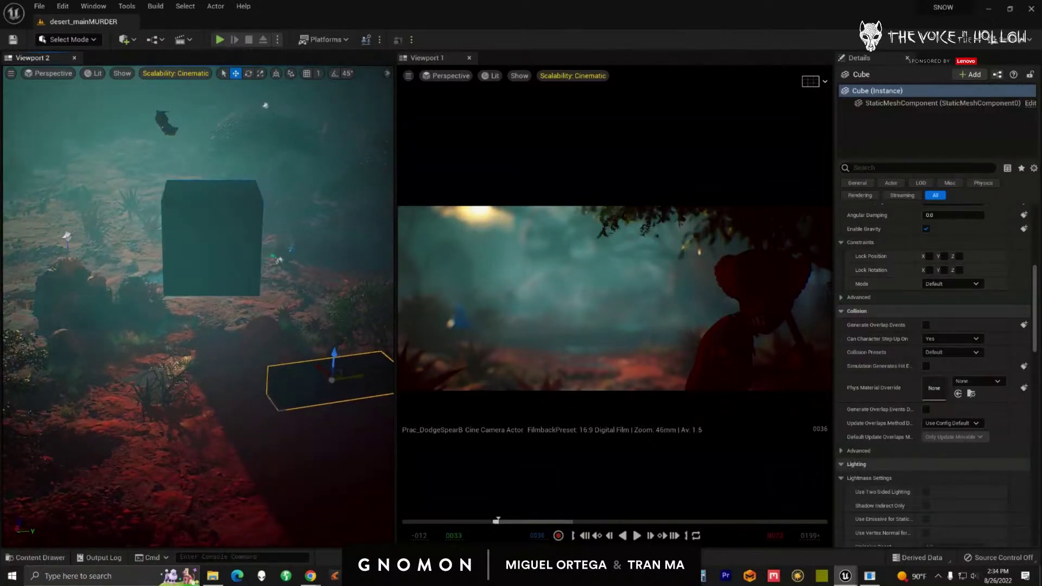
scroll(276, 394, up, 4)
alt+drag(265, 389, 212, 391)
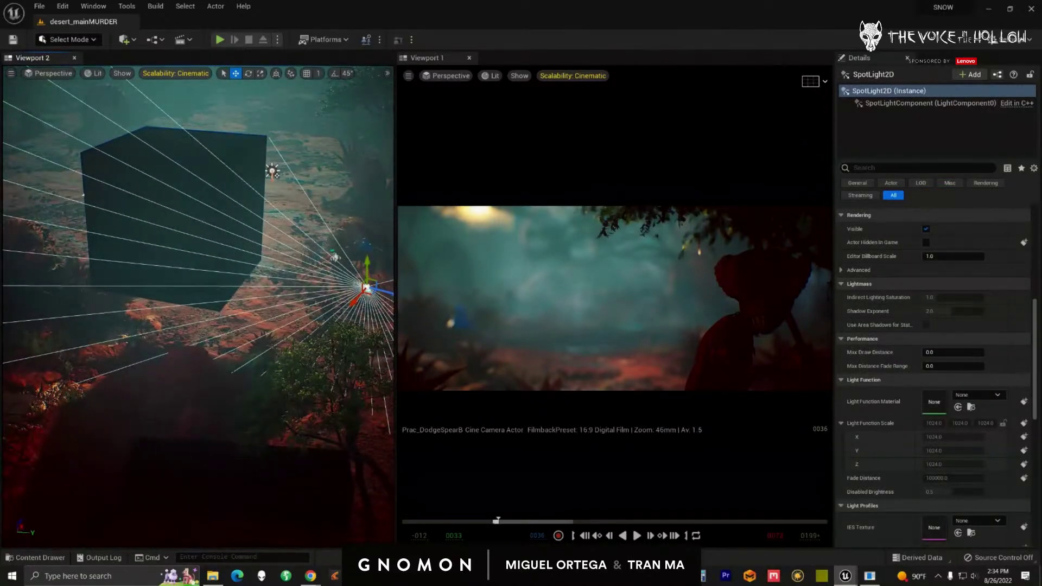
key(h)
right_drag(273, 380, 154, 270)
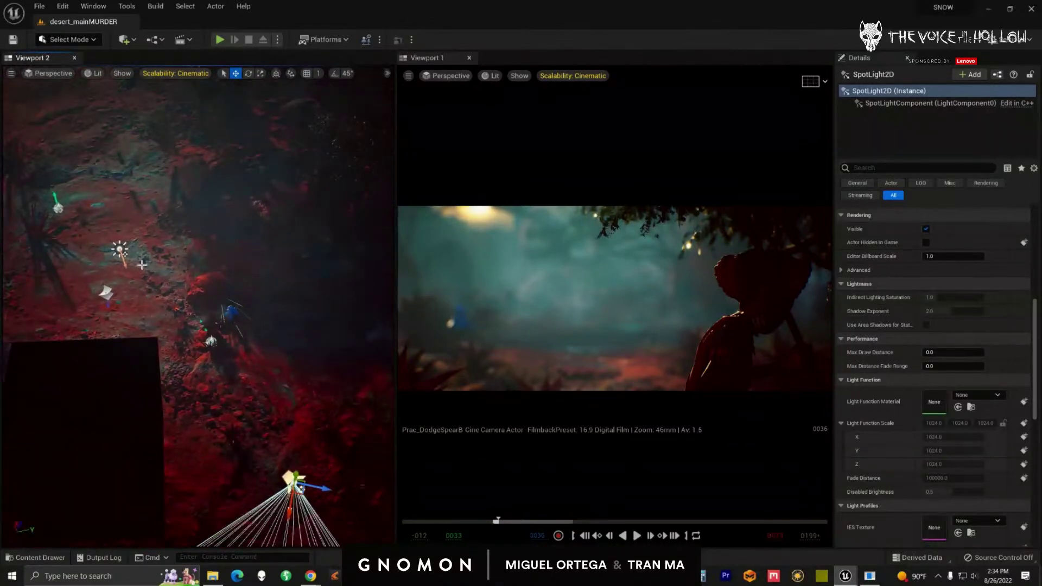
right_drag(218, 328, 223, 394)
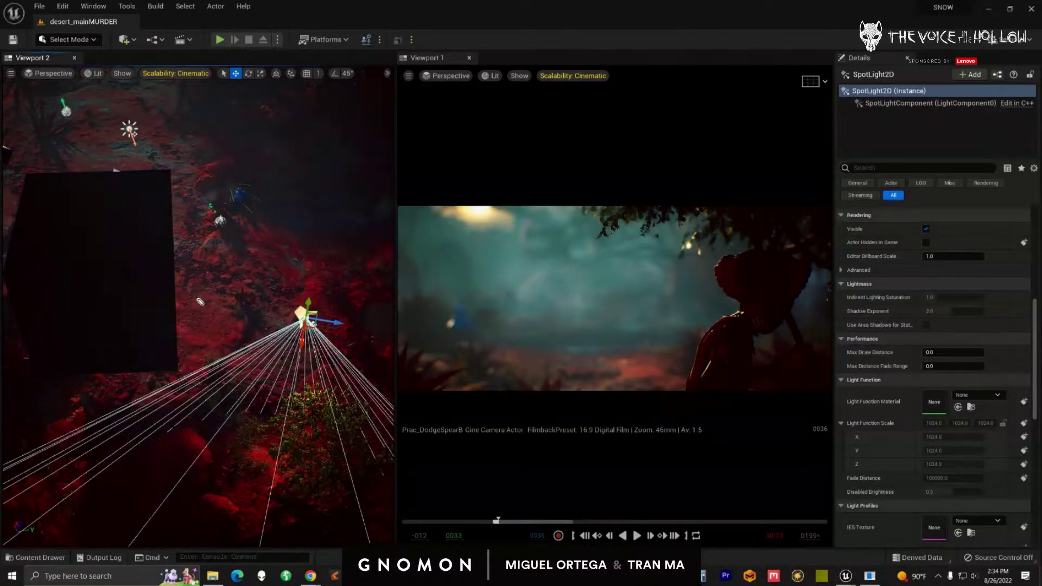
- Sketch the light's direction and the doll's outline on the shot, then clear the annotations
mouse_move(144, 154)
mouse_down()
mouse_move(246, 277)
mouse_move(242, 250)
mouse_up()
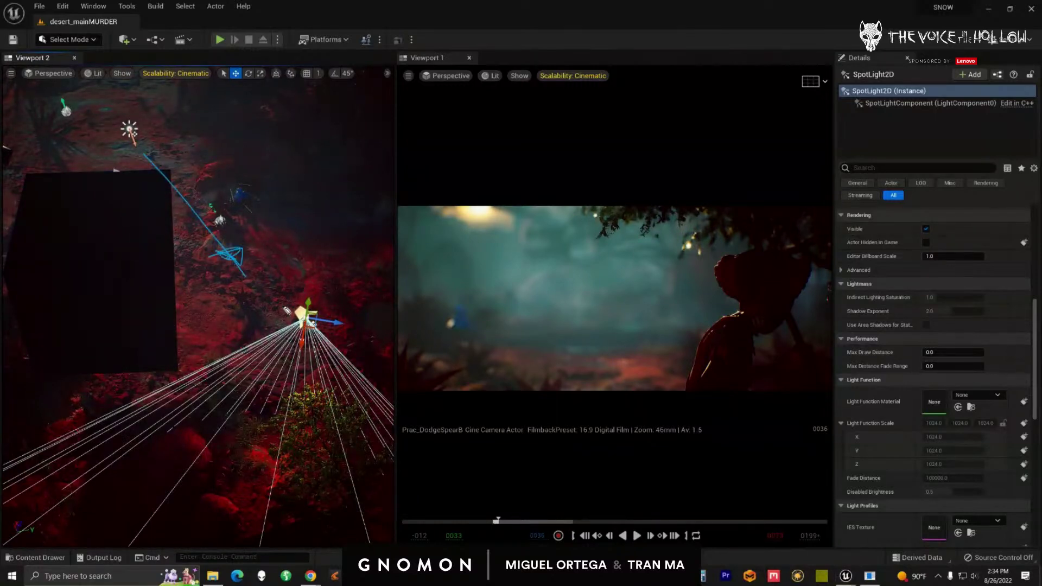
drag(309, 356, 299, 406)
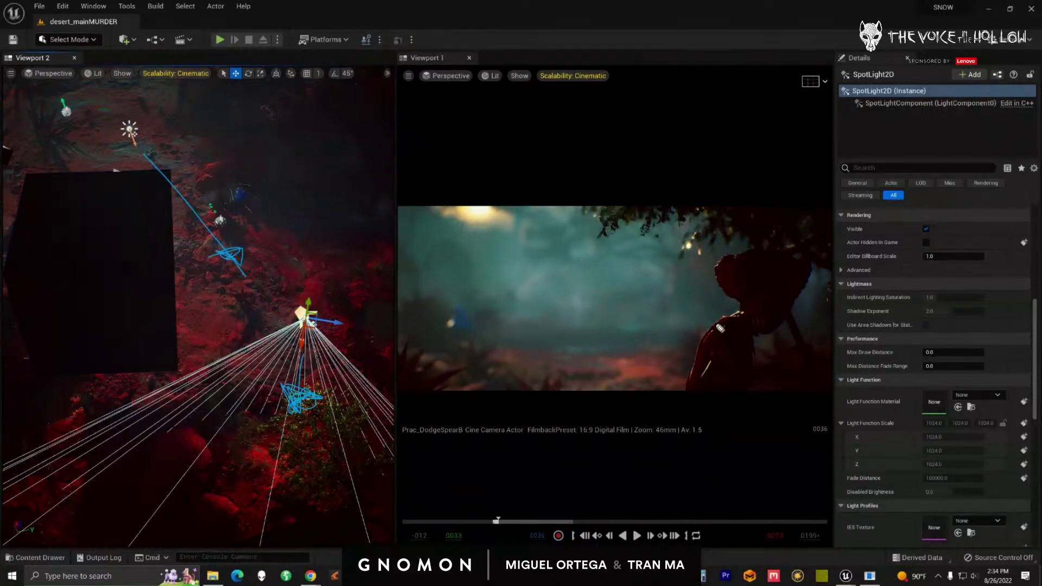
mouse_move(720, 317)
mouse_down()
mouse_move(735, 314)
mouse_move(740, 363)
mouse_move(730, 322)
mouse_up()
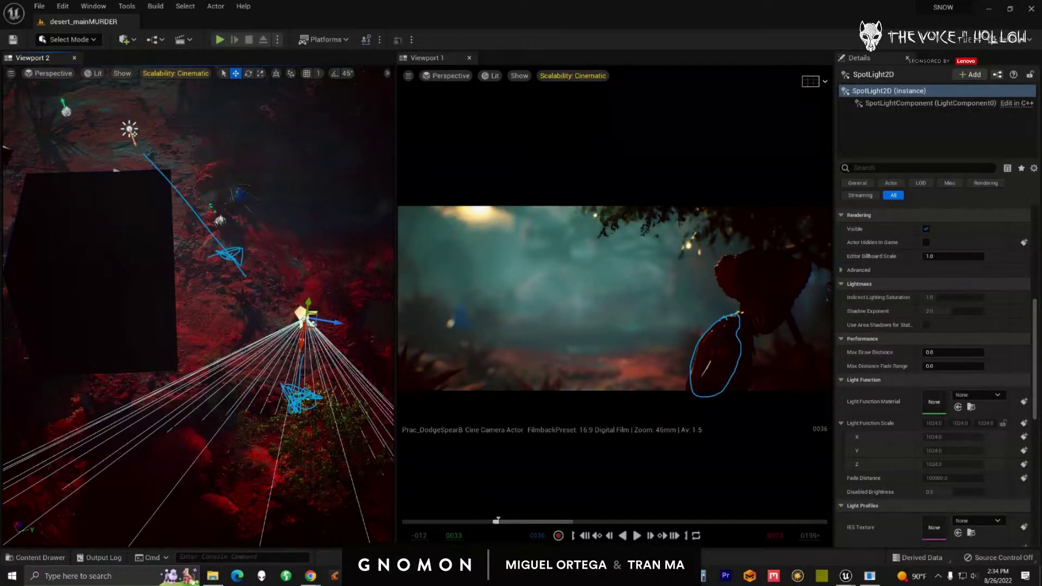
key(Escape)
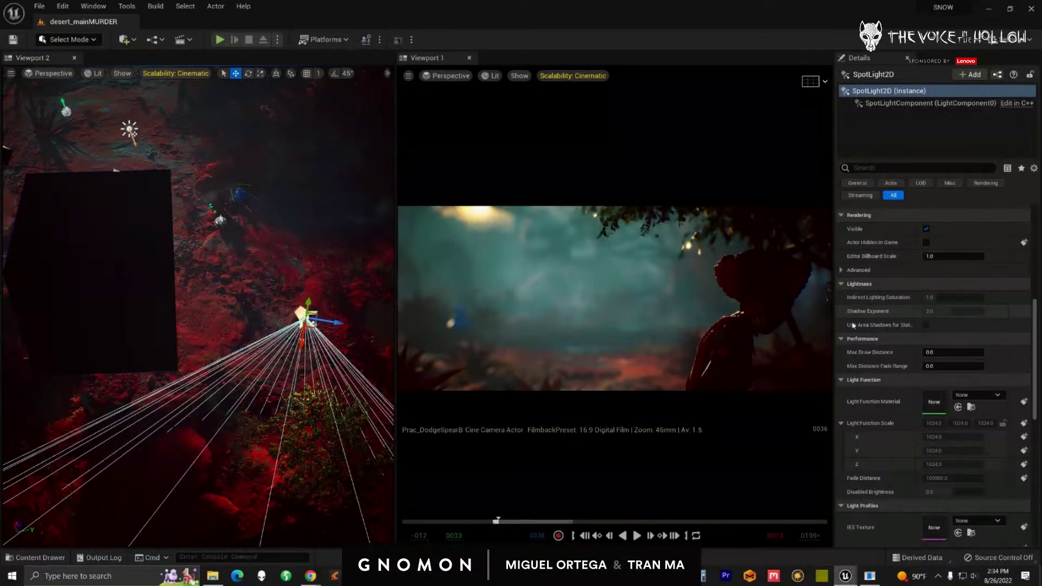
- Slide and rotate SpotLight2D, then undo both the rotation and the move
drag(339, 322, 382, 337)
key(e)
key(w)
drag(292, 310, 218, 359)
key(ctrl+z)
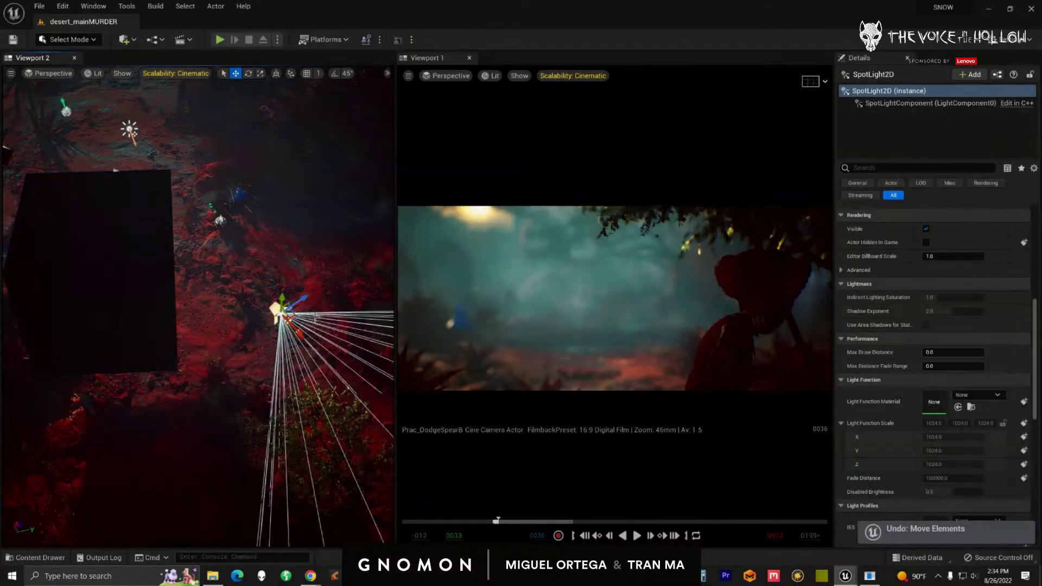
key(ctrl+z)
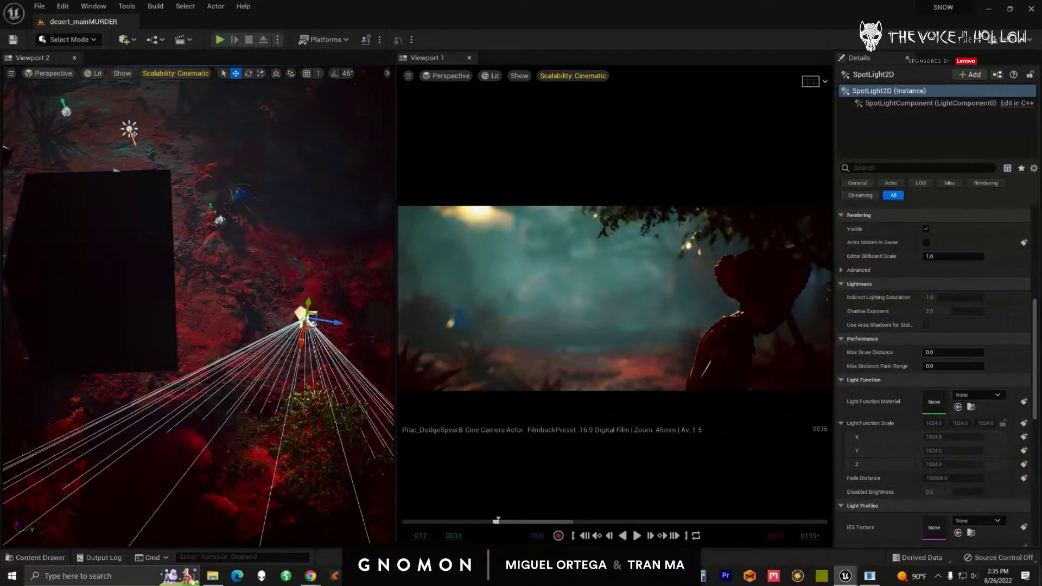
- Alt-drag the spotlight into a raised copy, then select the foreground agave plants in the shot
alt+drag(312, 323, 314, 324)
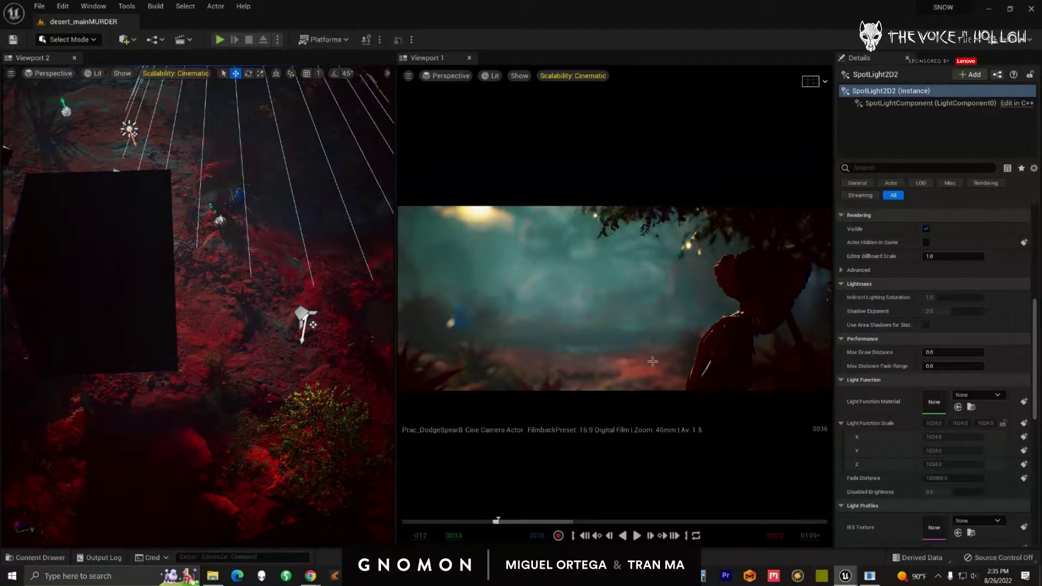
mouse_move(270, 338)
right_down()
mouse_move(269, 304)
mouse_move(271, 338)
right_up()
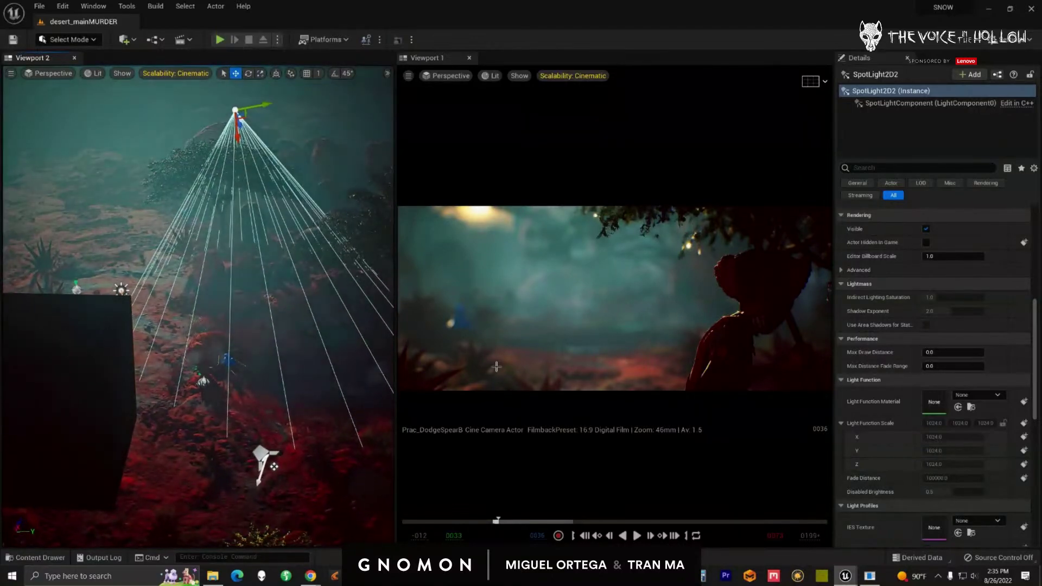
click(416, 383)
click(427, 328)
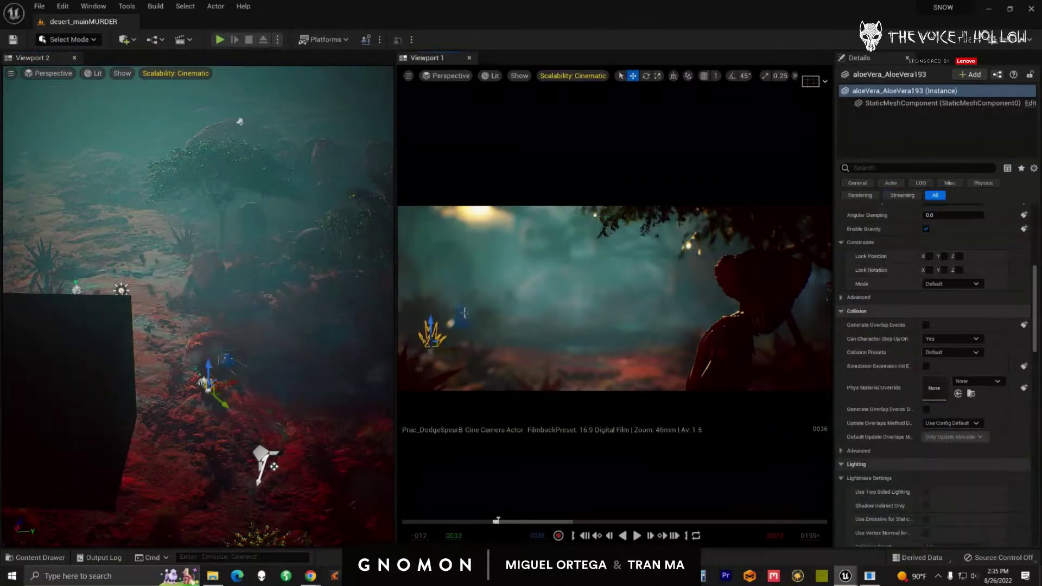
click(487, 314)
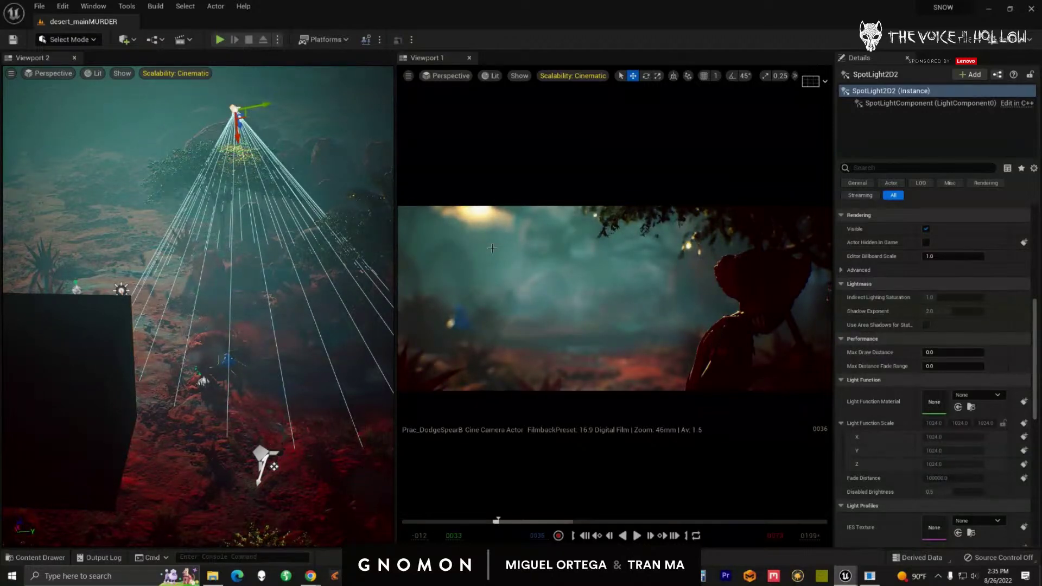
alt+drag(302, 284, 277, 261)
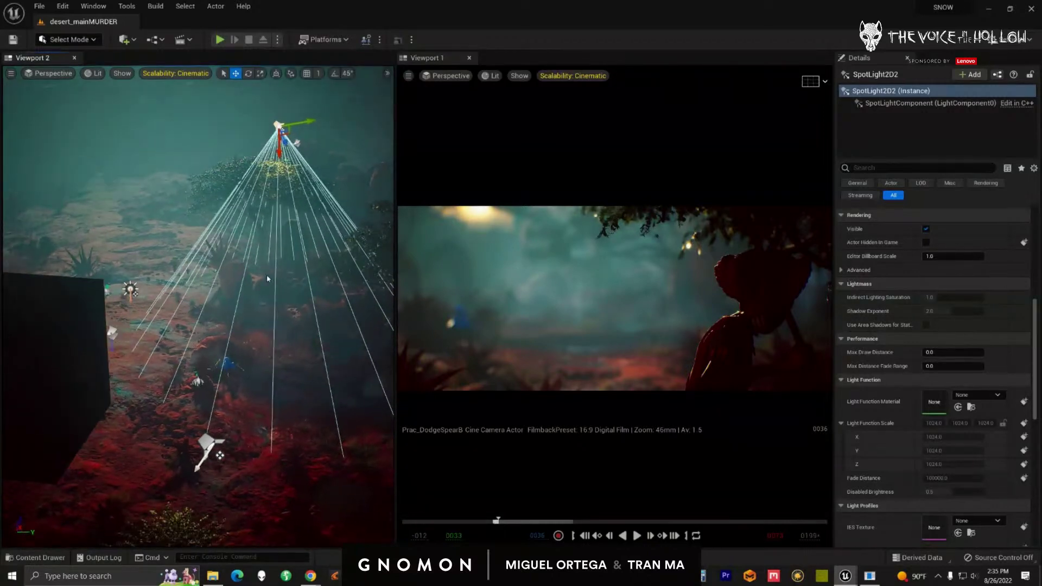
- Create spotlight copies SpotLight2D3 through SpotLight2D6, dropping them to the ground with End
key(ctrl+d)
key(End)
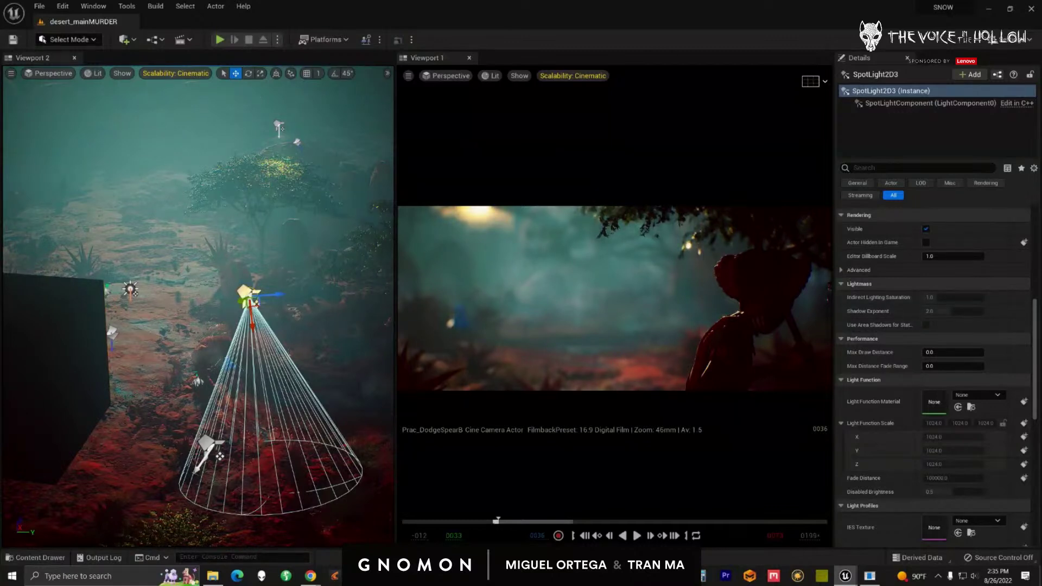
drag(664, 336, 655, 350)
click(278, 125)
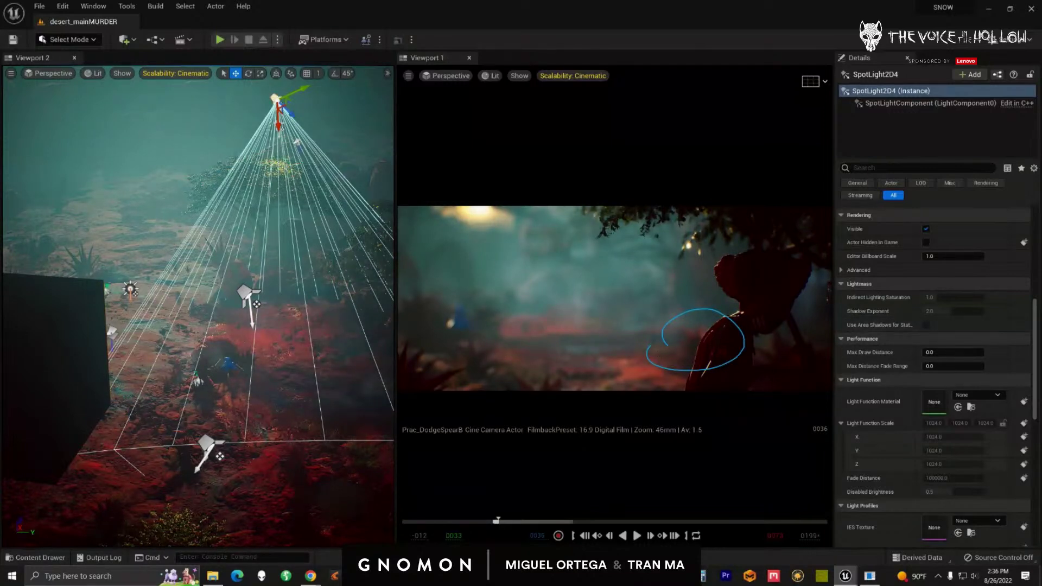
key(ctrl+z)
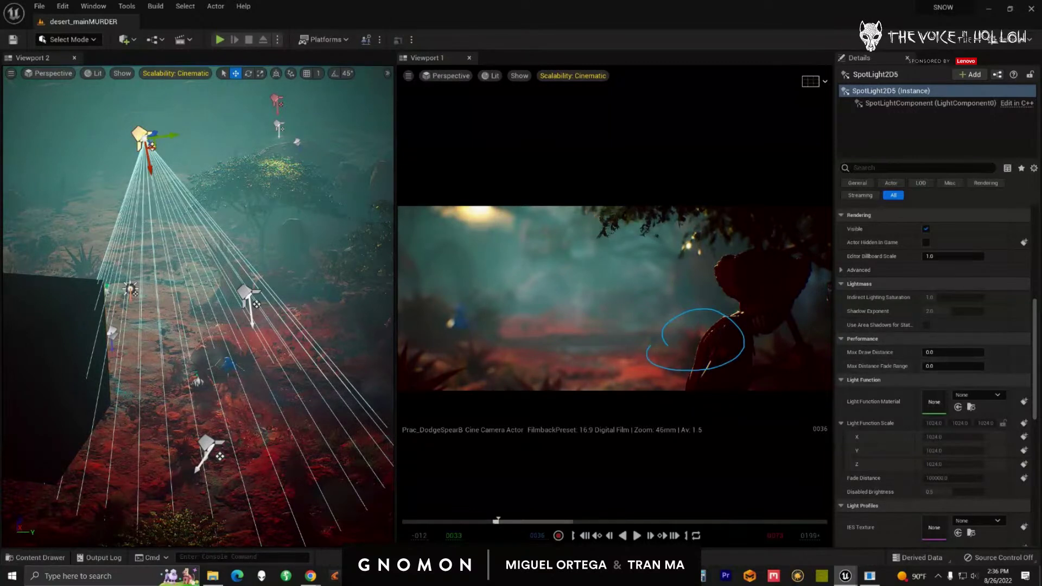
key(ctrl+z)
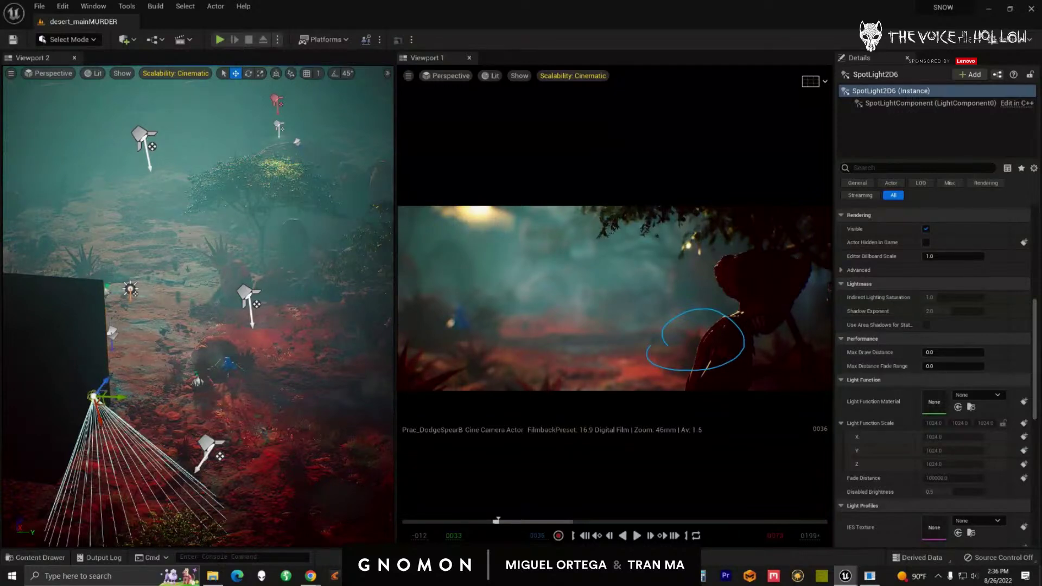
mouse_move(408, 329)
mouse_down()
mouse_move(629, 386)
mouse_move(381, 358)
mouse_move(437, 336)
mouse_up()
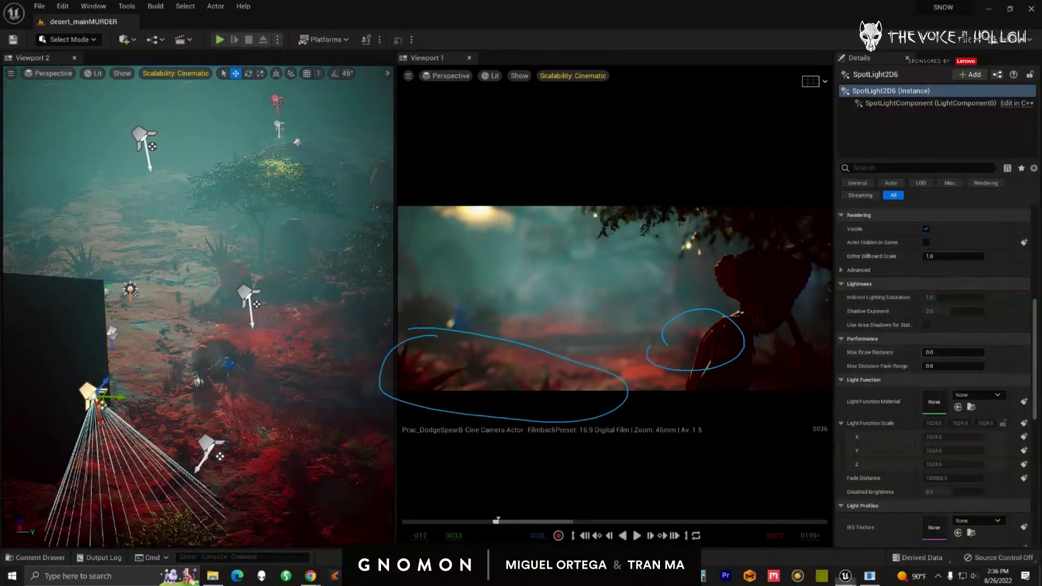
- Alt-drag SpotLight2D8 into the lower-left foreground to create SpotLight2D9
click(251, 314)
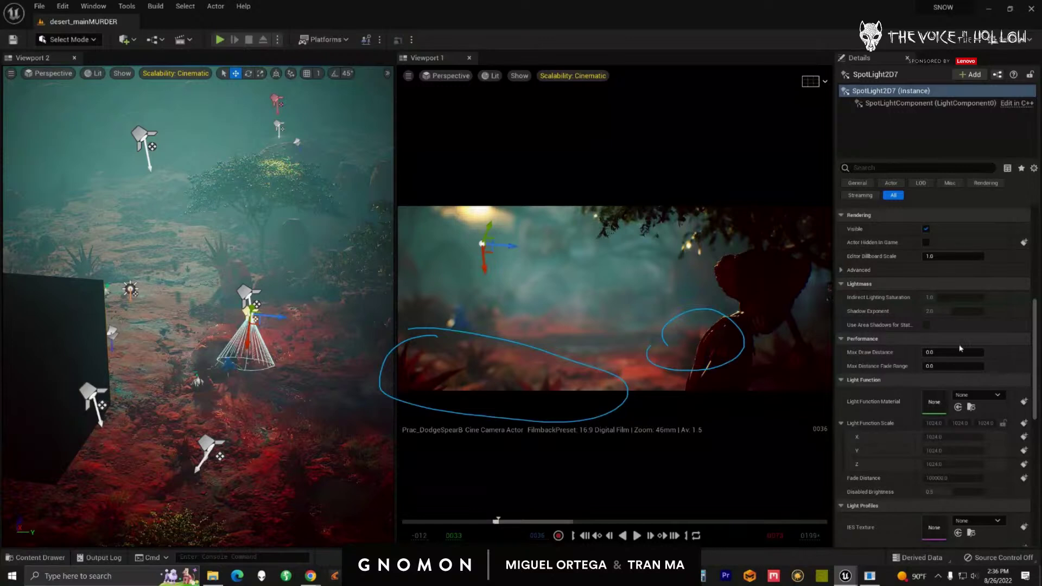
click(207, 315)
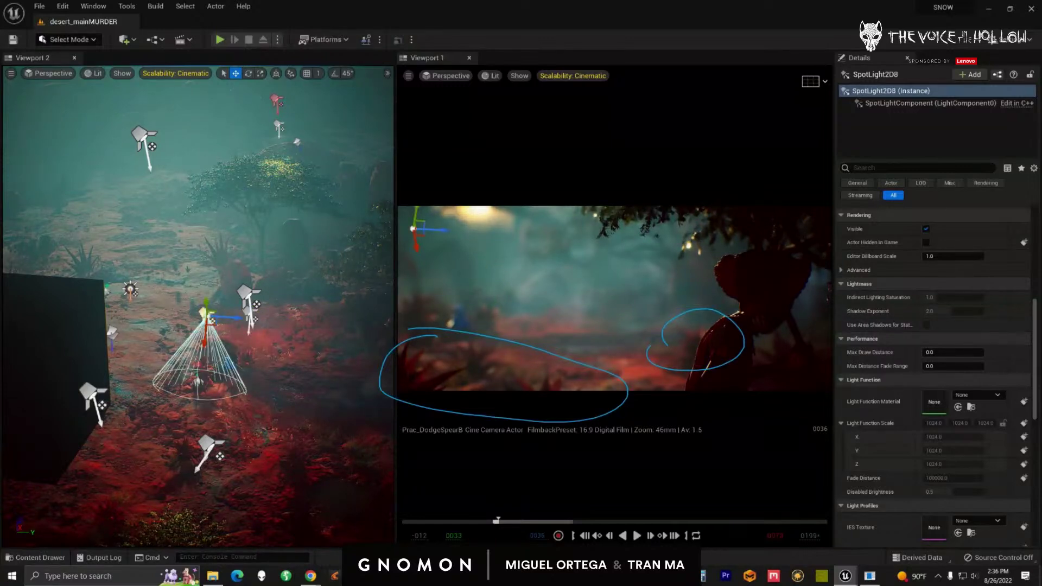
alt+drag(205, 315, 43, 433)
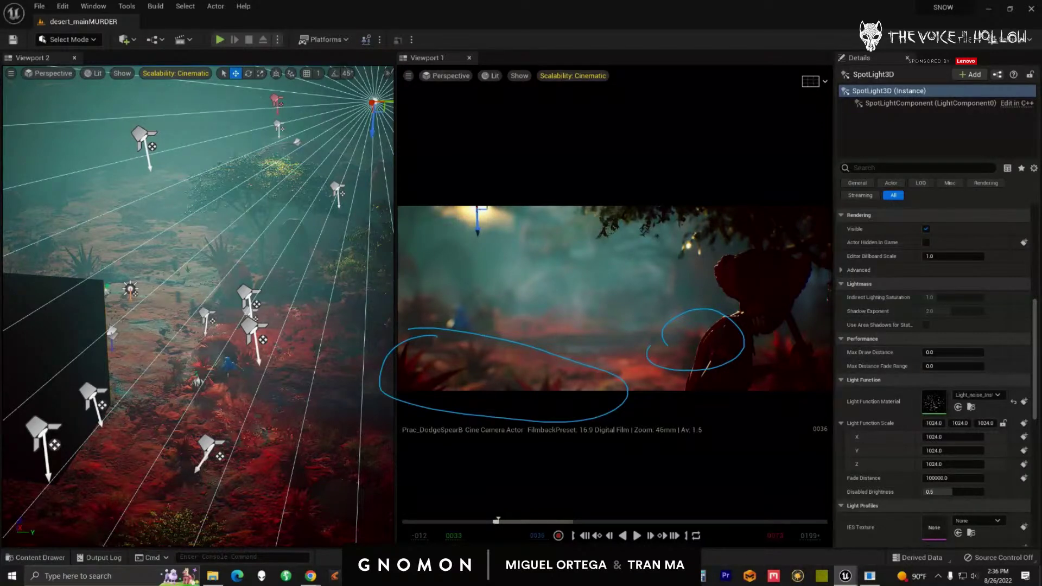
key(Escape)
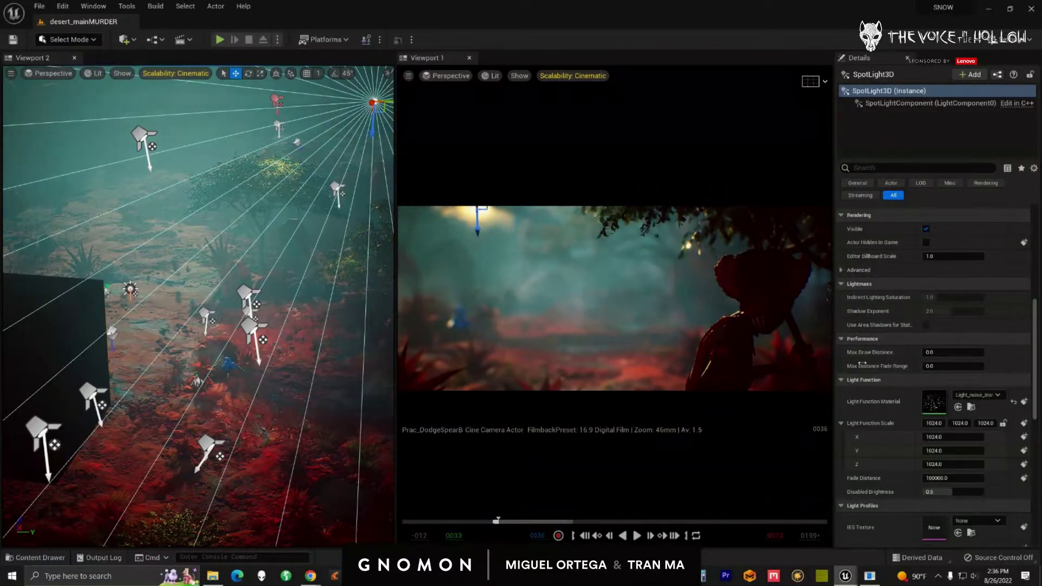
- Select the overhead SpotLight3D above the sandstone cliff to check its Light_noise_Inst9 light function
right_drag(308, 344, 304, 359)
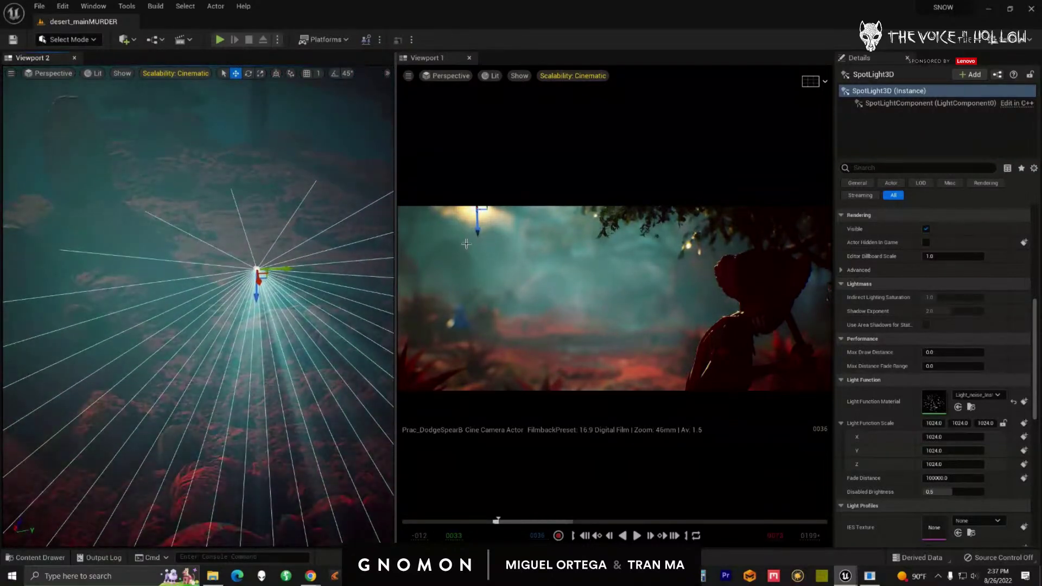
right_drag(288, 401, 284, 347)
click(332, 238)
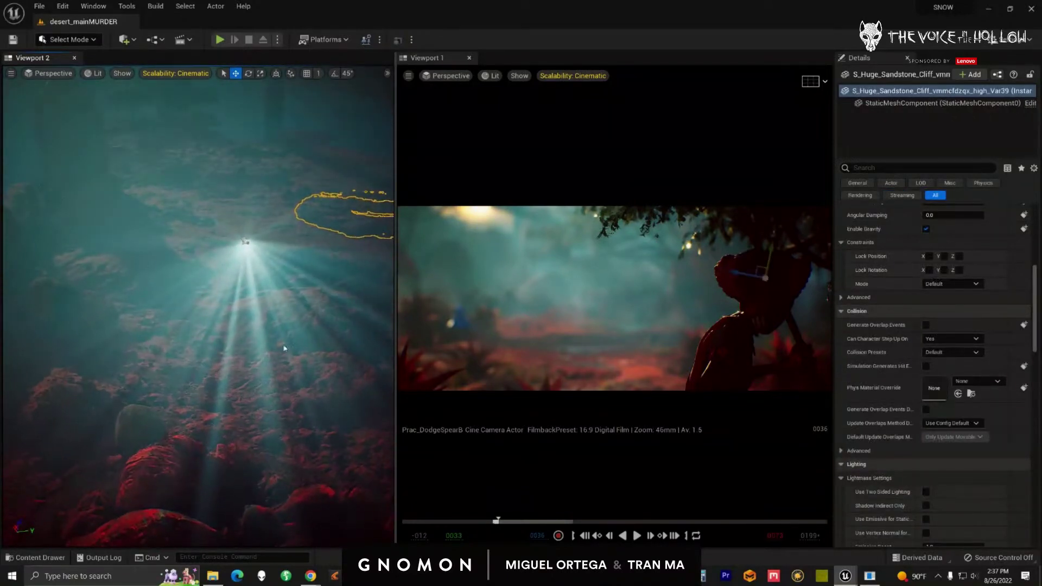
click(245, 241)
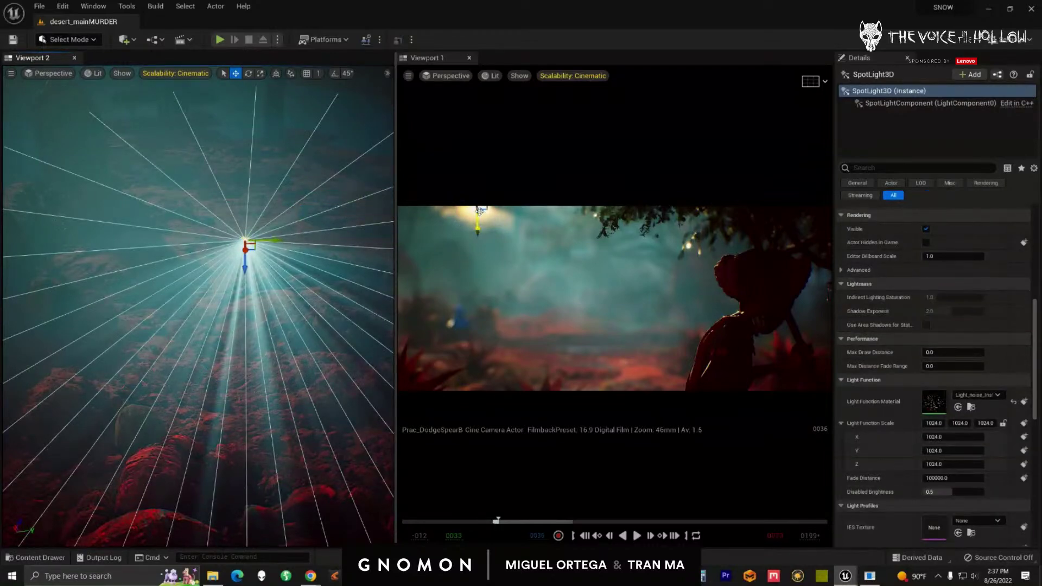
right_drag(191, 323, 244, 387)
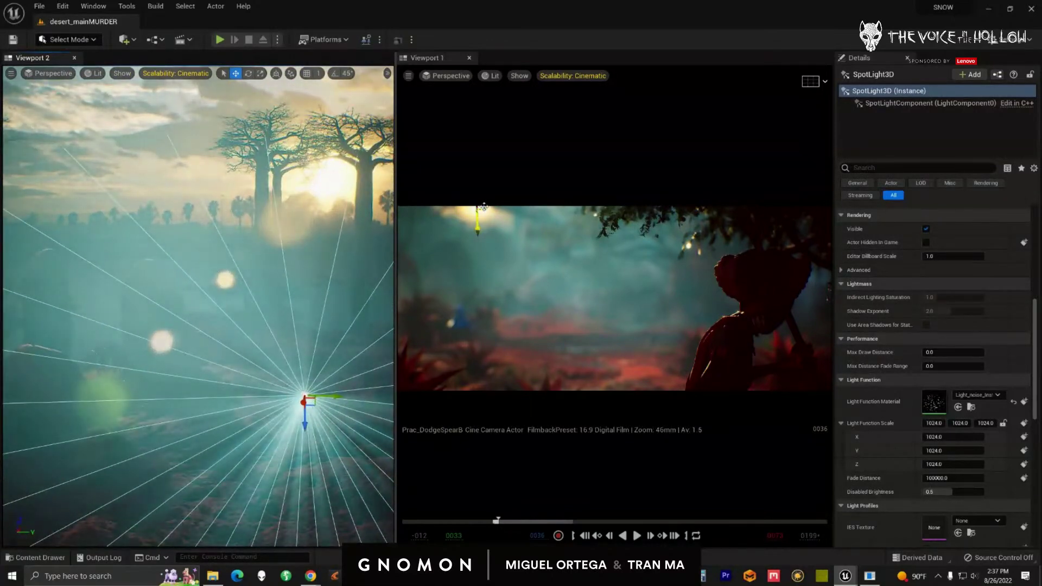
right_drag(374, 297, 319, 289)
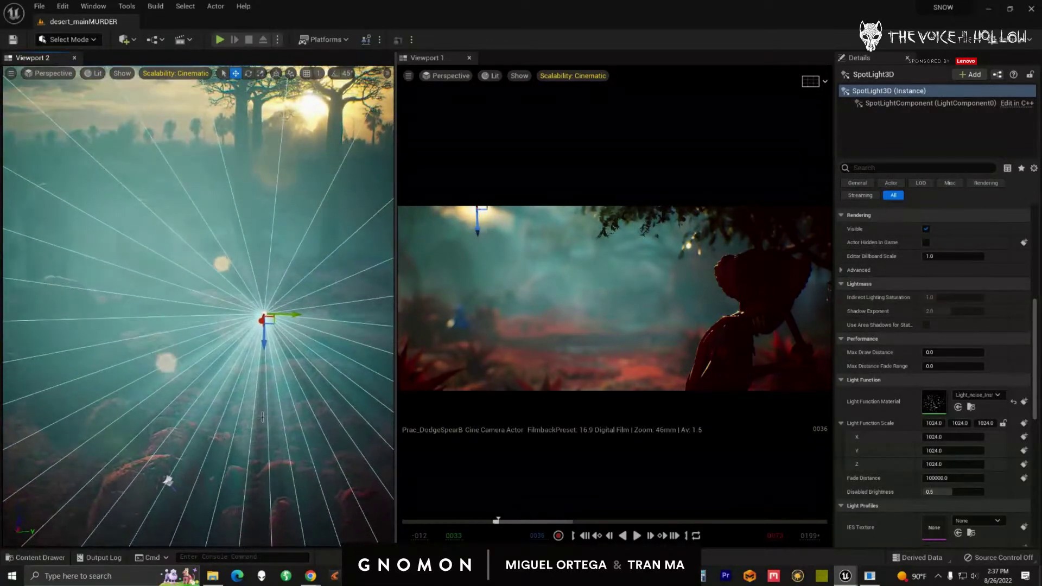
click(324, 278)
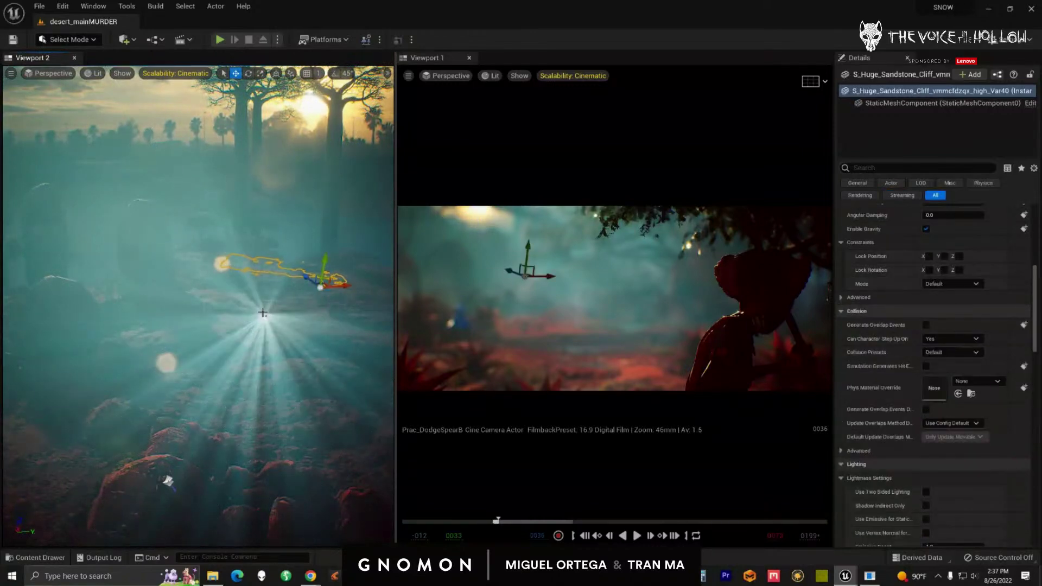
click(264, 315)
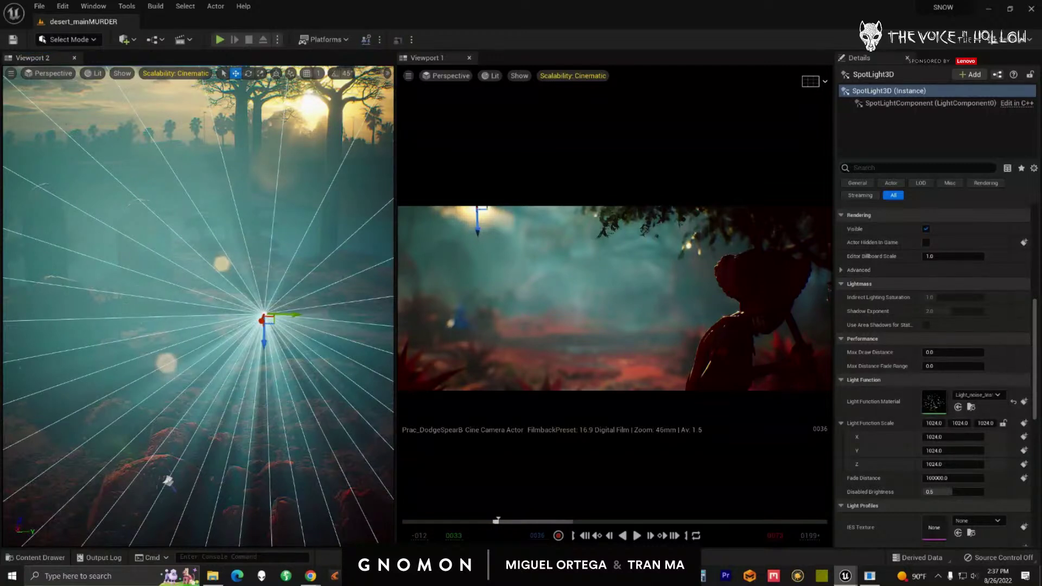
double_click(933, 402)
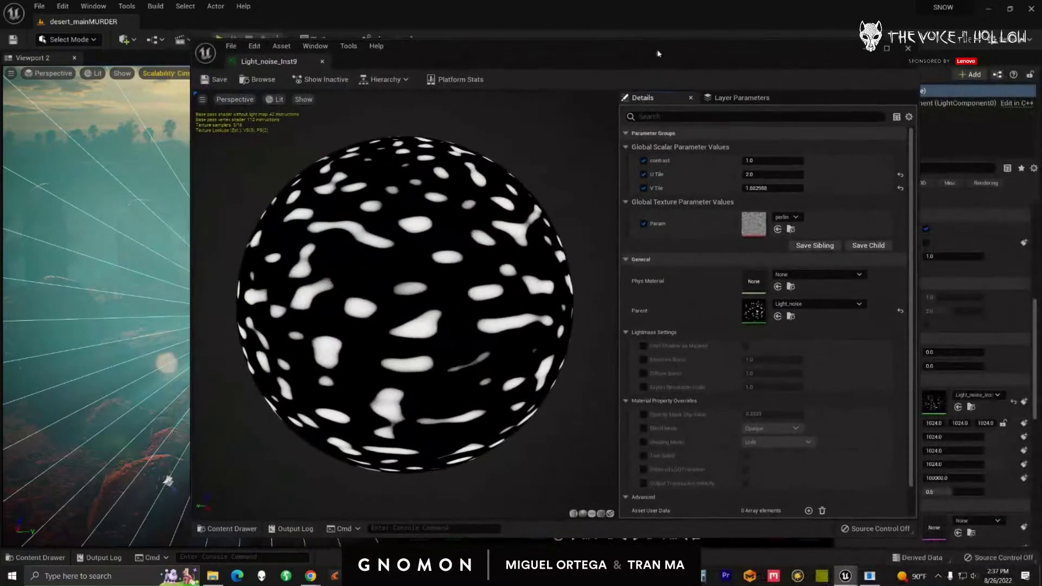
scroll(427, 395, down, 3)
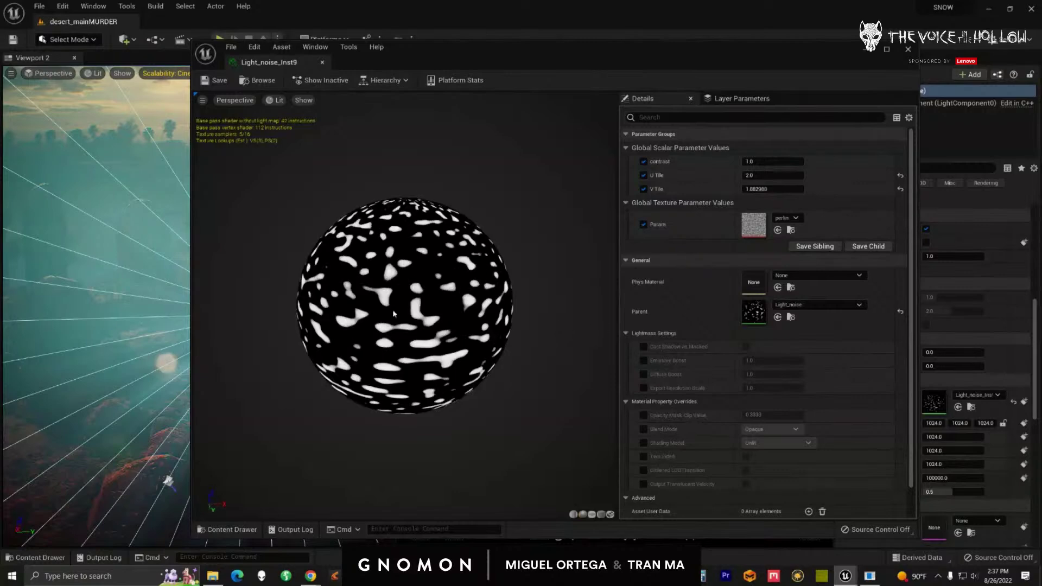
drag(427, 294, 322, 306)
double_click(755, 225)
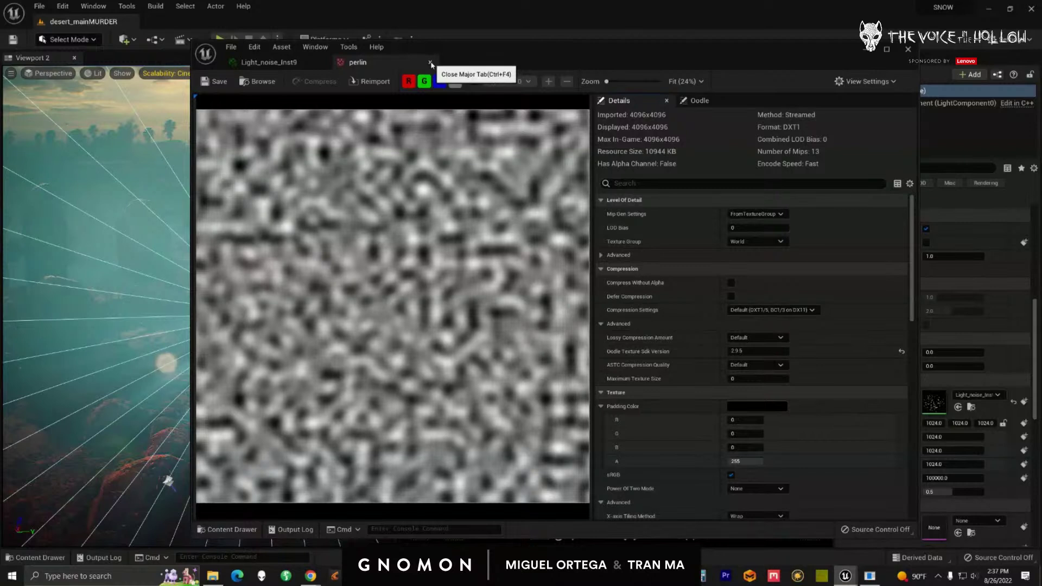
click(431, 62)
drag(423, 316, 422, 205)
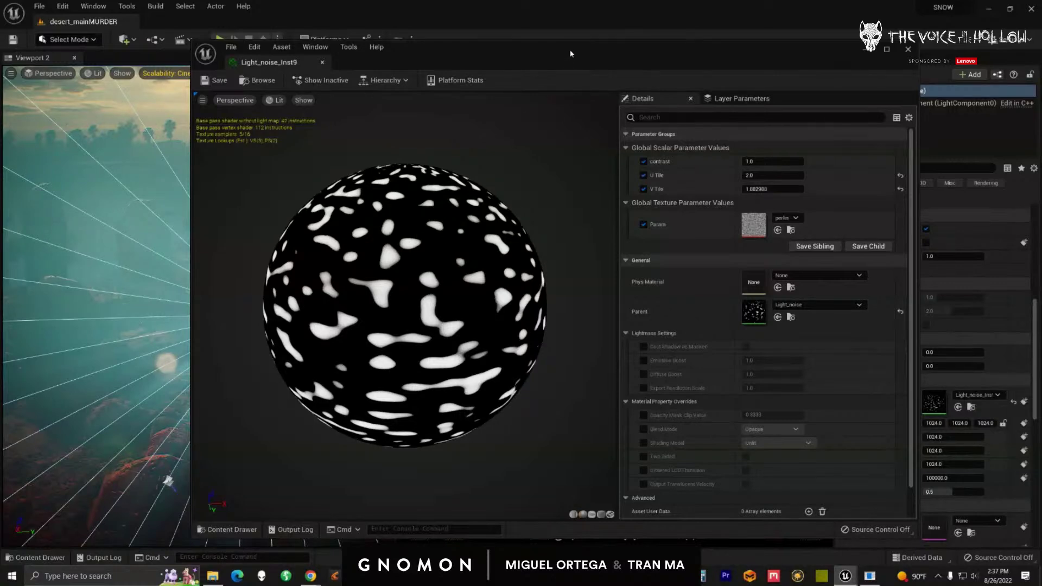
drag(575, 57, 1041, 82)
mouse_move(261, 399)
right_down()
mouse_move(242, 392)
mouse_move(258, 399)
right_up()
click(329, 212)
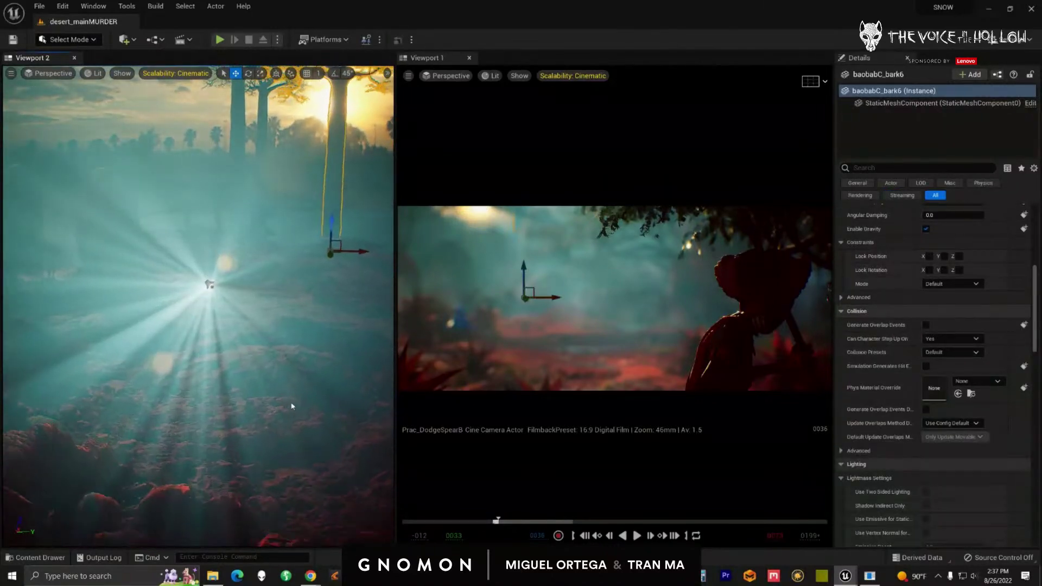
- Reset SpotLight3D's Volumetric Scattering Intensity to default for comparison, then set it back to 200
click(208, 286)
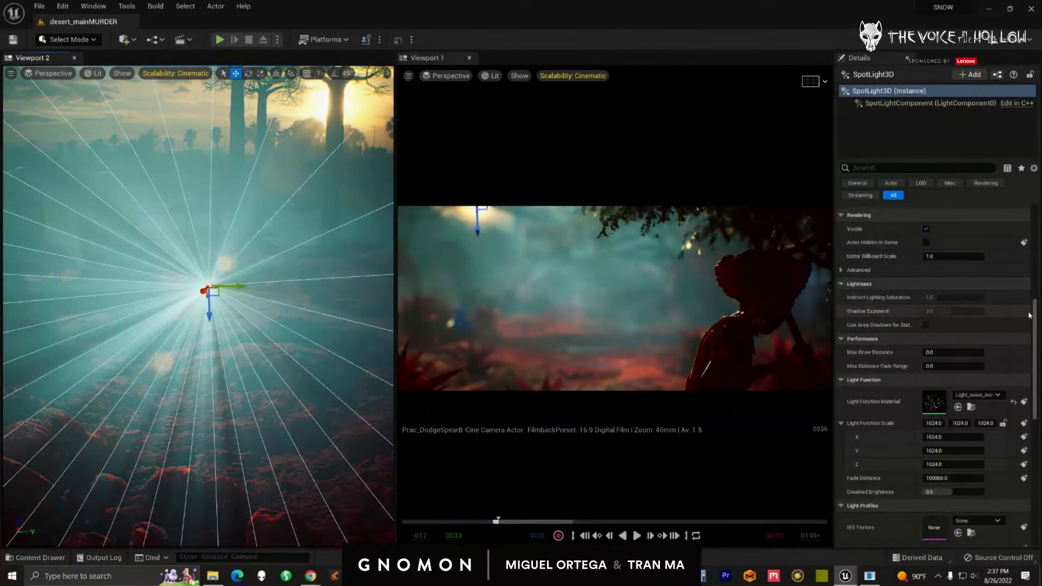
scroll(937, 404, up, 5)
click(952, 390)
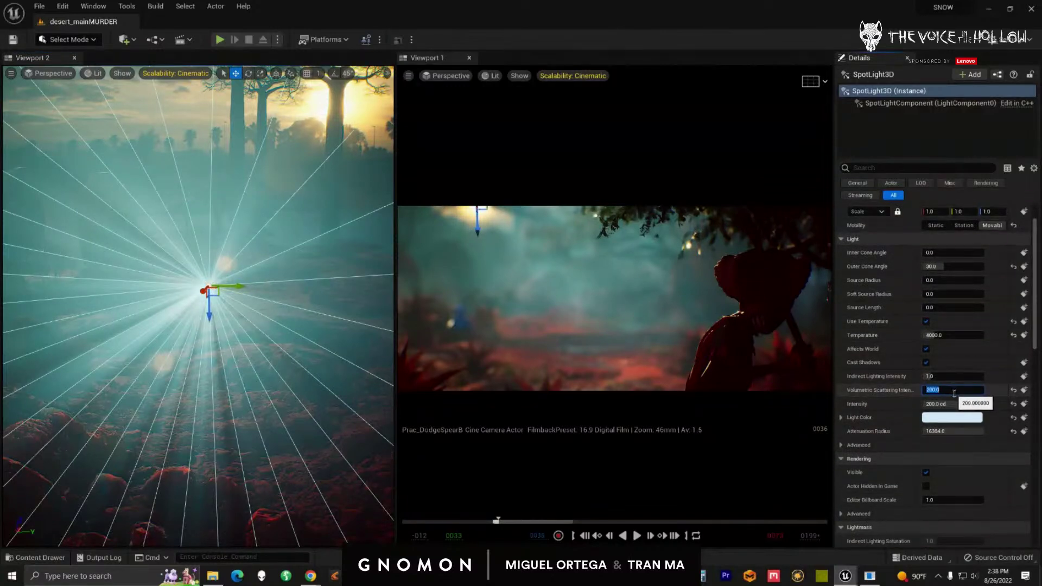
click(1013, 390)
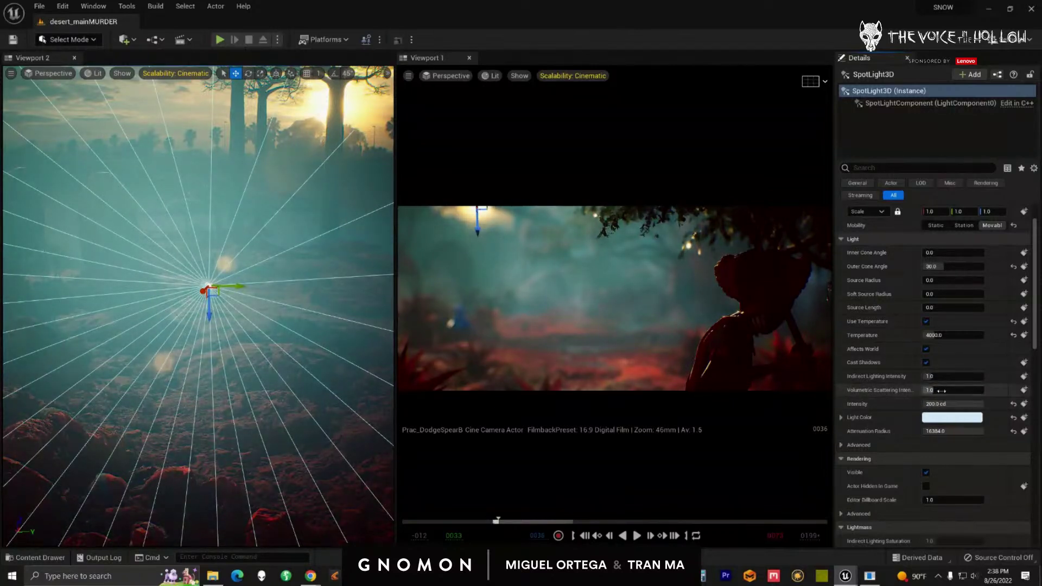
drag(960, 390, 969, 390)
click(969, 390)
text(200)
key(Return)
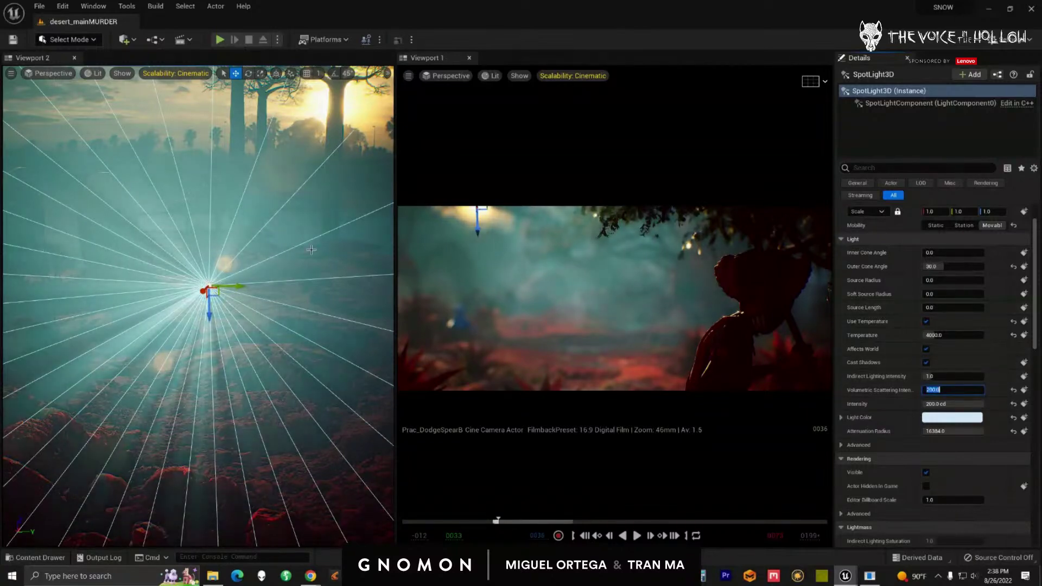
- Orbit Viewport 2 over the desert ground and misty trees to check the light shafts
click(320, 219)
right_drag(290, 289, 255, 333)
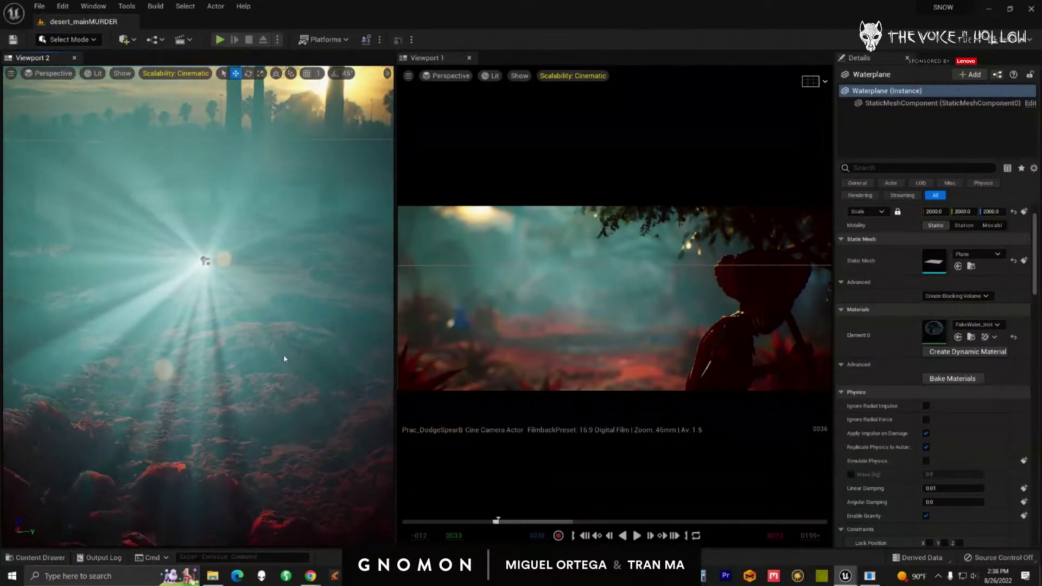
click(204, 260)
right_drag(204, 261, 200, 412)
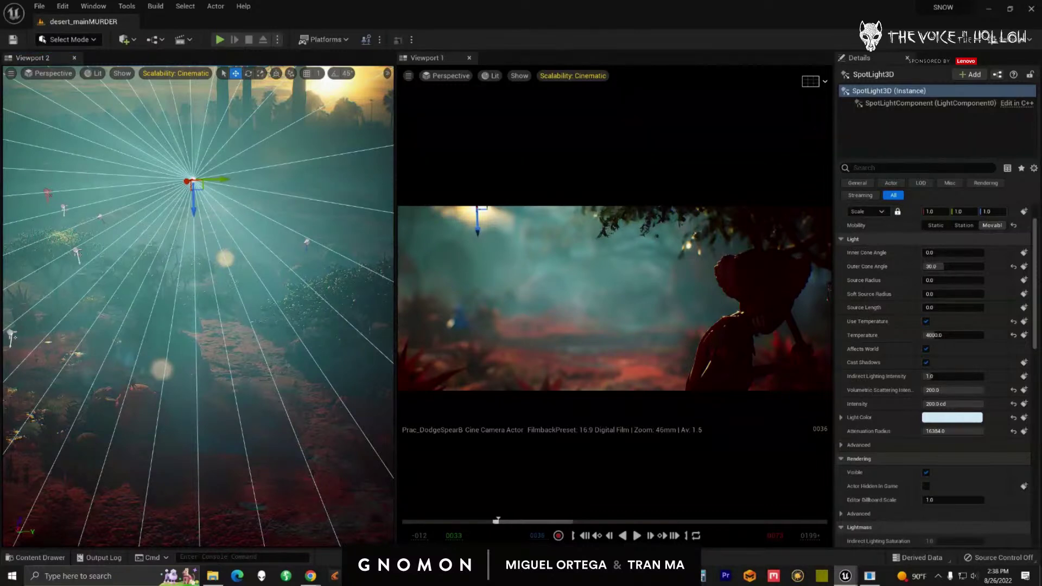
mouse_move(503, 522)
mouse_down()
mouse_move(573, 513)
mouse_move(536, 506)
mouse_move(490, 516)
mouse_move(523, 521)
mouse_up()
click(499, 522)
drag(530, 521, 567, 507)
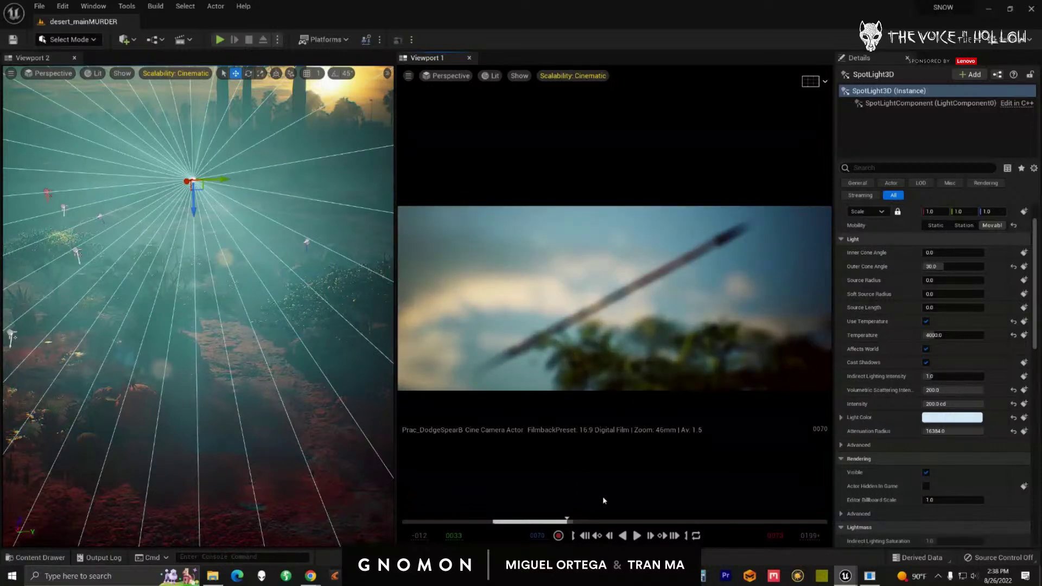
drag(566, 520, 504, 522)
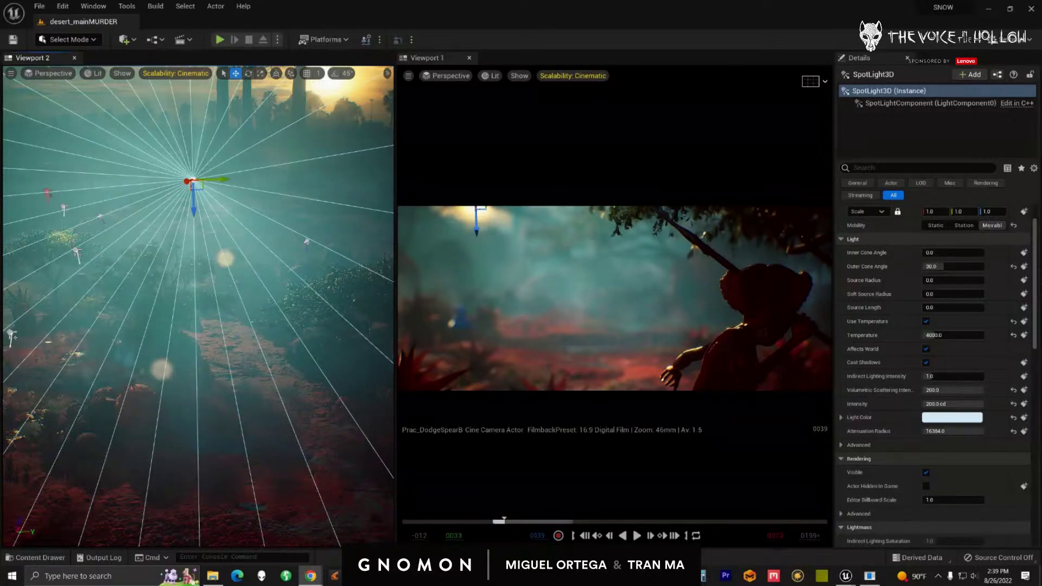
click(643, 49)
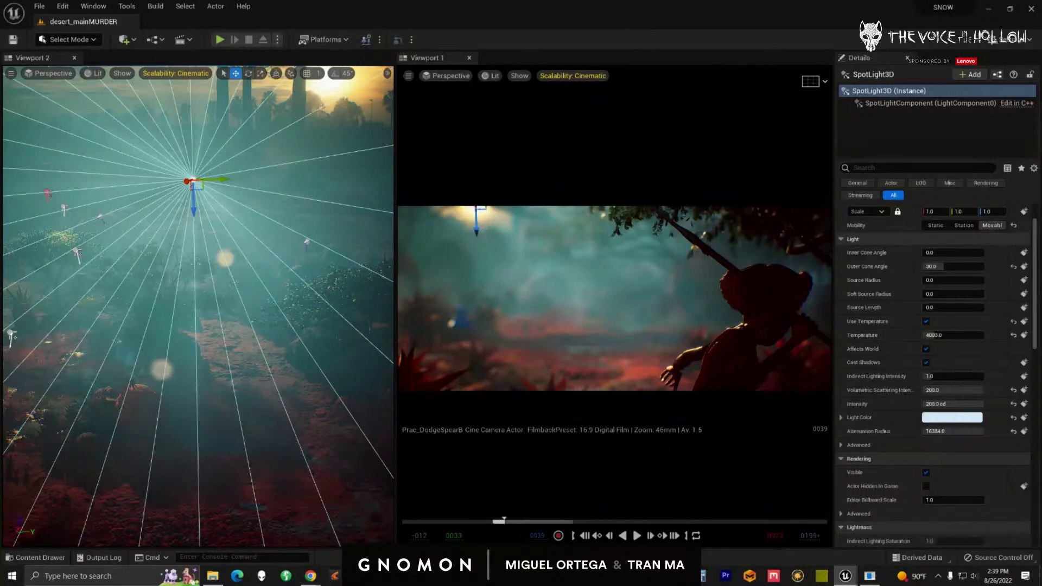
scroll(242, 423, up, 4)
scroll(254, 418, up, 2)
alt+drag(228, 412, 245, 394)
scroll(275, 401, up, 5)
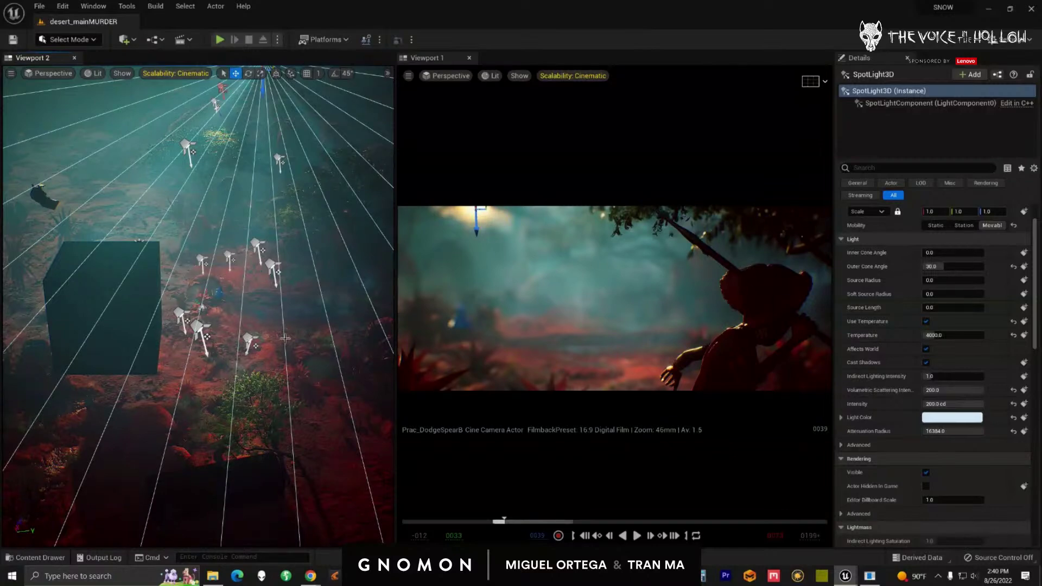
- Click through the nearby spotlights to SpotLight2D10, then scrub the shot forward a few frames
middle_drag(240, 261, 227, 212)
alt+drag(241, 264, 232, 249)
click(278, 301)
click(266, 282)
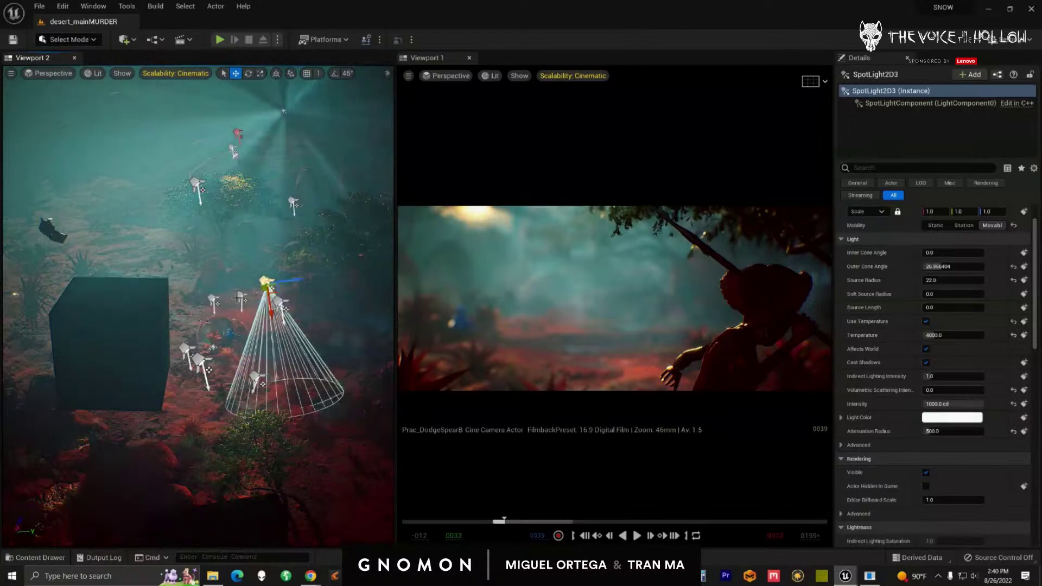
click(238, 298)
click(292, 202)
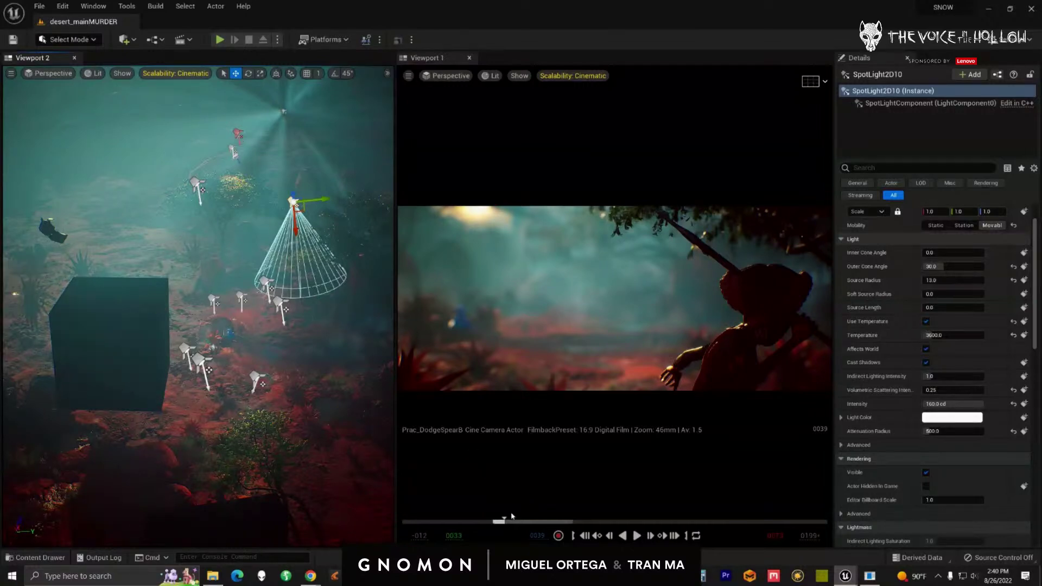
drag(510, 523, 549, 523)
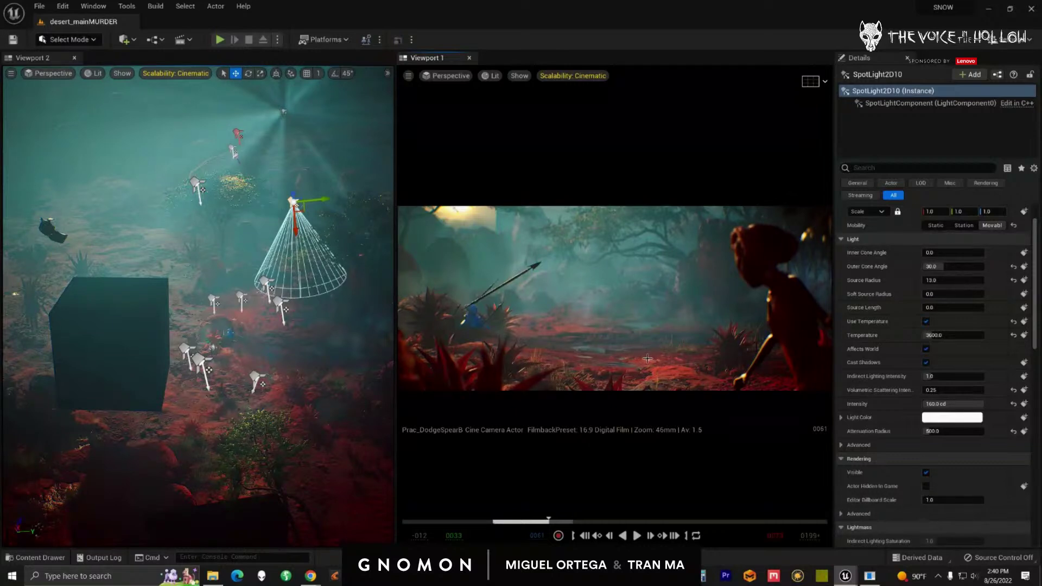
drag(549, 522, 526, 525)
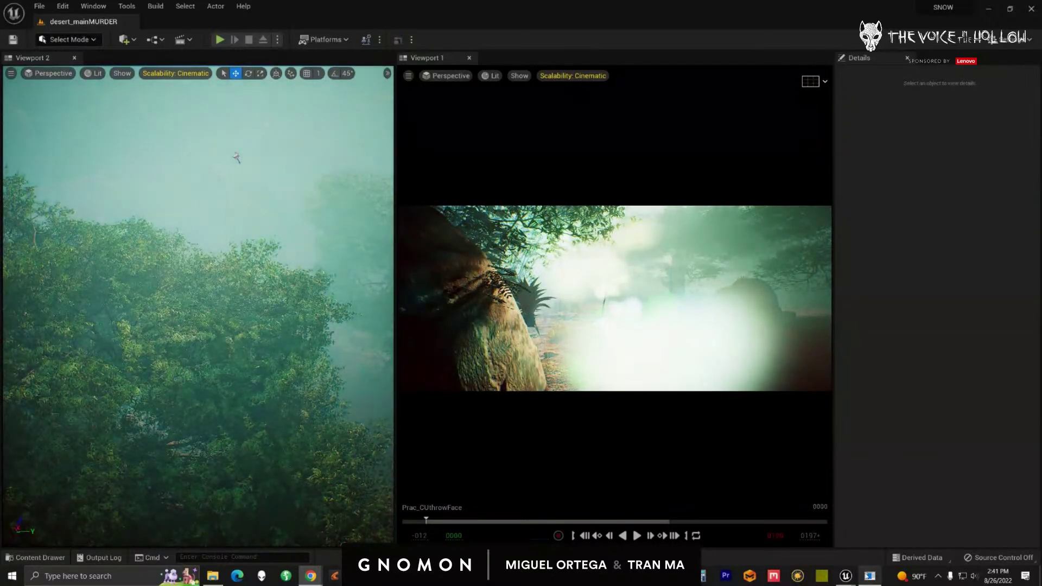
- Orbit around the forest and red rock, scrub to frame 10, and select the foreground agave plant
mouse_move(845, 578)
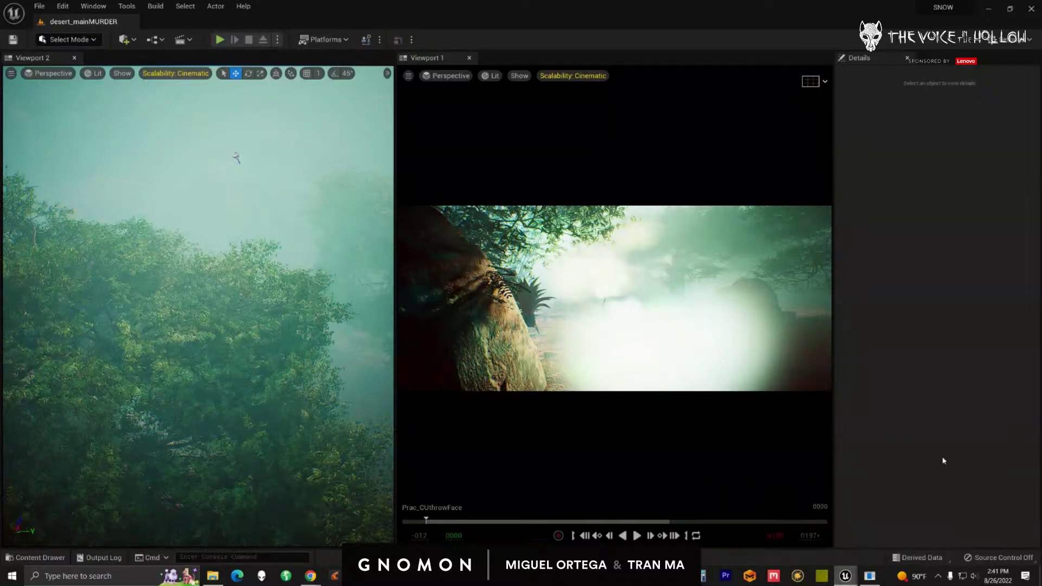
alt+drag(211, 368, 581, 310)
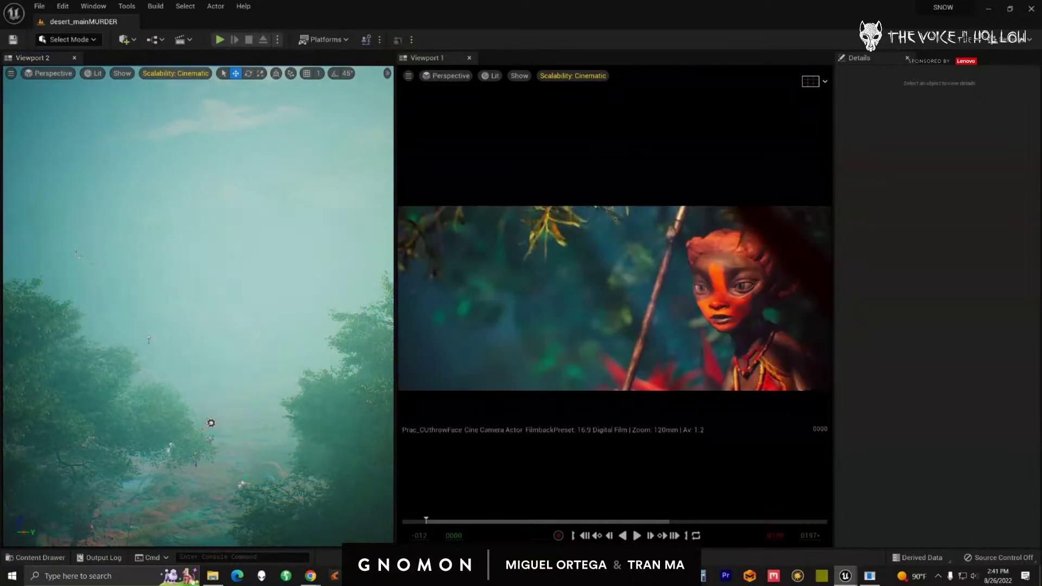
alt+drag(231, 403, 590, 448)
scroll(320, 419, up, 6)
alt+drag(304, 413, 380, 462)
click(446, 522)
mouse_move(446, 522)
mouse_down()
mouse_move(495, 521)
mouse_move(433, 521)
mouse_move(450, 520)
mouse_up()
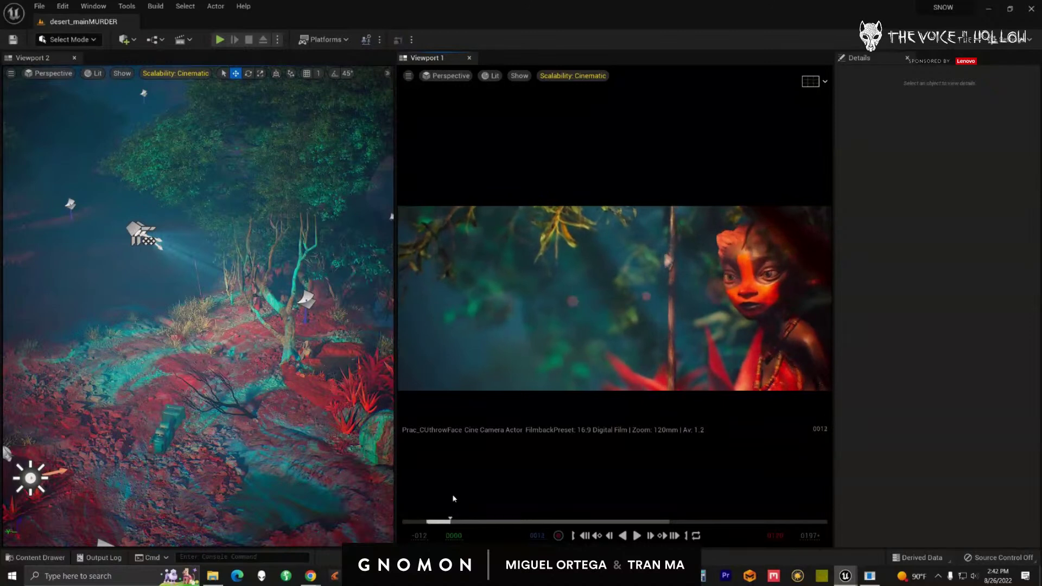
click(631, 378)
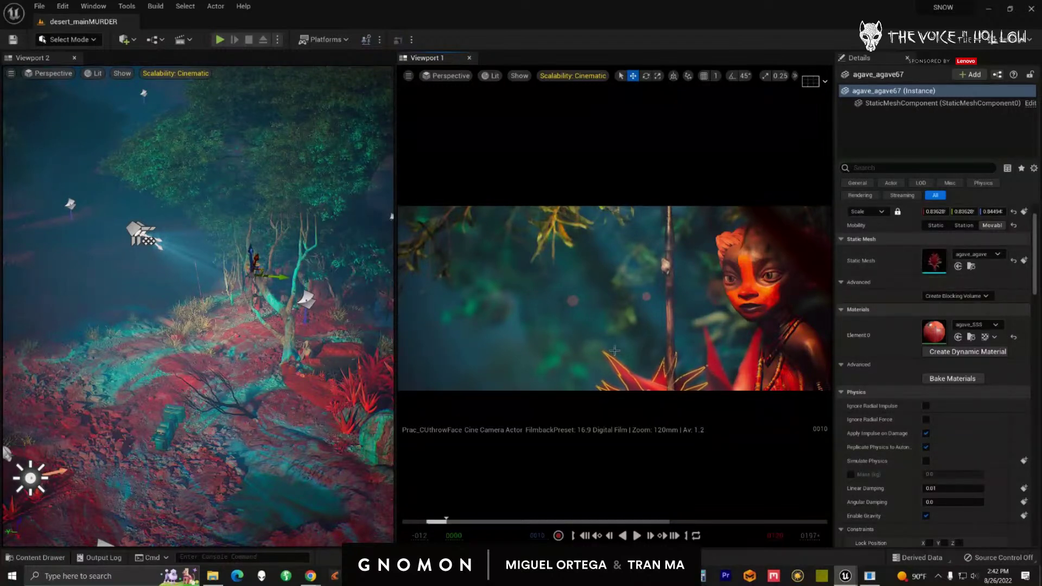
- Select HDRIBackdrop2 (intensity 16.0, size 1200) and outline the shot with the screen pen
click(494, 360)
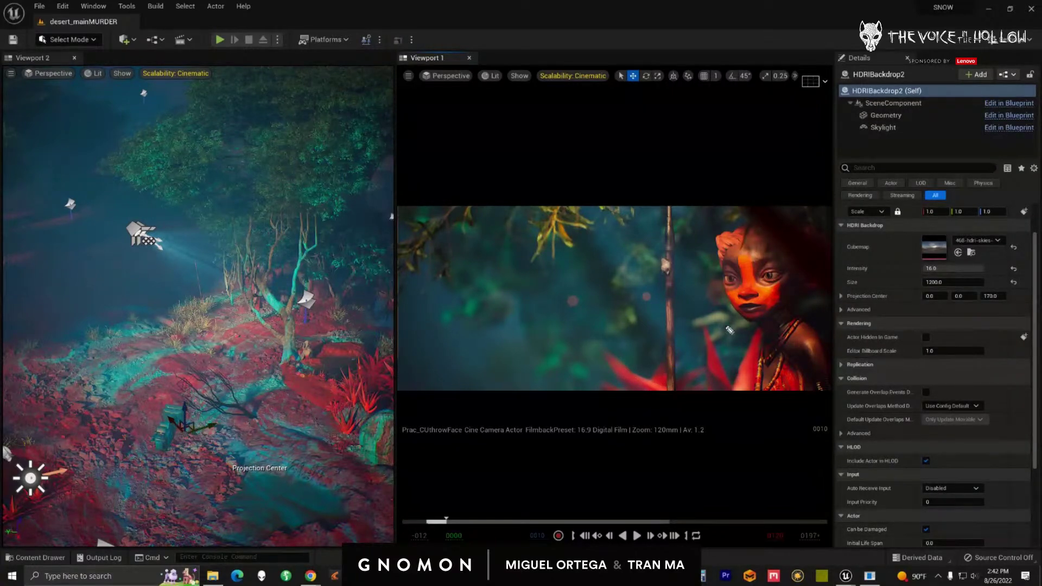
mouse_move(427, 196)
mouse_down()
mouse_move(829, 200)
mouse_move(531, 405)
mouse_up()
mouse_move(439, 171)
mouse_down()
mouse_move(602, 169)
mouse_move(826, 194)
mouse_move(624, 343)
mouse_move(492, 419)
mouse_move(392, 197)
mouse_move(476, 194)
mouse_up()
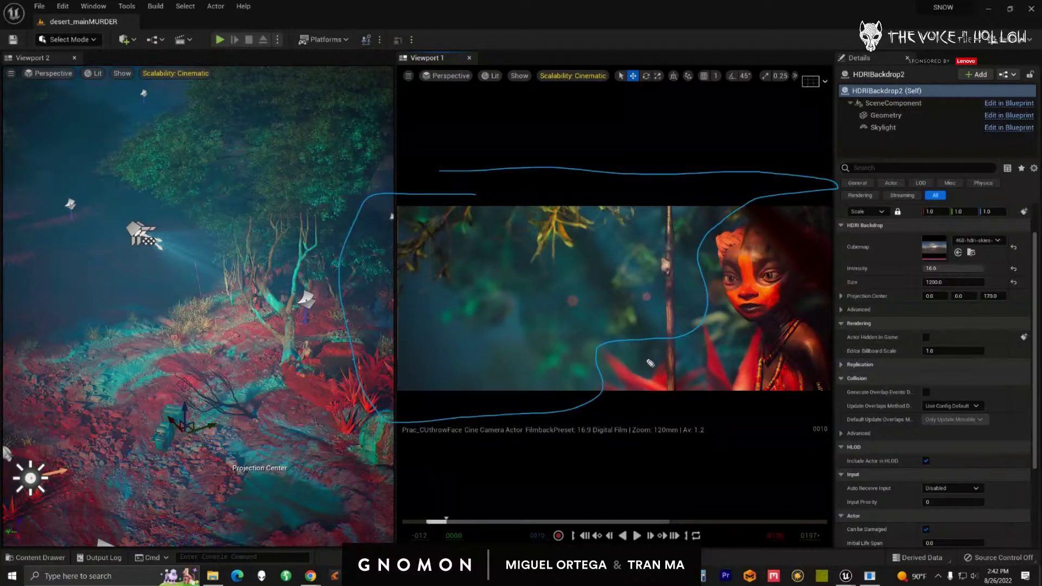
mouse_move(583, 408)
mouse_down()
mouse_move(847, 384)
mouse_move(813, 197)
mouse_up()
- Label the character's face RED and the background foliage BLUE, then clear the annotations
mouse_move(731, 270)
mouse_down()
mouse_move(743, 297)
mouse_move(782, 289)
mouse_up()
mouse_move(769, 264)
mouse_down()
mouse_move(789, 260)
mouse_move(801, 281)
mouse_up()
mouse_move(798, 262)
mouse_down()
mouse_move(825, 271)
mouse_move(798, 285)
mouse_up()
mouse_move(496, 257)
mouse_down()
mouse_move(547, 282)
mouse_move(554, 271)
mouse_up()
drag(554, 255, 608, 242)
drag(586, 256, 621, 263)
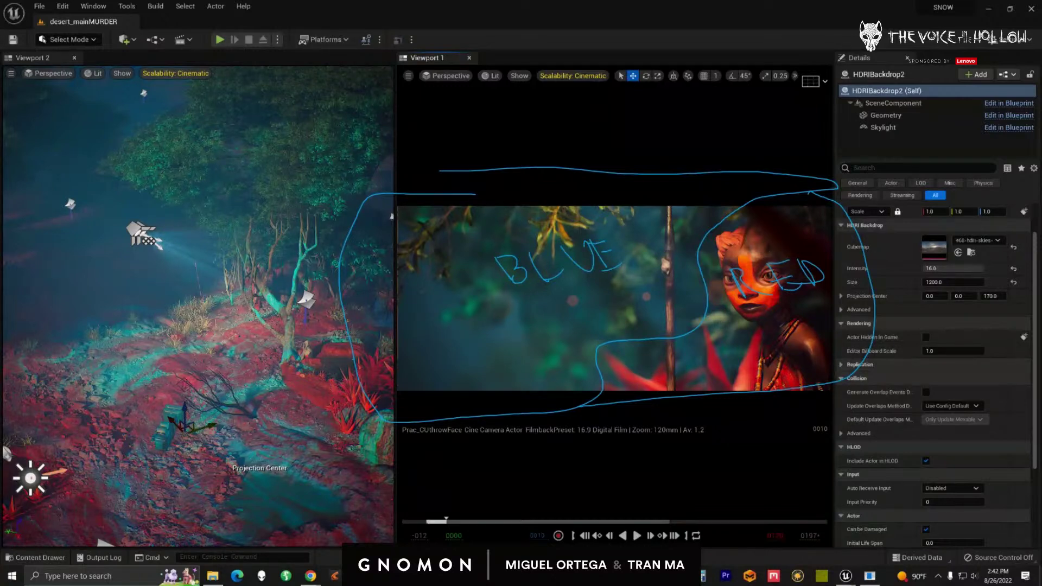
key(Escape)
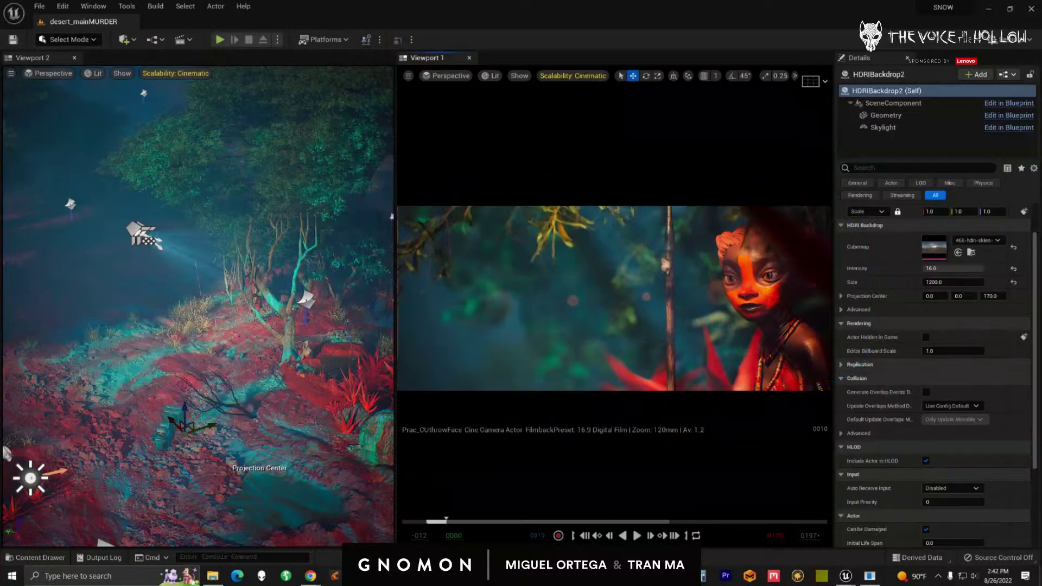
- Click through the agave, acacia and backdrop to select the baobab branch and foliage
click(747, 364)
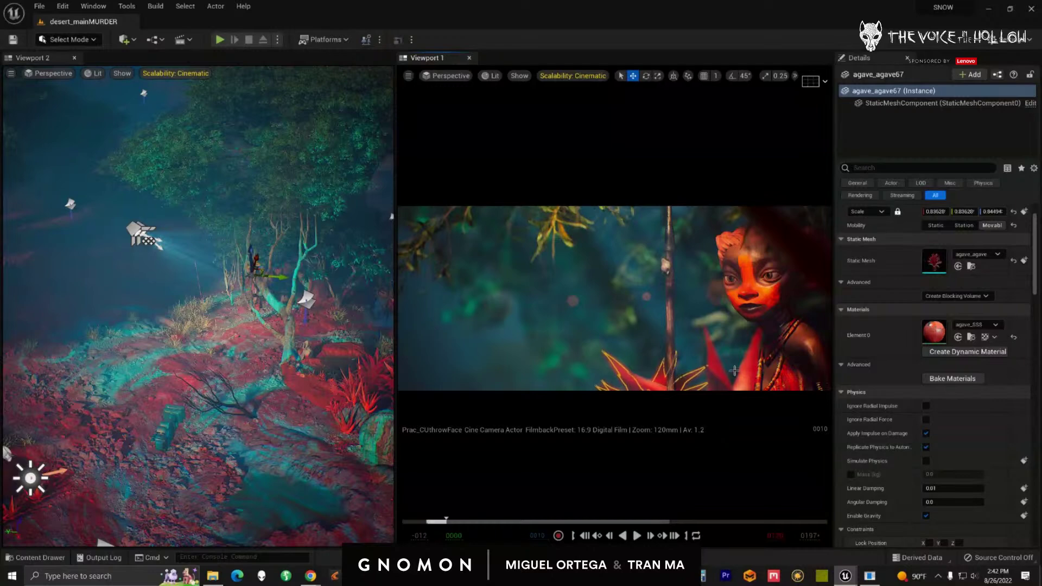
click(693, 372)
click(627, 382)
click(734, 371)
click(637, 379)
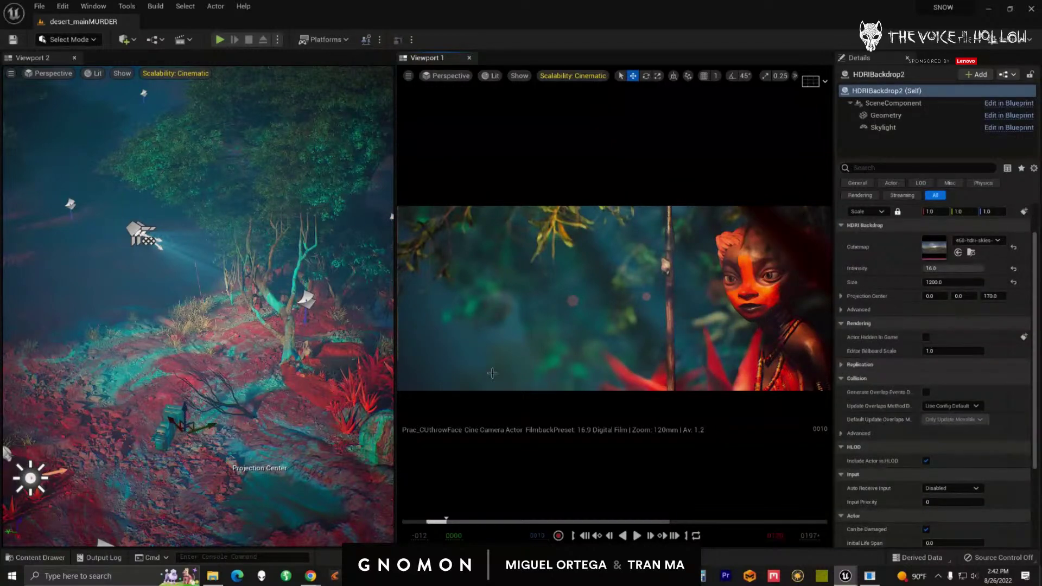
click(673, 267)
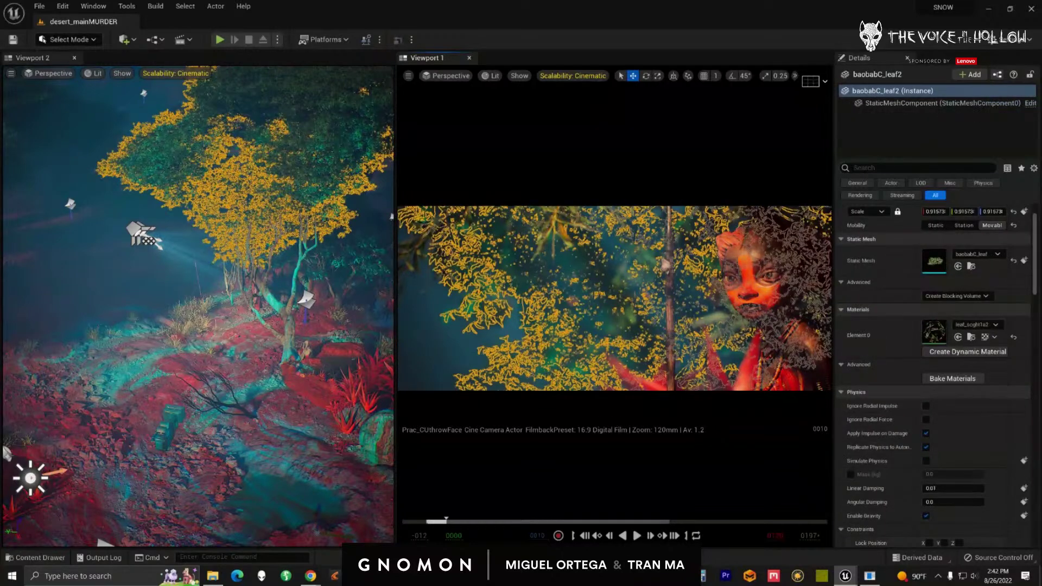
ctrl+click(665, 265)
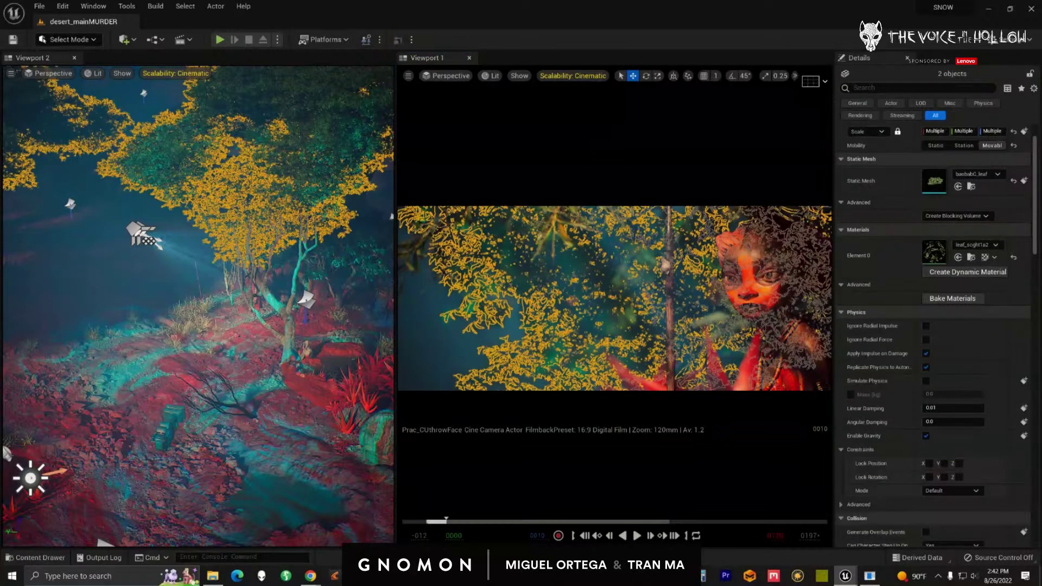
click(659, 271)
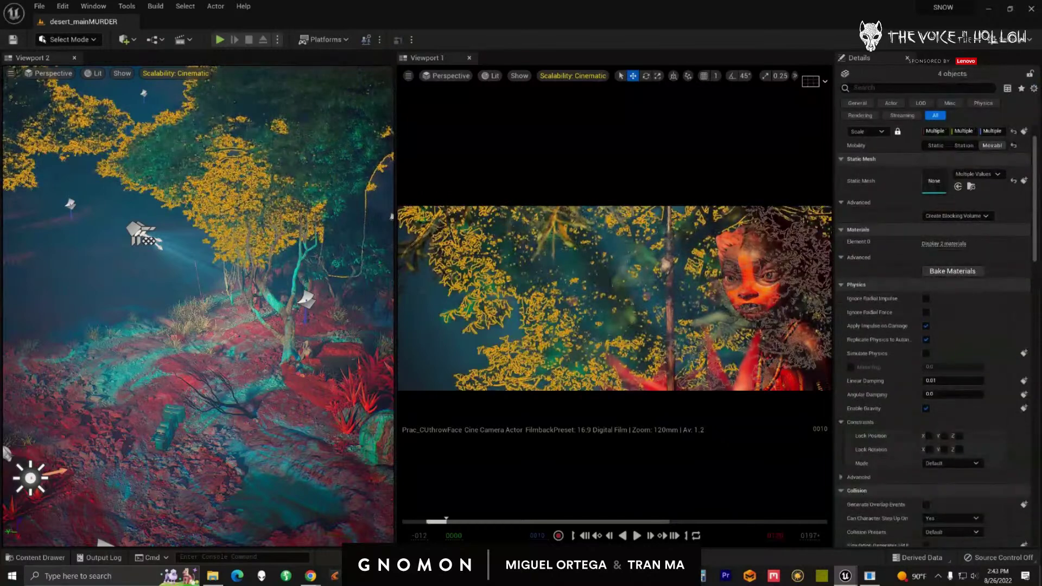
- Hide the baobab foliage to compare the shot, then bring the baobab tree back
key(h)
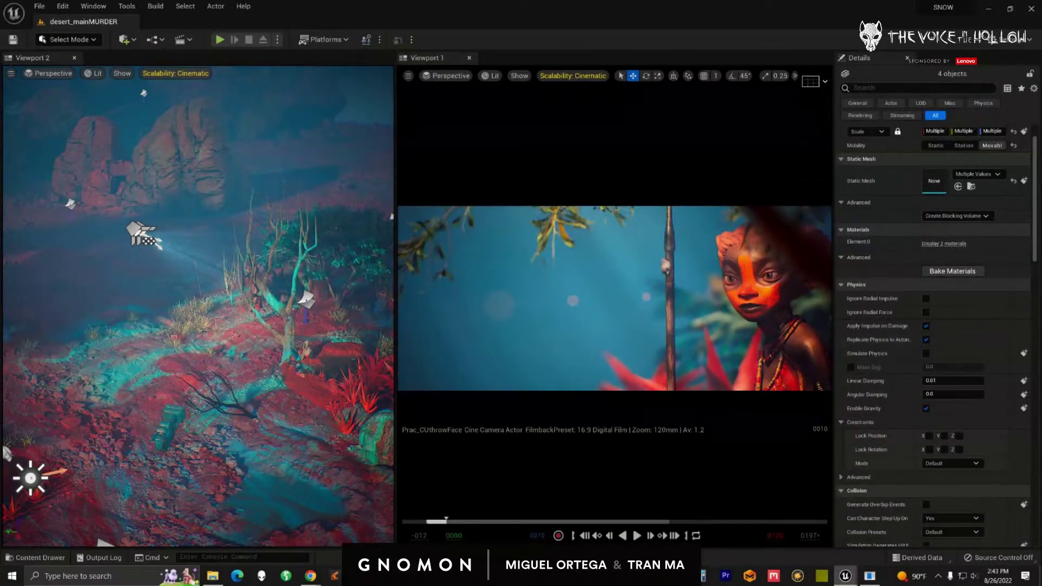
key(ctrl+h)
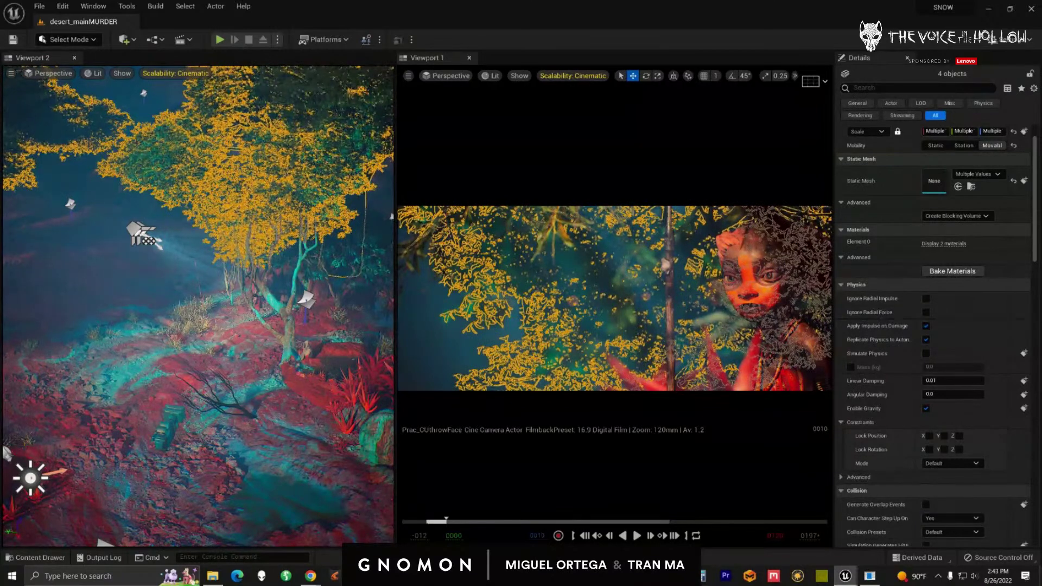
click(746, 365)
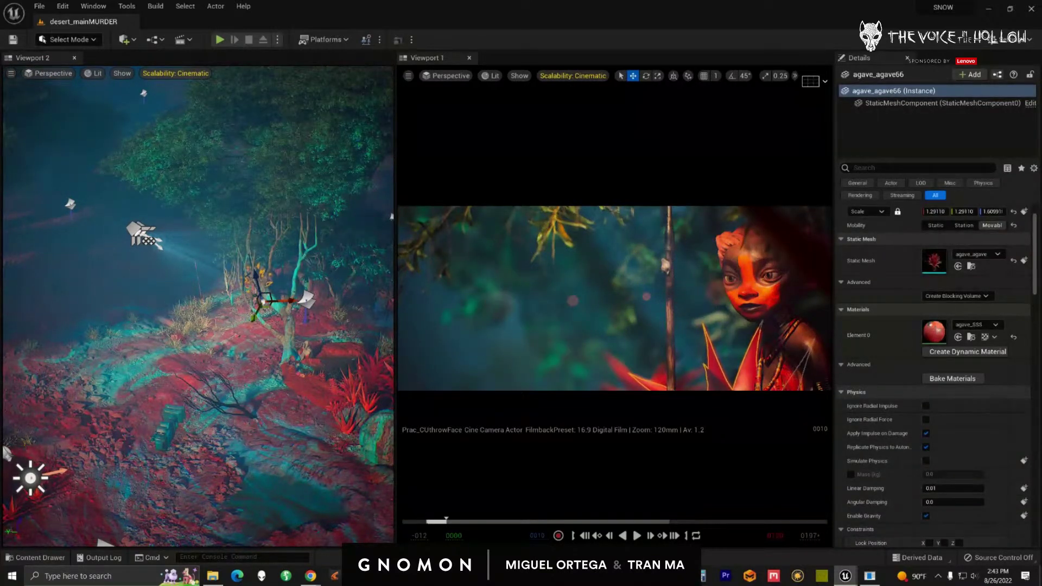
key(ctrl+z)
key(ctrl+z)
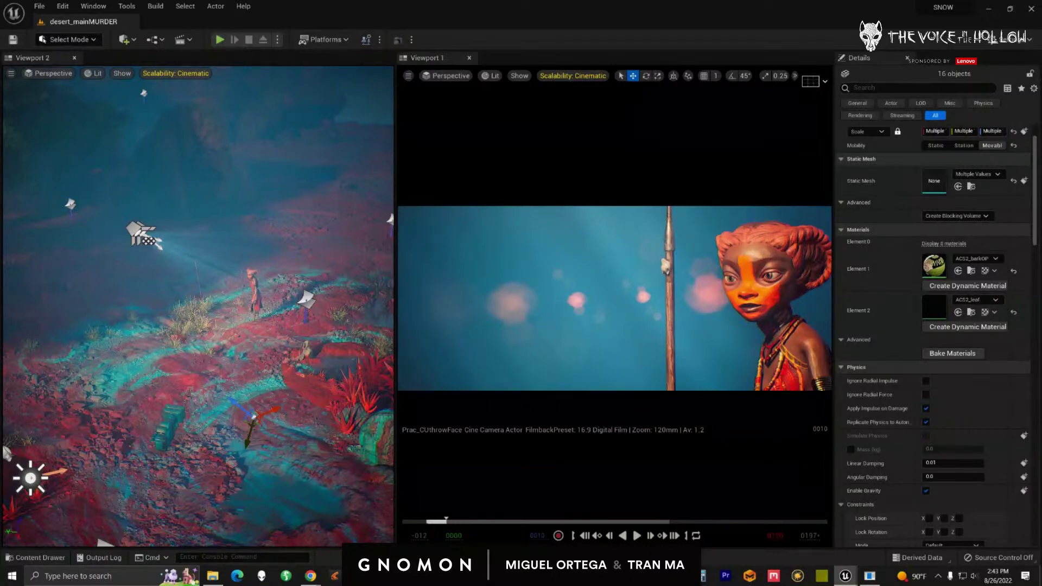
key(ctrl+y)
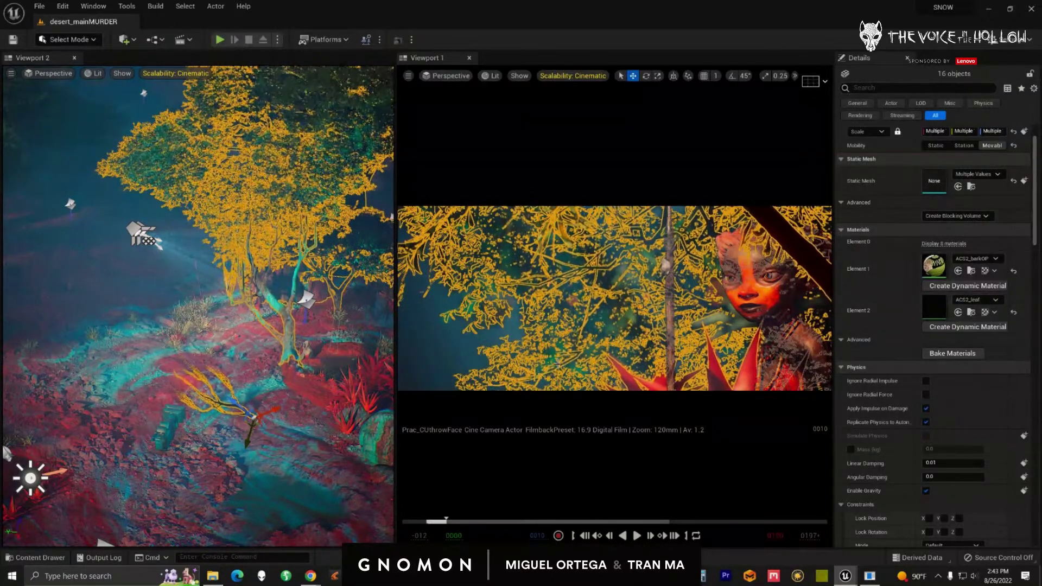
key(ctrl+y)
key(ctrl+y)
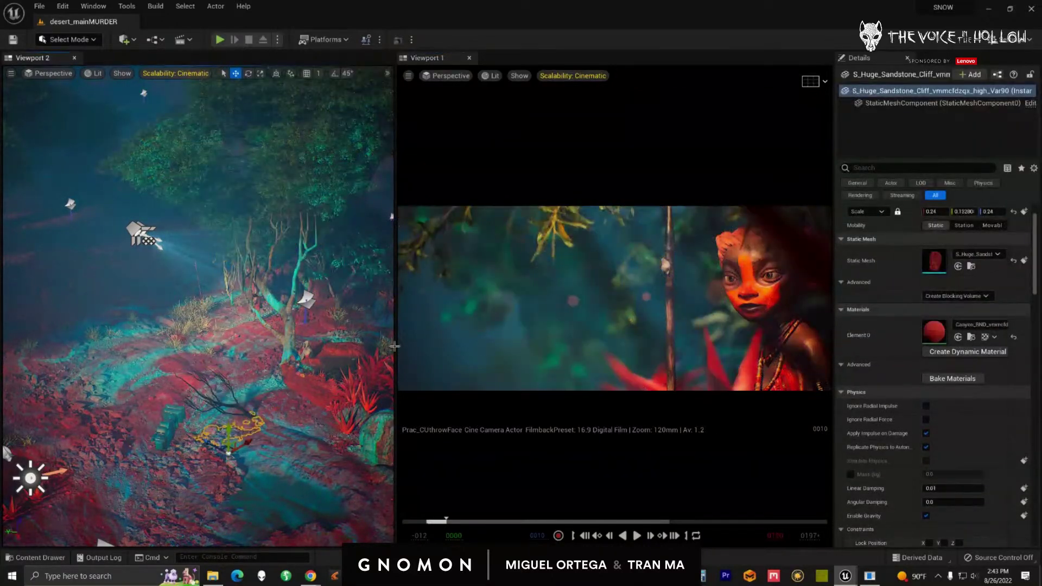
- Scrub to about frame 20, then select spooky_A_main_dec and frame it for a close look
key(Up)
key(Up)
key(Up)
key(Up)
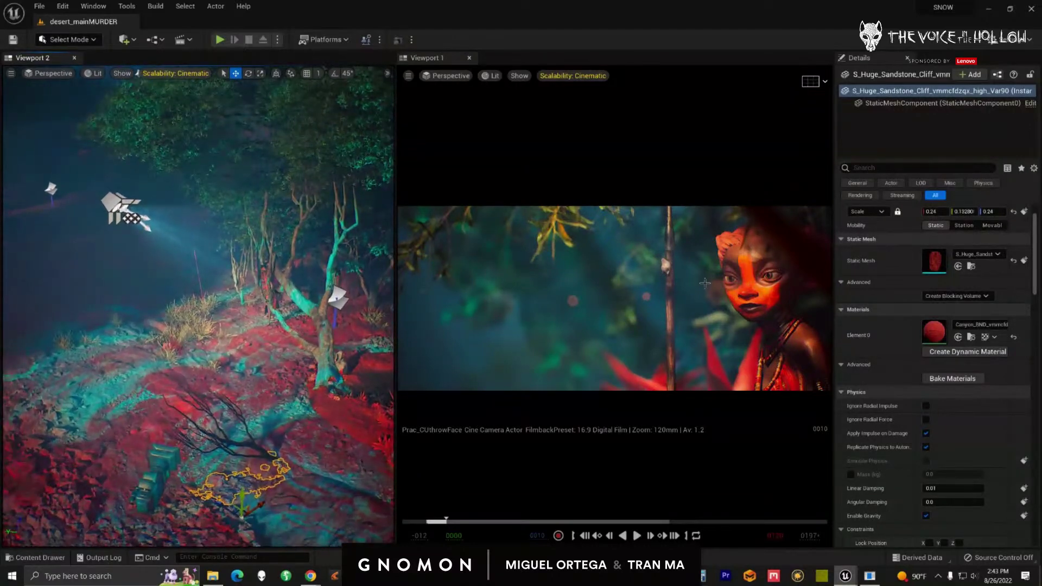
drag(454, 524, 466, 522)
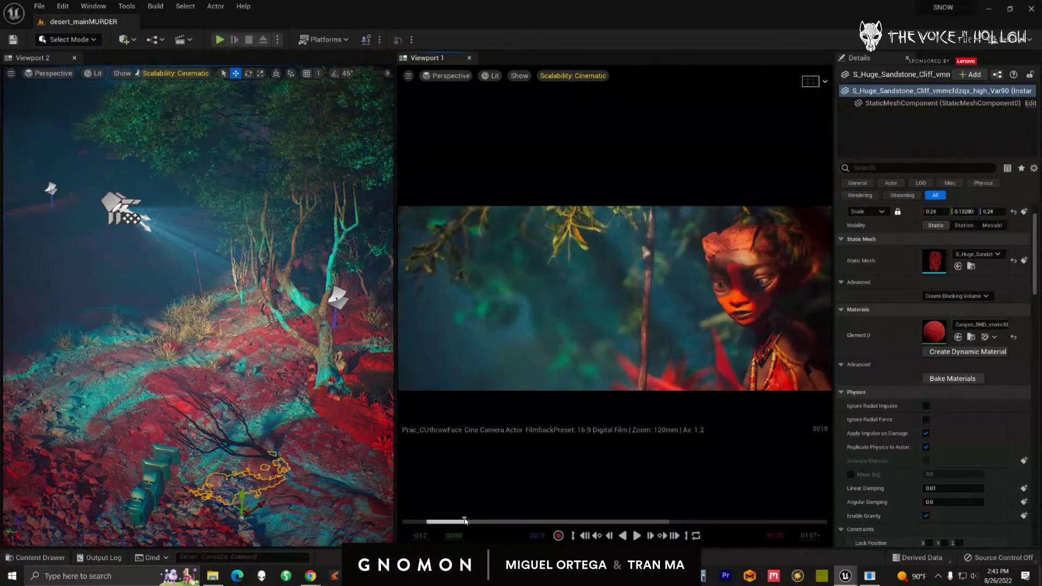
click(302, 305)
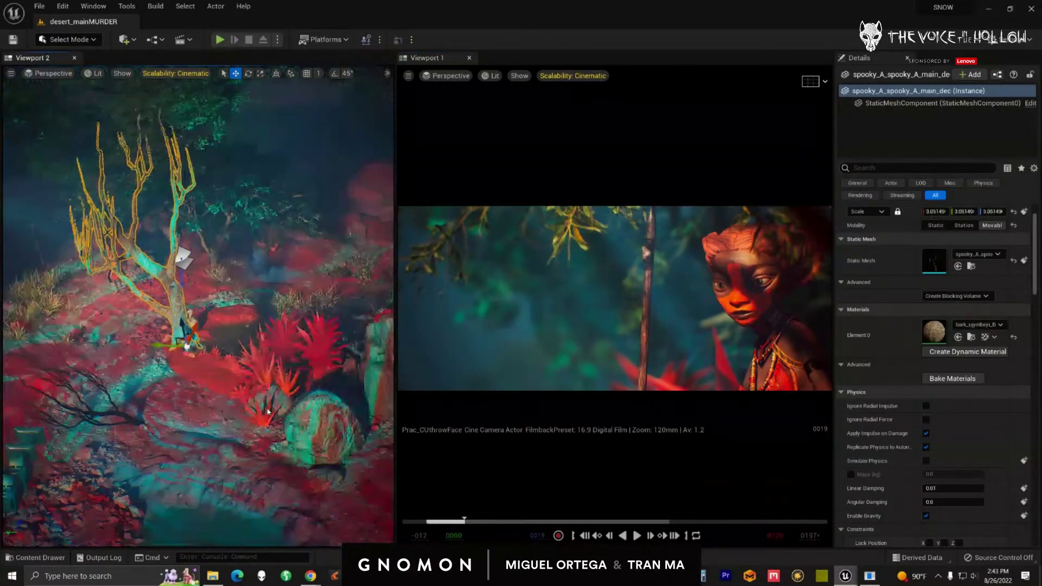
scroll(275, 420, up, 10)
key(f)
alt+drag(270, 421, 201, 336)
scroll(287, 439, up, 4)
scroll(205, 427, up, 3)
scroll(205, 427, up, 3)
scroll(209, 408, up, 2)
- Scrub between frames 12 and 19 and inspect the branch overhanging the doll
drag(484, 523, 449, 522)
click(782, 224)
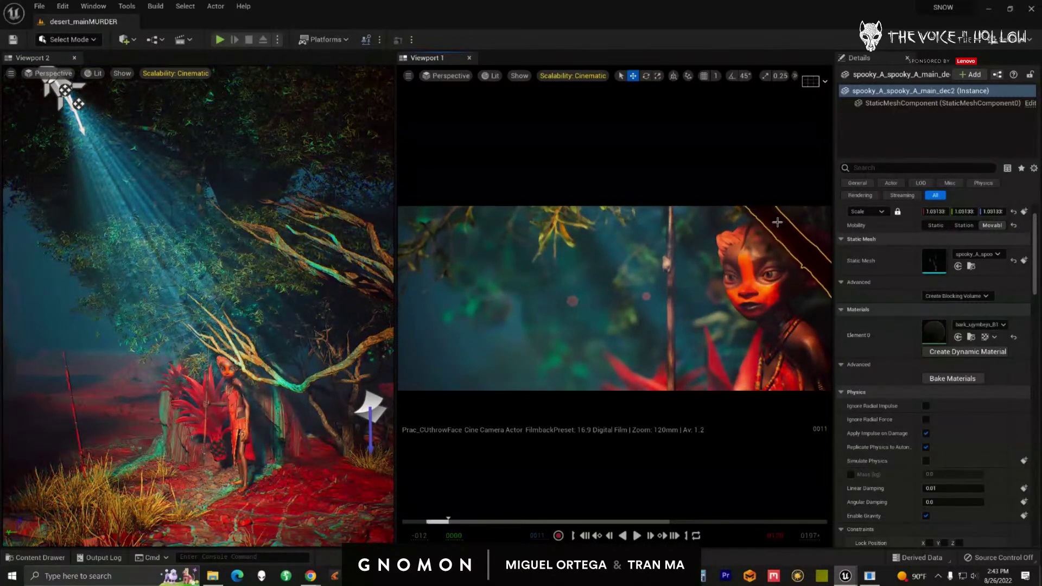
scroll(250, 454, down, 5)
scroll(250, 455, up, 5)
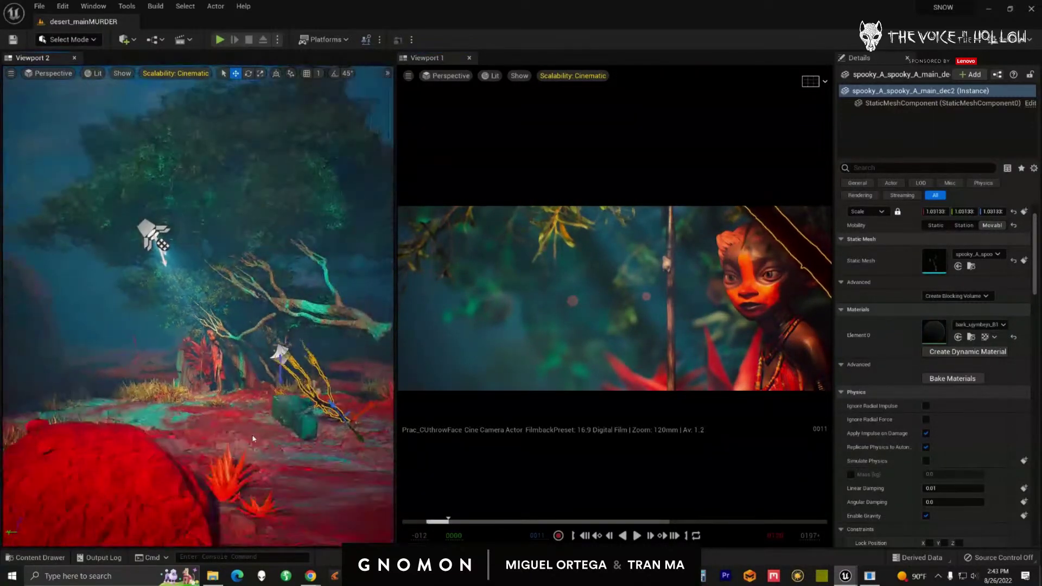
scroll(249, 455, up, 5)
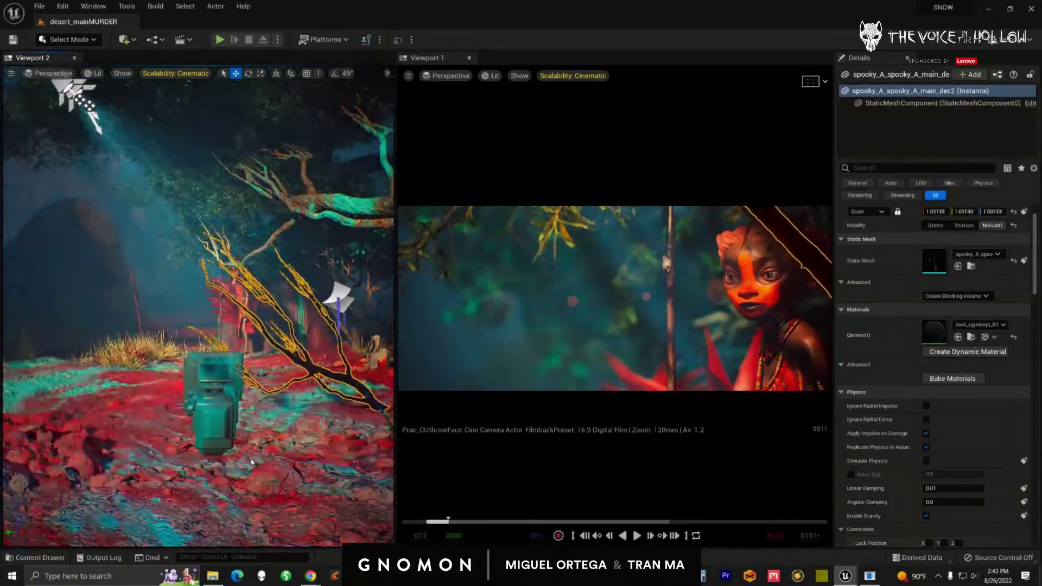
scroll(242, 465, up, 4)
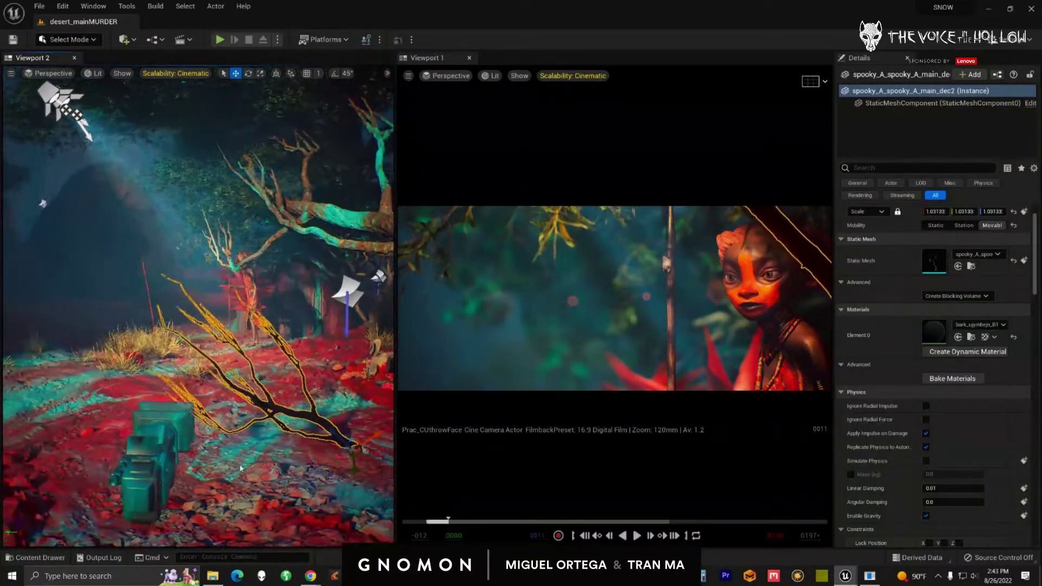
drag(481, 525, 464, 523)
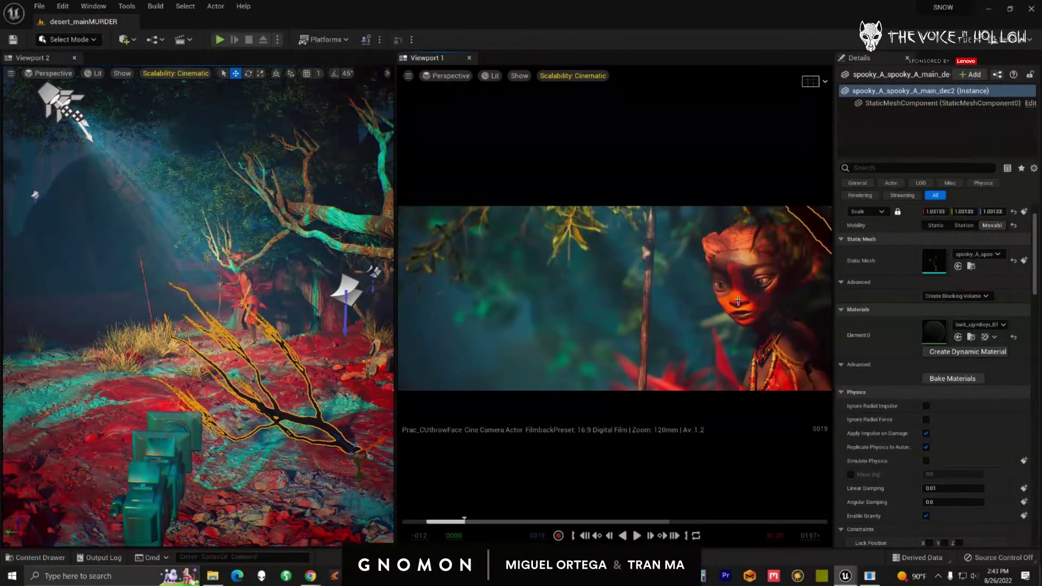
scroll(274, 388, up, 3)
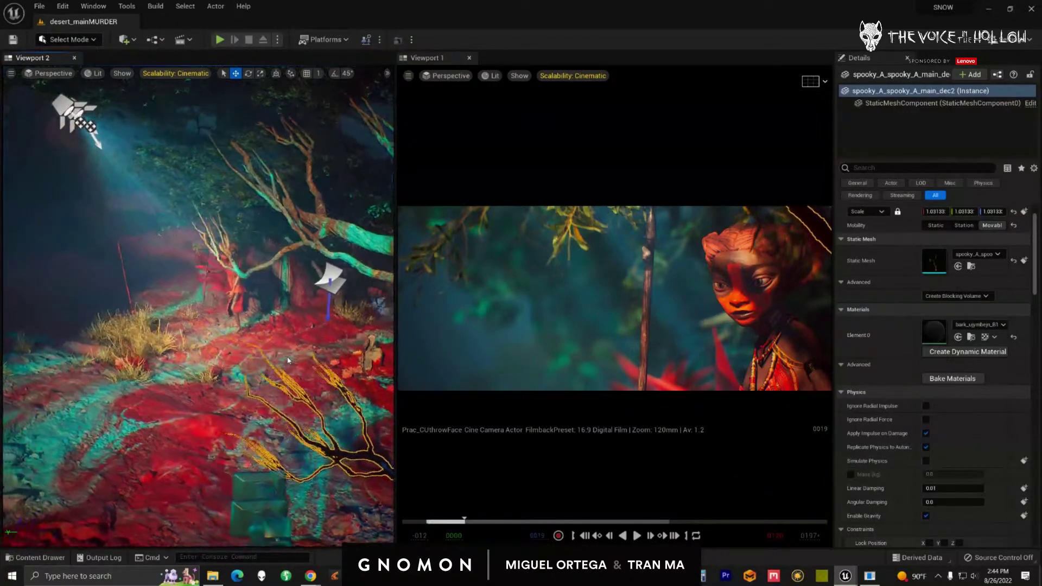
- Inspect the rocky ground and spooky branches, then select SpotLightB (100 cd, 25.8° outer cone)
click(319, 387)
right_drag(319, 387, 358, 264)
click(284, 405)
click(358, 263)
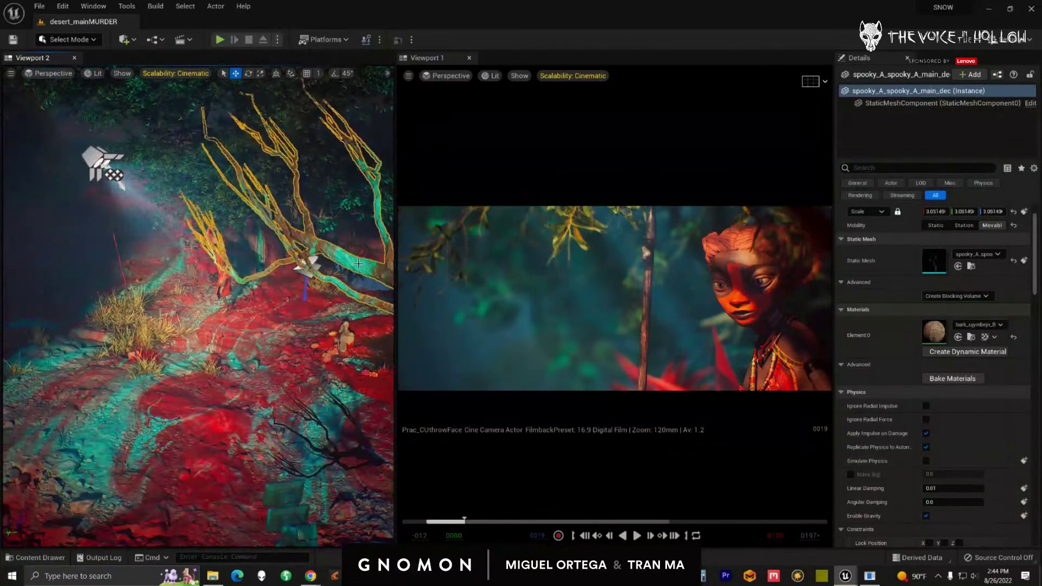
right_drag(279, 343, 103, 158)
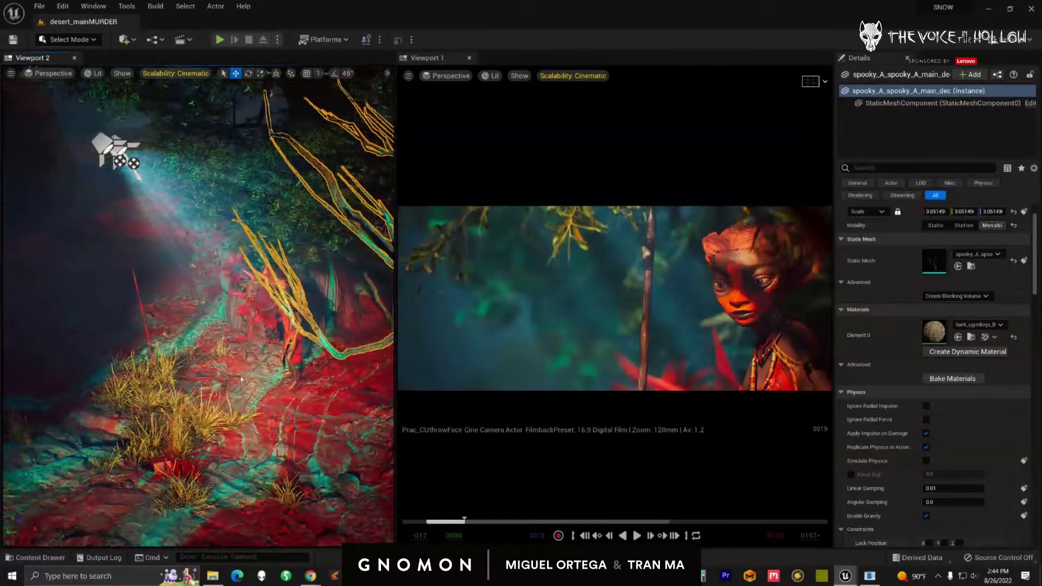
click(103, 157)
right_drag(109, 327, 93, 209)
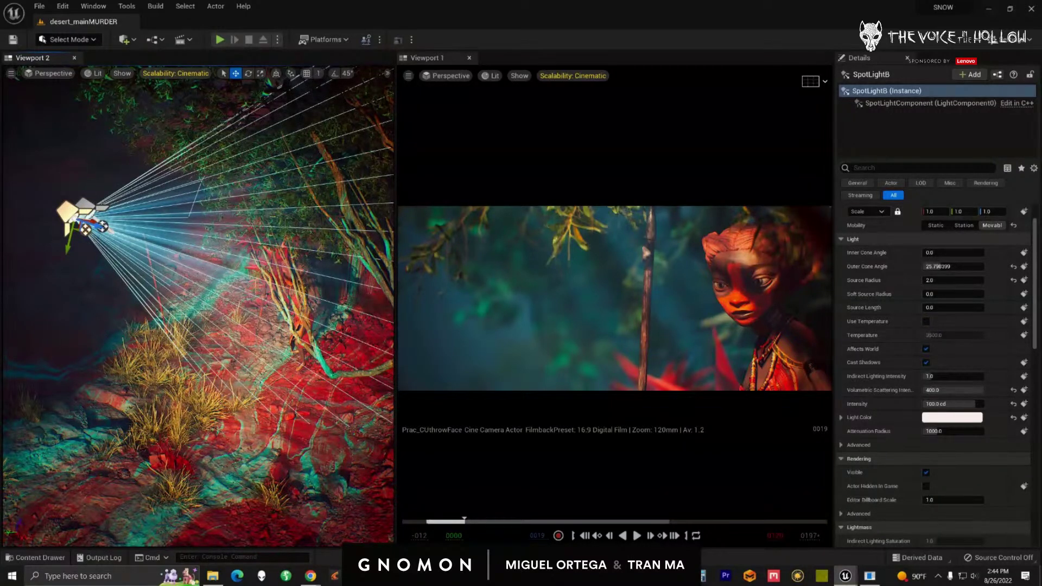
ctrl+click(89, 208)
ctrl+click(89, 208)
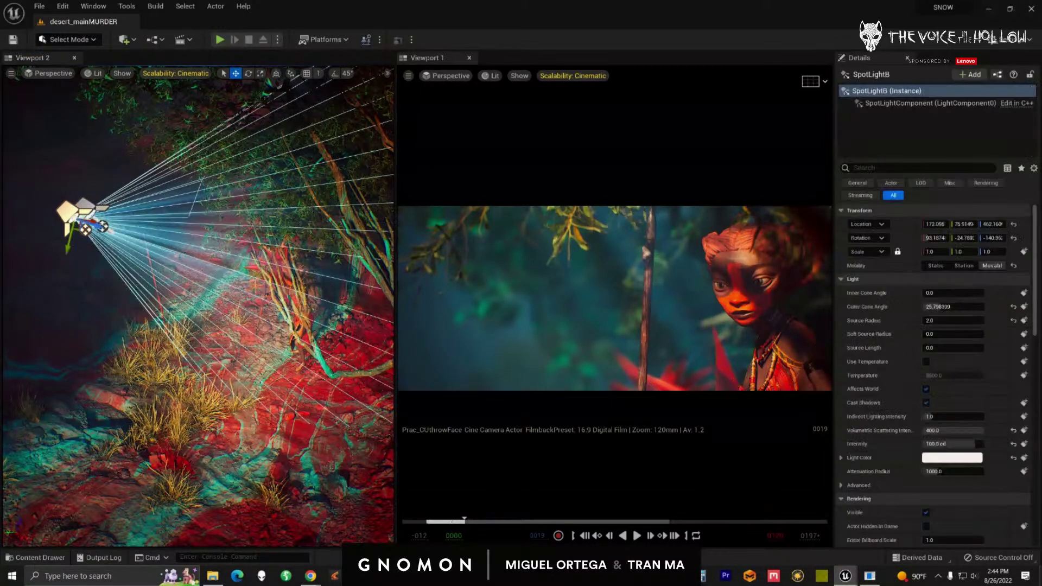
ctrl+click(85, 205)
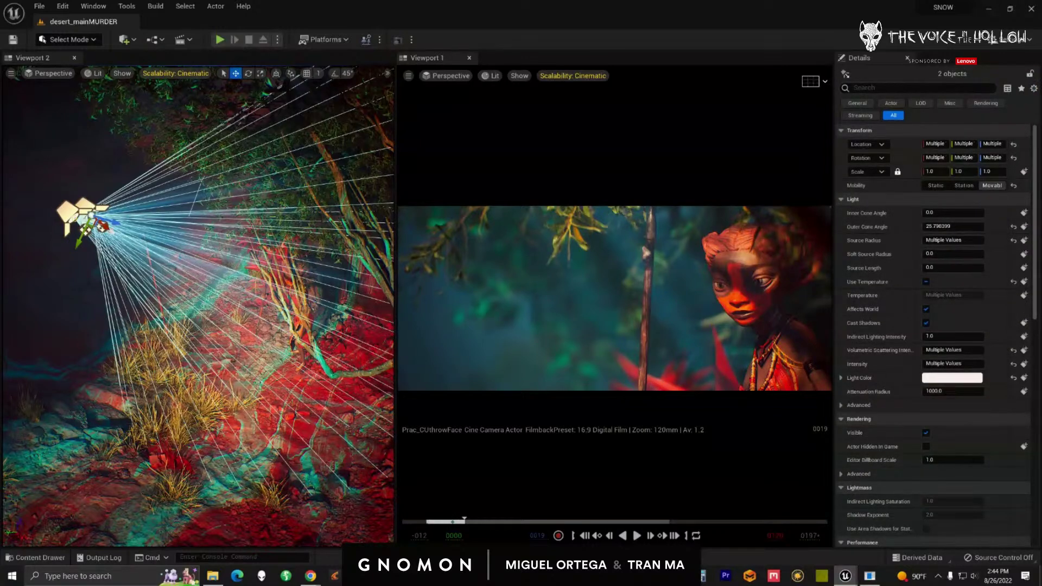
key(h)
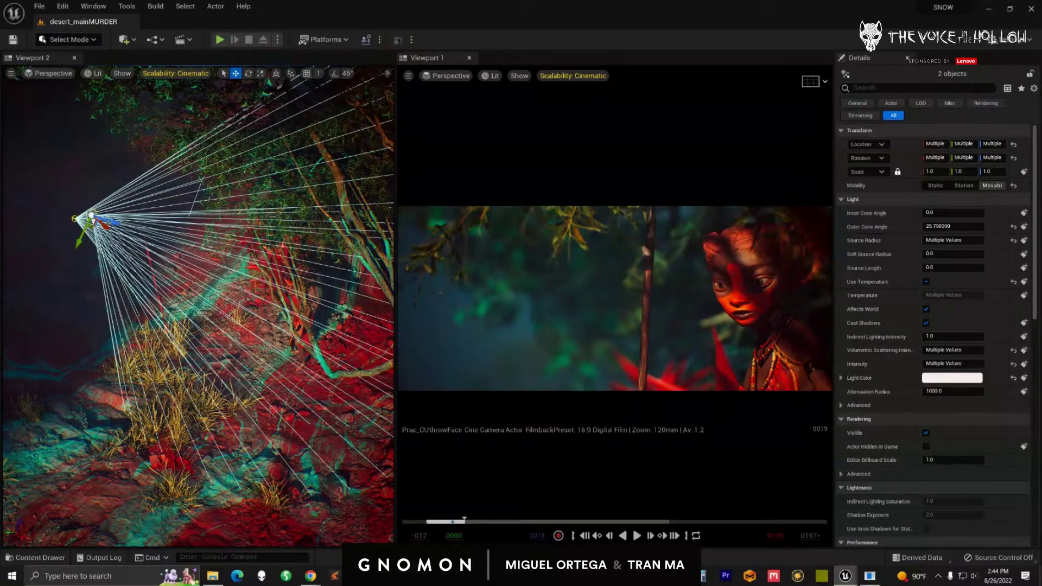
click(85, 228)
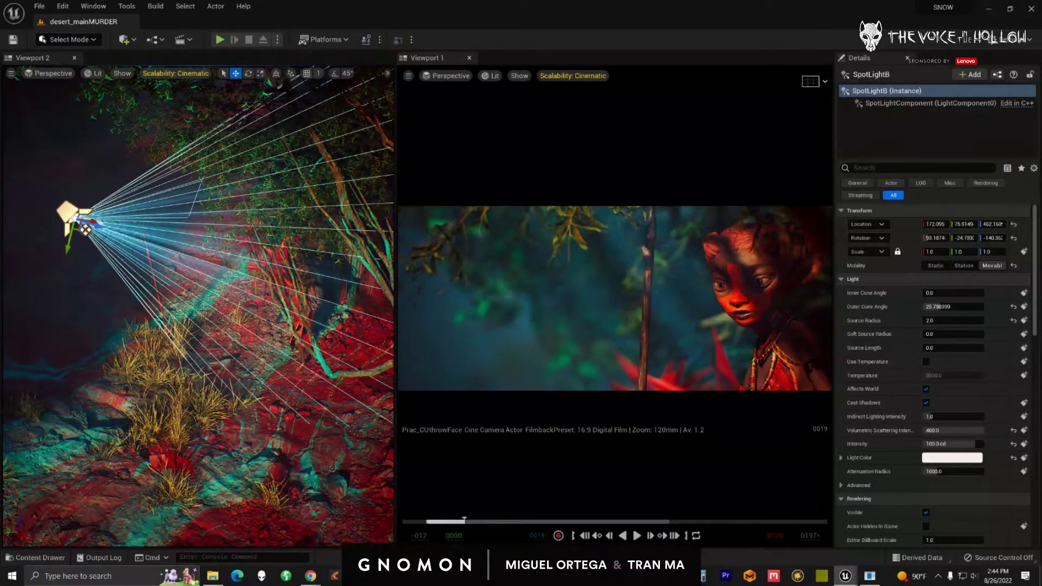
click(85, 230)
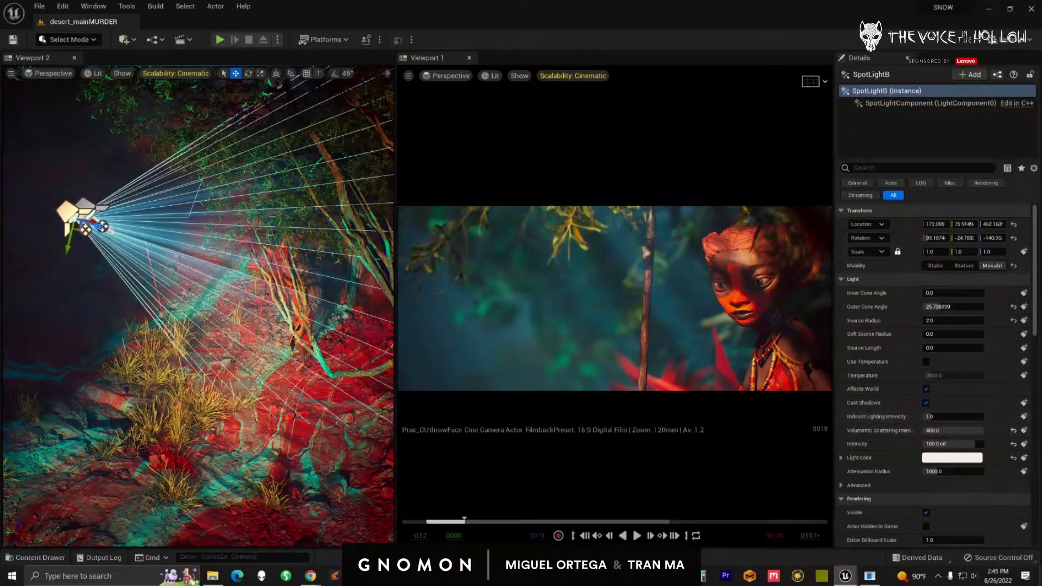
- Toggle SpotLightB off and on repeatedly to compare the shot, leaving its beam on
key(h)
key(shift+h)
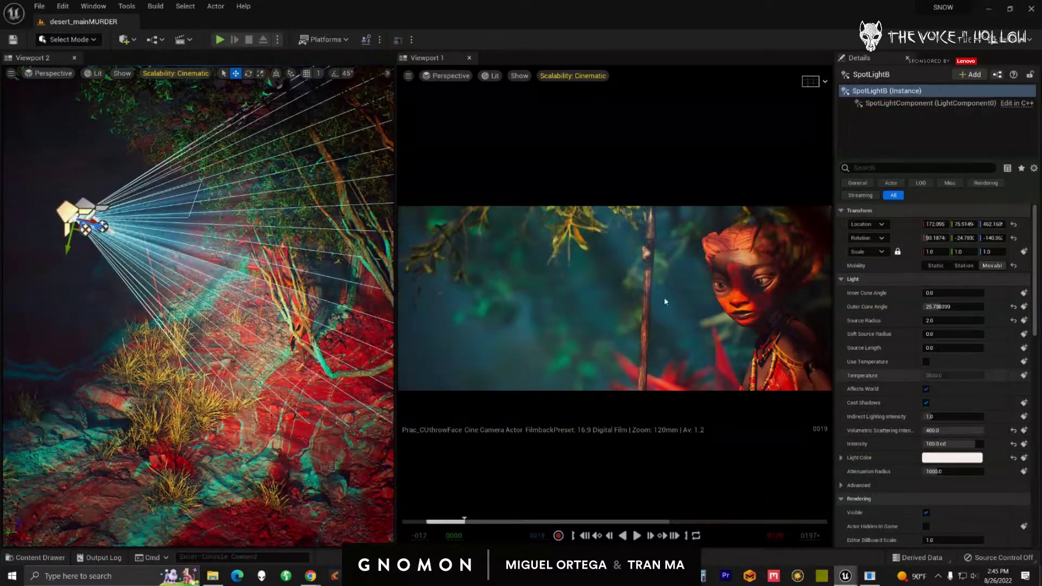
key(h)
key(shift+h)
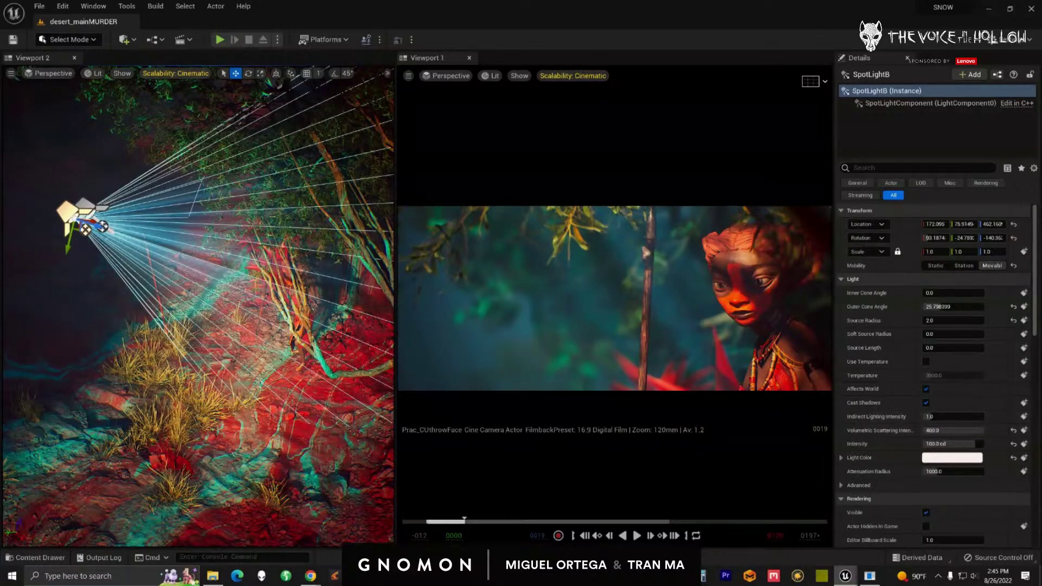
key(h)
key(shift+h)
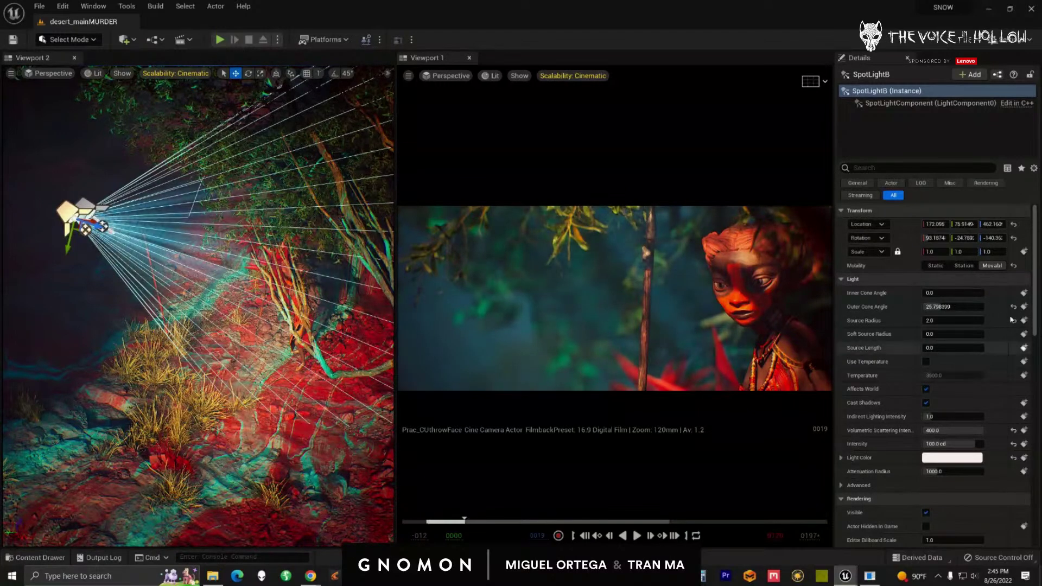
scroll(1008, 320, down, 8)
scroll(1008, 320, up, 4)
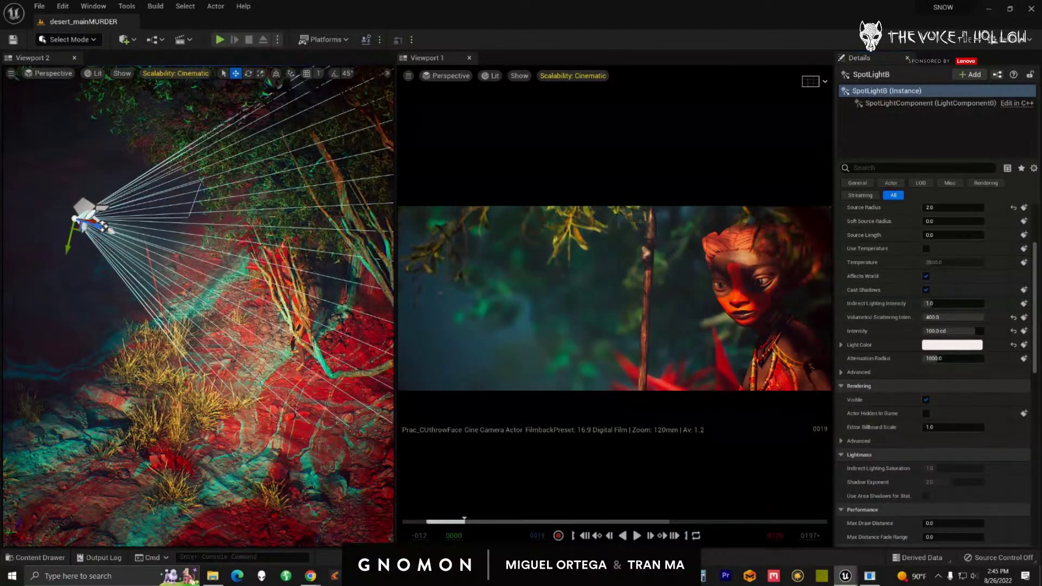
key(shift+h)
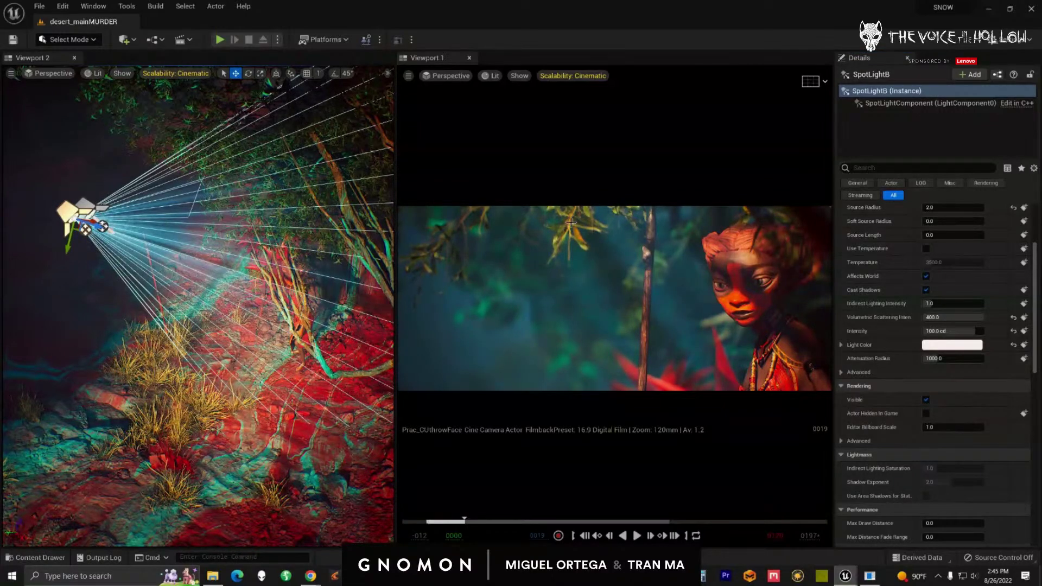
- Select the berry twig leaf and frame it for a closer look
click(570, 223)
key(f)
mouse_move(246, 310)
right_down()
mouse_move(244, 358)
mouse_move(217, 369)
mouse_move(266, 321)
mouse_move(246, 311)
right_up()
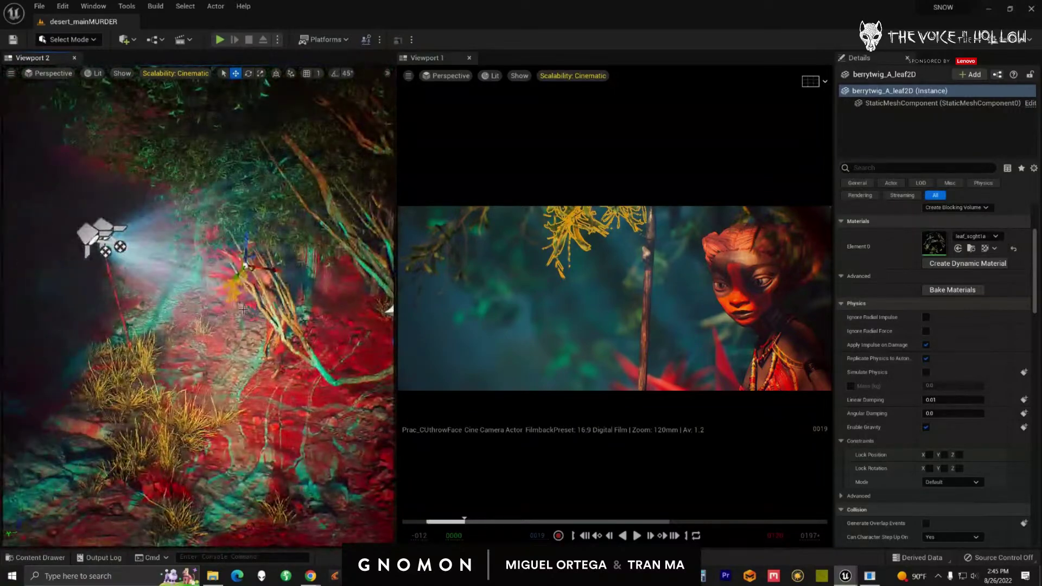
scroll(239, 310, up, 10)
scroll(286, 333, down, 5)
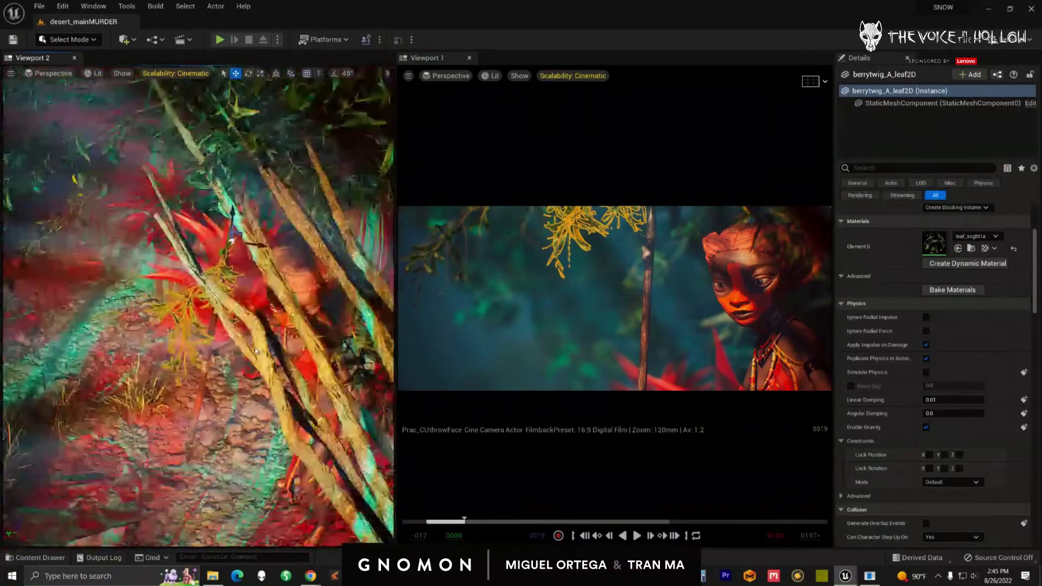
alt+drag(286, 333, 272, 293)
scroll(269, 325, up, 4)
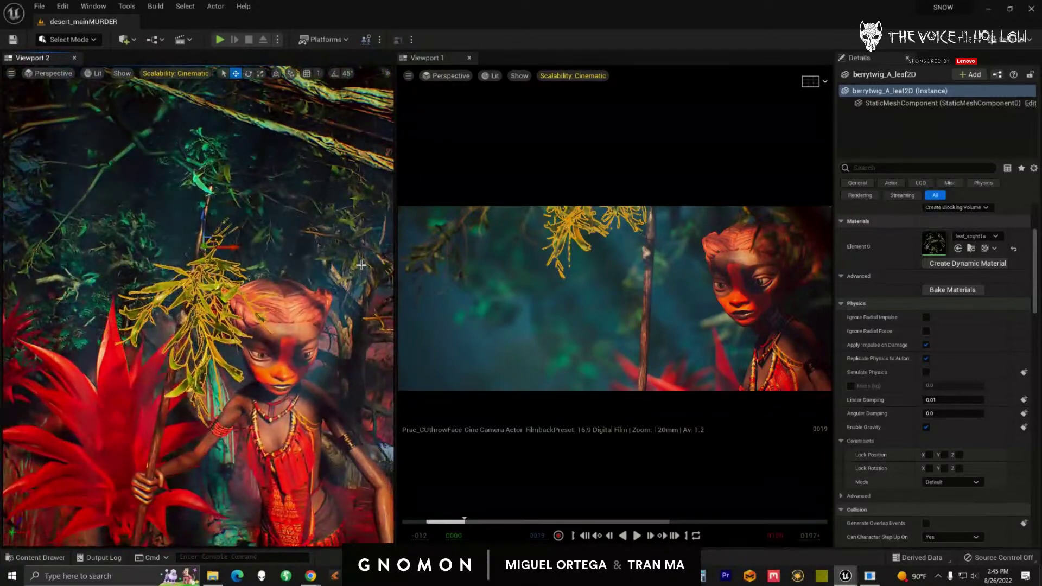
click(319, 358)
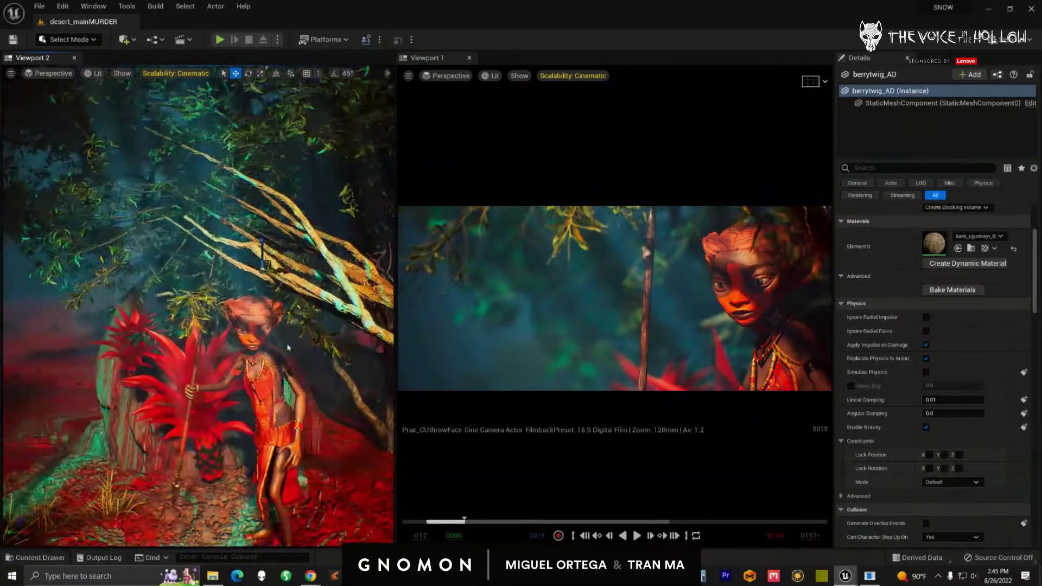
click(437, 255)
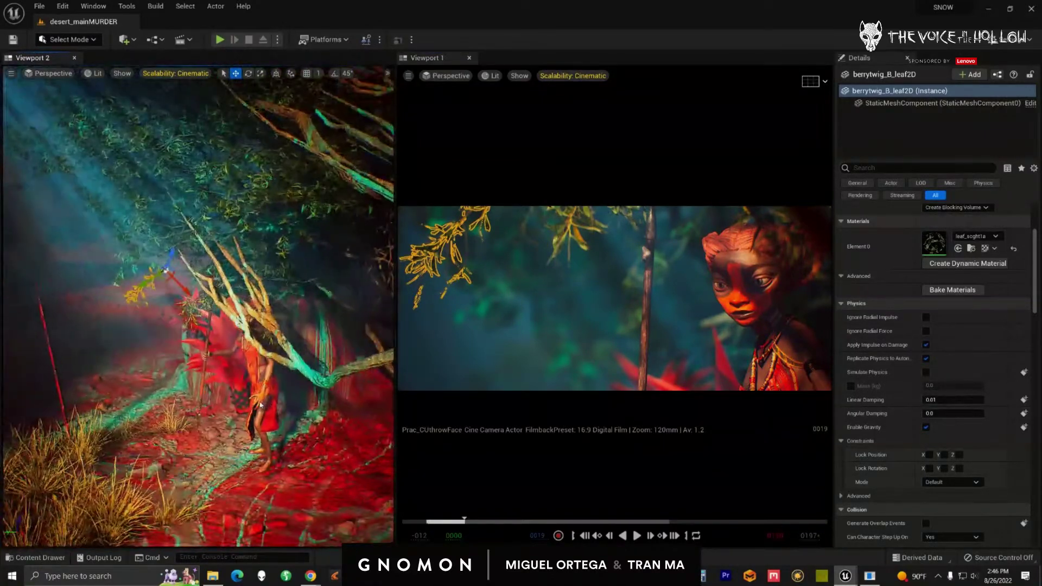
click(291, 268)
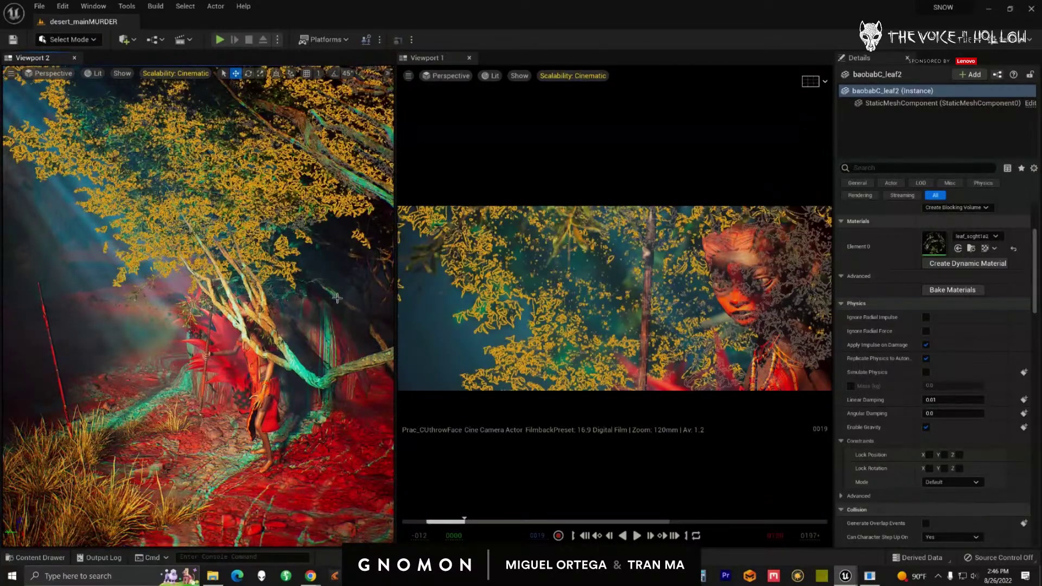
click(249, 353)
alt+drag(275, 361, 290, 404)
scroll(292, 400, up, 5)
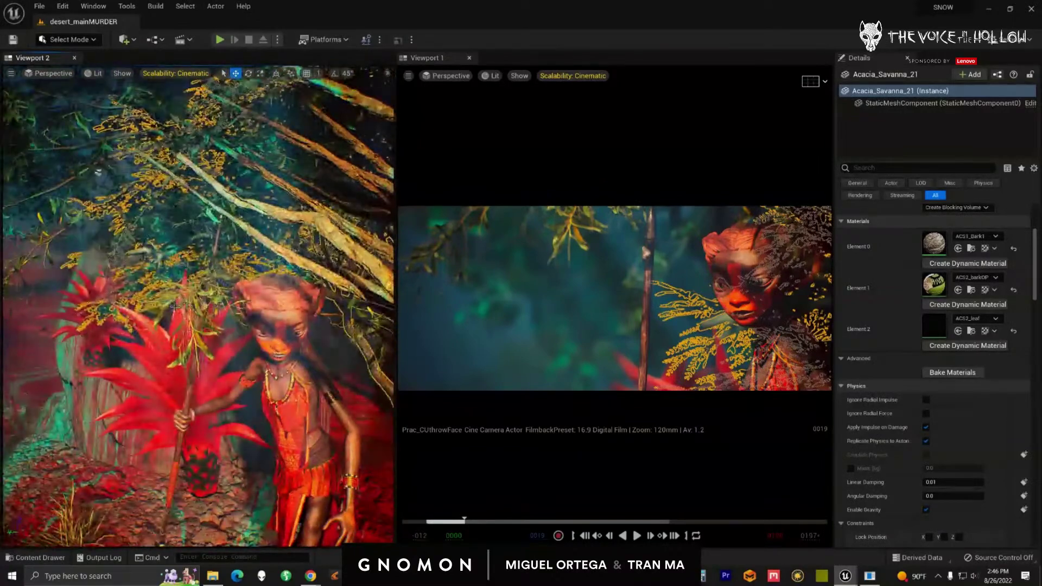
click(204, 331)
alt+right_drag(264, 386, 263, 304)
alt+drag(262, 304, 260, 234)
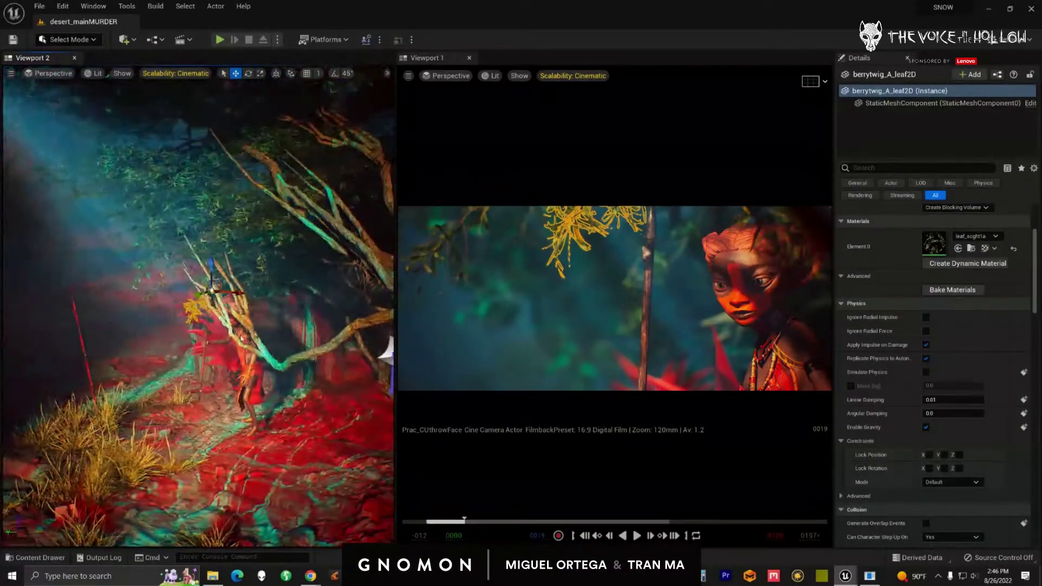
click(186, 306)
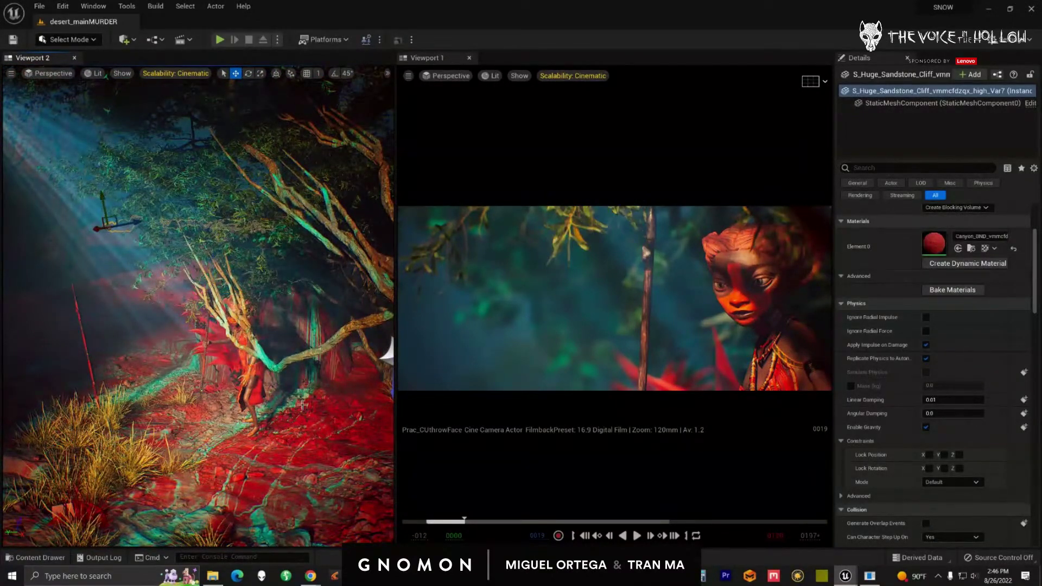
mouse_move(464, 522)
mouse_down()
mouse_move(507, 524)
mouse_move(445, 523)
mouse_move(484, 525)
mouse_move(457, 524)
mouse_up()
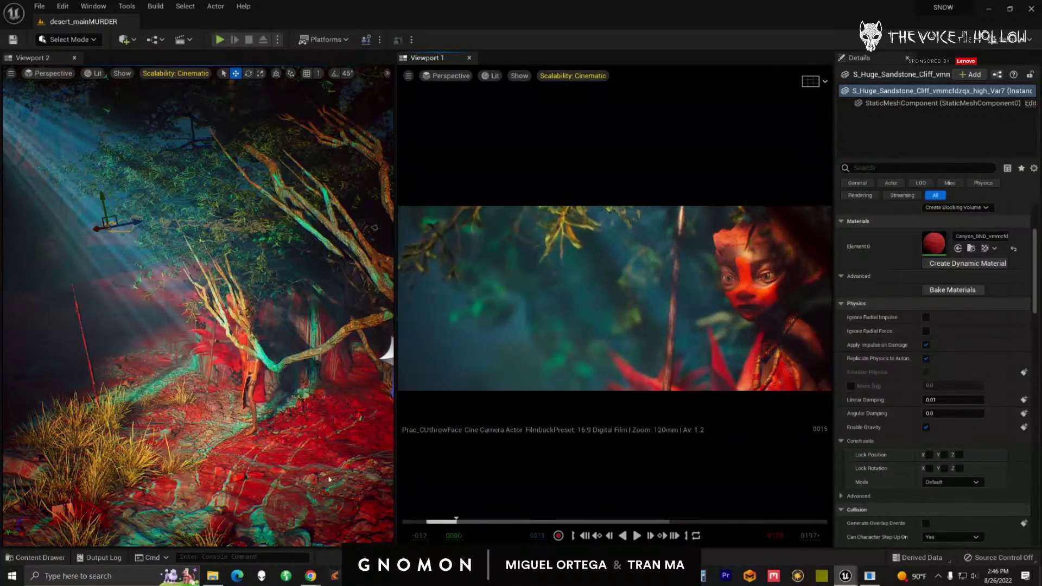
- Scroll the view on the Prac_DodgeSpearA opening frame across the red forest floor
scroll(246, 445, down, 4)
scroll(246, 445, down, 3)
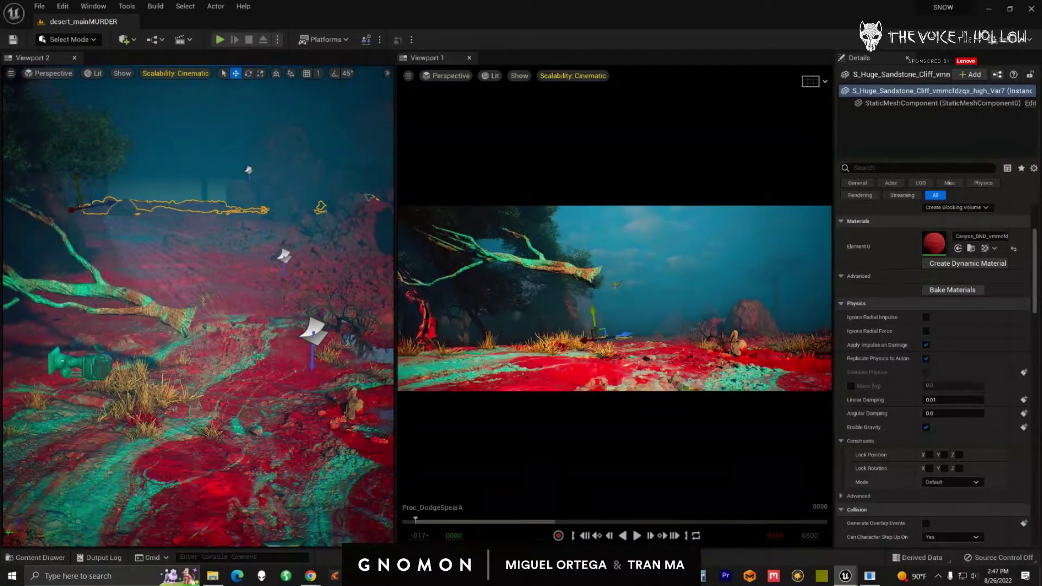
- Scrub through the pullSpear shot, inspecting the girl throwDUCKmasterA and the canyon rocky ground
drag(436, 520, 528, 519)
scroll(244, 381, down, 3)
right_drag(245, 383, 249, 322)
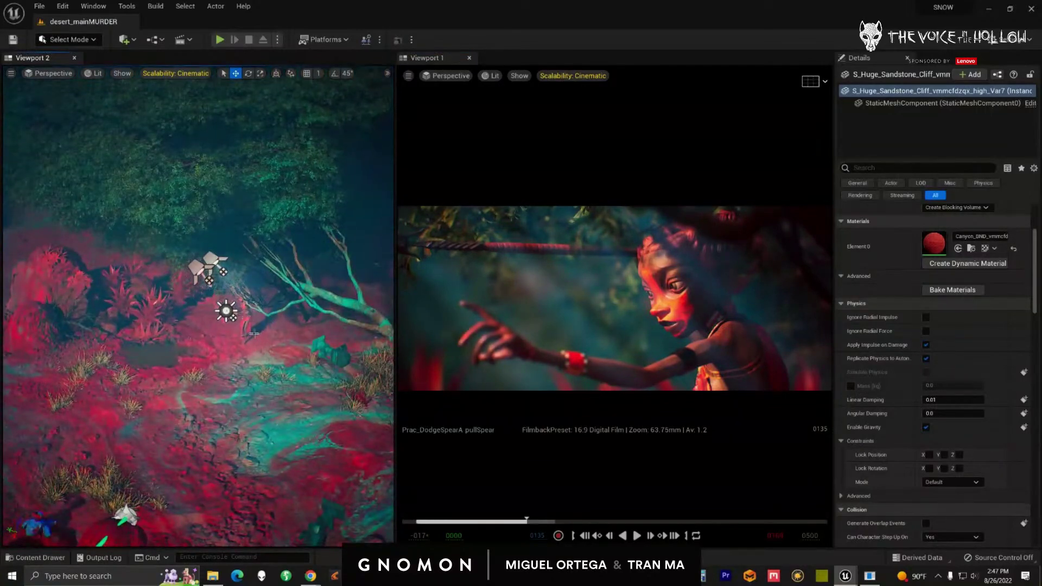
click(250, 326)
scroll(297, 420, up, 1)
mouse_move(258, 419)
right_down()
mouse_move(234, 422)
mouse_move(266, 414)
right_up()
mouse_move(525, 522)
mouse_down()
mouse_move(453, 521)
mouse_move(564, 519)
mouse_move(501, 517)
mouse_move(544, 515)
mouse_up()
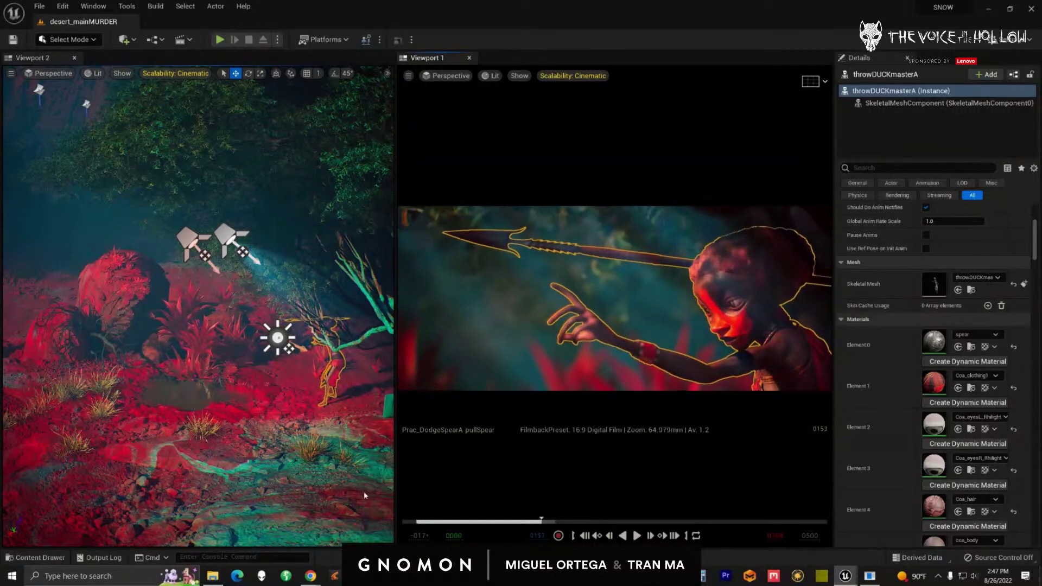
click(328, 491)
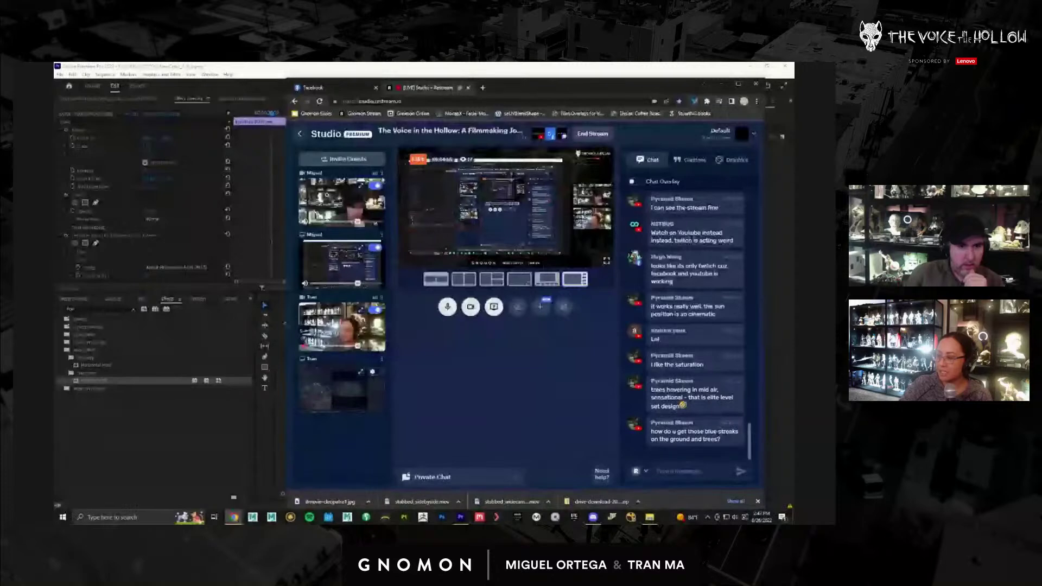
- Push the Restream browser onto the other monitor and bring the YouTube window over Premiere
drag(622, 90, 889, 175)
drag(619, 172, 794, 180)
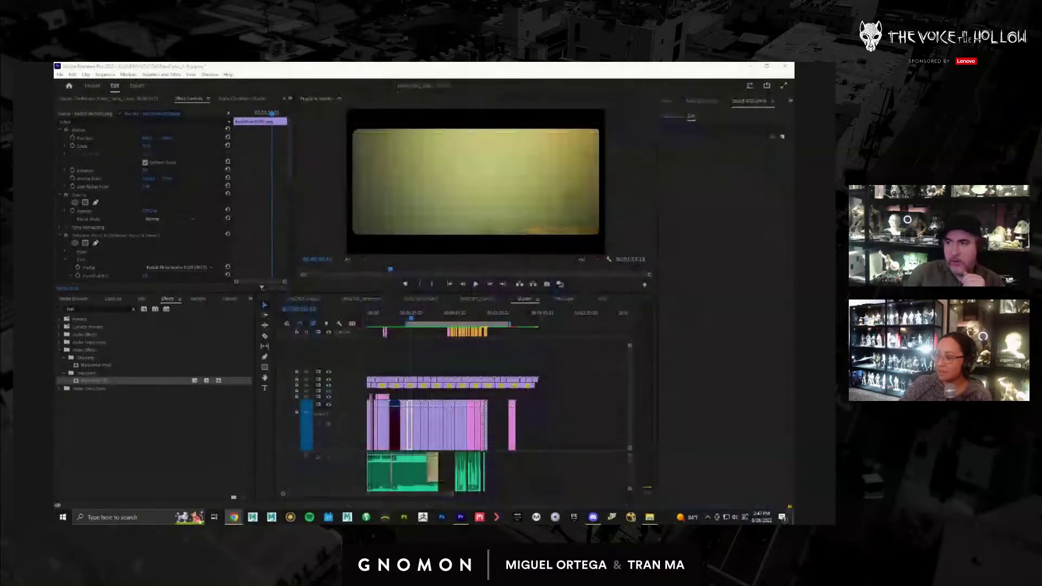
drag(794, 228, 480, 159)
- Play the Black Sabbath horse-riding clip full screen from the start, then exit and minimise Chrome
click(521, 373)
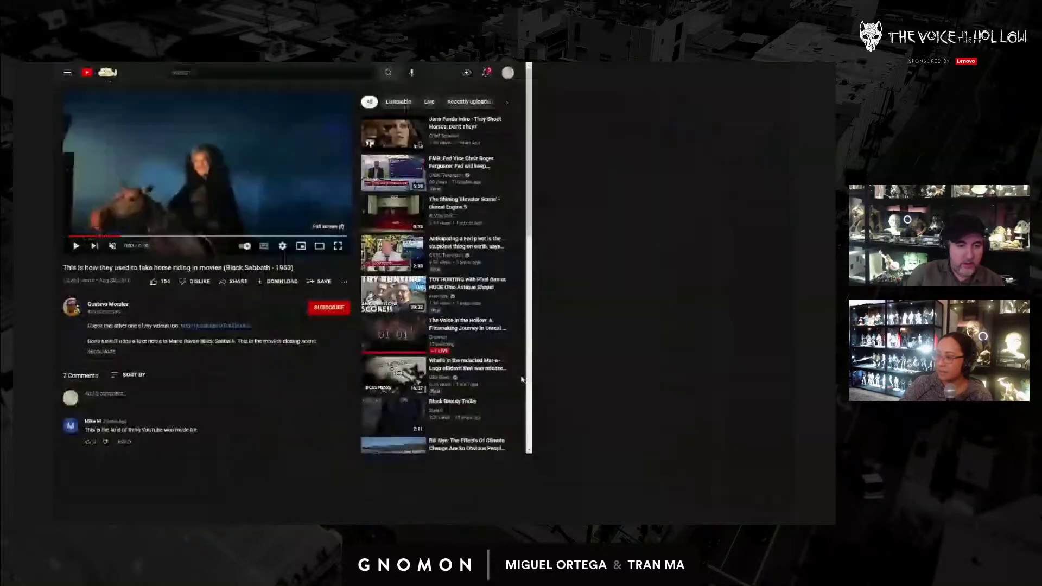
click(64, 503)
click(76, 514)
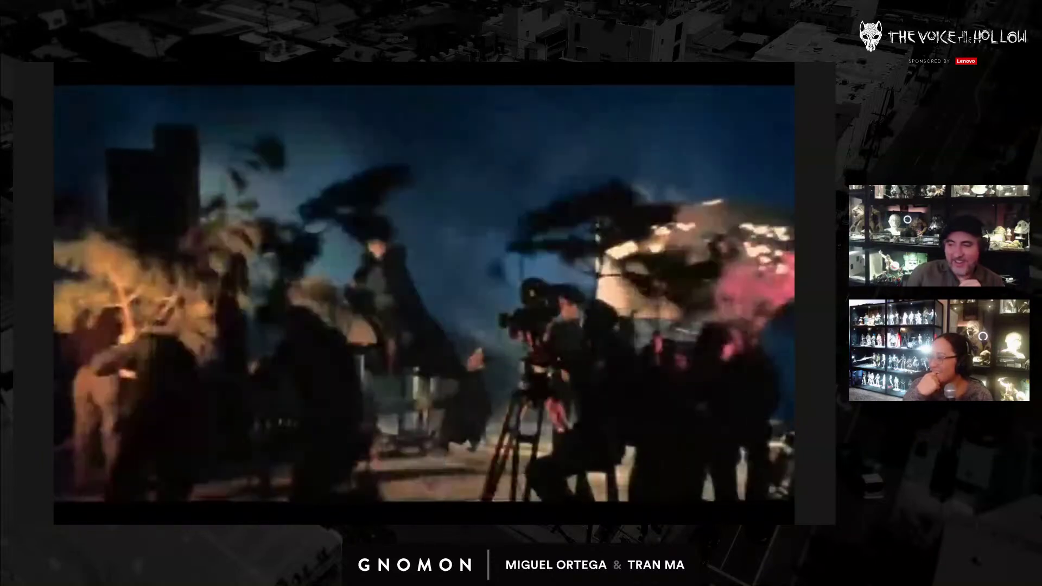
key(Escape)
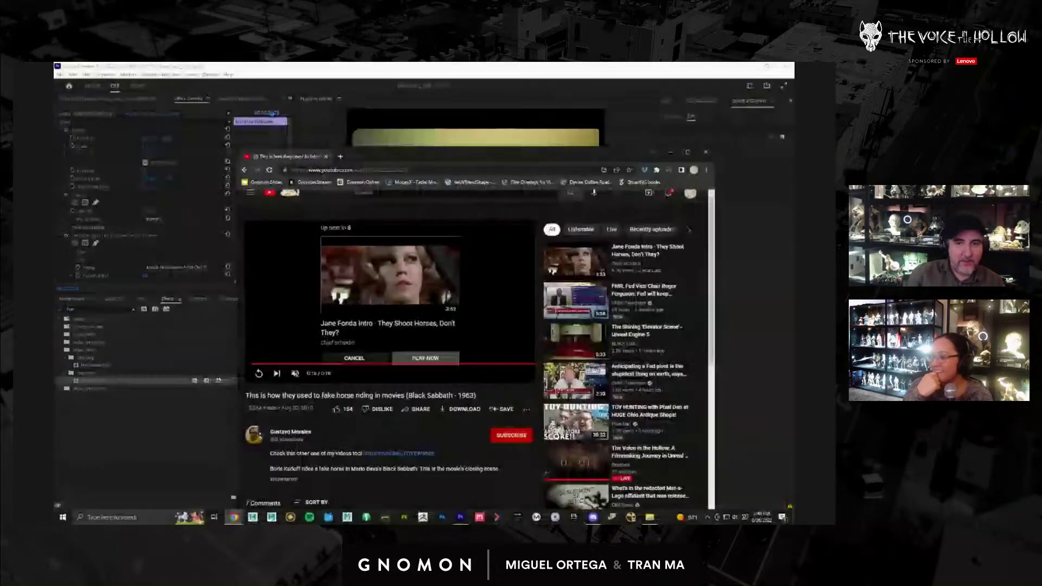
click(670, 153)
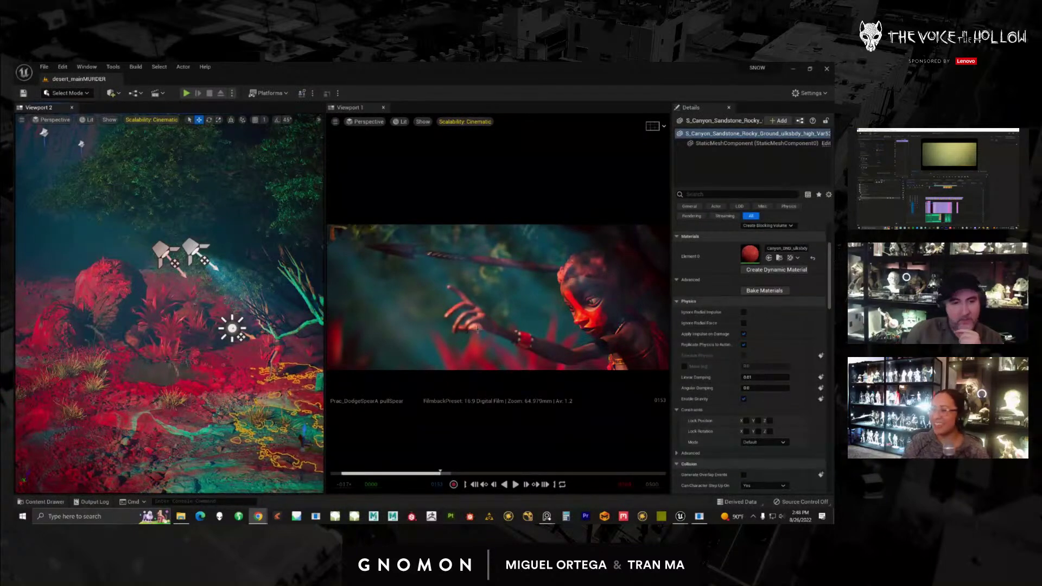
- Frame and orbit around the Swirl_master_B11 decal, then open Place Actors at Visual Effects
mouse_move(258, 365)
right_down()
mouse_move(304, 396)
mouse_move(271, 372)
right_up()
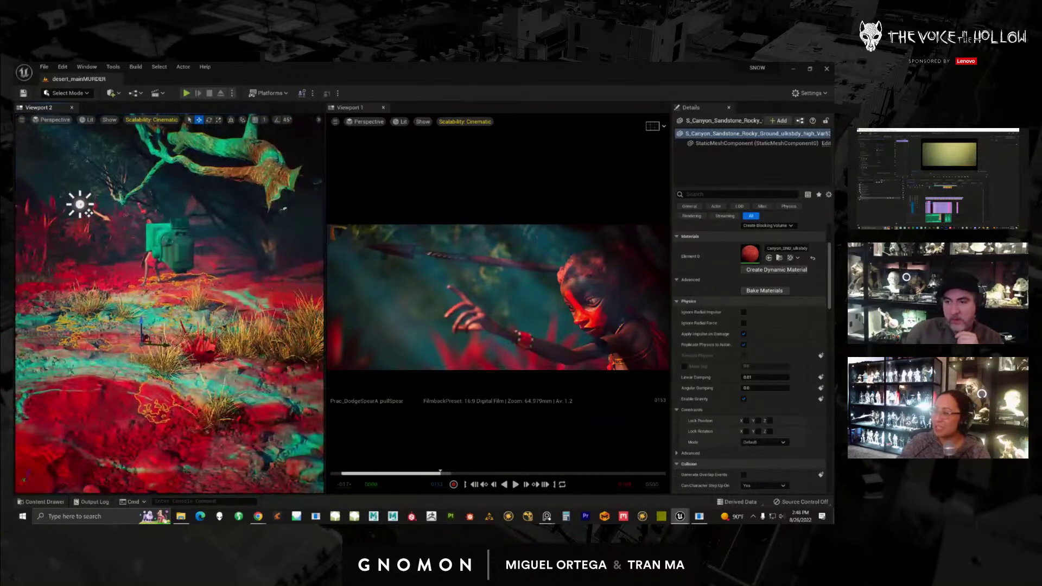
key(alt+Tab)
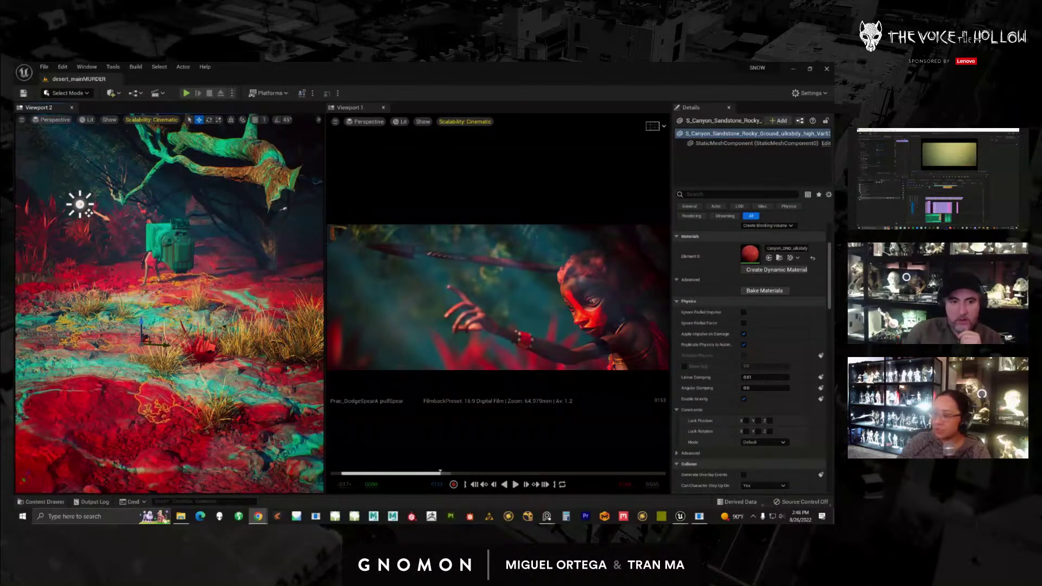
key(alt+Tab)
key(f)
alt+drag(130, 388, 205, 350)
alt+drag(194, 361, 137, 248)
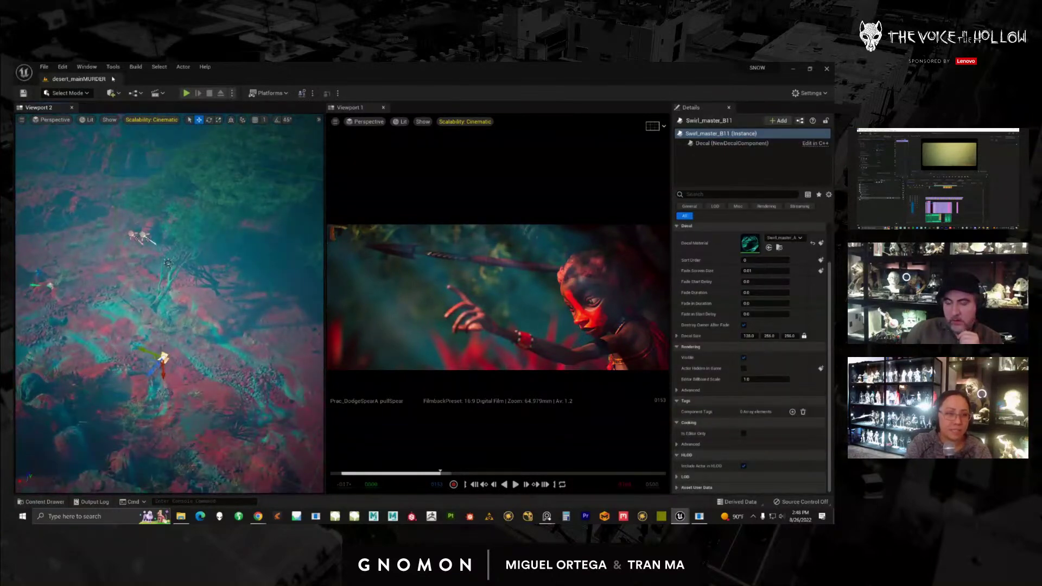
click(87, 66)
click(123, 195)
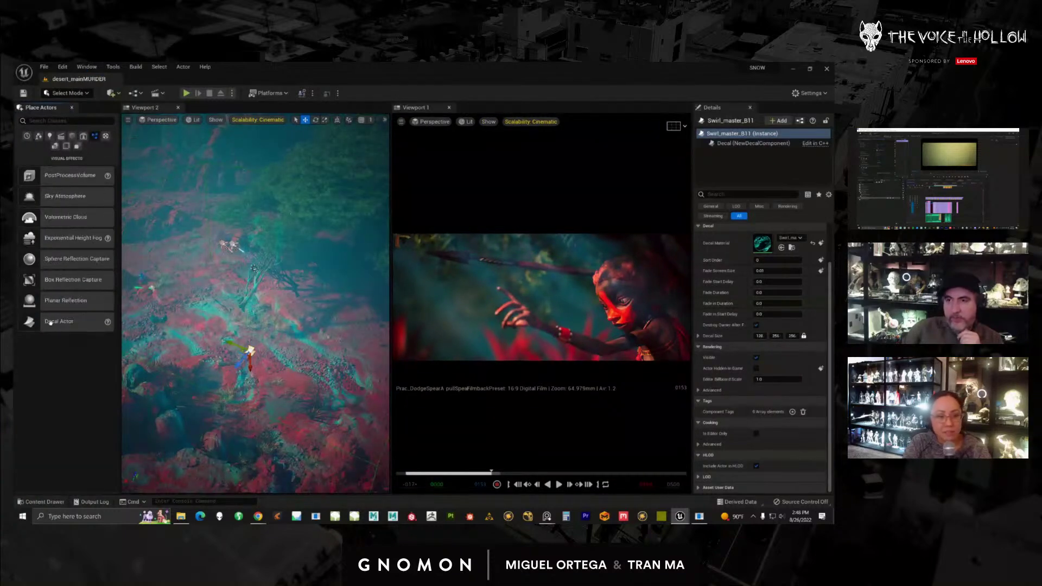
- Drop a new Decal Actor into Viewport 2 and slide it along X onto the ground
drag(50, 321, 204, 320)
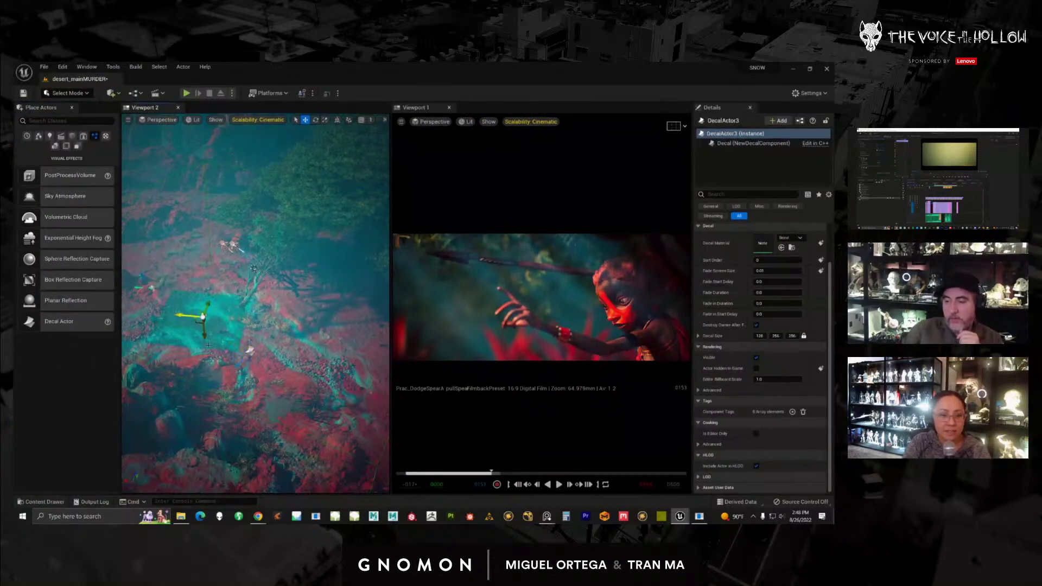
scroll(185, 338, up, 5)
drag(165, 345, 159, 297)
right_drag(214, 295, 182, 262)
drag(245, 348, 251, 374)
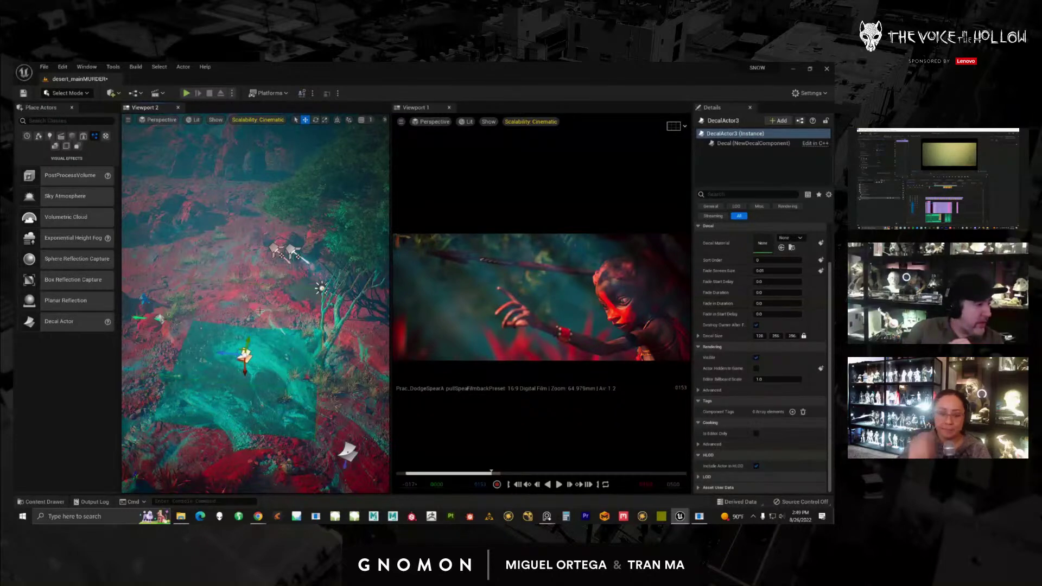
- Look toward the horizon and cliffs, and undo an accidental Alt-drag duplicate of the decal
alt+drag(259, 311, 212, 370)
alt+right_drag(227, 386, 218, 348)
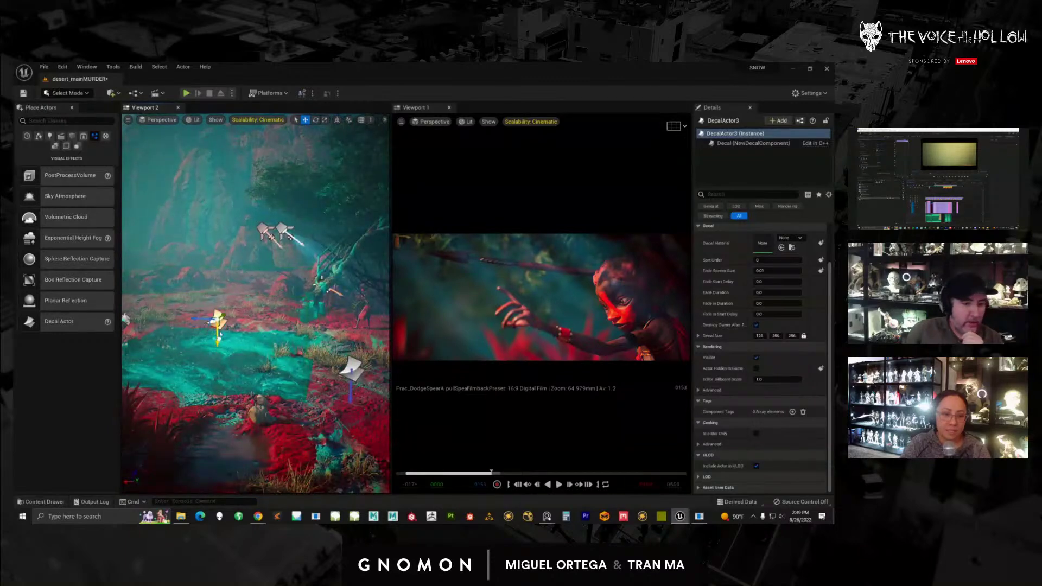
alt+drag(218, 346, 257, 380)
key(ctrl+z)
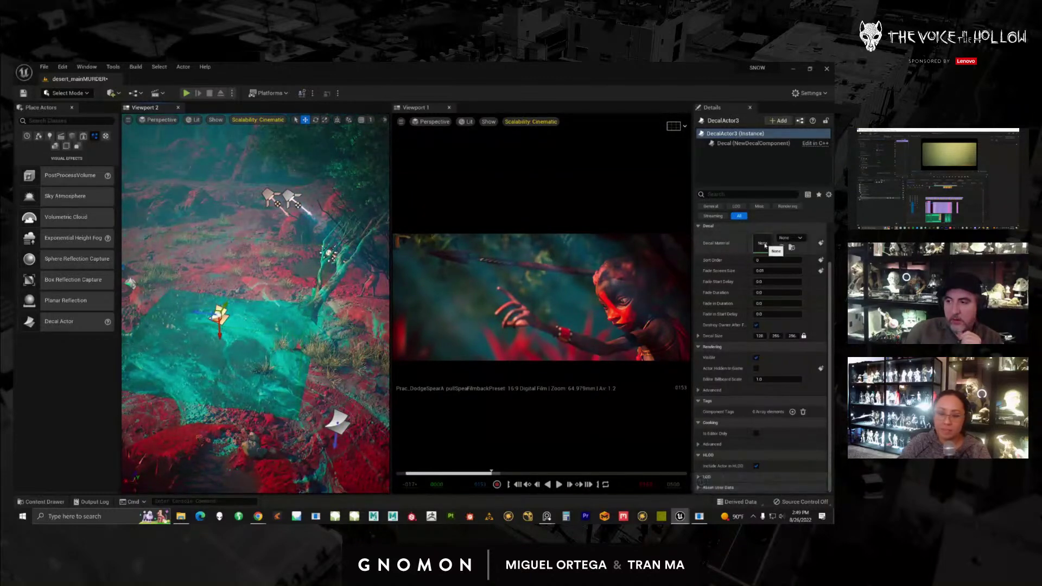
- Select the Swirl_master_B11 decal and bring up the Swirl_master_A7 material instance
right_drag(282, 384, 294, 402)
click(349, 417)
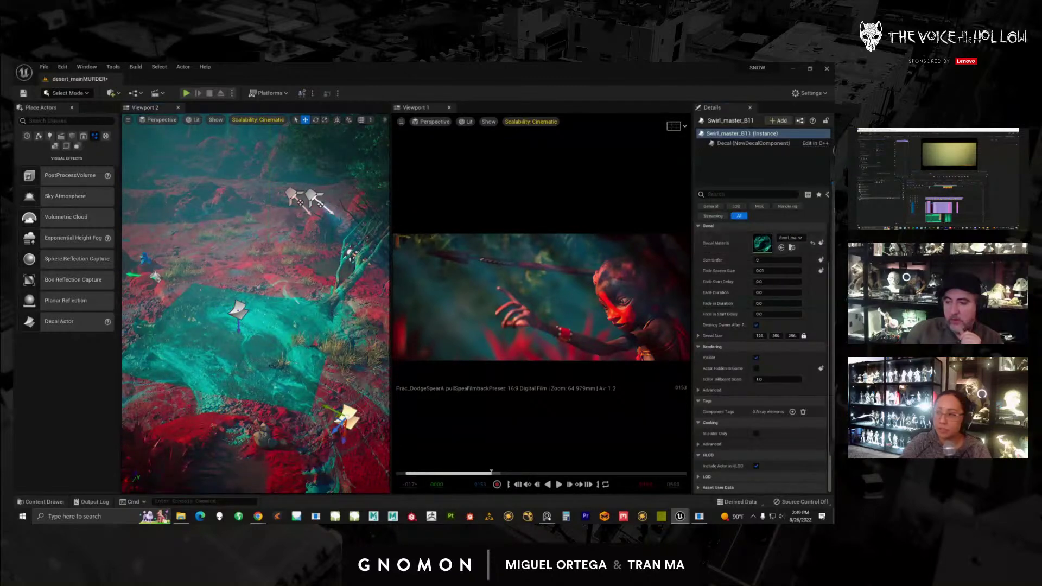
drag(834, 140, 575, 117)
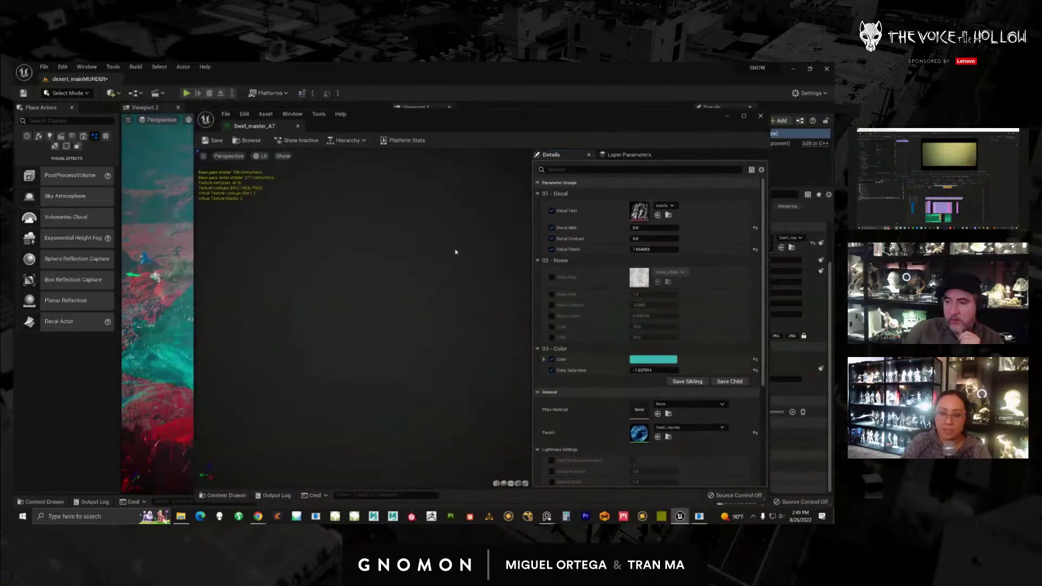
- Check the Swirl_master parent material's Deferred Decal blend mode, then move its editor off screen
drag(481, 108, 833, 111)
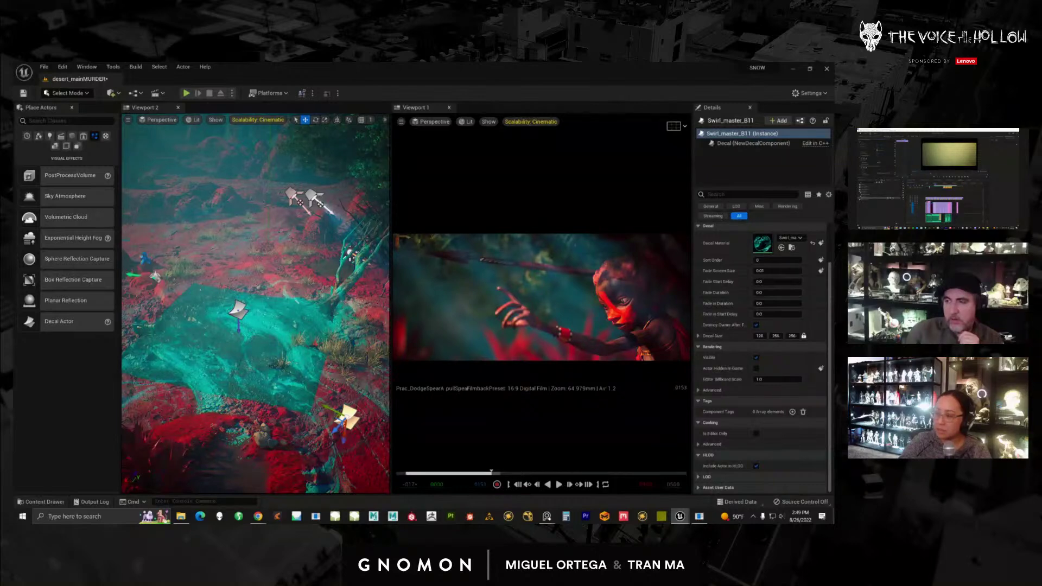
drag(1041, 128, 521, 102)
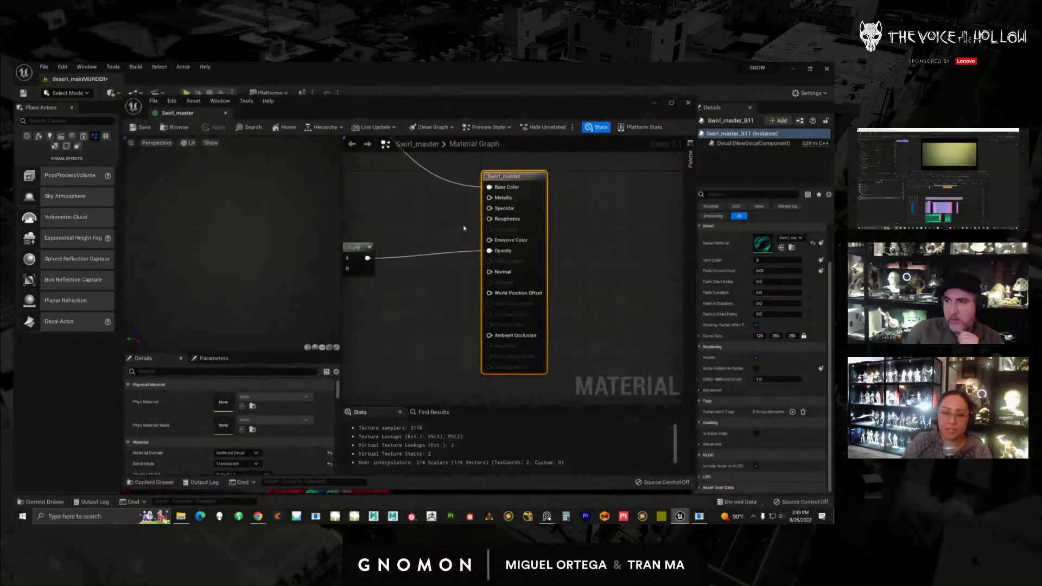
drag(254, 353, 251, 248)
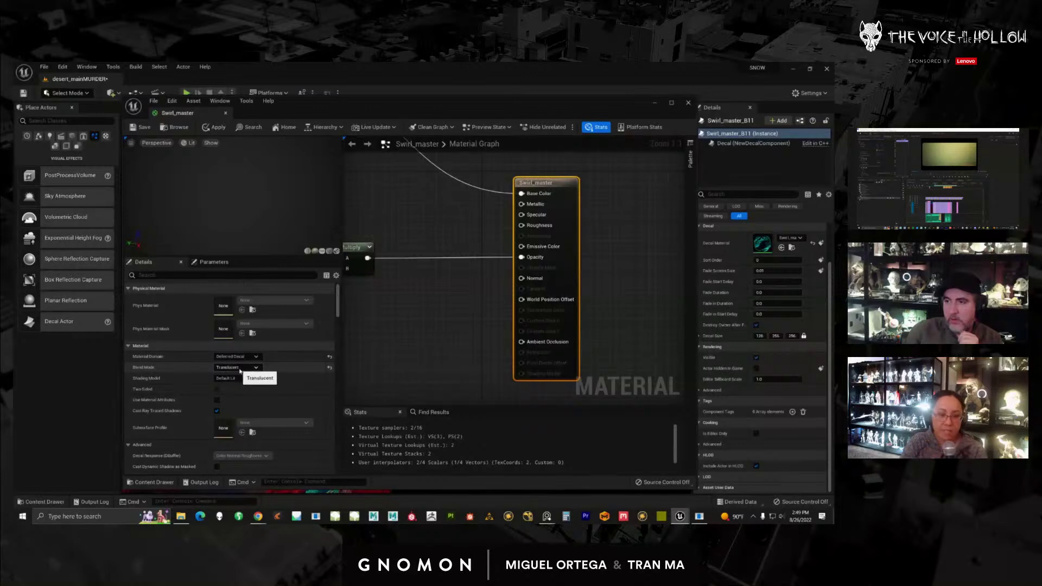
drag(561, 261, 576, 261)
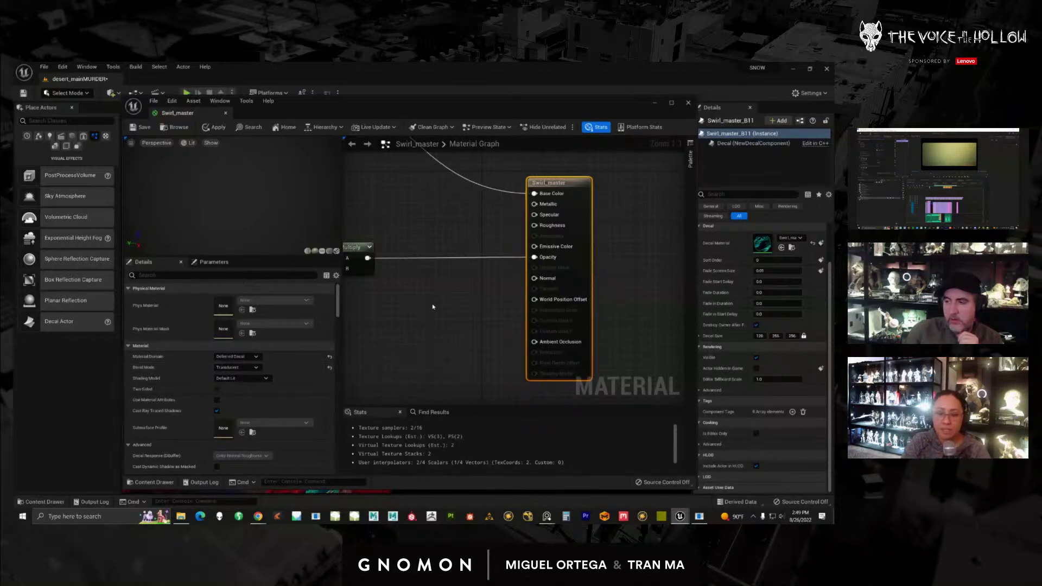
drag(486, 111, 833, 124)
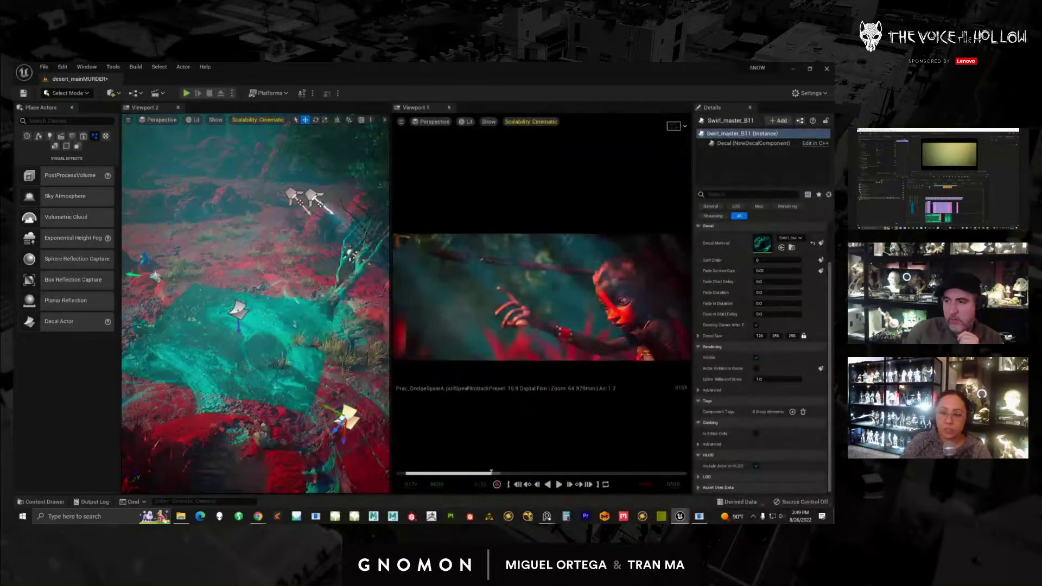
- Assign Swirl_master as DecalActor3's Decal Material from the Content Browser
click(238, 311)
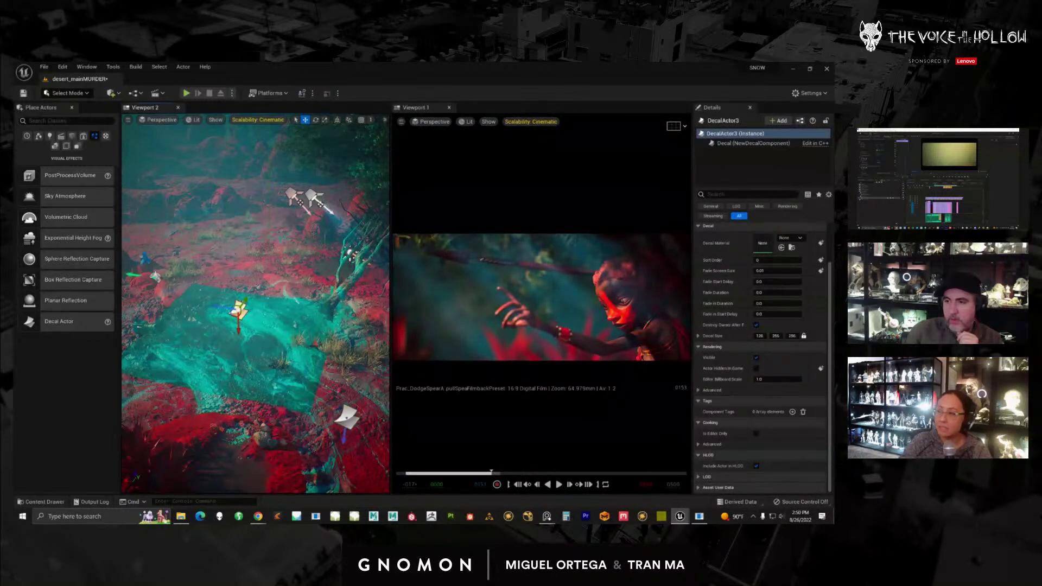
drag(613, 128, 380, 129)
drag(436, 451, 762, 243)
drag(529, 131, 1037, 132)
alt+drag(271, 293, 239, 323)
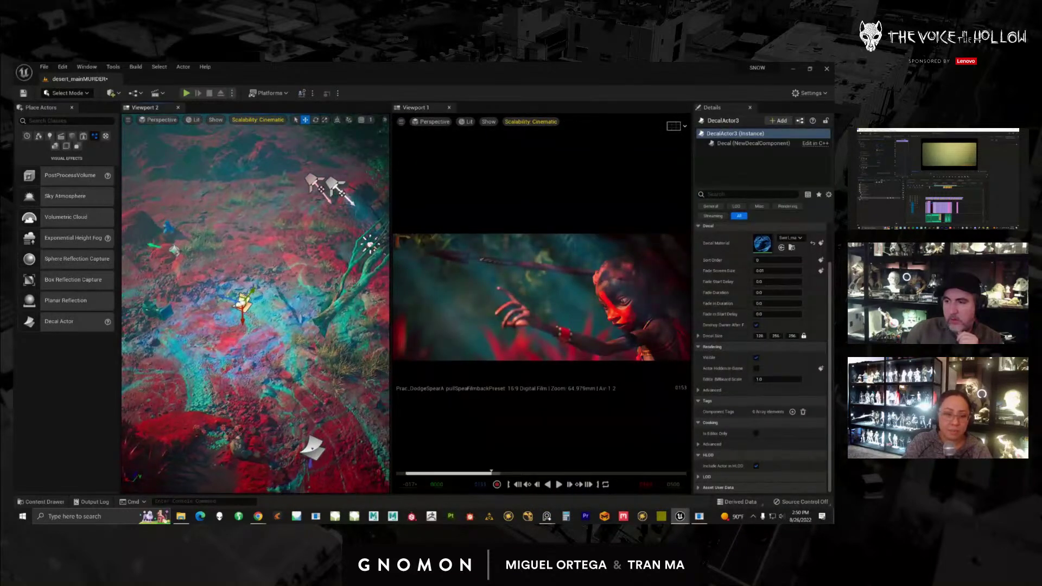
- Move and scale the swirl decal on the red ground, then delete DecalActor3
drag(271, 268, 263, 336)
key(r)
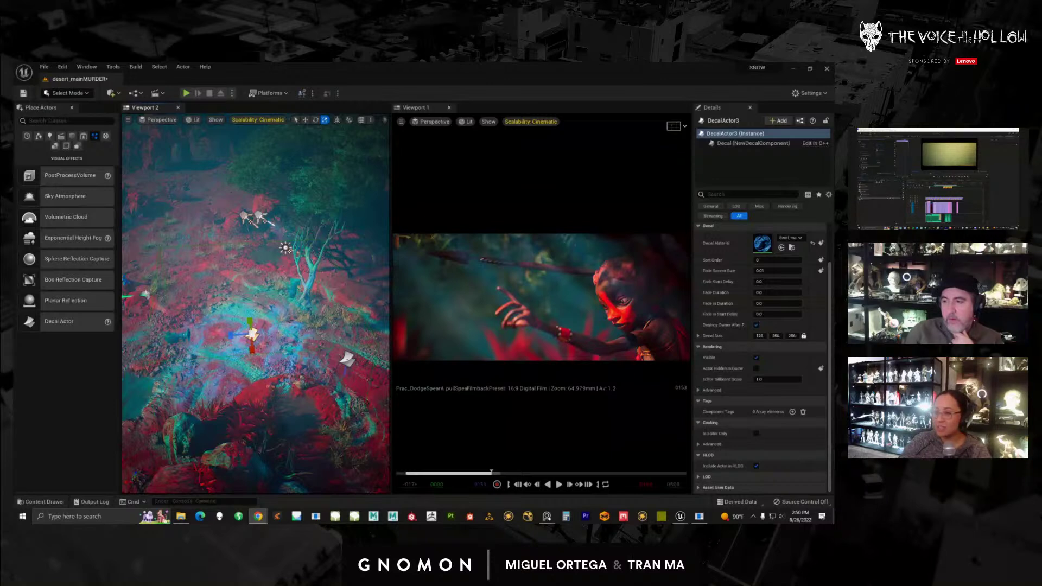
key(Delete)
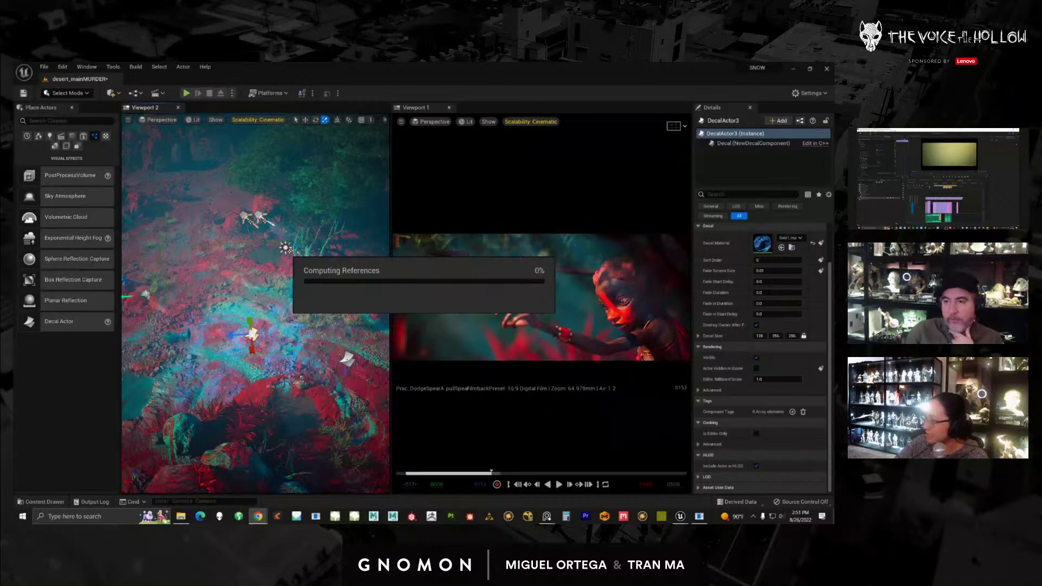
- Deselect the decal, fly Viewport 2 toward the trees, and select throwDUCKmasterA
key(Escape)
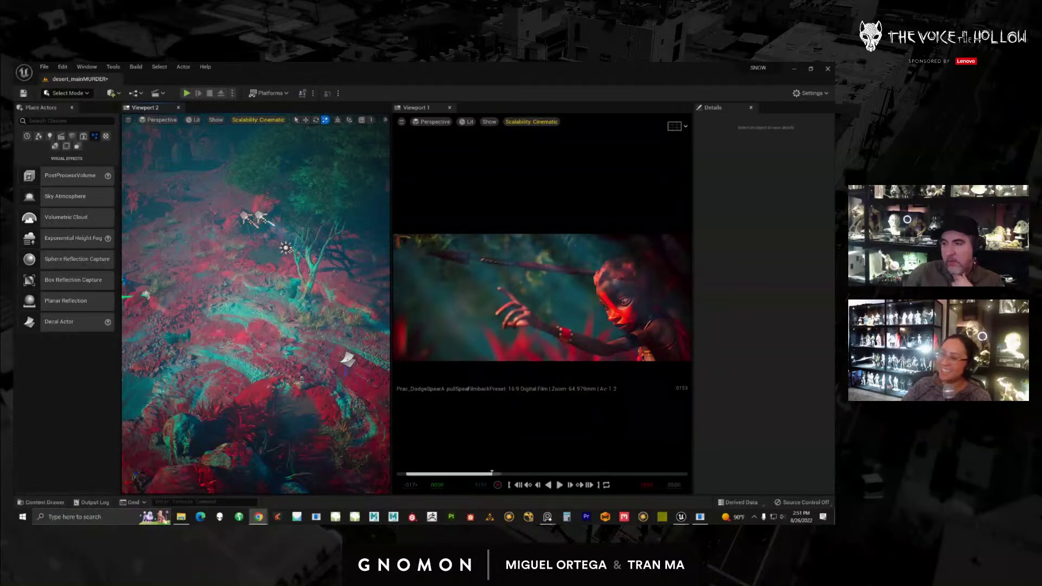
alt+drag(323, 347, 307, 268)
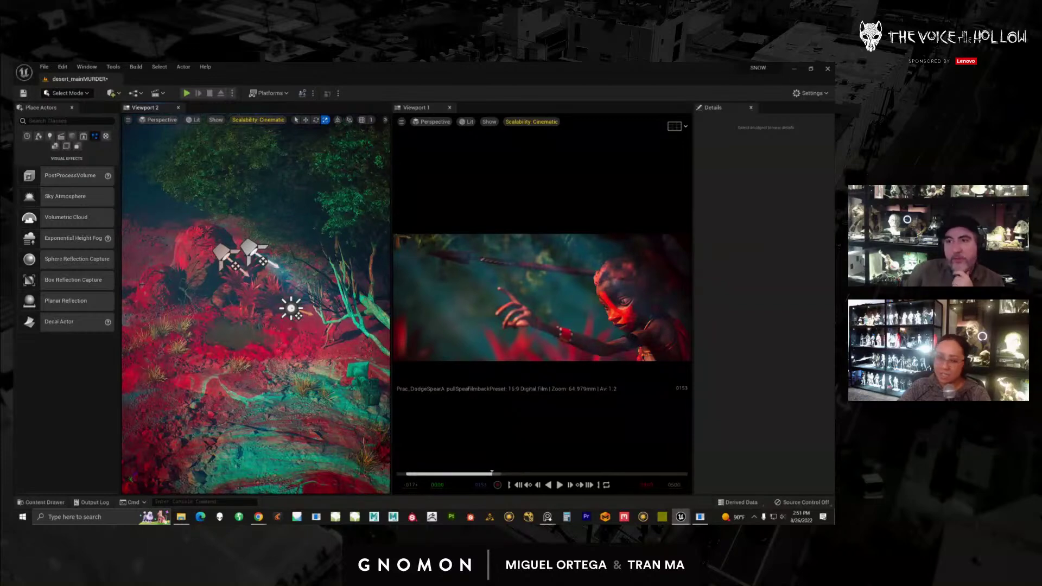
scroll(326, 387, up, 3)
right_drag(323, 387, 247, 418)
click(299, 368)
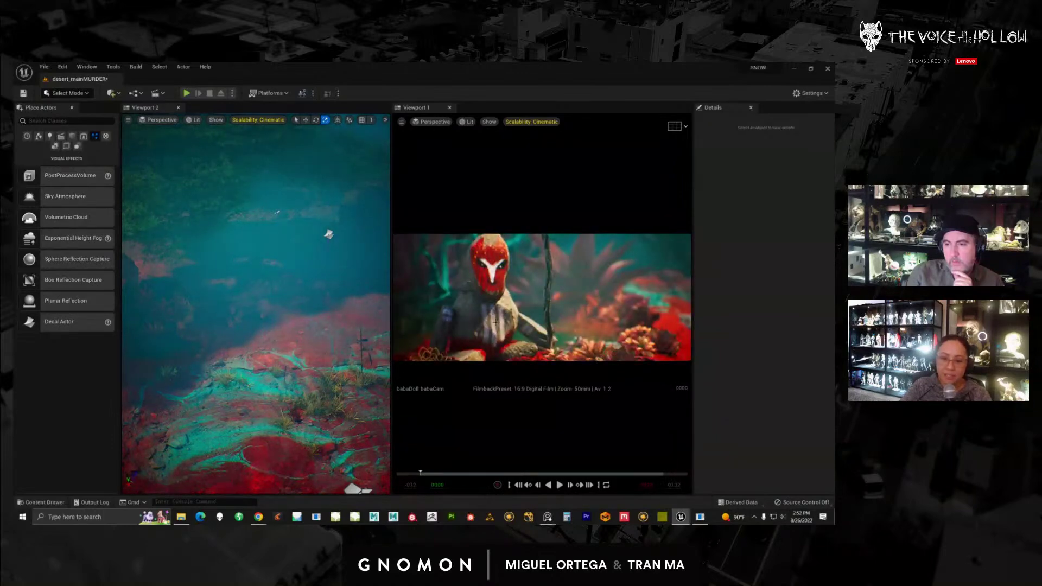
- Select and frame babaRock, then close the Place Actors panel to widen the view
click(495, 322)
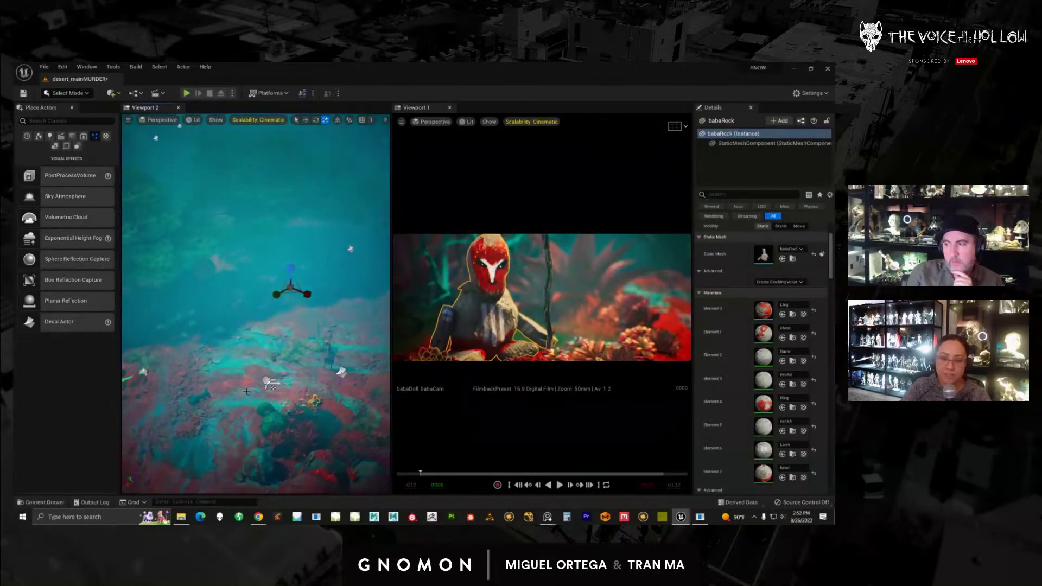
key(f)
alt+drag(308, 381, 299, 419)
scroll(296, 415, down, 10)
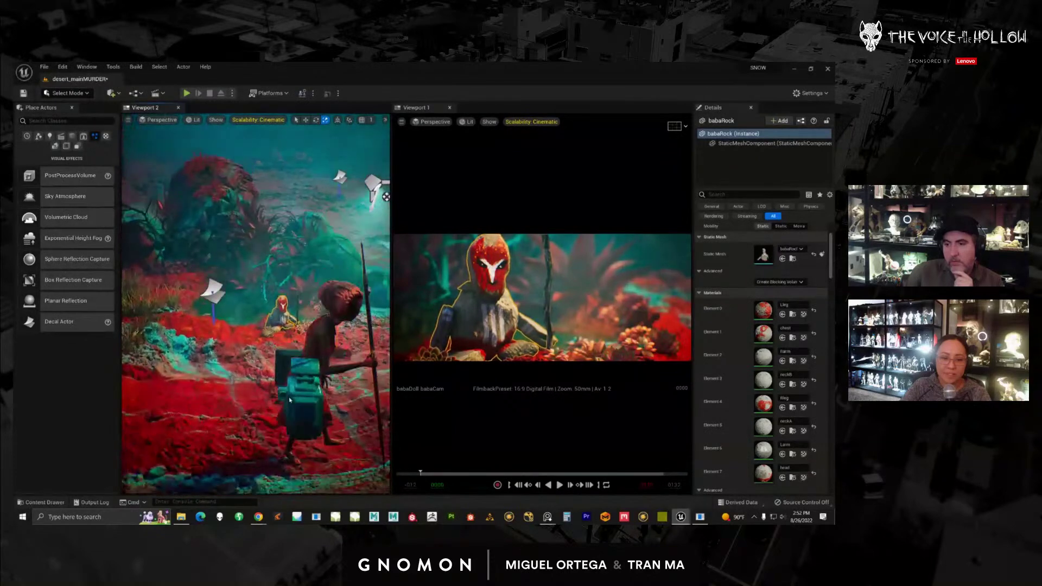
click(72, 107)
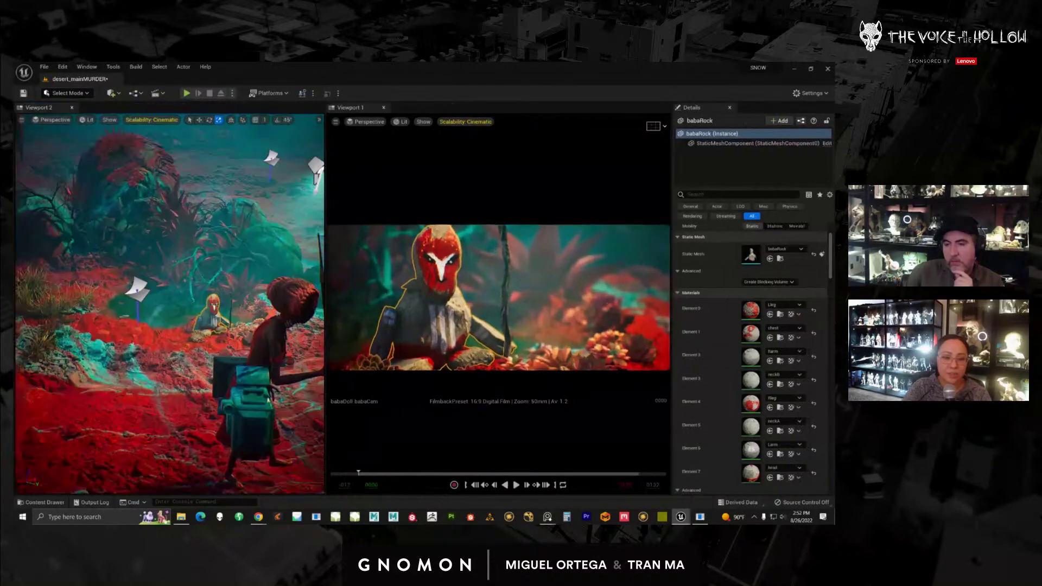
scroll(289, 334, up, 5)
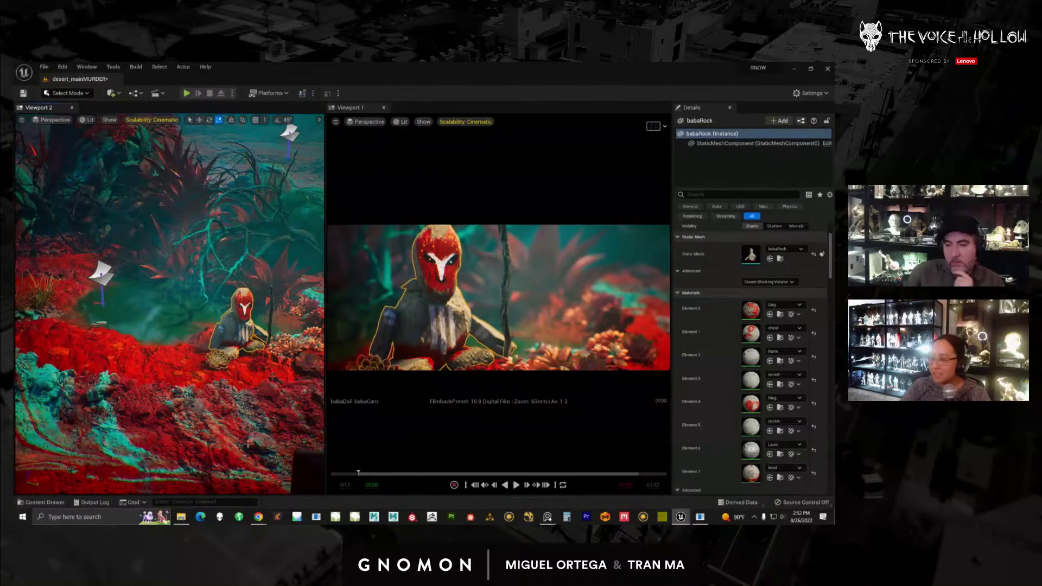
- Orbit babaRock and circle the rocks, ground and flowers beside the doll, then clear the loops
right_drag(267, 406, 249, 393)
key(f)
alt+drag(235, 420, 285, 419)
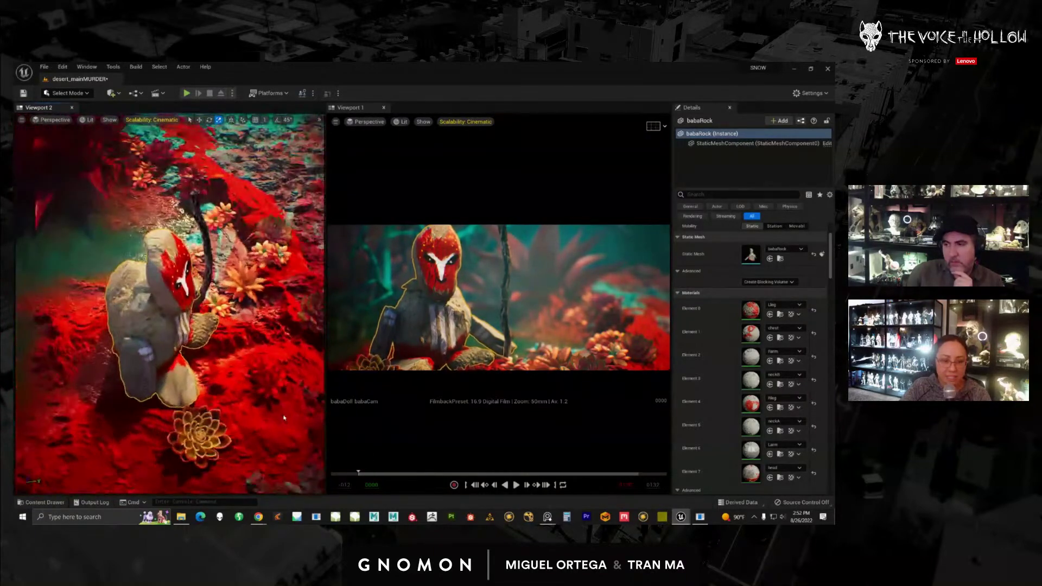
scroll(285, 419, up, 4)
scroll(282, 418, down, 3)
scroll(280, 416, down, 3)
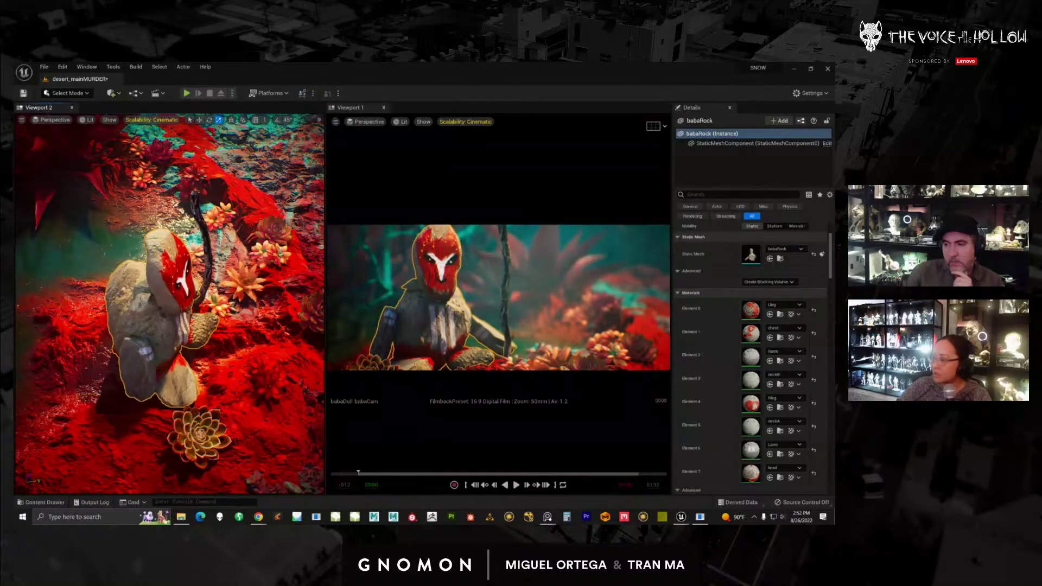
mouse_move(265, 306)
mouse_down()
mouse_move(294, 359)
mouse_move(271, 304)
mouse_up()
mouse_move(217, 349)
mouse_down()
mouse_move(272, 320)
mouse_move(209, 365)
mouse_up()
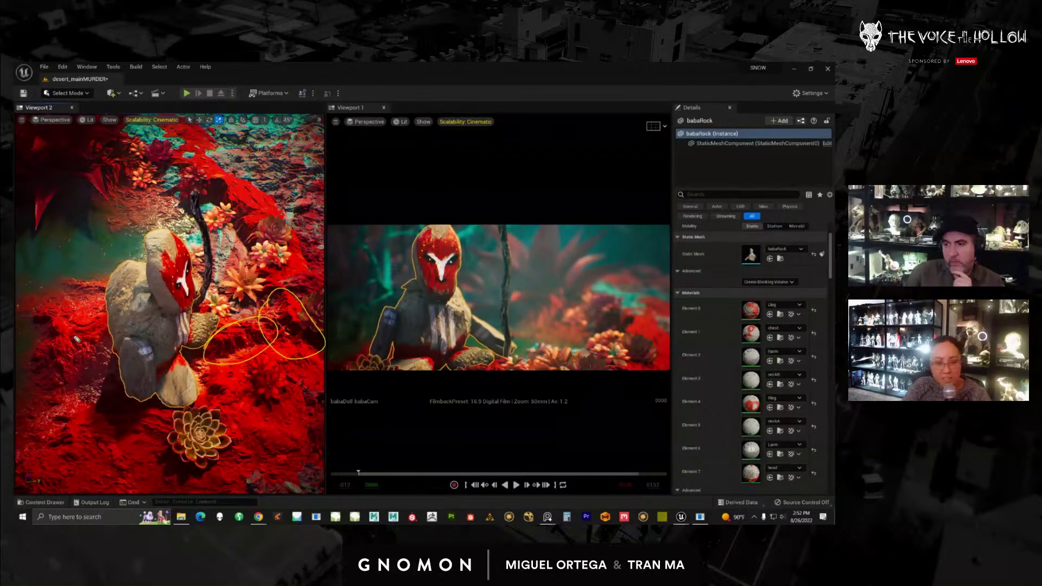
drag(54, 325, 33, 339)
mouse_move(244, 200)
mouse_down()
mouse_move(263, 234)
mouse_move(205, 182)
mouse_up()
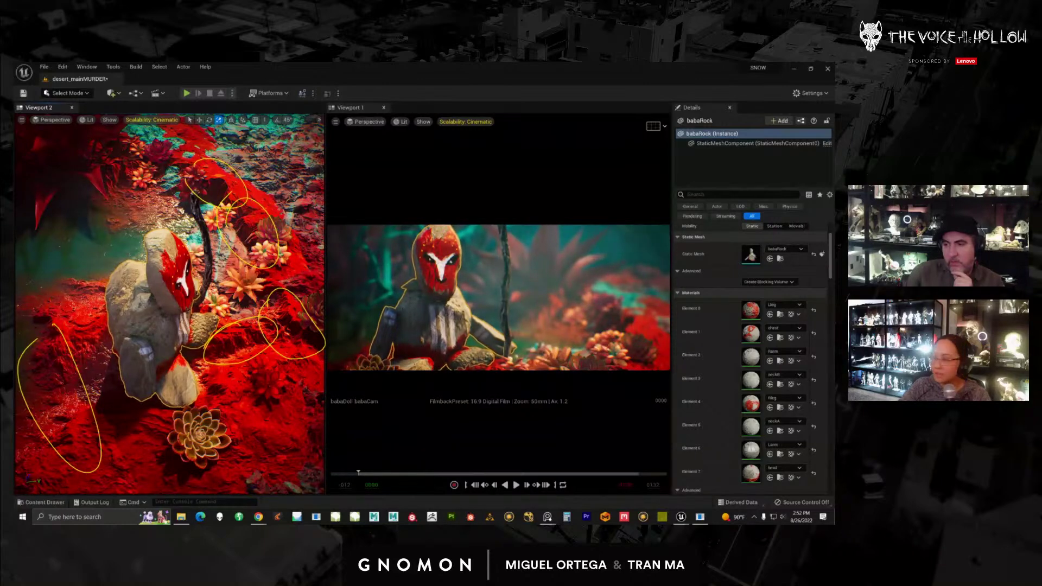
key(Escape)
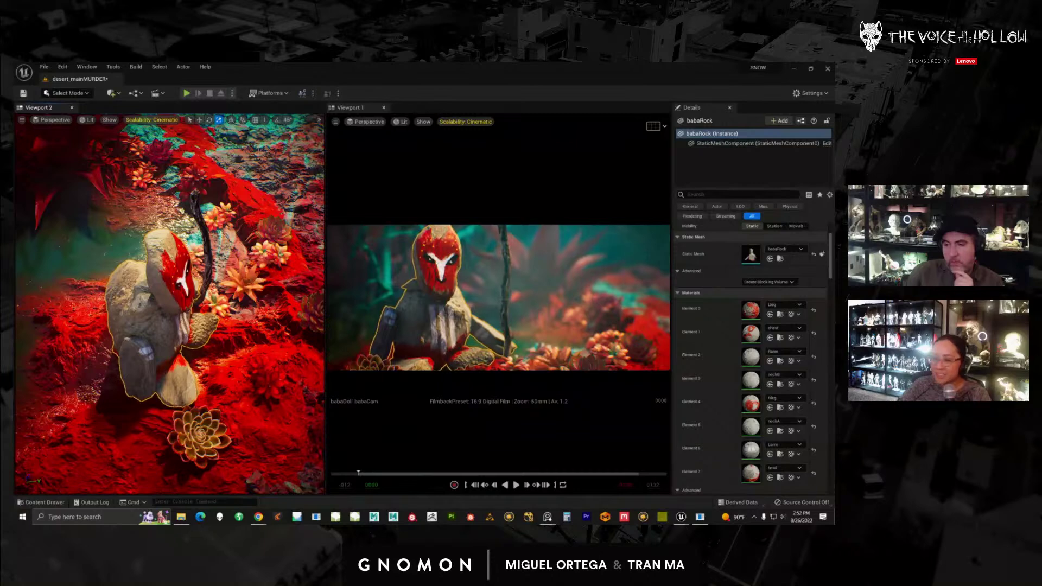
- Select the aloe plant and view the doll from front, high and low side angles
alt+drag(172, 432, 503, 312)
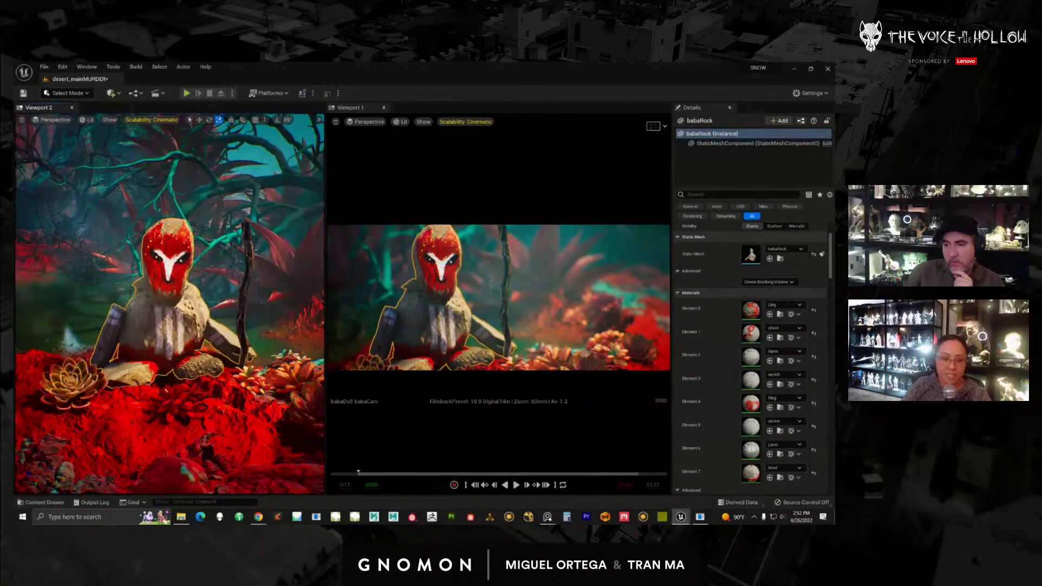
click(564, 288)
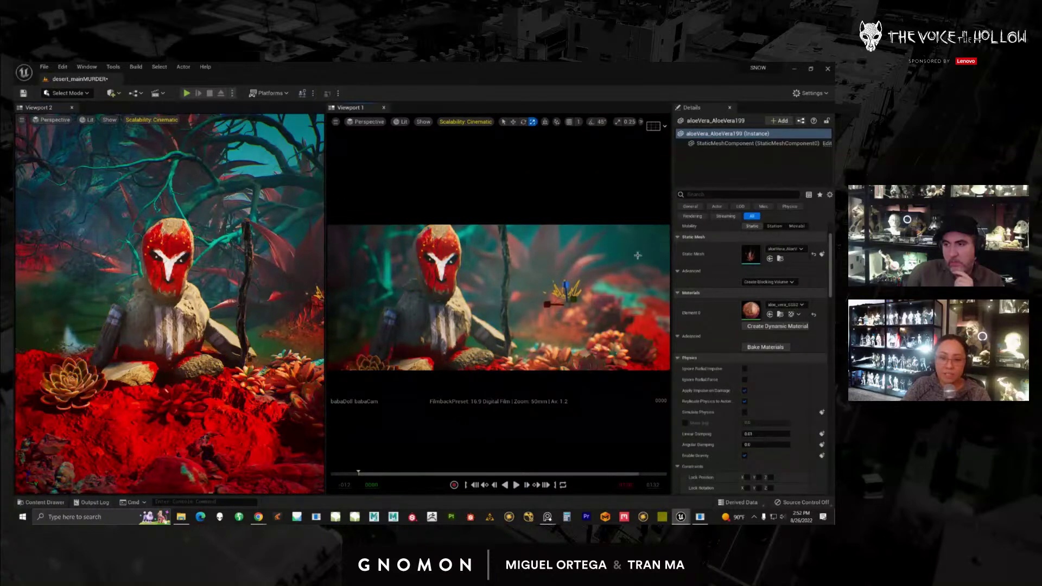
alt+drag(207, 421, 163, 429)
alt+right_drag(219, 438, 174, 434)
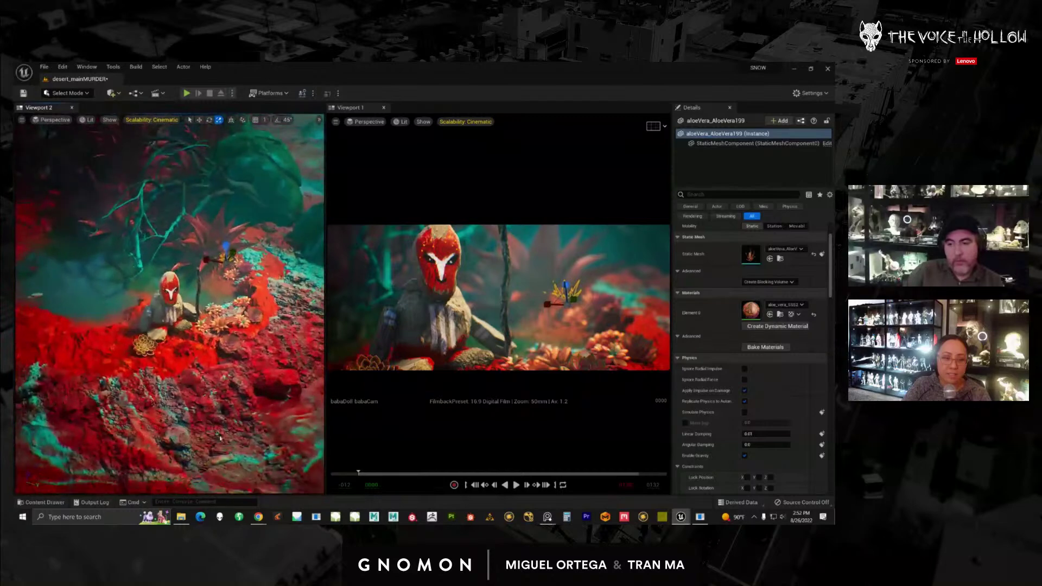
scroll(220, 418, up, 6)
scroll(217, 415, down, 6)
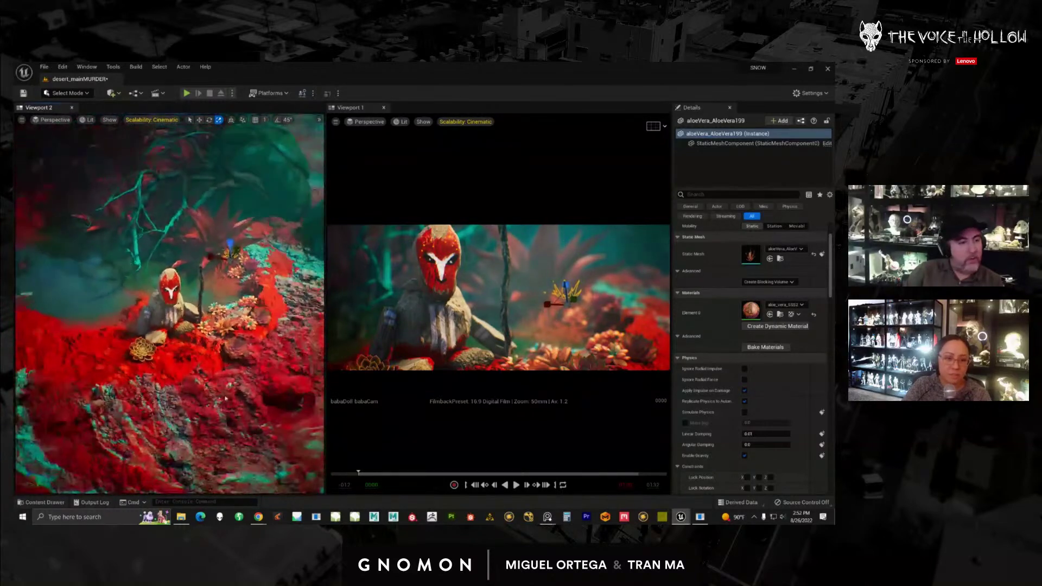
mouse_move(204, 414)
alt+right_down()
mouse_move(168, 415)
mouse_move(204, 414)
alt+right_up()
alt+drag(204, 414, 236, 380)
alt+right_drag(236, 380, 192, 388)
alt+drag(193, 388, 204, 416)
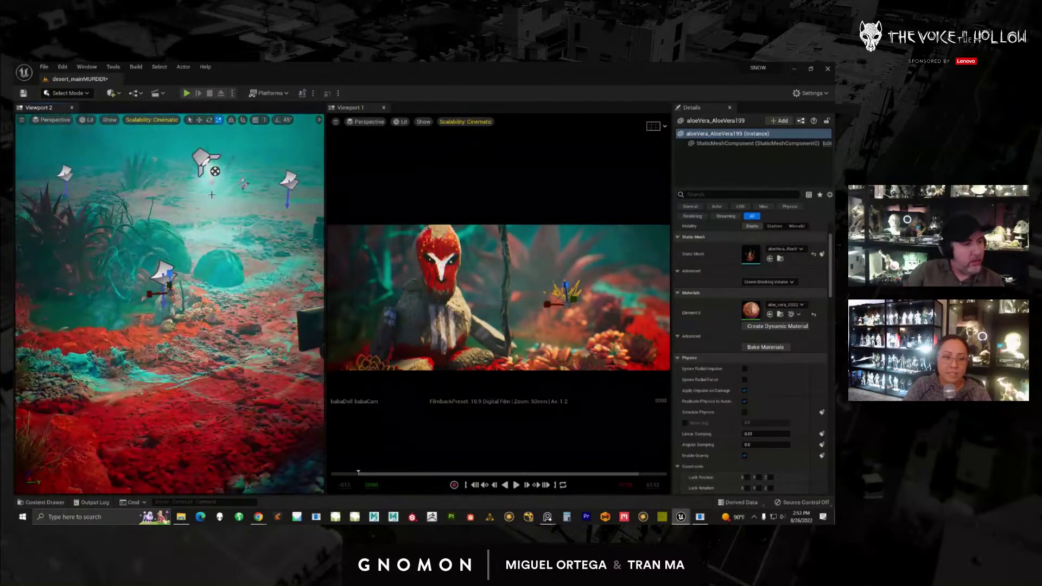
click(205, 162)
alt+drag(206, 163, 189, 178)
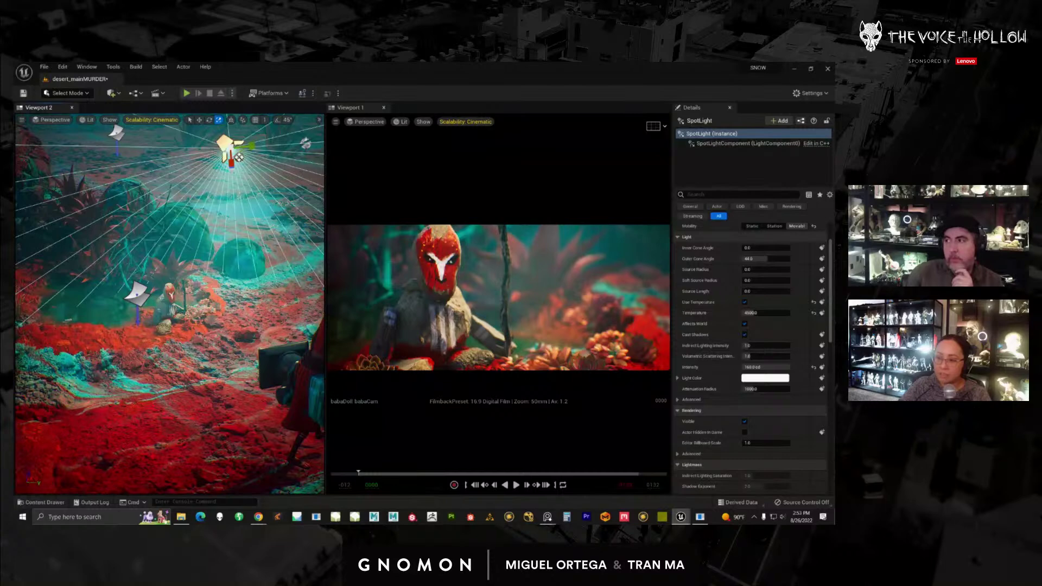
key(h)
key(ctrl+z)
key(h)
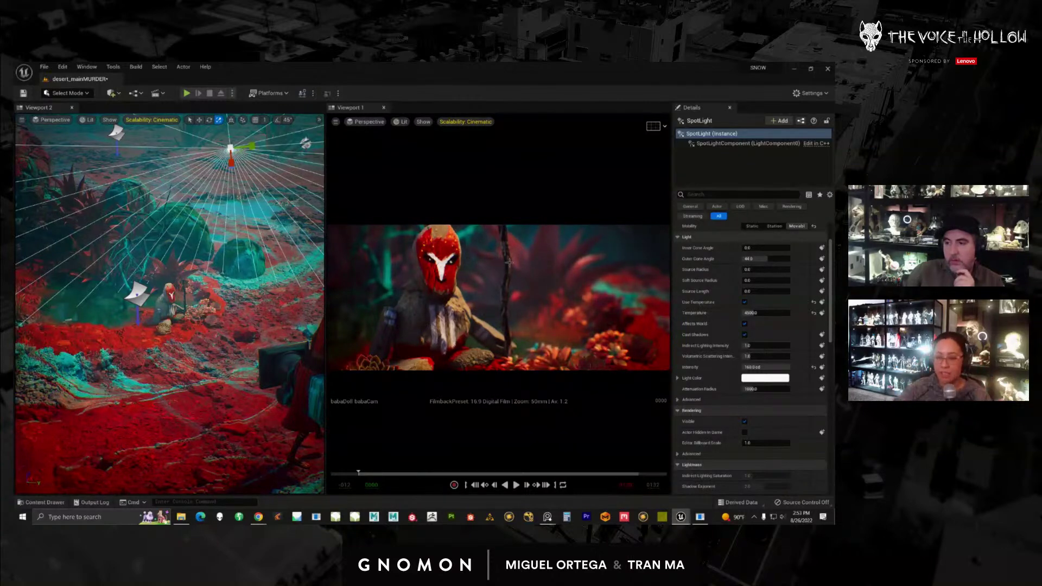
key(ctrl+h)
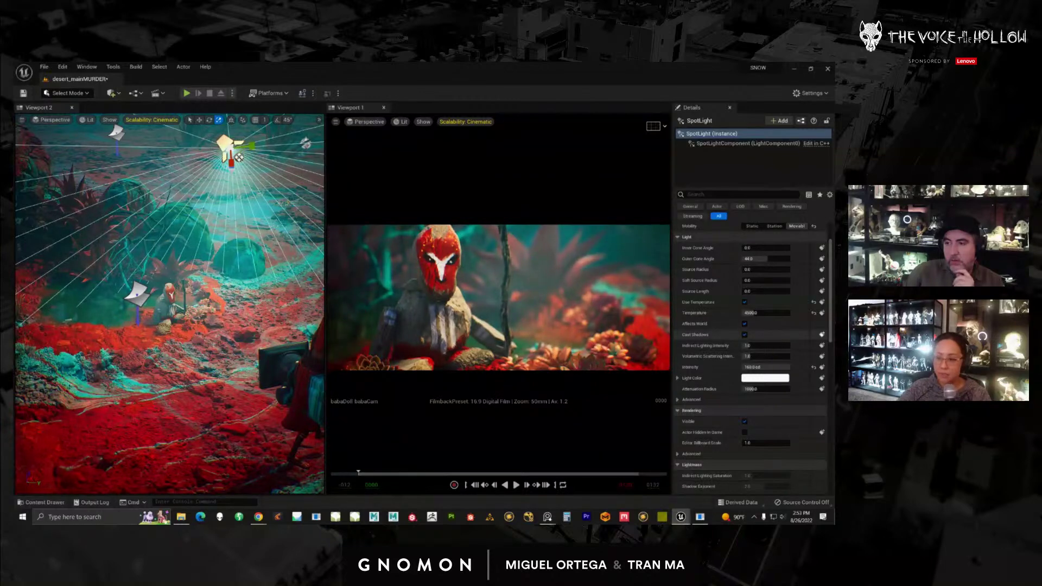
key(h)
key(ctrl+h)
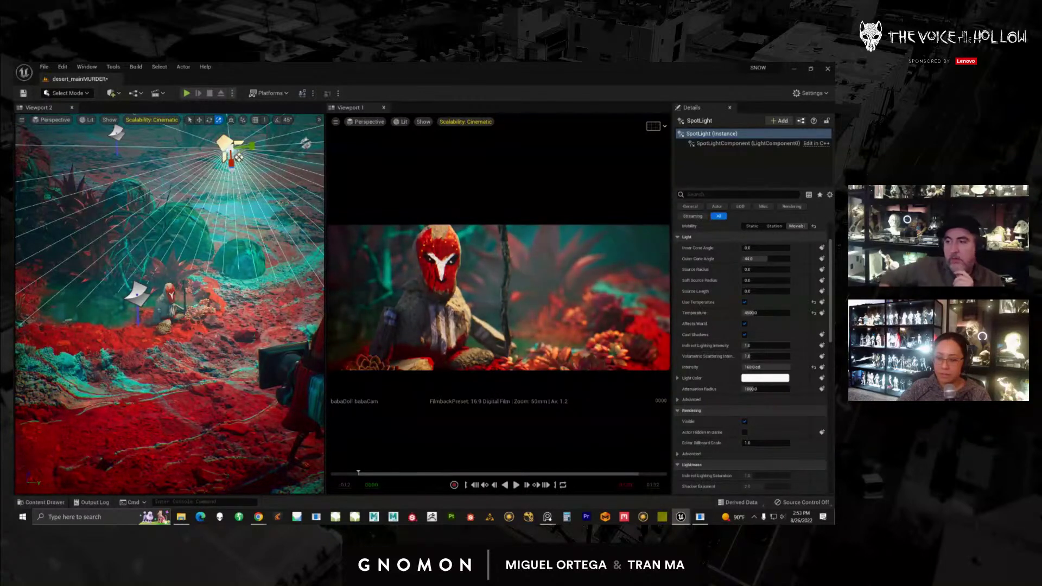
click(745, 324)
click(744, 324)
alt+drag(256, 245, 228, 229)
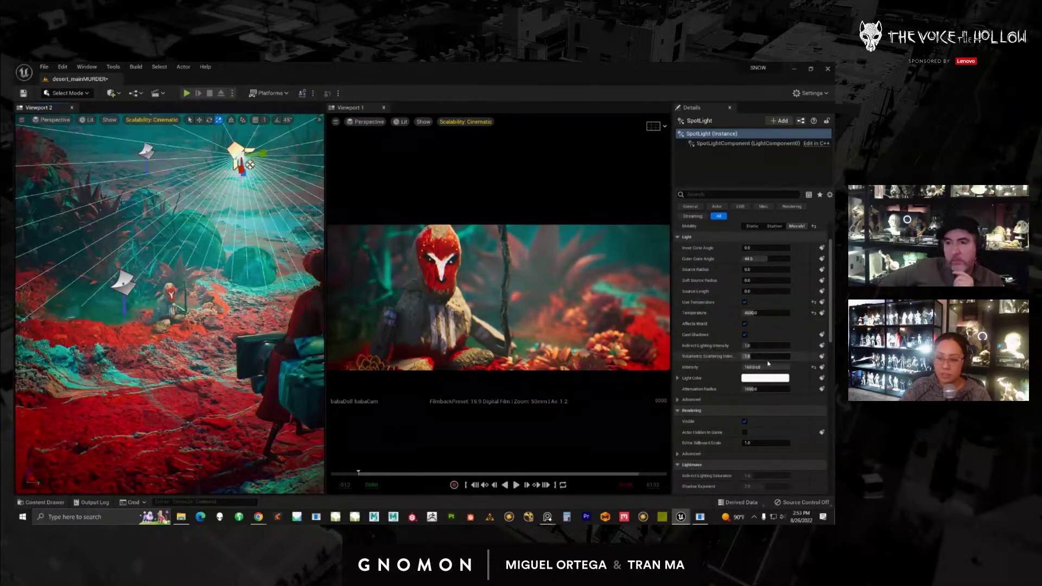
click(744, 324)
click(745, 324)
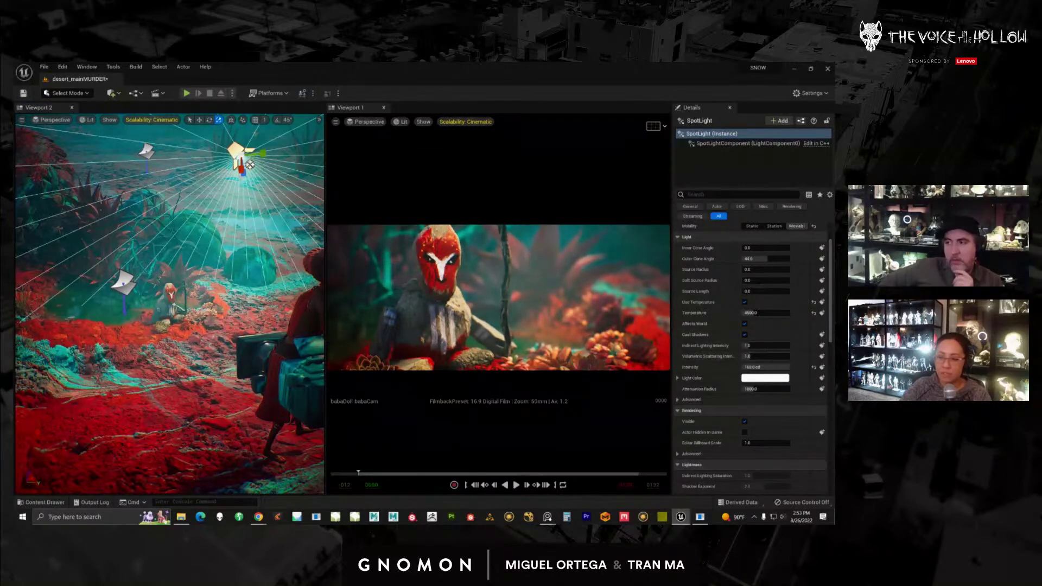
click(744, 324)
click(745, 324)
alt+drag(237, 197, 237, 170)
key(w)
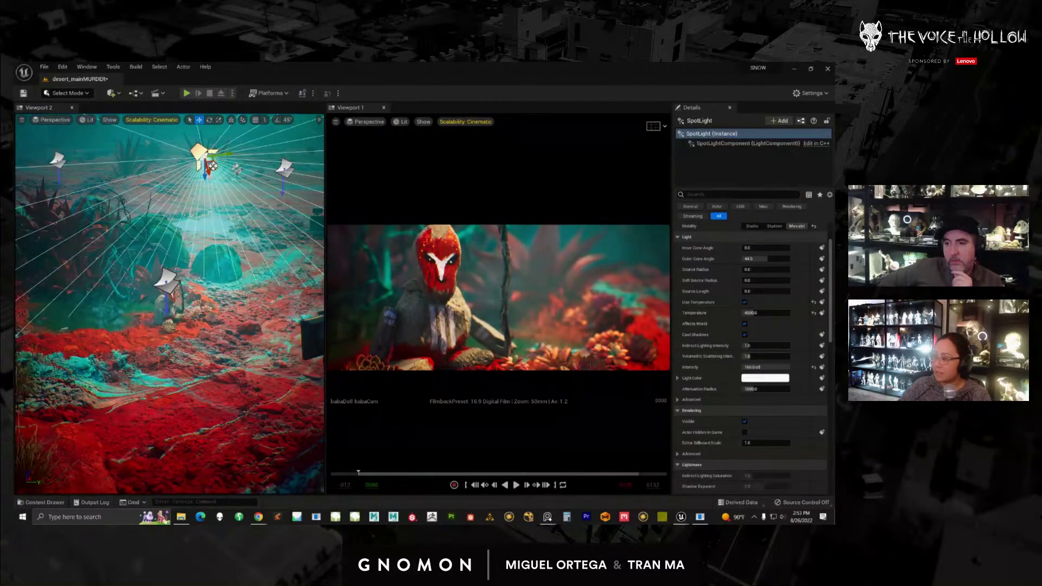
mouse_move(549, 209)
mouse_down()
mouse_move(687, 231)
mouse_move(603, 348)
mouse_move(509, 218)
mouse_up()
mouse_move(612, 224)
mouse_down()
mouse_move(528, 286)
mouse_move(536, 276)
mouse_up()
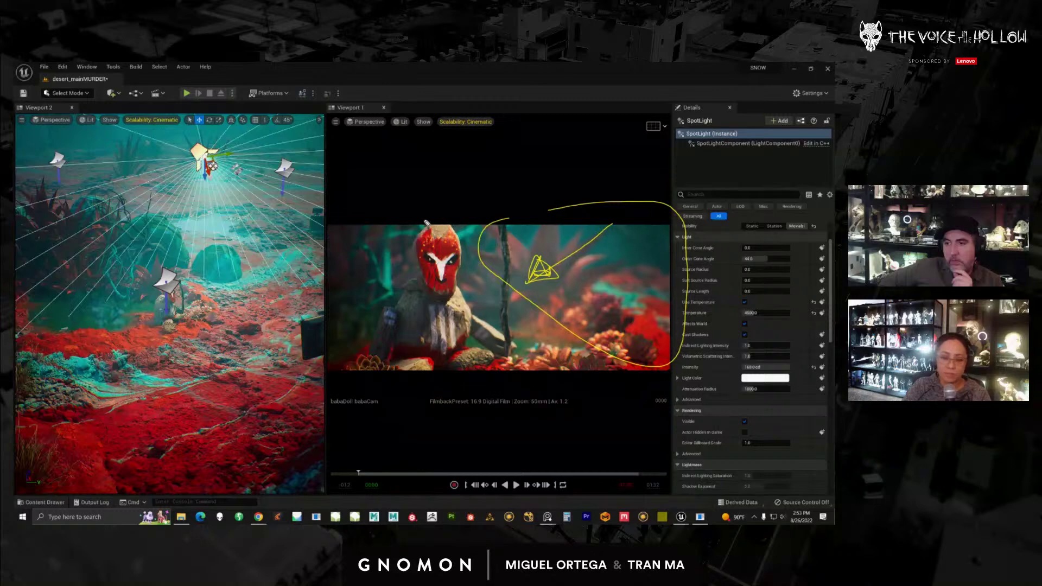
drag(422, 235, 461, 224)
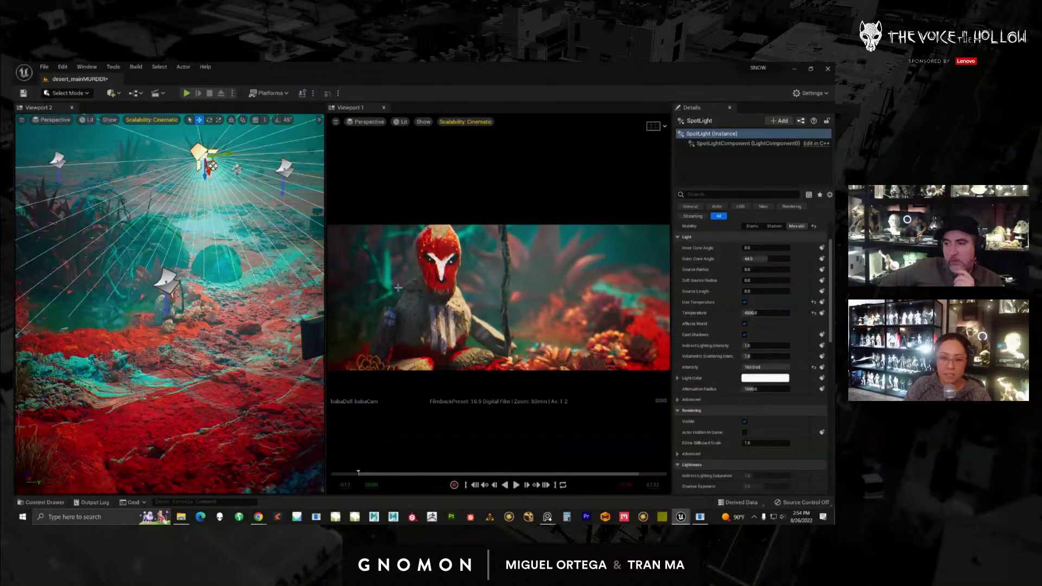
click(385, 275)
- Filter the acacia branch's Details by 'decal' and tick Receives Decals
right_drag(174, 331, 149, 314)
scroll(186, 363, up, 4)
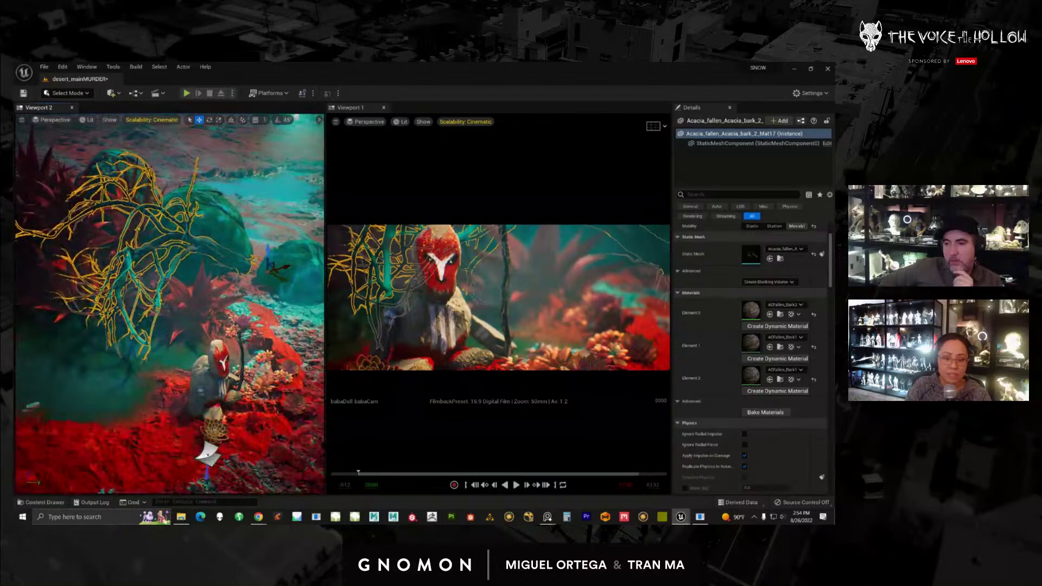
click(266, 470)
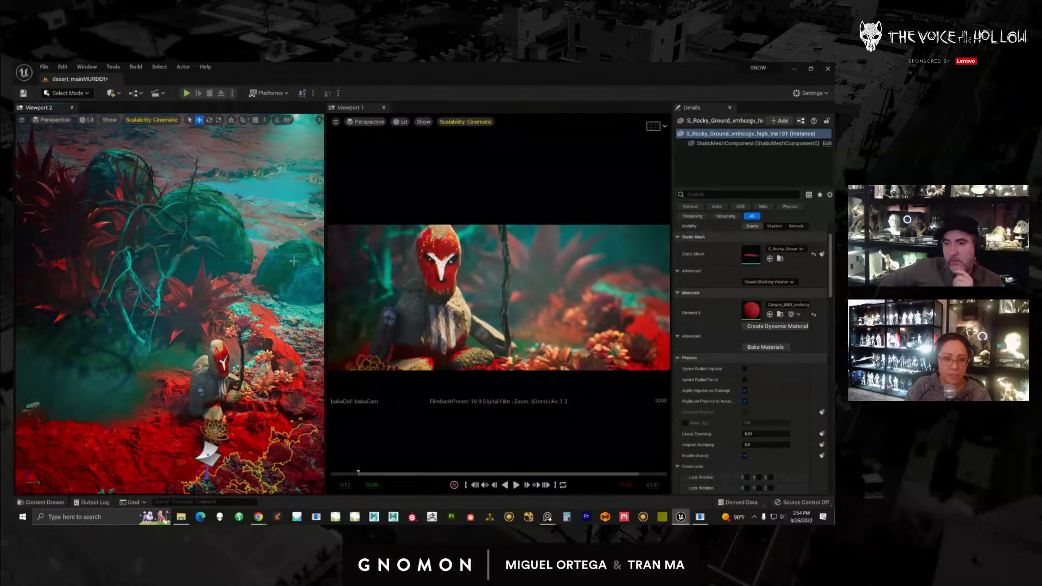
click(387, 256)
click(724, 194)
text(decal)
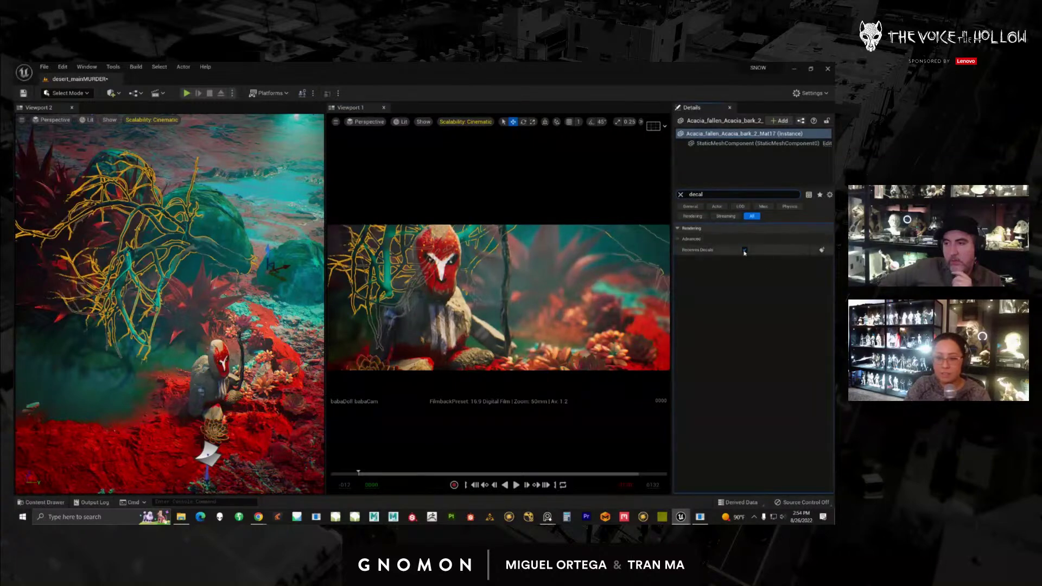
click(745, 251)
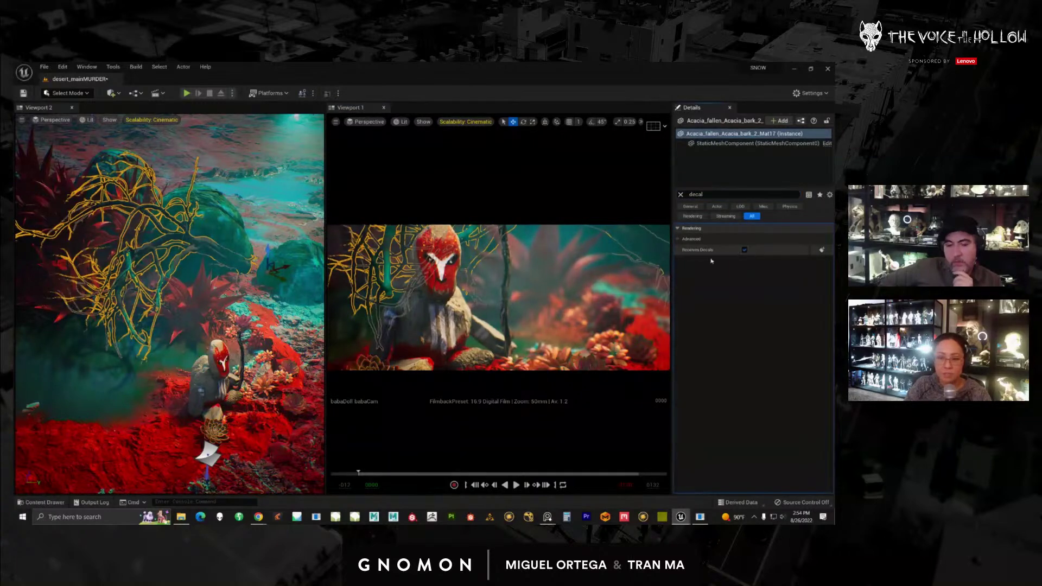
scroll(199, 424, down, 5)
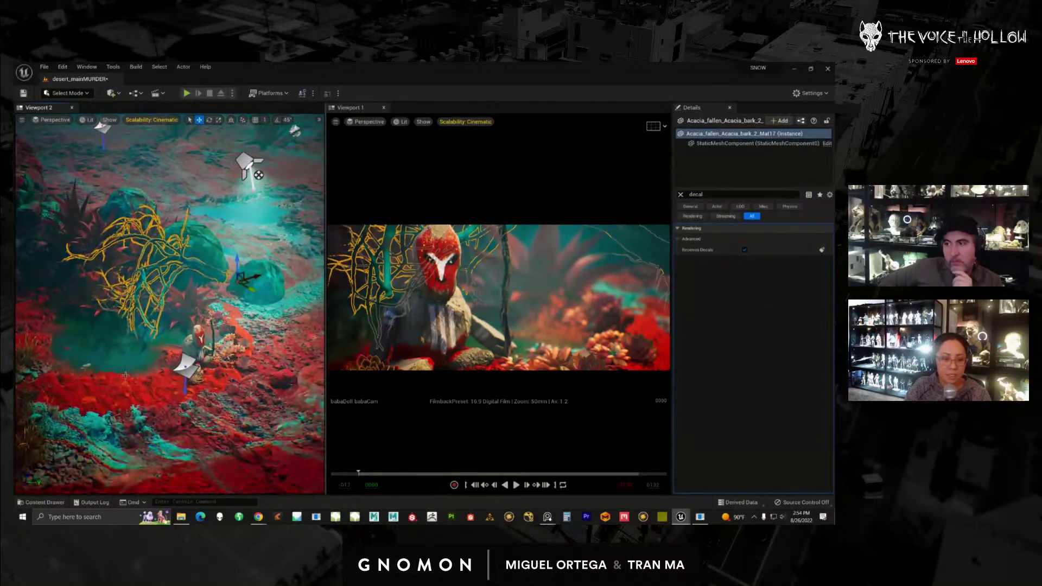
- Select the geyser pool mesh, clear the filter, and locate its GyserMaster_Inst3 material
click(200, 424)
scroll(194, 431, up, 4)
scroll(191, 437, up, 3)
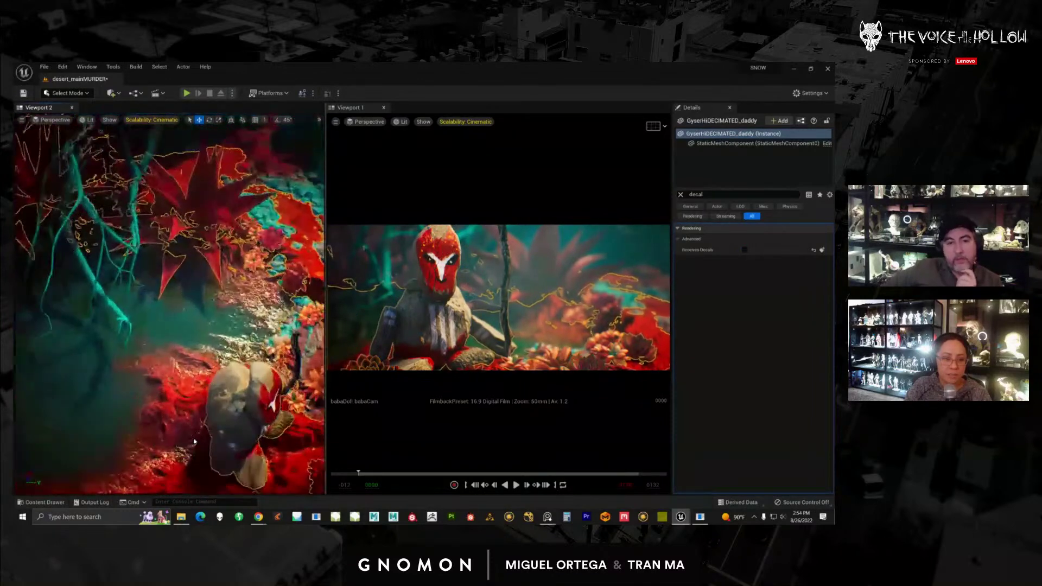
click(681, 194)
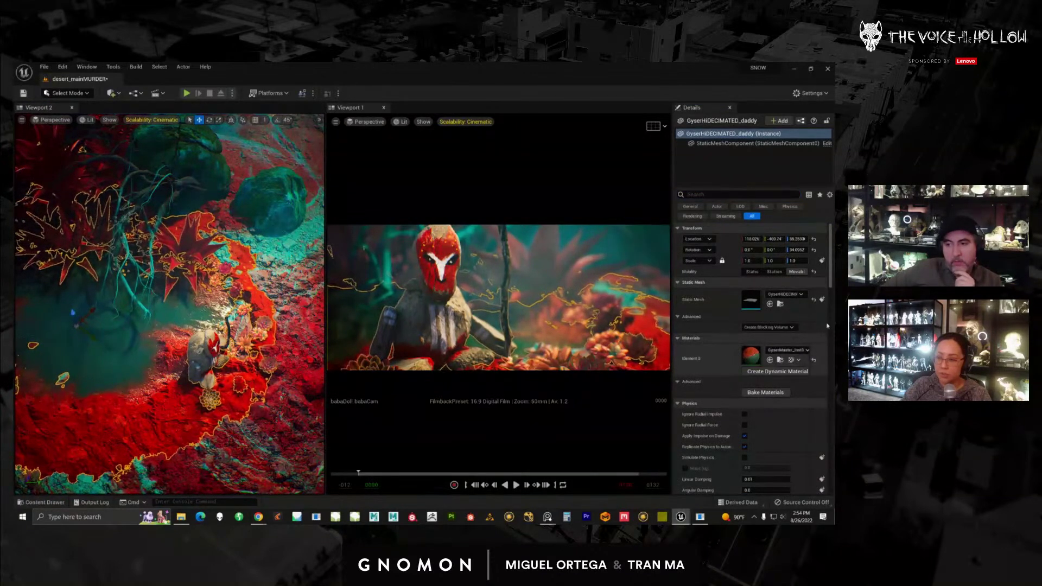
click(780, 360)
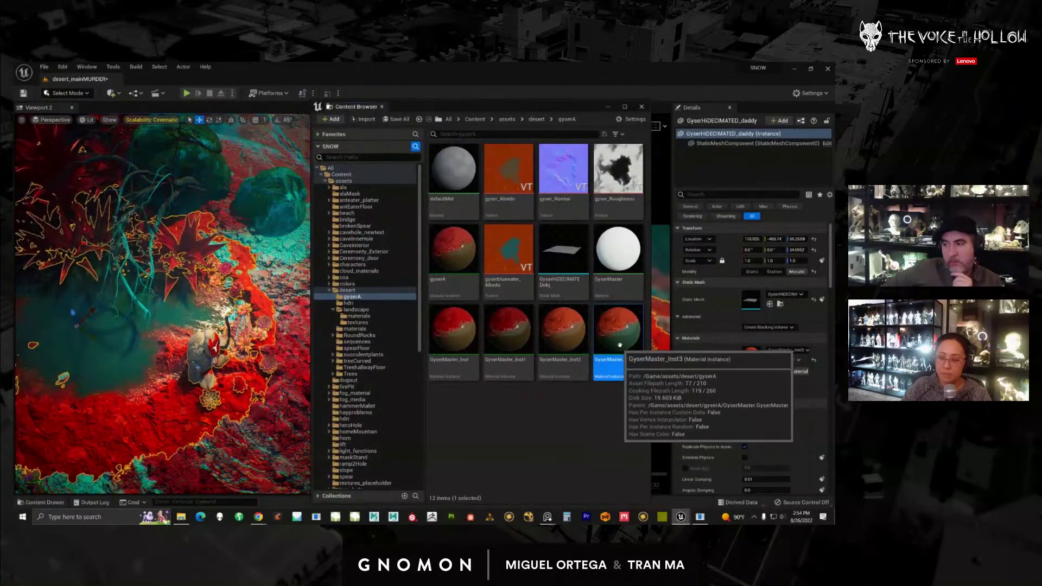
drag(586, 109, 834, 127)
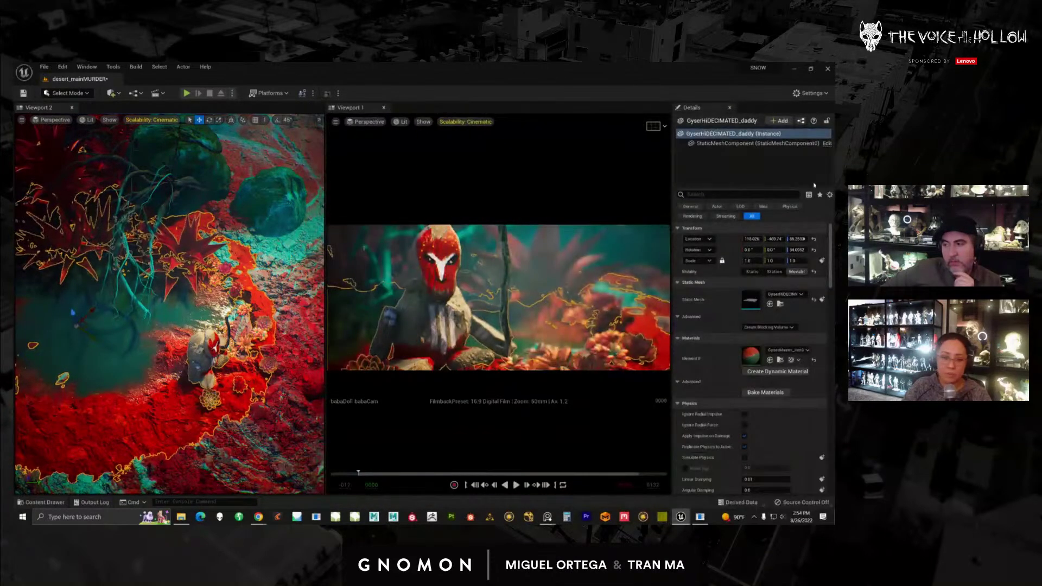
- Inspect the sandstone cliff, geyser pool and succulents around the doll, scrubbing part of the shot
click(619, 252)
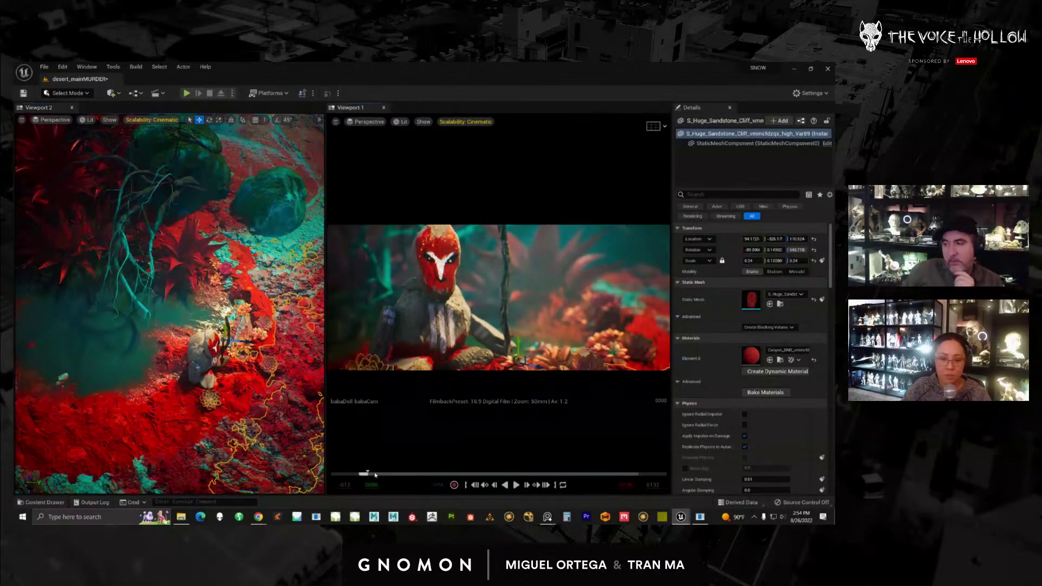
drag(461, 480, 367, 472)
click(565, 330)
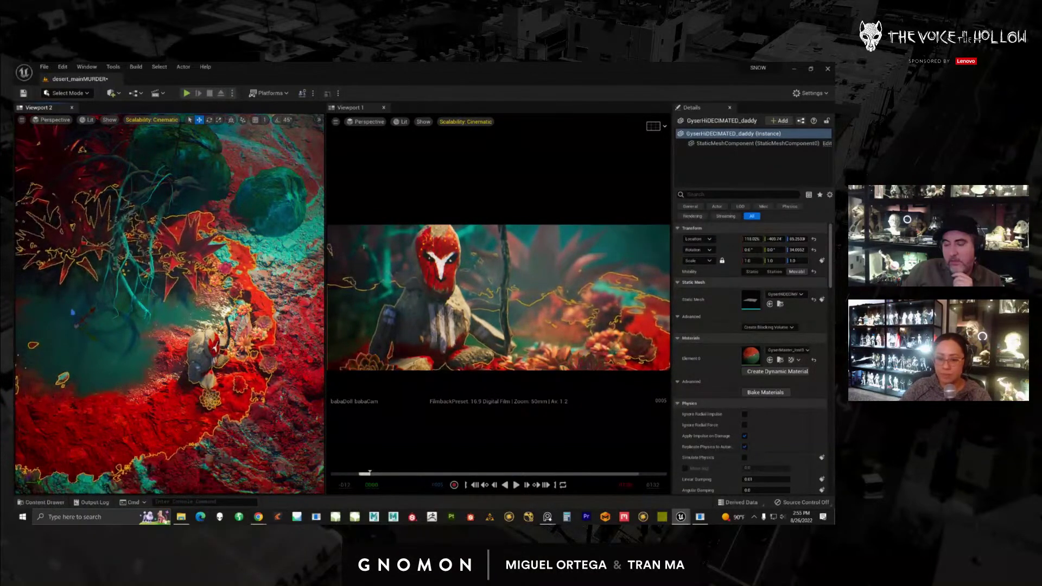
click(586, 362)
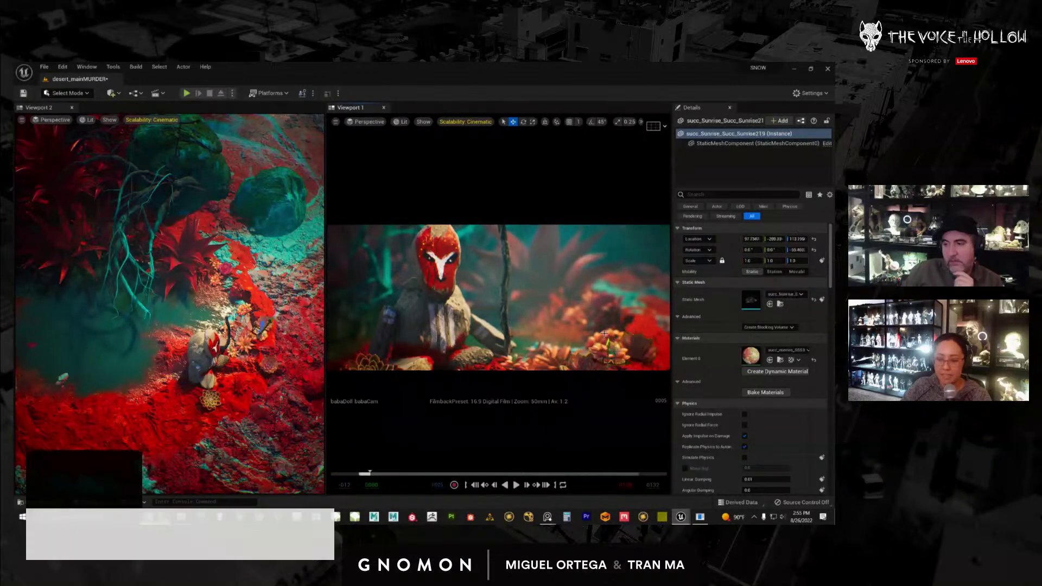
click(595, 362)
click(607, 305)
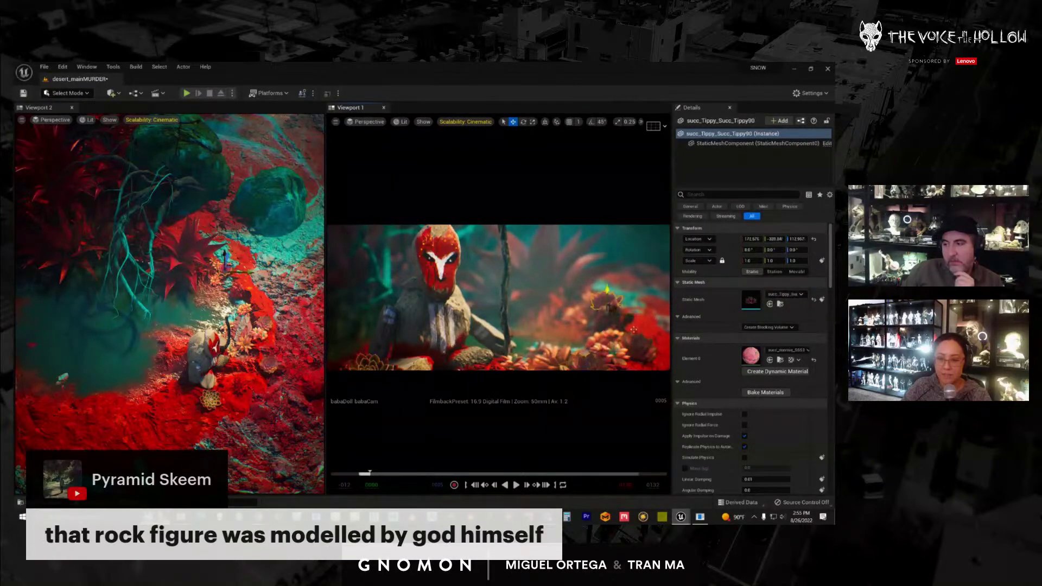
click(628, 350)
- Orbit the side view around the rock figure, then return from the browser with Sequencer forward
scroll(217, 399, up, 2)
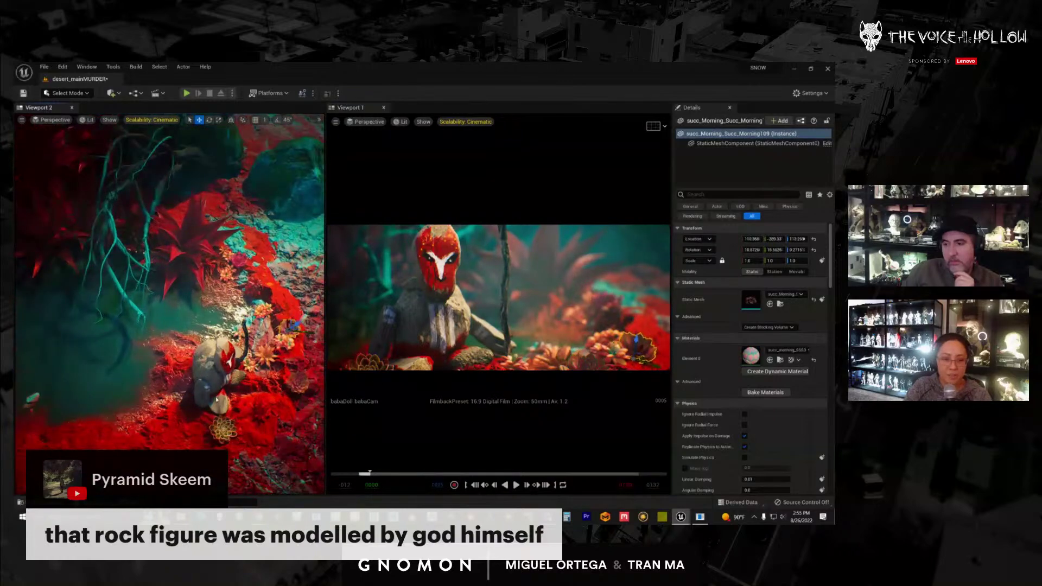
scroll(216, 399, up, 4)
right_drag(217, 399, 256, 481)
right_drag(279, 345, 174, 378)
scroll(173, 402, down, 8)
scroll(173, 401, up, 6)
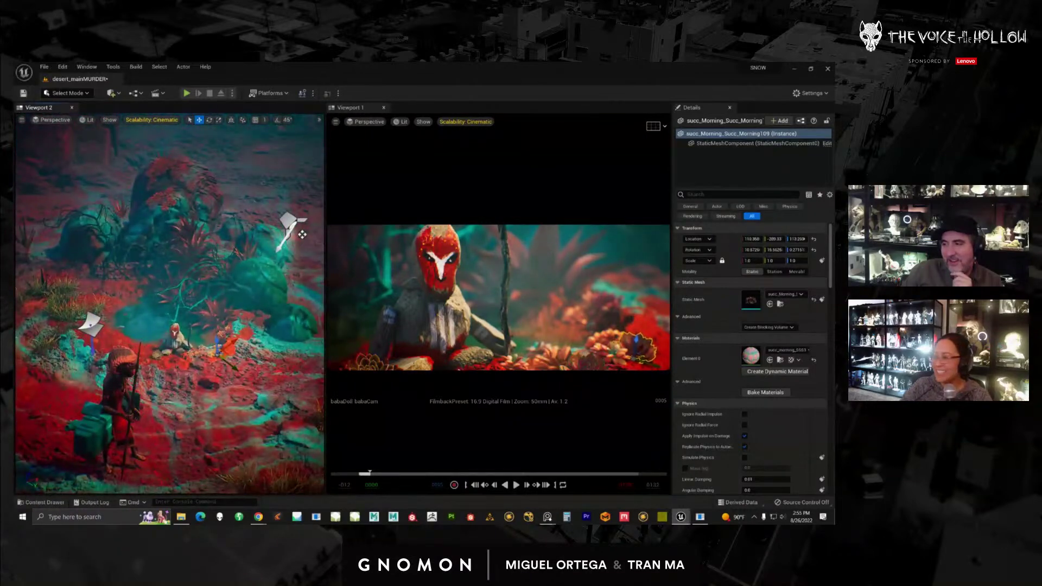
key(alt+Tab)
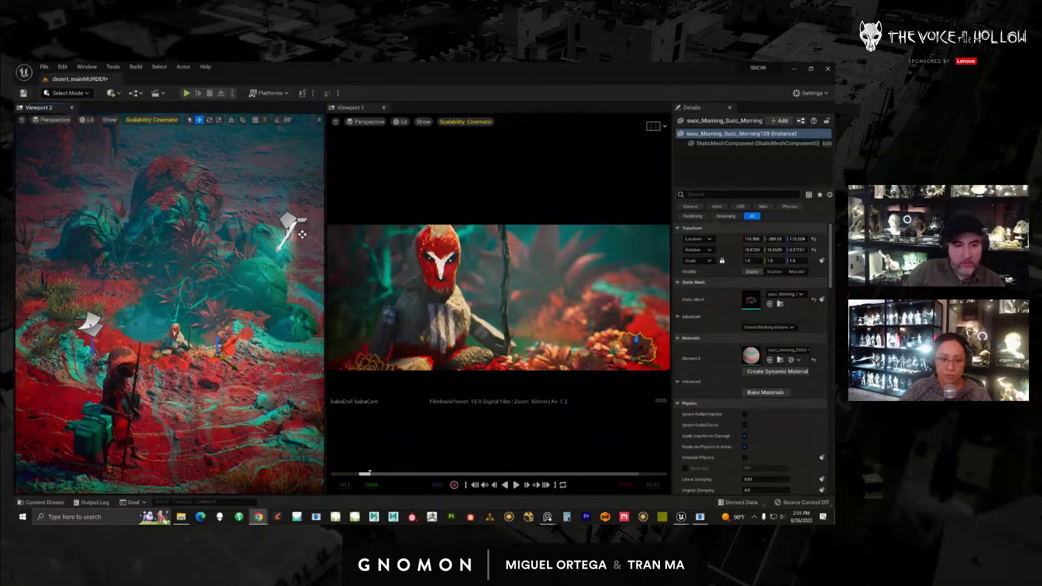
click(678, 76)
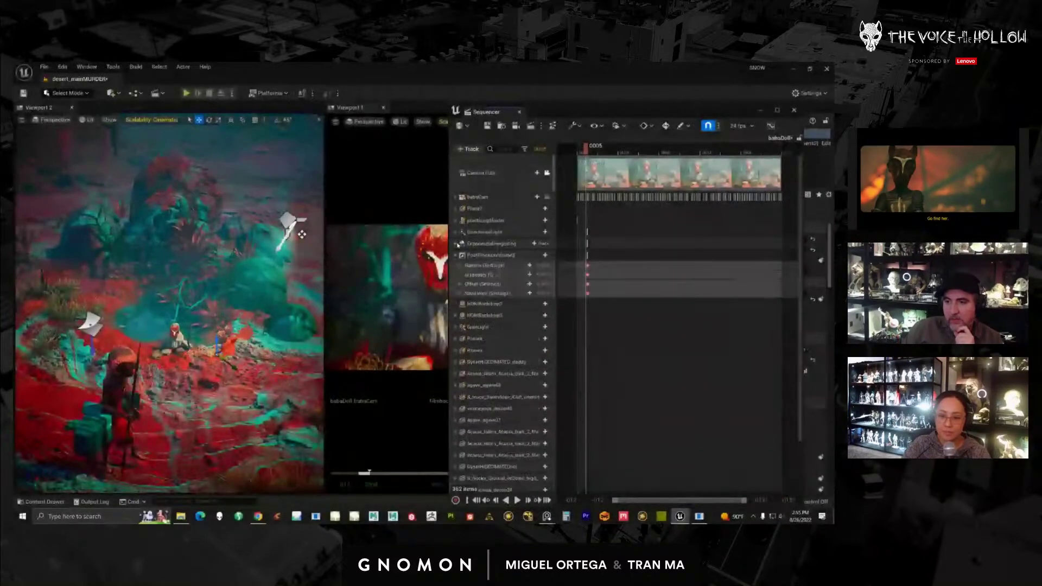
- Hide Sequencer, set Viewport 2 to Unlit, then close it and select the geyser pool terrain
click(760, 111)
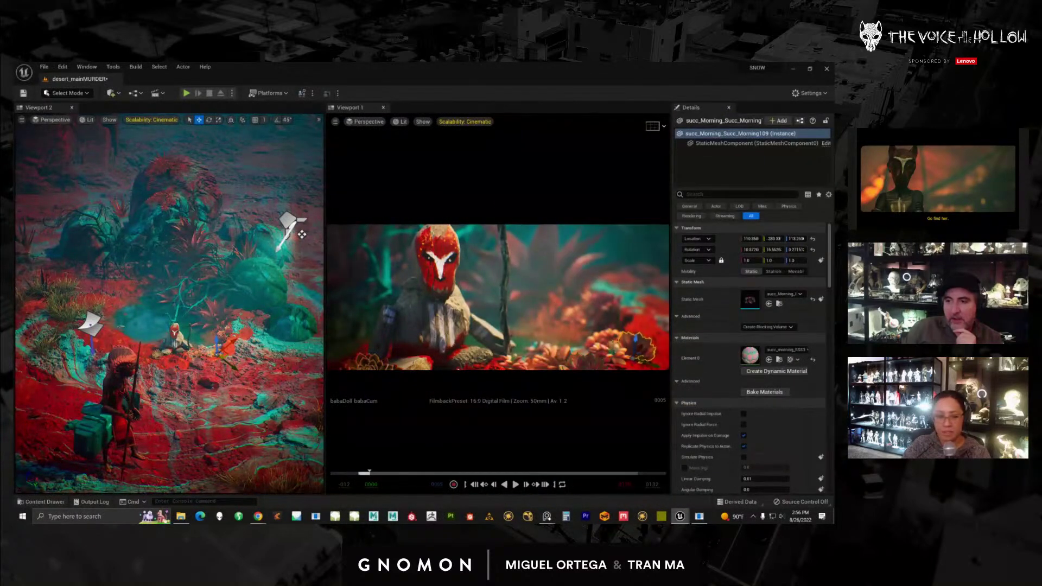
click(87, 120)
click(107, 149)
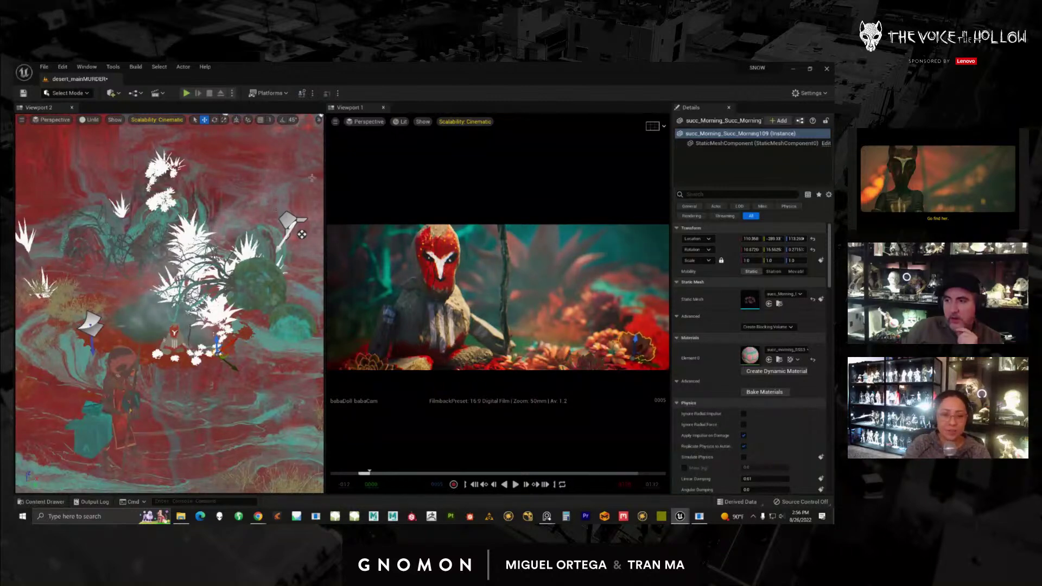
drag(325, 177, 113, 179)
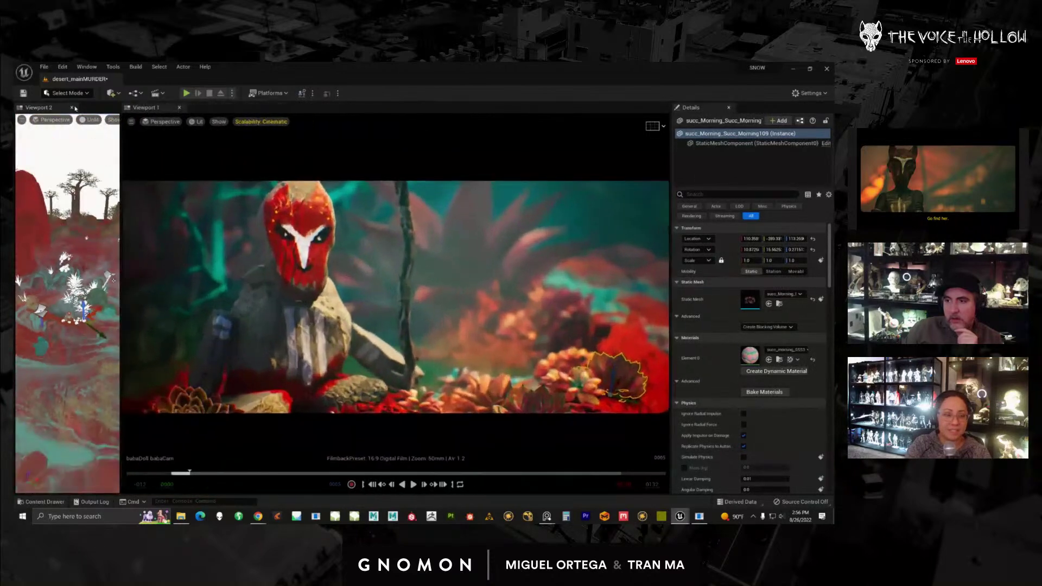
click(72, 107)
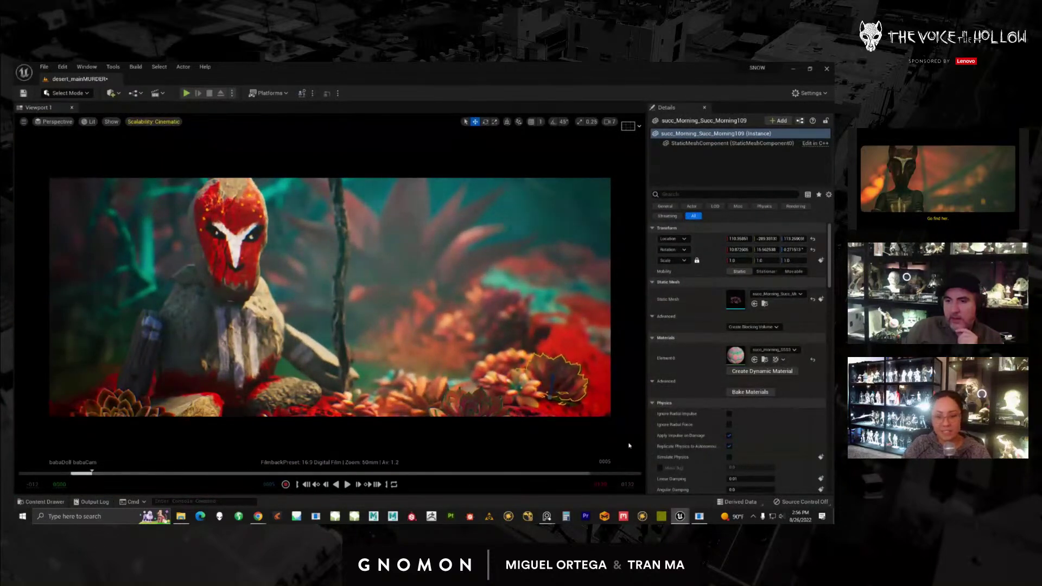
click(592, 407)
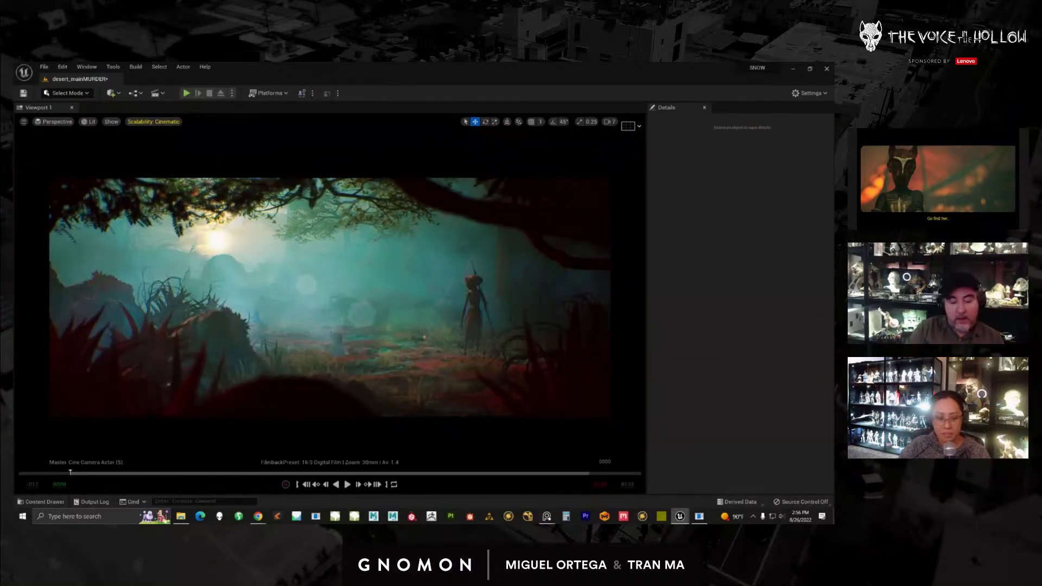
mouse_move(82, 474)
mouse_down()
mouse_move(102, 474)
mouse_move(79, 474)
mouse_up()
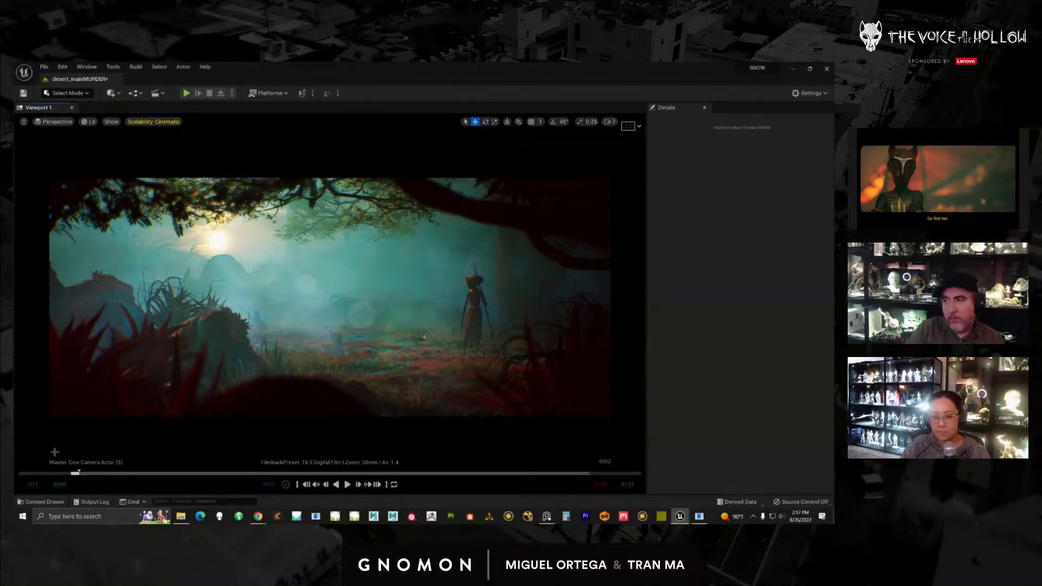
click(88, 68)
mouse_move(133, 115)
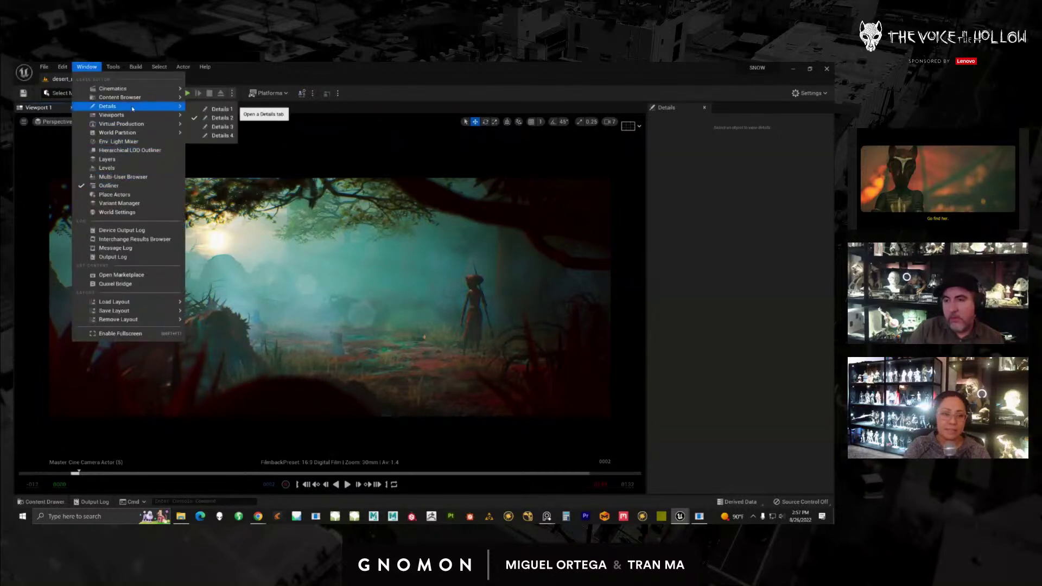
click(224, 127)
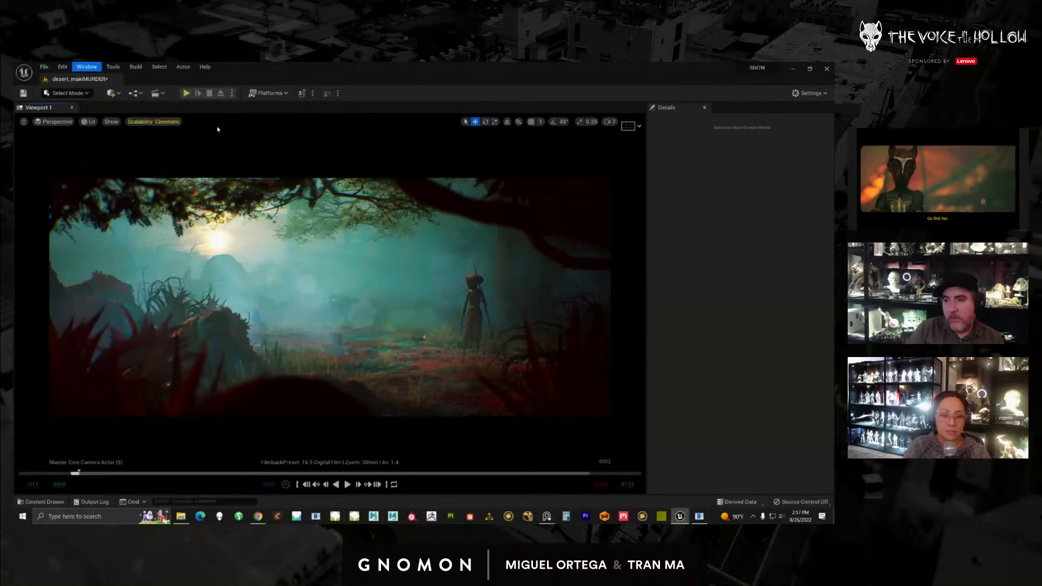
drag(121, 258, 311, 259)
click(95, 119)
click(100, 133)
right_drag(205, 365, 216, 296)
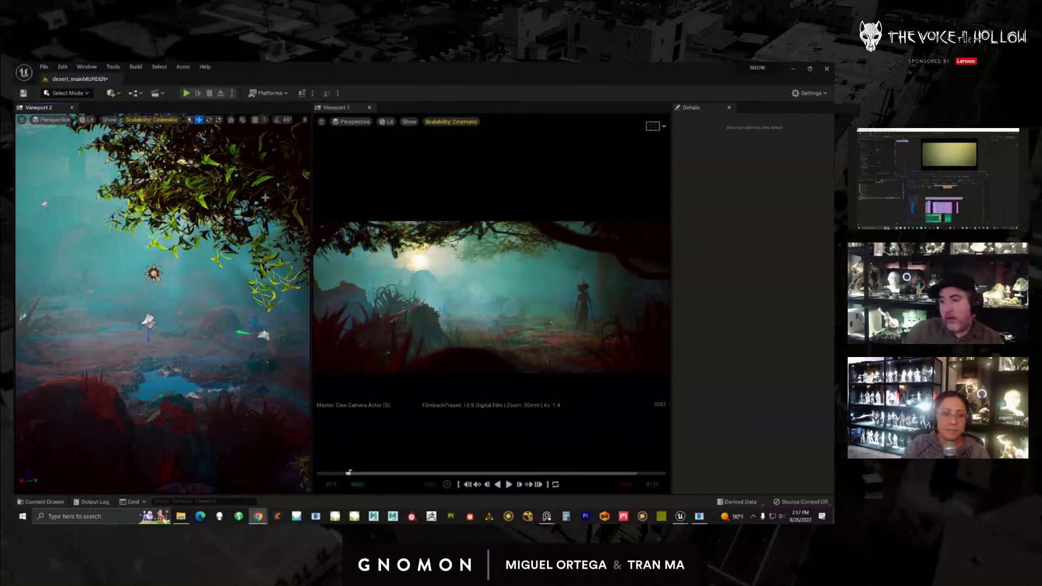
click(72, 108)
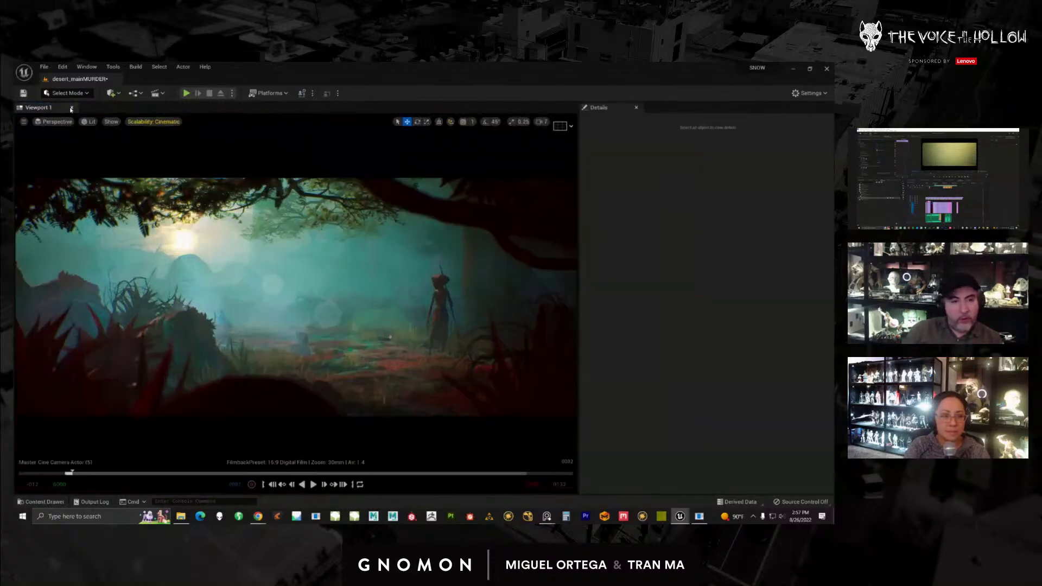